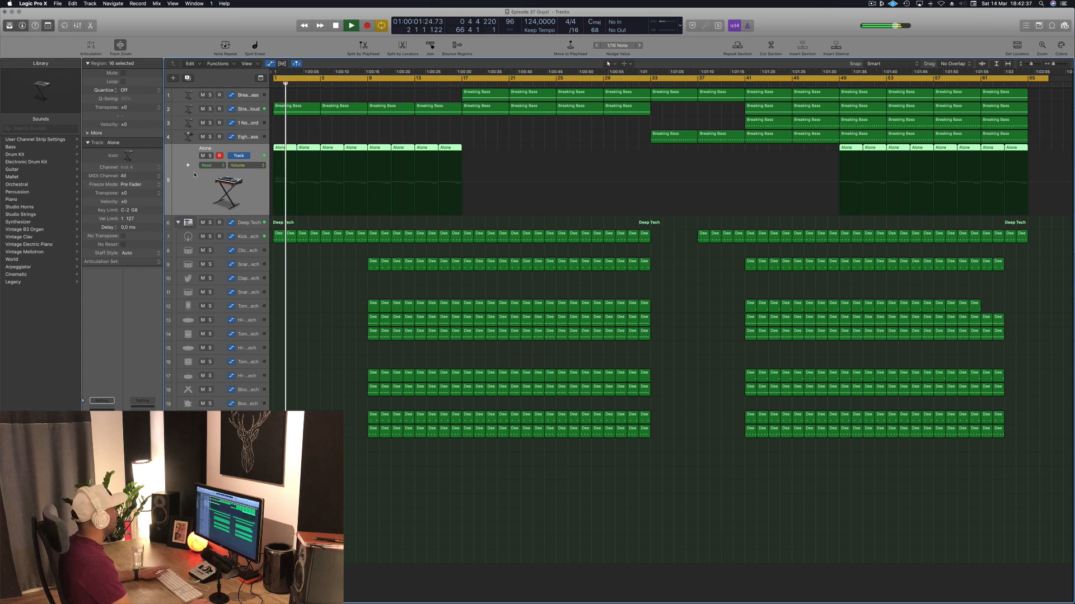
Audition the Alone track by toggling its solo, then solo, select and play the Strange Voice Cloud track.
left_click(210, 156)
left_click(210, 156)
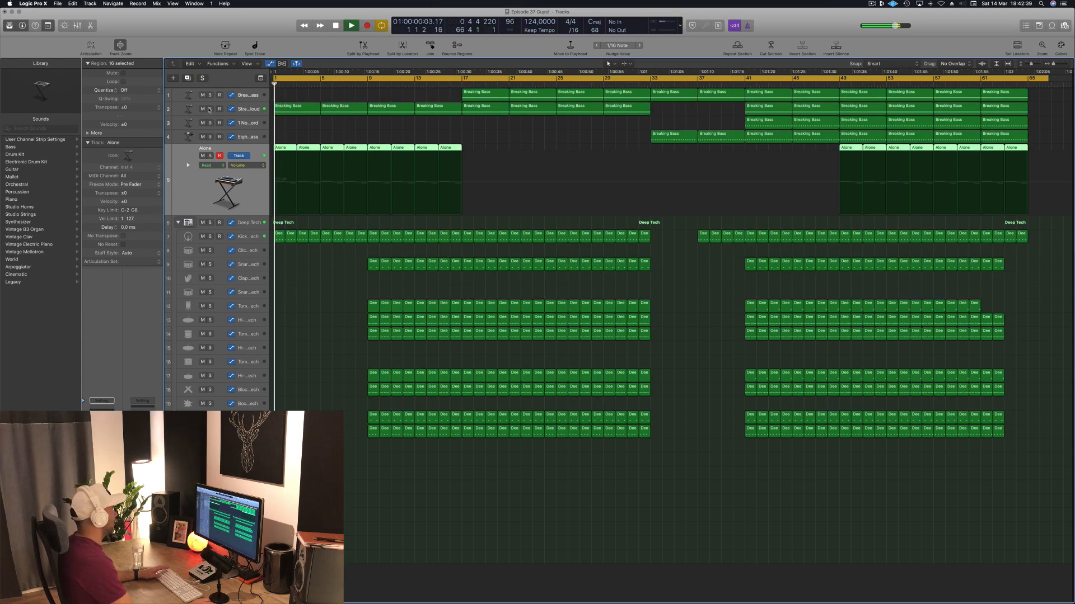
left_click(209, 108)
left_click(250, 110)
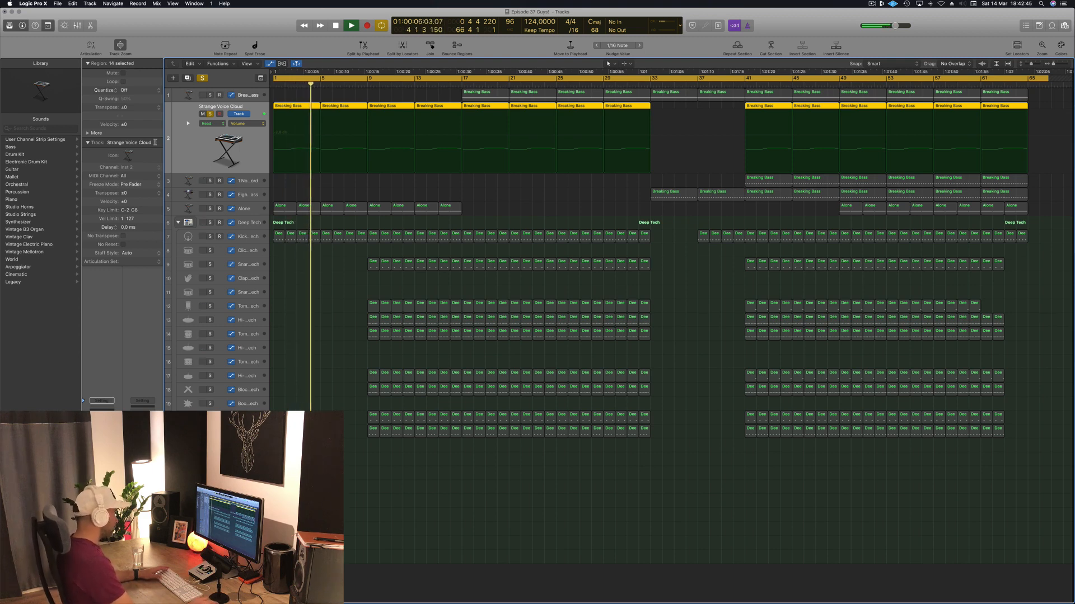
key("space")
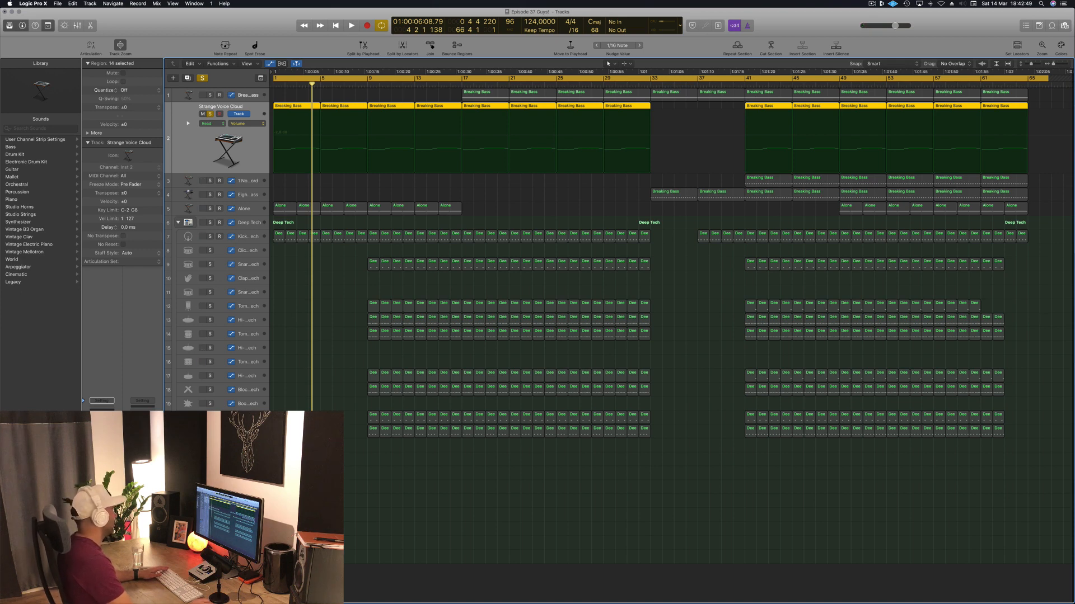
Show the Strange Voice Cloud track's Alchemy window, move it over the arrangement to inspect its settings, and close it.
key("v")
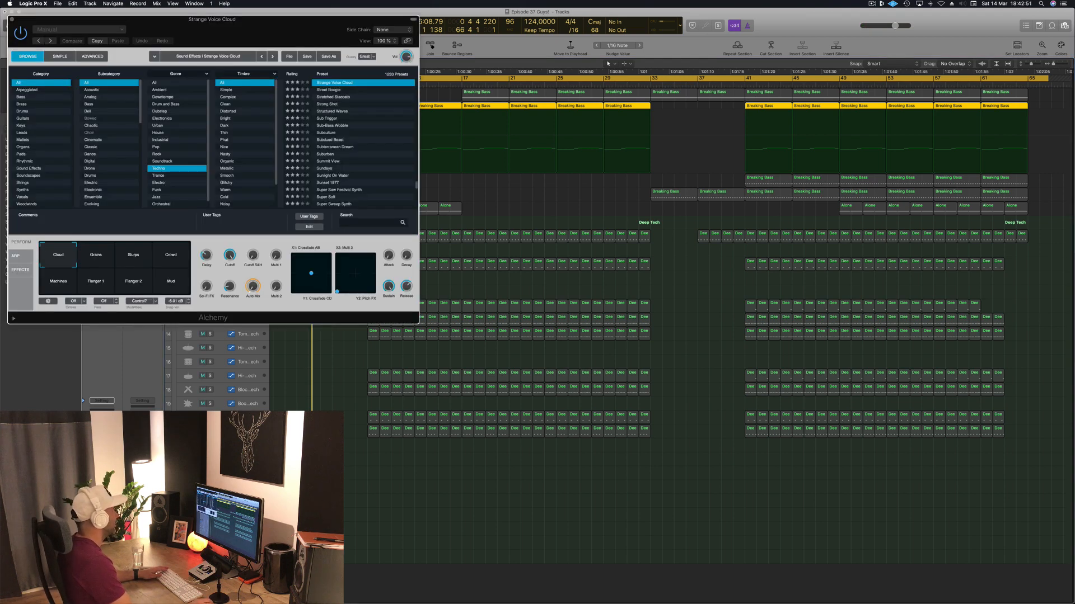
left_click_drag(231, 20, 516, 52)
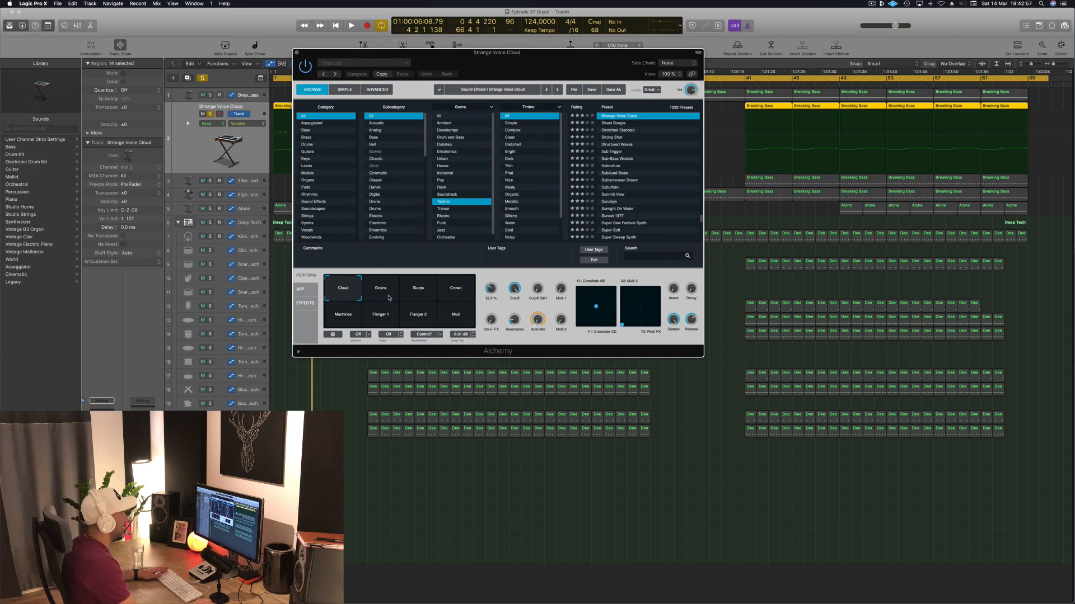
left_click_drag(305, 57, 394, 84)
key("Return")
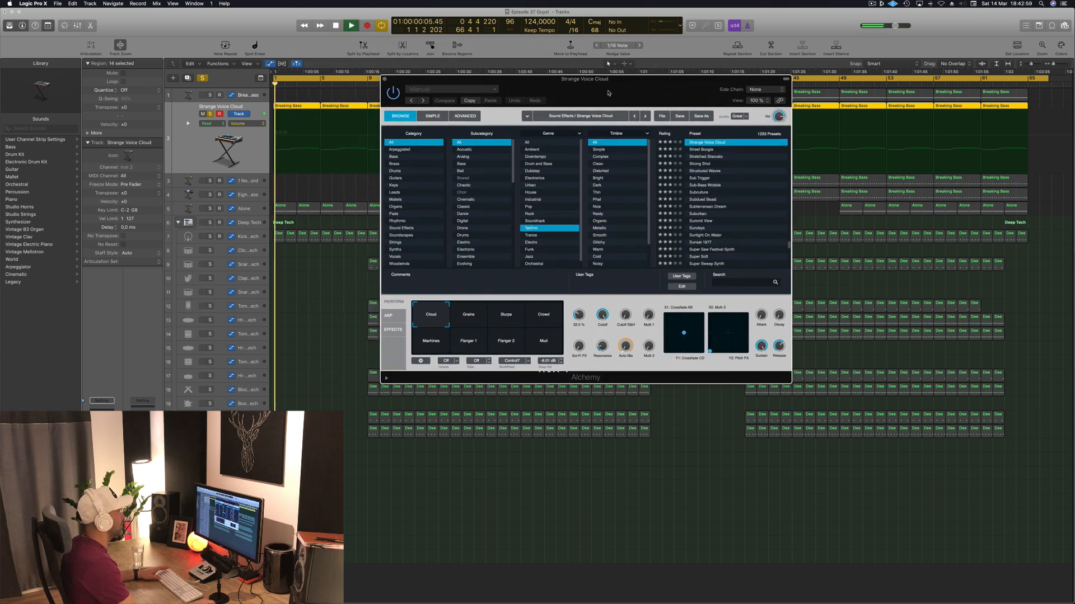
left_click(385, 80)
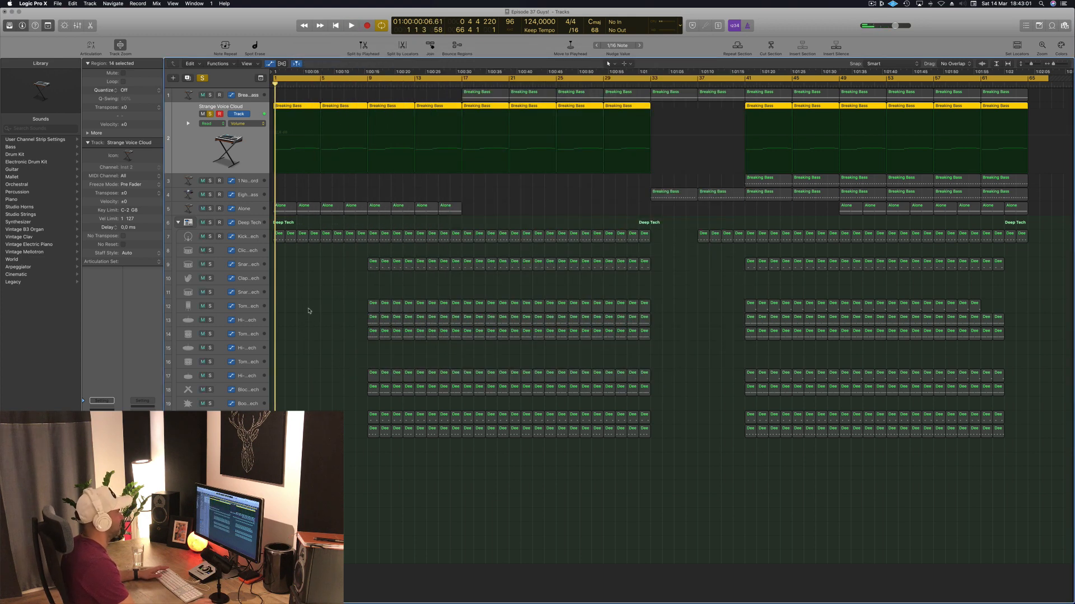
Set the cycle range to bars 17–33 and unsolo the Strange Voice Cloud track.
left_click(309, 311)
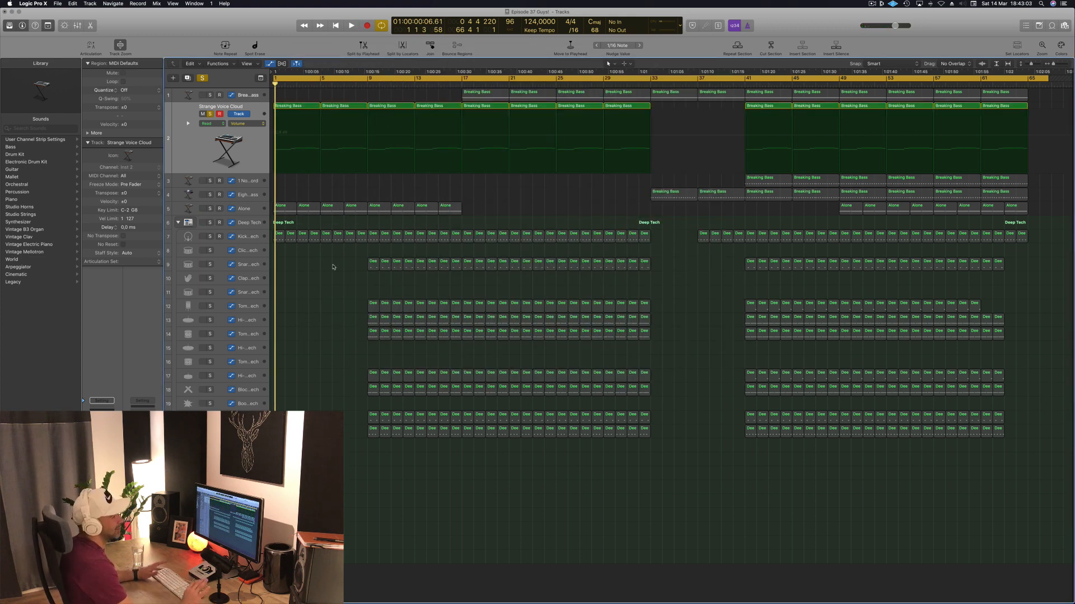
key("space")
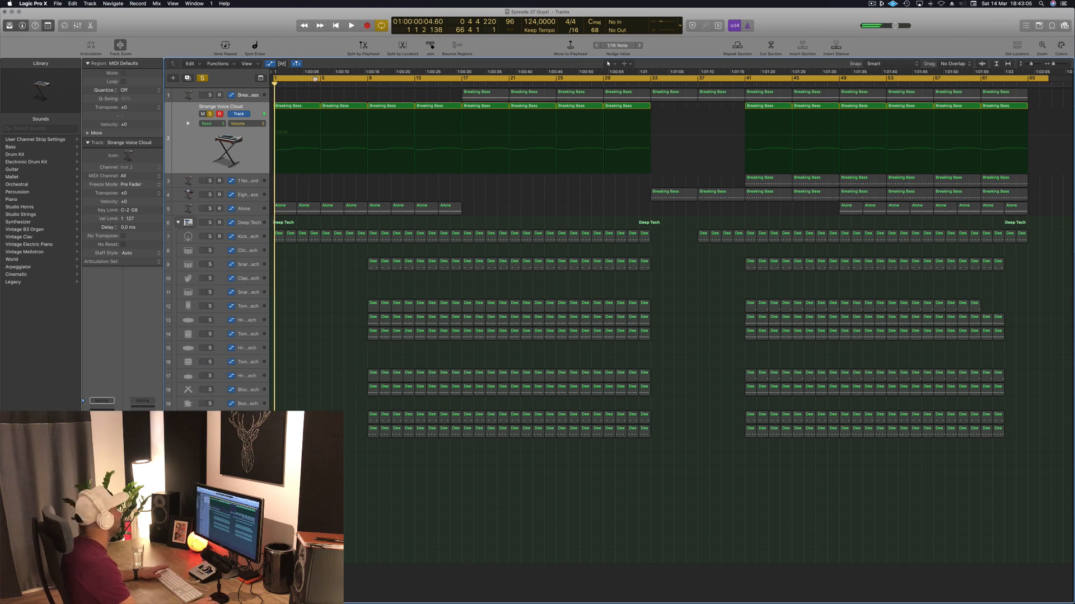
key("super+a")
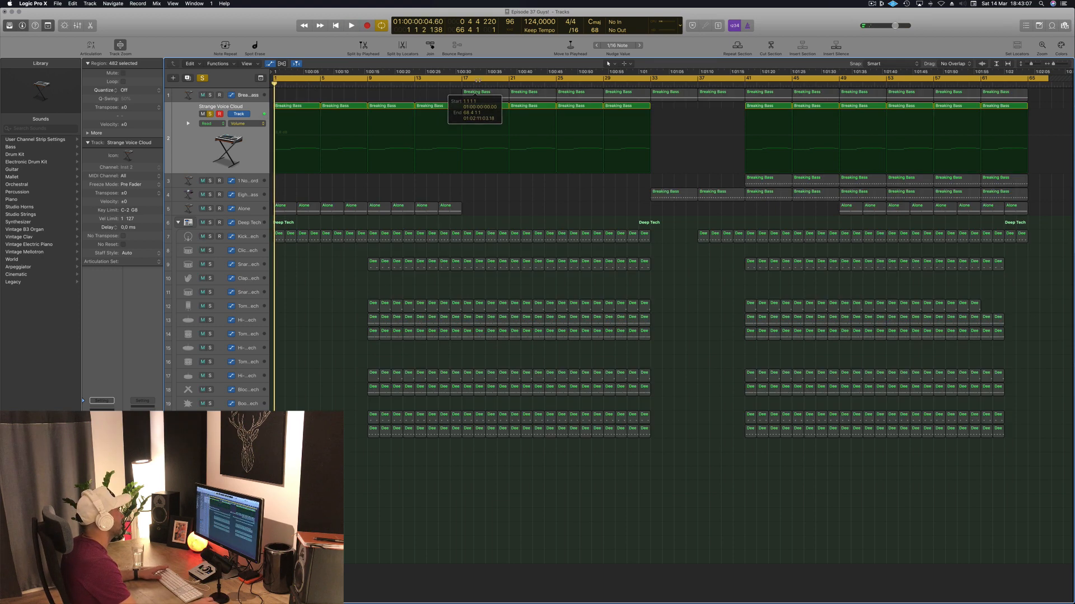
left_click_drag(465, 79, 650, 79)
left_click(210, 114)
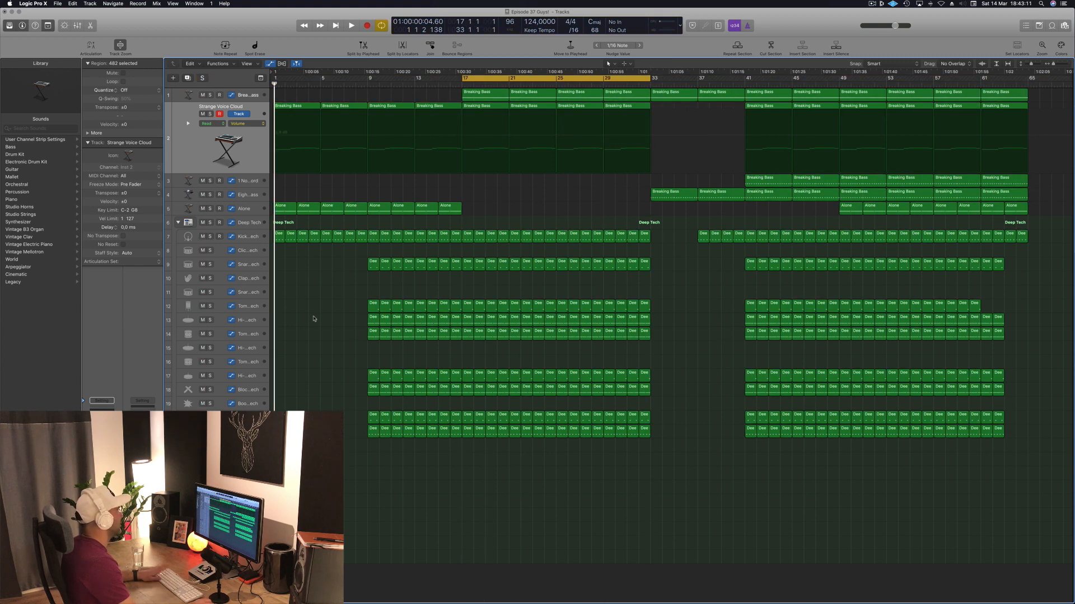
Listen to the full arrangement from bar 17 within the cycled section.
key("space")
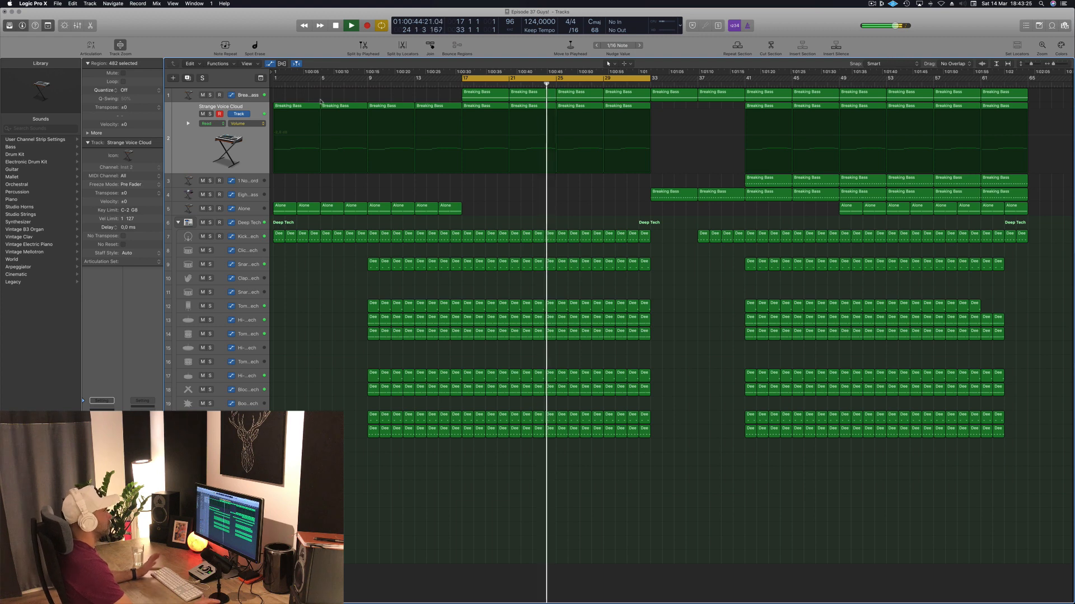
key("space")
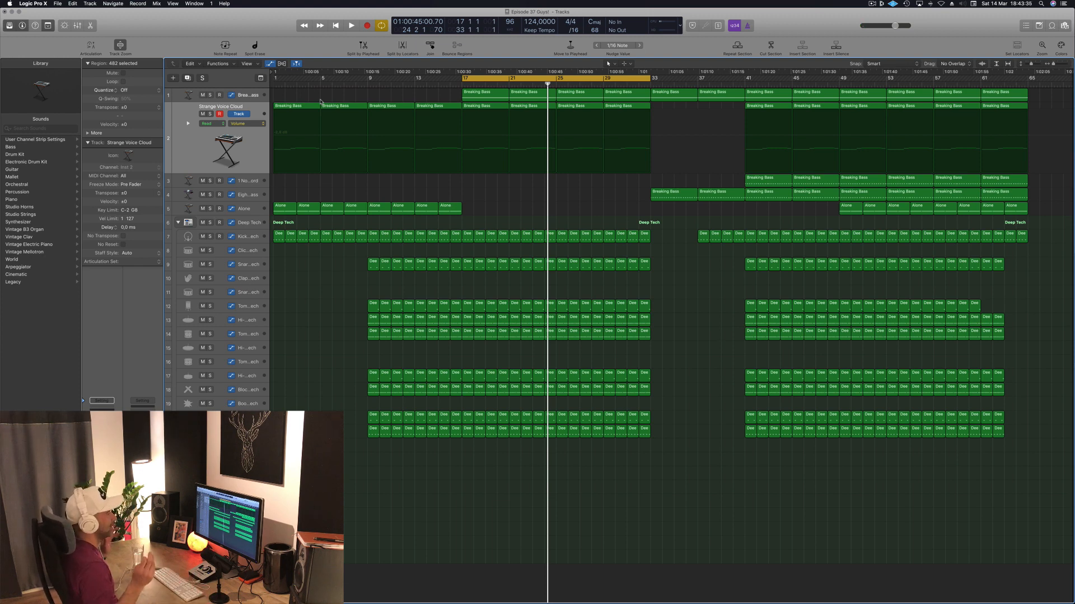
key("space")
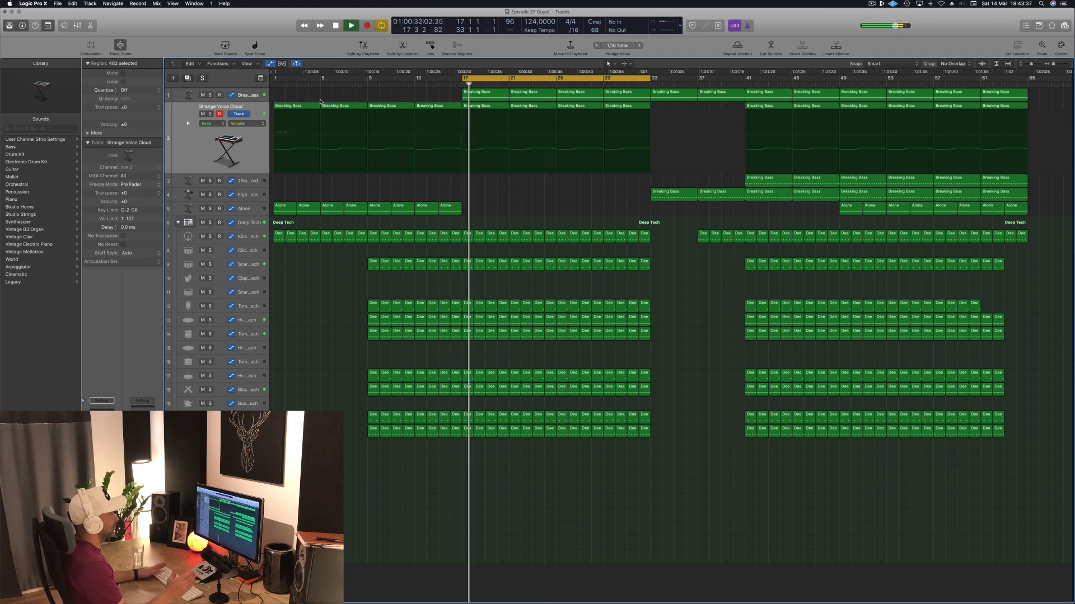
key("space")
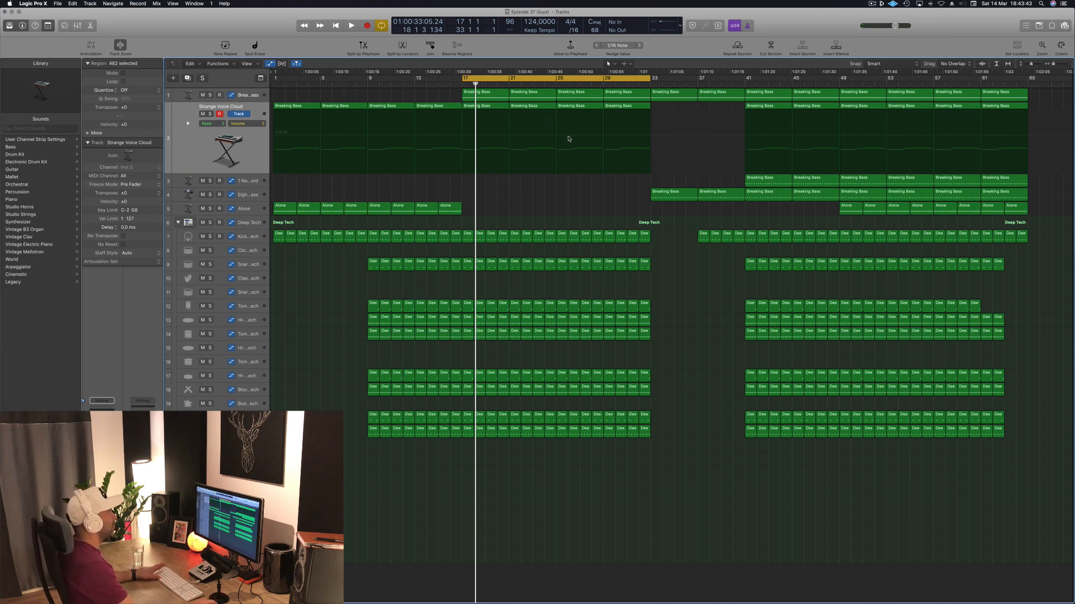
Move the cycle range to bars 41–57 and play that section.
key("space")
left_click_drag(615, 78, 880, 78)
key("space")
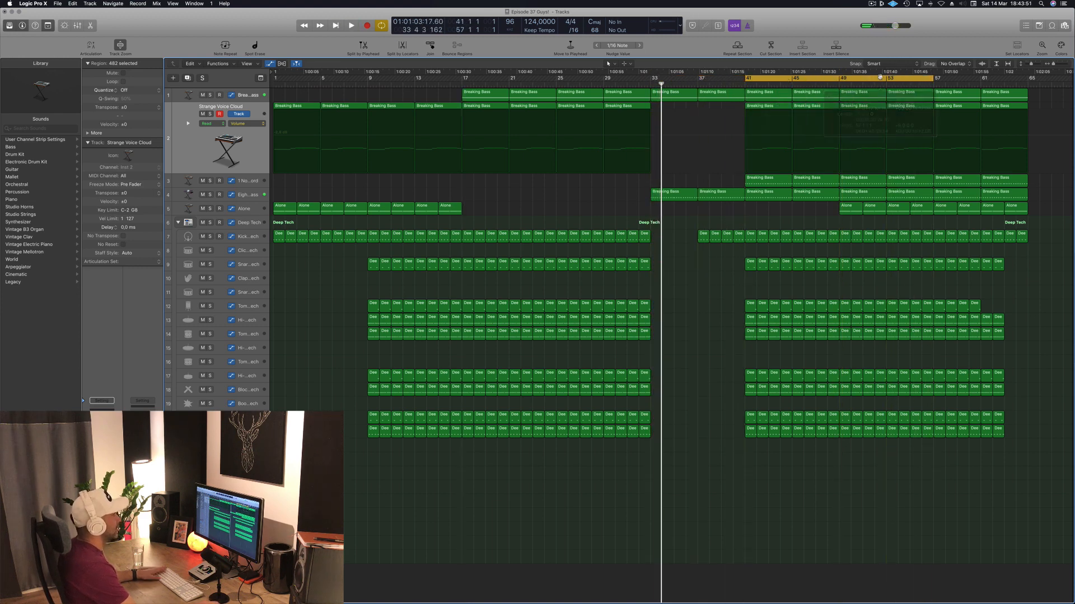
key("space")
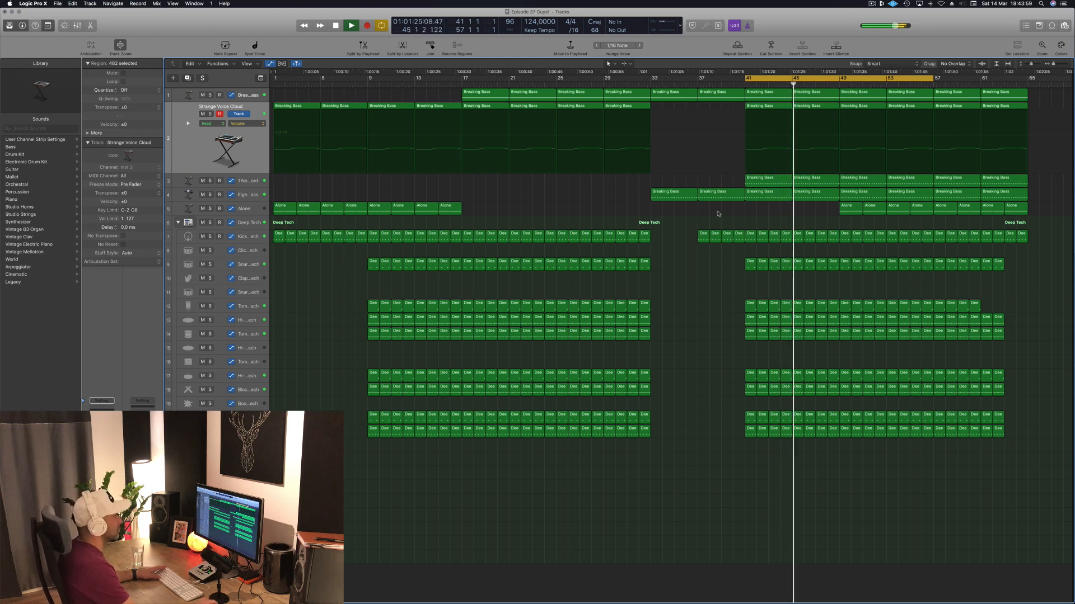
Audition tracks 3 and 4 together in solo, then briefly solo the Alone track and stop playback.
left_click(210, 181)
left_click(210, 195)
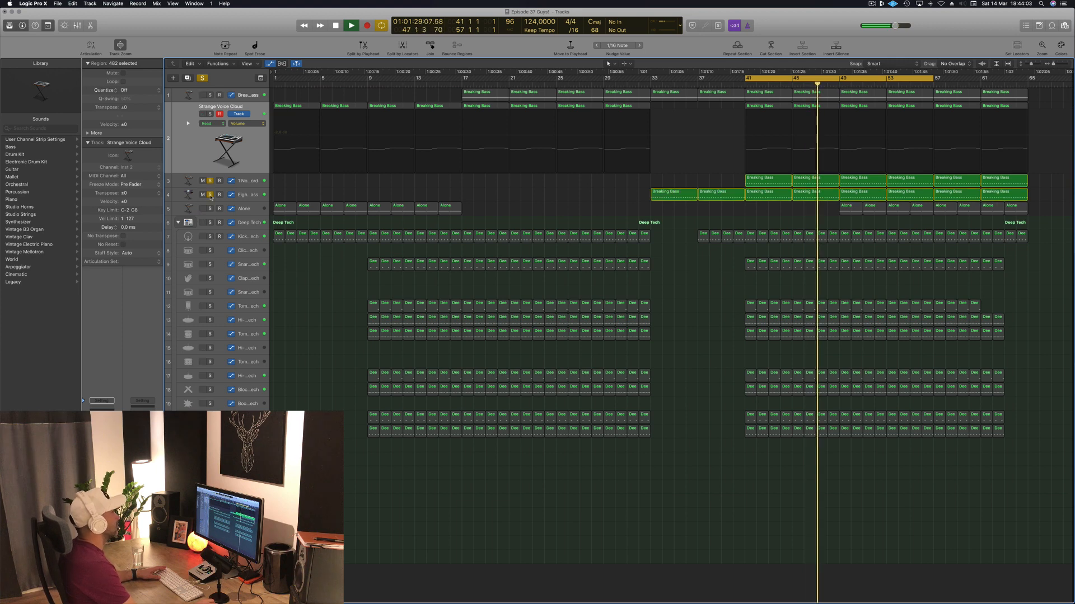
left_click(209, 195)
left_click(210, 181)
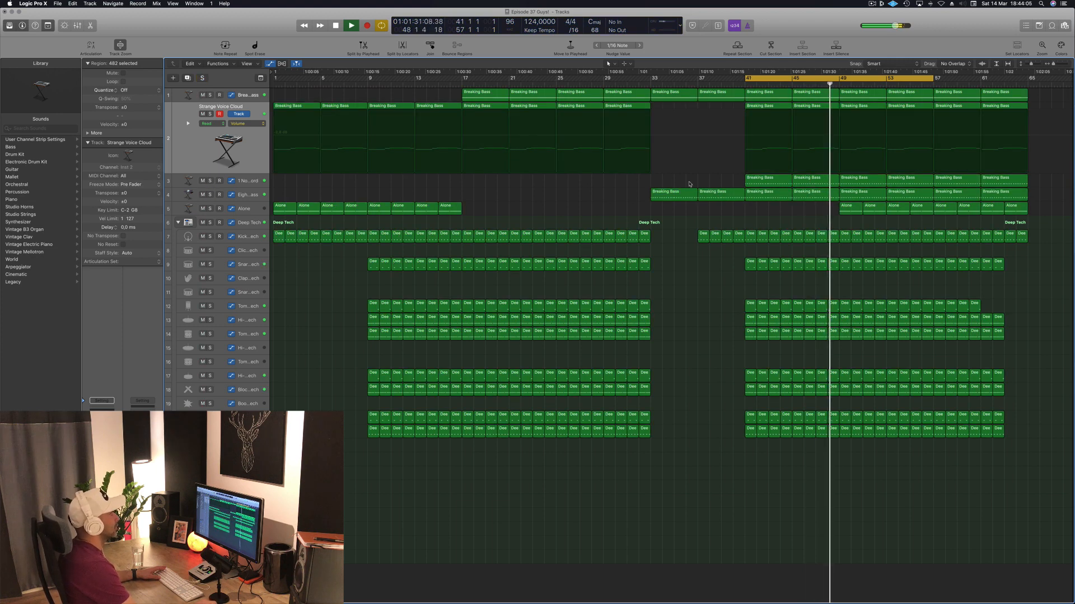
left_click(209, 208)
left_click(210, 208)
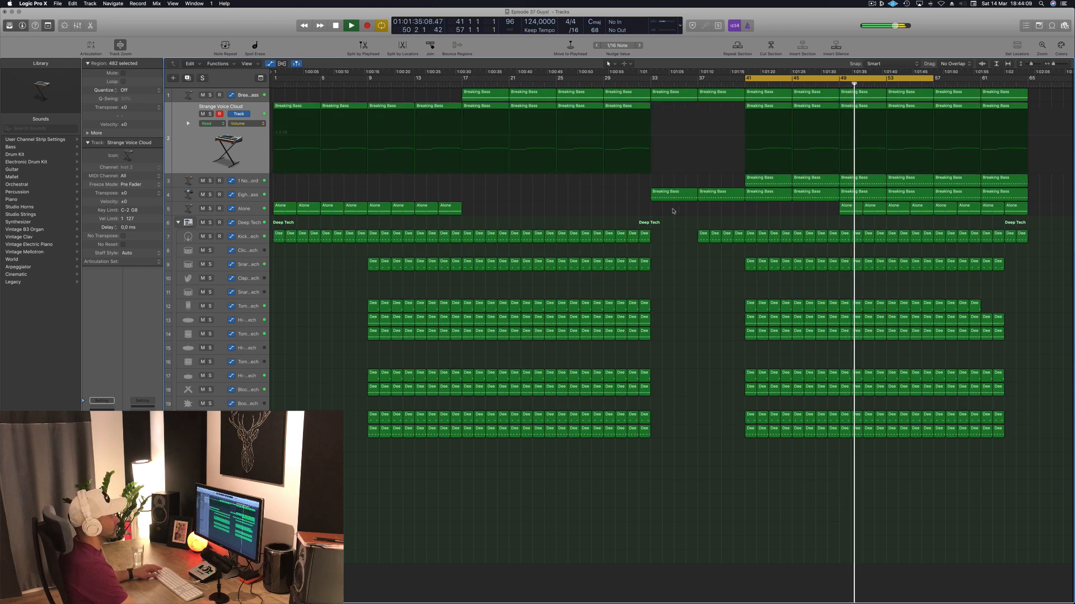
key("space")
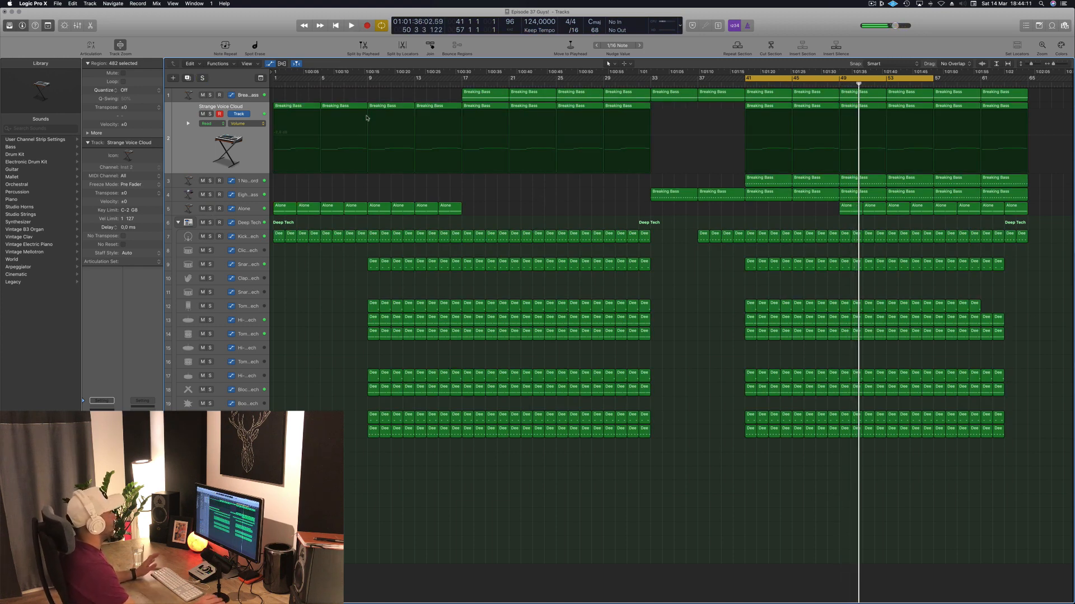
Move the cycle range to bars 1–17 and listen to the beginning of the song.
left_click_drag(768, 77, 295, 78)
key("space")
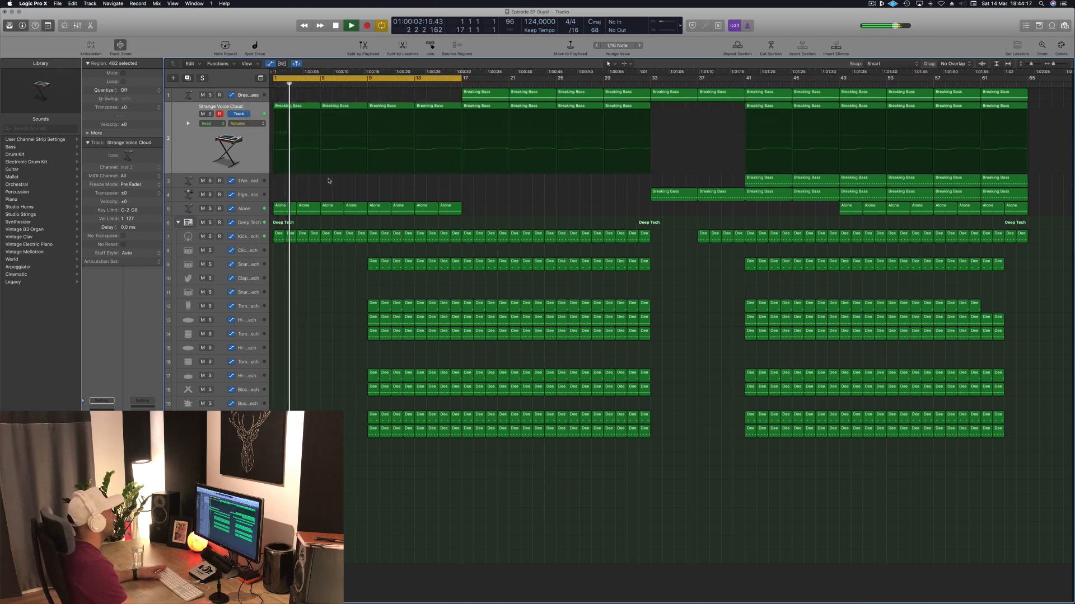
key("space")
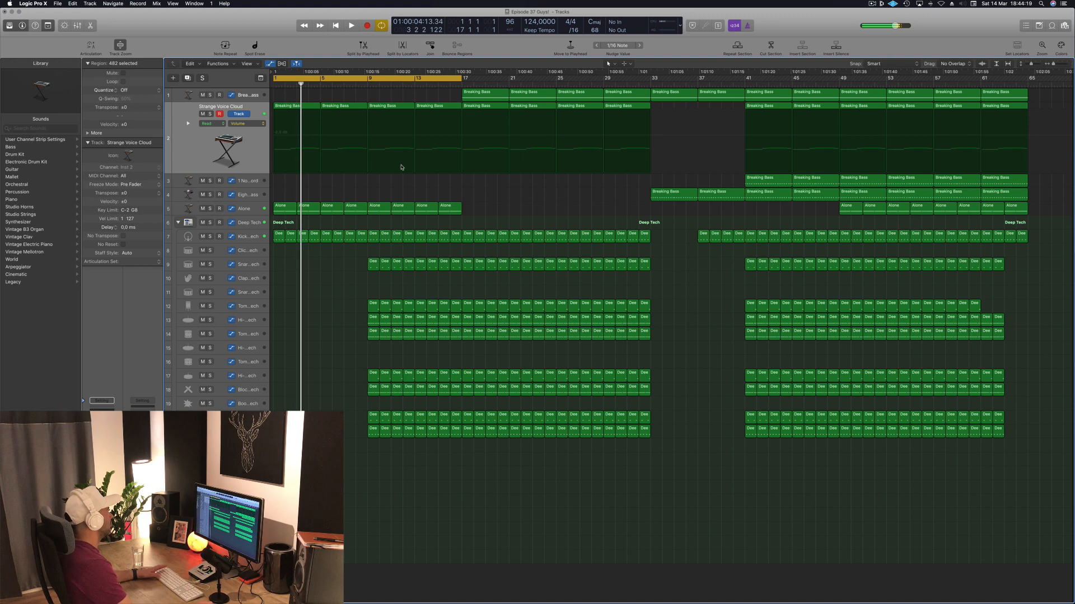
Delete the first four Alone regions in bars 1–9 and replay the intro from the start.
left_click_drag(279, 193, 371, 214)
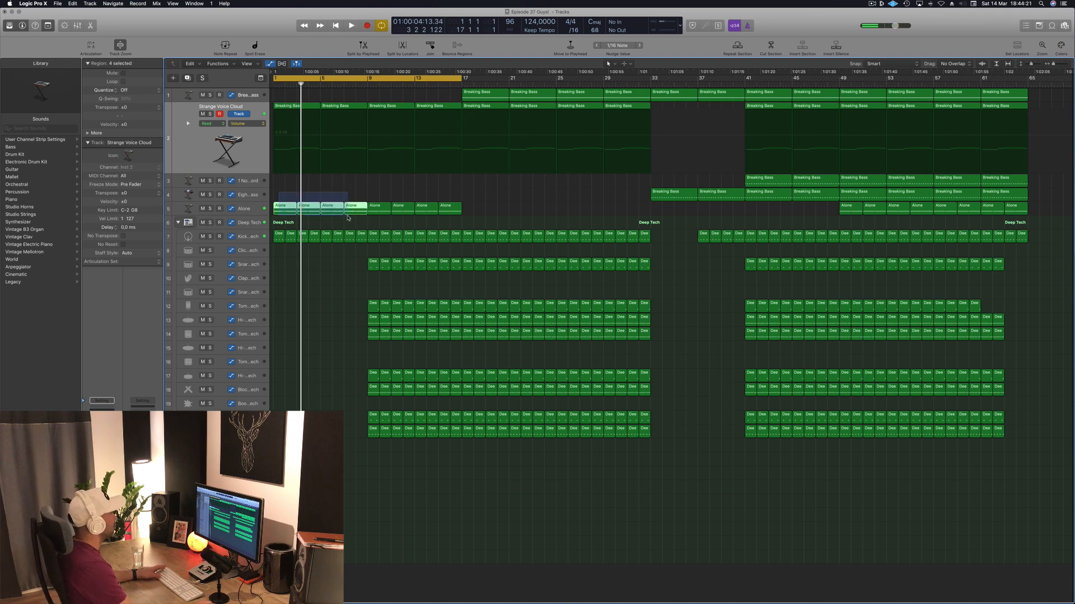
key("Delete")
key("Return")
key("space")
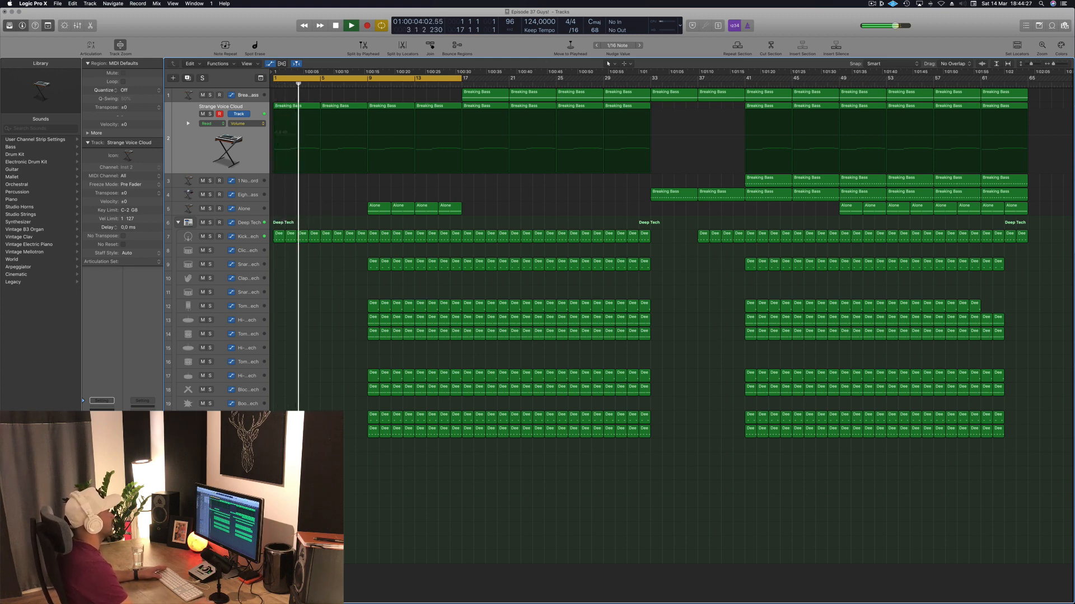
Move the Breaking Bass region at bar 17 on track 1 to bar 1 and repeat it at bar 5.
left_click(467, 98)
key("space")
key("space")
left_click_drag(467, 98, 307, 101)
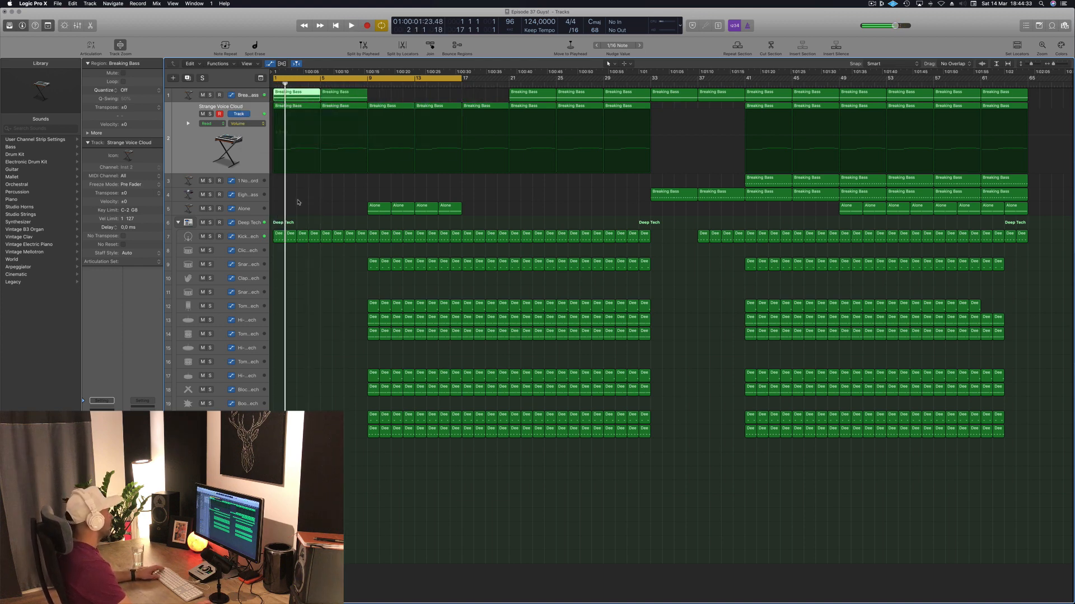
Shorten the cycle range to bars 1–9 and repeat that section across all tracks.
left_click_drag(298, 203, 304, 88)
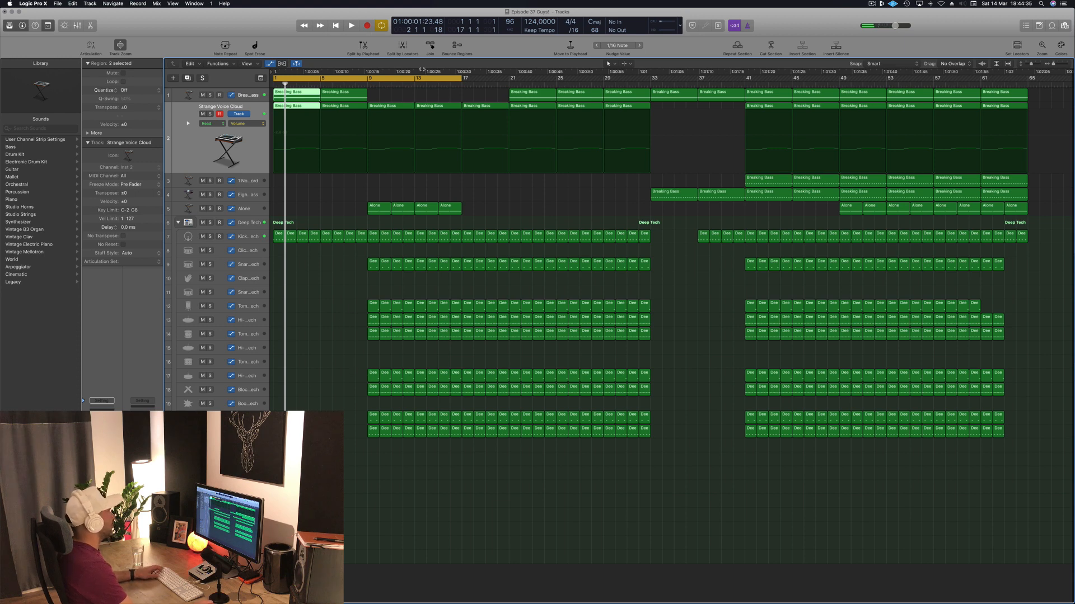
left_click_drag(460, 78, 369, 88)
key("ctrl+super+r")
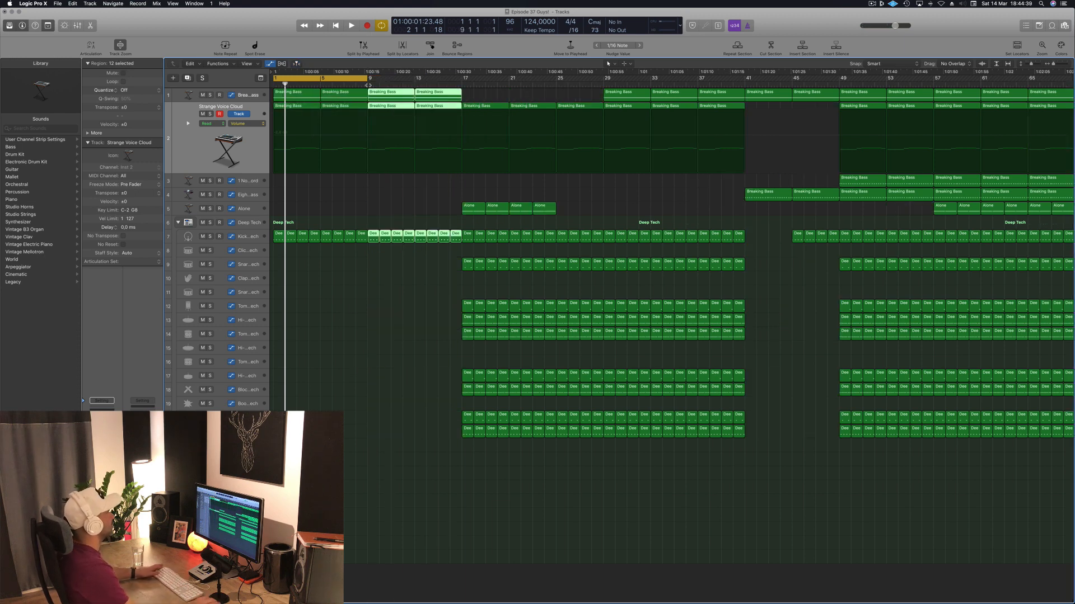
Extend the cycle range to bars 1–17, clear the region selection and play the lengthened intro.
key("space")
left_click_drag(364, 78, 459, 83)
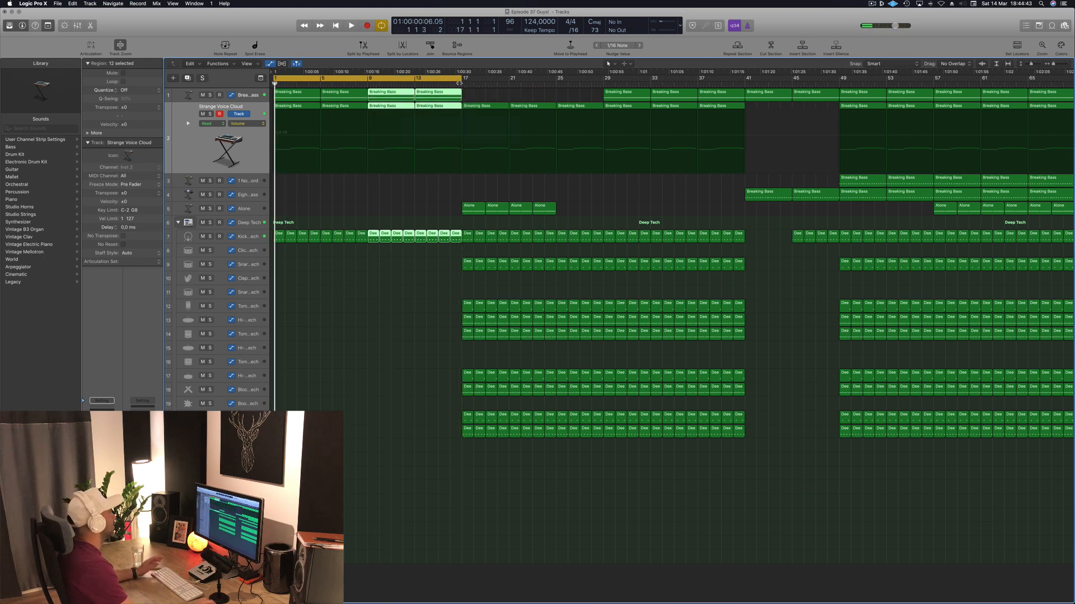
left_click(333, 211)
key("space")
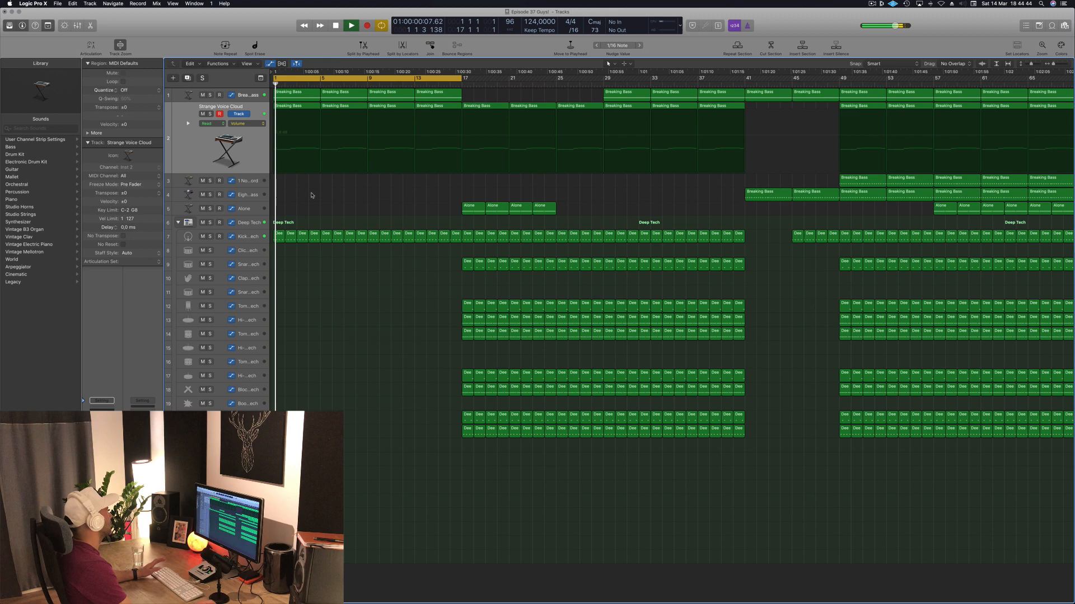
Stop playback and open the first Breaking Bass regions of tracks 1 and 2 together in the Piano Roll.
left_click(253, 139)
key("space")
left_click(292, 112)
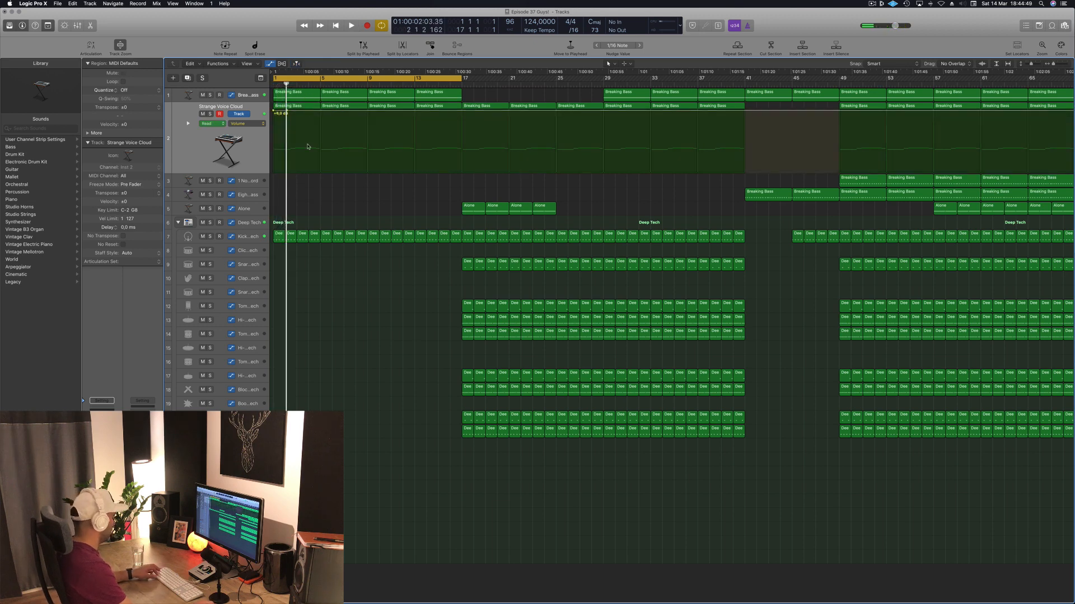
left_click(303, 242)
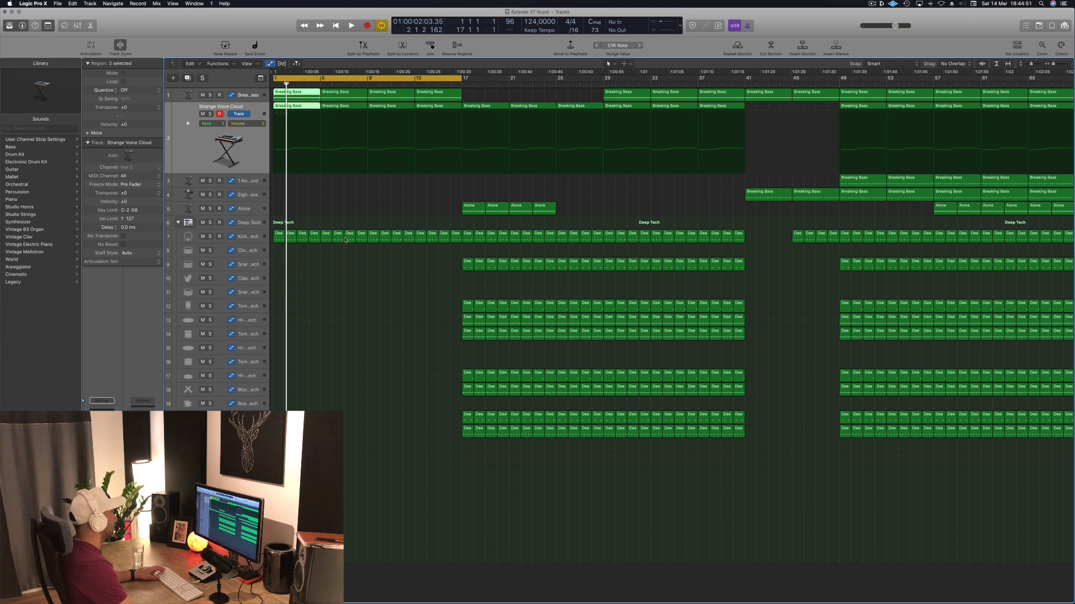
key("p")
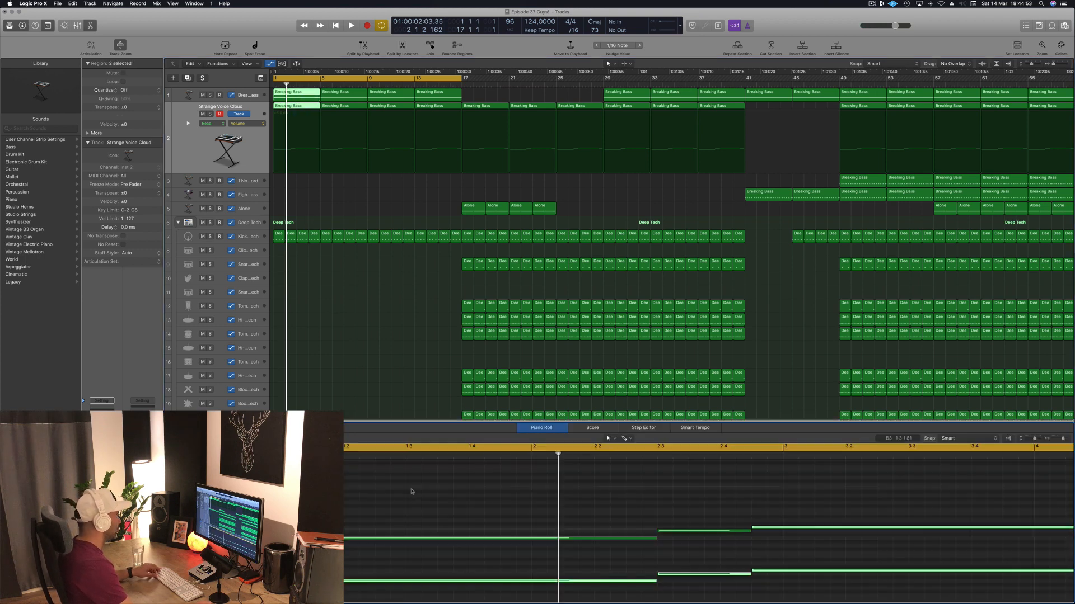
Delete the notes from bar 2 beat 3 onward in both regions and select the remaining sustained notes.
left_click_drag(455, 494, 637, 587)
key("Delete")
left_click_drag(492, 468, 361, 596)
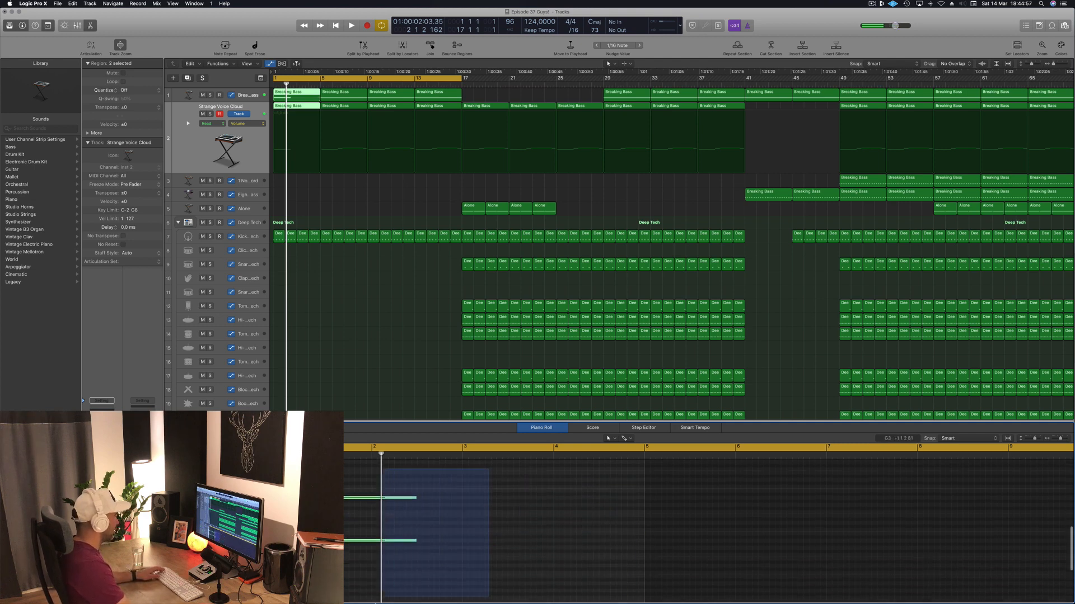
scroll(416, 482, "down", 3)
scroll(444, 488, "up", 1)
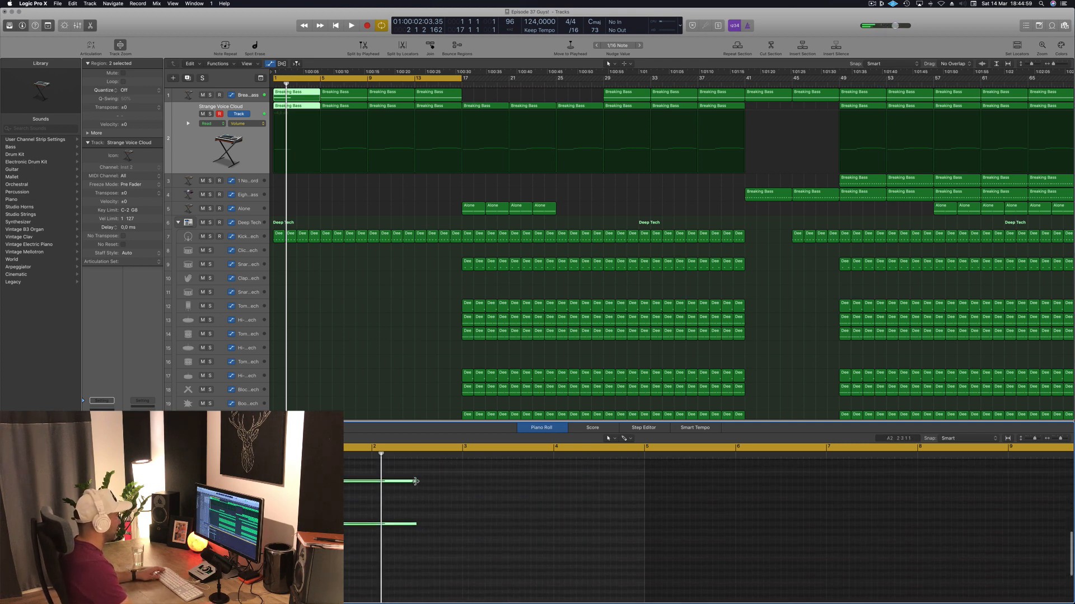
Lengthen the selected sustained notes in both regions so they end at bar 5, and start playback.
left_click_drag(416, 481, 642, 482)
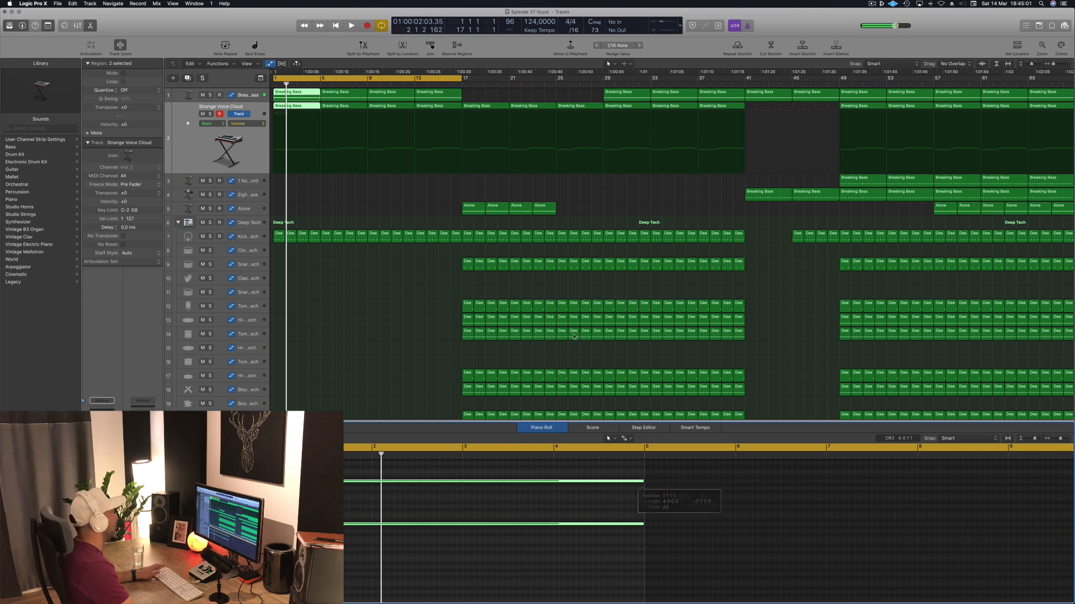
key("space")
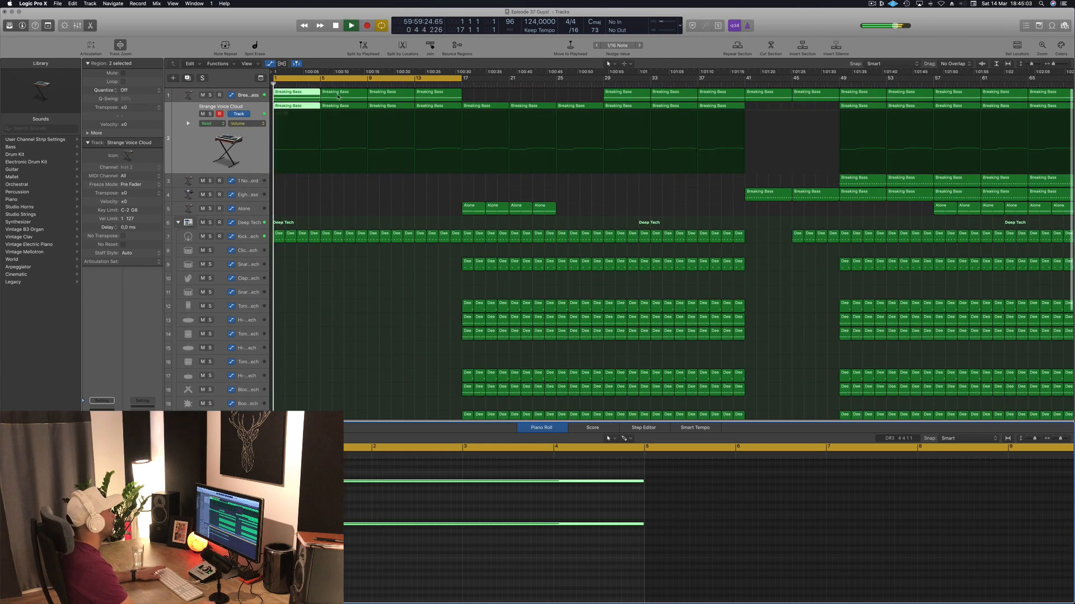
Delete the remaining Breaking Bass regions between bars 5 and 17 on tracks 1 and 2, and stop playback.
left_click_drag(338, 96, 455, 109)
key("Delete")
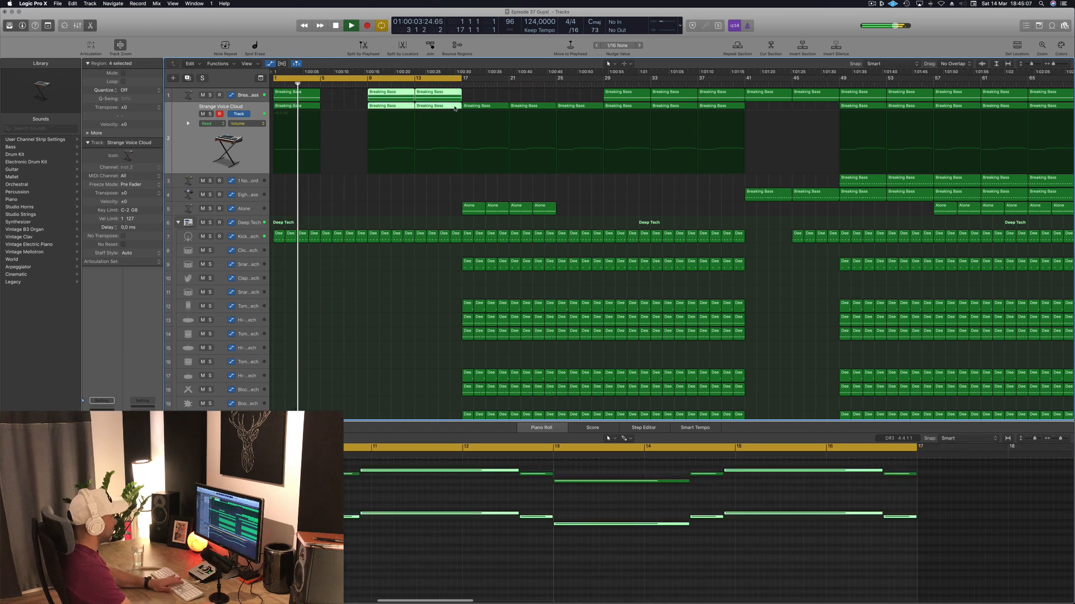
key("Delete")
key("space")
Repeat the edited first regions of tracks 1 and 2 up to bar 17, play from the start and clear the selection.
left_click_drag(386, 100, 272, 115)
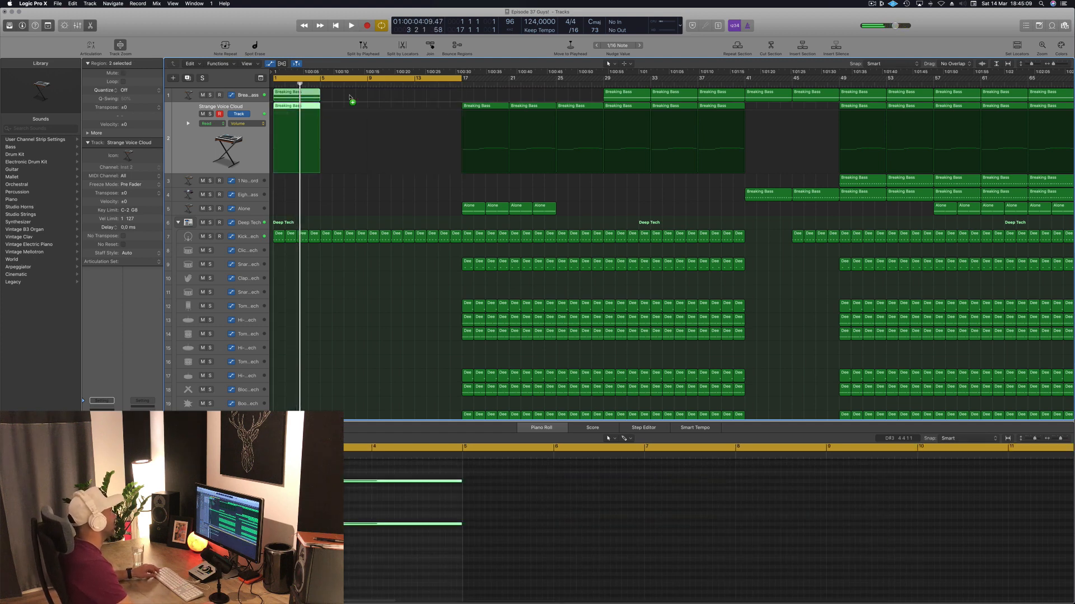
left_click_drag(350, 98, 397, 101)
key("Return")
key("space")
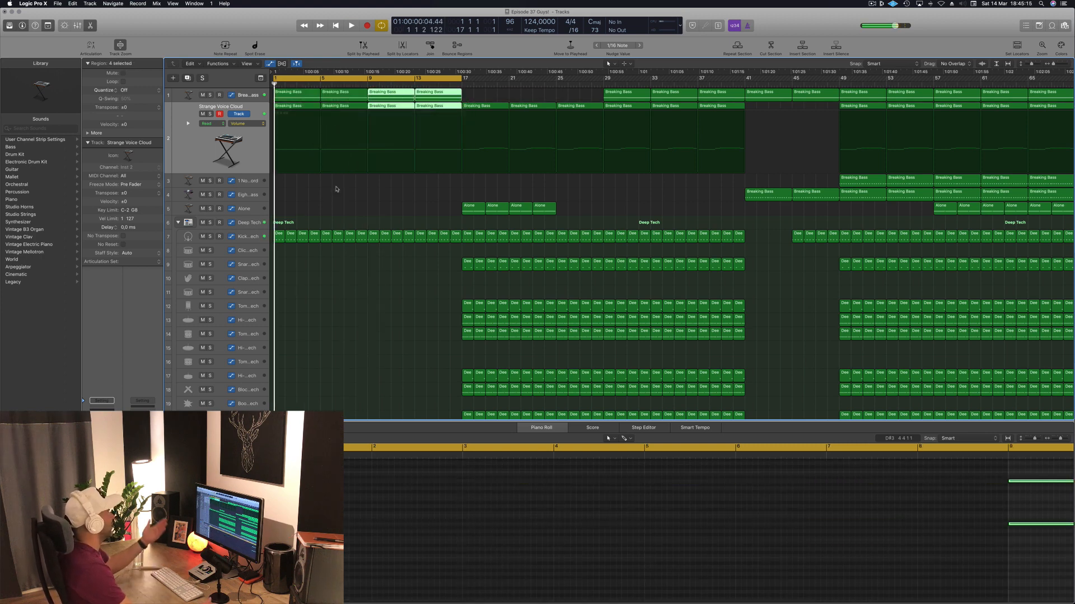
left_click(368, 206)
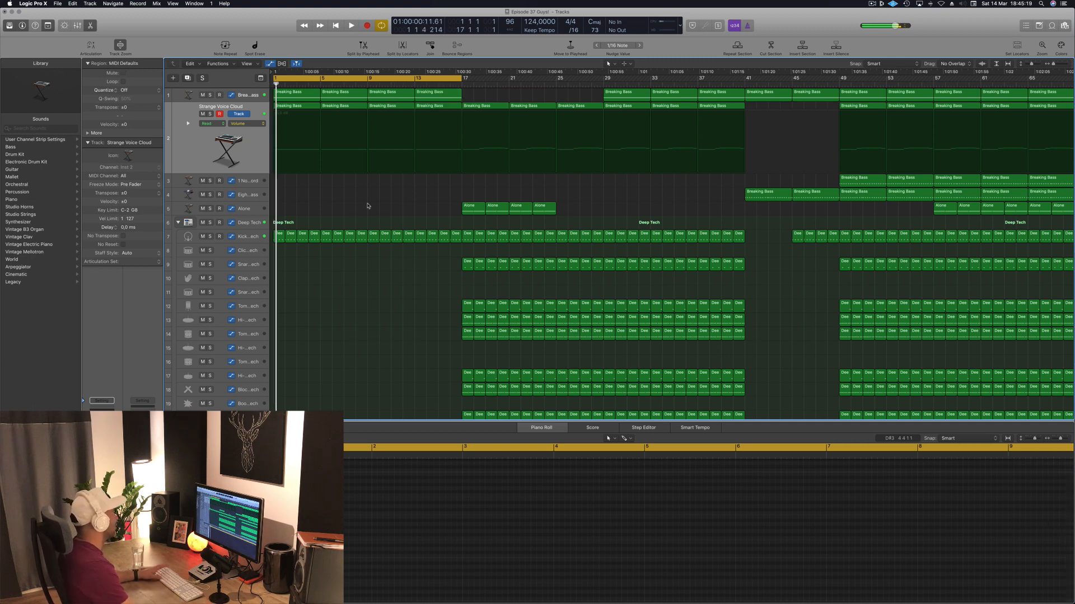
Open the Breaking Bass track's Alchemy synth and lower its Cutoff to about 3.6 % while the intro plays.
left_click(247, 94)
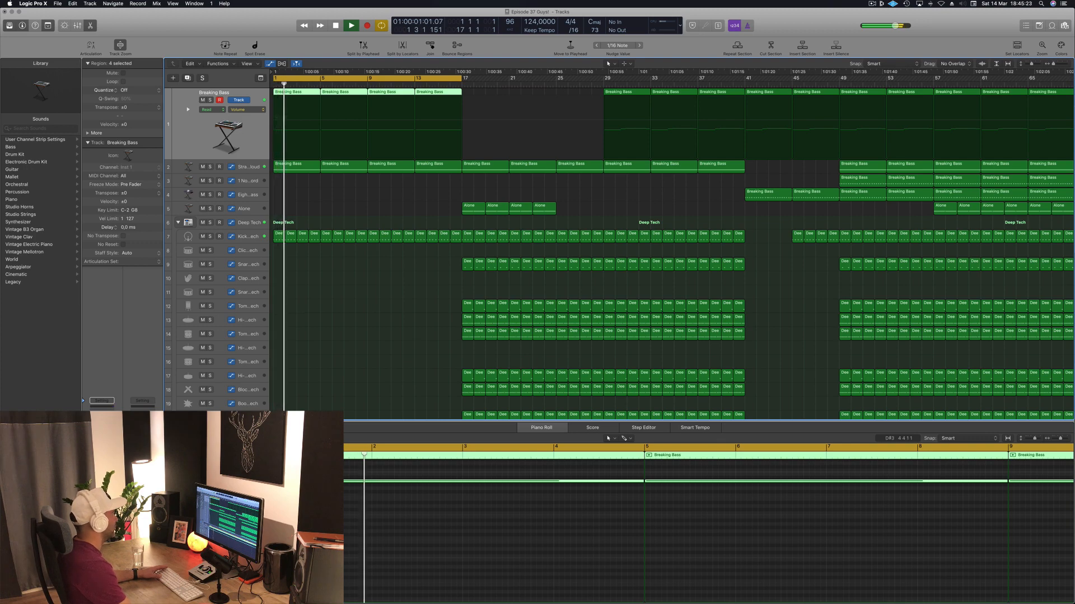
left_click(227, 137)
left_click_drag(275, 63, 791, 113)
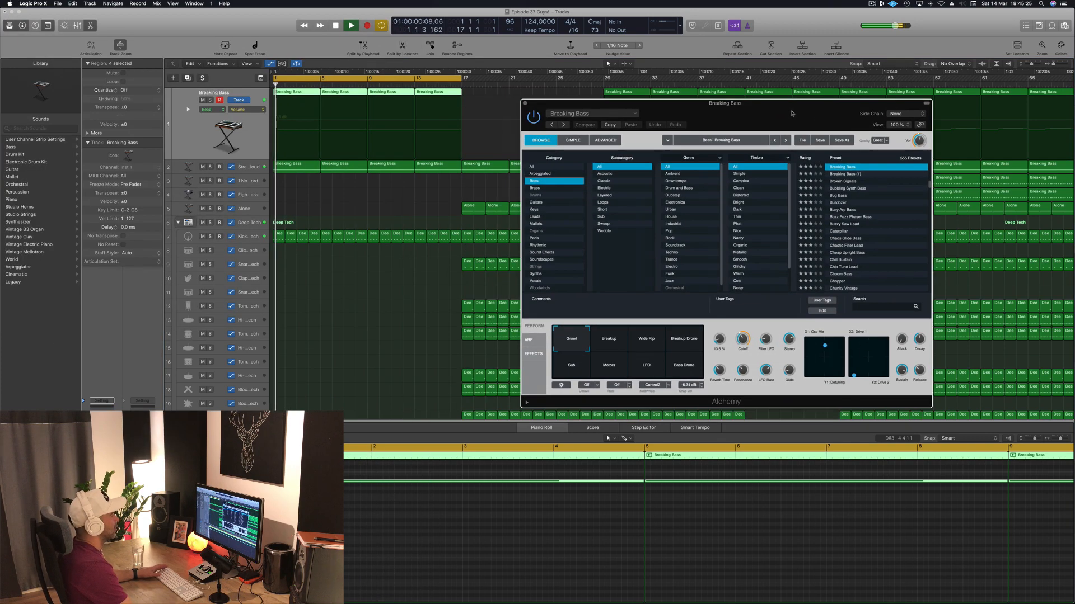
left_click_drag(742, 339, 743, 353)
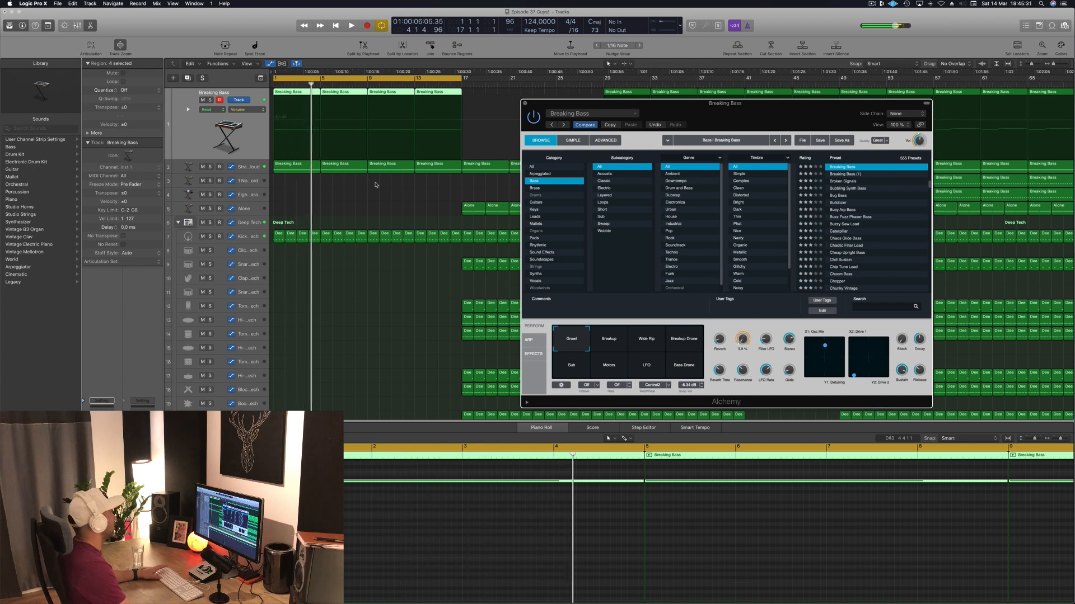
left_click(207, 122)
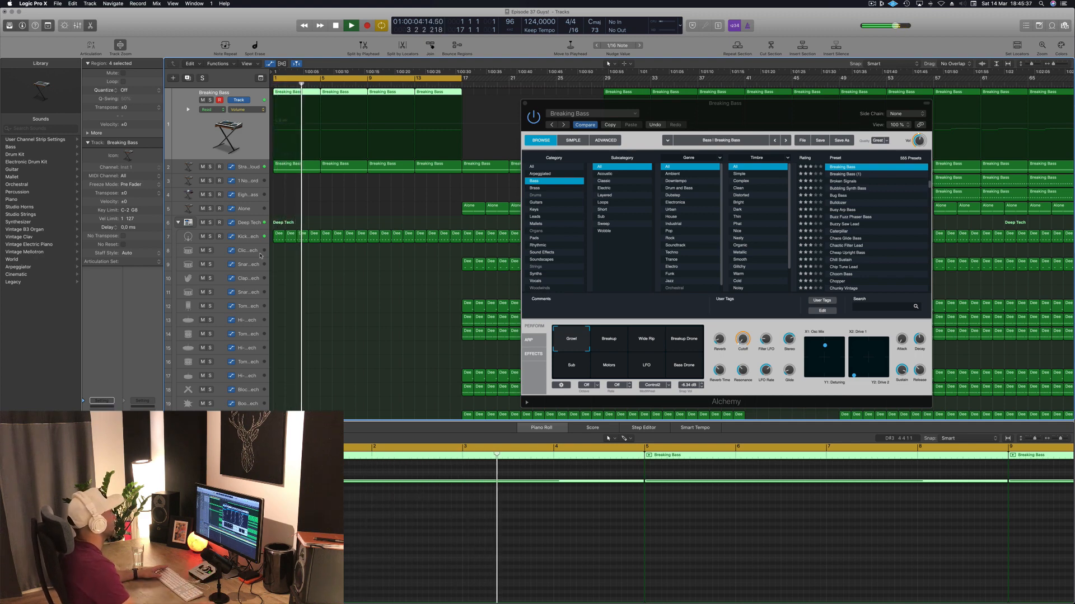
left_click_drag(792, 115, 744, 156)
key("space")
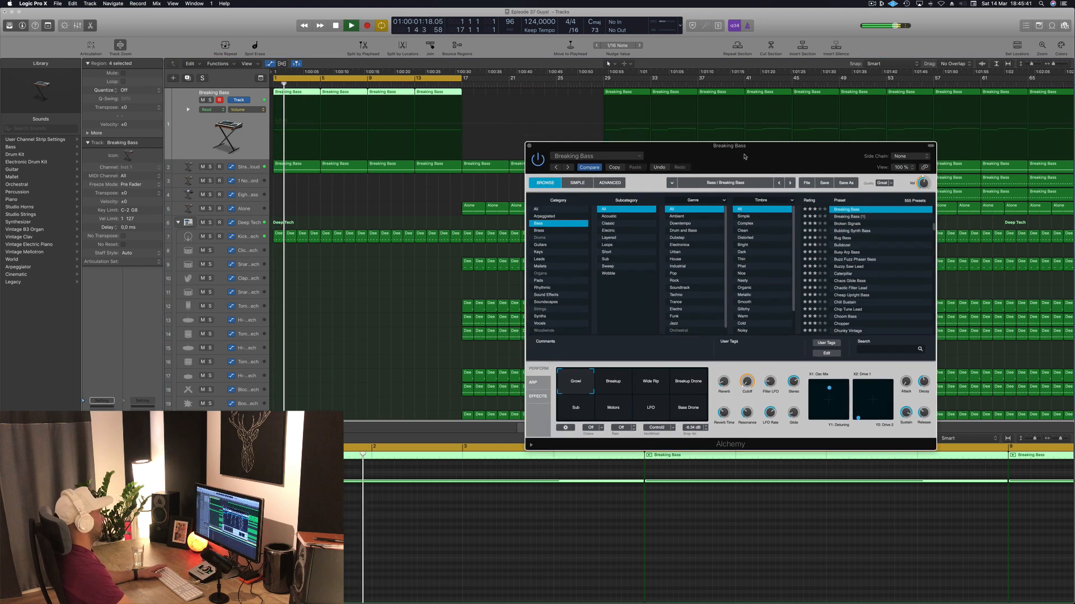
Select the Strange Voice Cloud track, move the synth window out of the way and replay the intro from the beginning.
left_click(245, 168)
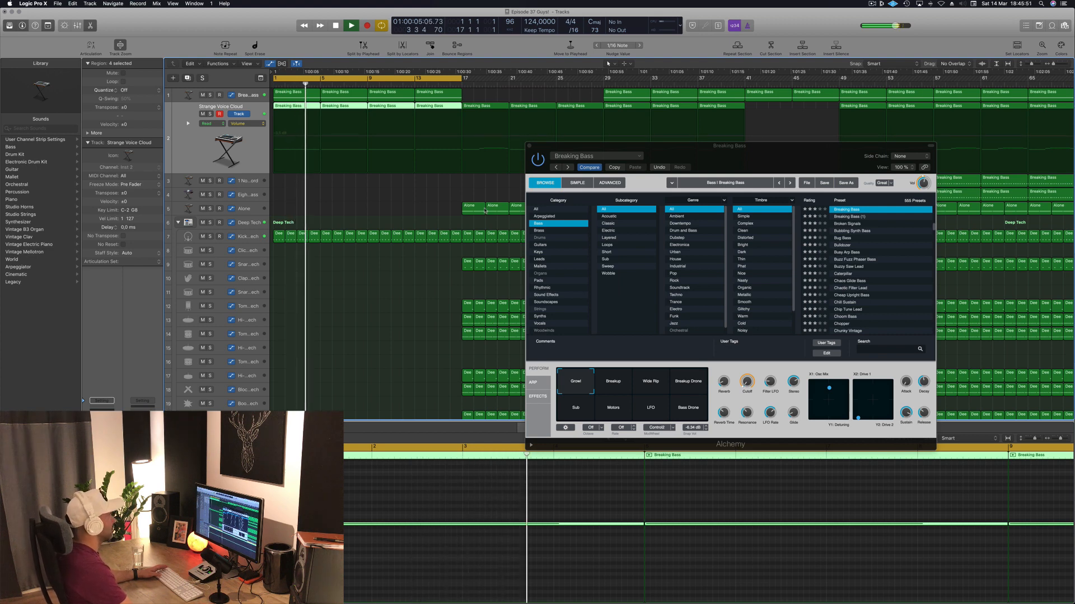
left_click_drag(813, 158, 725, 255)
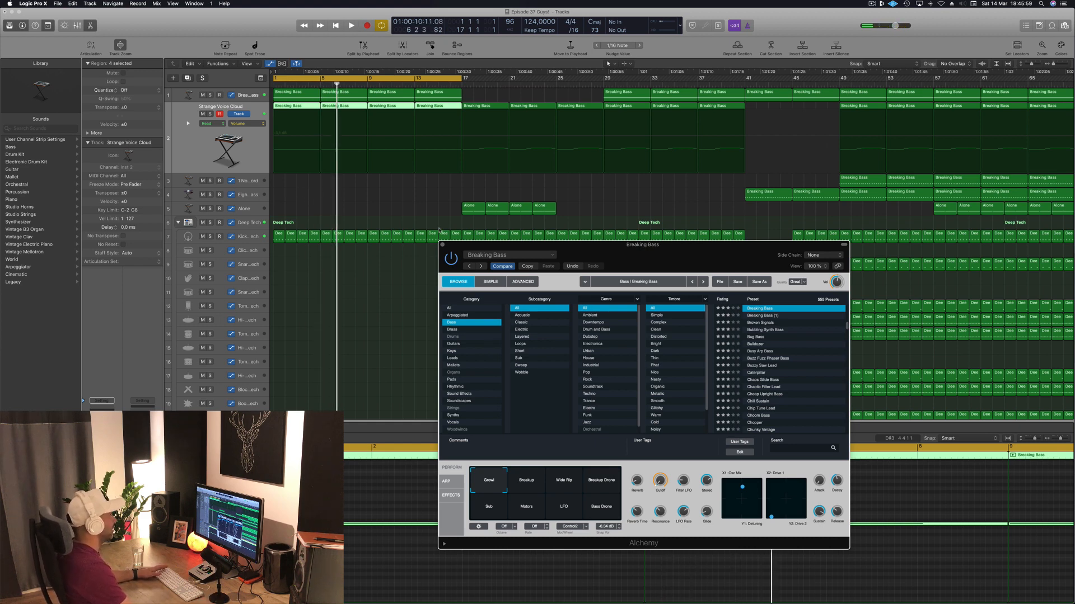
left_click_drag(587, 252, 782, 238)
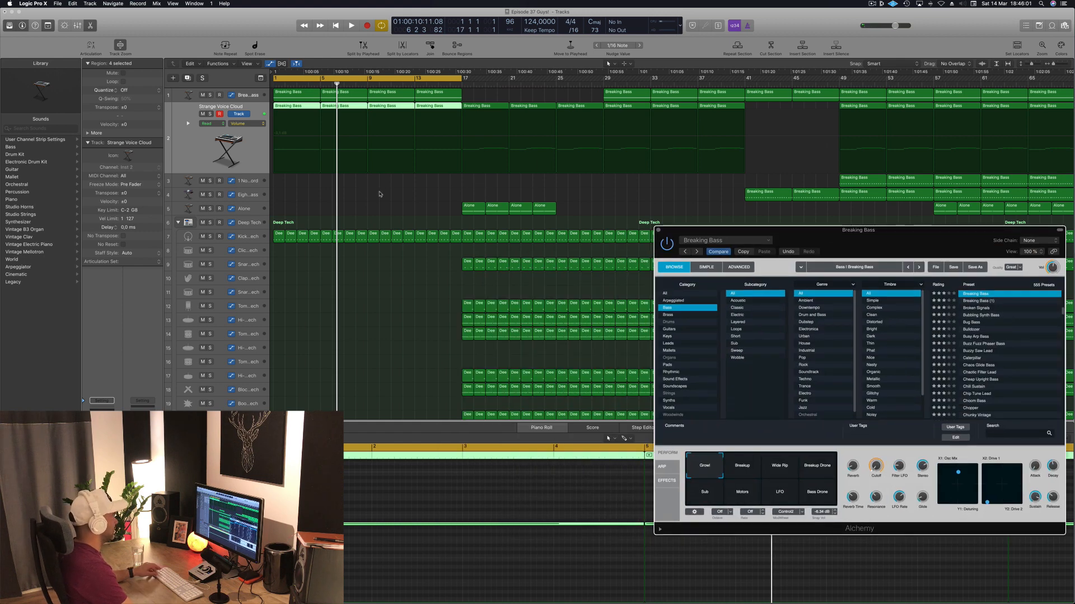
key("super+Left")
key("space")
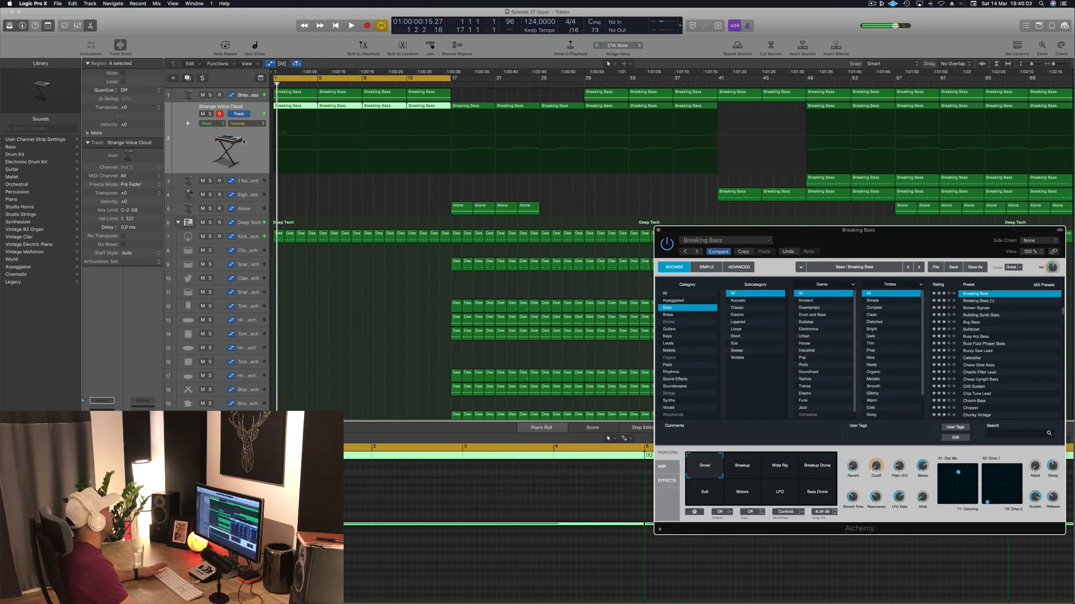
Stop playback, create a new software instrument track below track 2 and copy the first Breaking Bass region onto it.
left_click(193, 35)
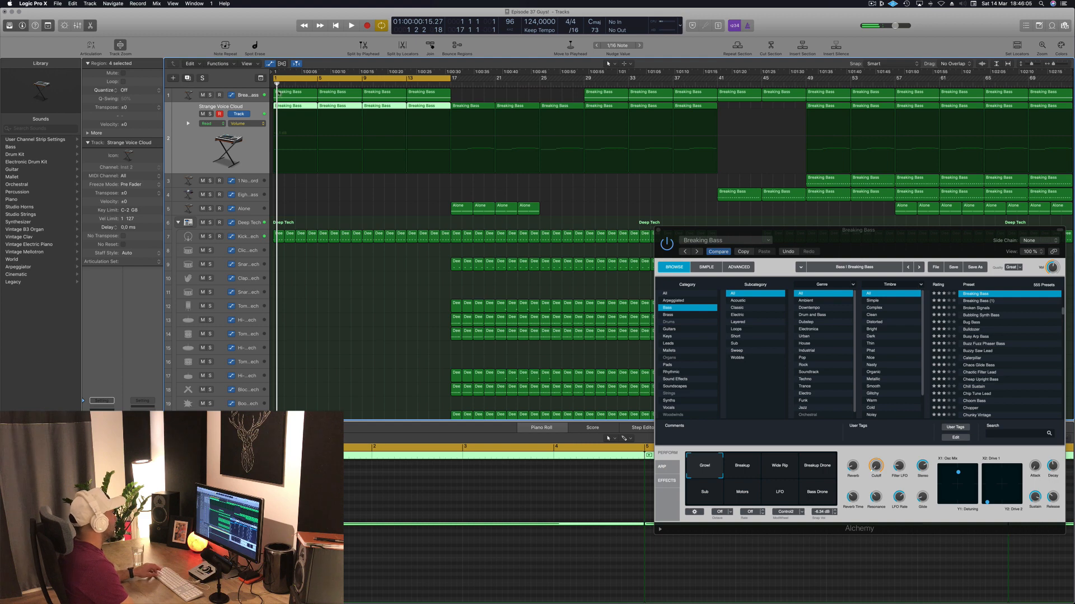
key("alt+super+s")
left_click_drag(286, 112, 276, 165)
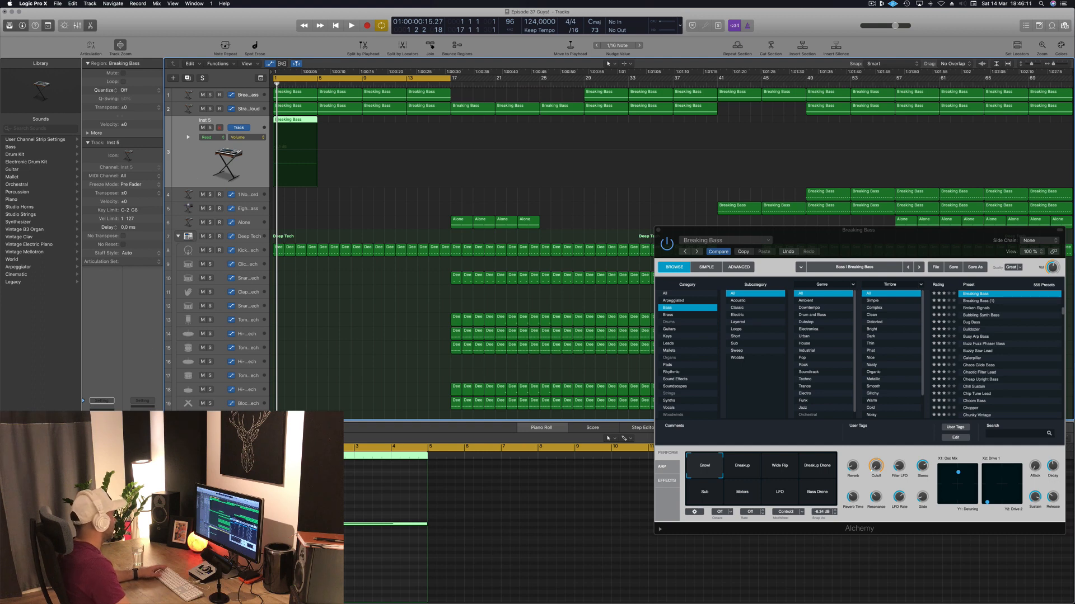
Open Alchemy on the new track and audition Techno presets in the Keys category, settling on Old Time Radio.
left_click(102, 442)
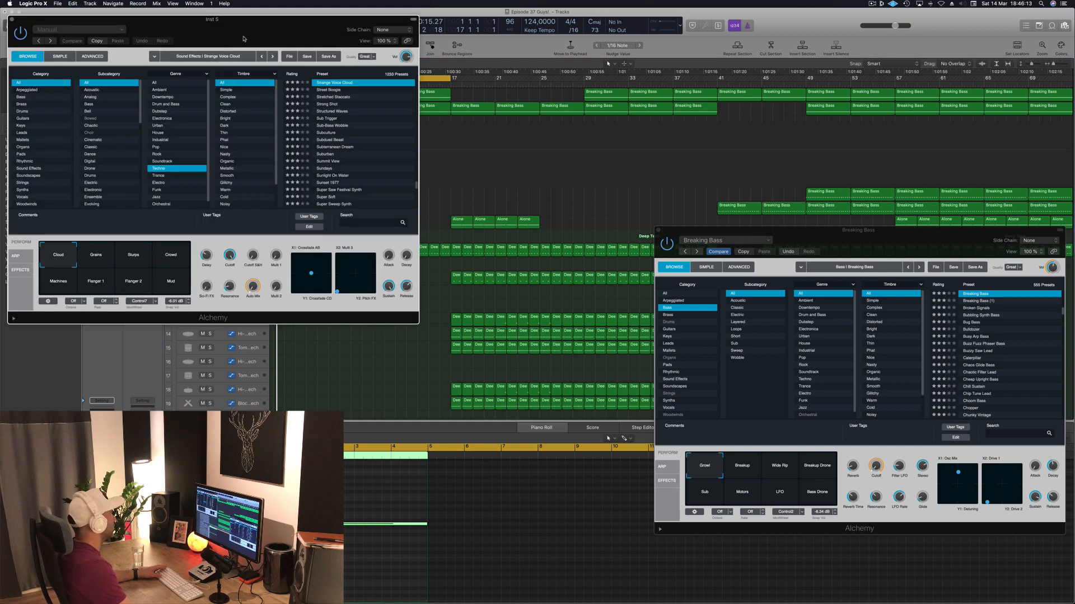
left_click_drag(249, 36, 644, 48)
left_click(415, 138)
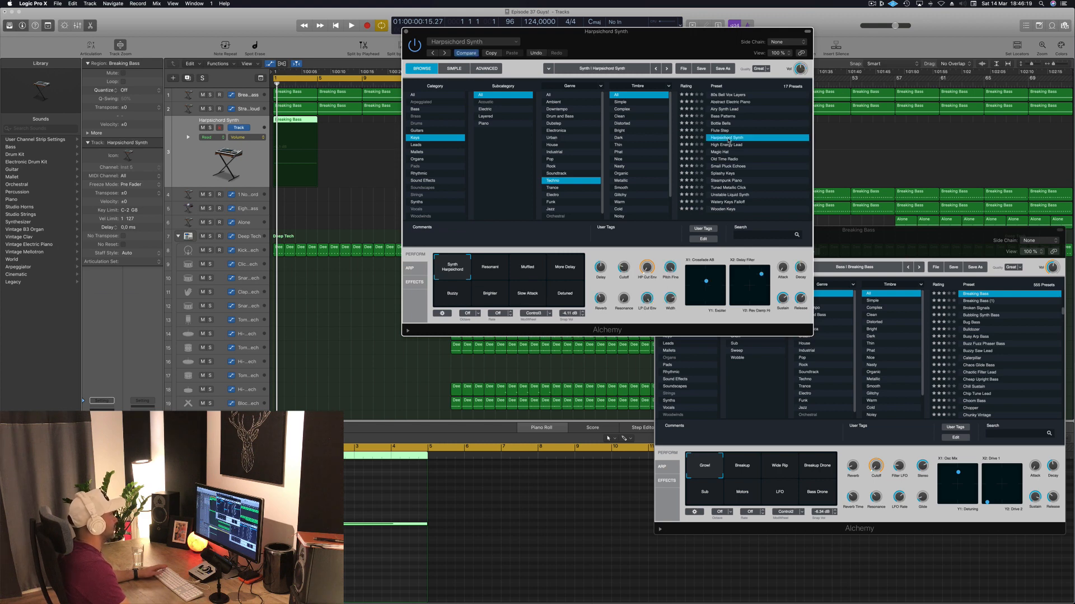
left_click(201, 165)
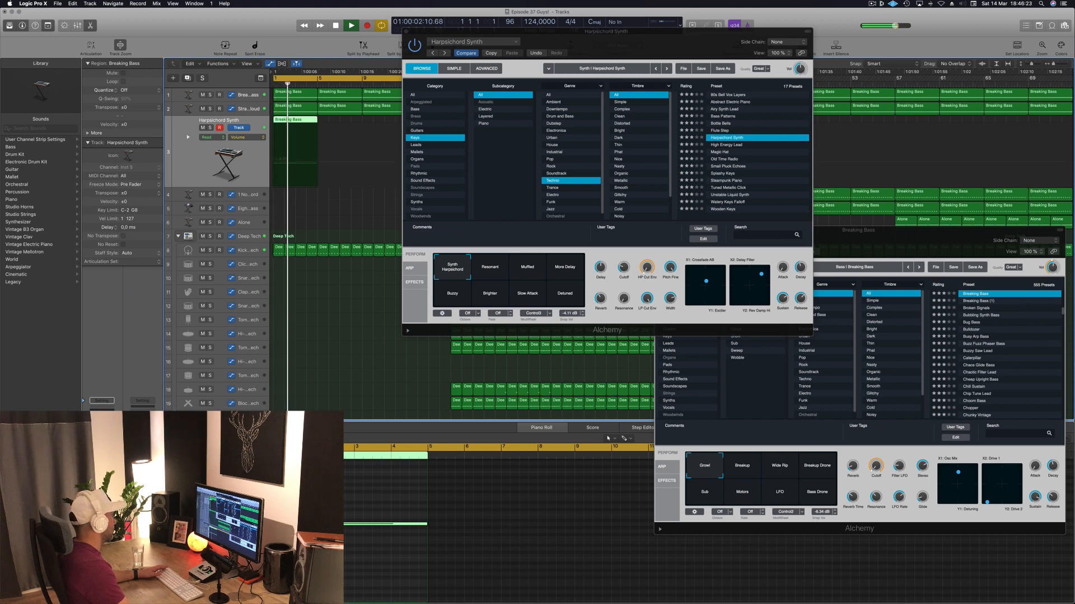
left_click(720, 163)
left_click(719, 159)
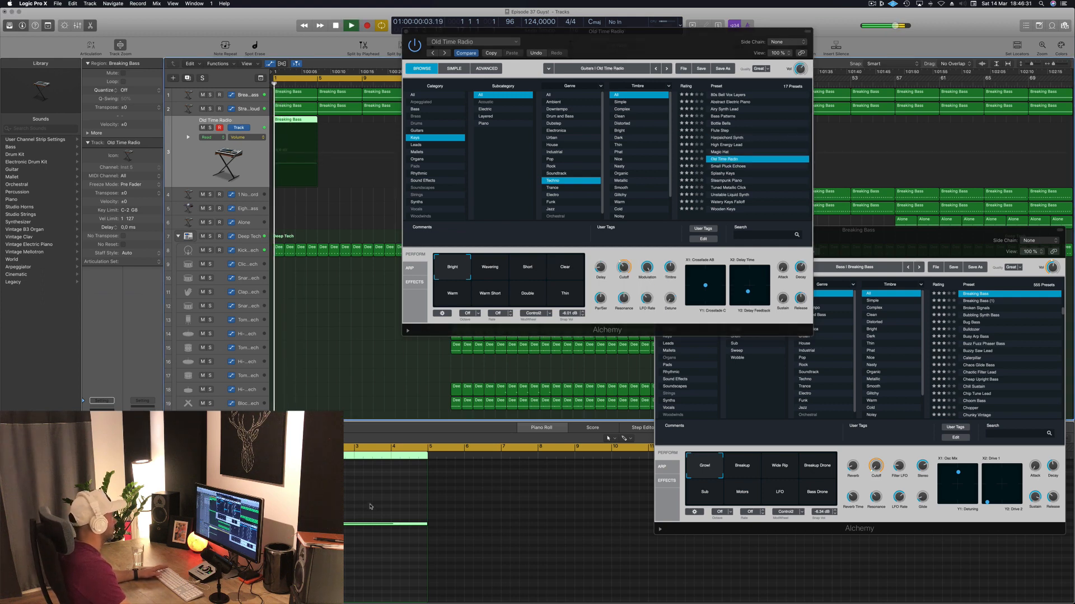
Shorten the new region's sustained note to one bar and repeat it bar by bar up to bar 5.
left_click_drag(427, 524, 347, 526)
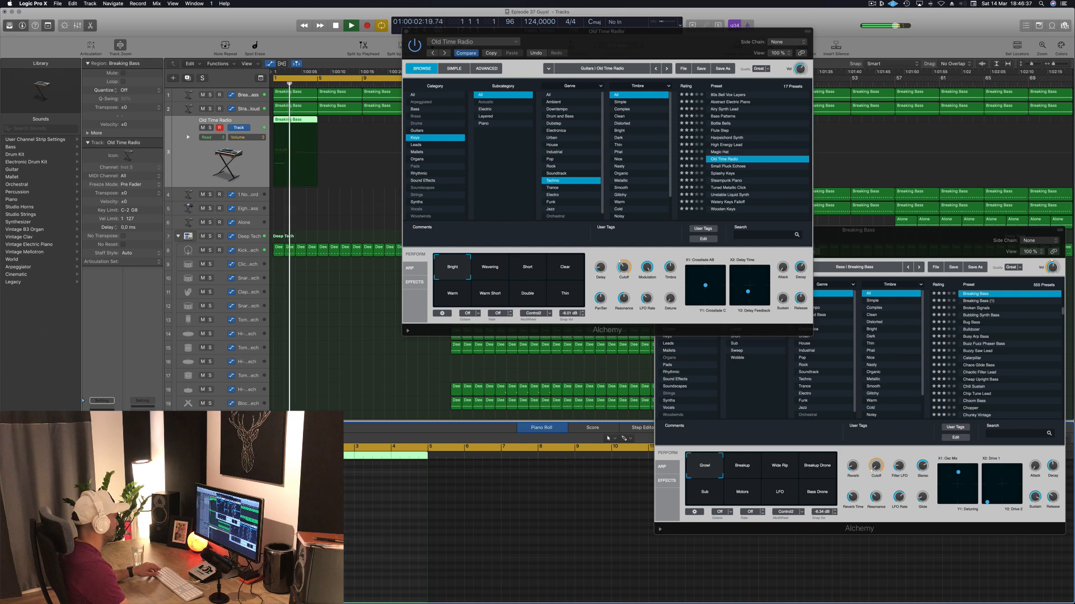
left_click_drag(299, 525, 393, 524)
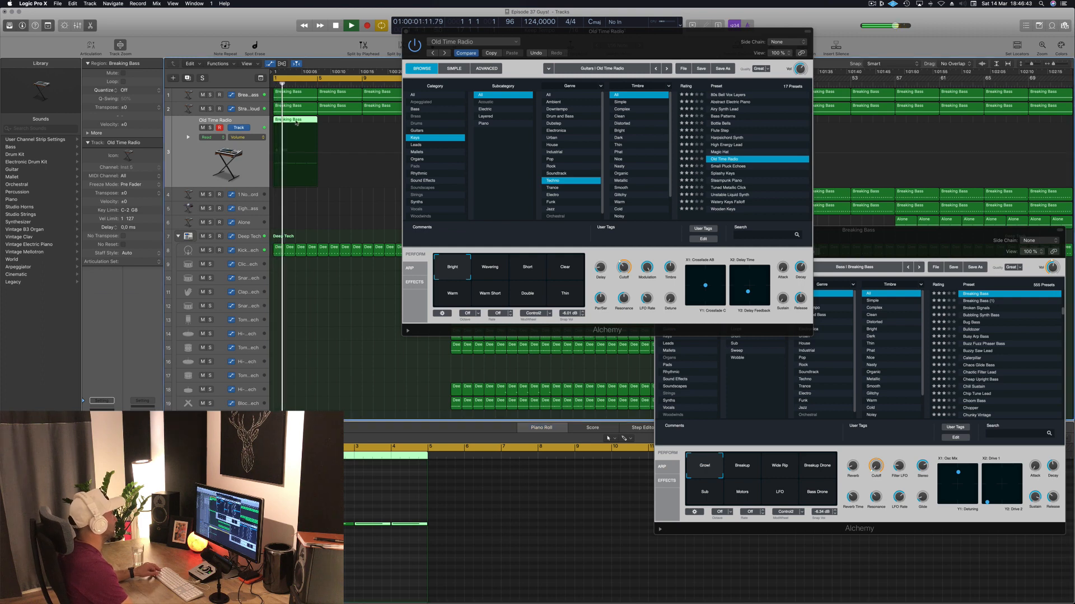
Repeat the Old Time Radio track's region until it fills bars 1–17, moving the synth window aside and clearing the selection.
left_click_drag(294, 123, 339, 123)
left_click_drag(665, 46, 984, 57)
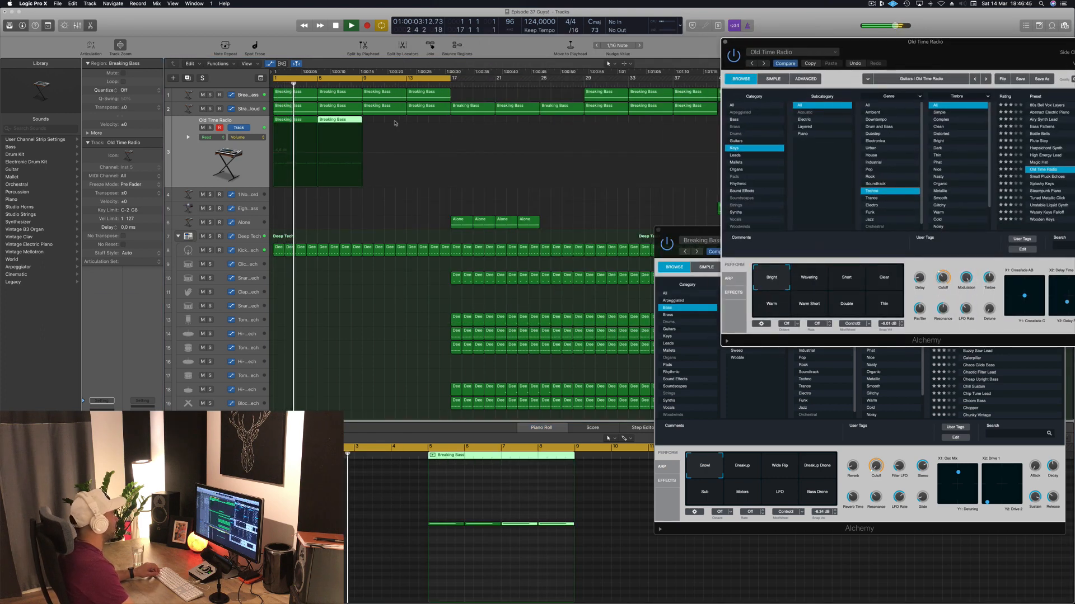
left_click(294, 123, "shift")
left_click_drag(325, 128, 414, 128)
left_click(253, 169)
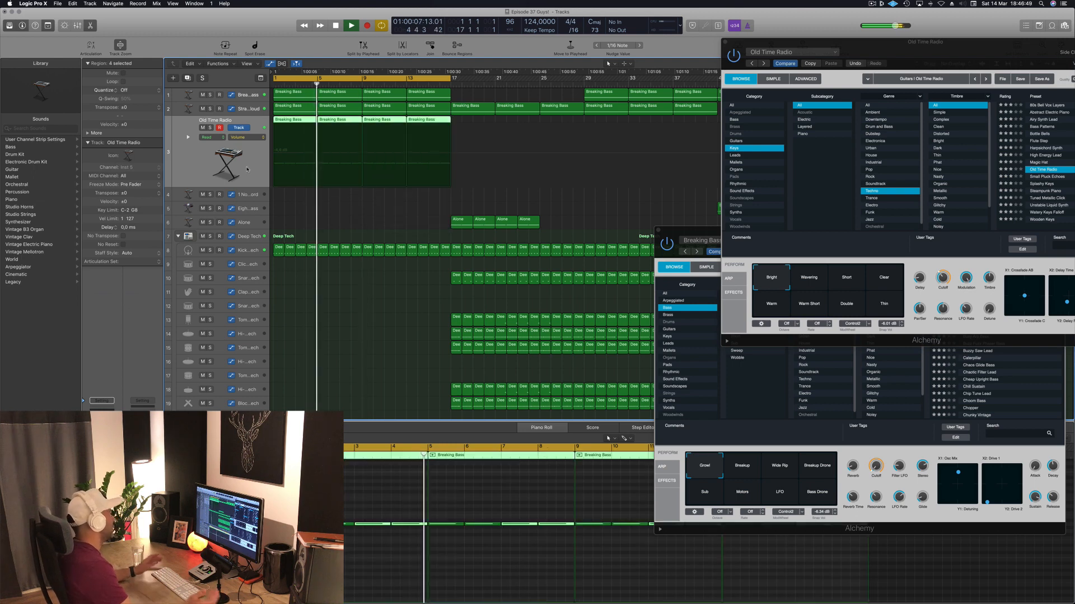
left_click(312, 222)
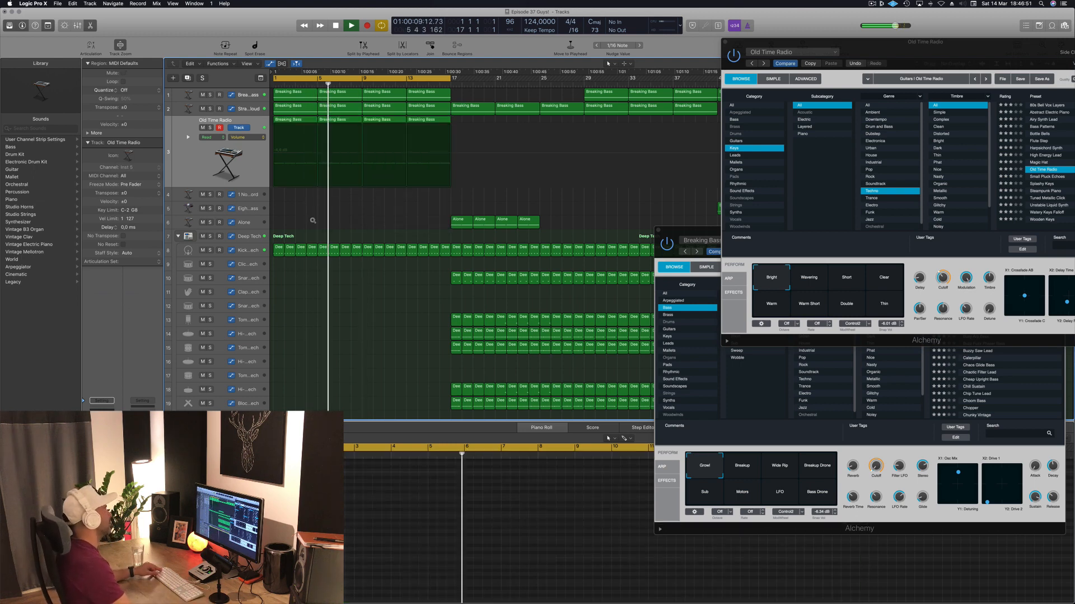
Select the Kick 1 track and remove the Low Cut frequency automation point near bar 8.
scroll(310, 216, "down", 2)
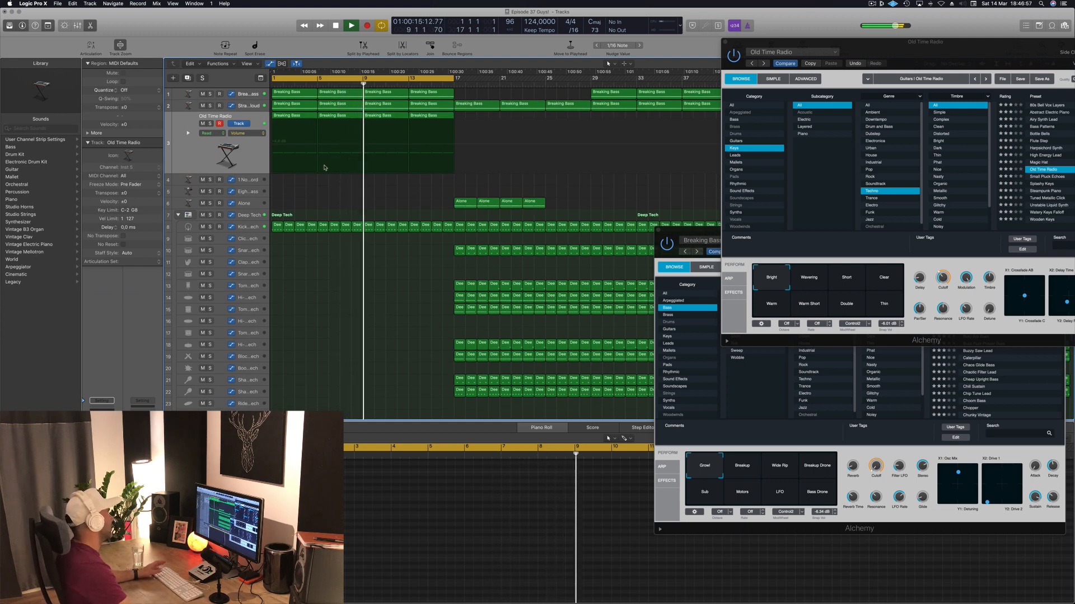
left_click(241, 227)
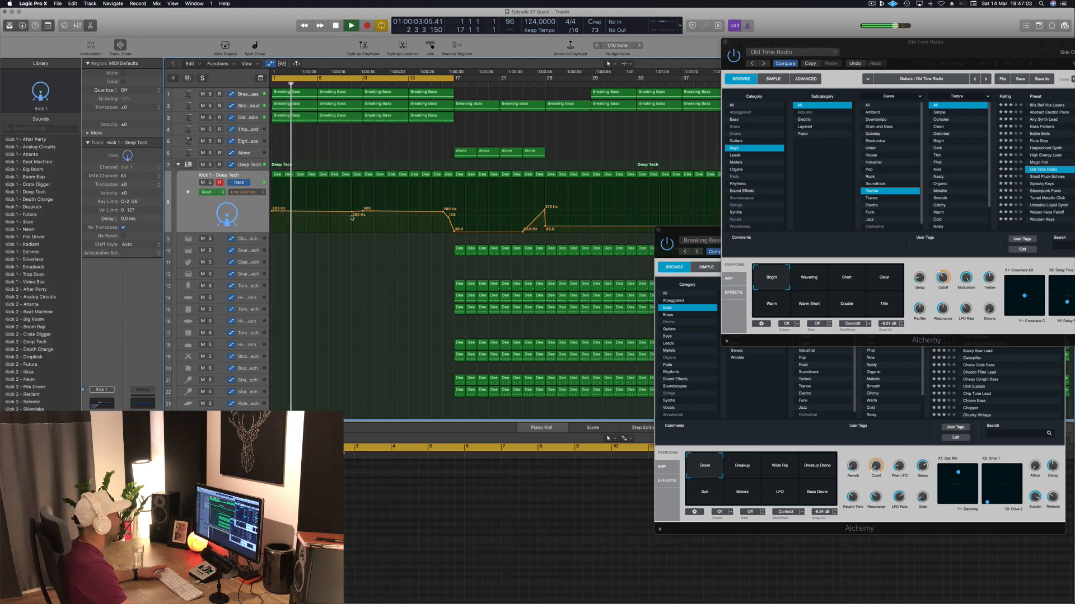
left_click(352, 216)
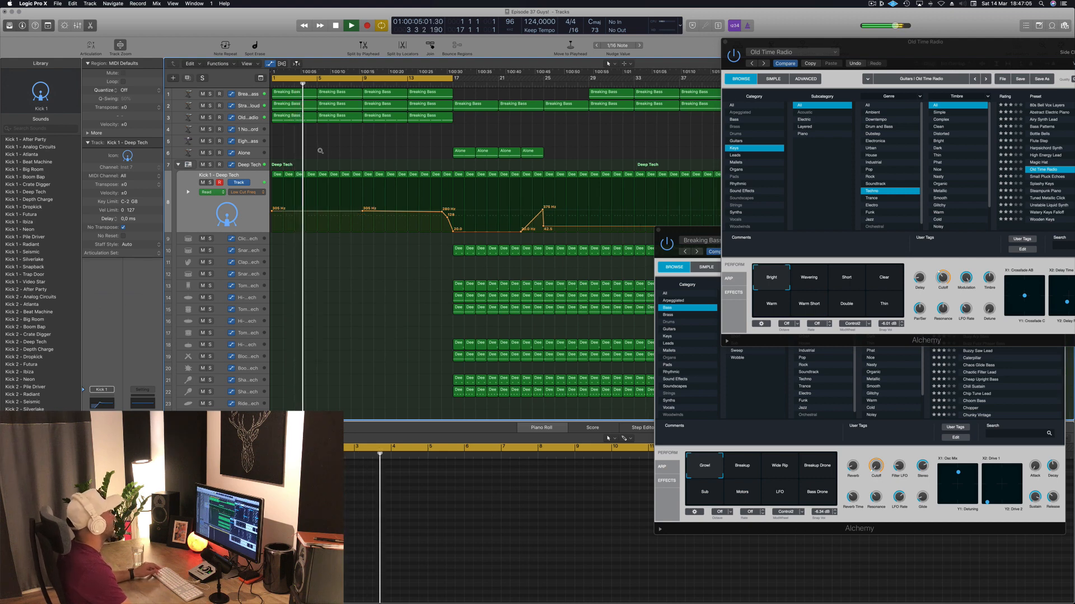
scroll(320, 150, "left", 1)
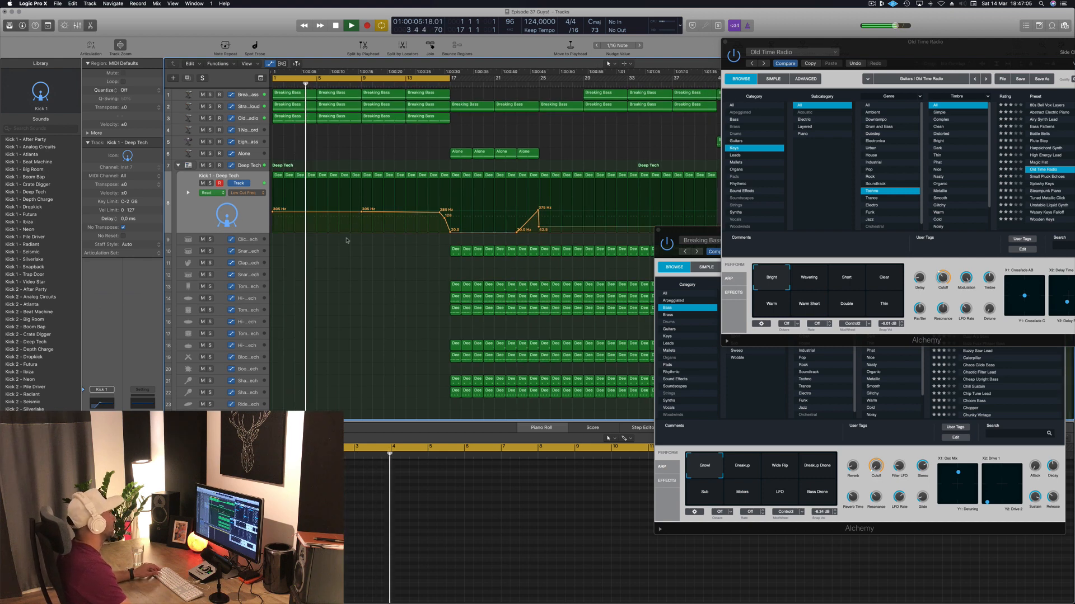
Select the Old Time Radio track and try Alchemy's Double and Wavering performance snapshots, finishing on Clear.
left_click(247, 118)
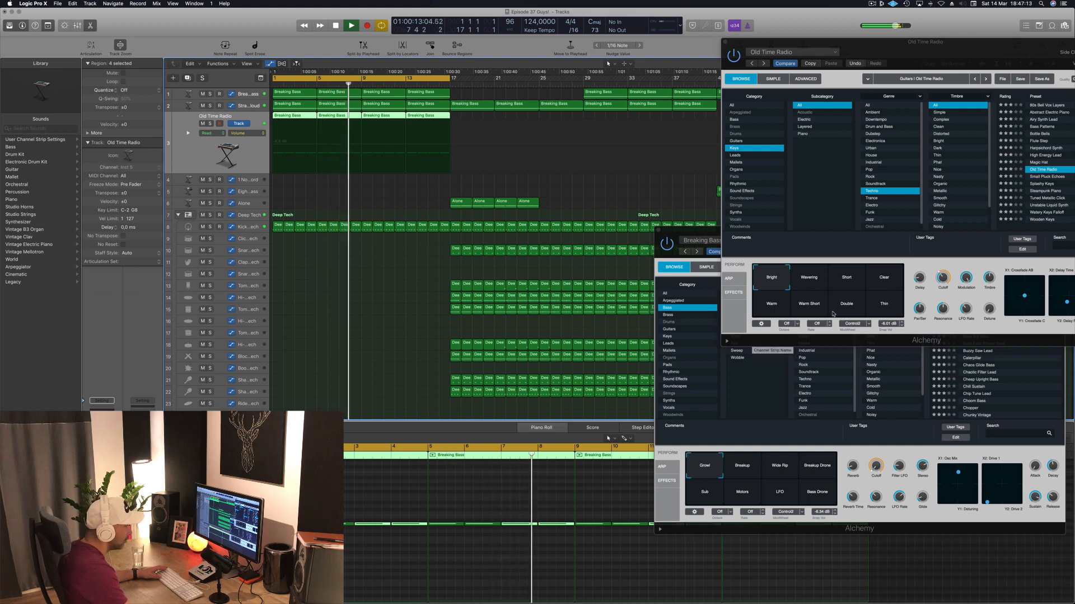
left_click(845, 311)
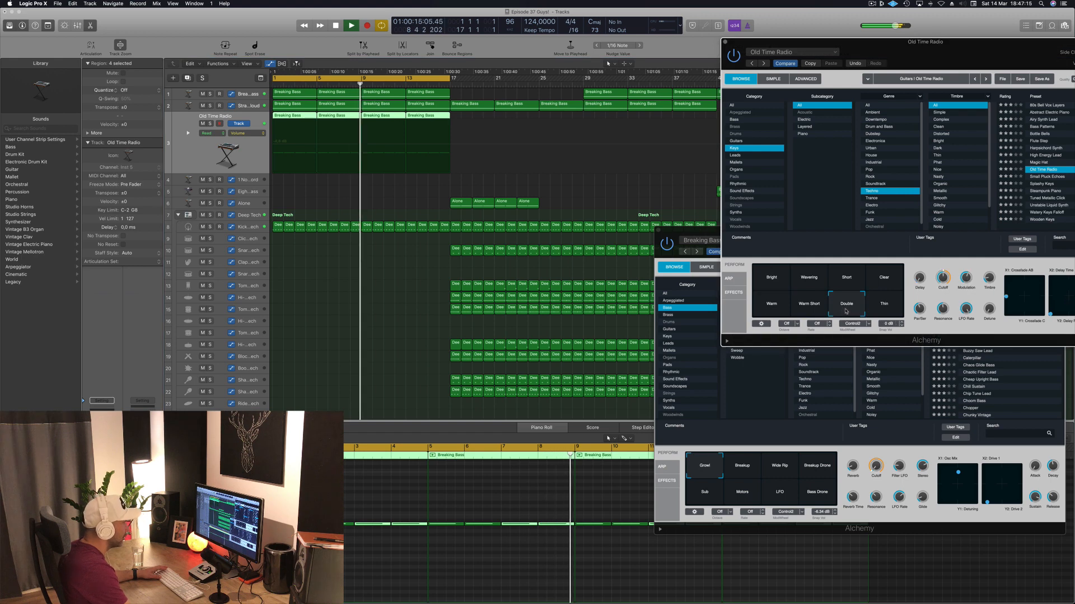
left_click(809, 279)
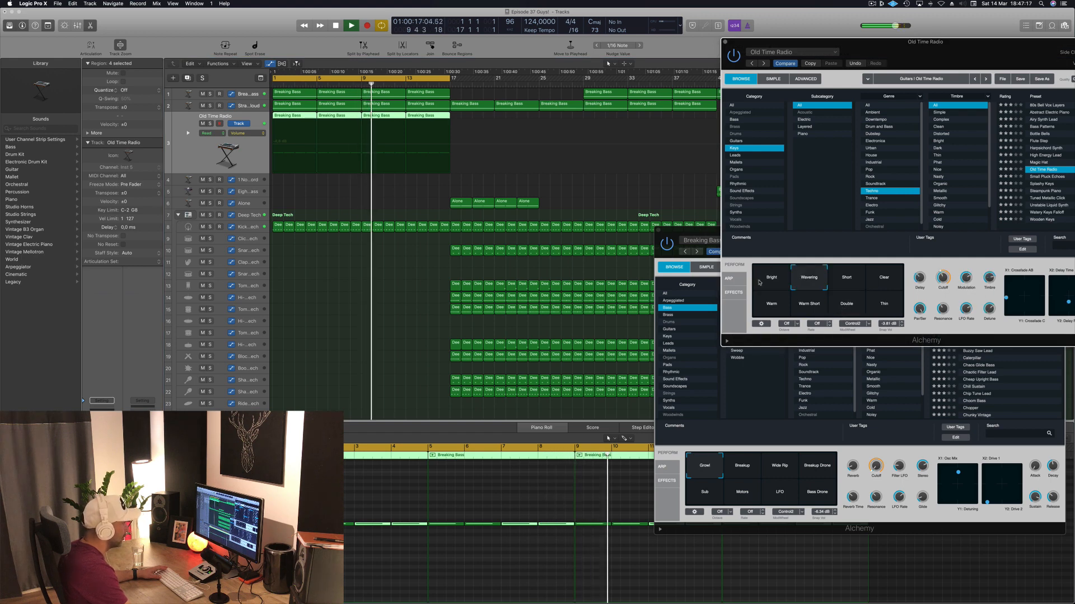
left_click_drag(798, 43, 738, 61)
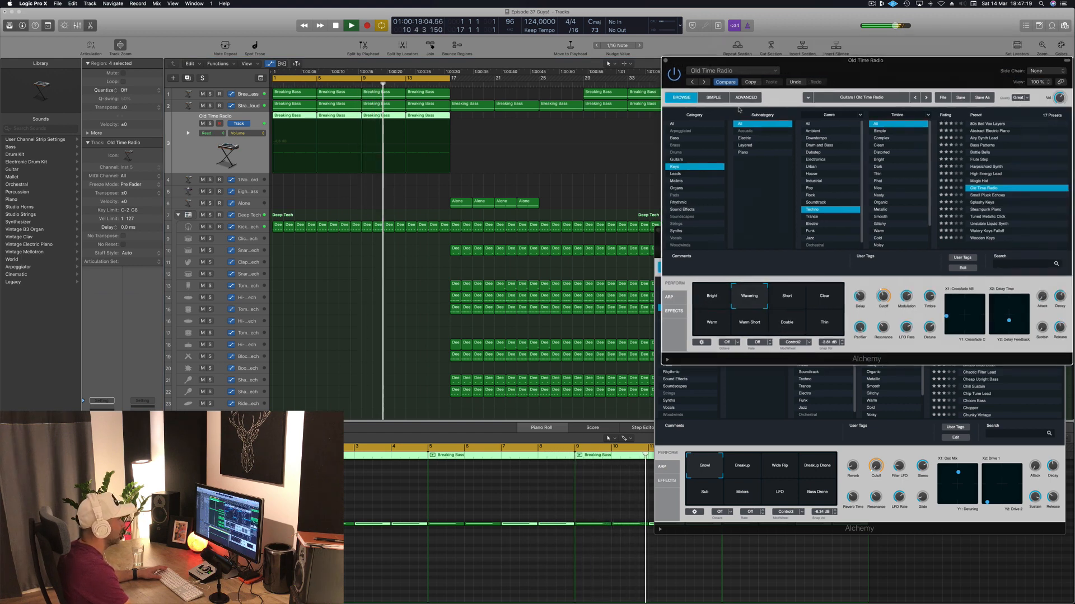
left_click_drag(739, 110, 755, 85)
left_click(699, 310)
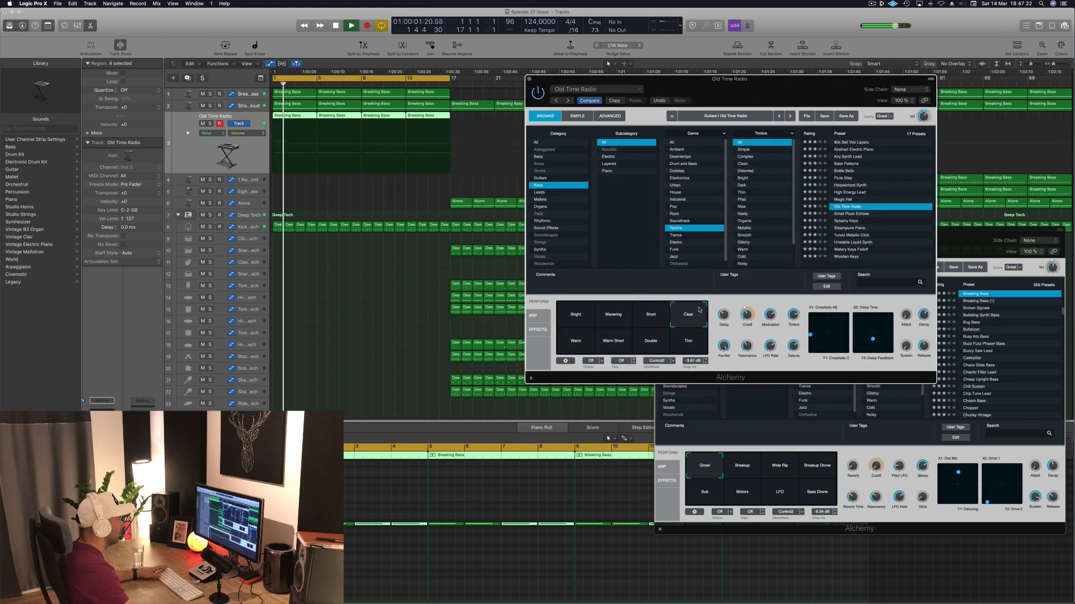
Try the Warm performance snapshot of the Old Time Radio synth, then switch it to Wavering.
left_click(569, 344)
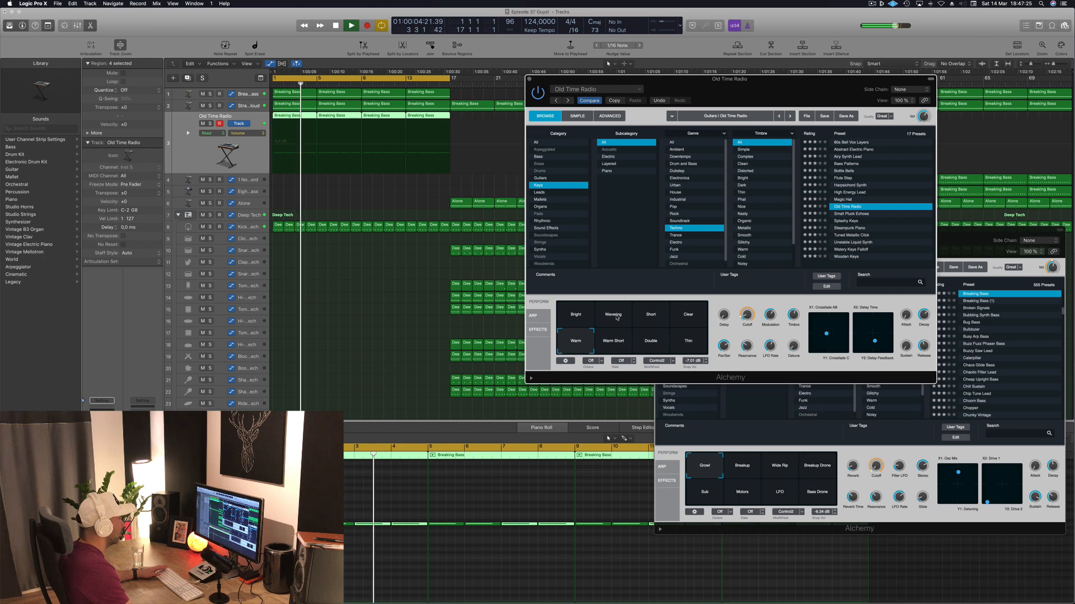
key("space")
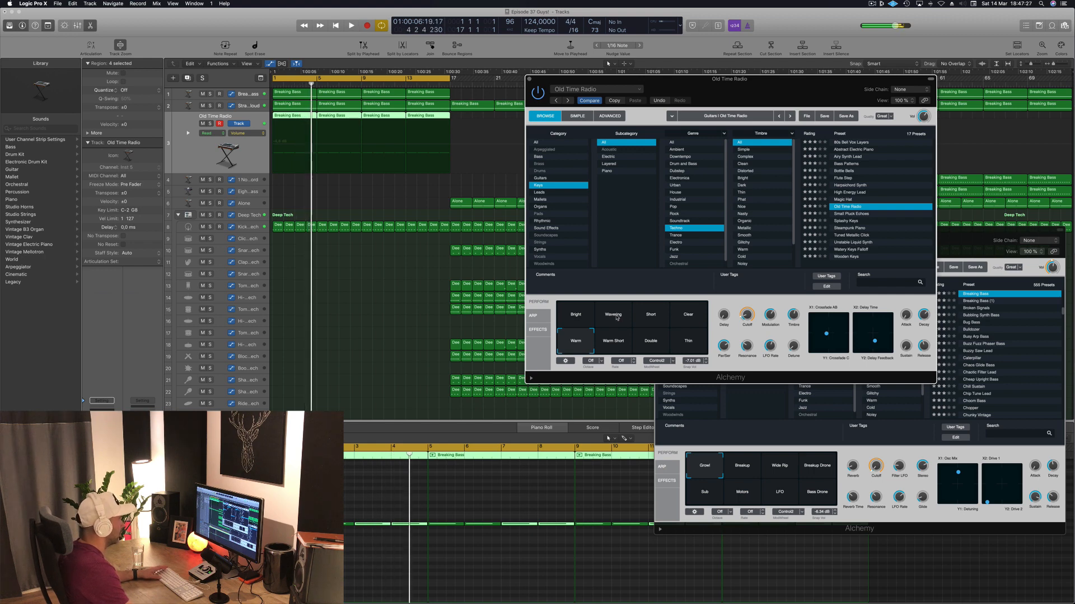
left_click(616, 317)
key("space")
Close the Old Time Radio synth window and move the Breaking Bass window clear of the arrangement.
left_click_drag(633, 78, 677, 69)
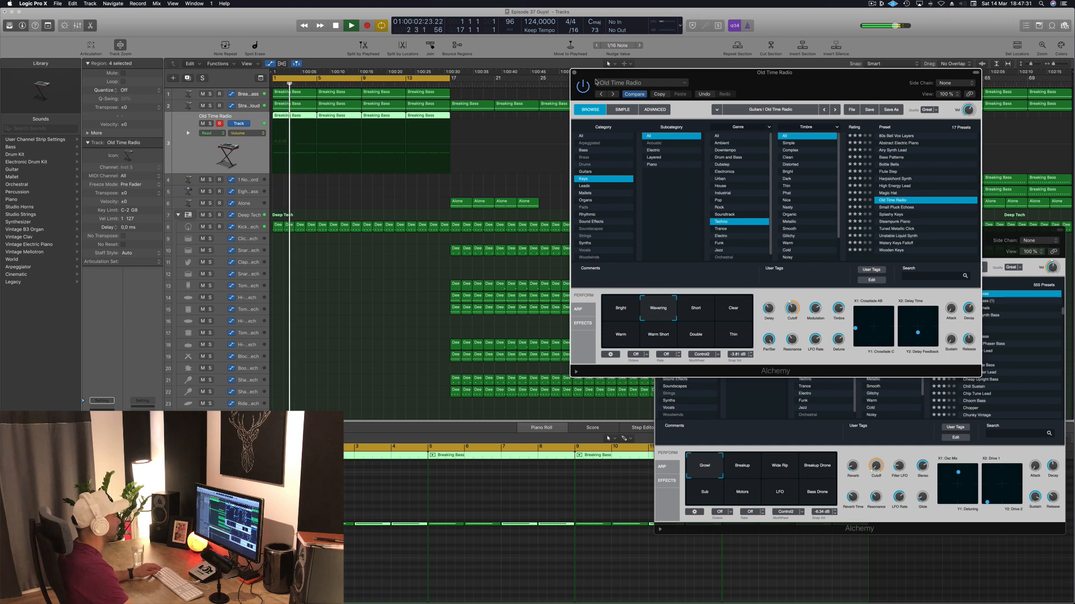
key("super+w")
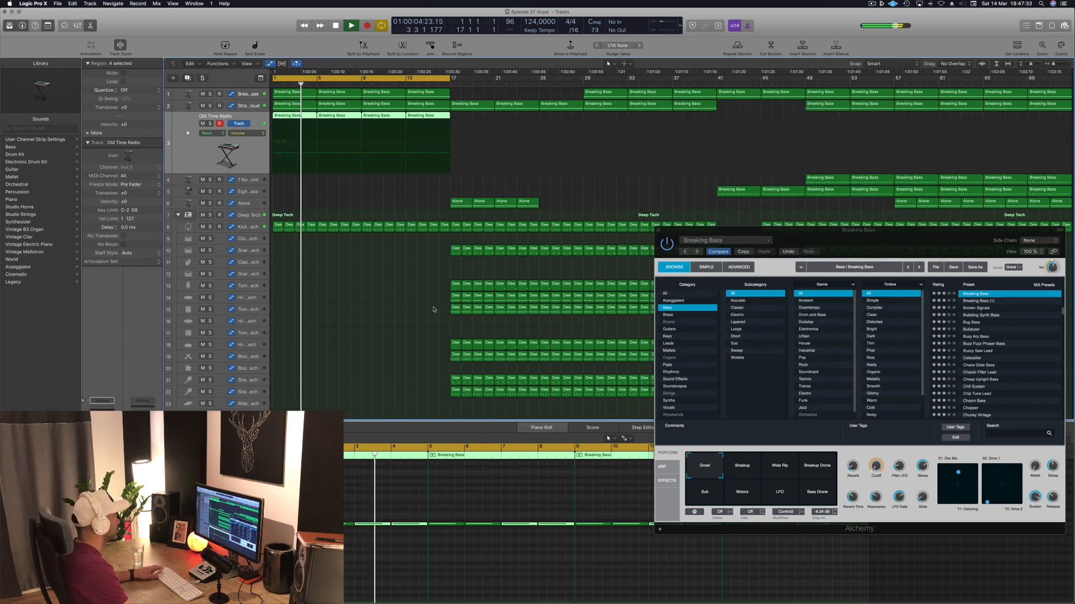
scroll(434, 310, "down", 1)
left_click_drag(727, 230, 943, 389)
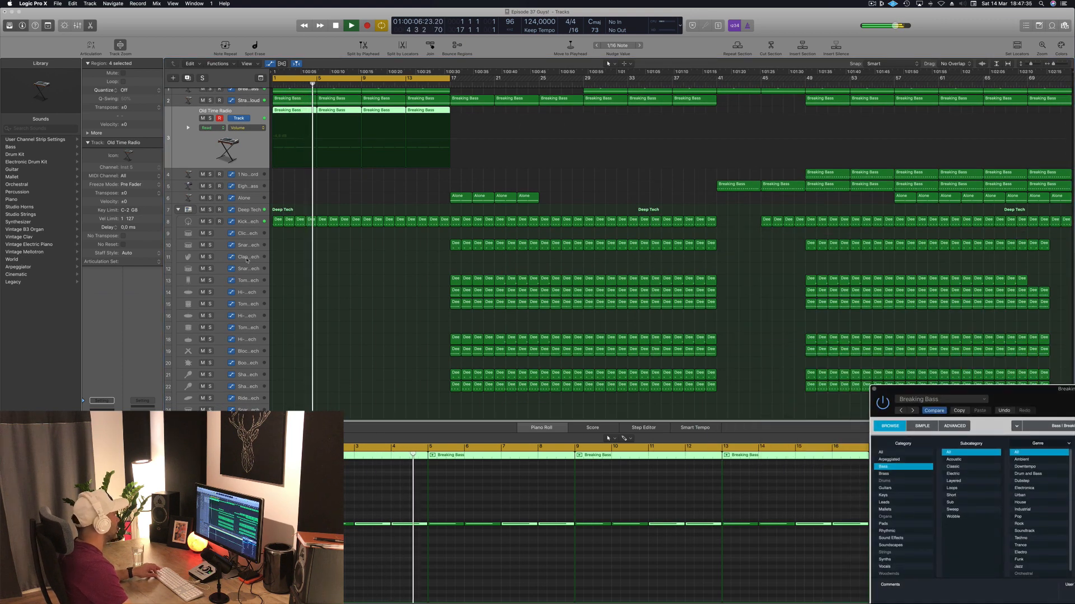
Copy the snare track's first region from bar 17 to the Clap 1 track at bar 3 and raise its notes one semitone.
left_click_drag(453, 247, 299, 262)
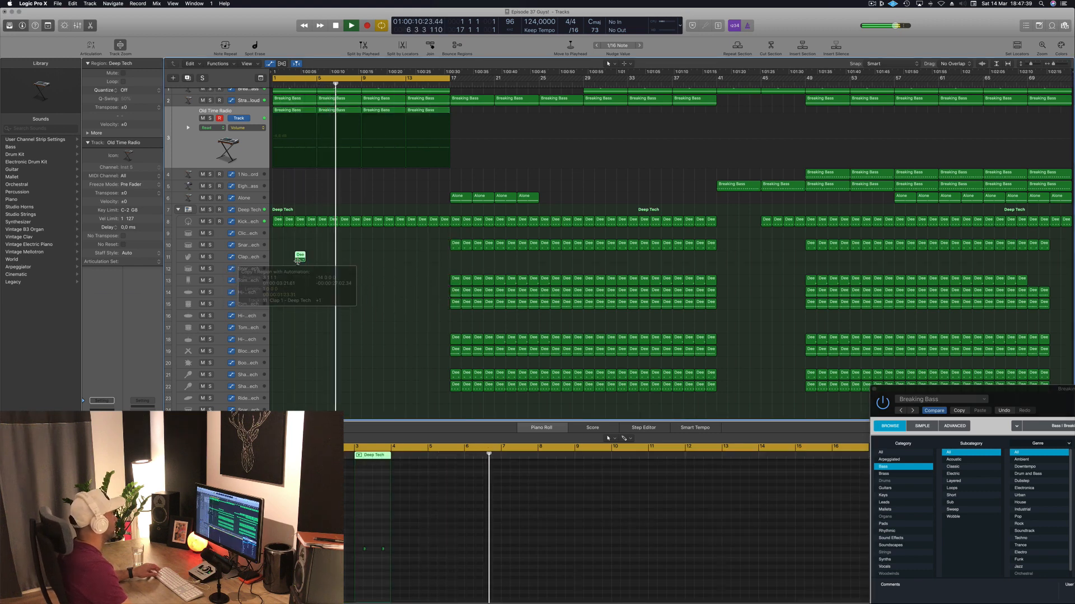
left_click(348, 515)
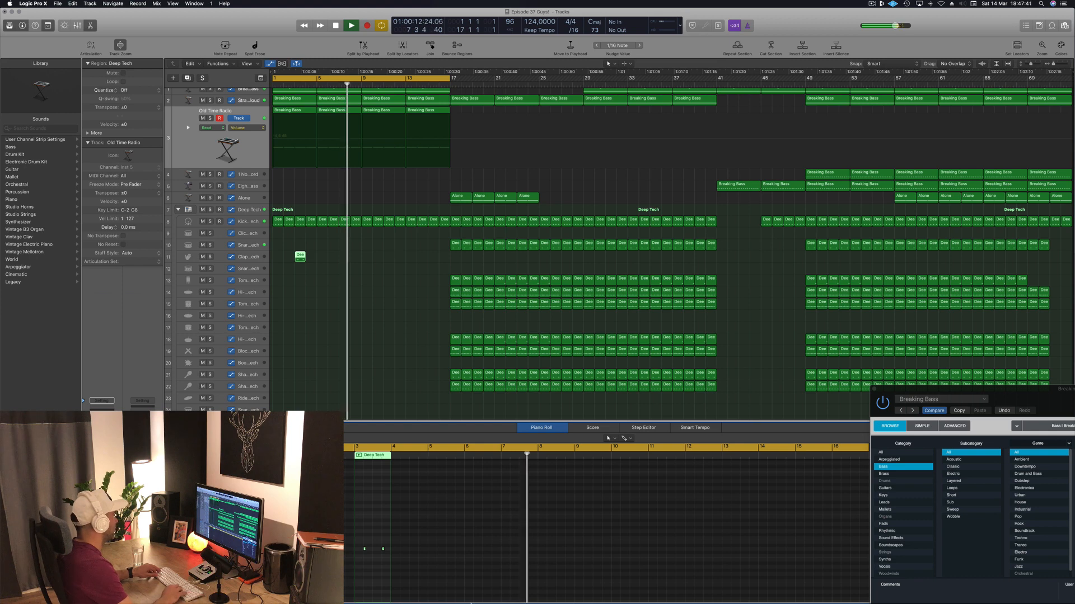
key("space")
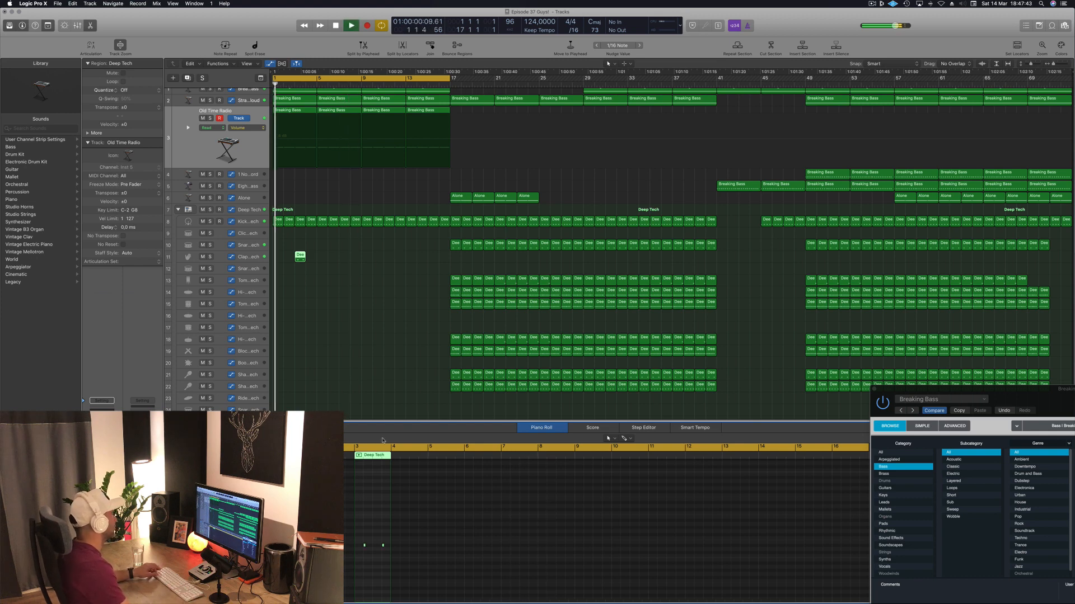
scroll(377, 533, "up", 5)
scroll(361, 539, "left", 5)
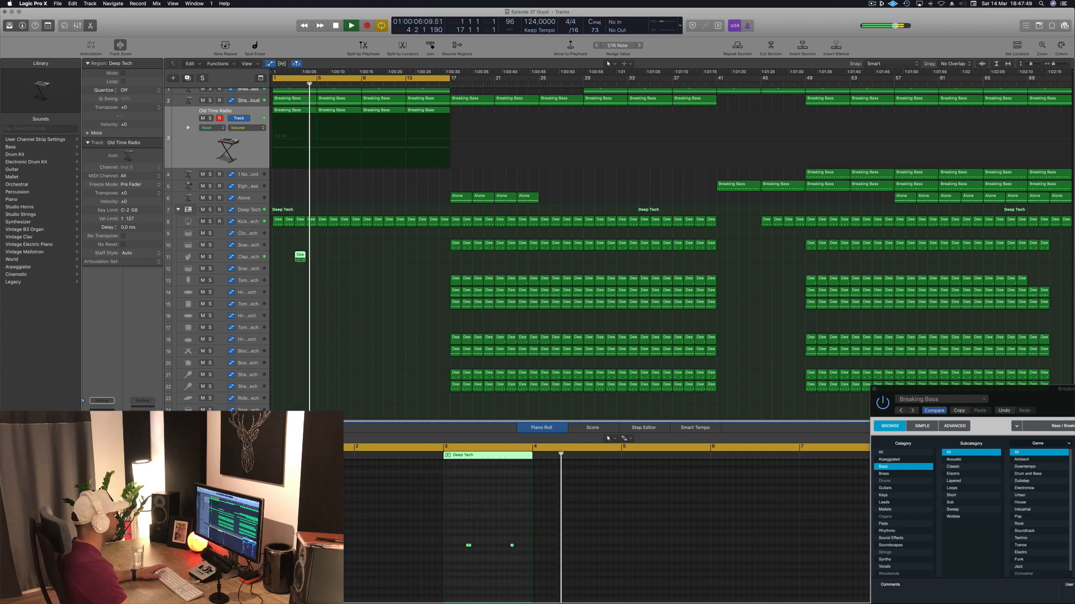
key("space")
key("space")
Move the clap region to bar 1 and repeat it until it fills bars 1–17, returning playback to the start.
mouse_move(300, 256)
left_mouse_down()
mouse_move(277, 259)
mouse_move(290, 259)
left_mouse_up()
left_click_drag(311, 259, 341, 257)
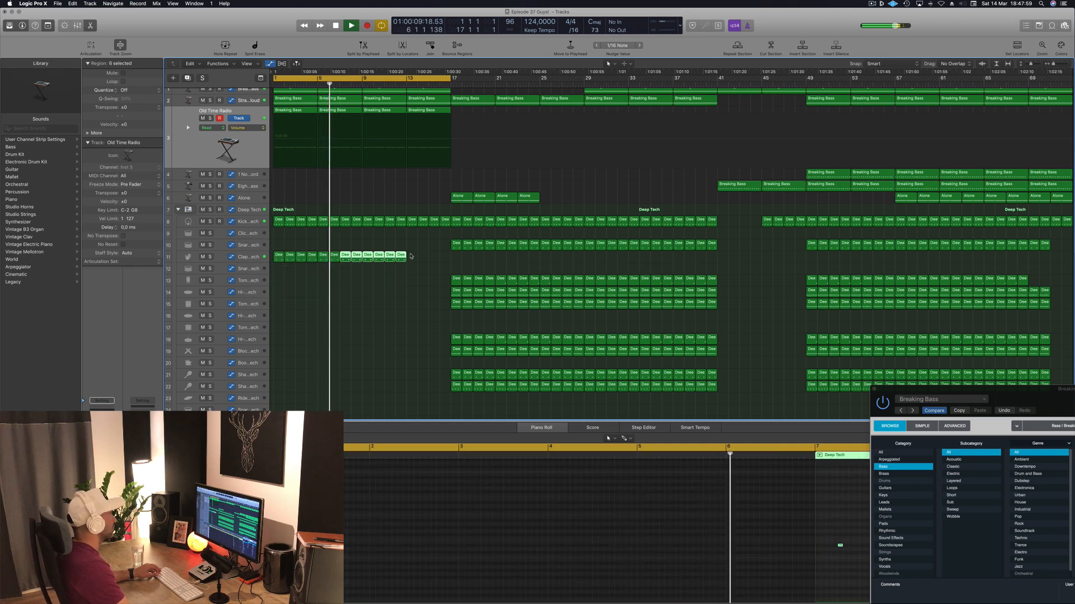
mouse_move(408, 258)
left_mouse_down()
mouse_move(364, 258)
mouse_move(412, 257)
left_mouse_up()
key("Return")
Load the Clap - Snapback sound on the Clap 1 track, save the project and clear the region selection.
left_click(252, 259)
key("space")
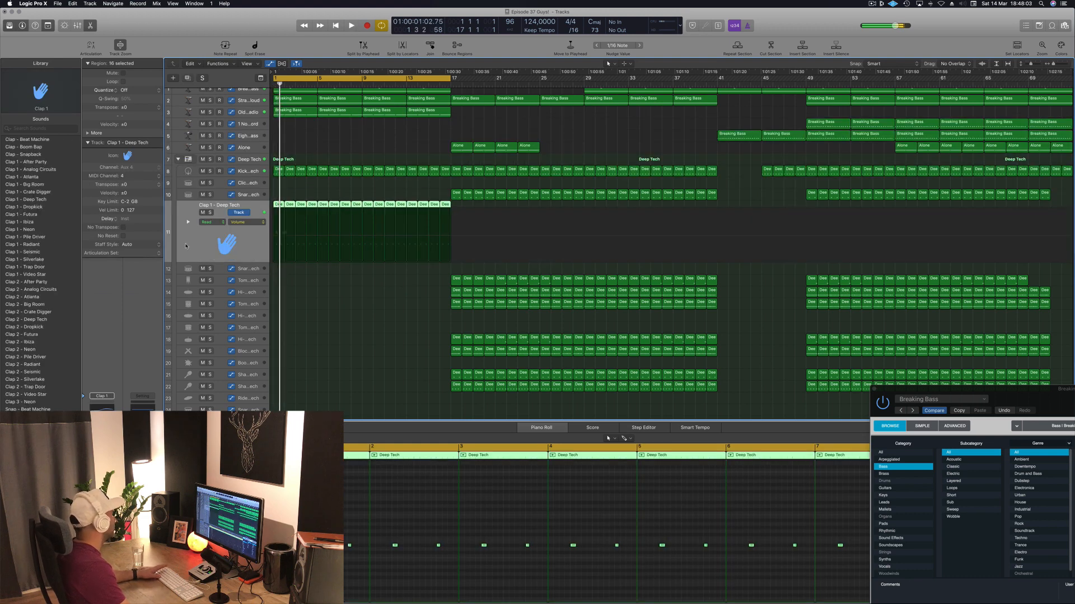
left_click(36, 139)
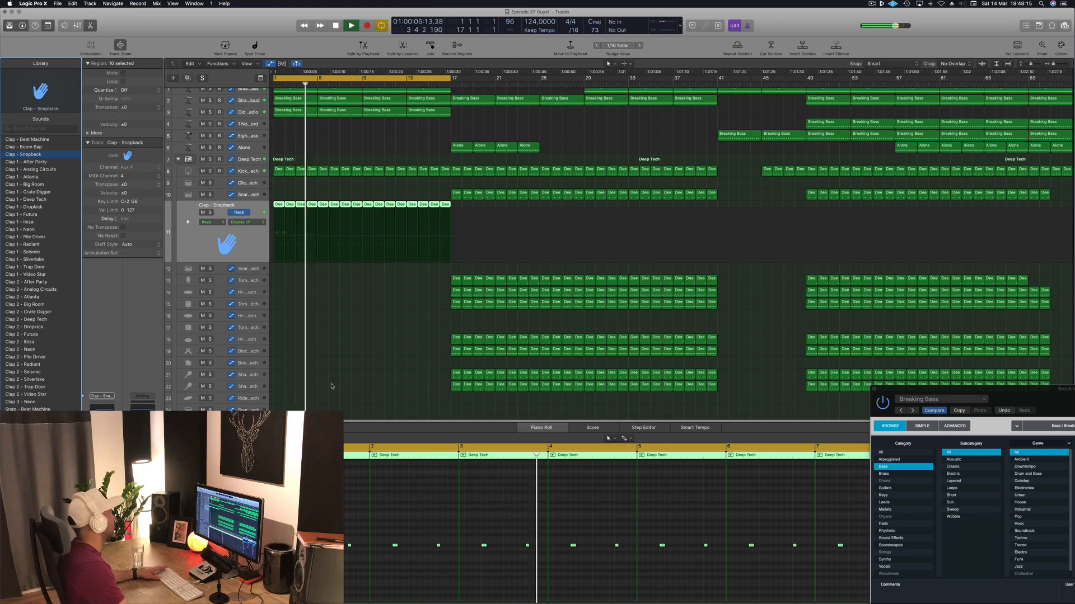
scroll(335, 364, "up", 1)
key("Return")
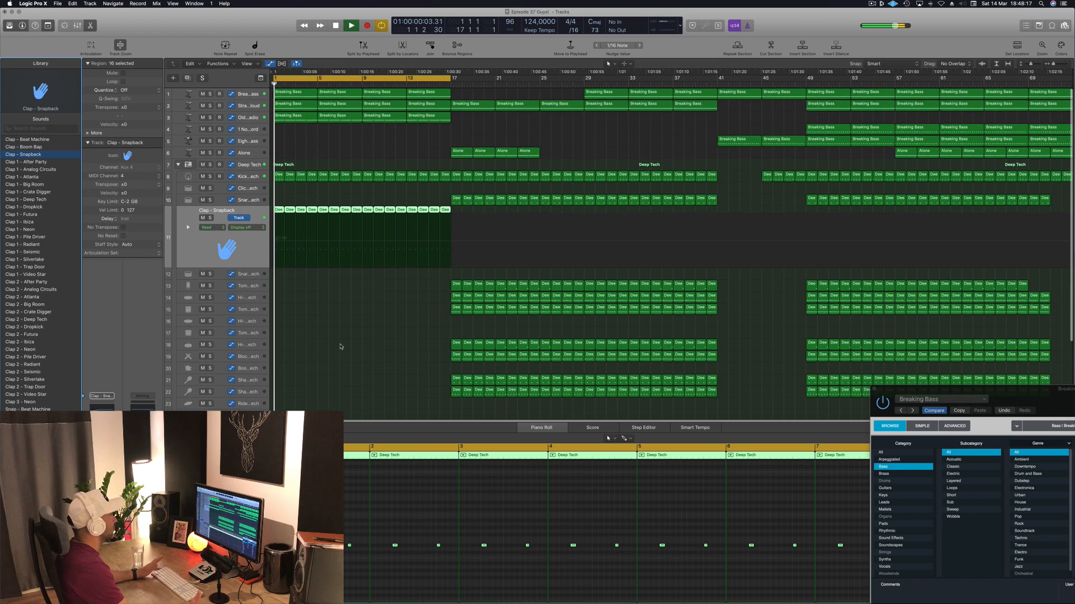
key("super+s")
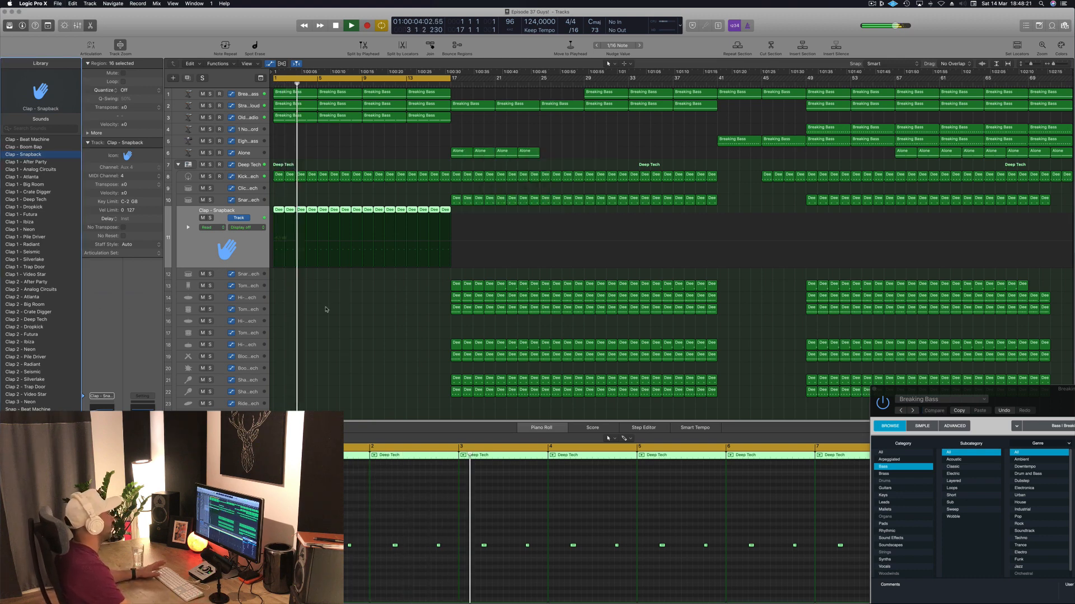
left_click(326, 310)
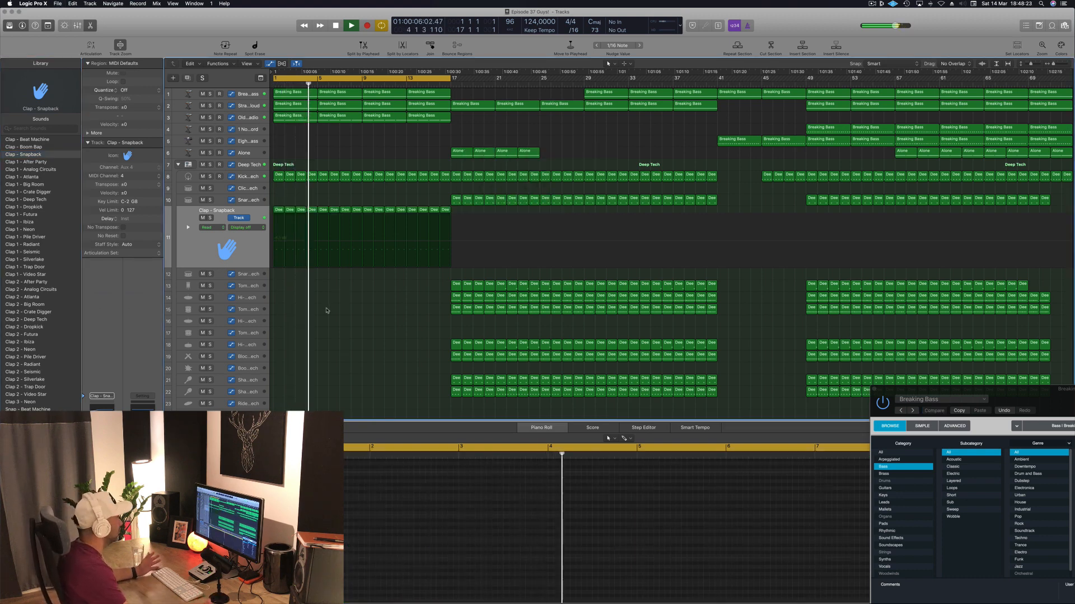
Copy track 18's first region from bar 17 to the Tom High track at bar 1 and lower its note one semitone.
scroll(356, 279, "down", 5)
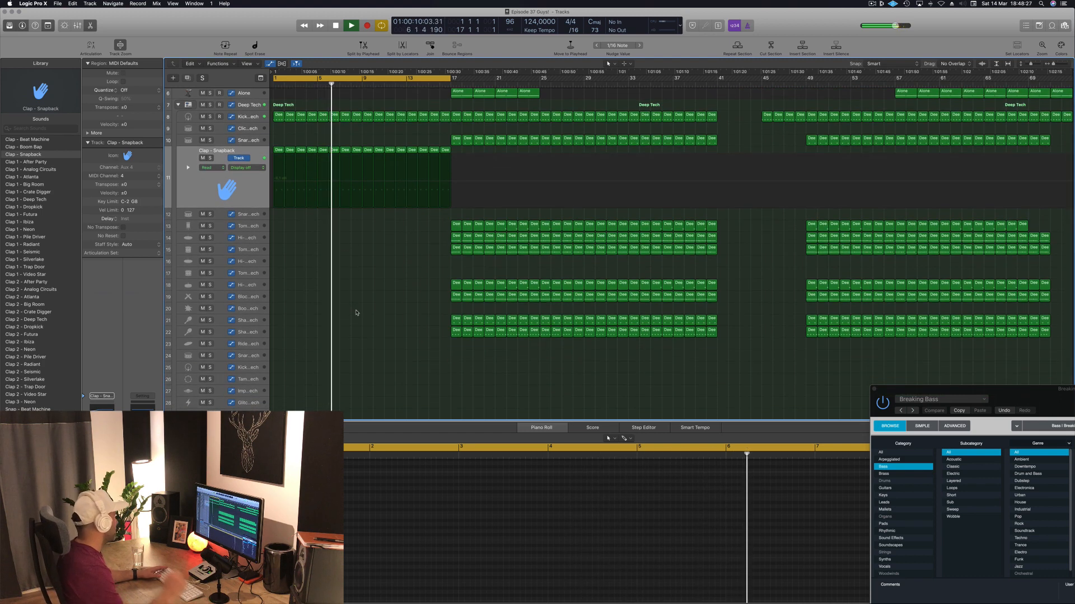
scroll(357, 312, "down", 3)
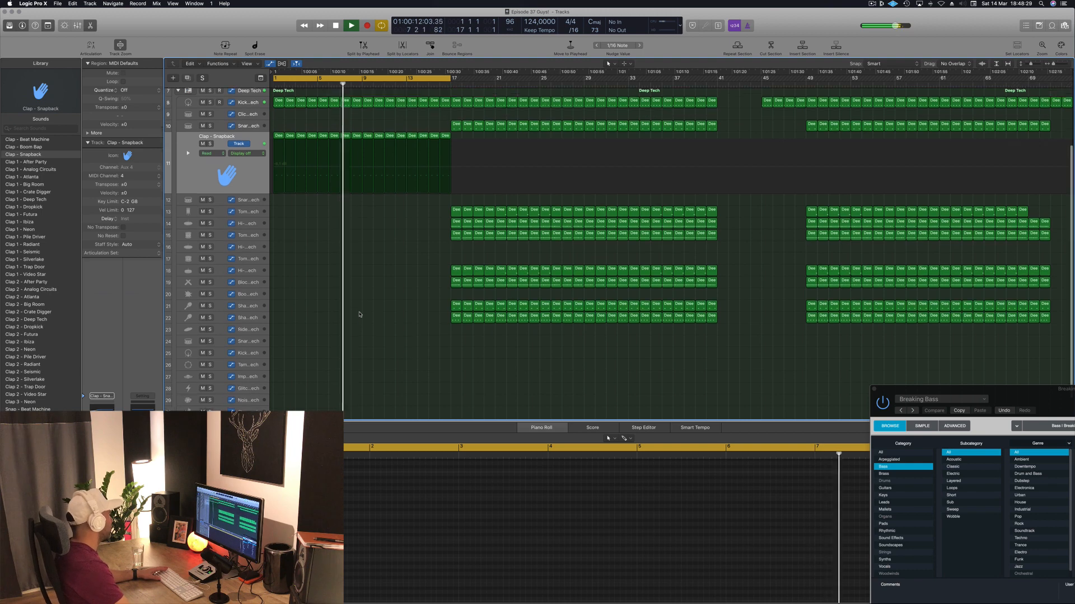
scroll(359, 314, "up", 1)
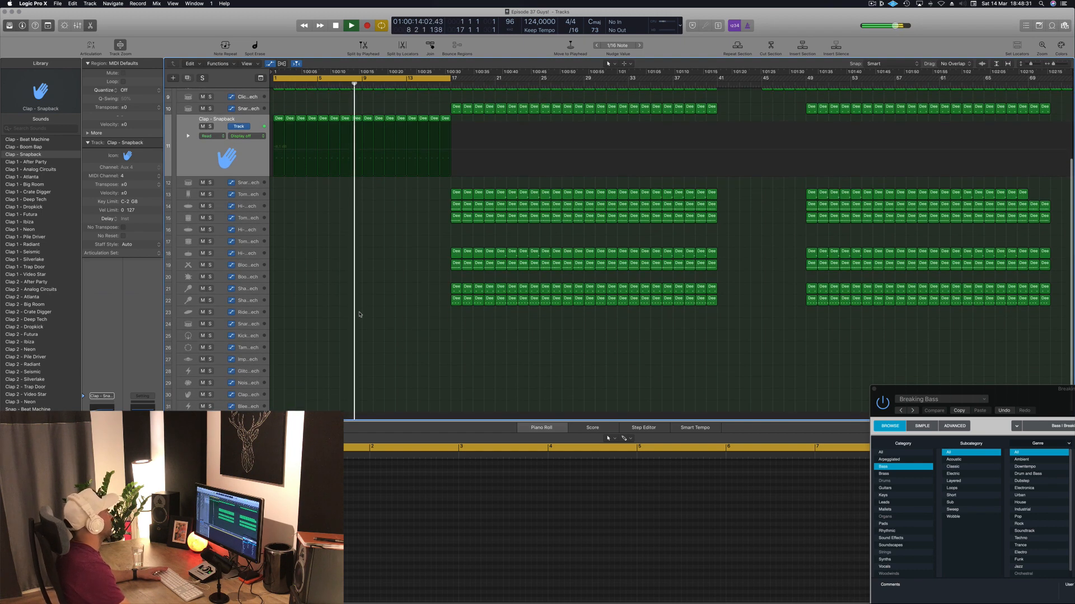
key("Return")
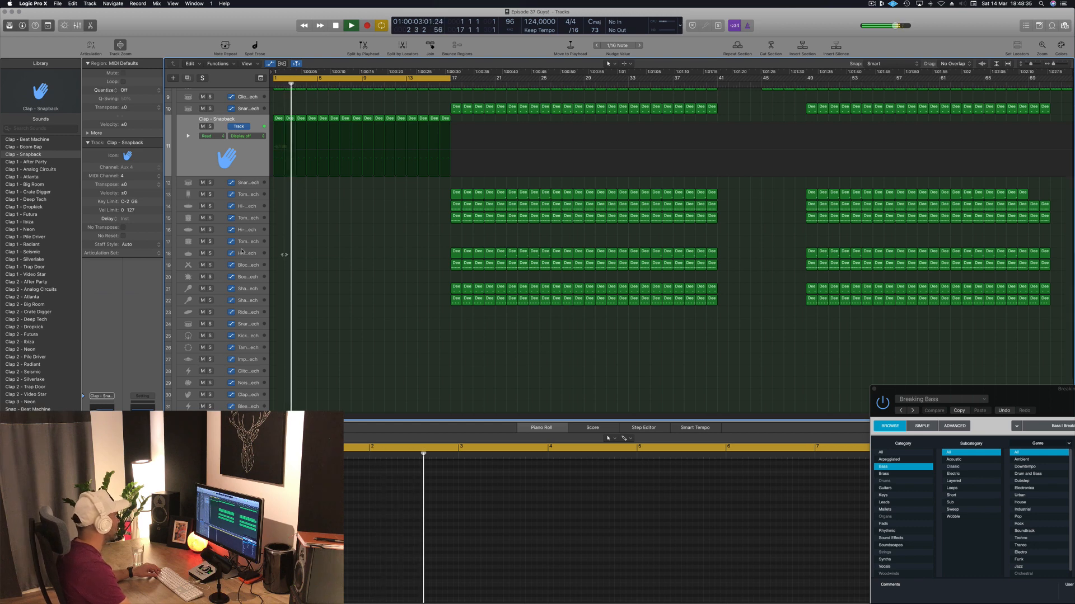
left_click(454, 252)
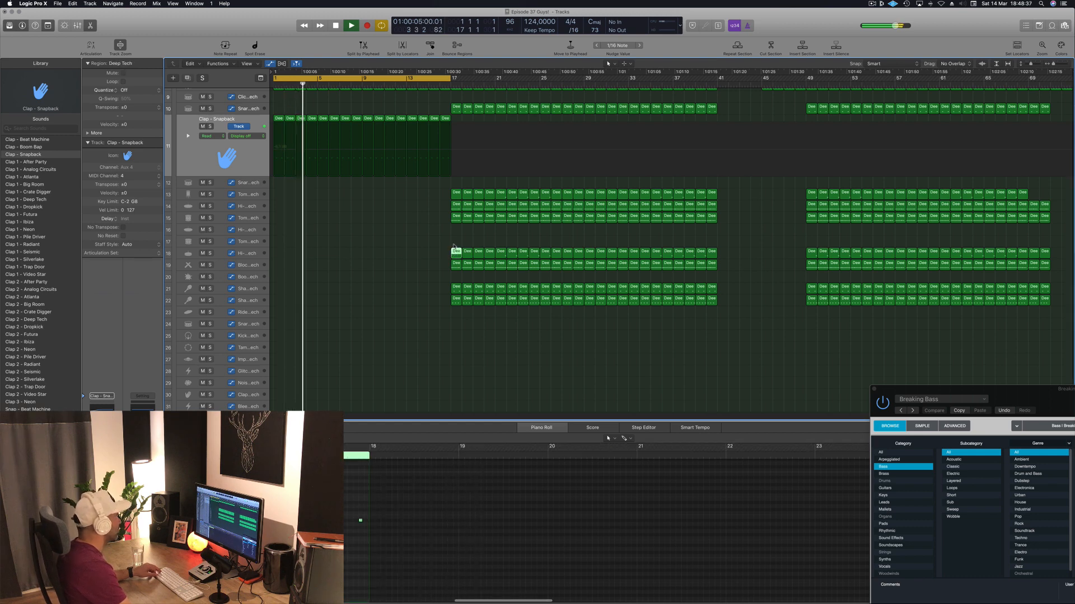
left_click_drag(454, 248, 260, 243)
key("space")
key("space")
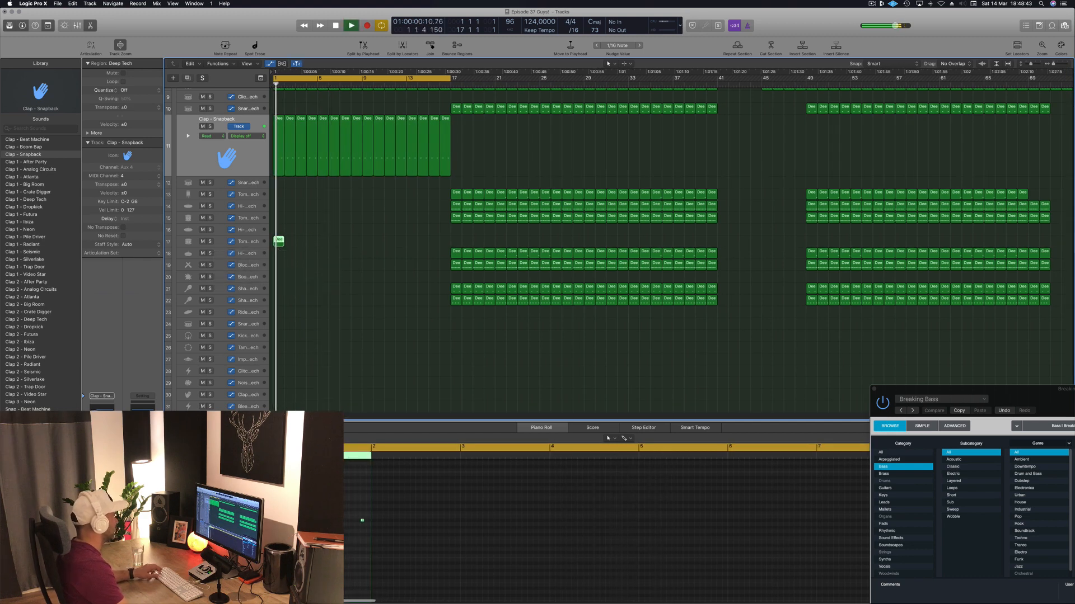
left_click_drag(342, 511, 398, 537)
key("space")
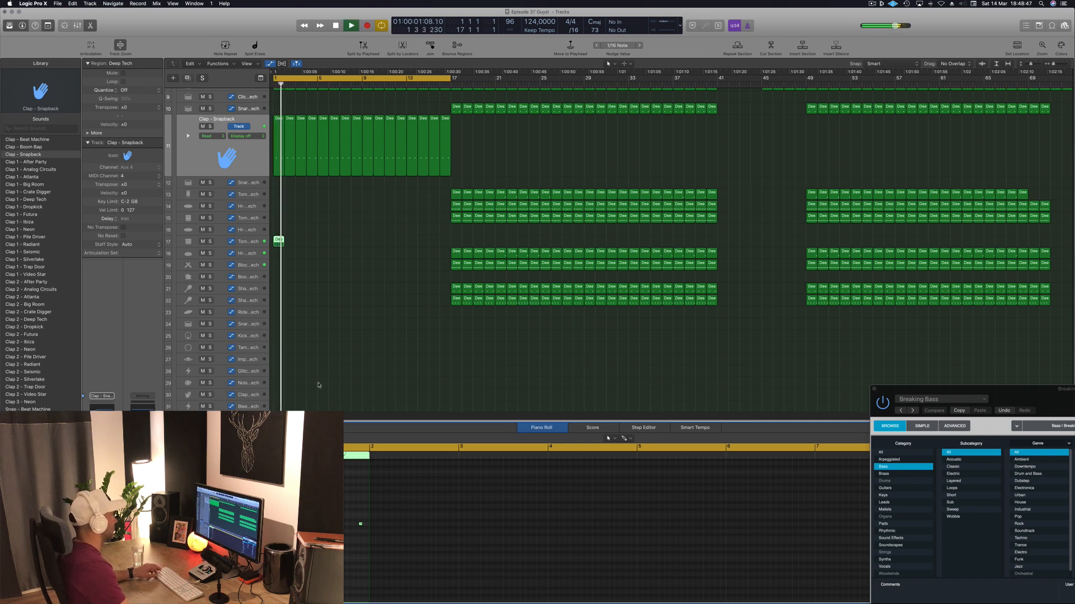
Repeat the Tom High track's one-bar region until it fills bars 1–17.
left_click_drag(276, 243, 323, 244)
left_click(278, 240, "shift")
left_click_drag(392, 244, 369, 242)
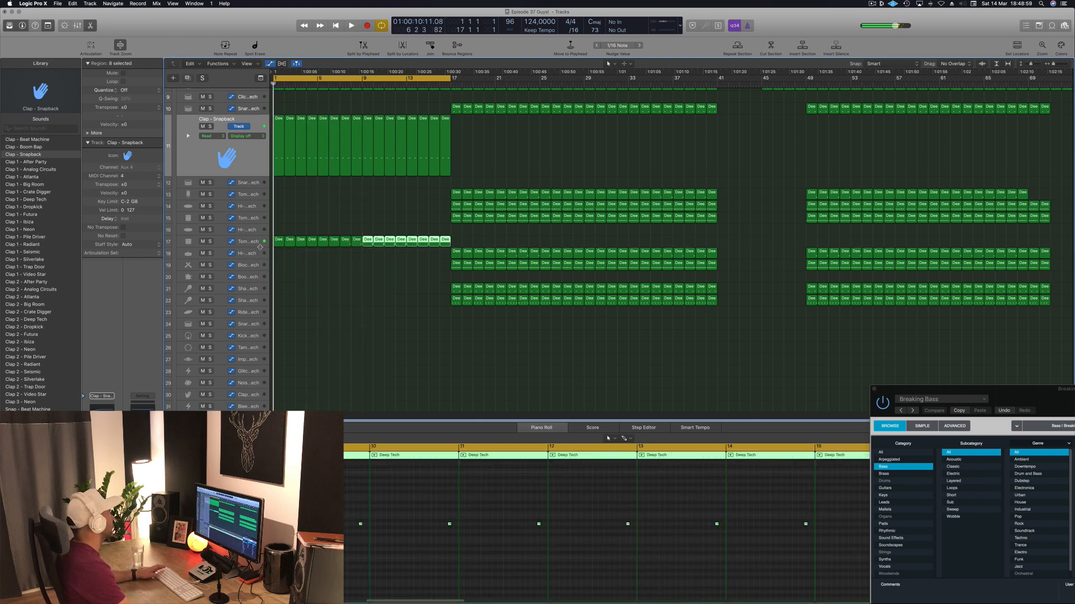
Audition Tom Low sounds on the Tom High track from After Party onward, finishing on Tom Low - Beat Machine.
key("Return")
left_click(240, 241)
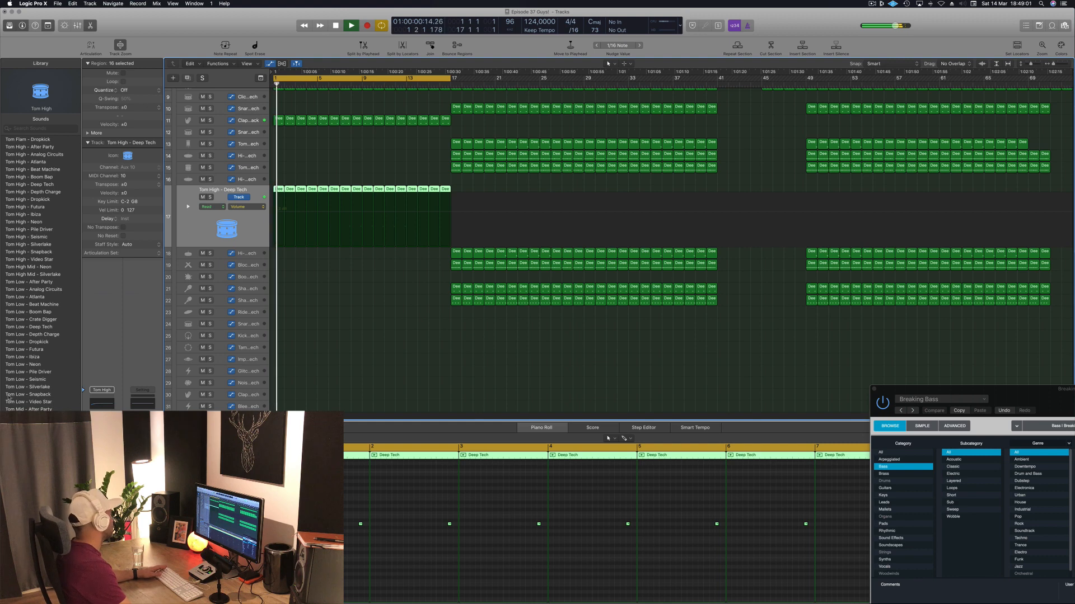
left_click(29, 282)
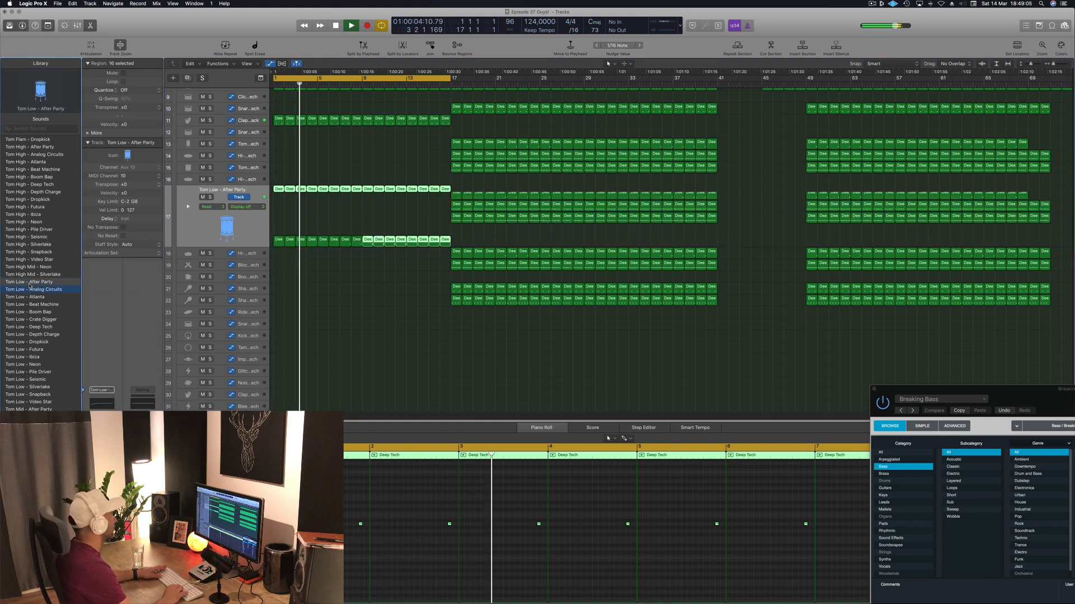
key("Down")
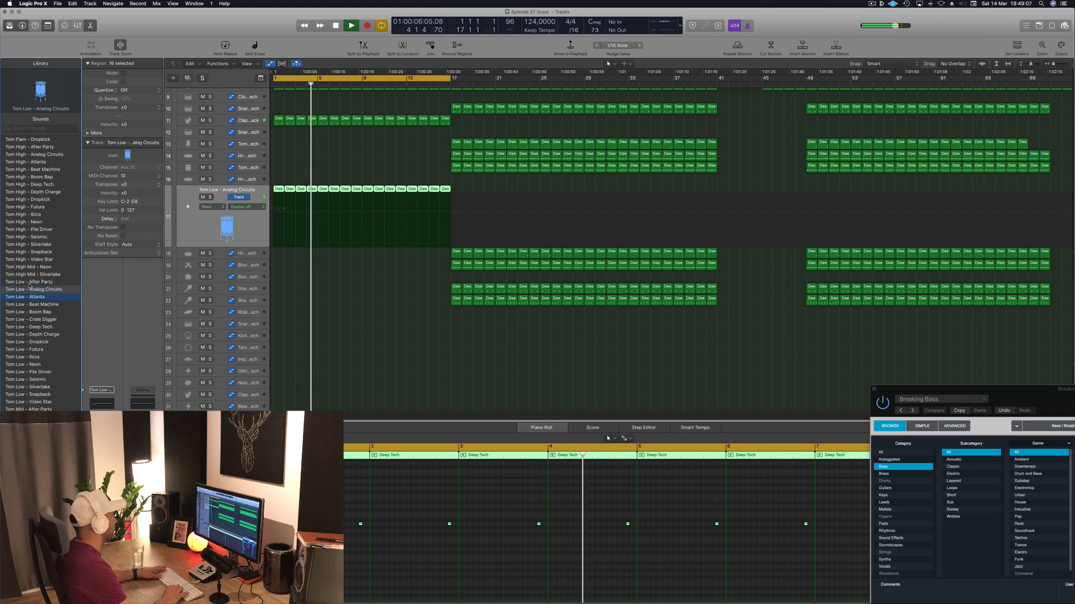
key("Down")
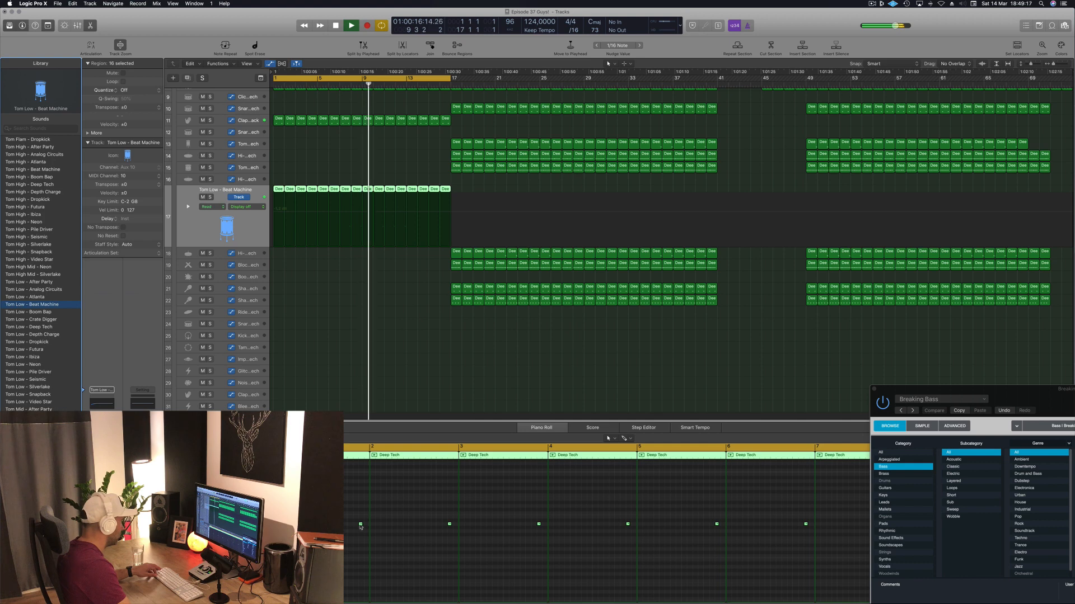
Duplicate the tom note an eighth note earlier in all the tom track's regions and clear the selection.
left_click_drag(360, 525, 350, 530)
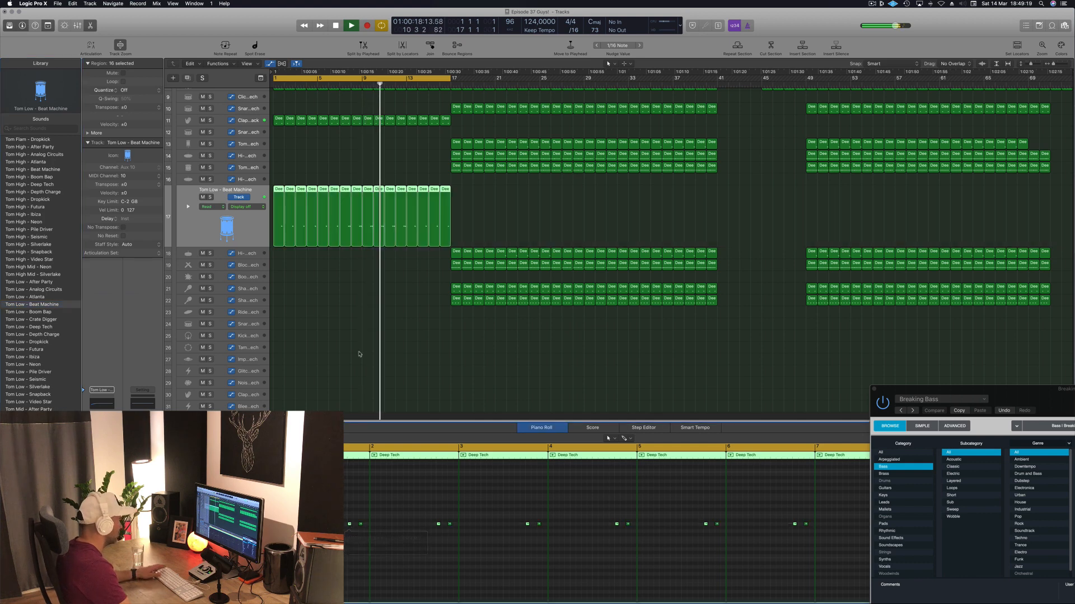
key("space")
left_click(340, 334)
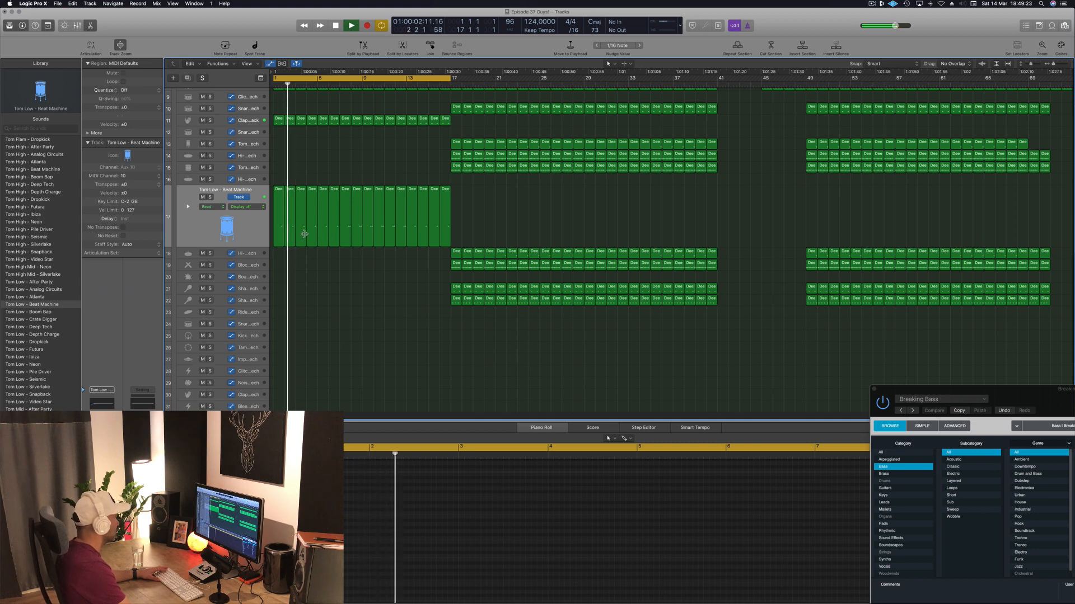
Shift the added tom notes a further sixteenth earlier in every tom region and clear the selection.
left_click_drag(471, 219, 276, 229)
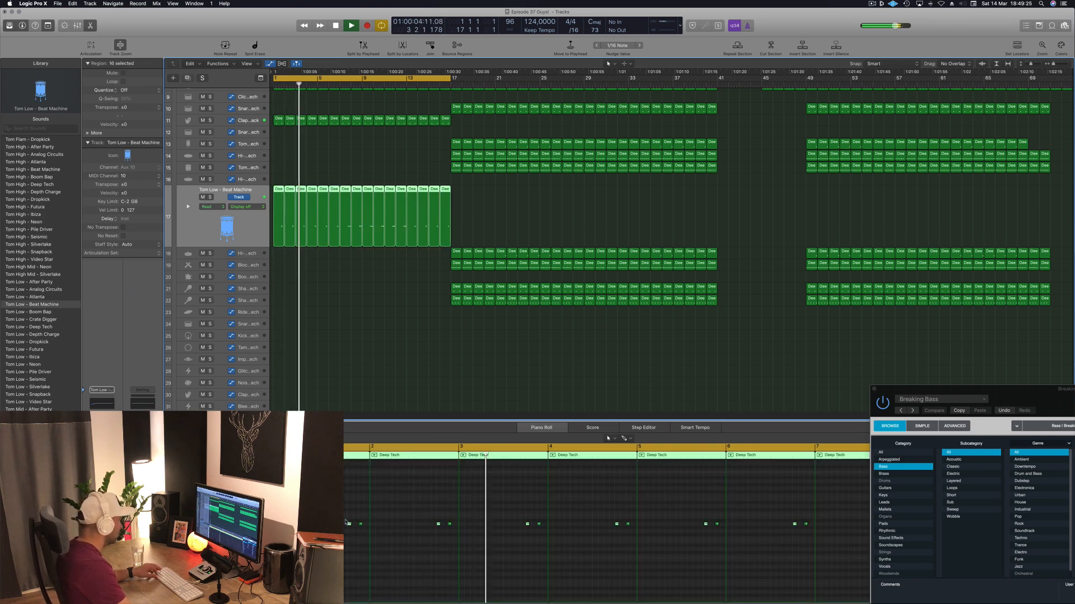
left_click_drag(349, 525, 343, 525)
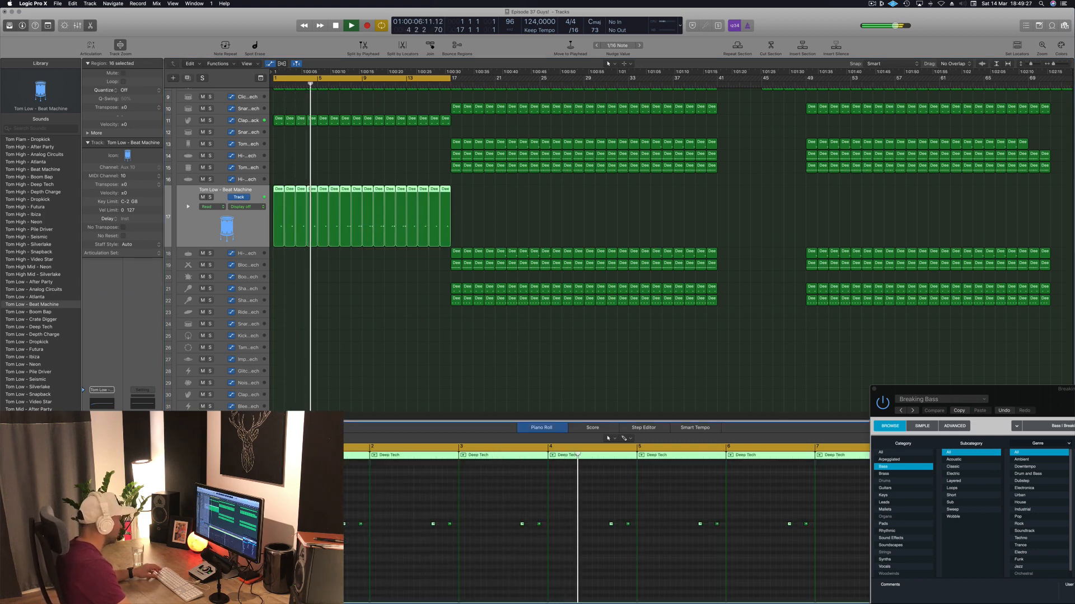
left_click(369, 378)
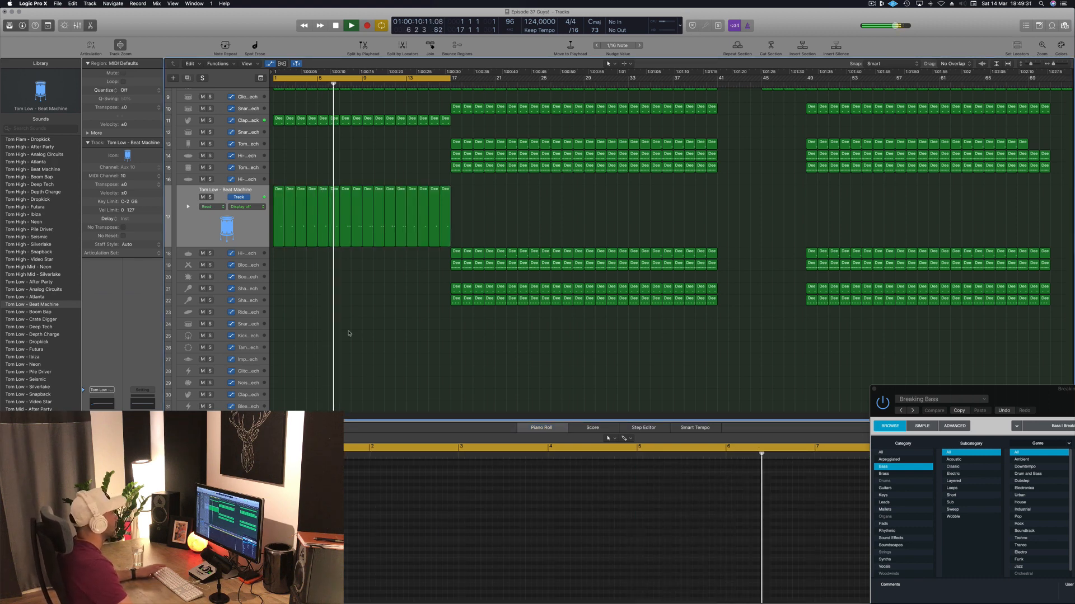
Copy the first region of the hi-hat track on row 14 from bar 17 to bar 1.
scroll(372, 358, "up", 5)
scroll(383, 272, "up", 1)
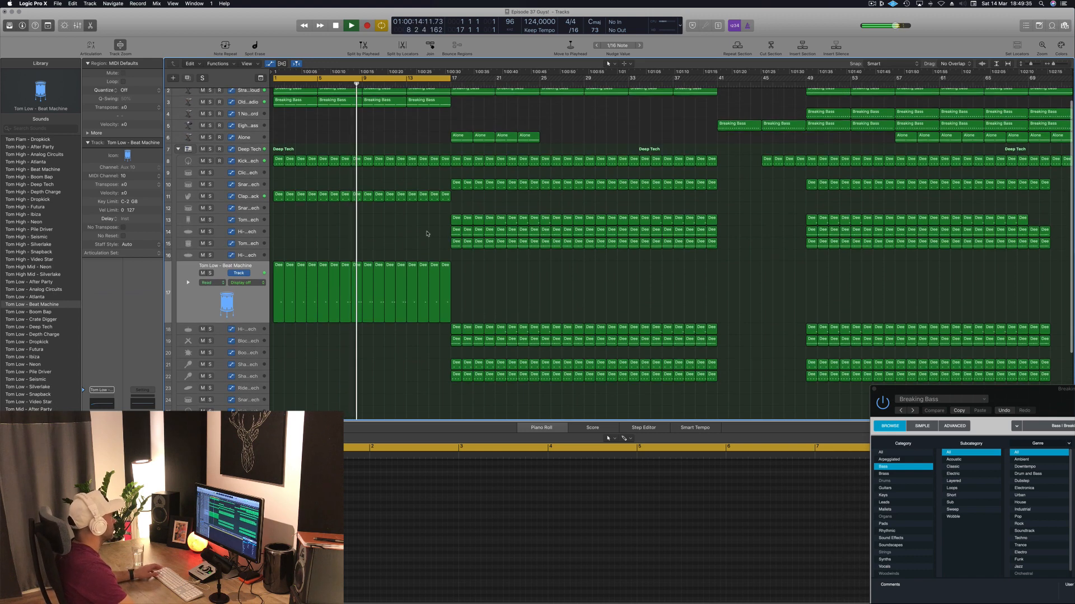
key("Return")
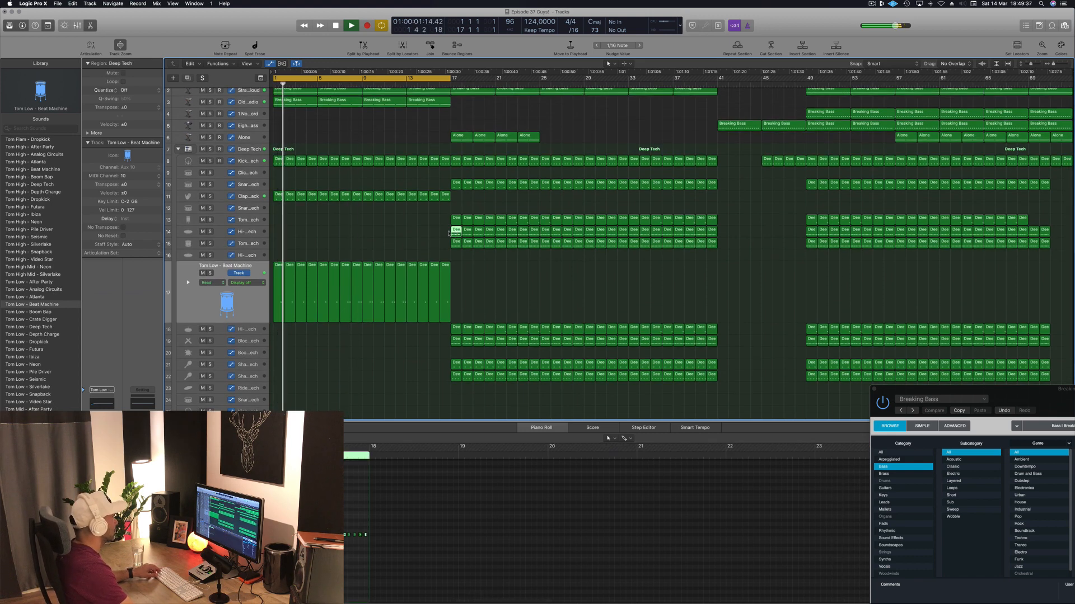
left_click_drag(451, 233, 279, 238)
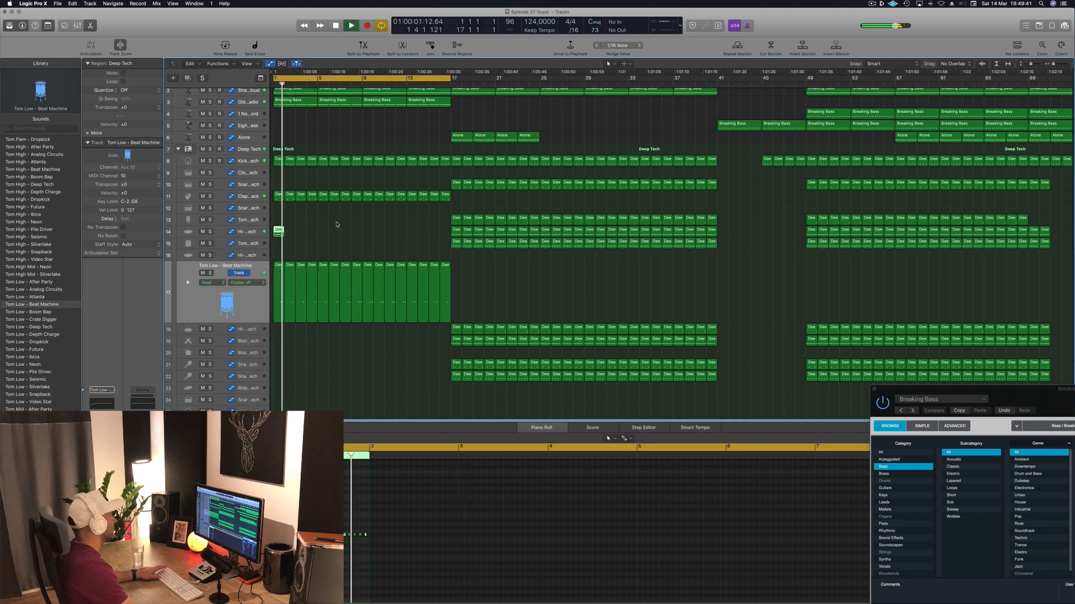
Move the copied hi-hat region on row 14 from bar 1 to bar 9 and repeat it through bar 15.
key("Return")
left_click_drag(277, 231, 433, 233)
key("Return")
scroll(325, 245, "up", 2)
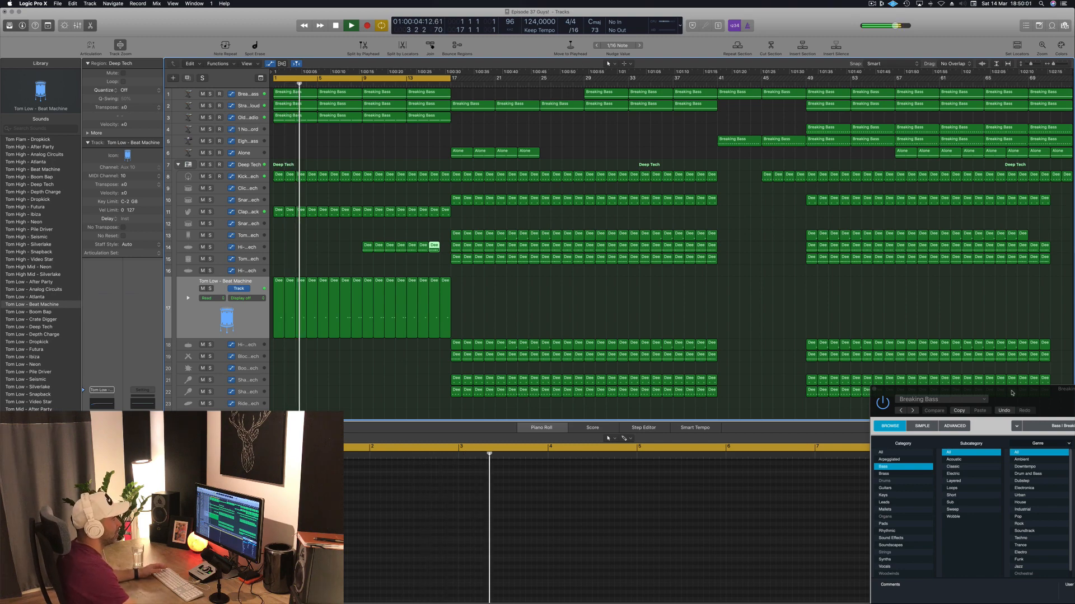
Clear the region selection, close the Breaking Bass Alchemy window and stop playback.
left_click_drag(1012, 392, 656, 109)
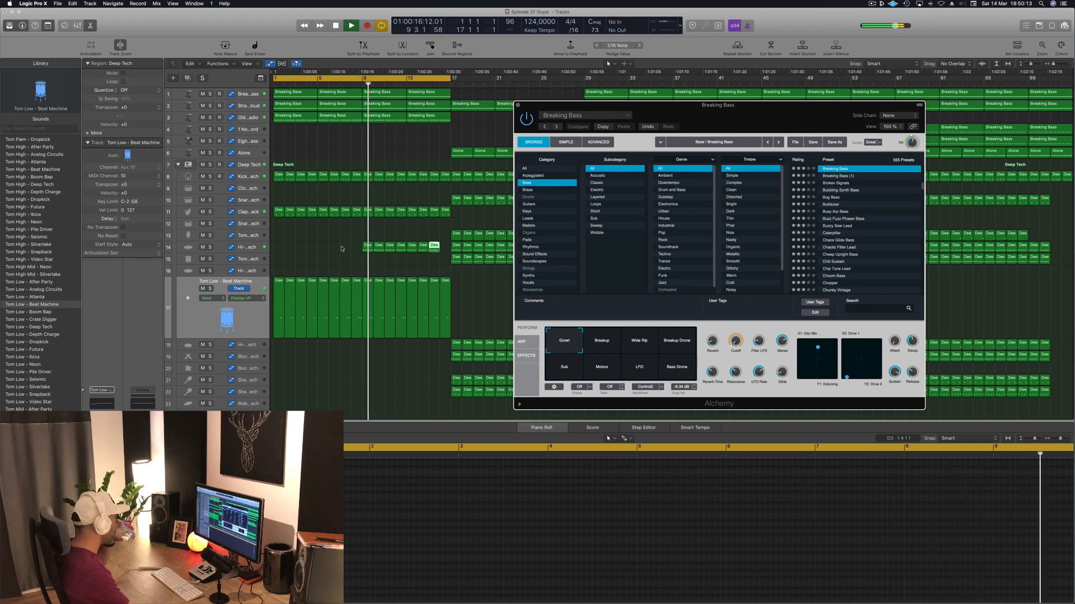
left_click(342, 248)
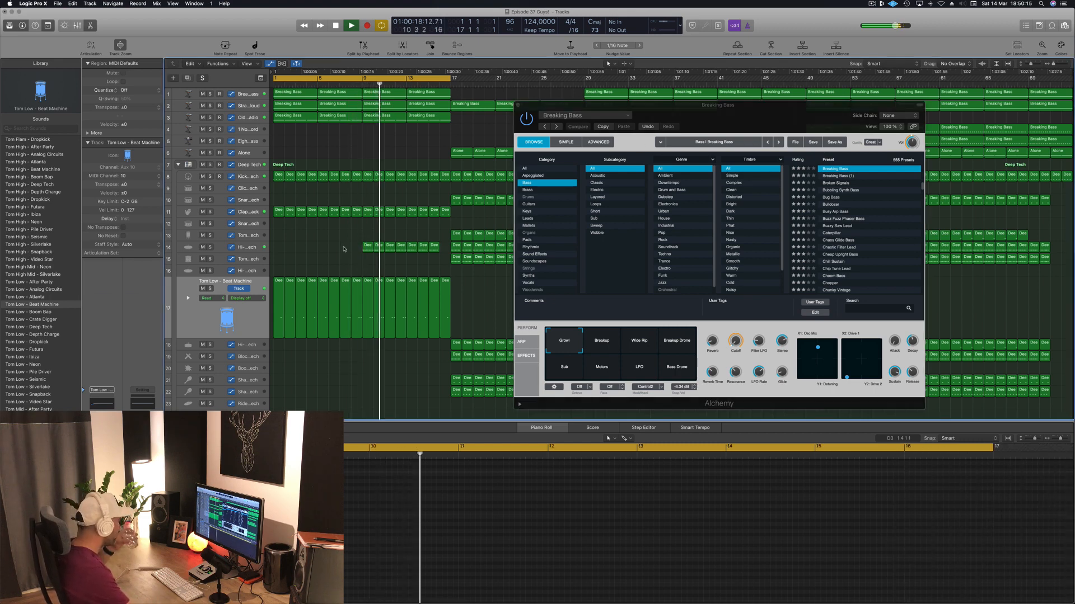
left_click_drag(777, 116, 732, 115)
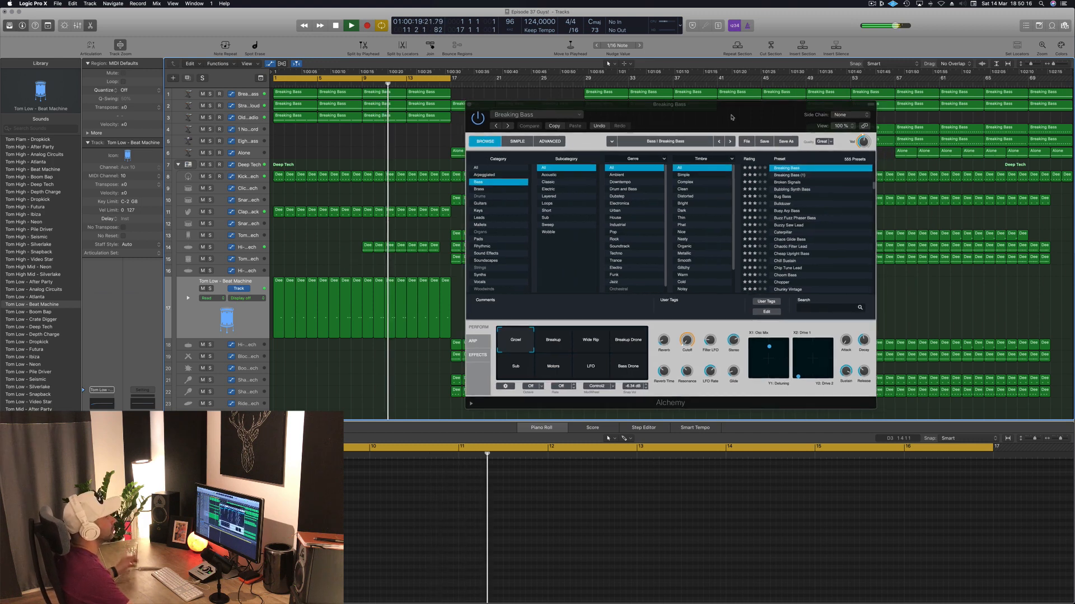
left_click(471, 104)
key("space")
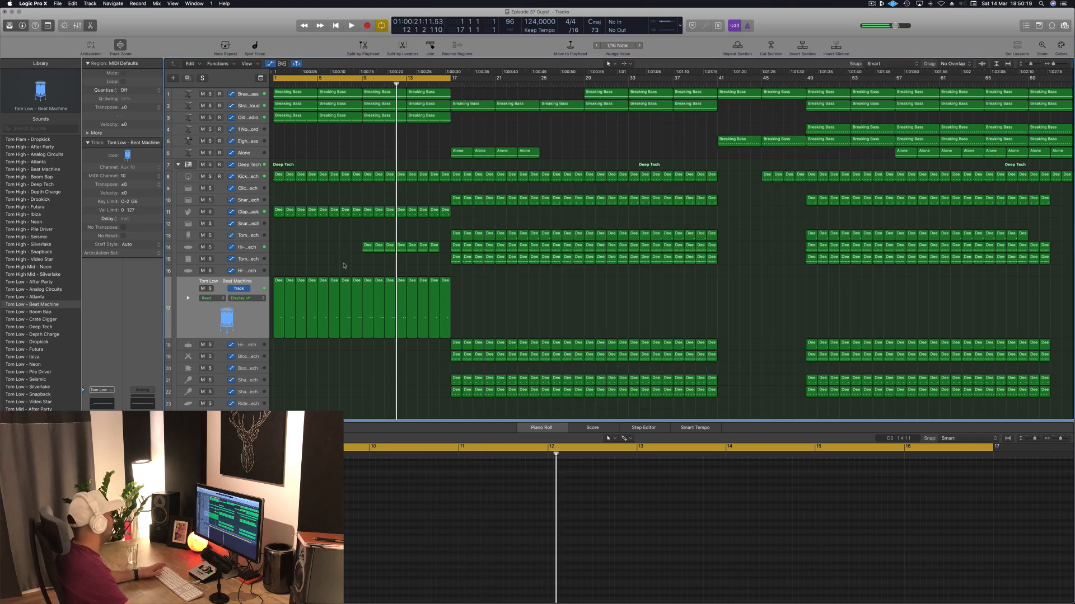
Copy the bar 17 shaker region on row 22 to bar 1 of the ride track and delete all its notes except the first.
scroll(343, 266, "down", 3)
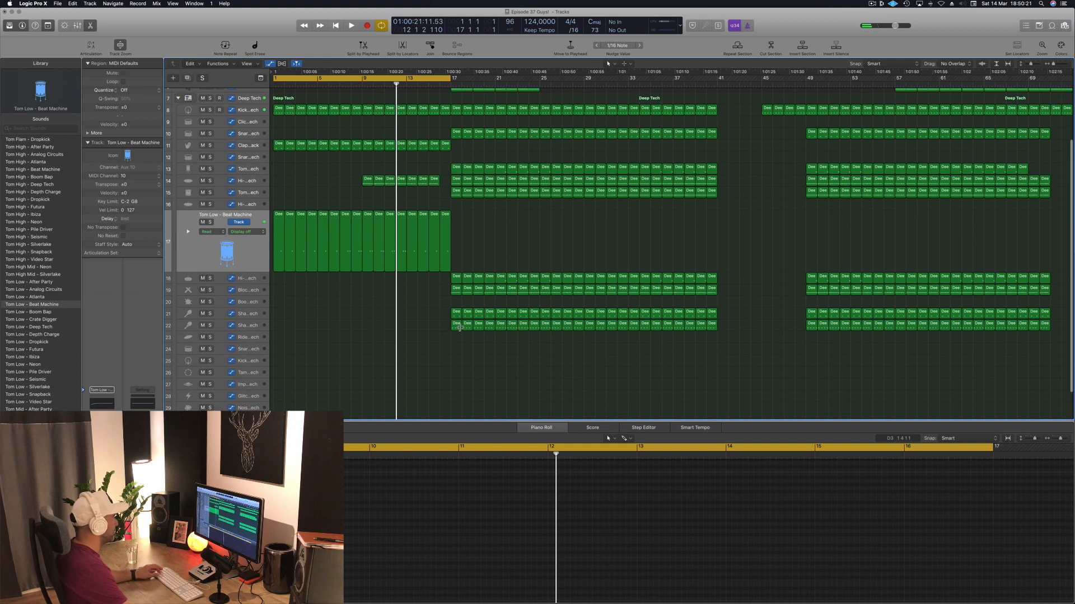
left_click_drag(457, 327, 393, 341)
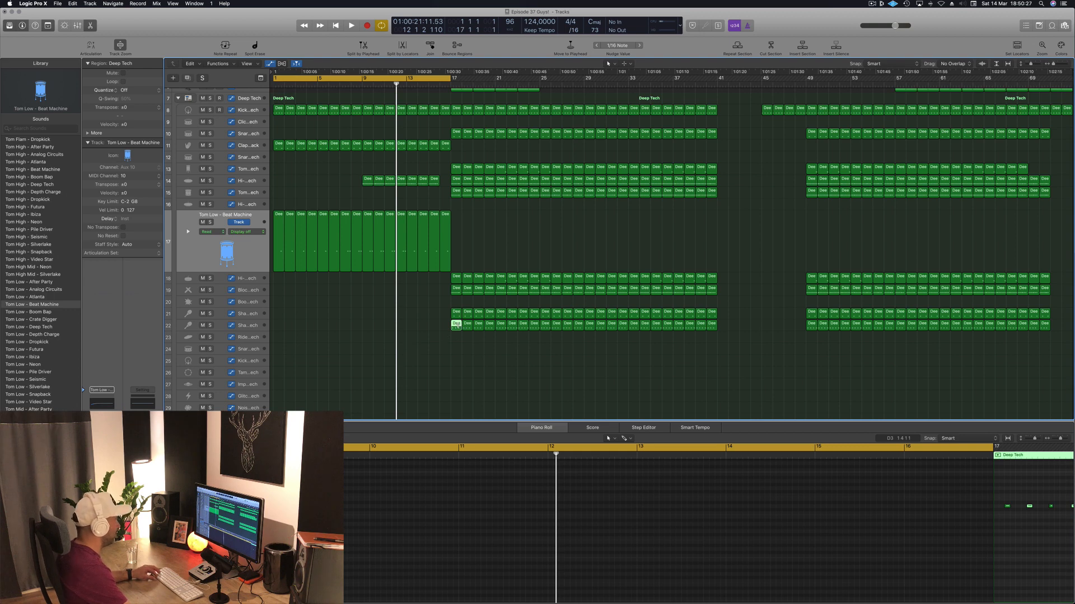
left_click_drag(458, 326, 278, 337)
left_click_drag(345, 503, 377, 530)
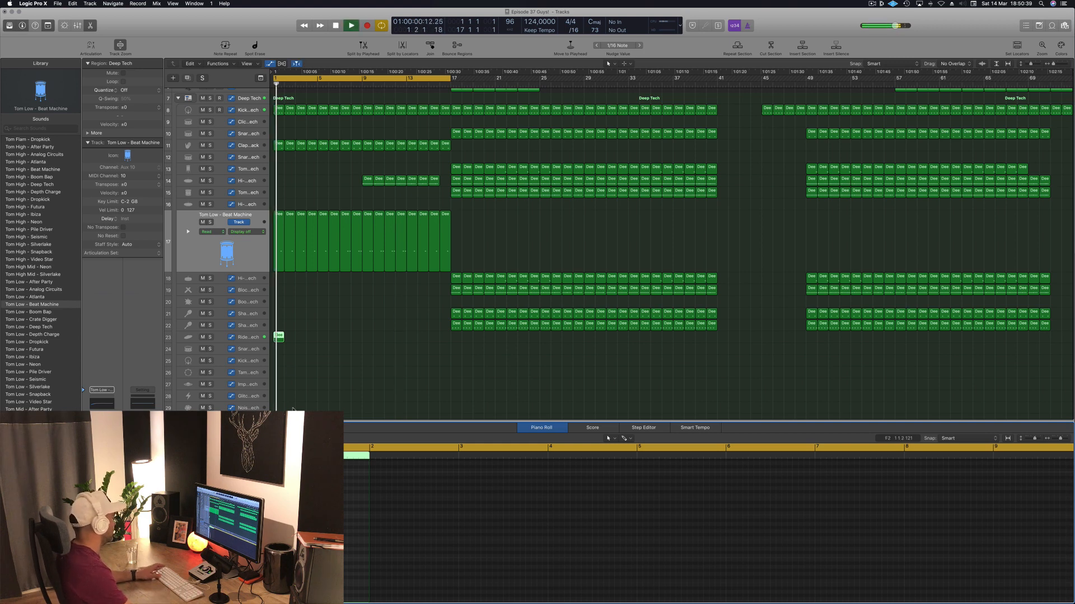
Audition crash sounds on the ride track from After Party onward, finishing on Crash - Analog Circuits.
left_click(288, 338)
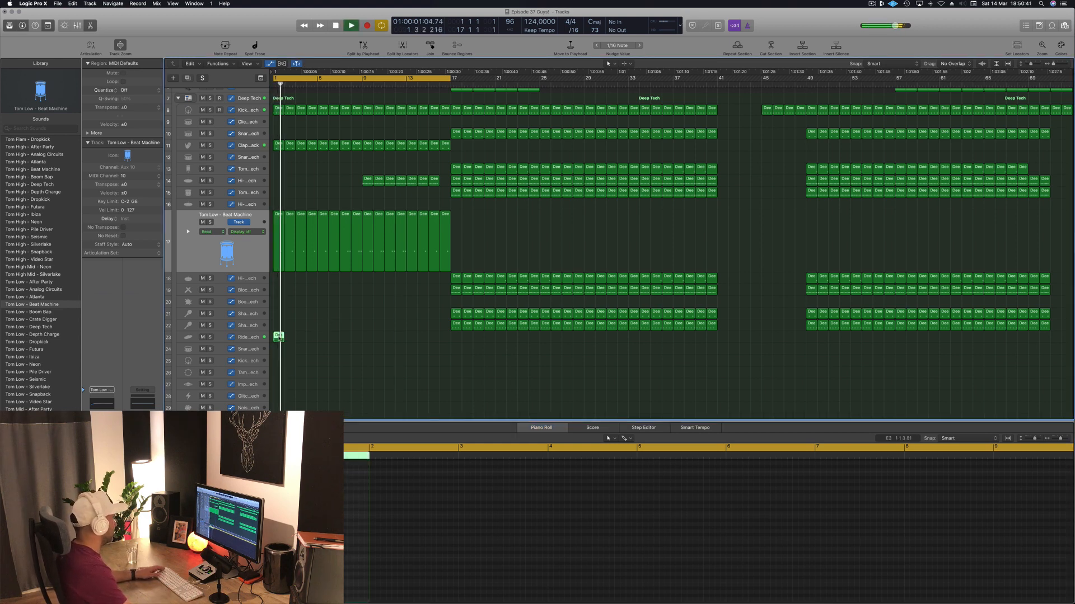
left_click(246, 338)
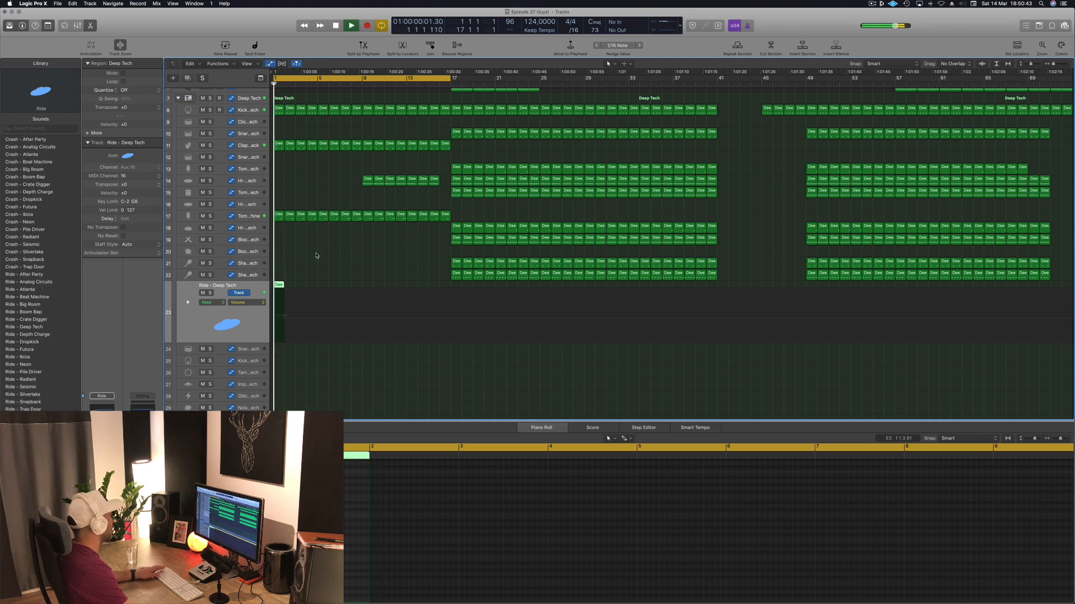
left_click(28, 139)
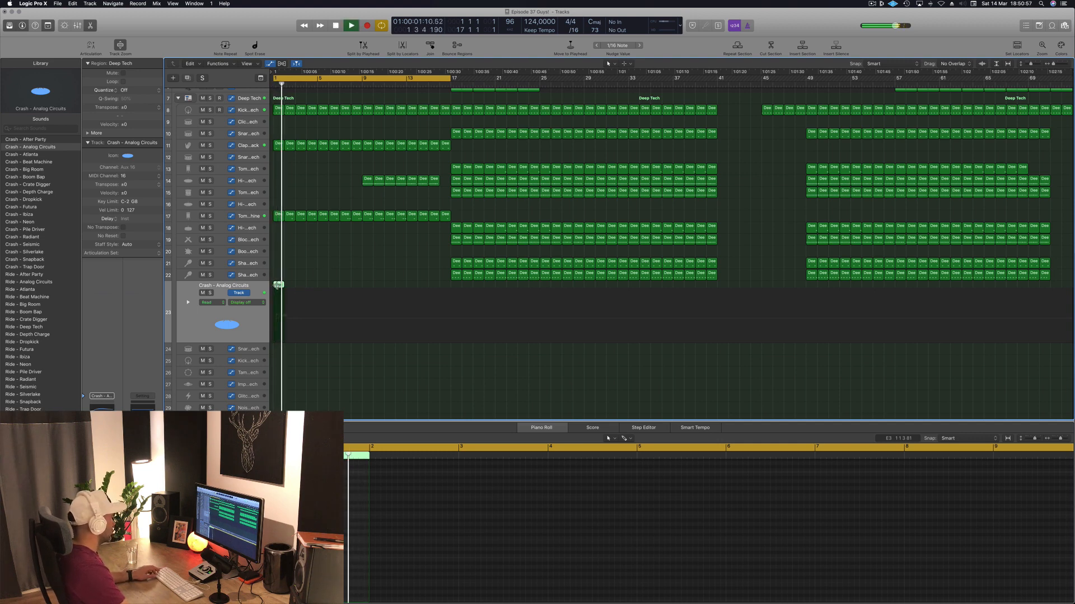
Copy the crash region from bar 1 to bar 9 and bar 17.
left_click_drag(279, 287, 368, 287)
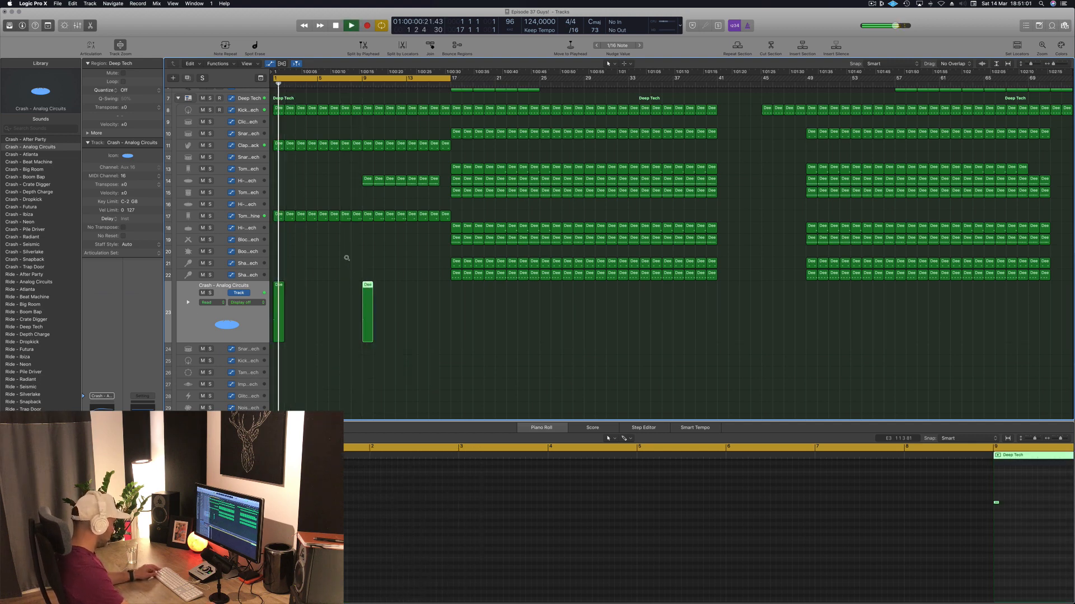
scroll(344, 268, "up", 3)
left_click(341, 282)
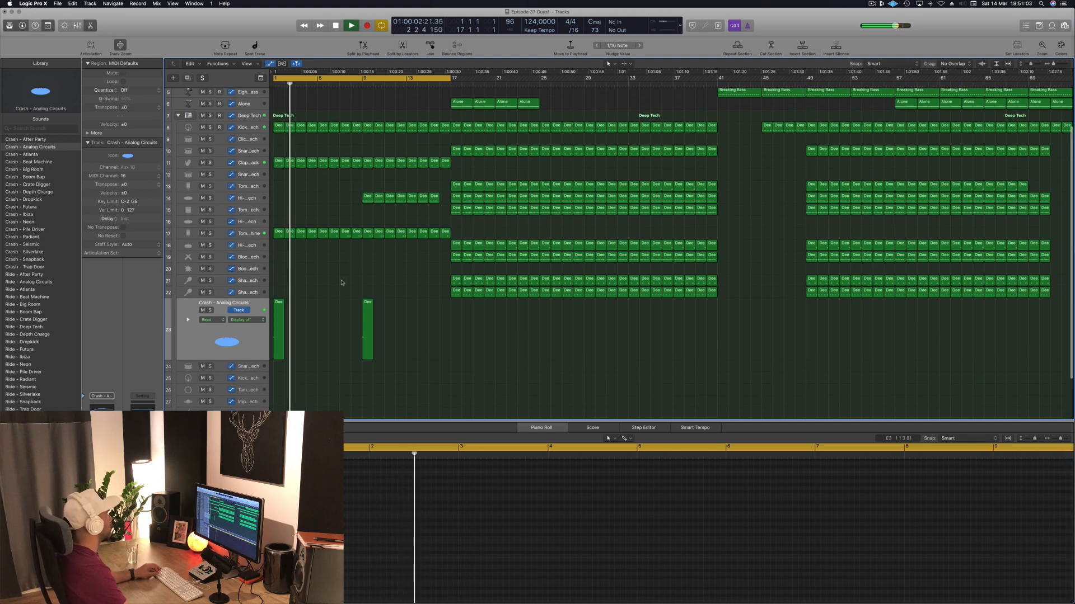
left_click(234, 346)
key("space")
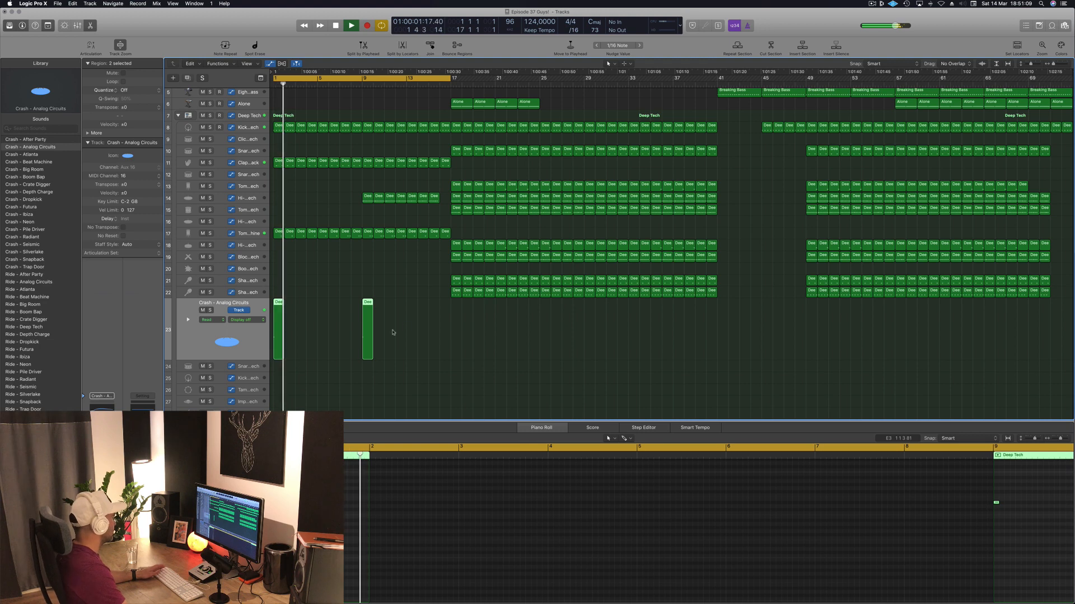
left_click(368, 304)
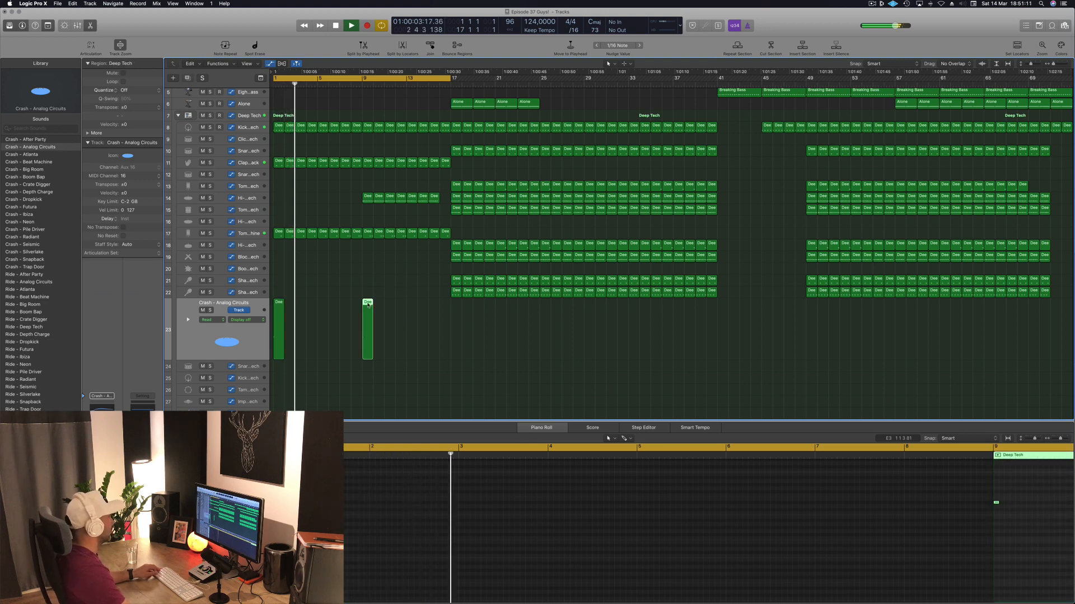
left_click_drag(366, 304, 455, 304)
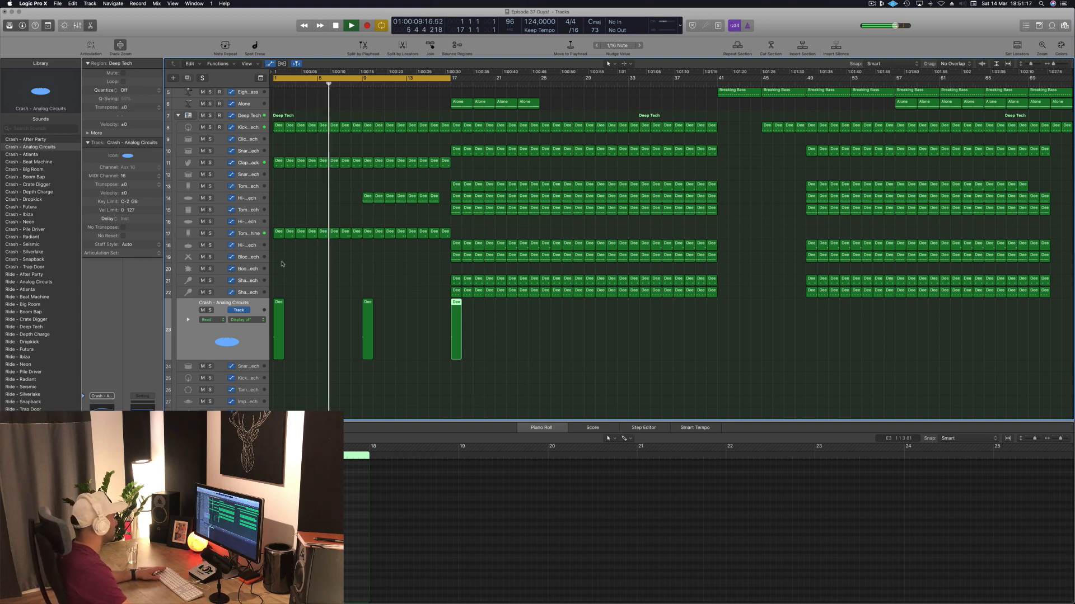
Move the first four regions of the Block - Deep Tech track from bar 17 to bar 1 and play from the start.
left_click(254, 258)
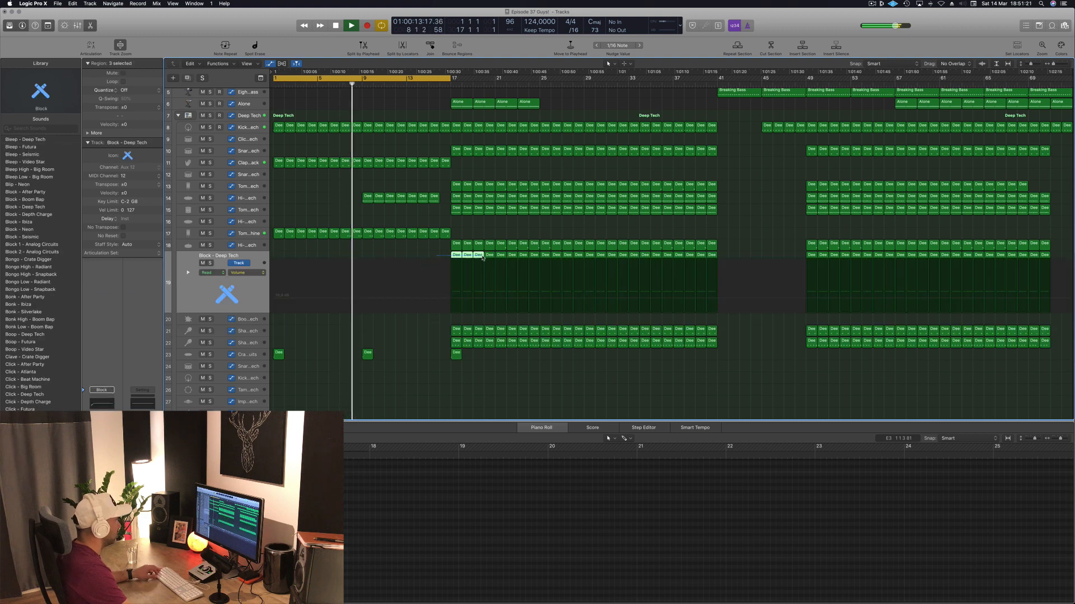
left_click_drag(496, 258, 276, 264)
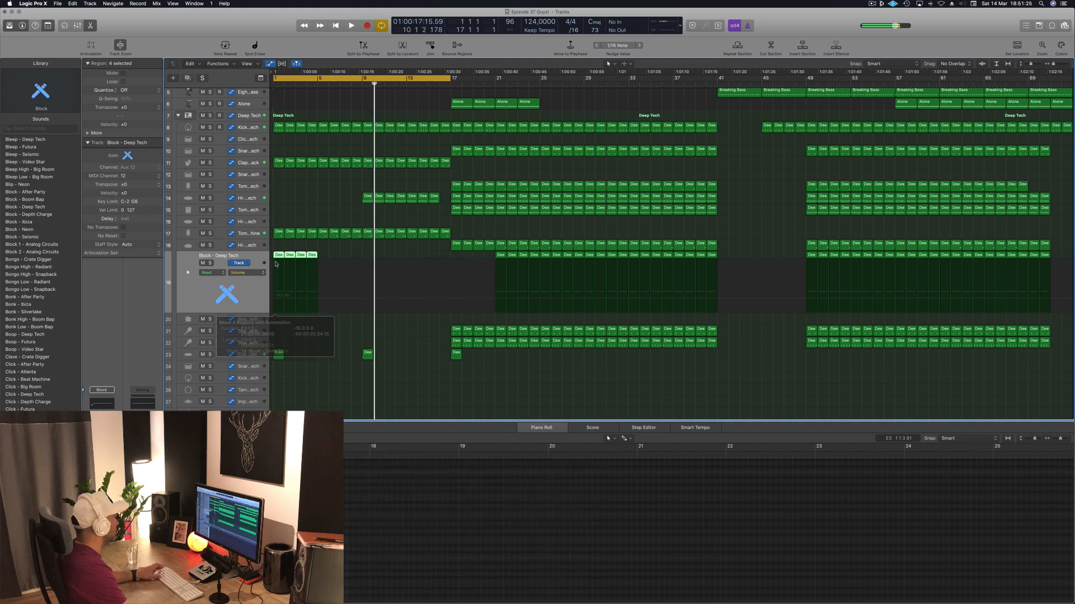
key("Return")
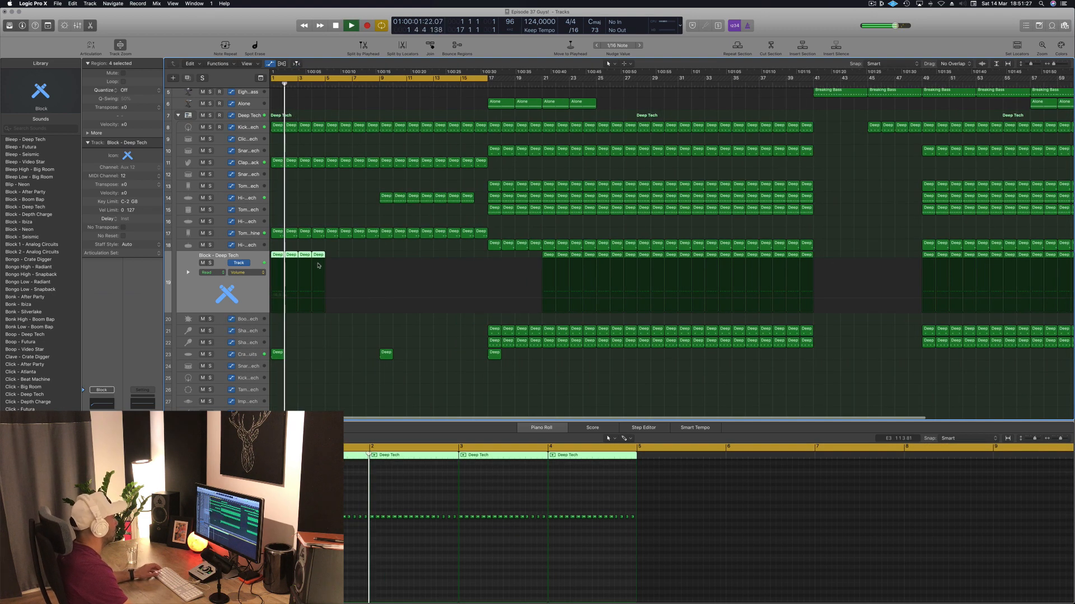
key("Return")
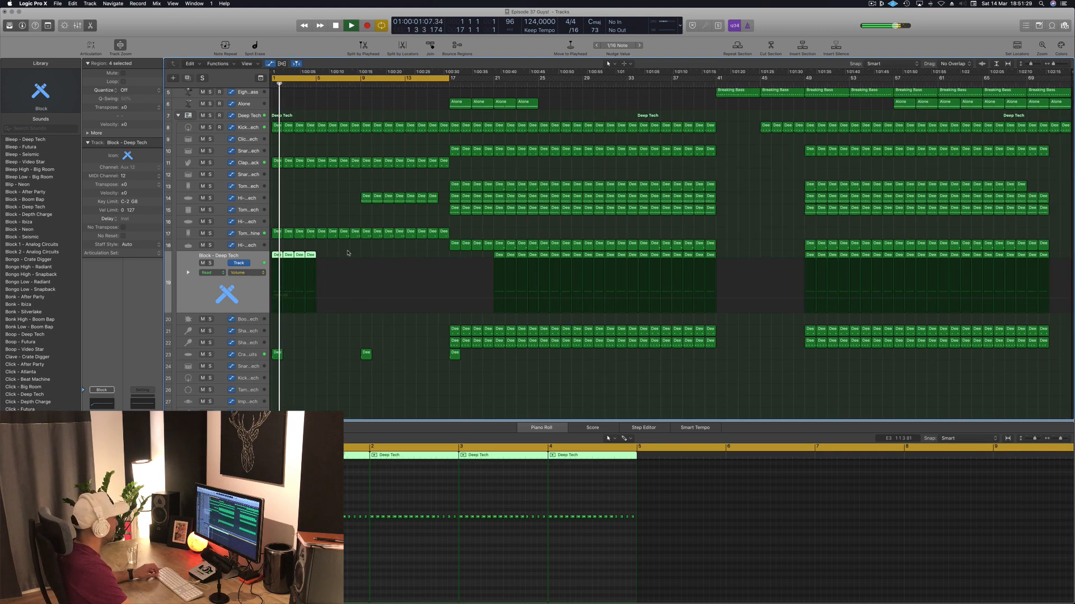
Repeat the Block regions across the intro through bar 15, leaving bar 16 empty.
left_click_drag(278, 263, 324, 263)
left_click_drag(407, 256, 368, 258)
key("space")
left_click(457, 254)
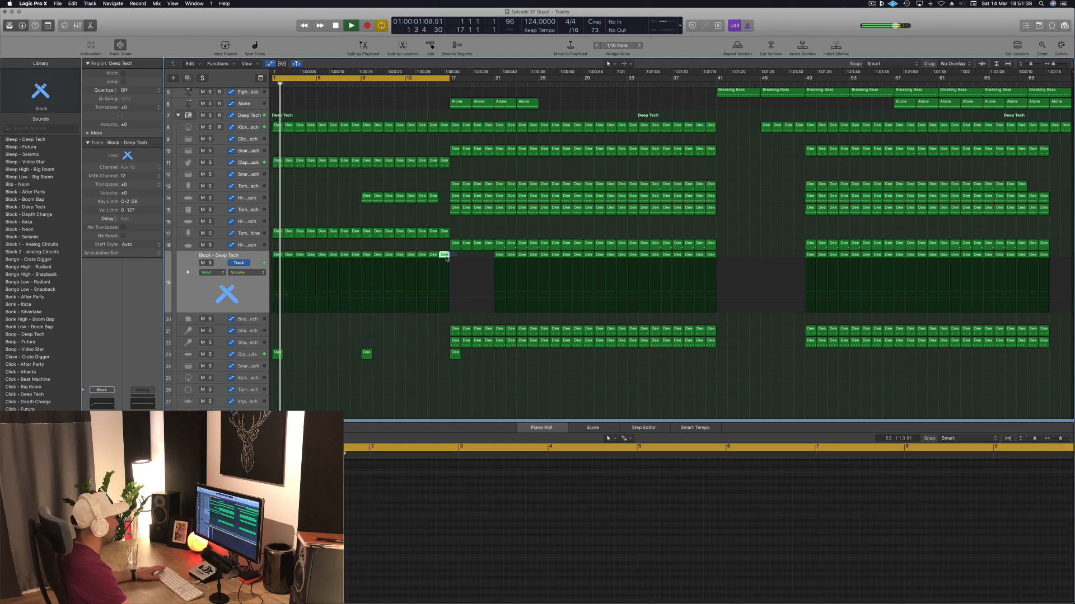
key("Return")
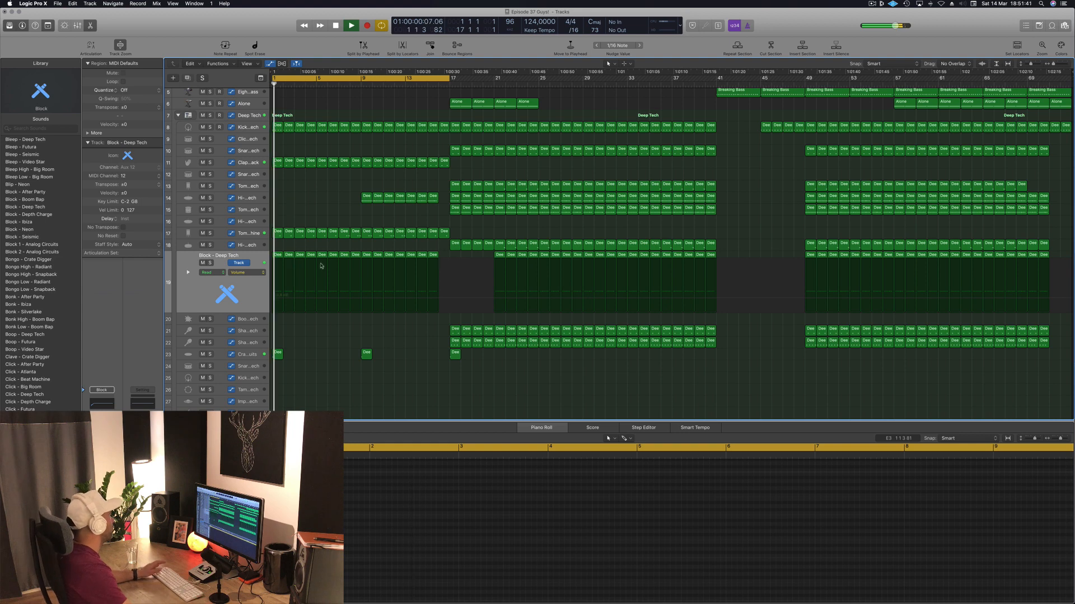
Open the Block track's Channel EQ, turn on the analyzer and set the low cut to 3050 Hz with a 48 dB/Oct slope.
left_click(208, 288)
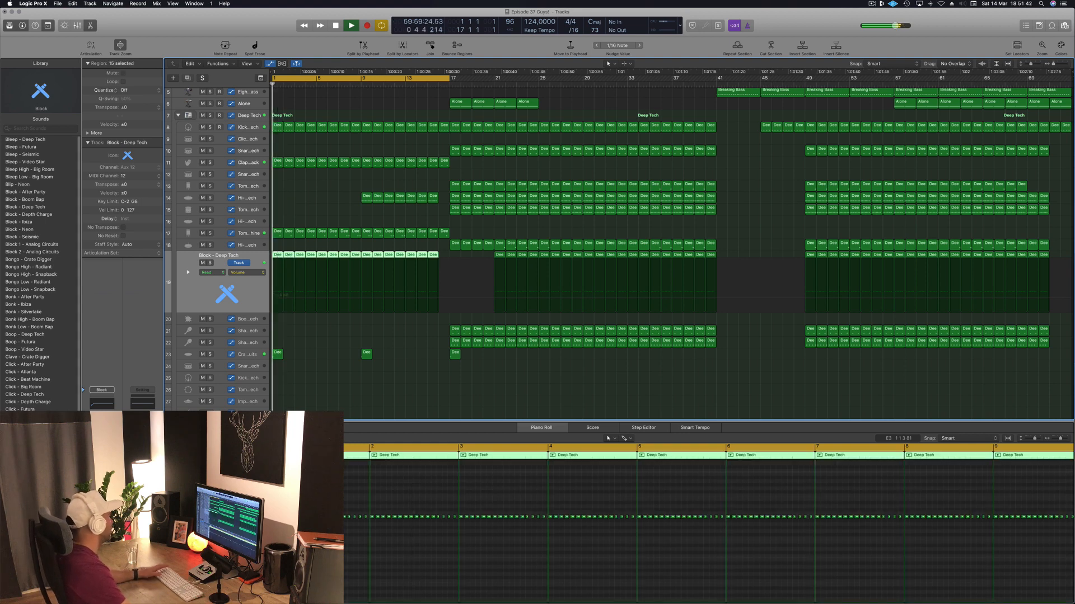
left_click(102, 403)
left_click_drag(84, 19, 338, 37)
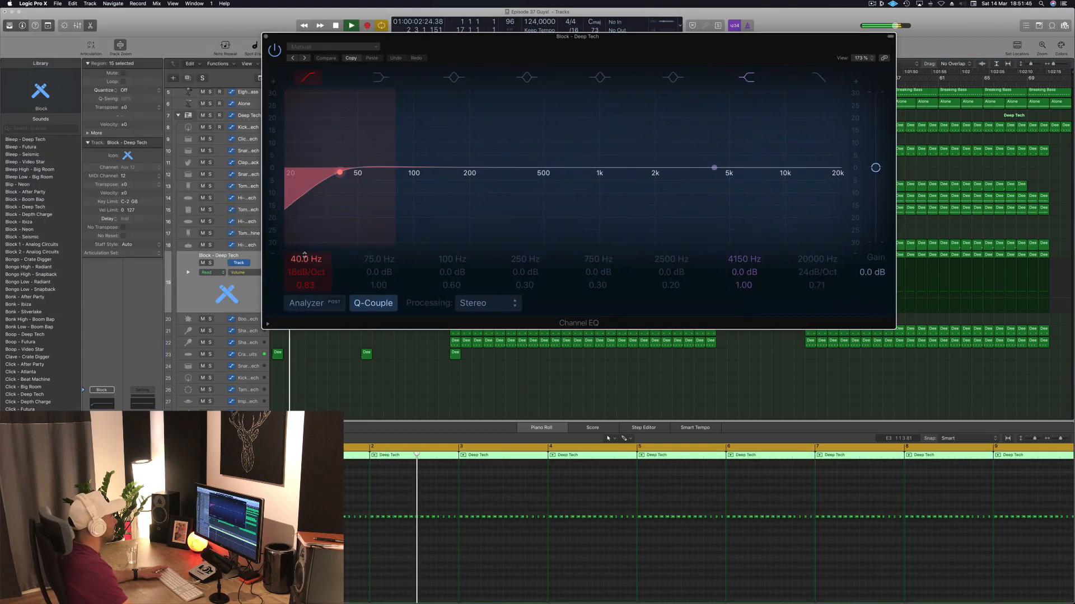
left_click_drag(341, 168, 451, 172)
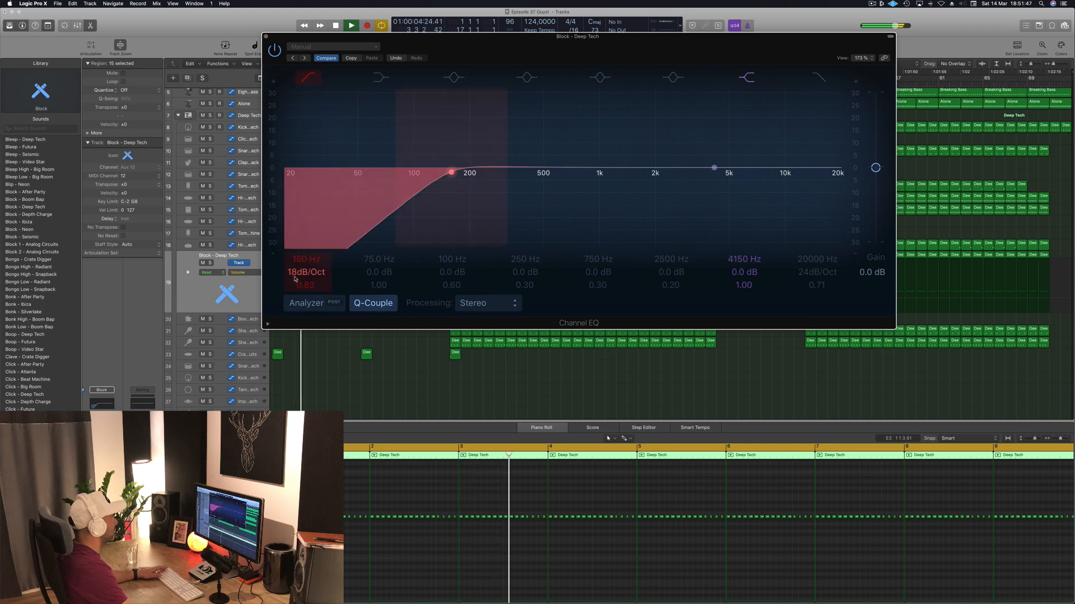
left_click_drag(296, 272, 296, 260)
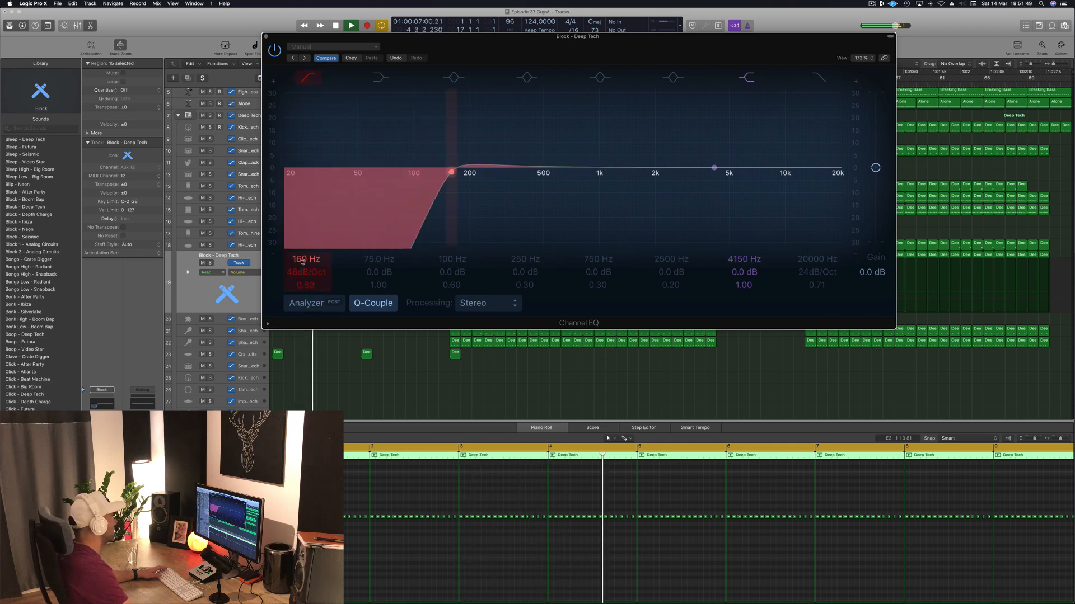
left_click(313, 303)
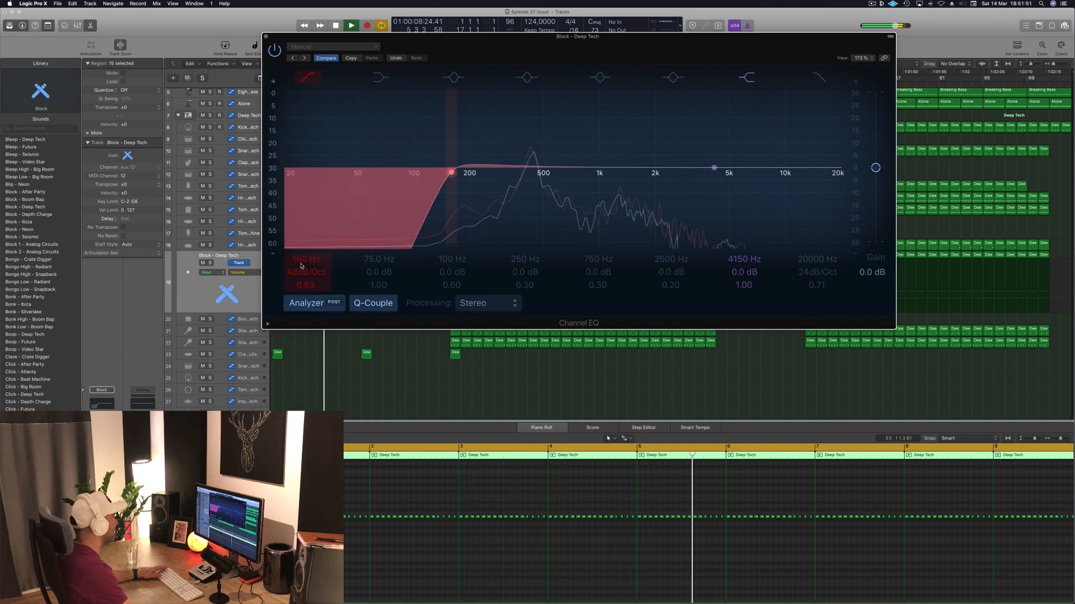
left_click_drag(301, 265, 301, 224)
left_click_drag(624, 43, 713, 99)
Set the Block track to Touch automation and record a low cut sweep from 3050 Hz down to 118 Hz over the first four bars.
key("space")
key("space")
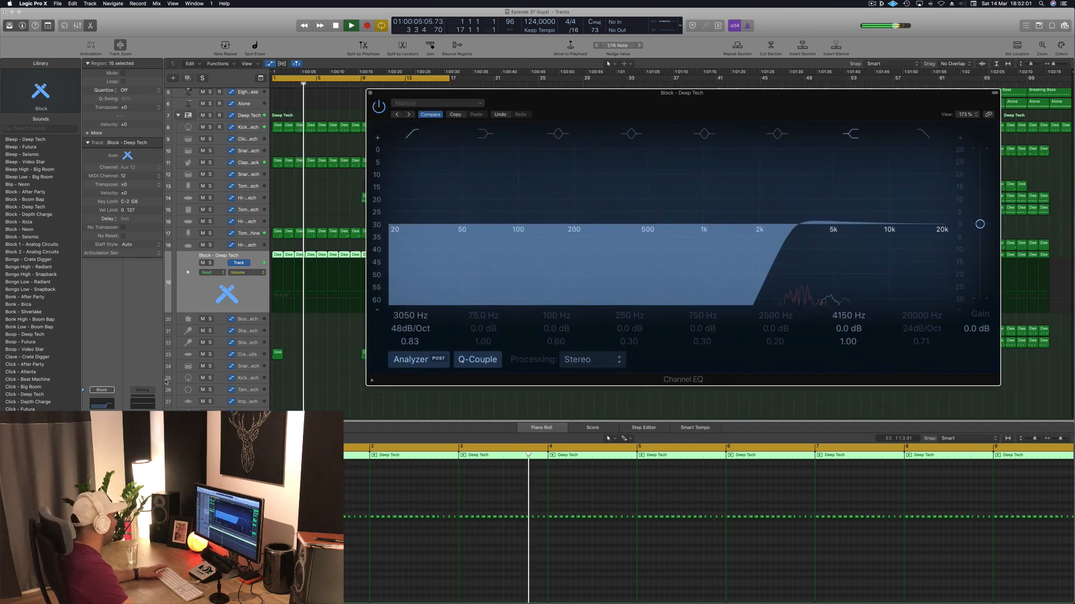
key("space")
key("space")
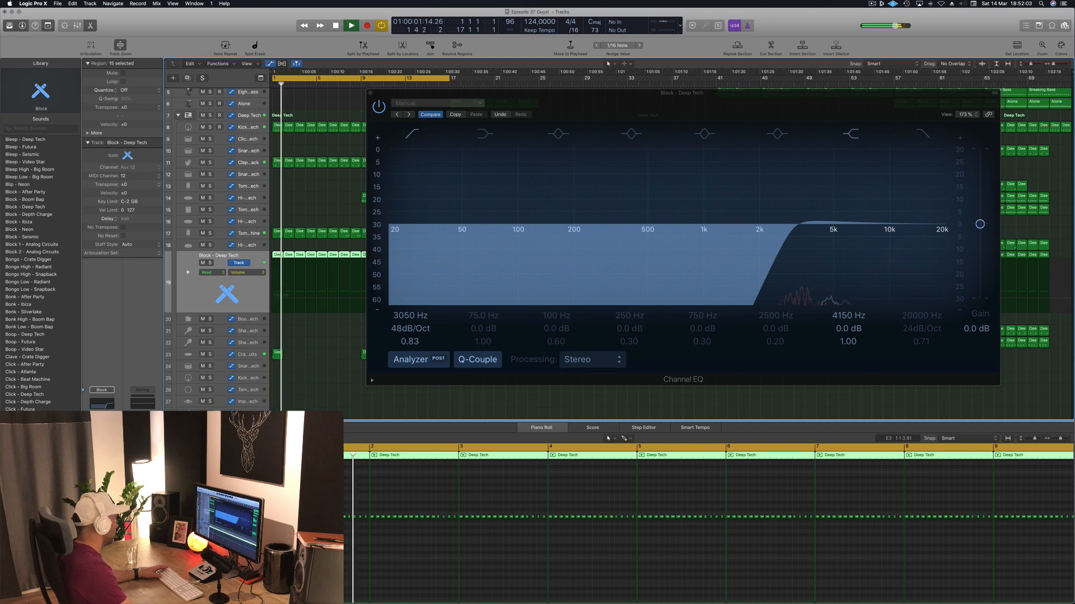
key("ctrl+shift+super+t")
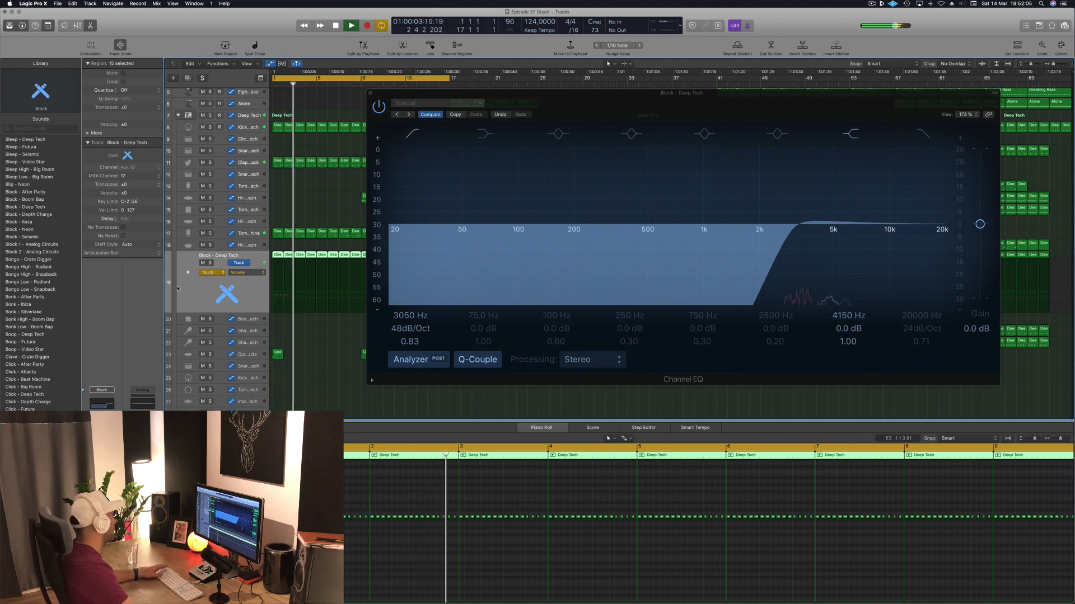
key("space")
key("space")
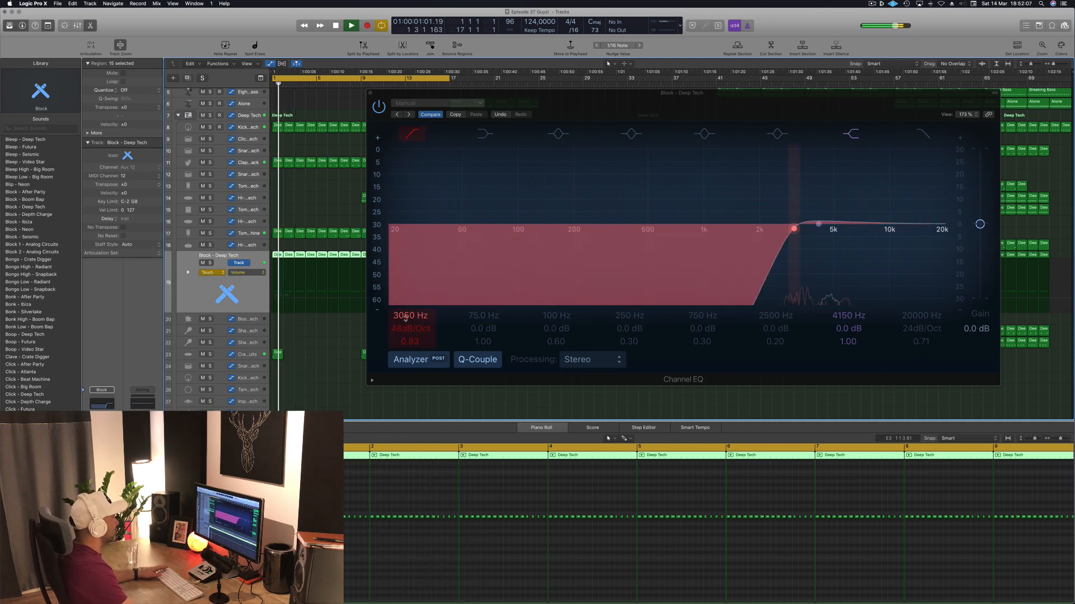
left_click_drag(405, 317, 406, 371)
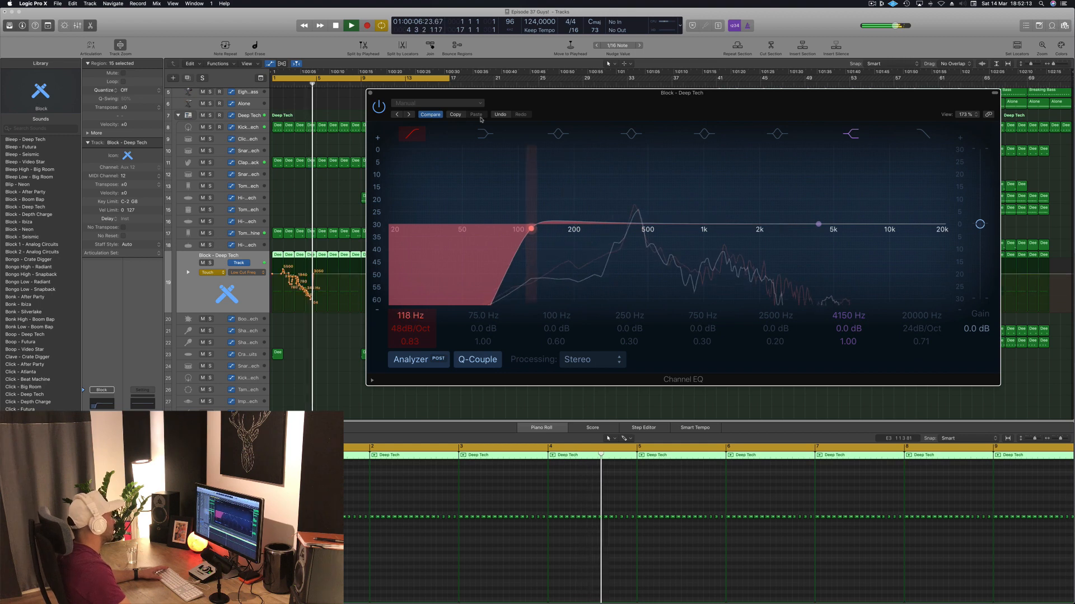
Stop playback, close the Channel EQ and delete the recorded low cut sweep from the Block track.
key("space")
left_click(370, 92)
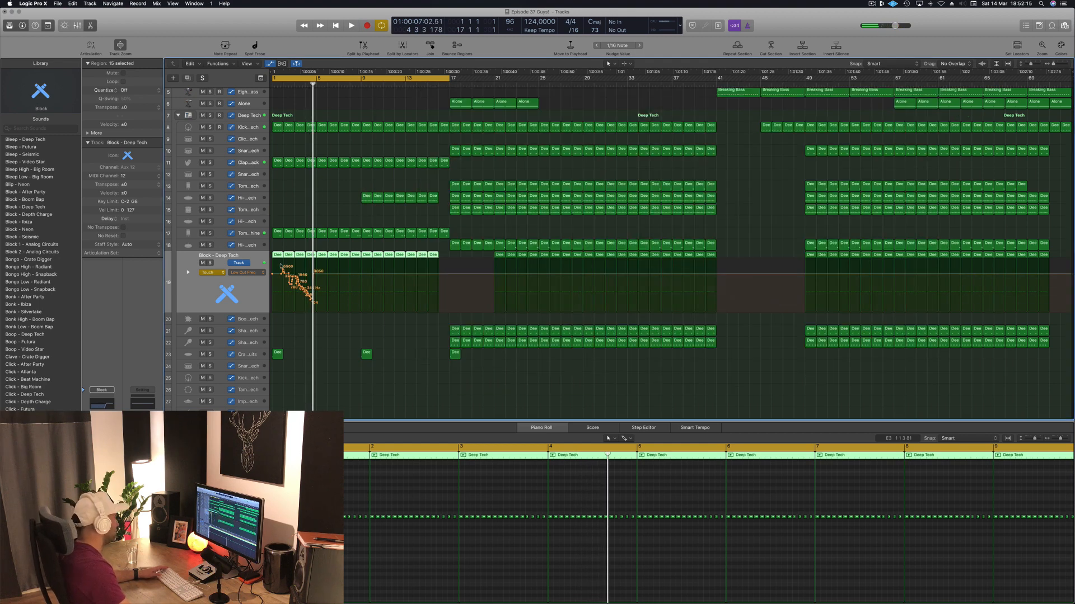
left_click_drag(311, 275, 255, 274)
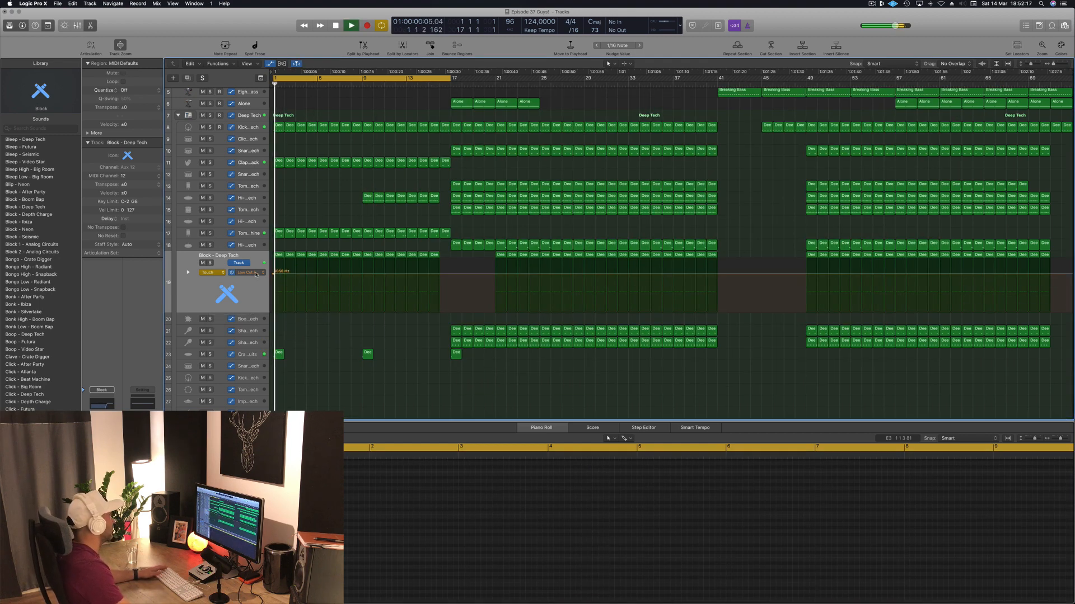
Set the Block track's automation to Read and draw a low cut curve falling until bar 5, with a sharp dip and recovery there.
left_click(212, 273)
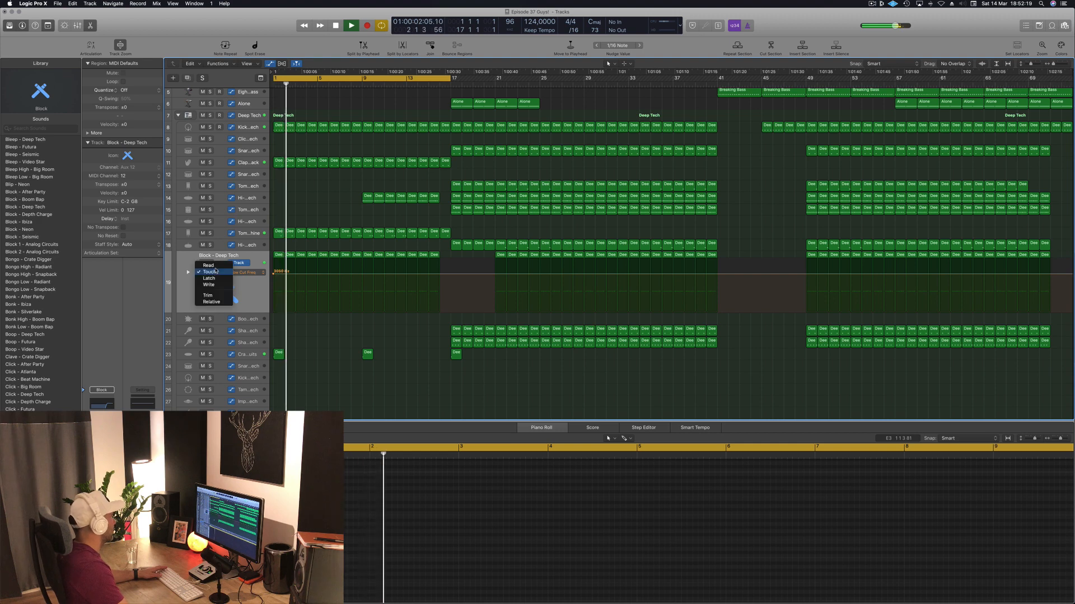
key("Return")
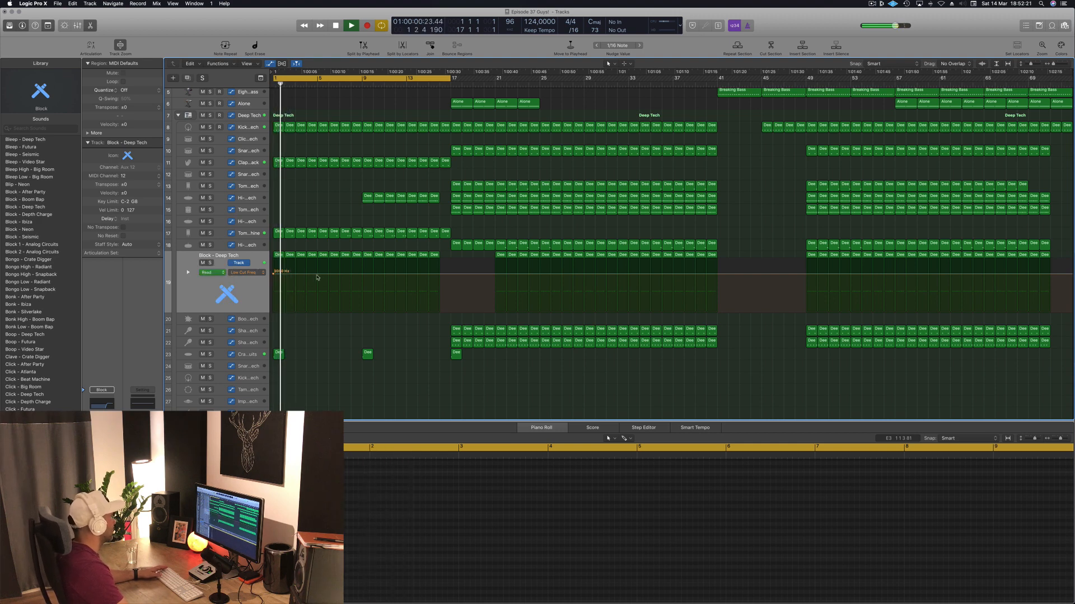
mouse_move(316, 274)
left_mouse_down()
mouse_move(319, 292)
mouse_move(323, 276)
left_mouse_up()
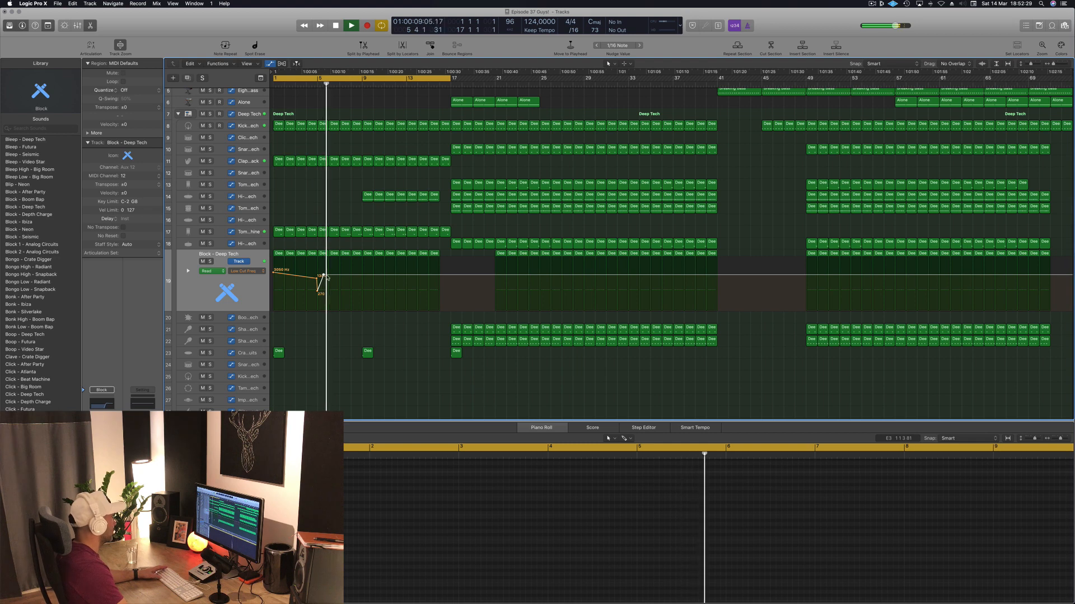
Reshape the Block track's low cut dip to reach 174 Hz at bar 5 and jump straight back up to about 2250 Hz.
key("Return")
key("super+Right")
key("super+Right")
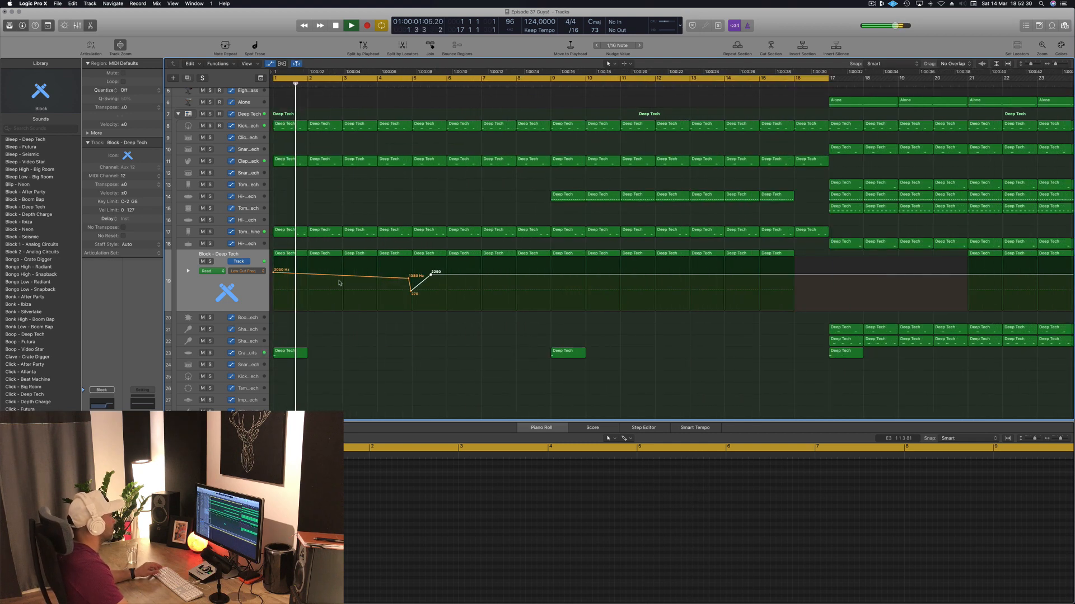
left_click(408, 280)
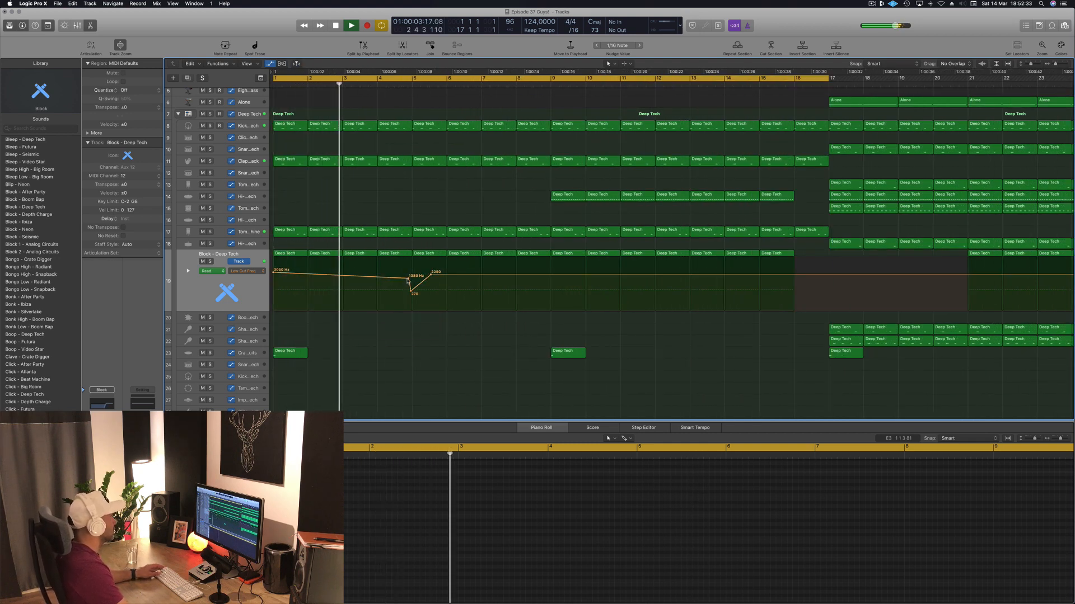
mouse_move(407, 280)
left_mouse_down()
mouse_move(395, 278)
mouse_move(411, 294)
left_mouse_up()
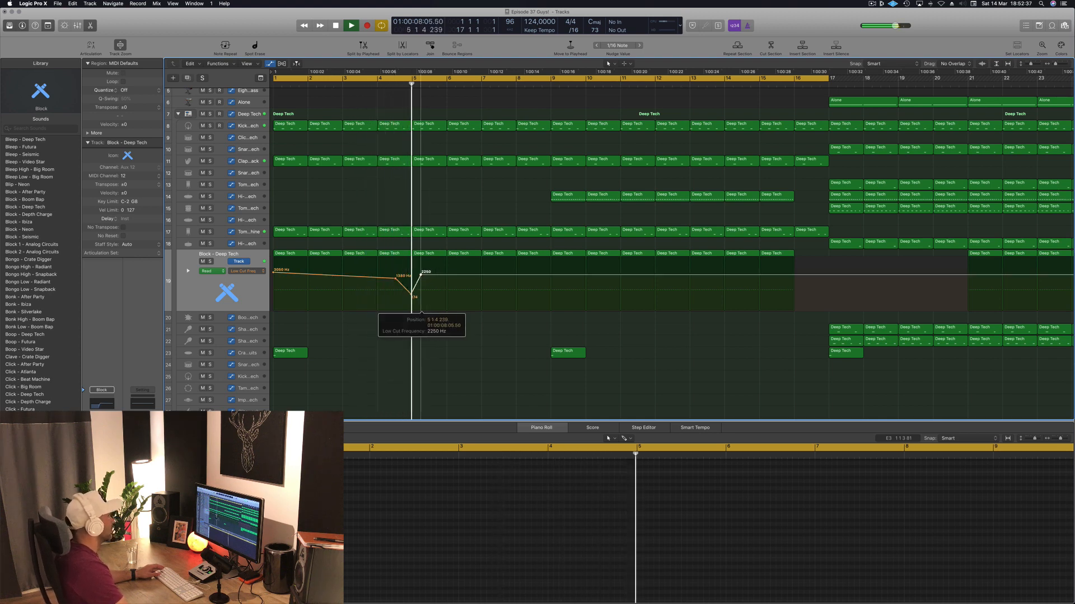
left_click_drag(432, 277, 413, 278)
key("Return")
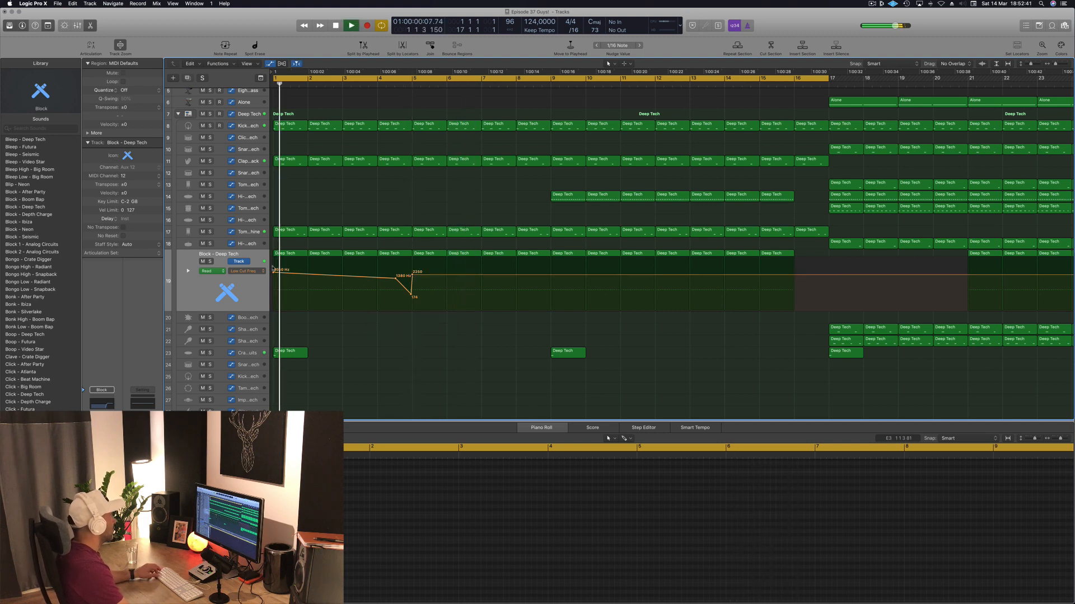
Copy the low cut curve of bars 1–4 onto bars 5–8 and add a low point of about 276 Hz at bar 7.
left_click_drag(274, 263, 421, 312)
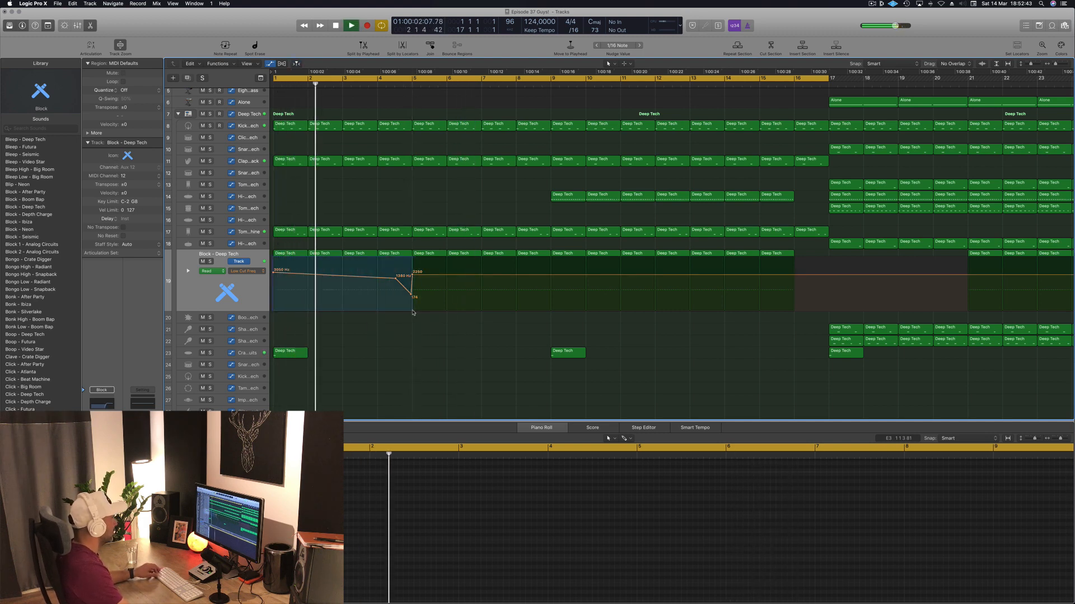
left_click(360, 283)
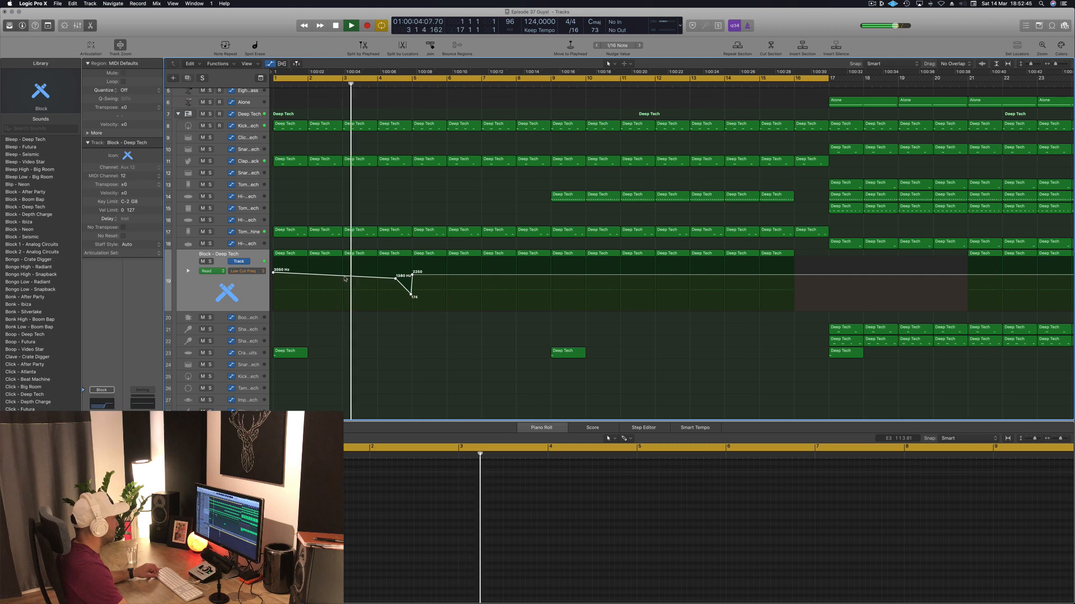
left_click_drag(344, 279, 479, 289)
key("Return")
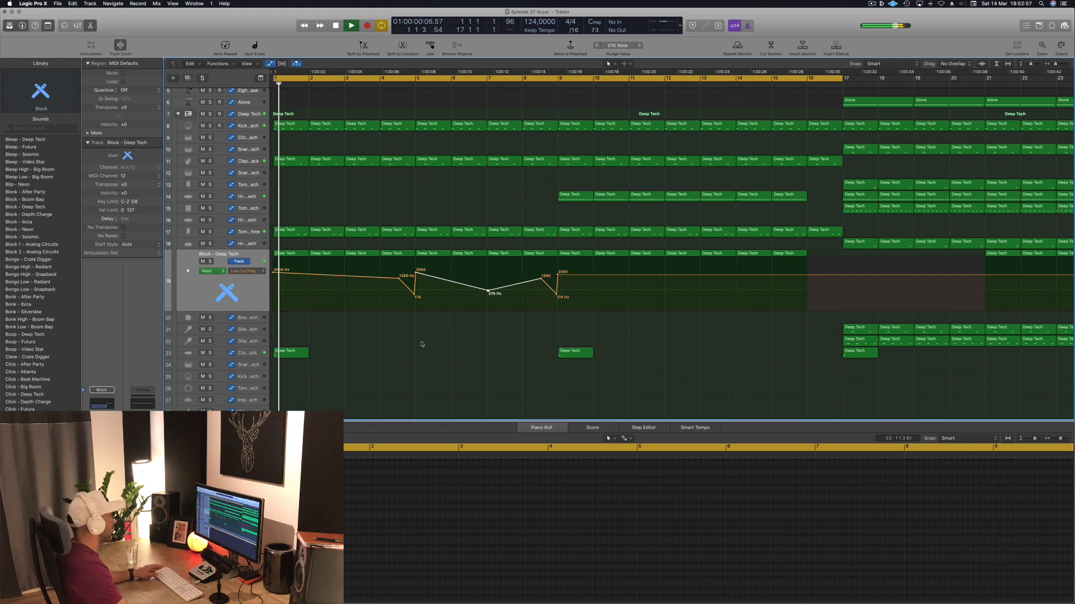
Lower the copied low cut curve's starting point at bar 5 to 2350 Hz and raise its bar 7 point to about 470 Hz.
key("super+Left")
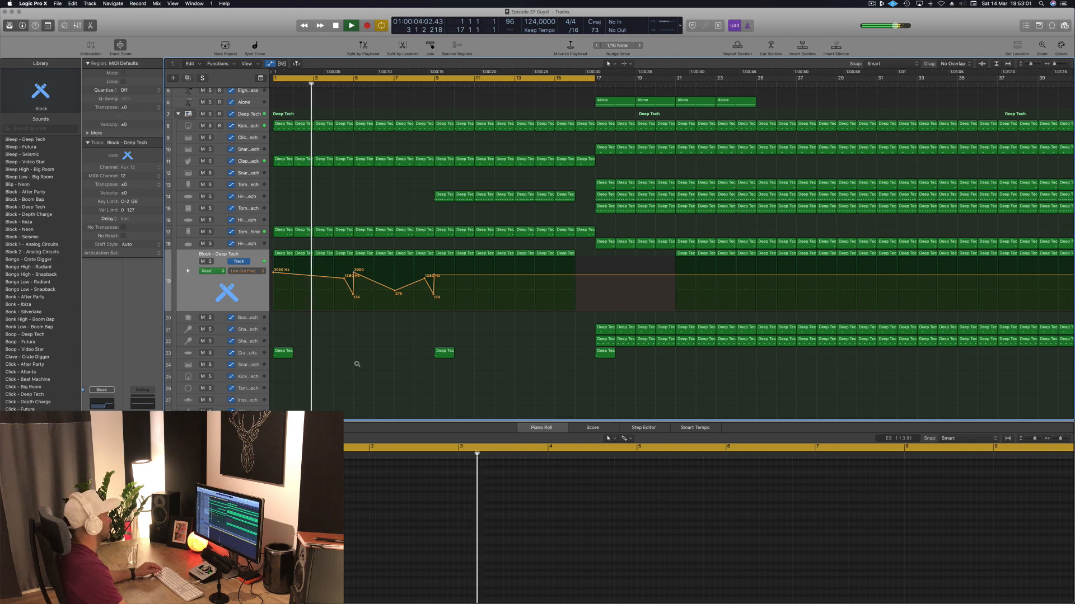
key("super+Left")
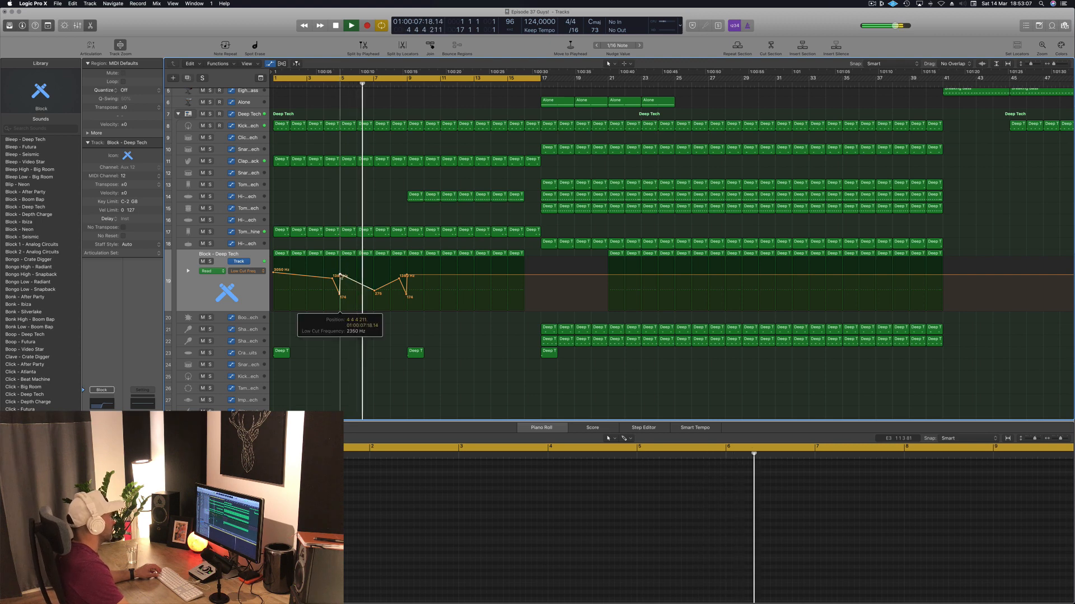
left_click(254, 290)
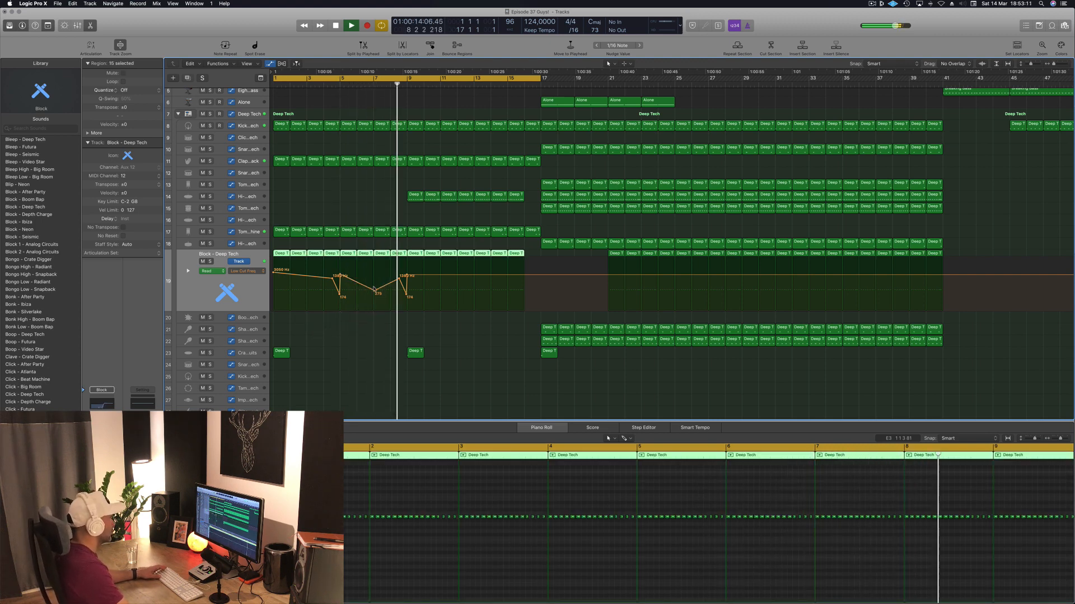
left_click_drag(374, 290, 375, 287)
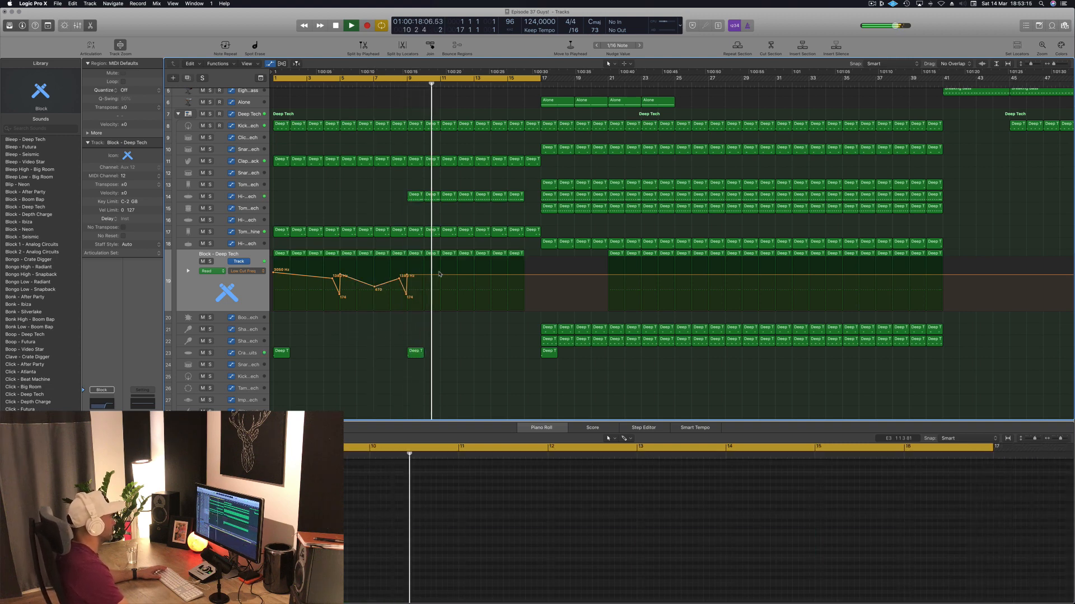
Continue the Block track's low cut curve down from bar 9 through 710 Hz at bar 13 to 20 Hz at bar 16, removing the extra point.
left_click_drag(440, 277, 524, 309)
left_click(508, 284)
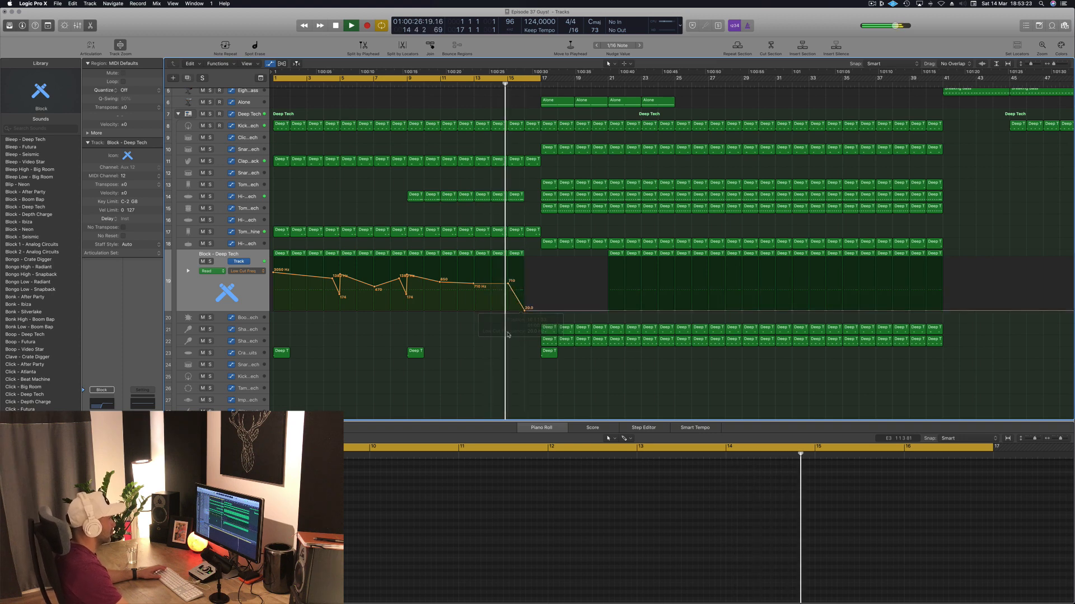
left_click(508, 284)
key("Return")
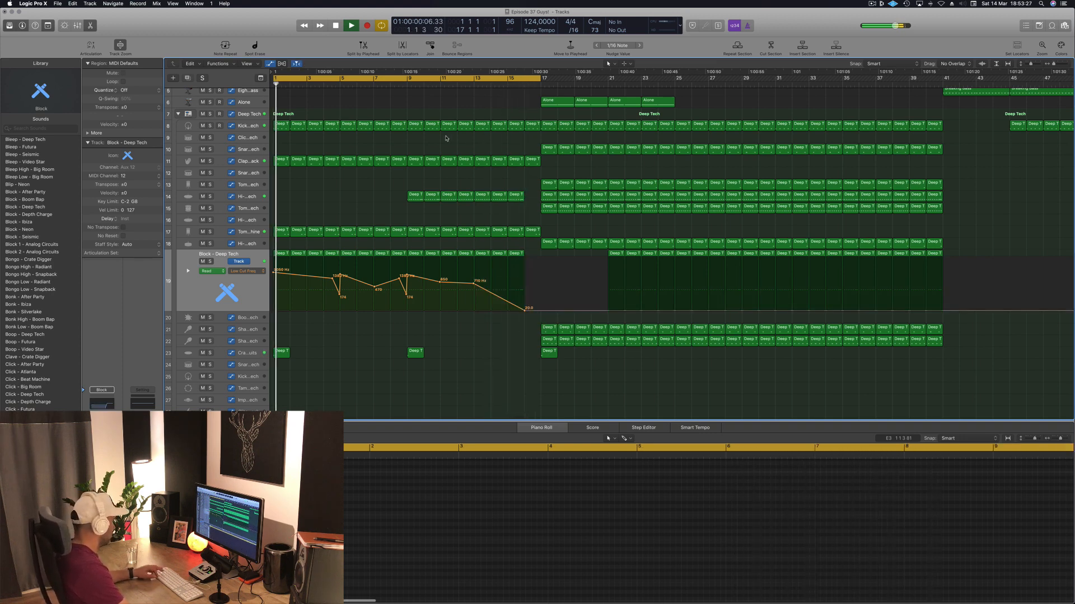
Set the Breaking Bass track's automation to Touch and open its Alchemy instrument clear of the intro regions.
key("super+Left")
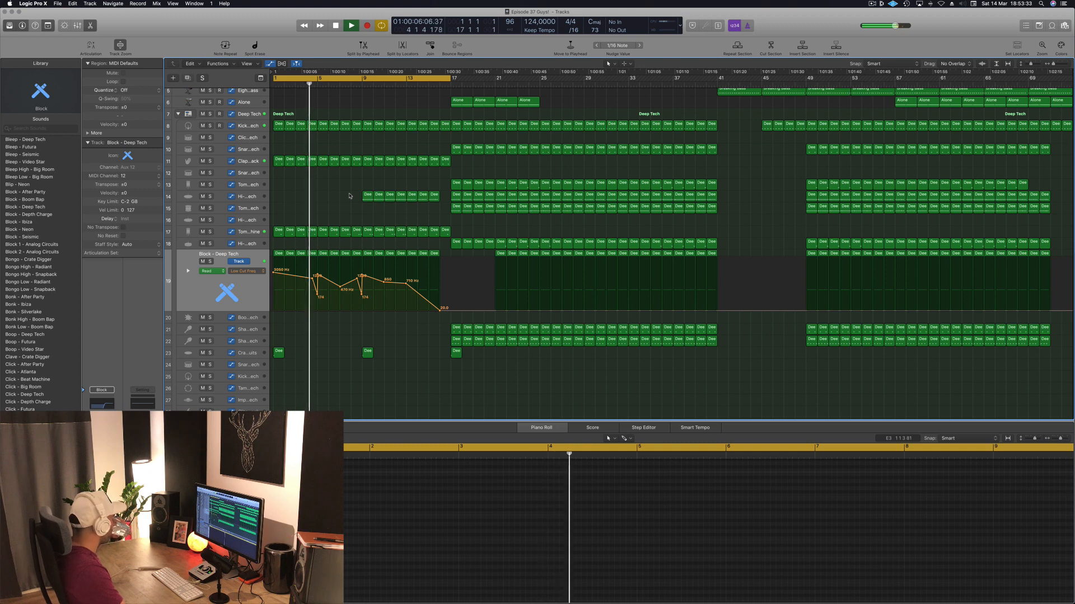
scroll(302, 196, "up", 3)
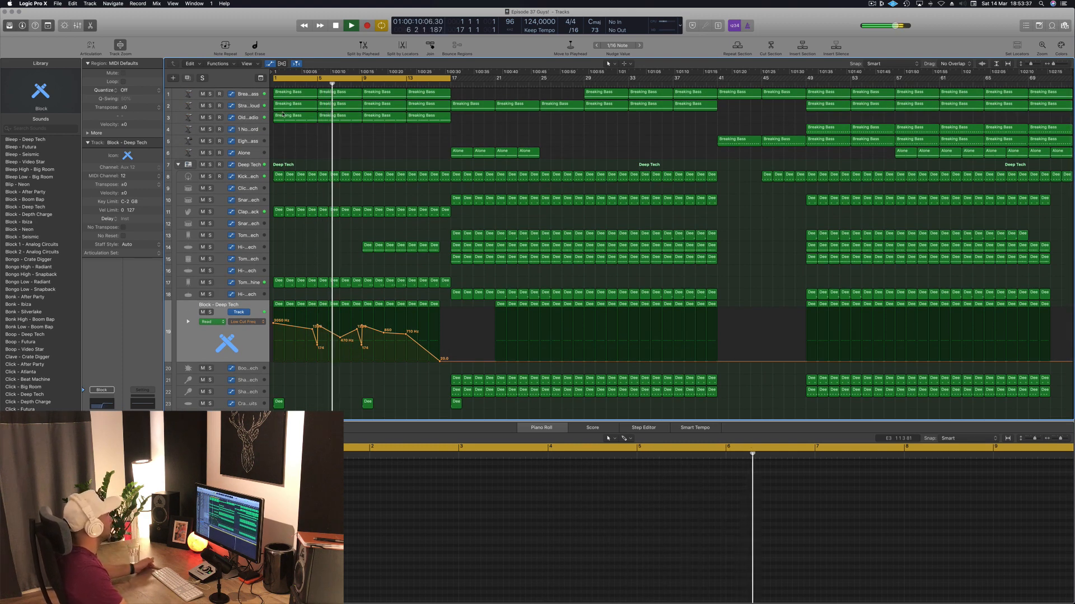
left_click(242, 96)
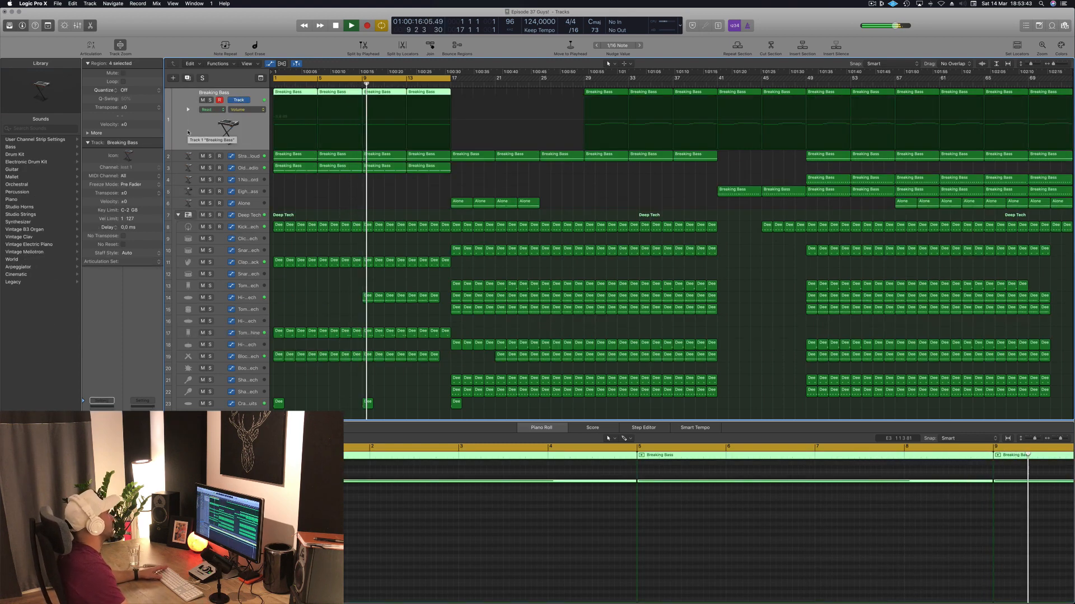
key("Return")
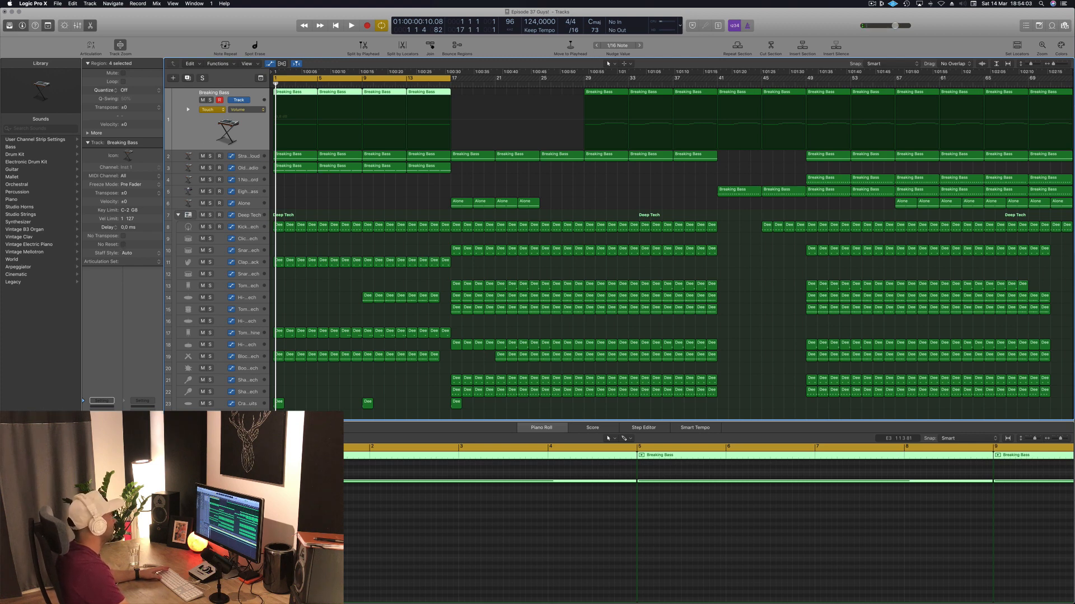
left_click(102, 439)
left_click_drag(636, 116, 693, 111)
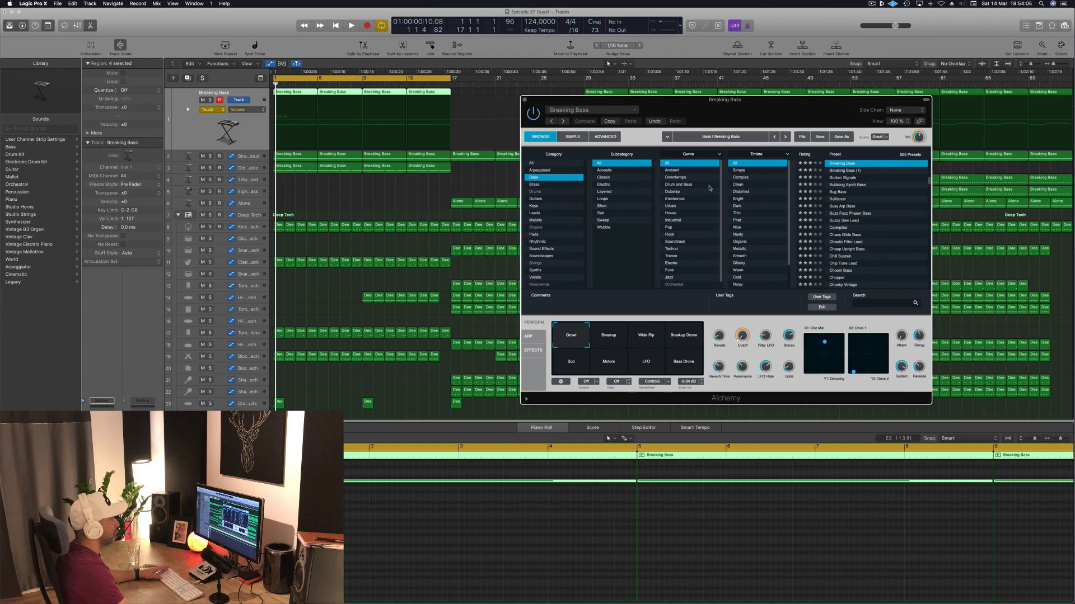
Record a rising Alchemy Cutoff sweep on the Breaking Bass track over the first four bars.
key("space")
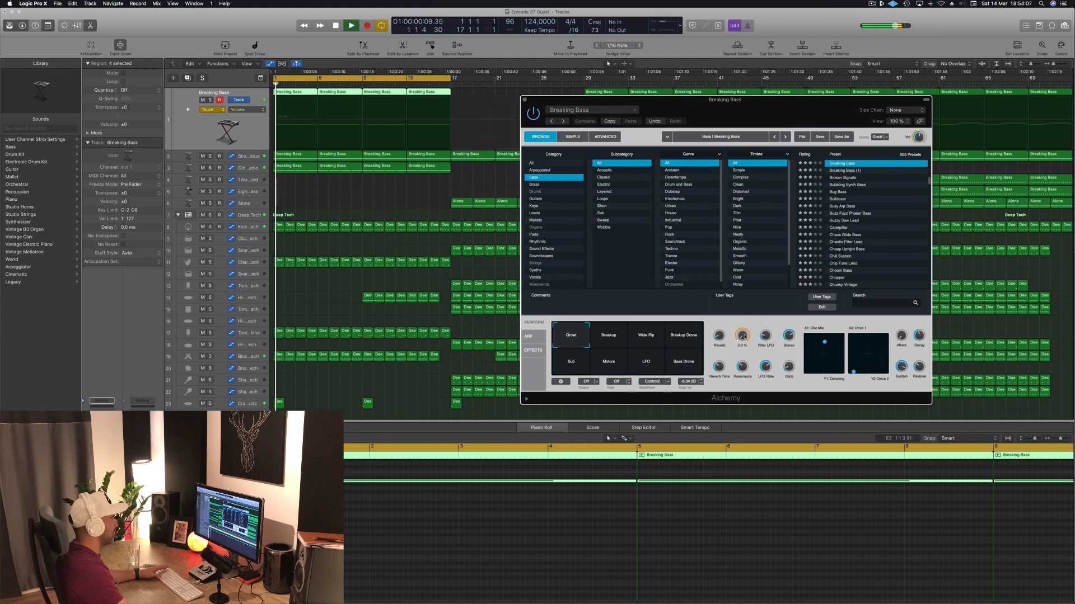
left_click_drag(744, 338, 745, 278)
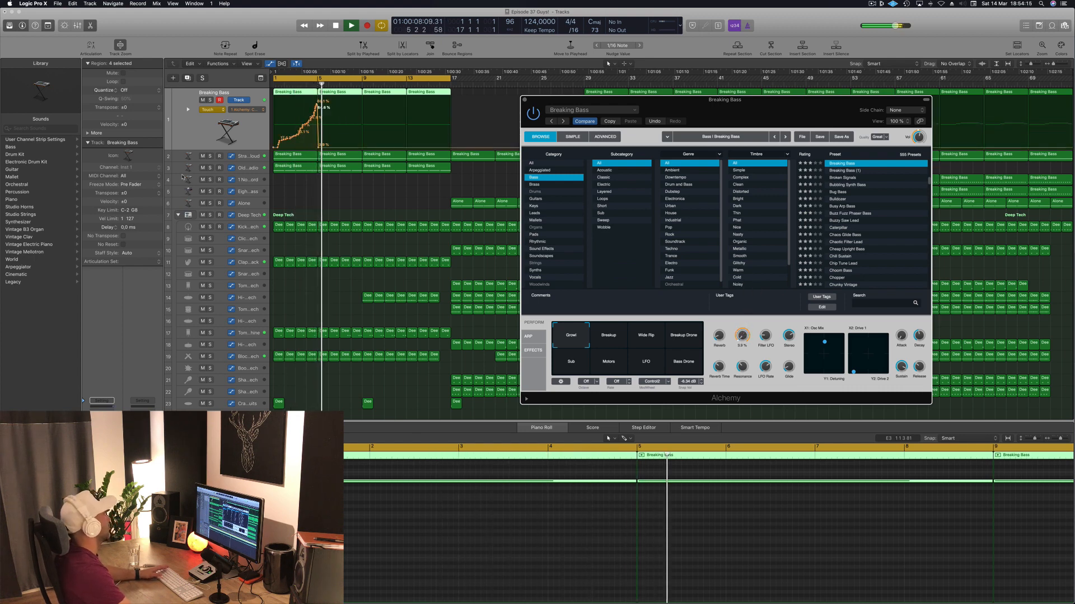
key("space")
Replace the recorded Cutoff sweep with a drawn curve rising through 38.3 % to 69.1 % before dropping at bar 5, with automation in Read.
left_click_drag(319, 146, 274, 146)
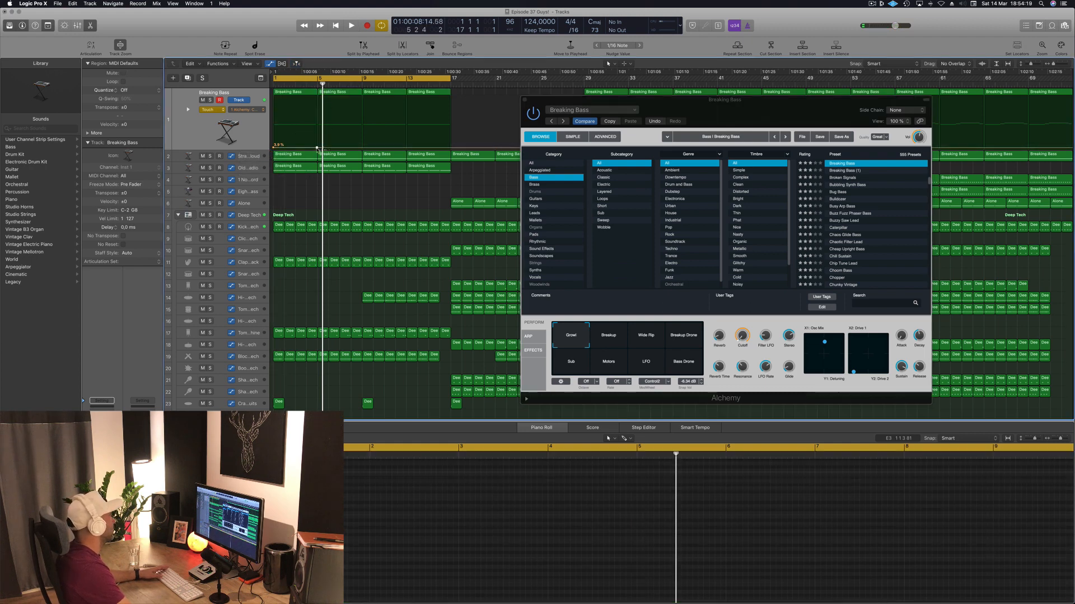
key("space")
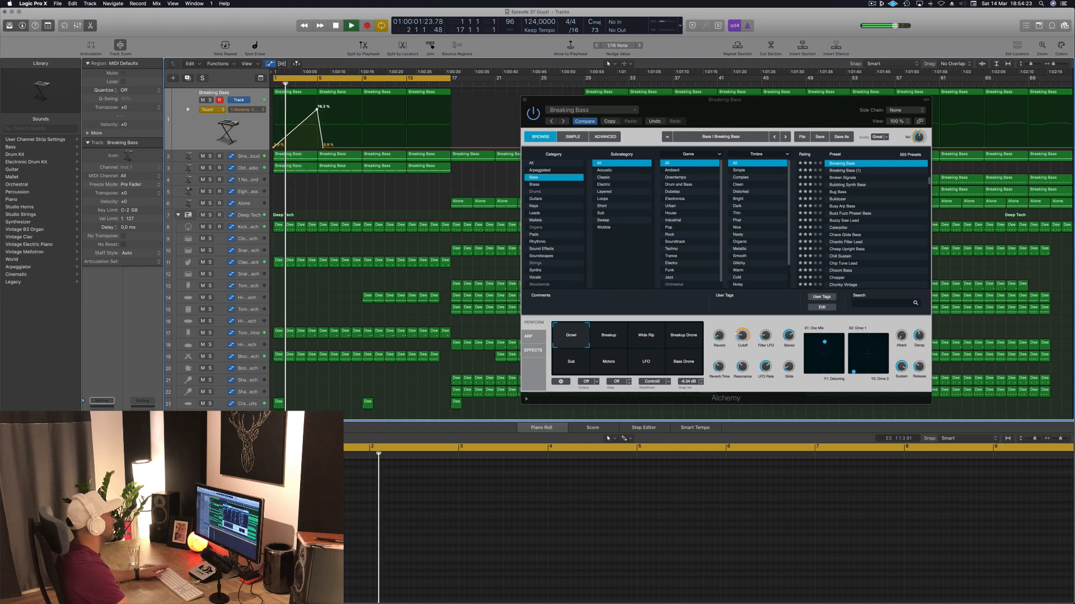
left_click(211, 110)
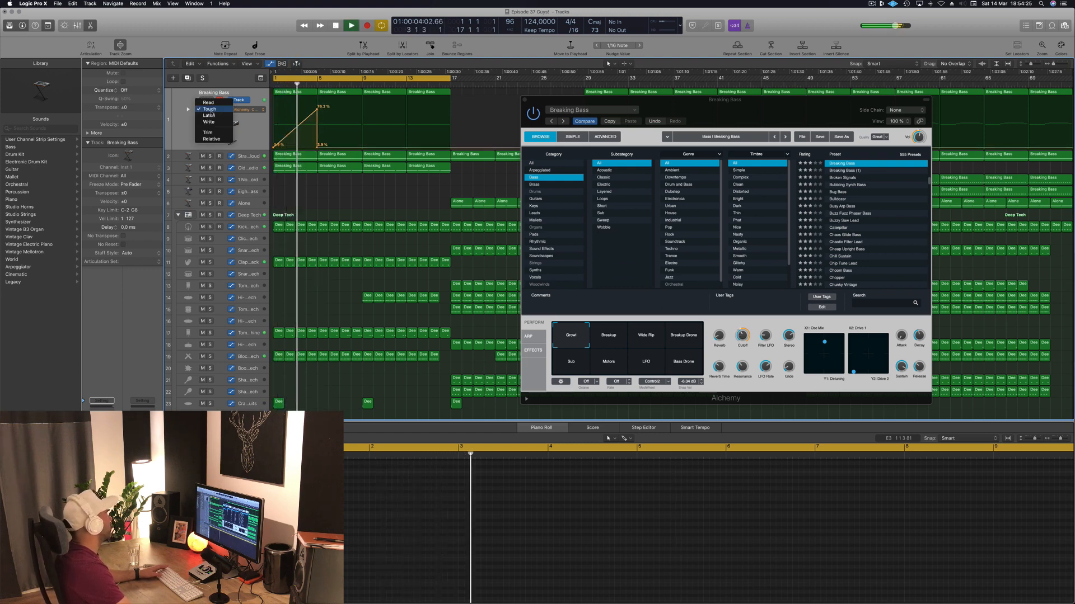
left_click(210, 108)
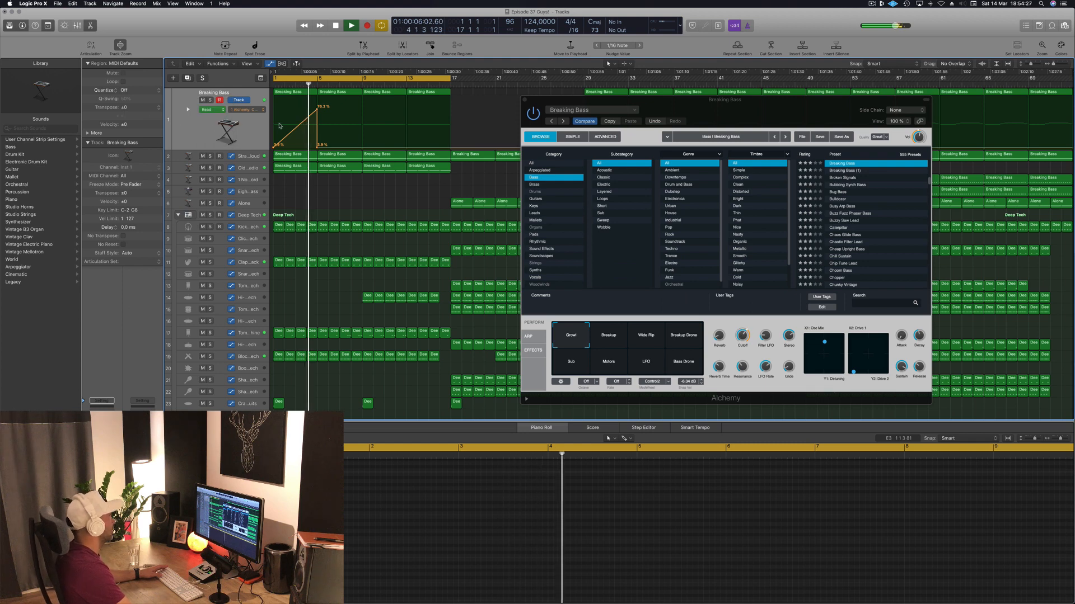
left_click_drag(304, 120, 304, 124)
key("space")
key("space")
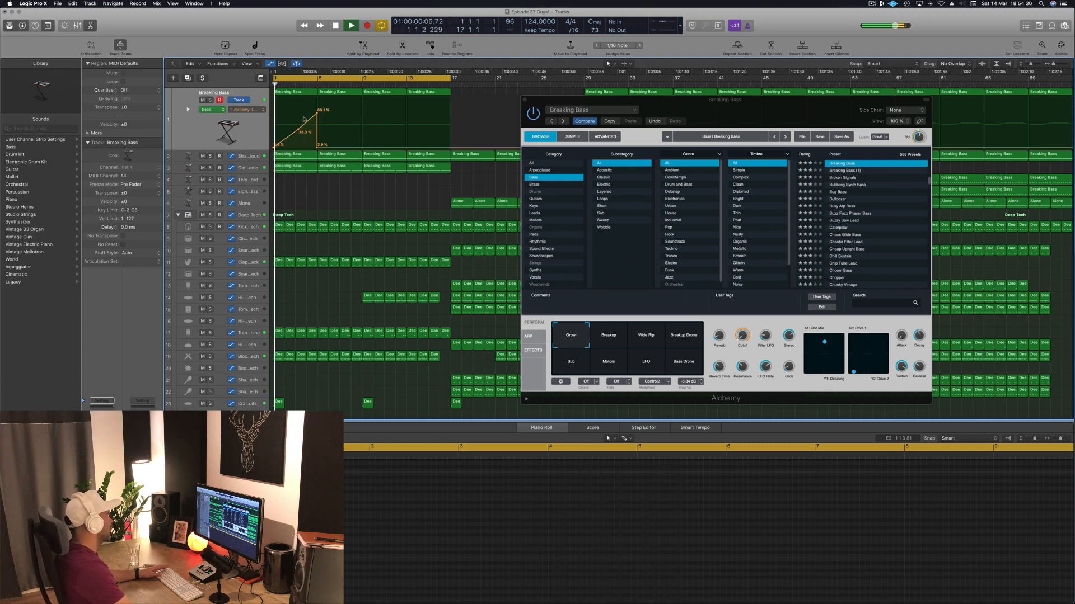
Add a second Cutoff ramp on the Breaking Bass track from bar 9 up to 72.3 % at bar 13, moving Alchemy clear of the regions.
left_click(259, 131)
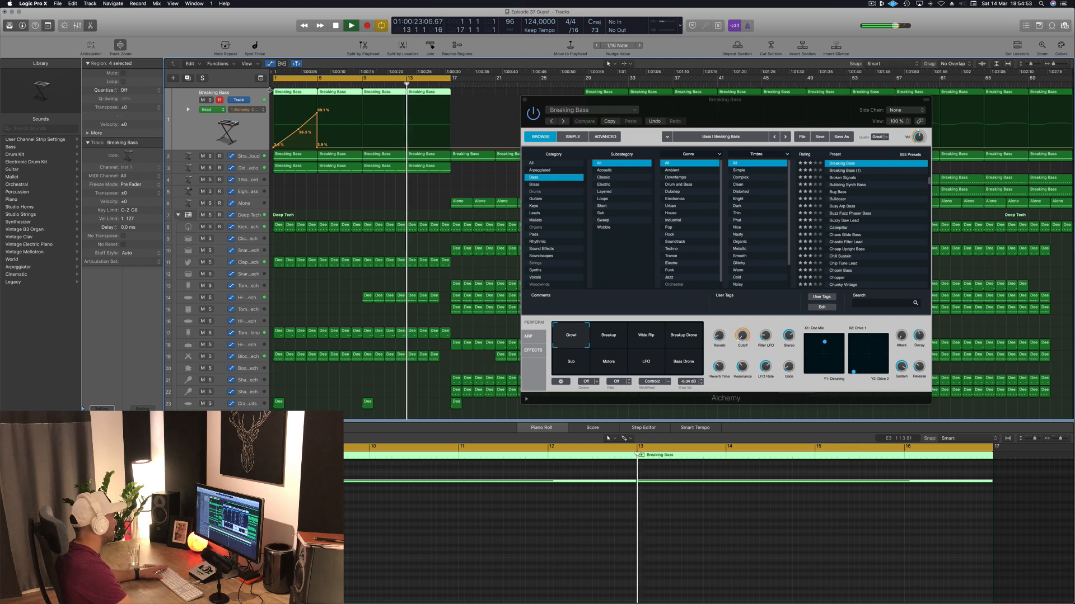
key("Return")
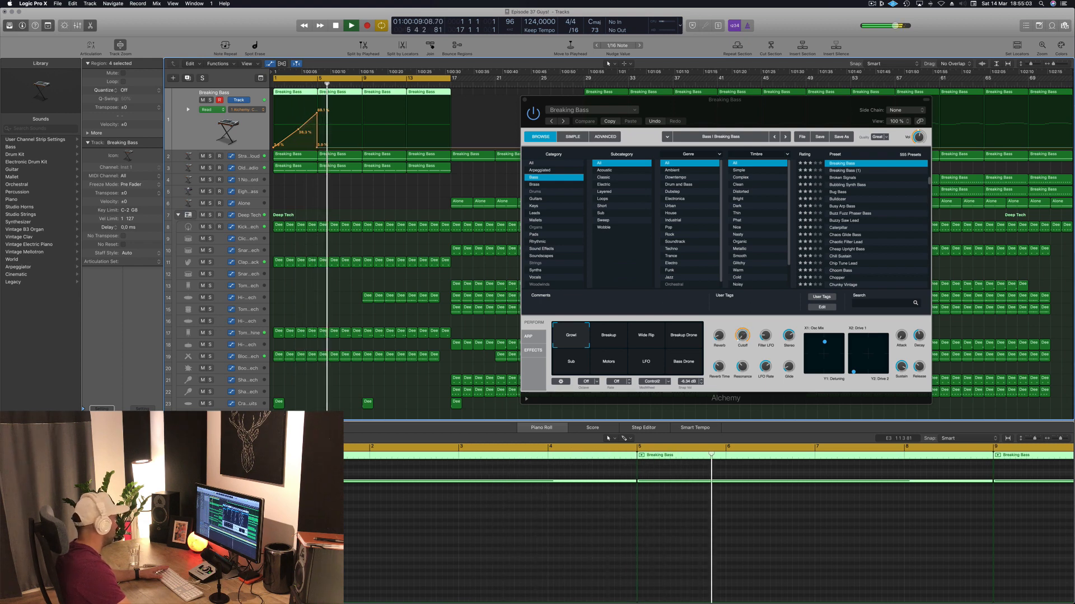
key("Return")
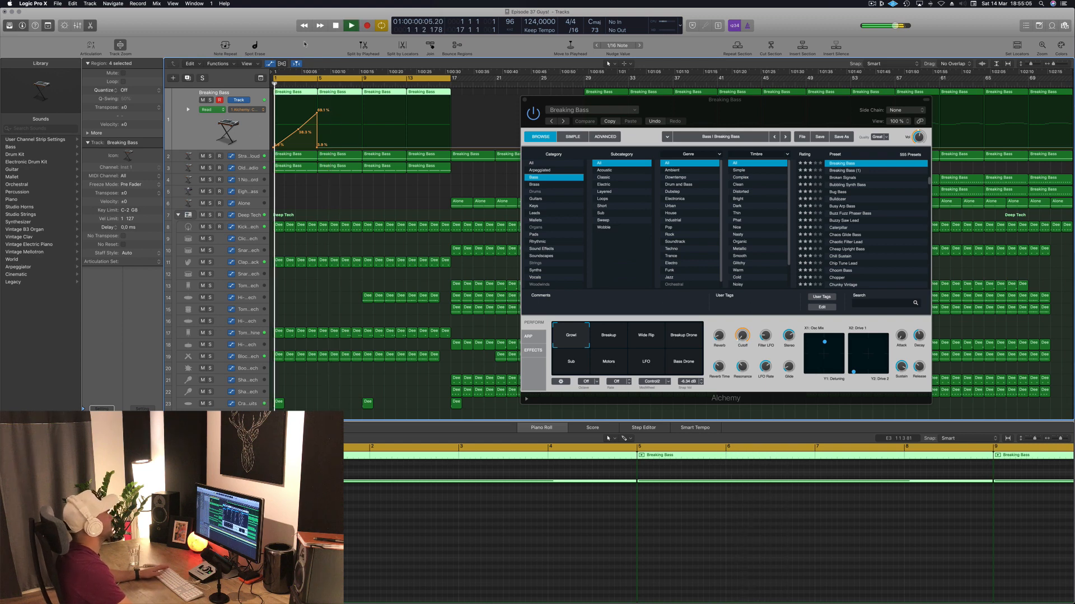
left_click_drag(636, 121, 772, 118)
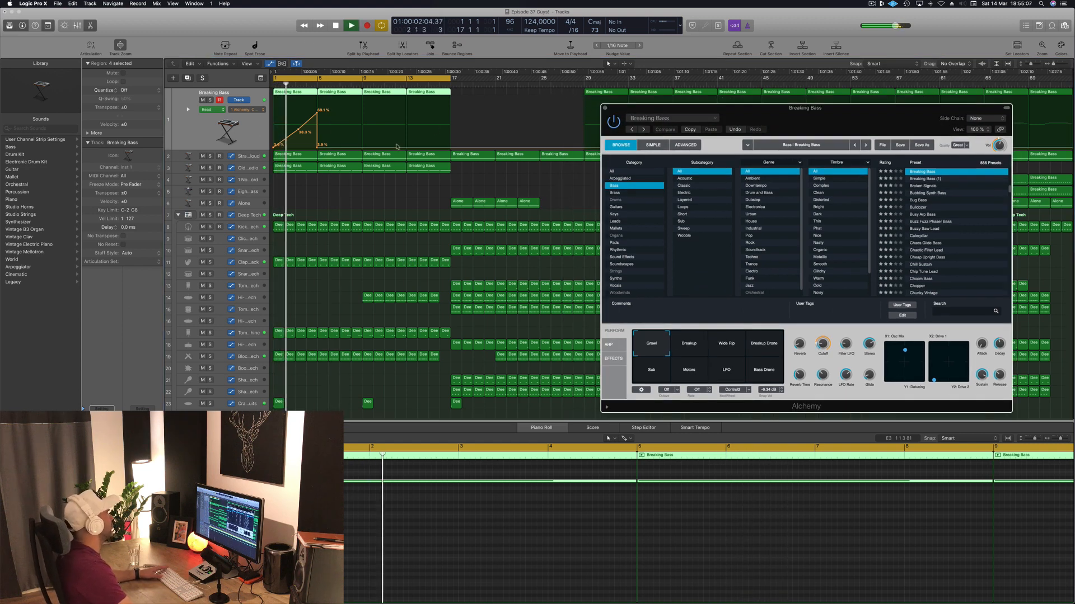
left_click(361, 149)
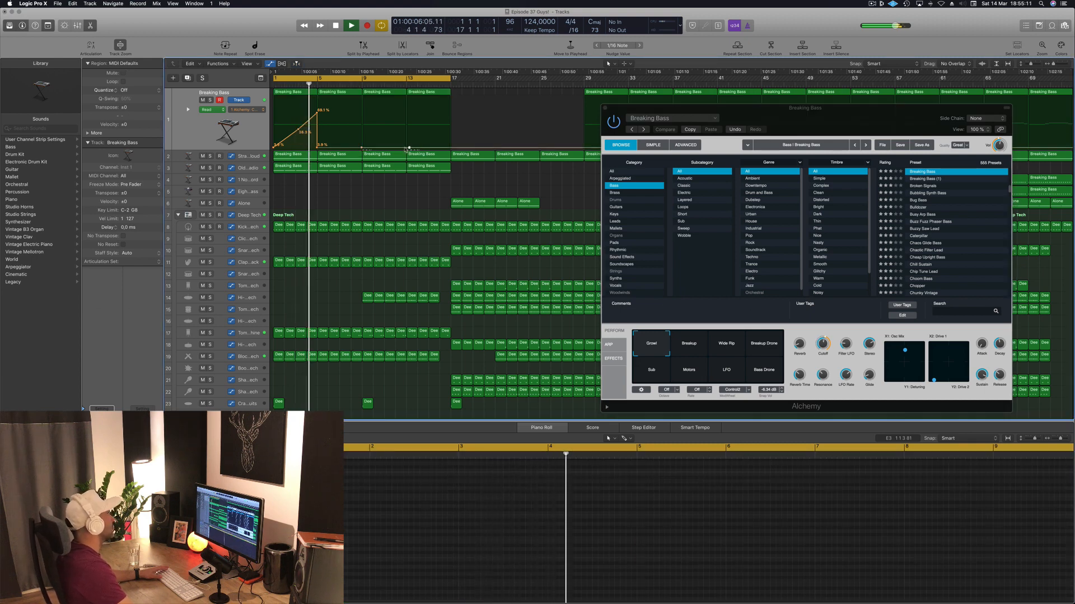
left_click_drag(404, 148, 318, 151)
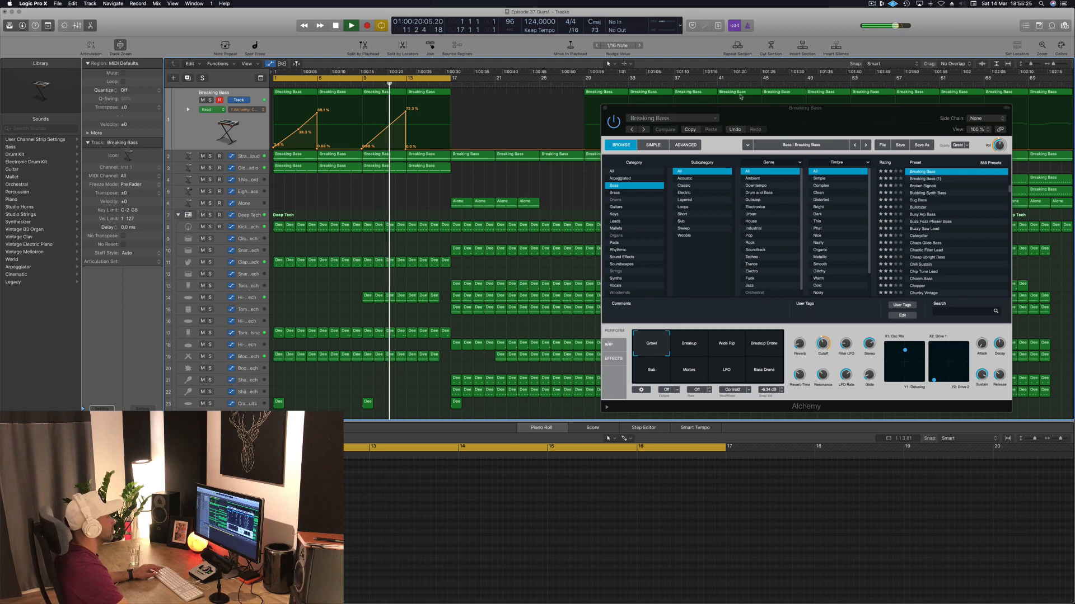
left_click_drag(738, 119, 939, 130)
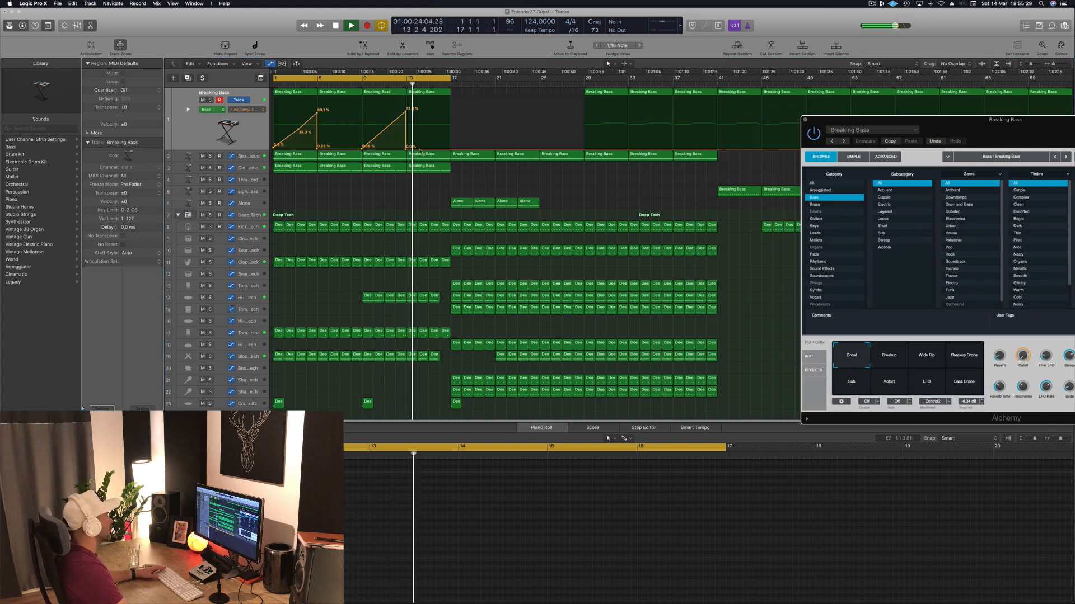
Reshape the Breaking Bass Cutoff curve to fall gradually from 72.3 % at bar 13 to 0.0 % at bar 17, and play from bar 9.
left_click(449, 149)
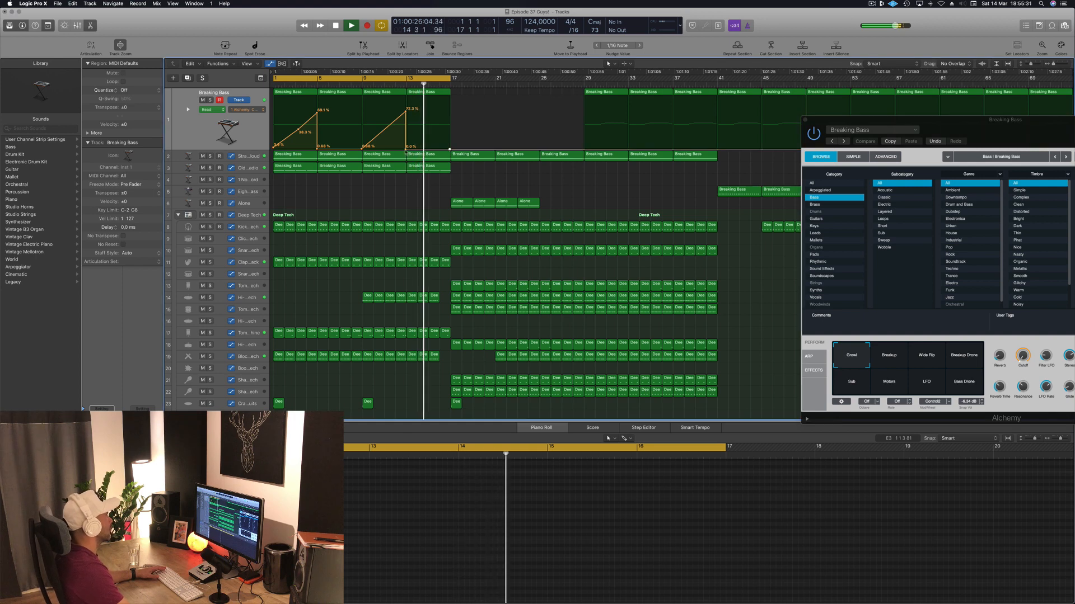
left_click(405, 146)
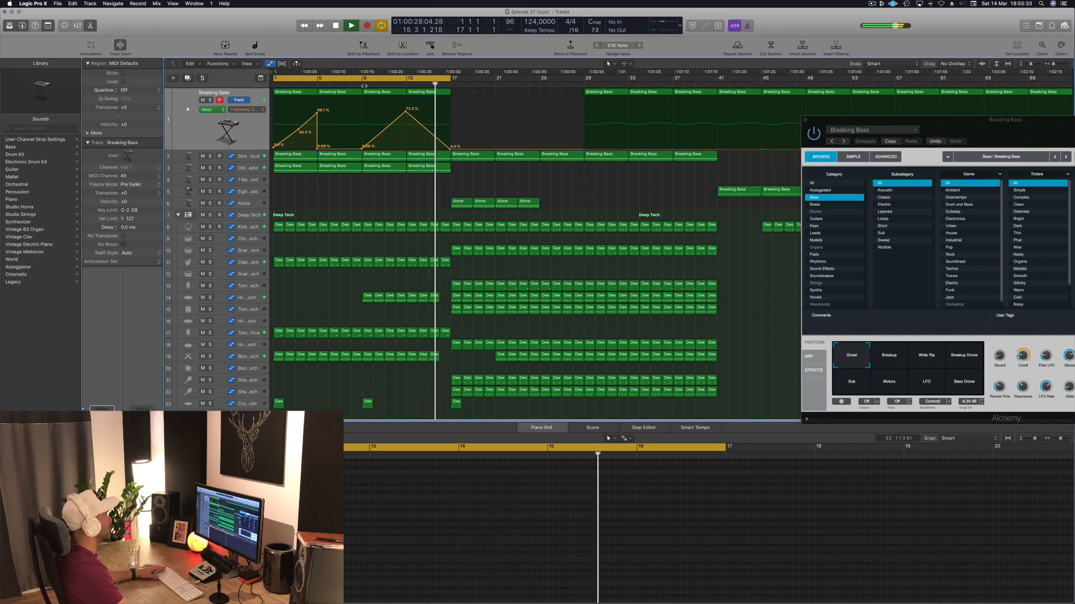
left_click(363, 85)
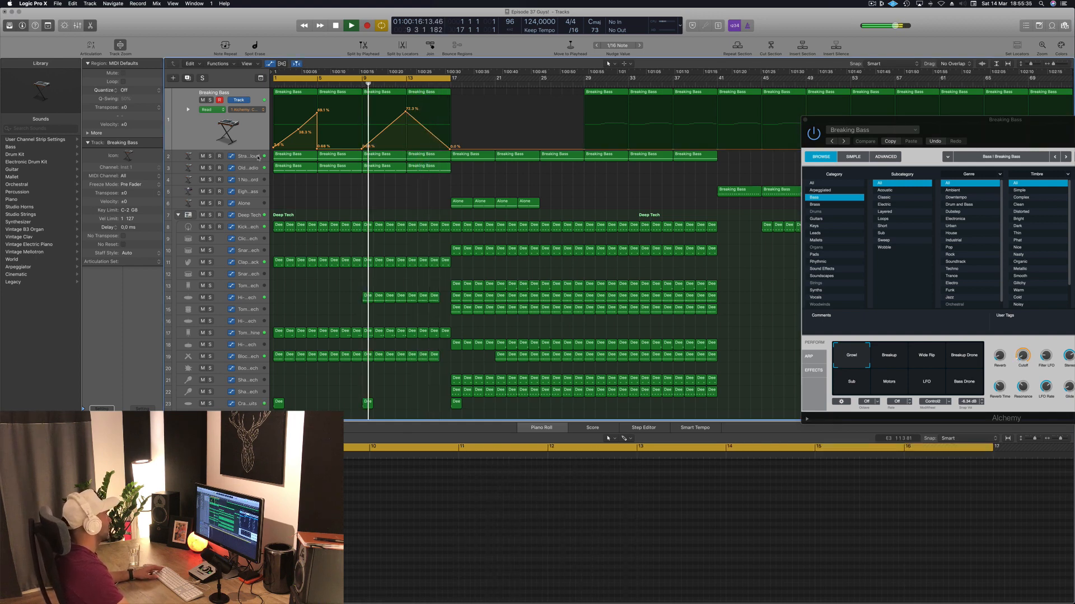
Audition the Strange Voice Cloud track on its own and check the Old Time Radio track.
left_click(258, 157)
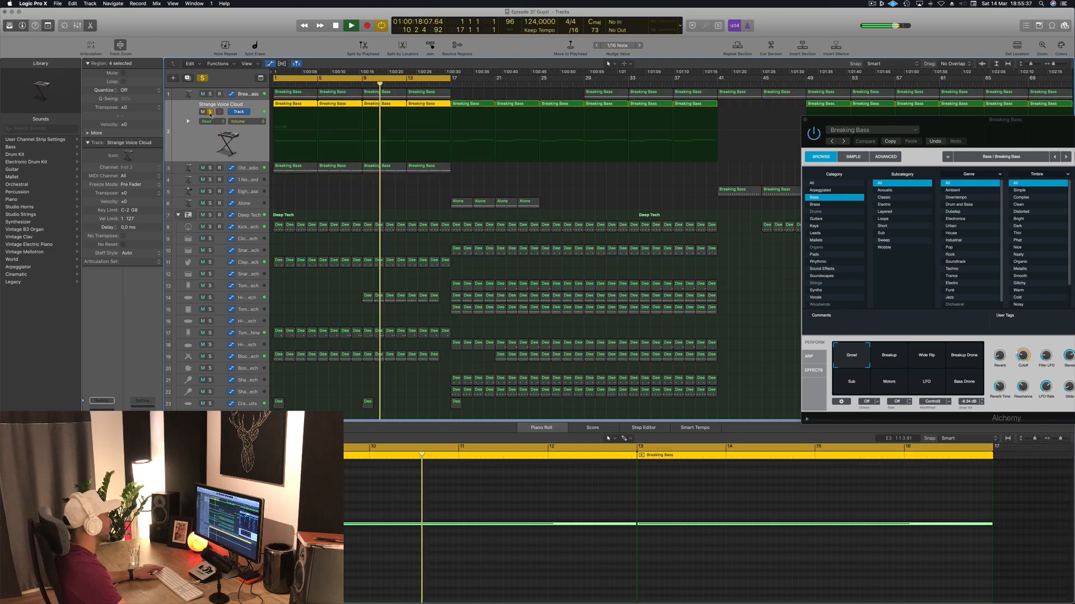
left_click(260, 166)
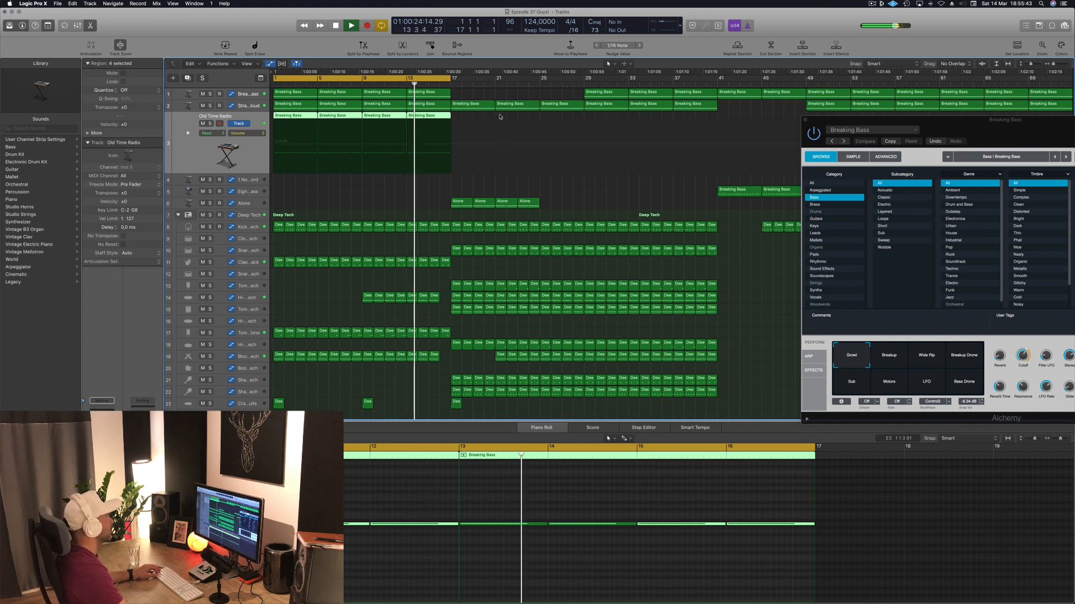
Clear the Strange Voice Cloud regions from bar 17 and copy the intro regions of the first three tracks to bars 17–33.
left_click(478, 102)
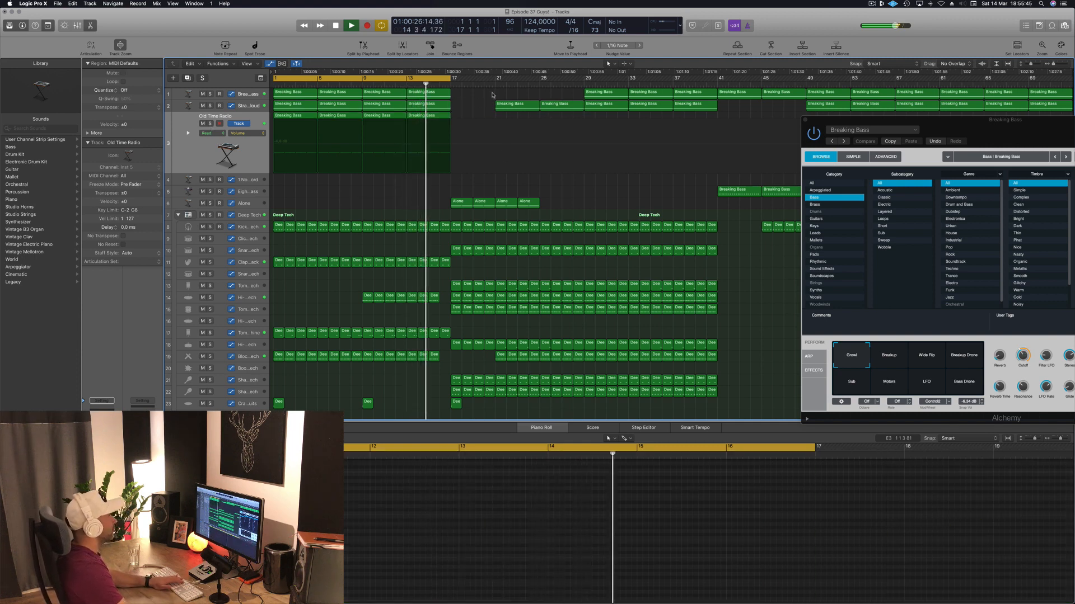
left_click_drag(488, 106, 599, 96)
key("Delete")
left_click_drag(468, 99, 619, 80)
Set the cycle range to bars 17–33 over the copied regions and play it.
left_click(453, 81)
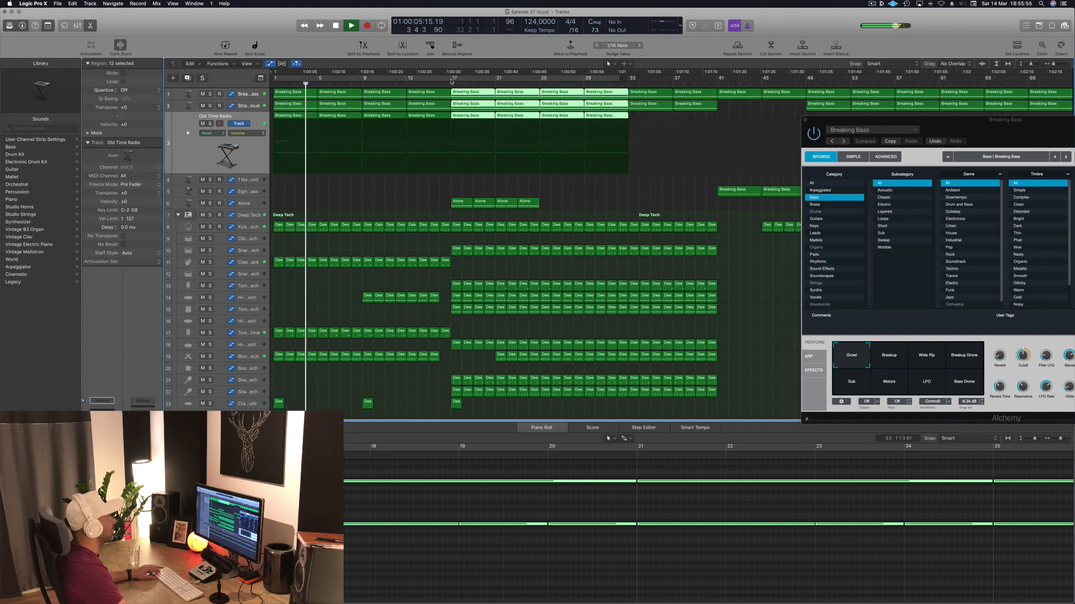
left_click_drag(452, 81, 593, 90)
left_click_drag(622, 92, 627, 91)
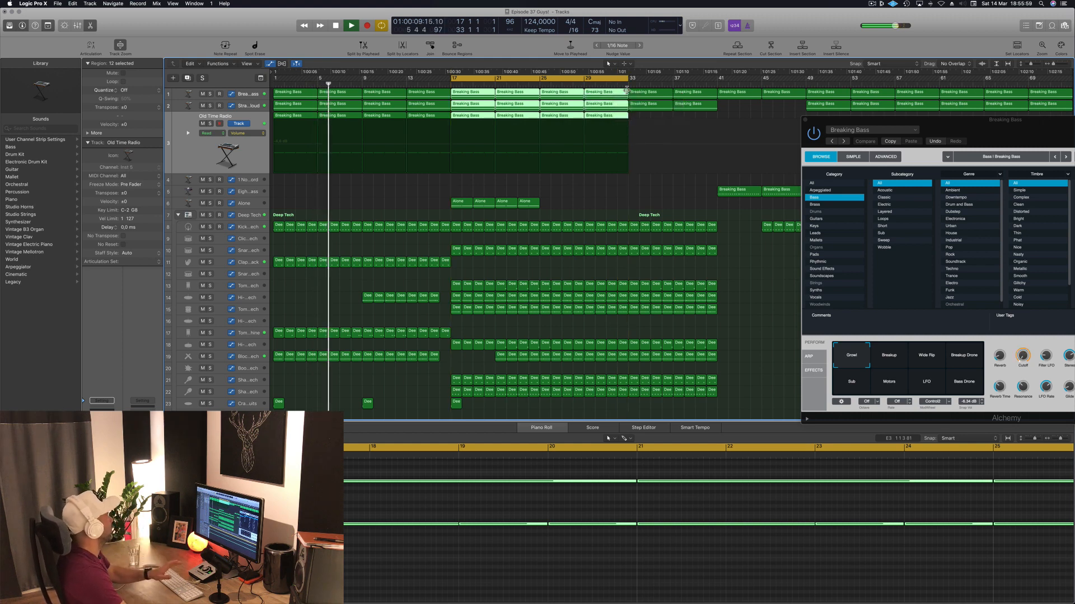
key("space")
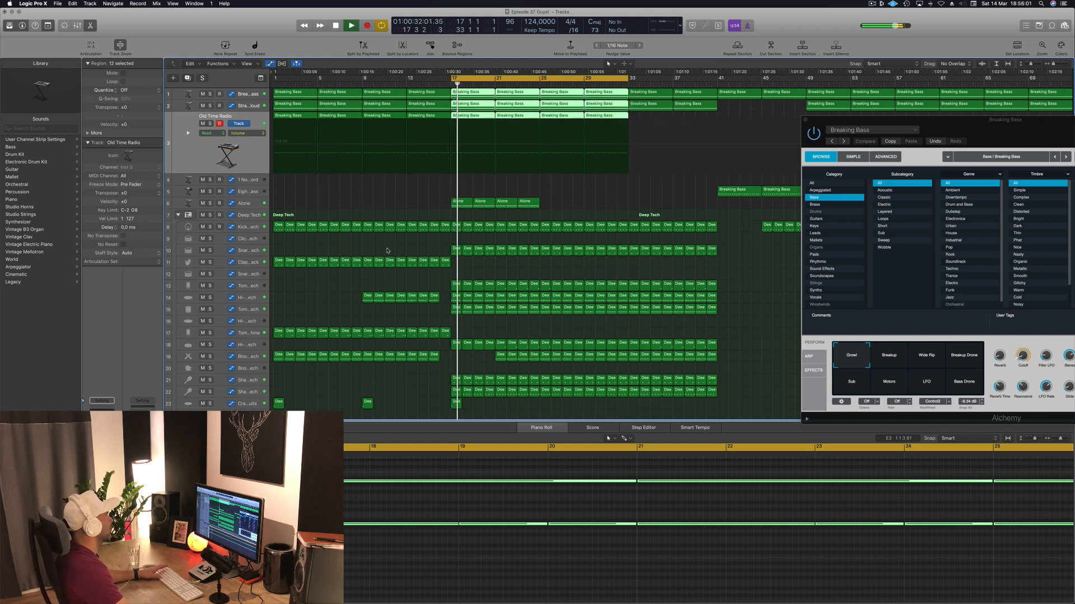
Delete the Alone regions starting at bar 17, close the Alchemy window and restart playback from bar 17.
left_click_drag(411, 199, 541, 204)
key("Delete")
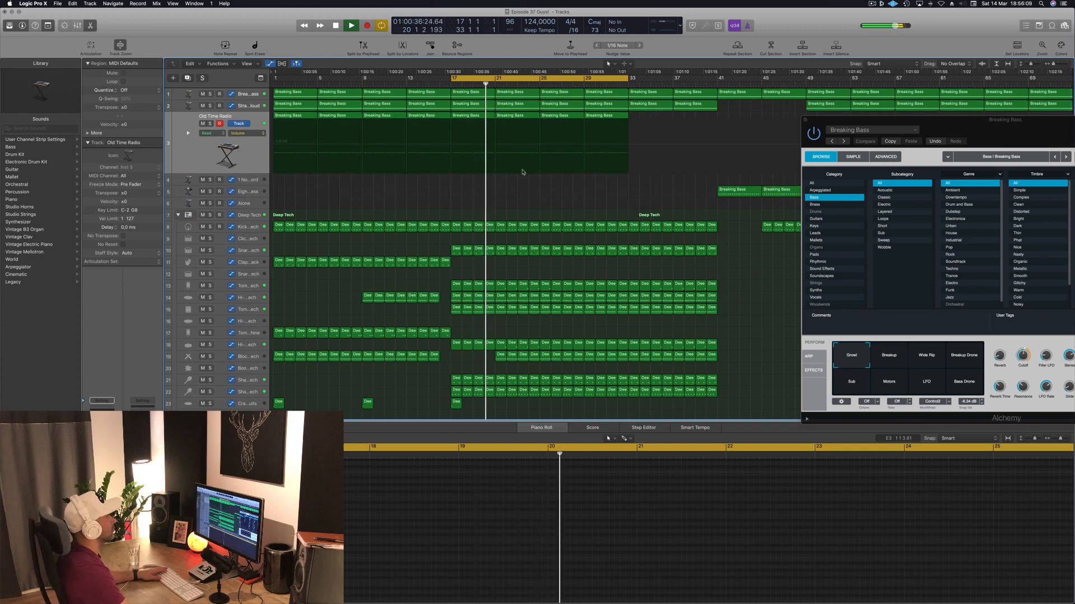
left_click_drag(823, 122, 560, 183)
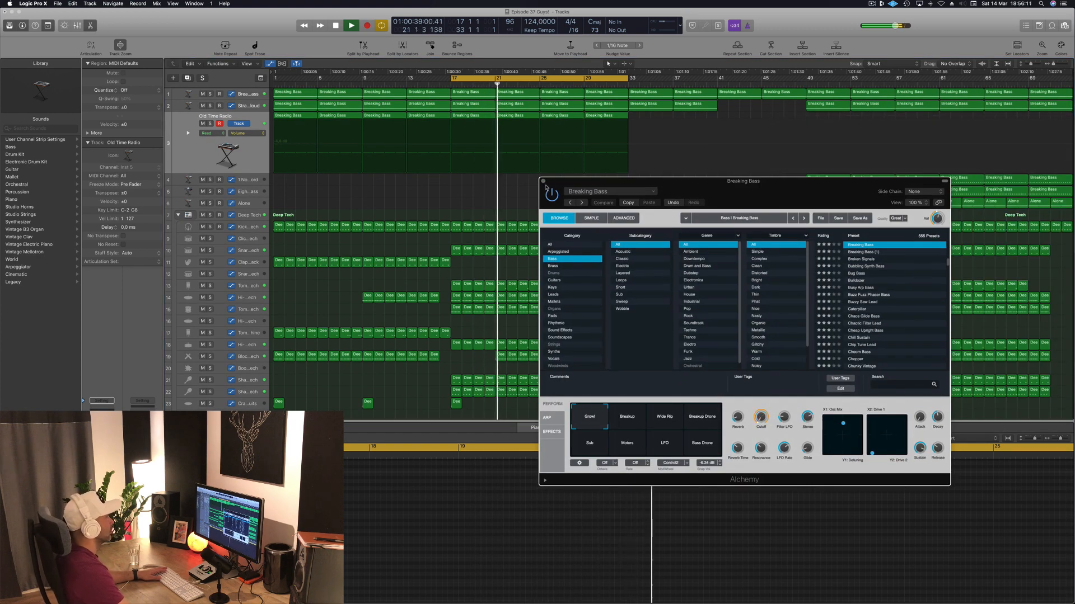
left_click(543, 181)
key("space")
key("space")
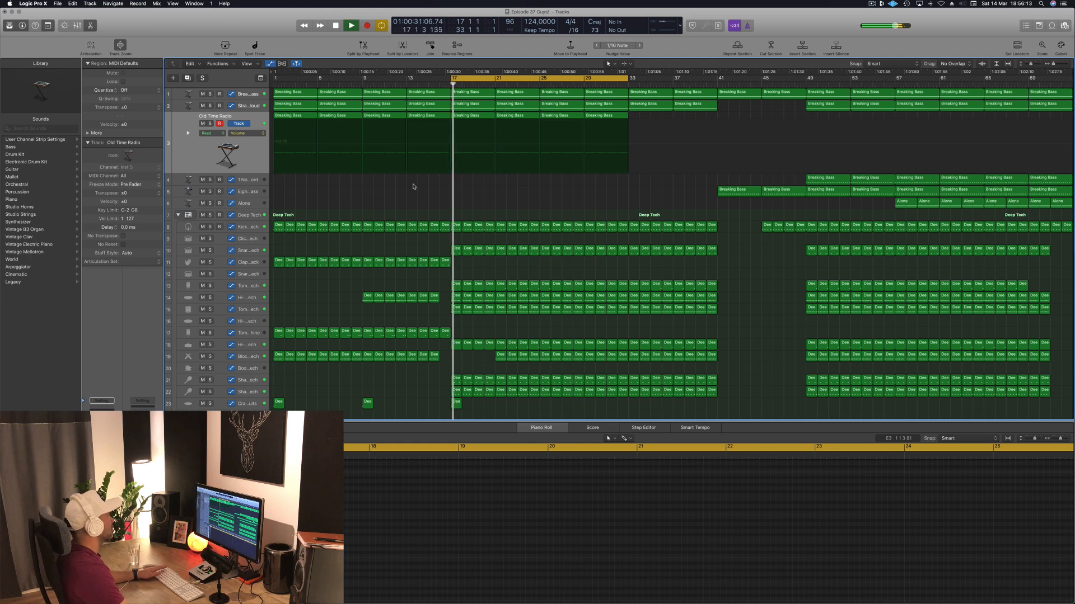
Try removing the Block track's regions from bar 21 to bar 25, and undo the deletion.
scroll(418, 162, "down", 2)
scroll(419, 161, "down", 1)
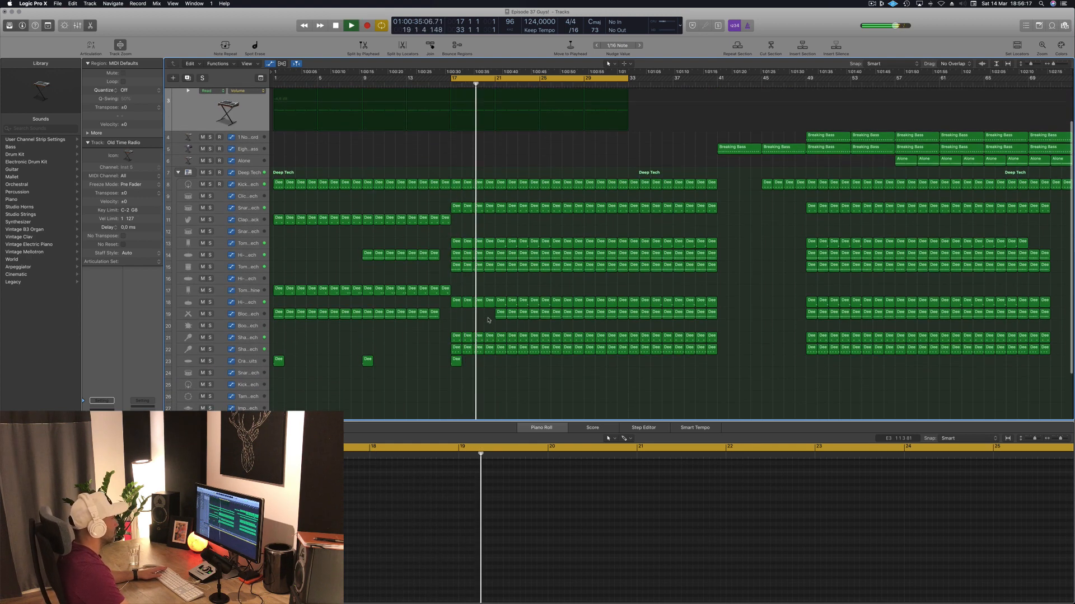
left_click_drag(487, 327, 532, 327)
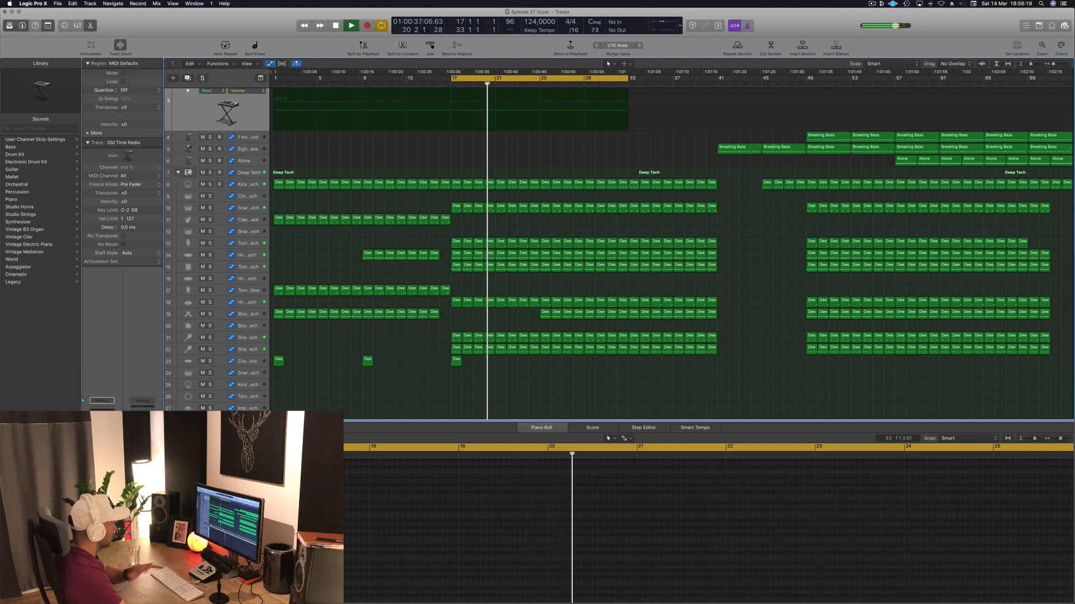
key("Delete")
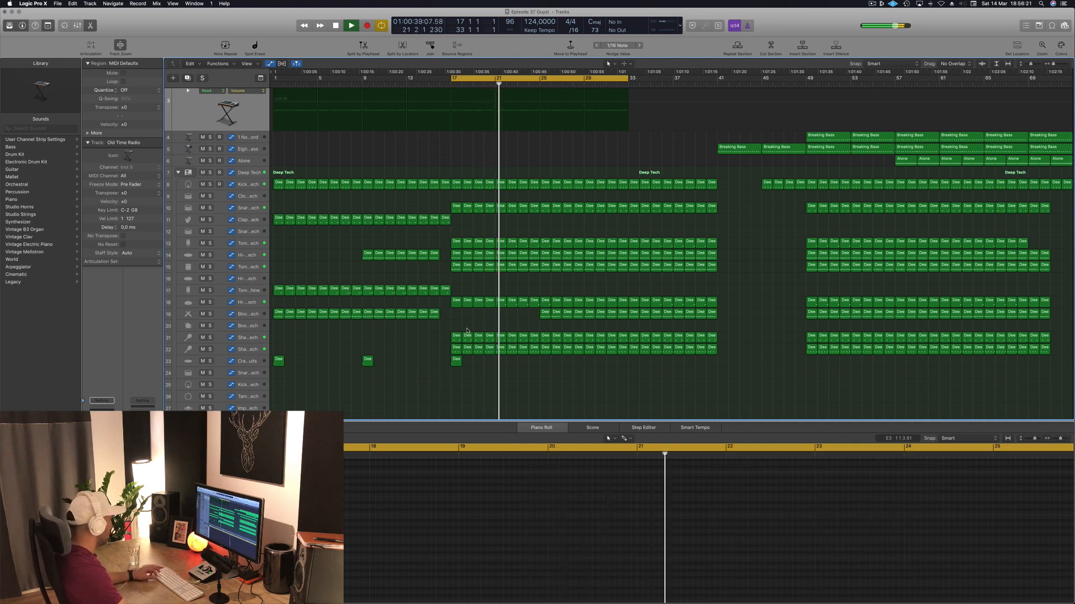
key("super+z")
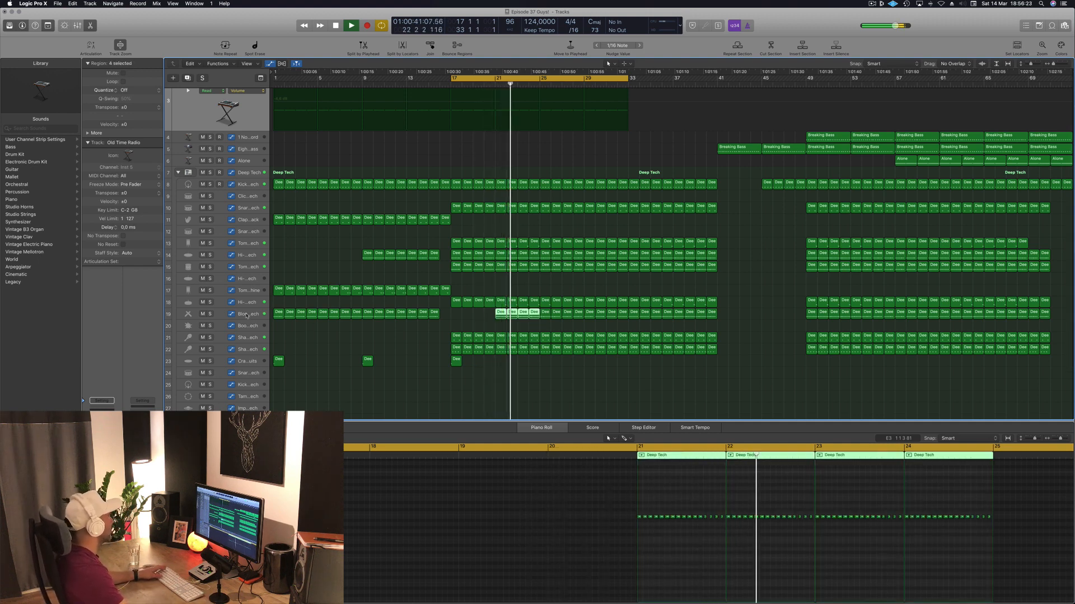
Draw a Low Cut Freq peak on the Block track from 20 Hz at bar 21 through 2700 Hz to 20 Hz at bar 29, and save.
left_click(247, 314)
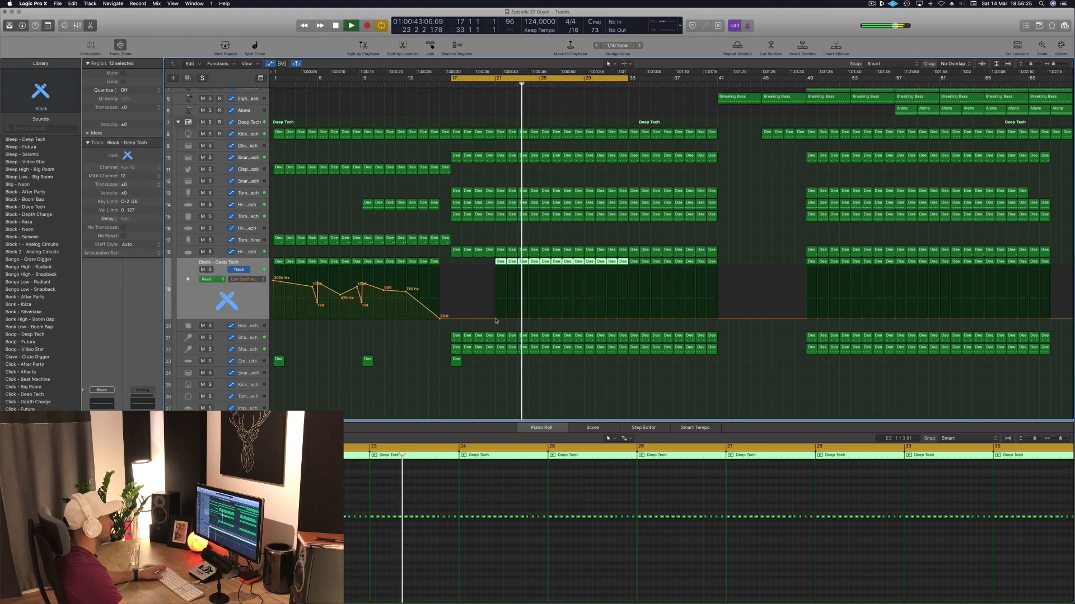
left_click(495, 318)
left_click(594, 319)
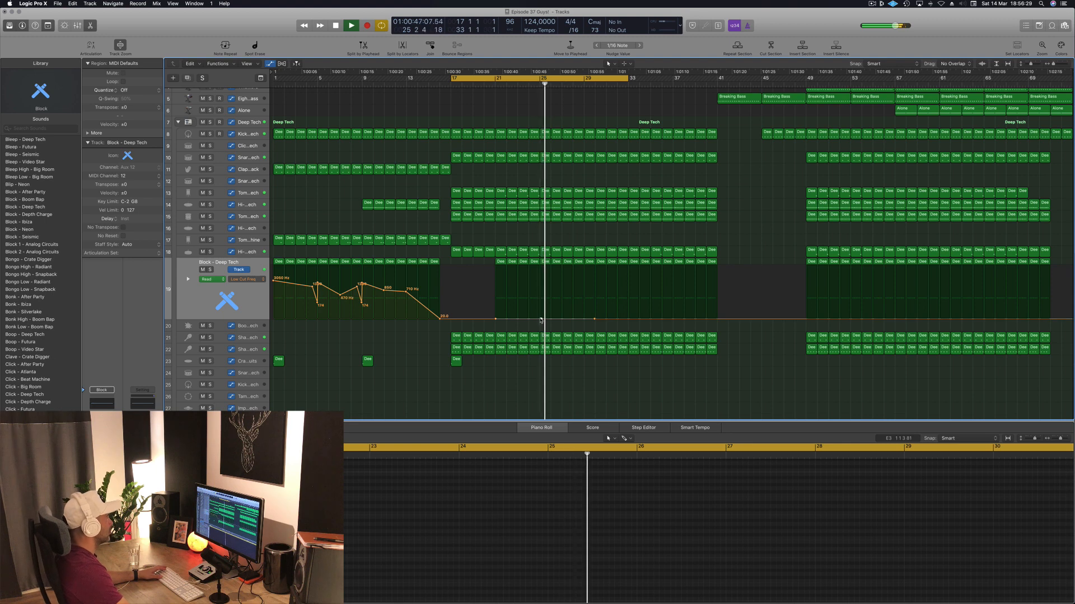
left_click_drag(541, 319, 538, 284)
key("Return")
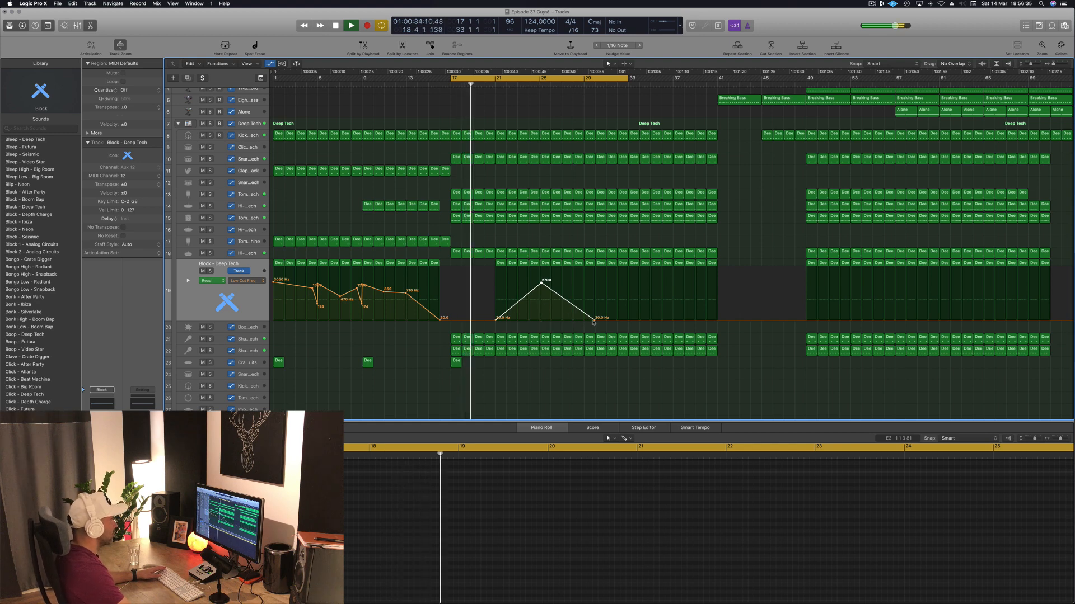
left_click_drag(592, 320, 583, 320)
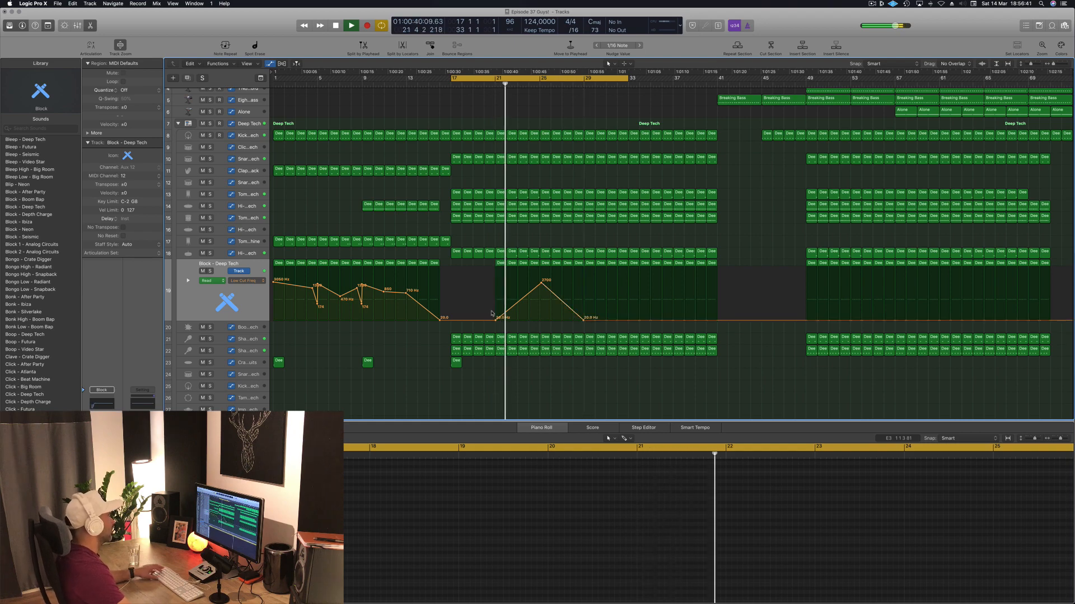
key("super+s")
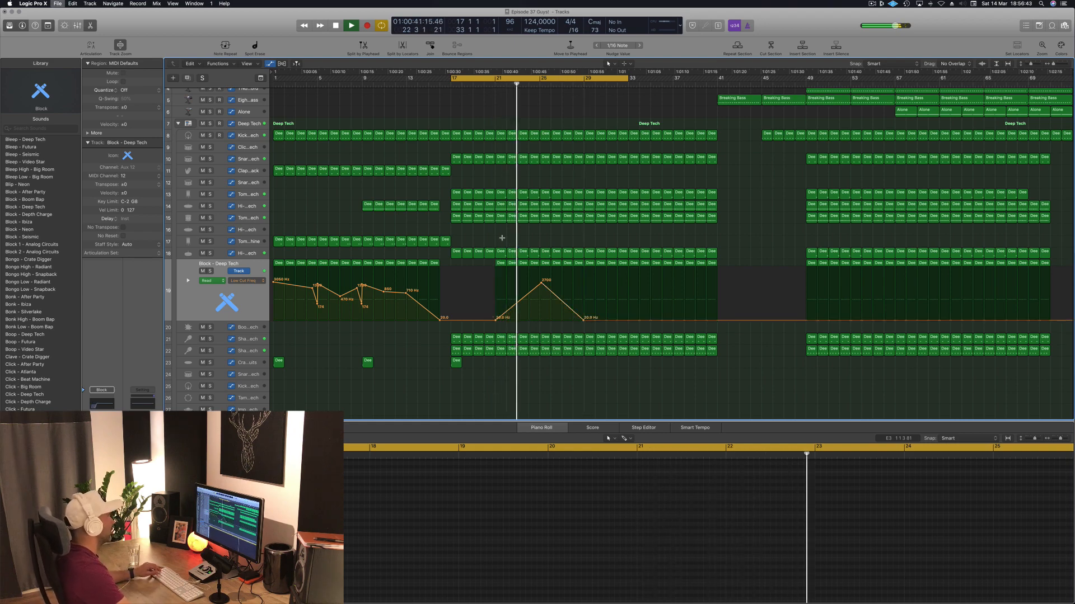
Extend the project end beyond bar 97 and fit more of the arrangement into the timeline.
scroll(560, 213, "up", 3)
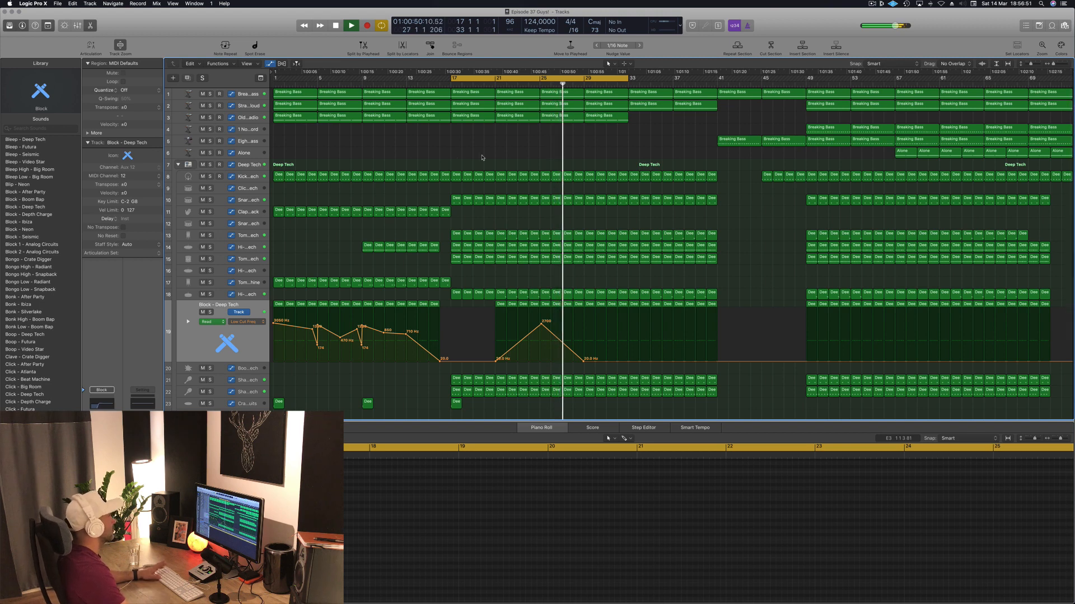
key("space")
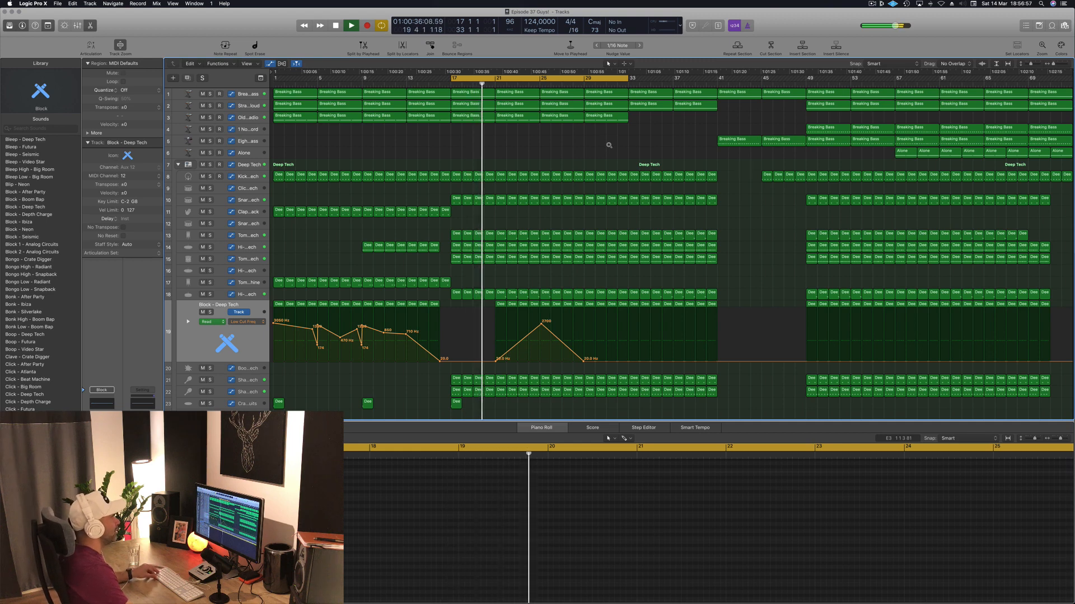
scroll(732, 148, "right", 1)
left_click_drag(1029, 64, 1029, 66)
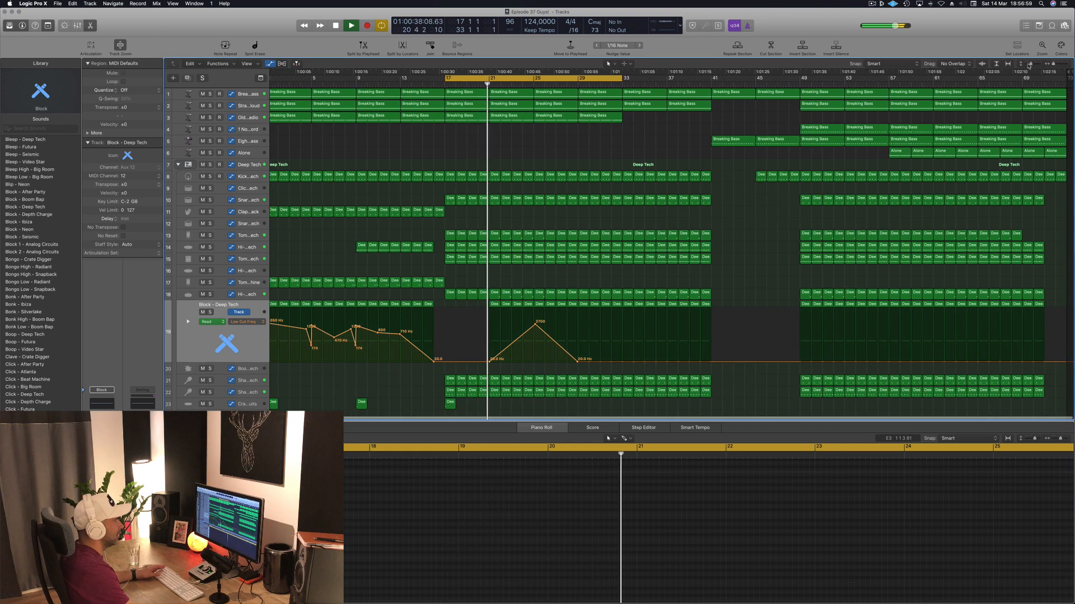
scroll(1067, 73, "right", 2)
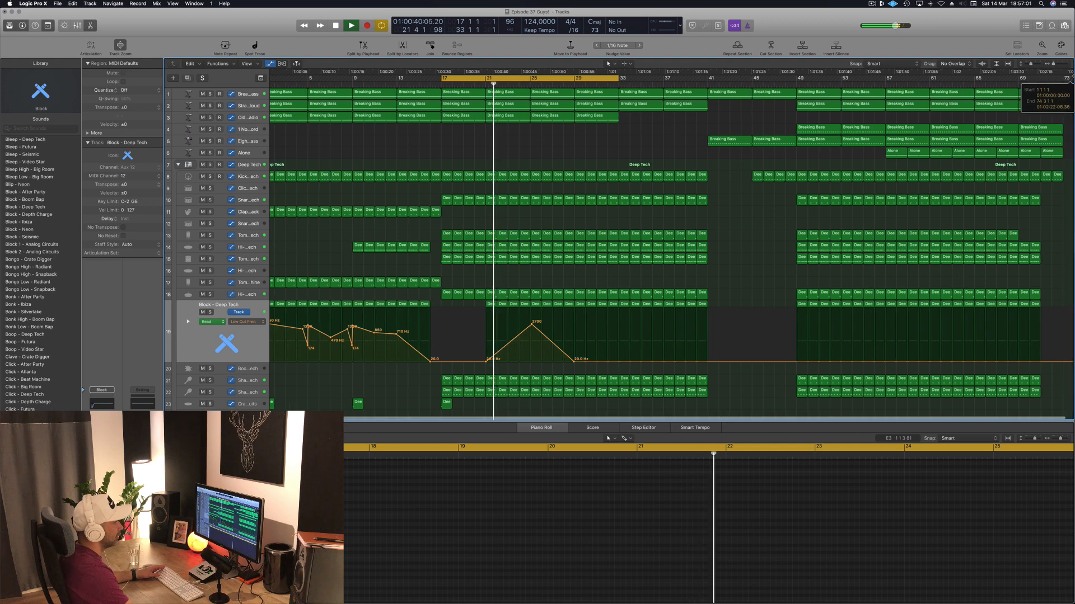
scroll(1066, 73, "right", 8)
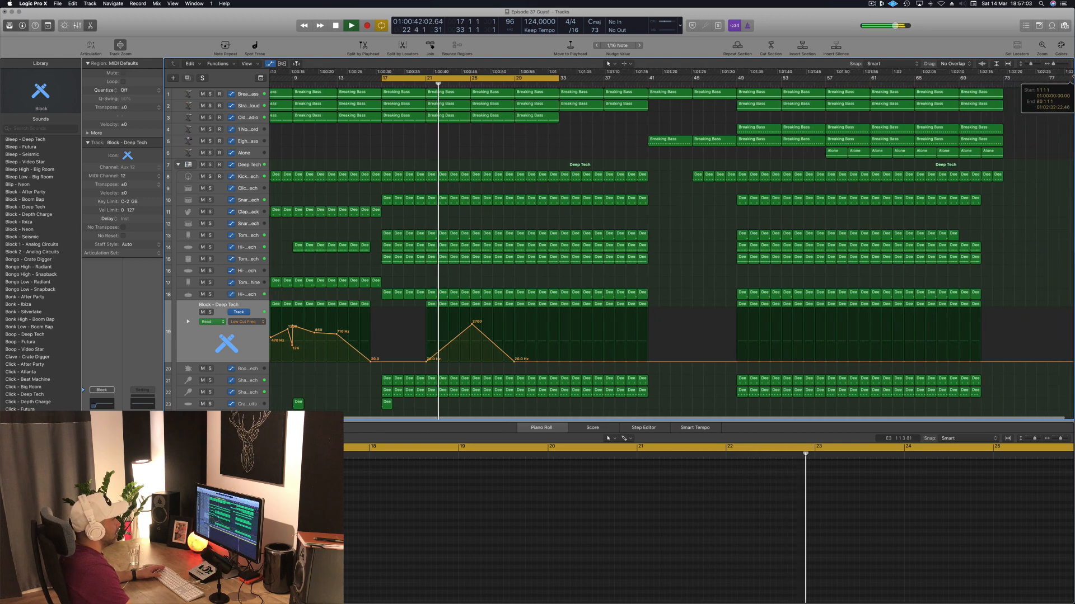
scroll(1067, 73, "right", 9)
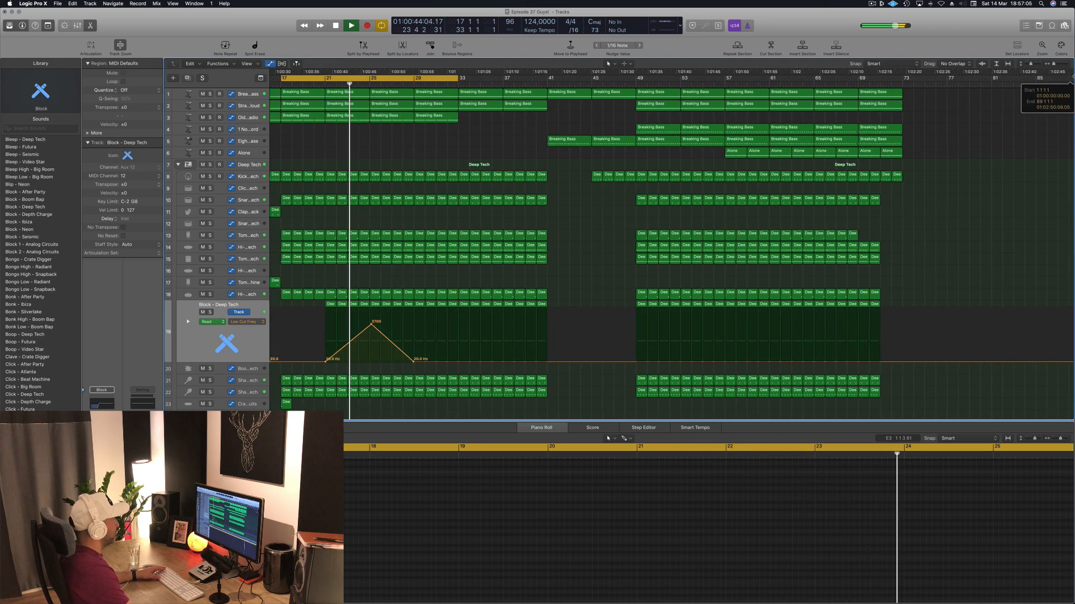
scroll(1067, 78, "right", 7)
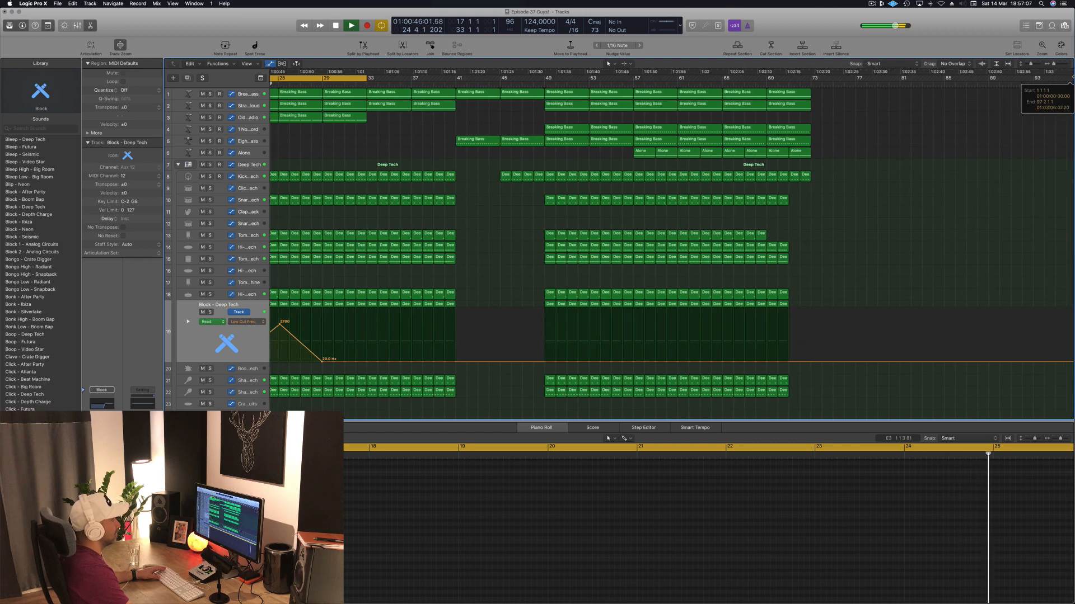
scroll(524, 171, "left", 8)
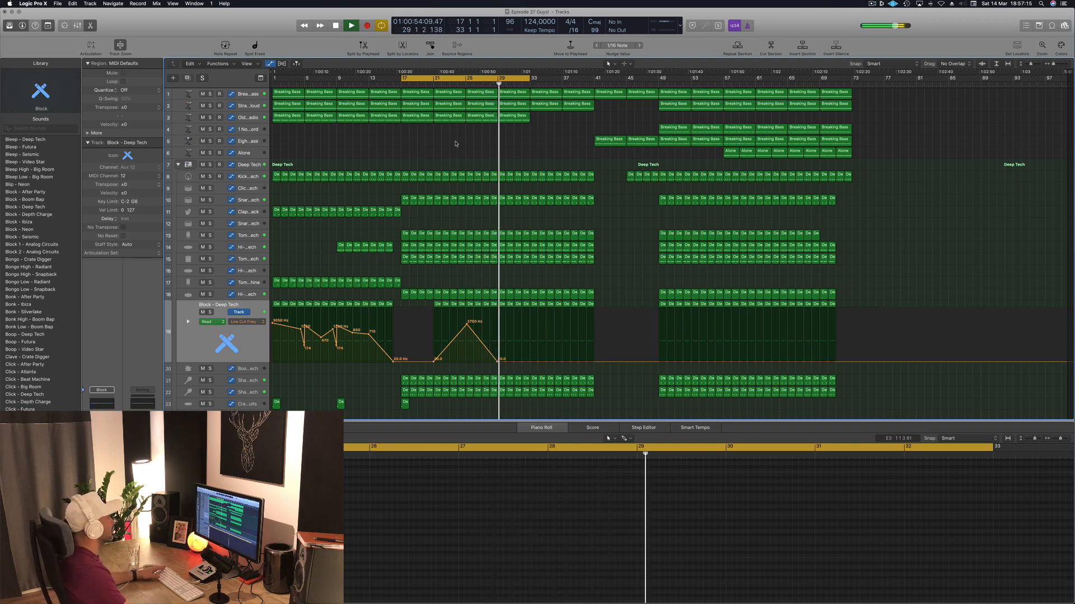
Make the copied Cutoff curve on the Breaking Bass track drop straight down from its 72.3 % peak at bar 29.
left_click(248, 94)
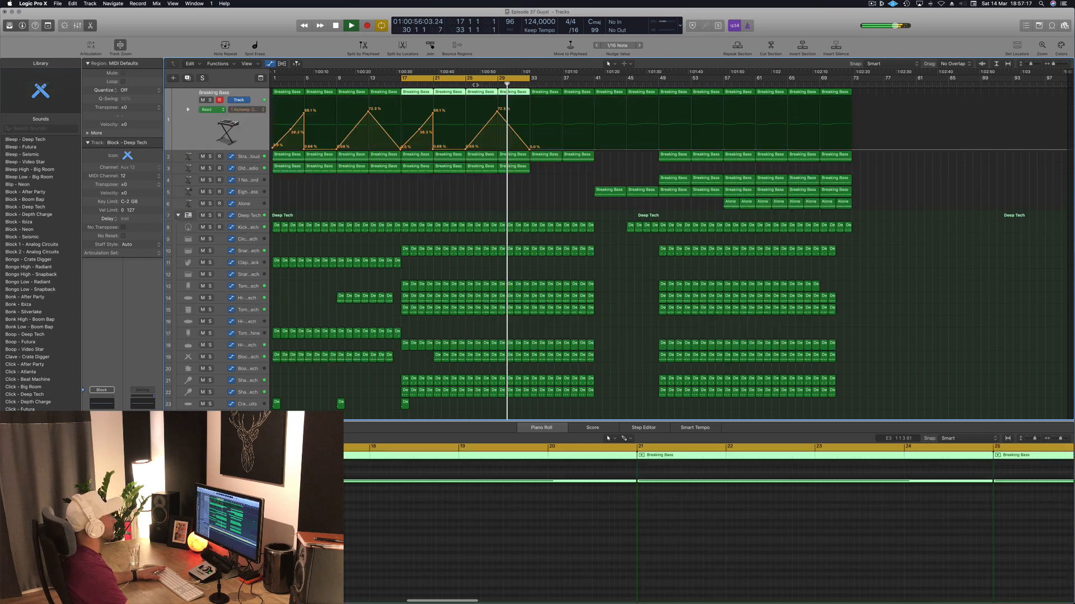
left_click_drag(501, 118, 494, 149)
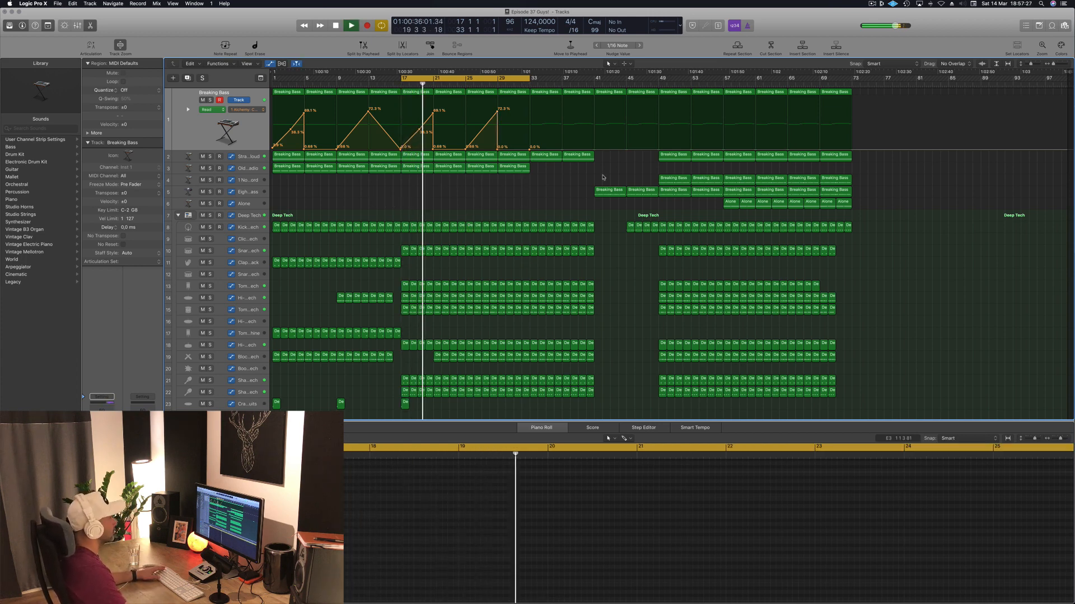
Try a copy of a 1 Note Chord region at bar 25, and delete the copy.
left_click(673, 180)
left_click_drag(673, 182, 481, 180)
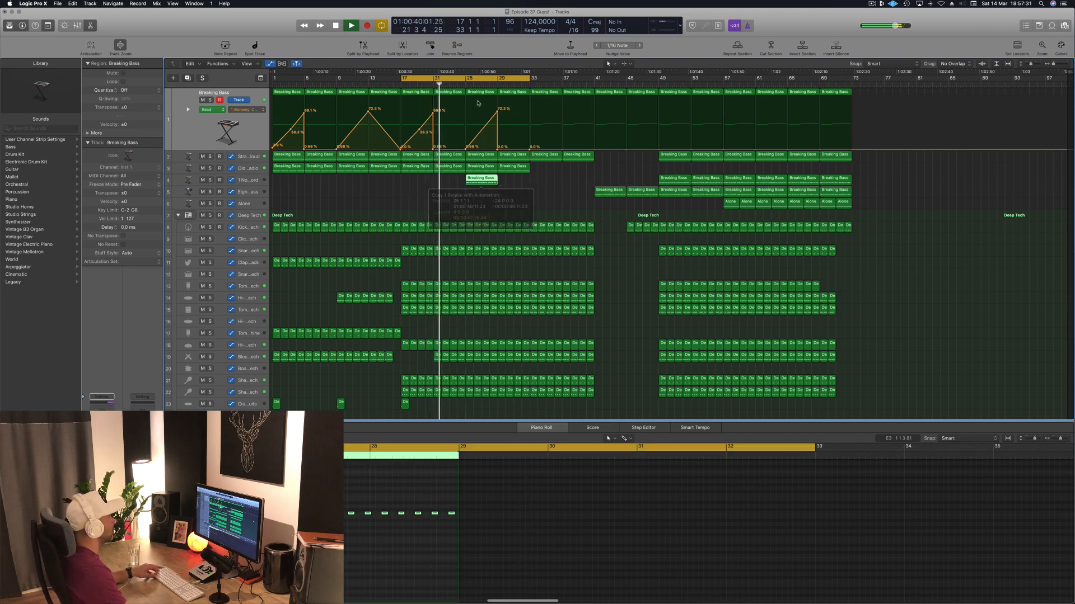
left_click(238, 180)
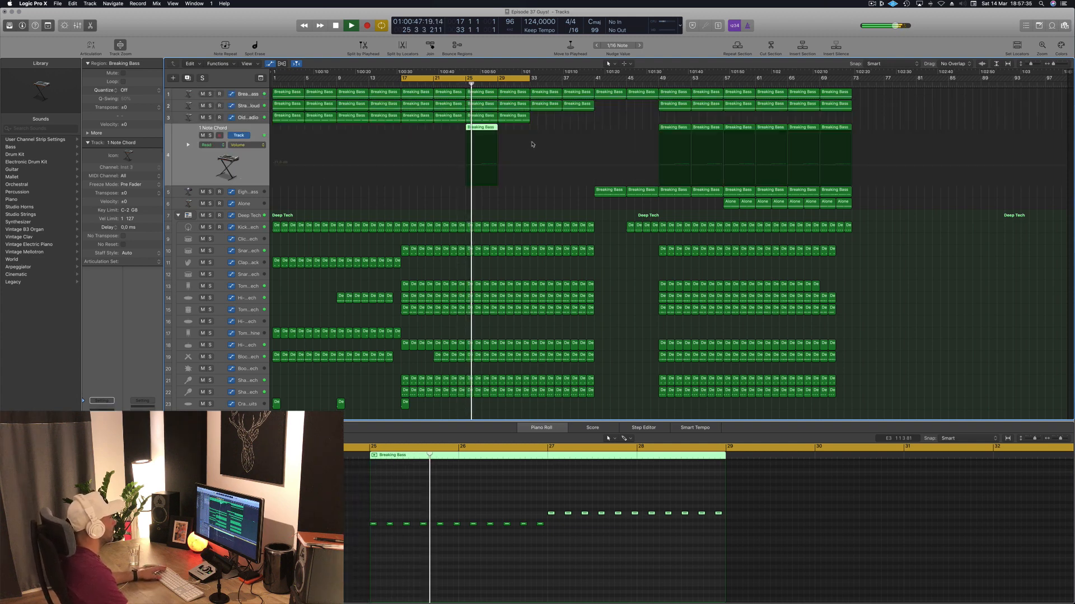
left_click_drag(536, 128, 472, 132)
key("Delete")
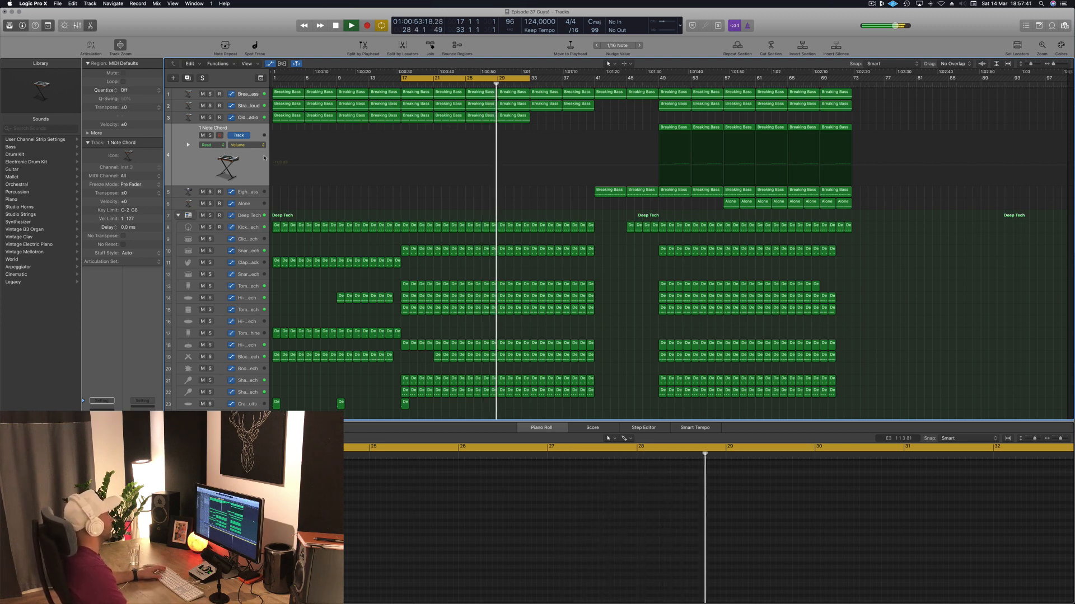
Duplicate the Old Time Radio instrument track, and copy its bar 17 region to the new track.
left_click(250, 118)
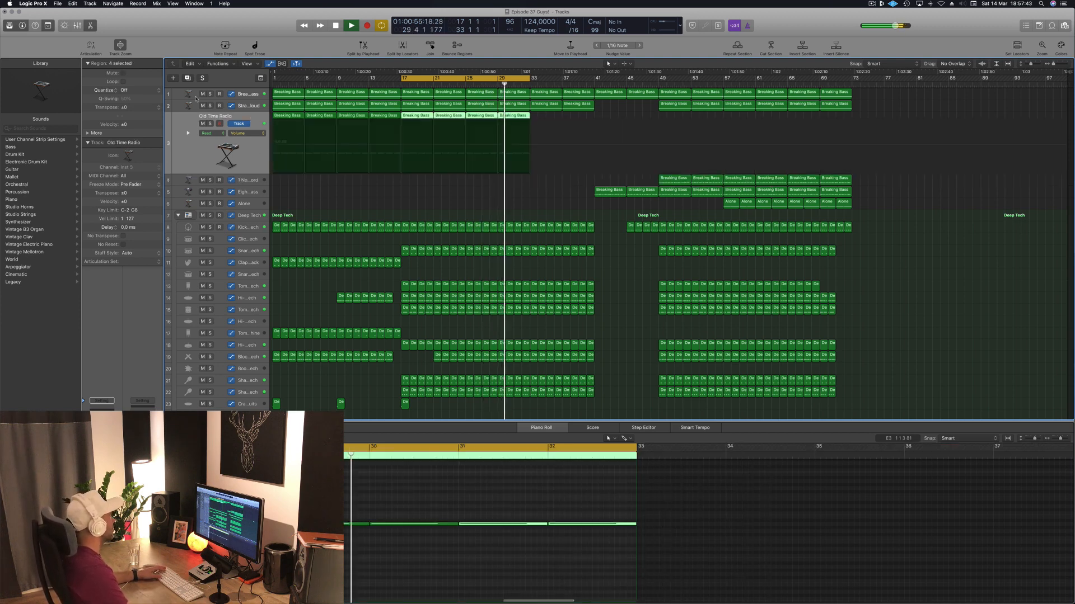
key("super+d")
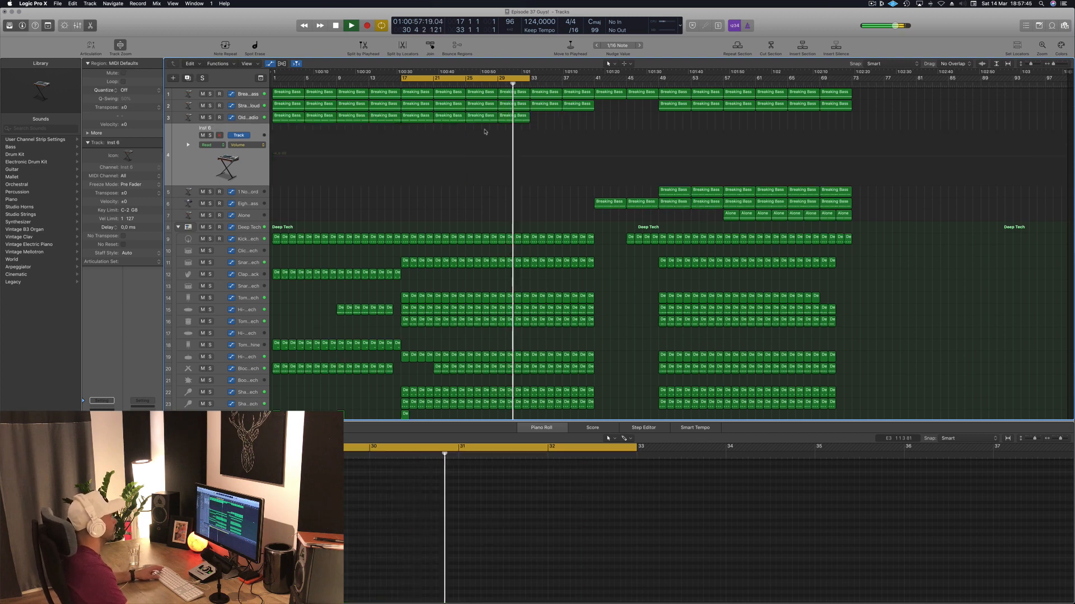
left_click_drag(415, 115, 413, 128)
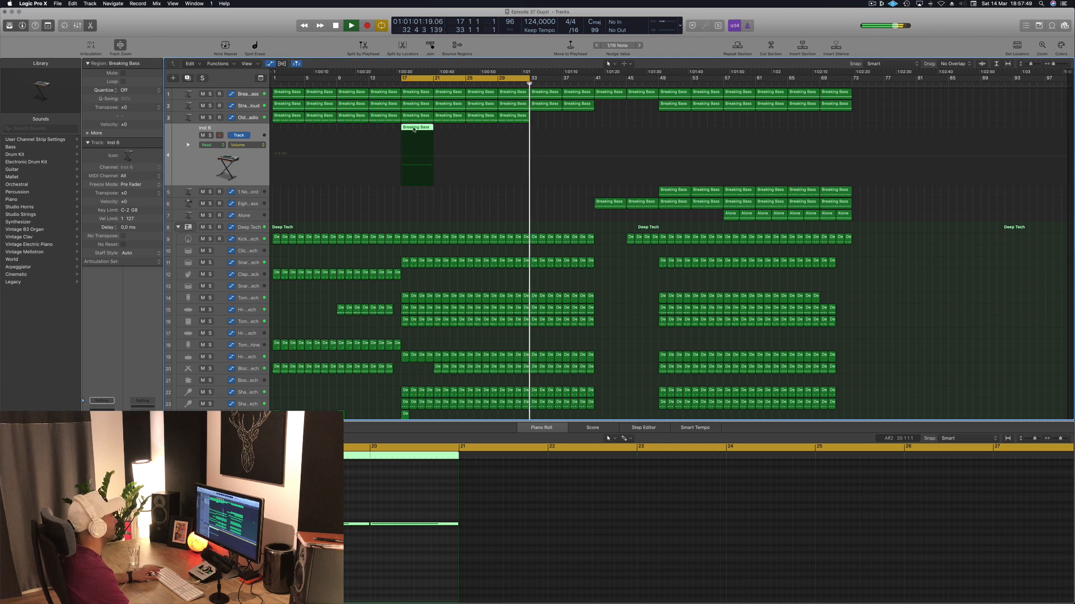
Shorten every note in the copied region to half a bar, and shift the notes to the second half of each bar.
scroll(381, 529, "left", 3)
scroll(382, 529, "left", 5)
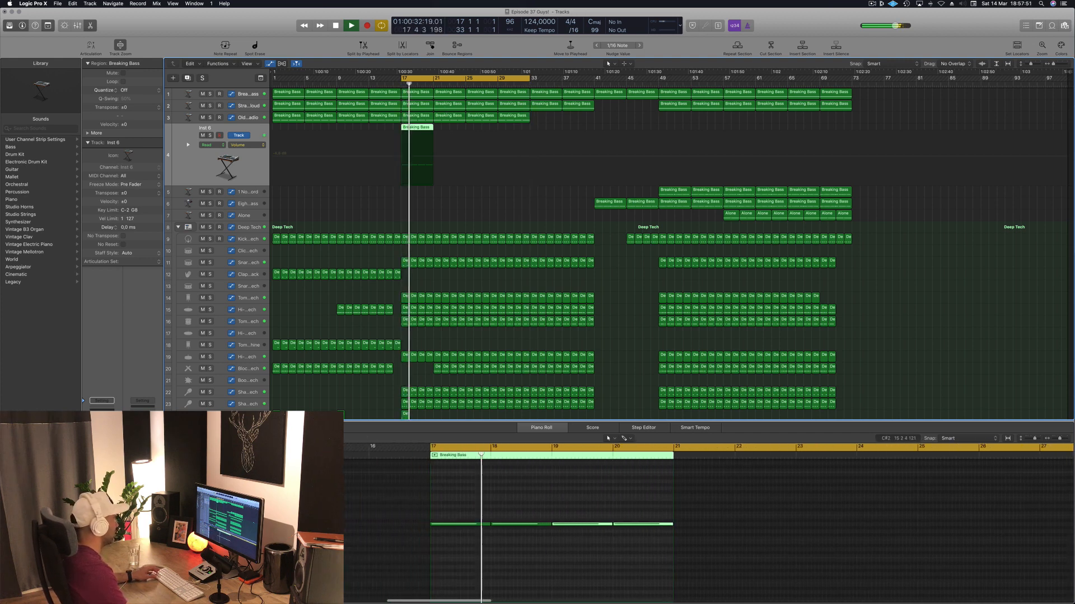
left_click_drag(452, 507, 643, 525)
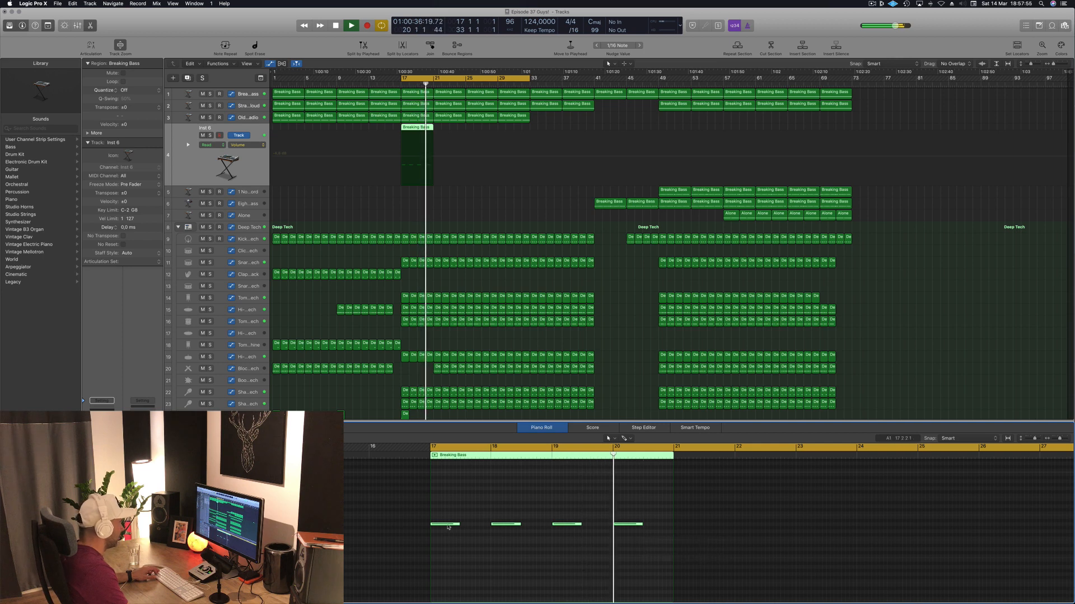
left_click_drag(449, 527, 479, 527)
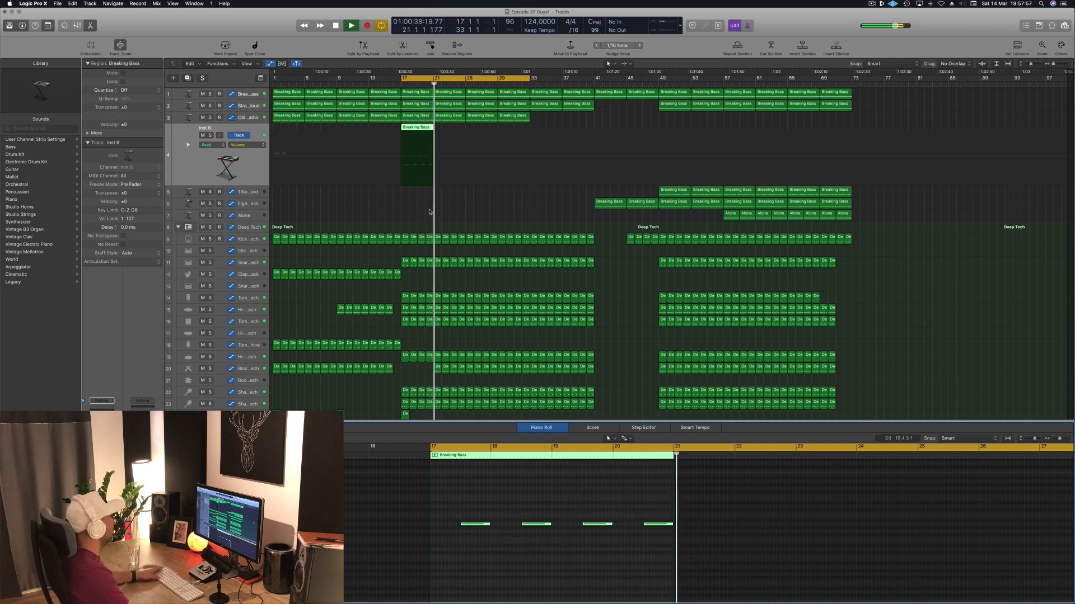
Bring up the new track's Alchemy instrument, and audition the Thin and Warm variations of Old Time Radio during playback.
left_click(250, 167)
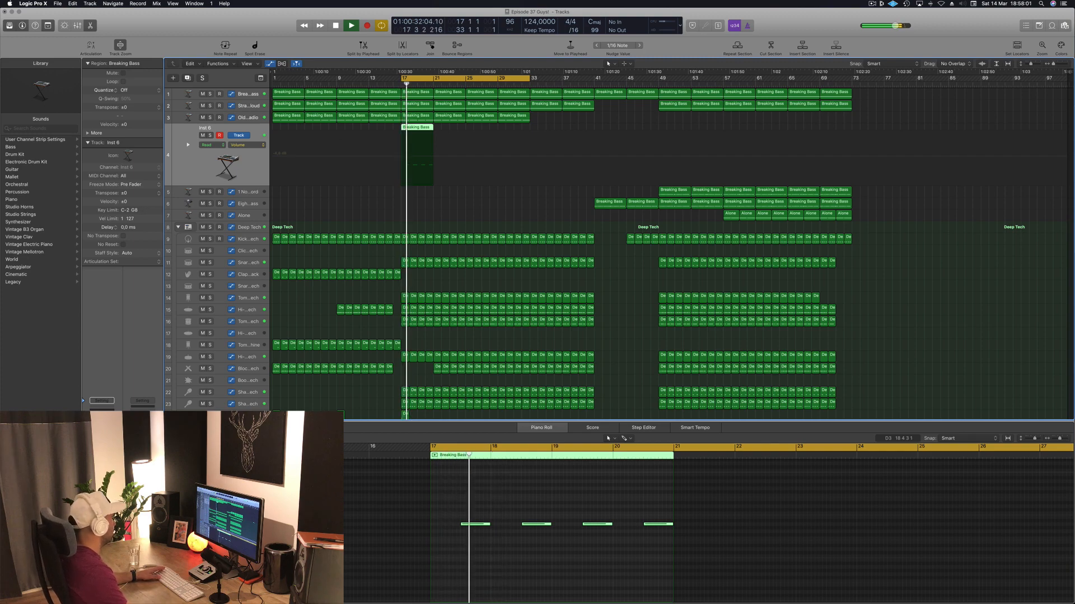
key("v")
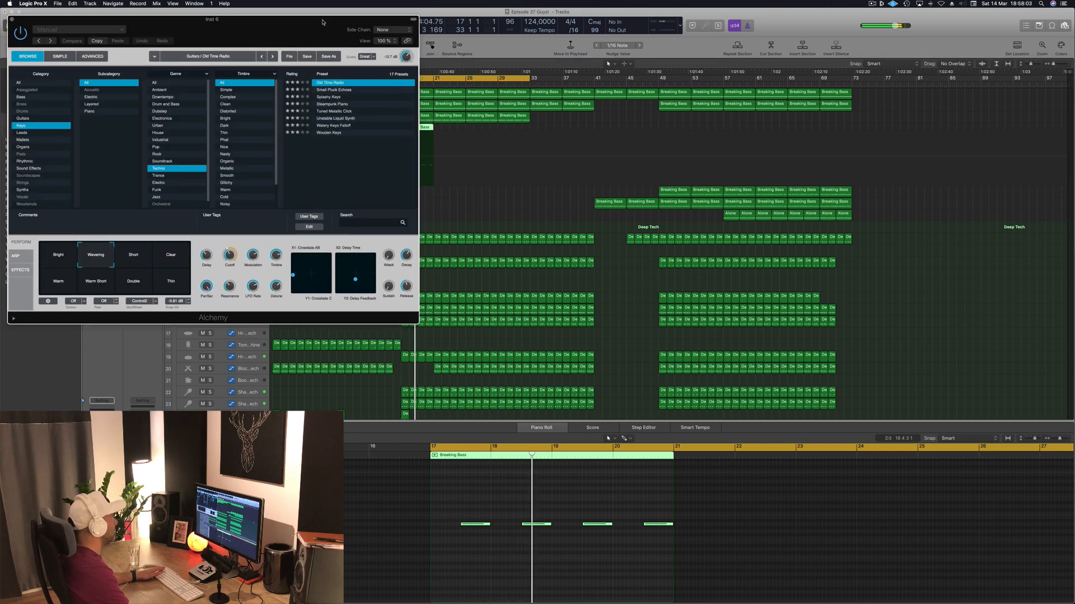
left_click_drag(322, 22, 750, 110)
left_click(602, 381)
key("space")
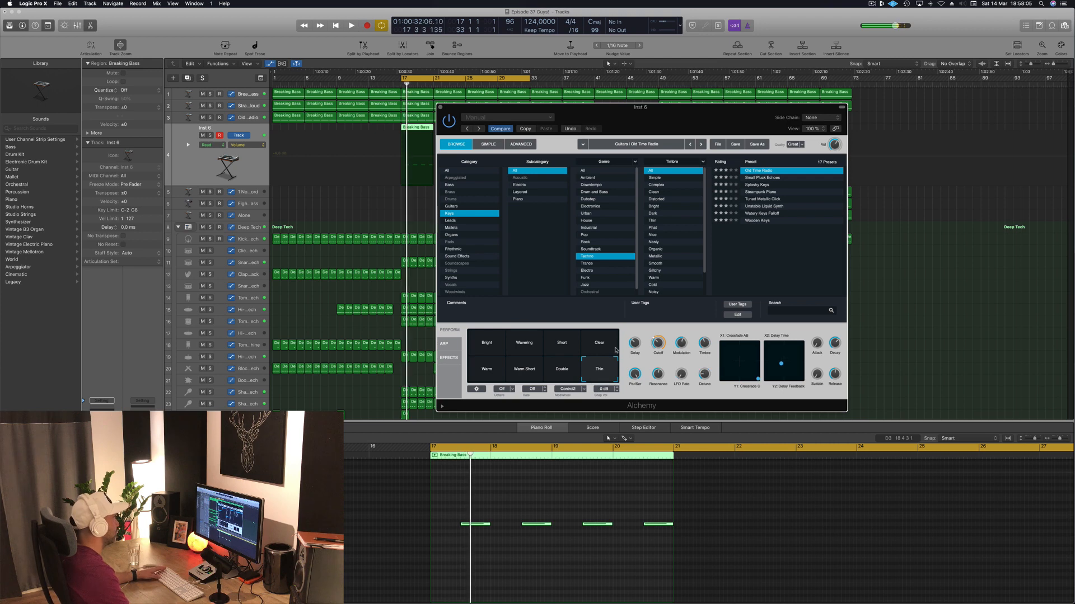
left_click_drag(676, 121, 764, 110)
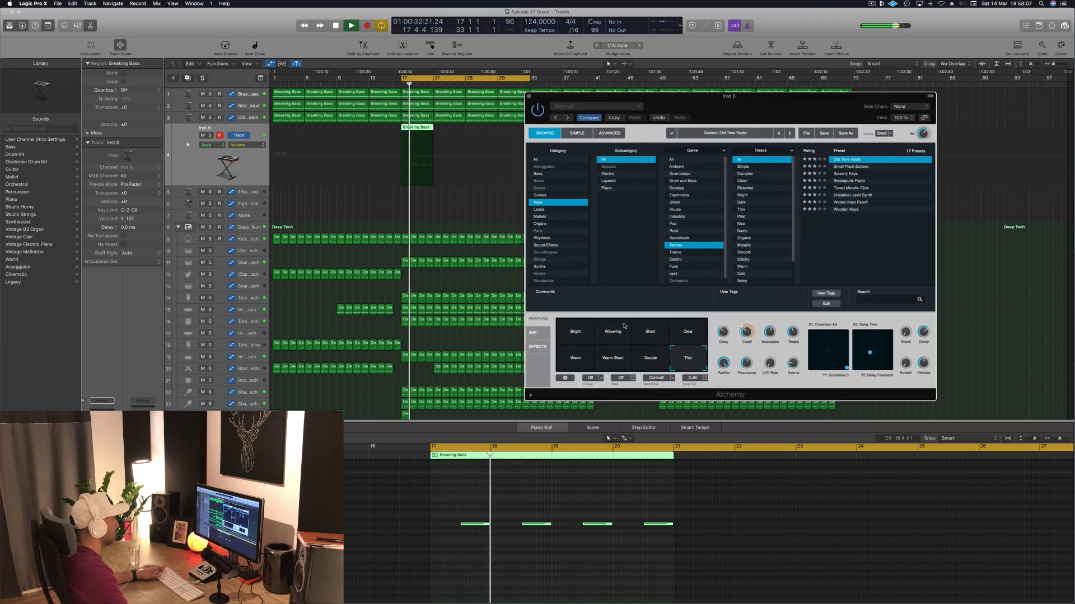
left_click(588, 357)
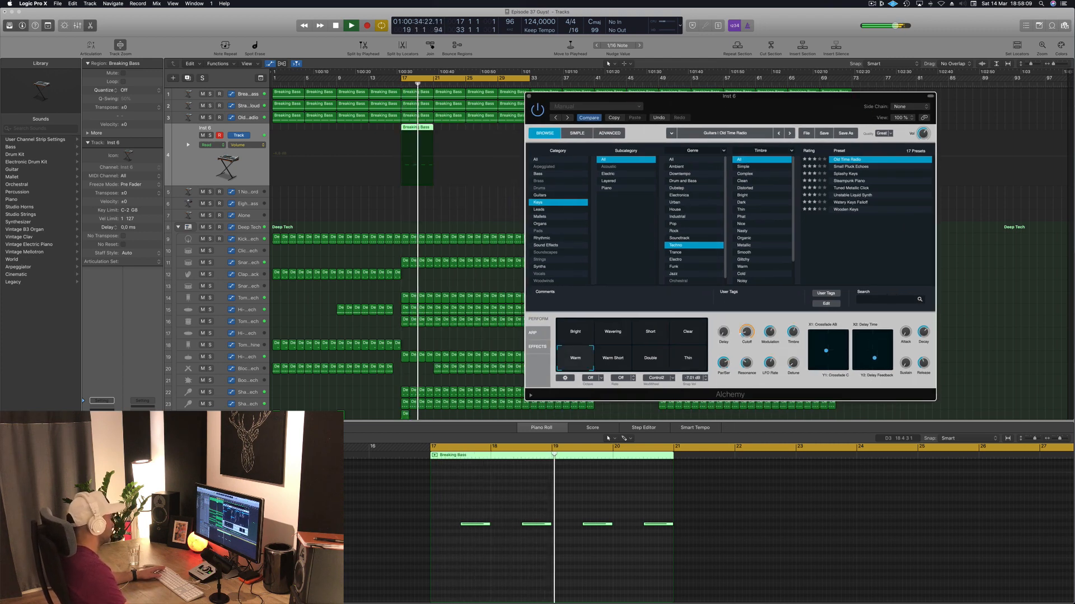
Try a different Cutoff on Old Time Radio, and audition its Warm Short, Thin, Double and Clear variations.
left_click(417, 155)
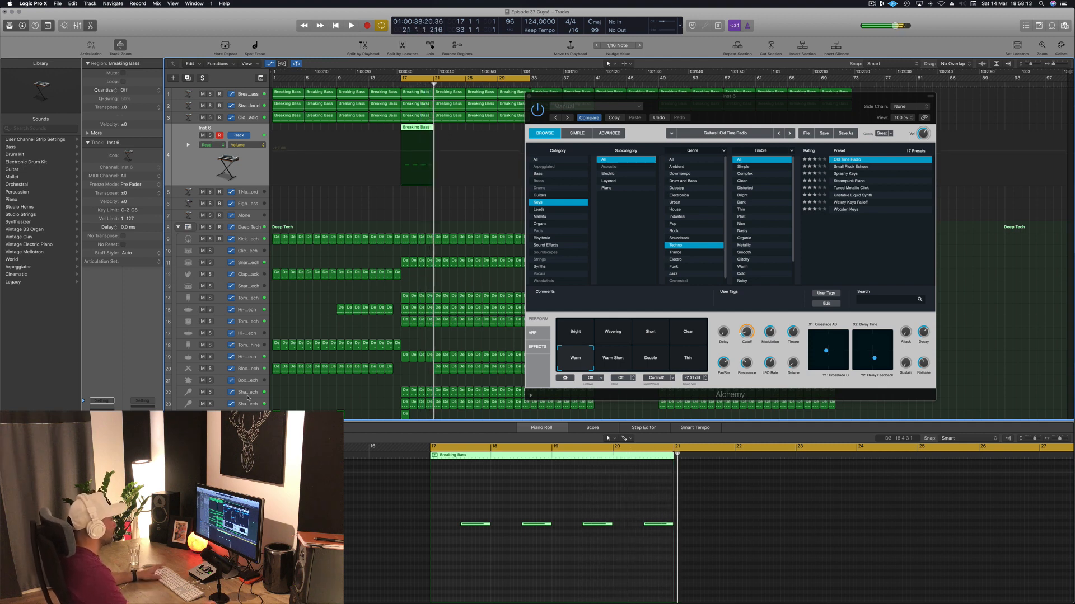
left_click_drag(746, 332, 749, 320)
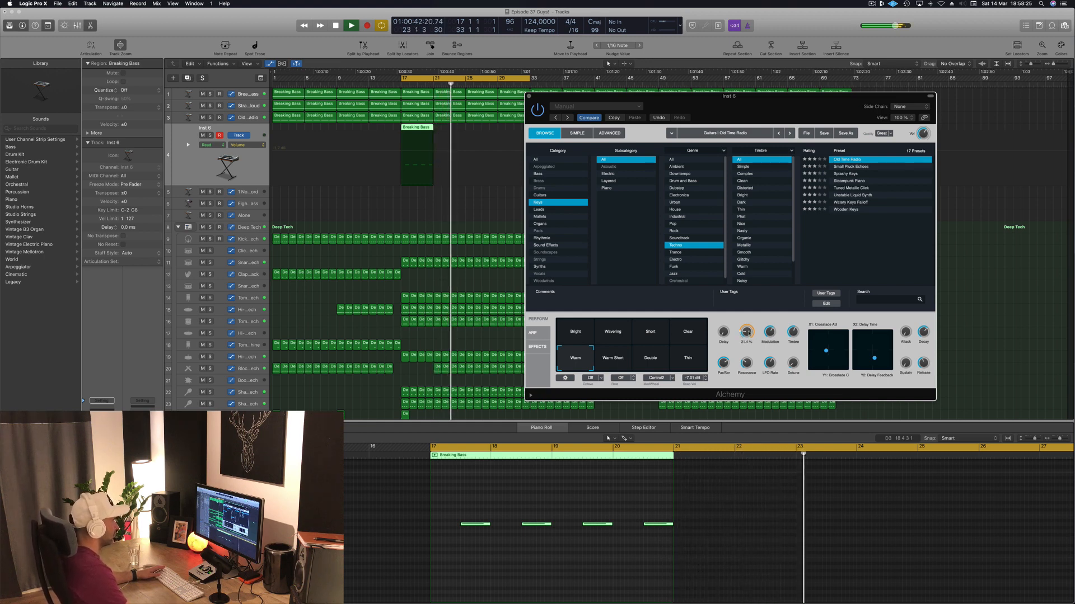
left_click(614, 360)
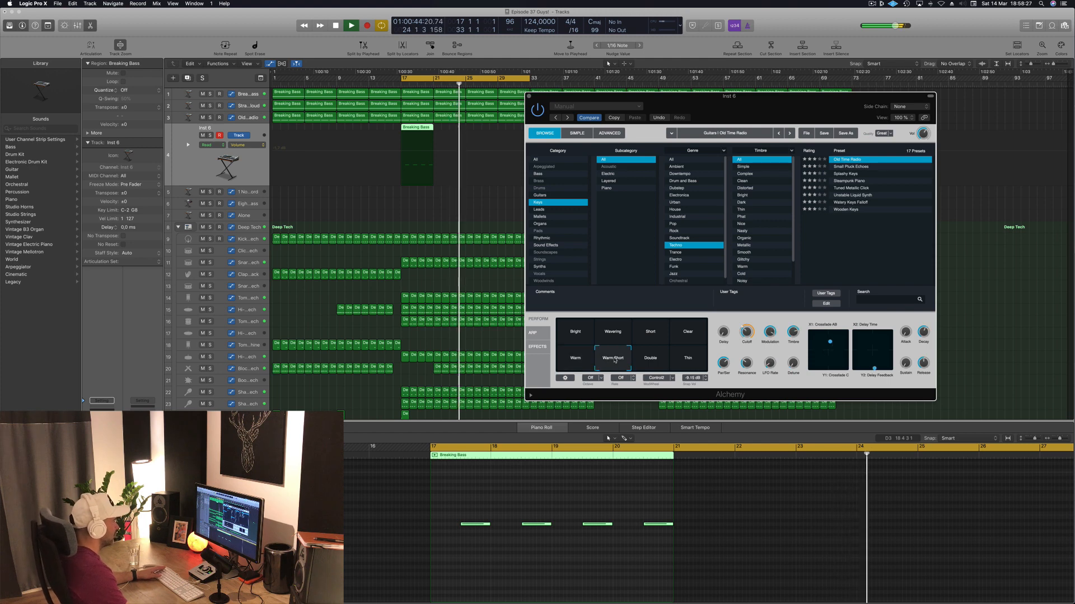
key("Return")
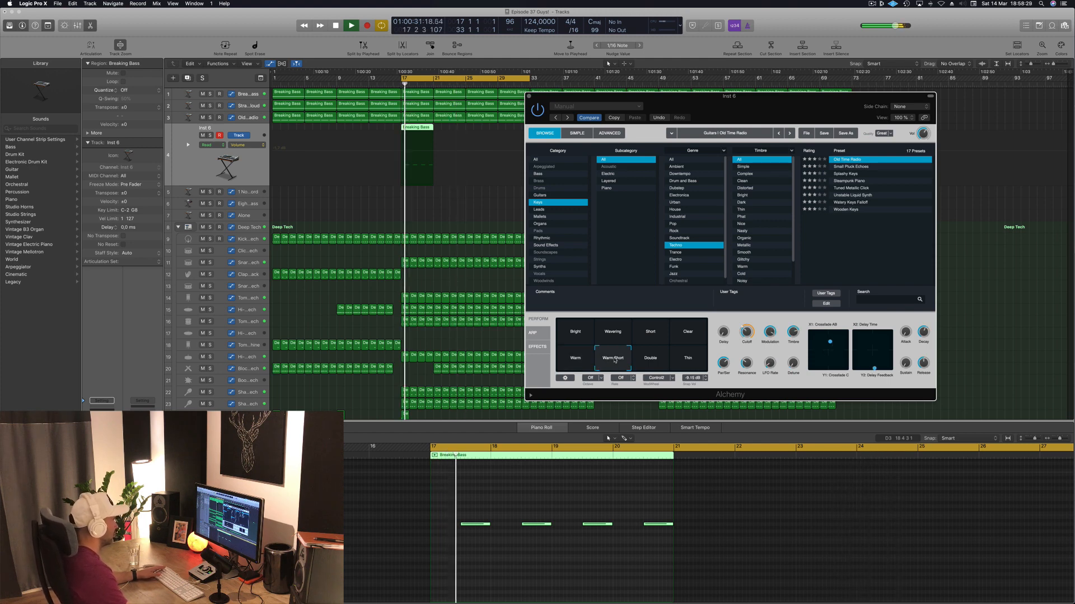
left_click(674, 359)
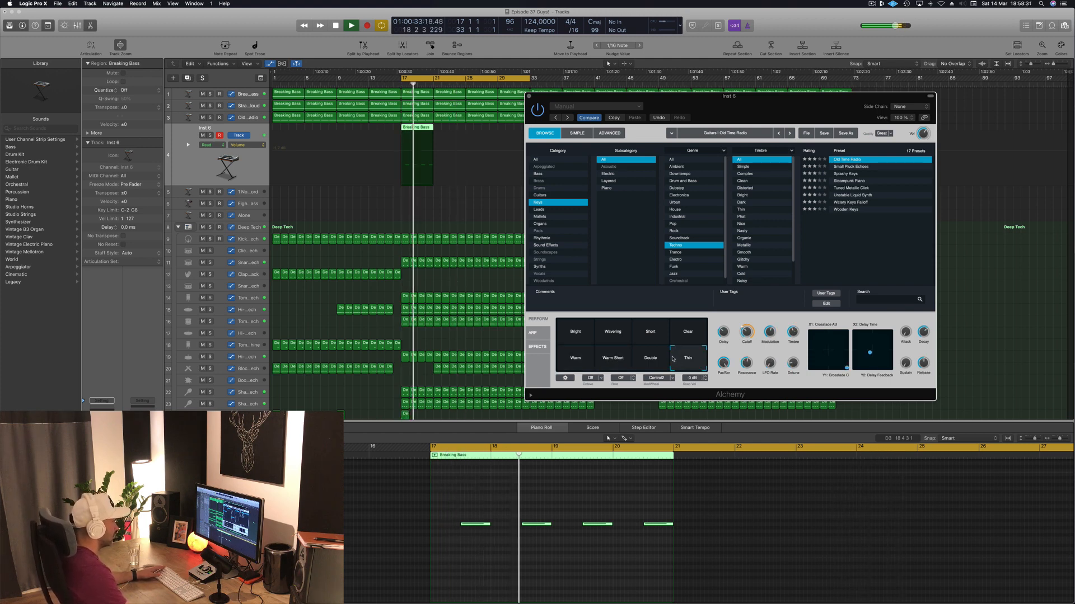
left_click(657, 362)
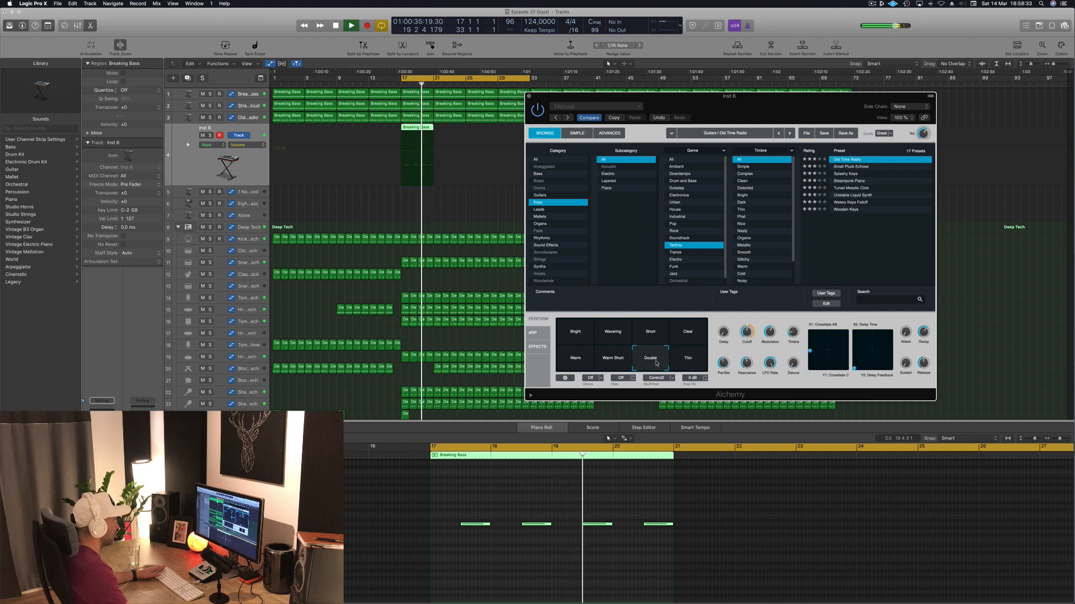
left_click(683, 341)
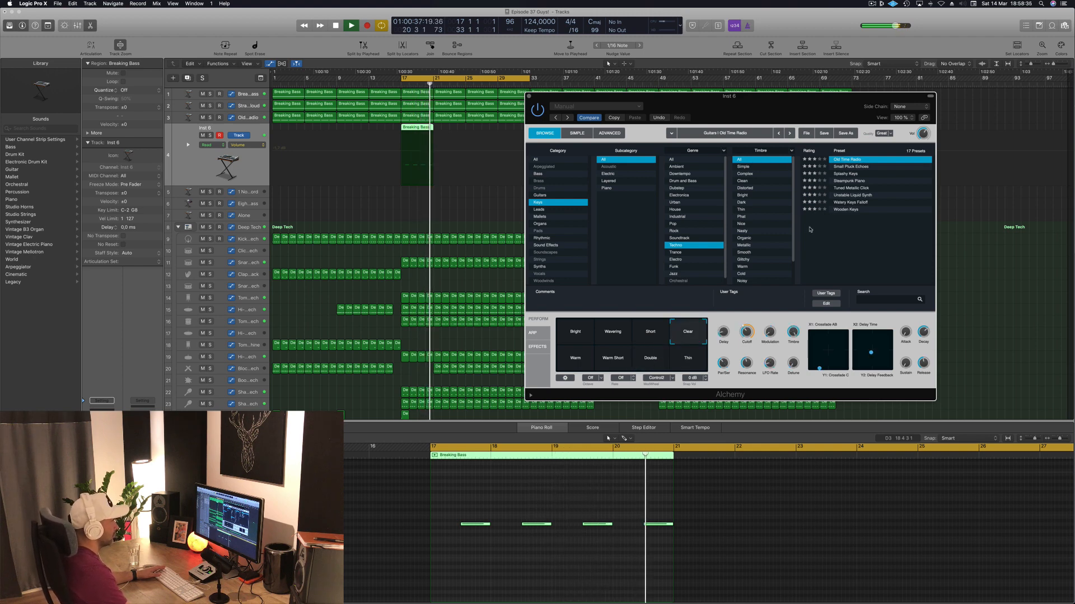
Load the Small Pluck Echoes preset, and audition its Soft, Pluck, Shorter, Bright & Short and Chord variations.
left_click(848, 168)
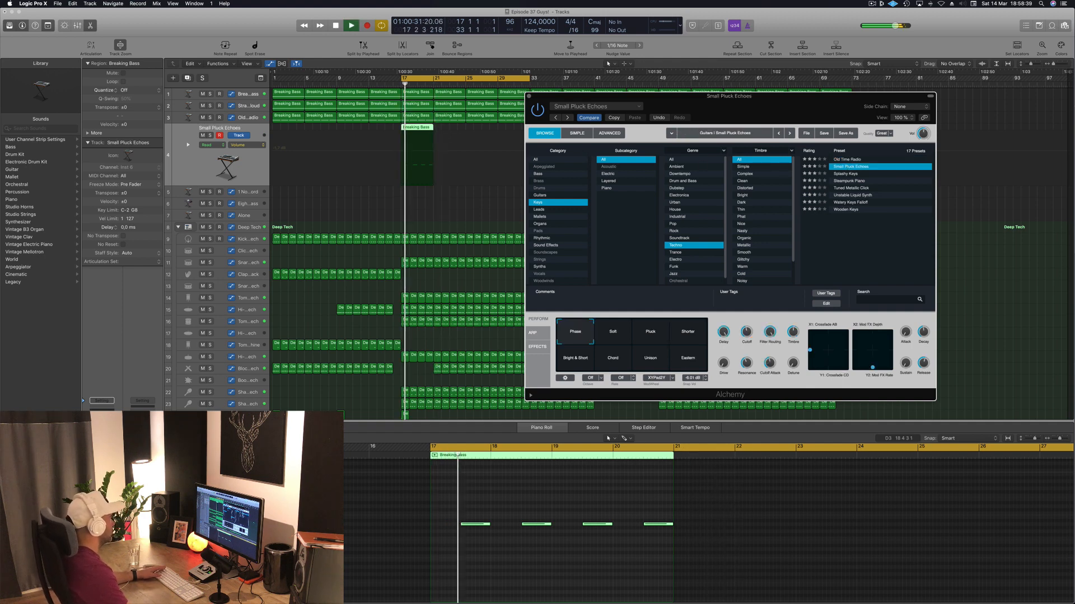
left_click(618, 341)
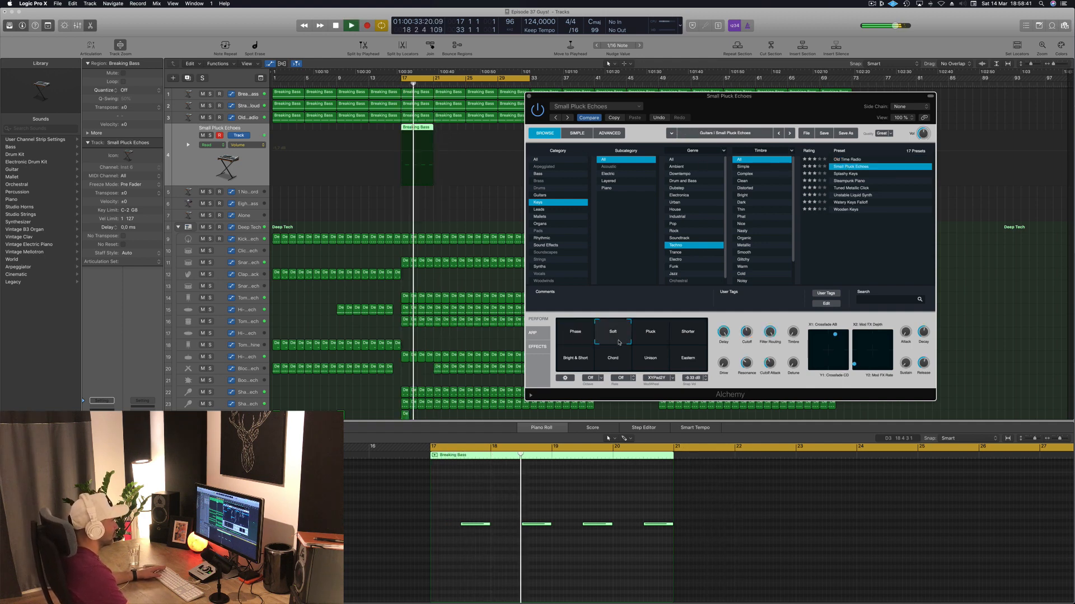
left_click(650, 340)
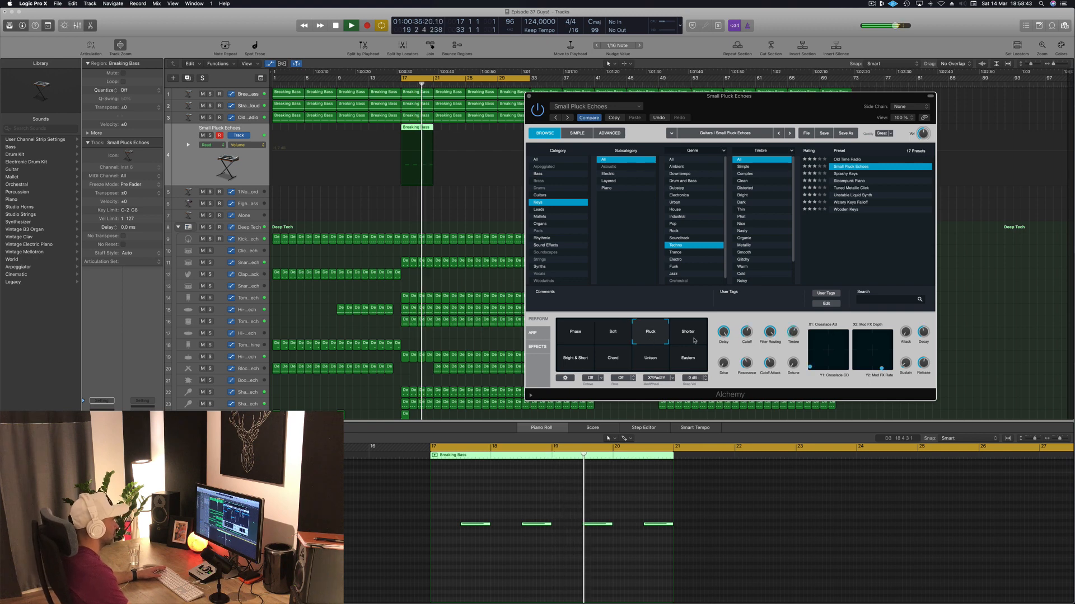
left_click(693, 339)
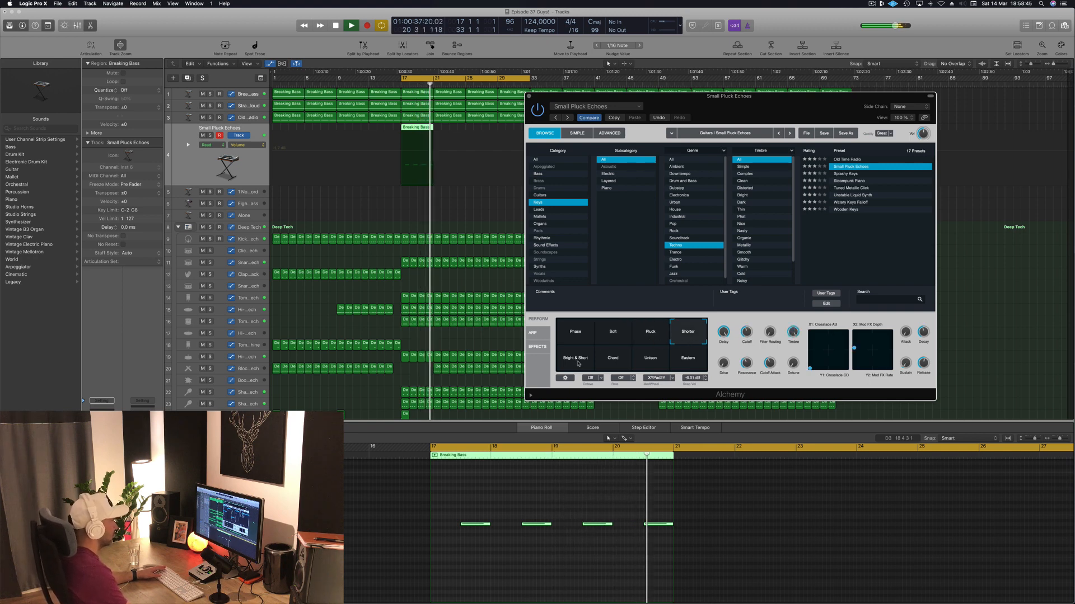
left_click(579, 363)
left_click(613, 364)
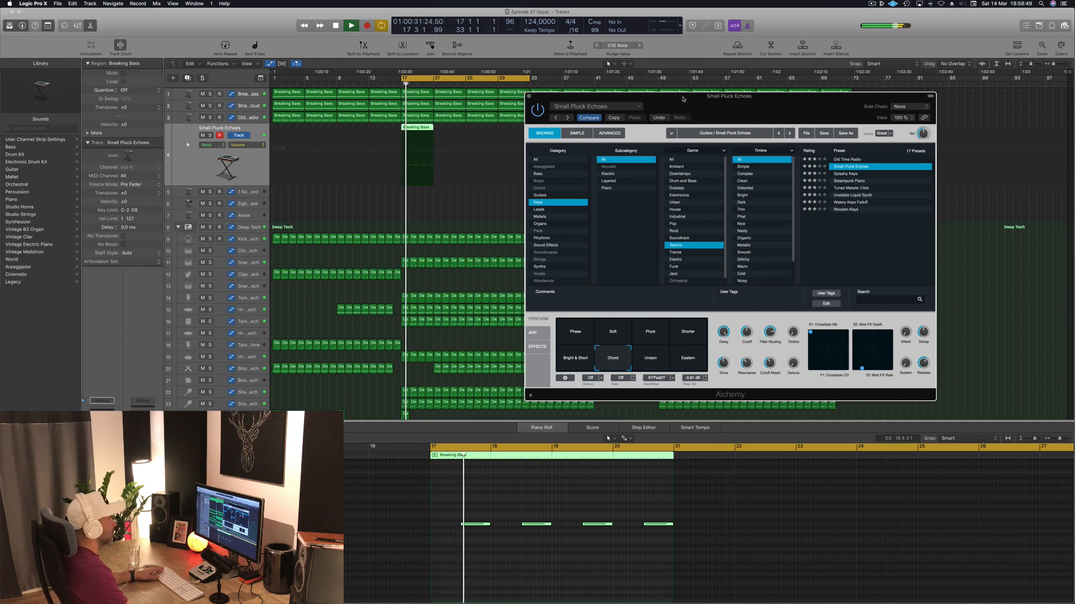
Copy the new track's bar 17 region along the timeline until copies fill bars 17 to 33, and restart playback.
left_click_drag(682, 99, 840, 139)
left_click_drag(416, 129, 474, 133)
left_click_drag(902, 143, 694, 110)
key("space")
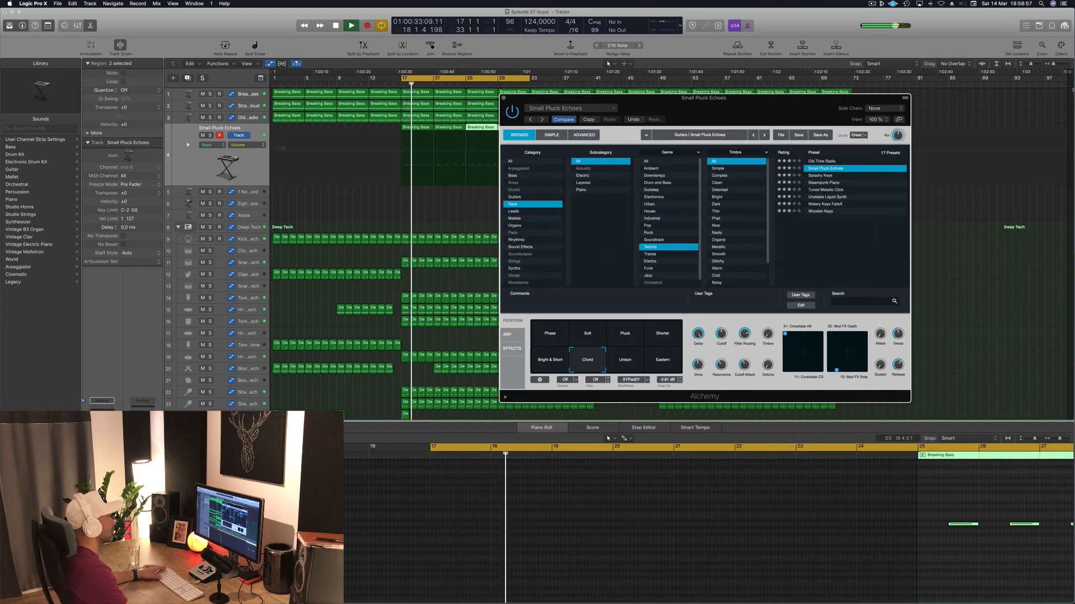
Audition the Unison and Eastern variations of Small Pluck Echoes, adjusting the Cutoff on Eastern.
left_click(633, 357)
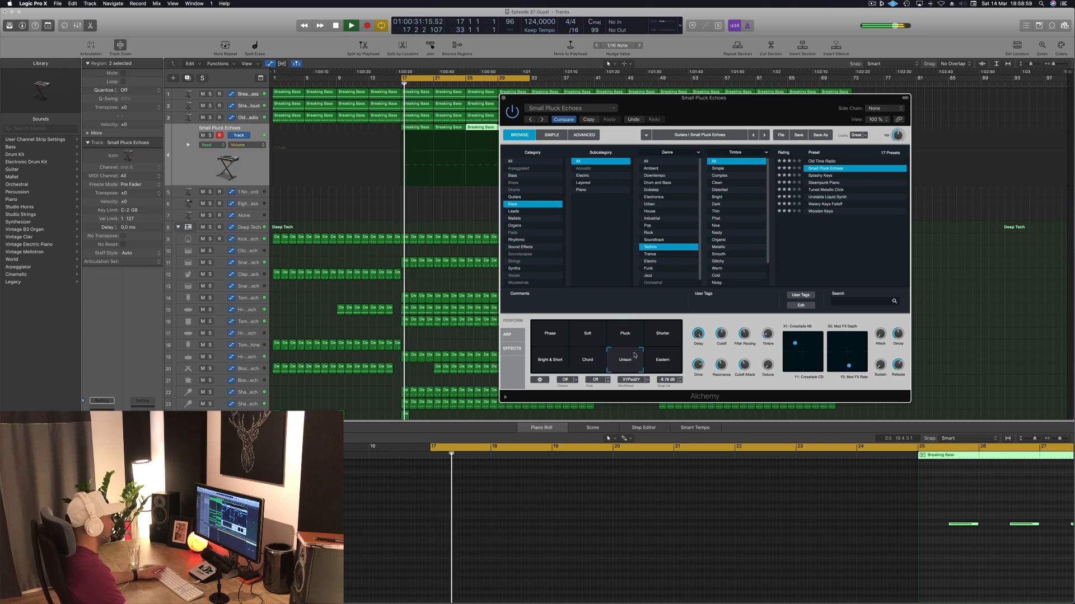
left_click(482, 151)
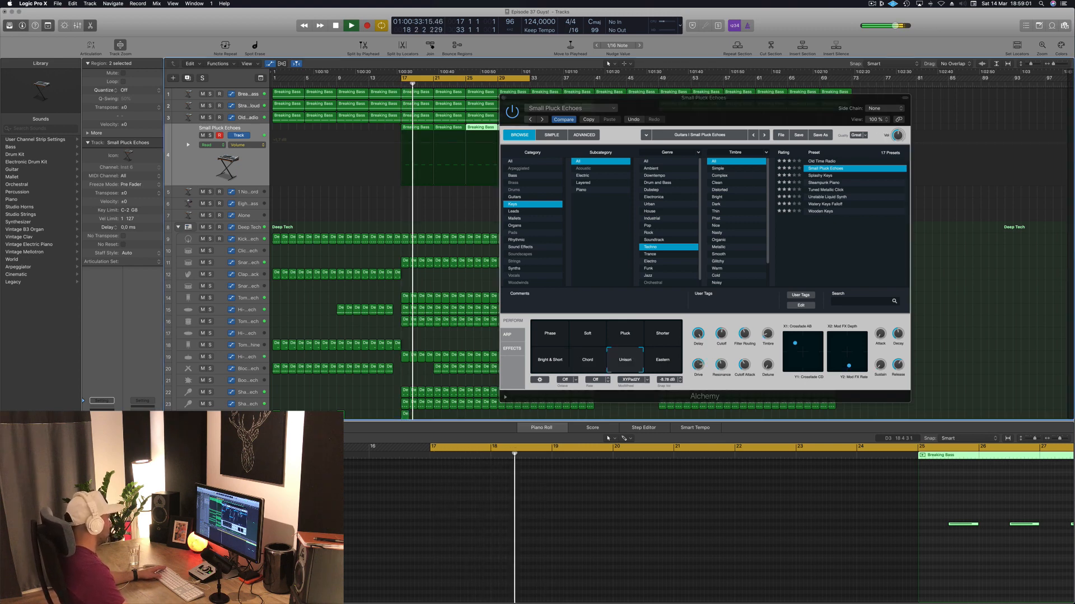
left_click(660, 363)
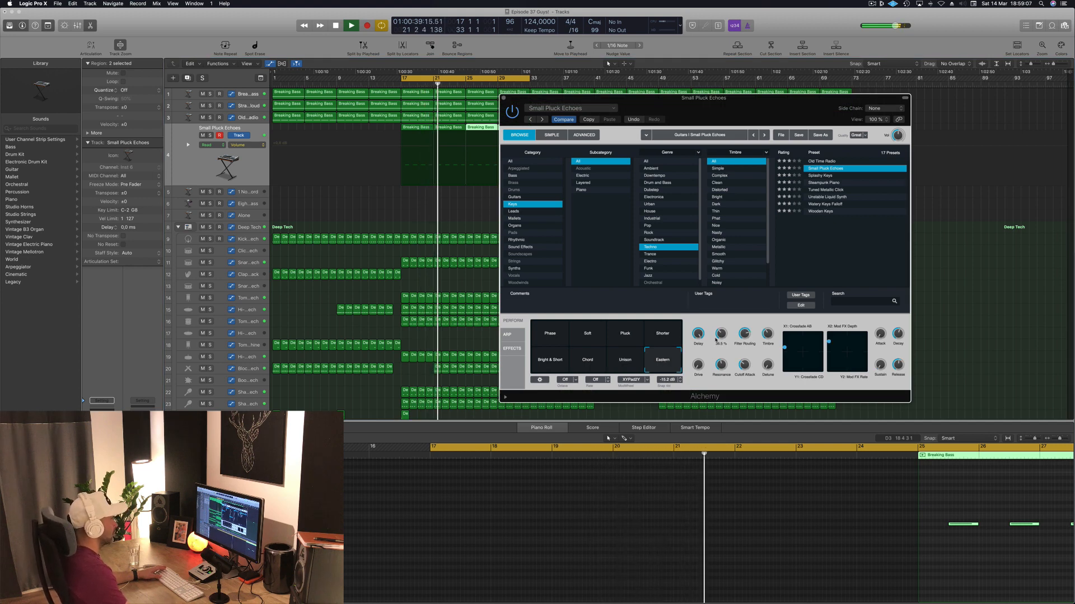
Audition Splashy Keys through its Wet Whirls, Key Driver, Clean Whirls, Distorted Organ, Room and Wet Organ variations, and load Steampunk Piano.
left_click_drag(764, 97, 674, 115)
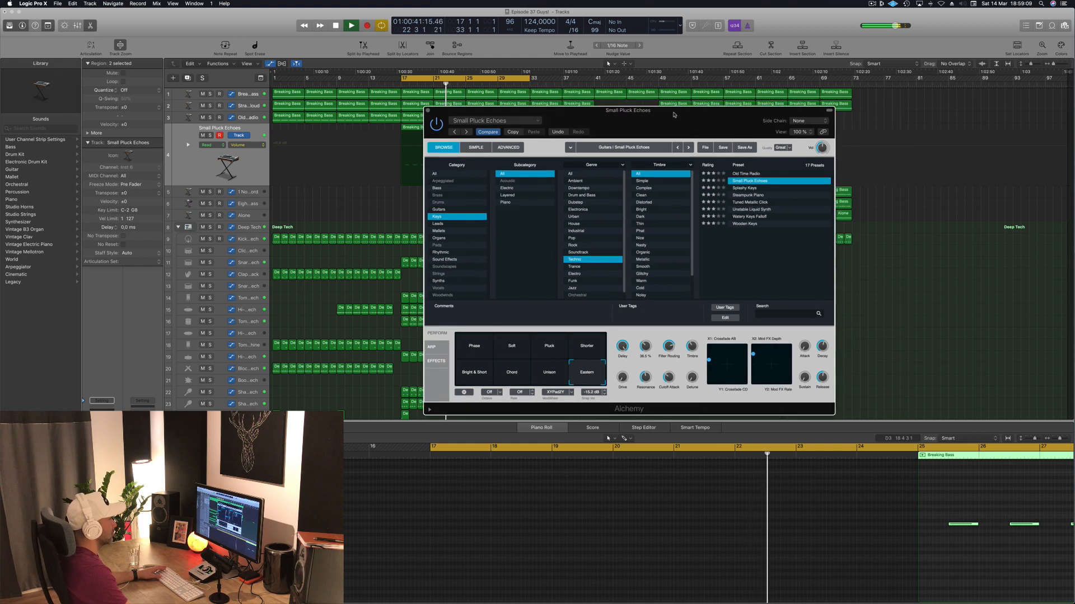
left_click(744, 188)
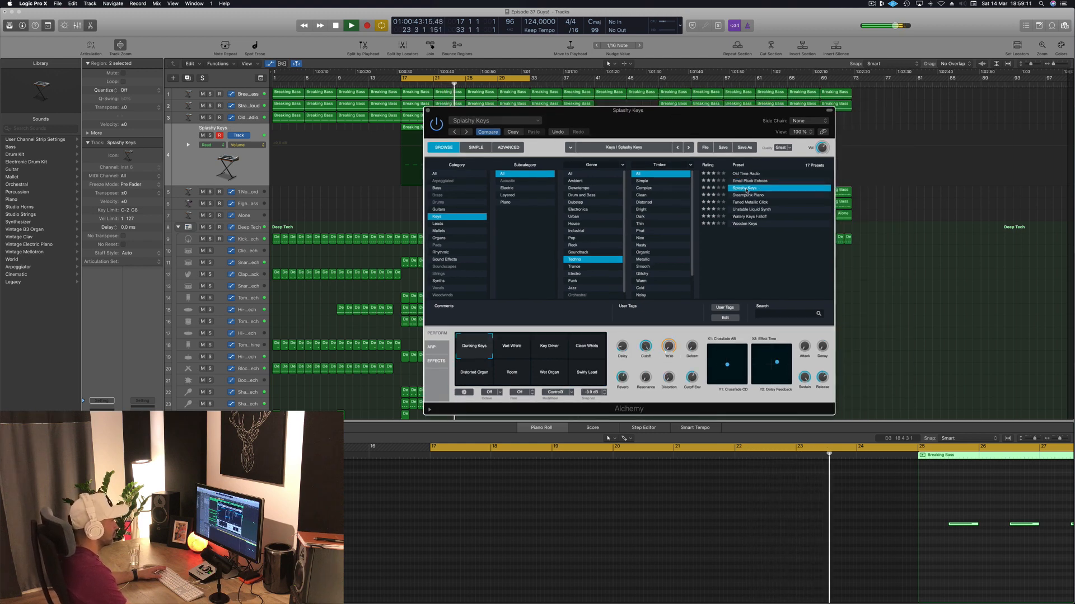
left_click_drag(676, 125, 800, 110)
left_click(637, 330)
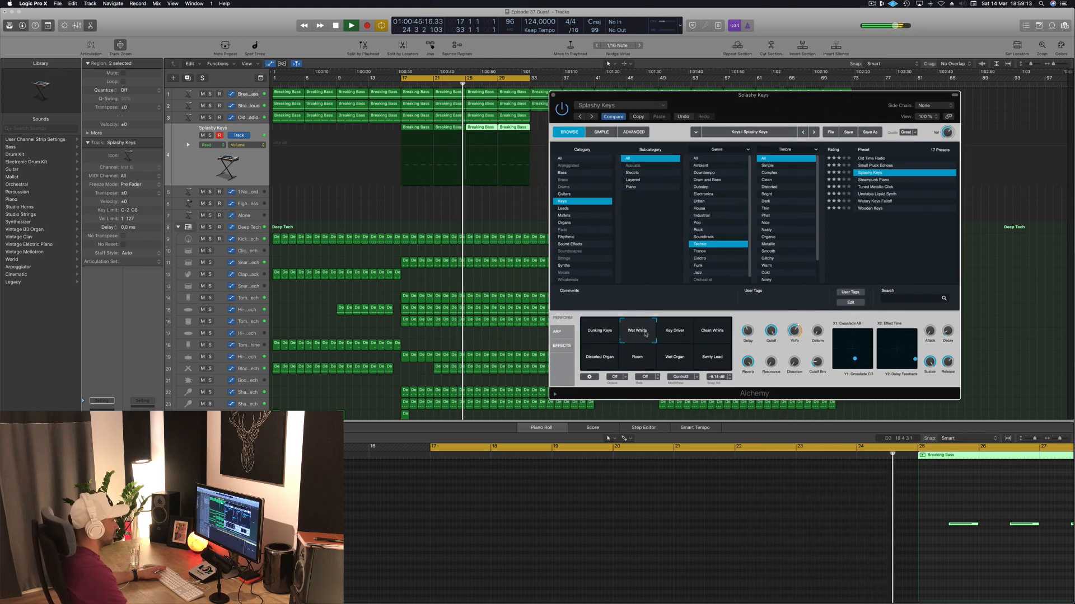
left_click(676, 335)
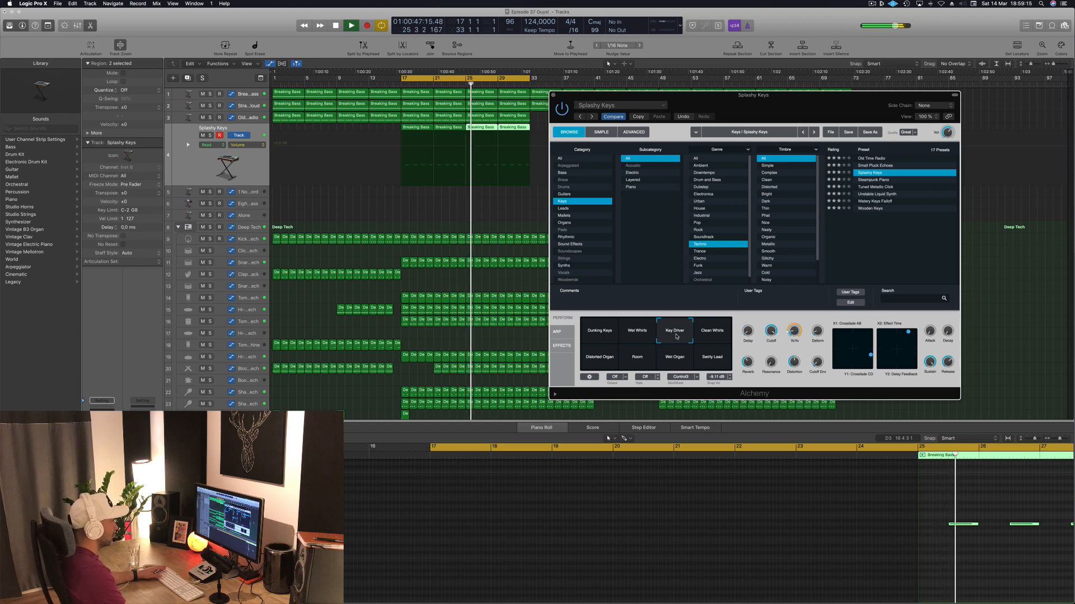
left_click(714, 331)
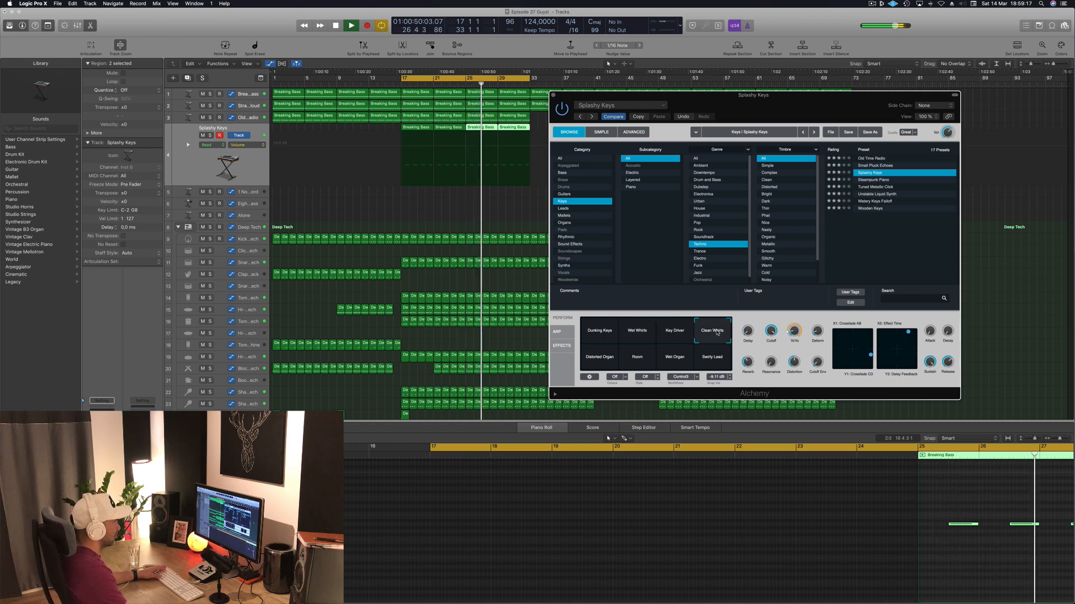
left_click(601, 359)
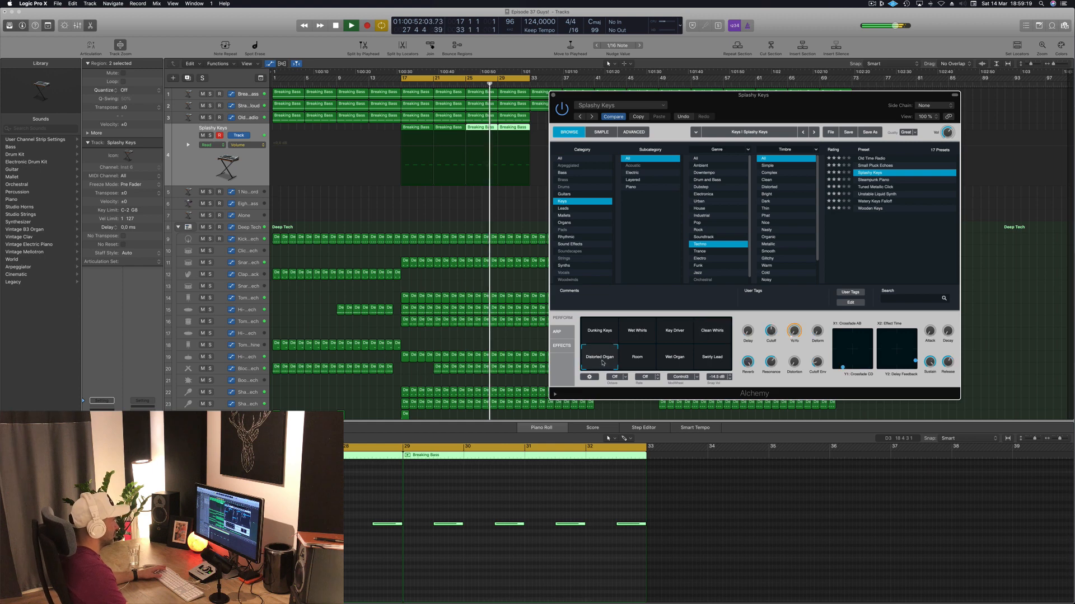
left_click(637, 361)
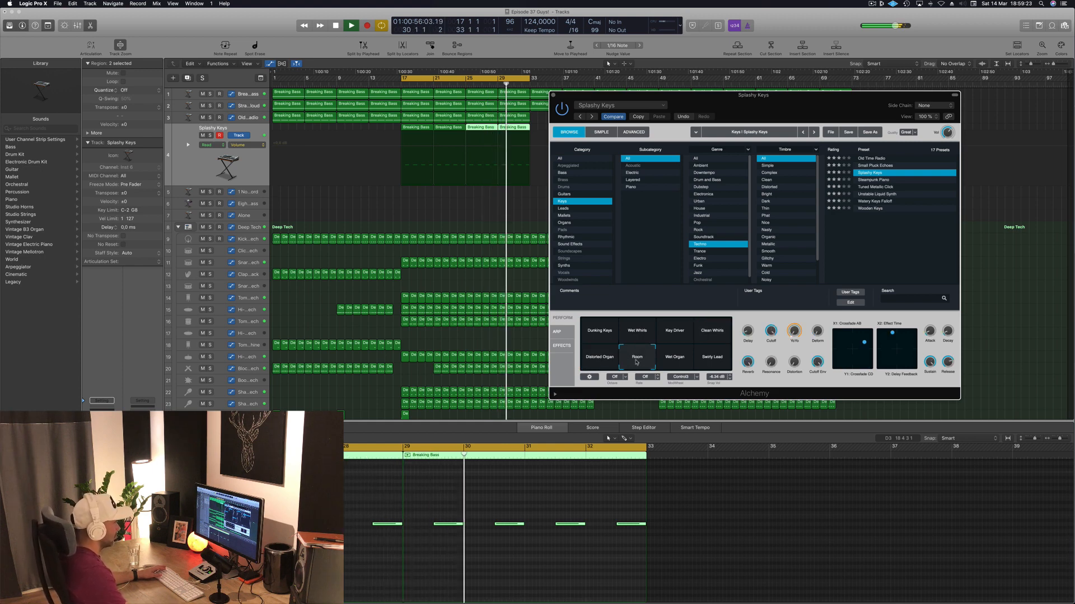
left_click(676, 360)
left_click(873, 181)
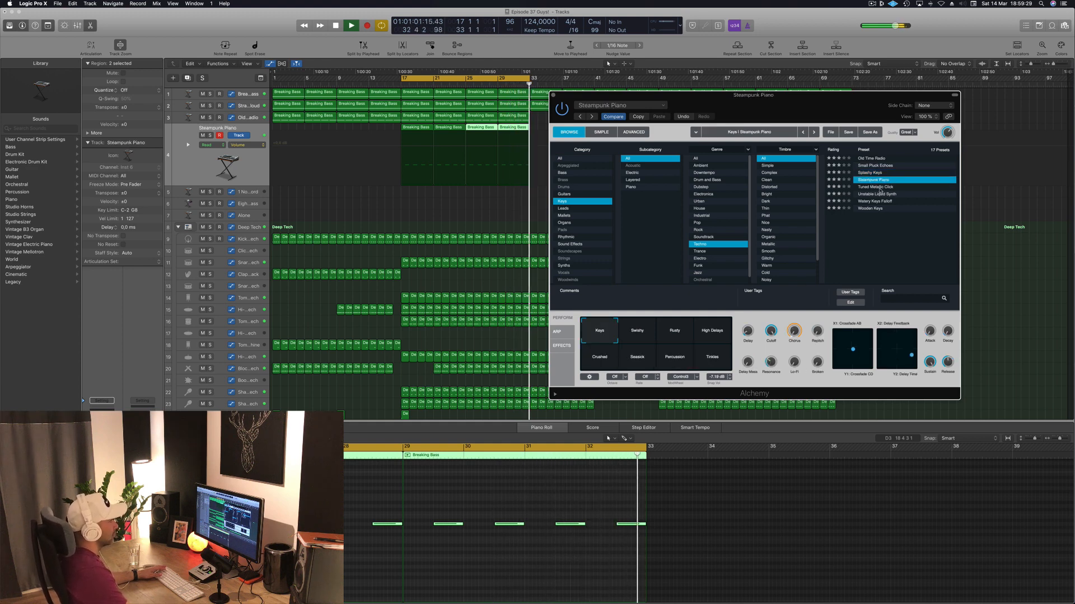
Audition Tuned Metallic Click, and Wooden Keys with its Punch, Puncher, Pianesque, Muted, Soft and Synthy variations.
left_click(879, 188)
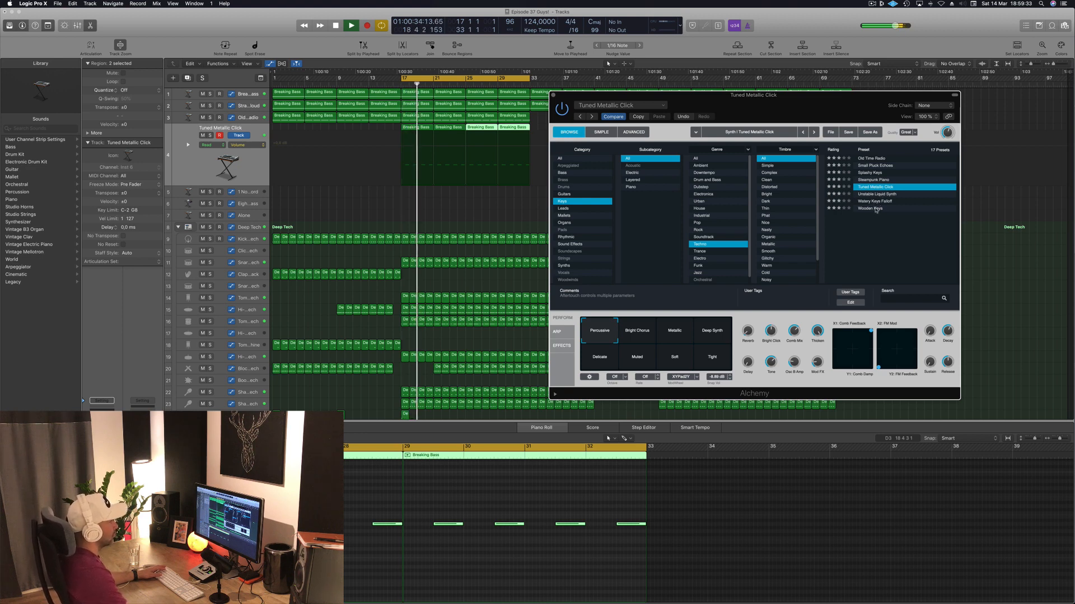
left_click(872, 209)
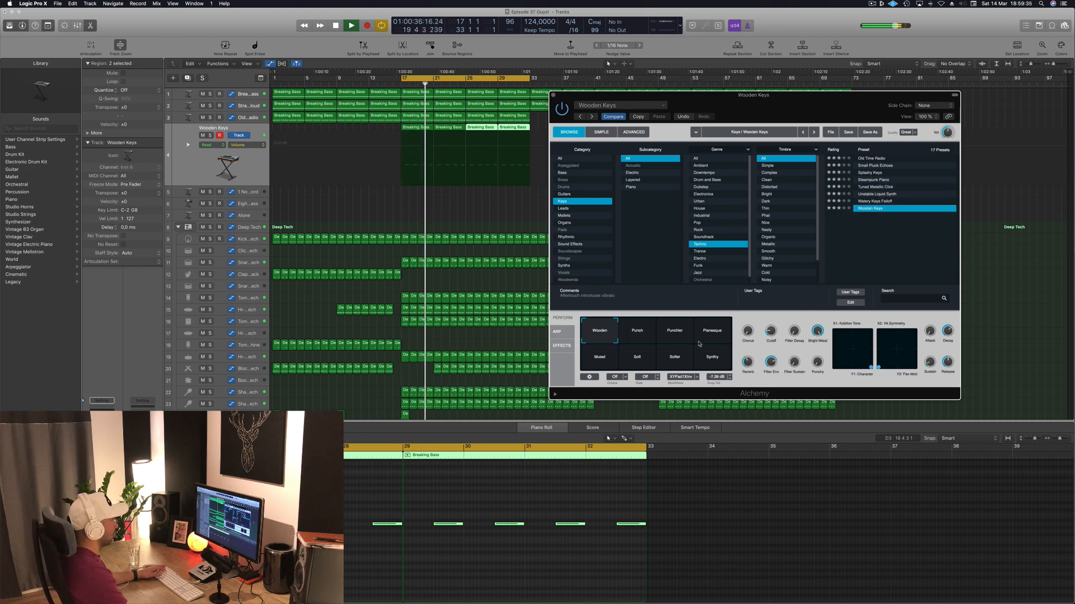
left_click(626, 338)
left_click(684, 340)
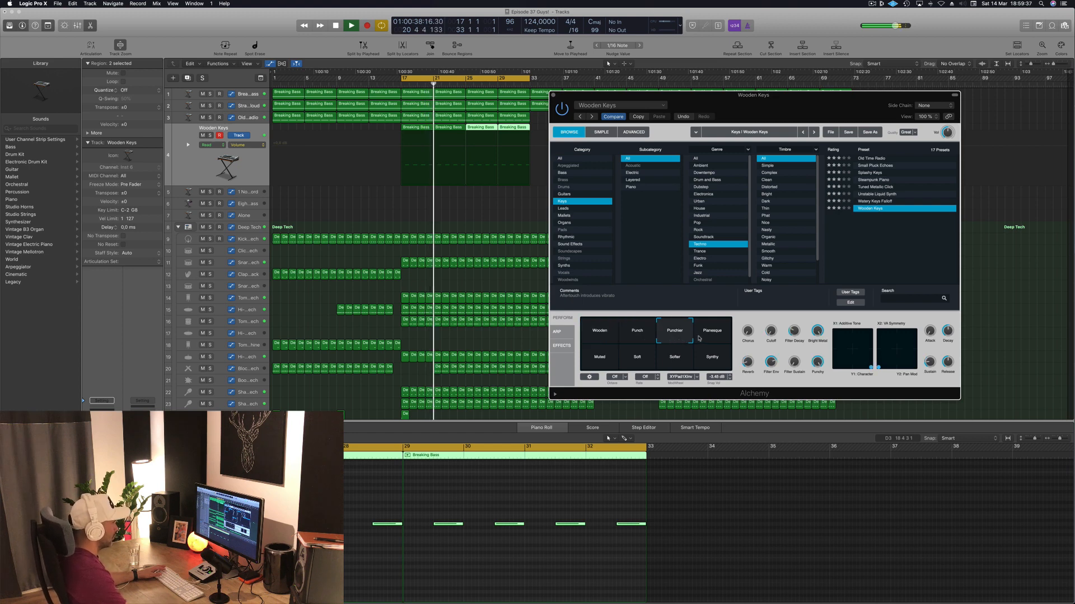
left_click(715, 339)
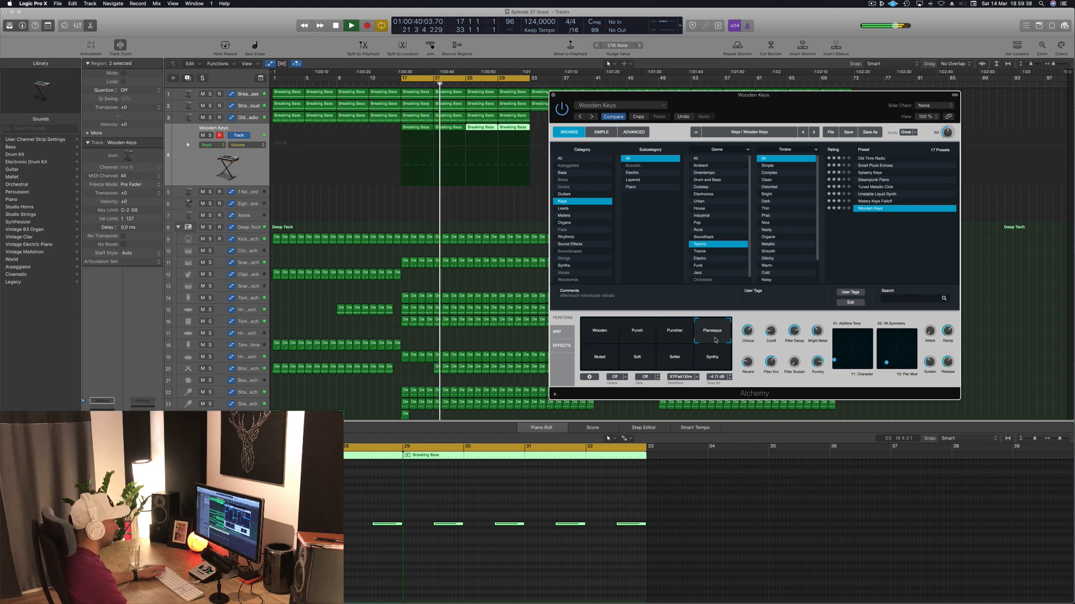
left_click(598, 364)
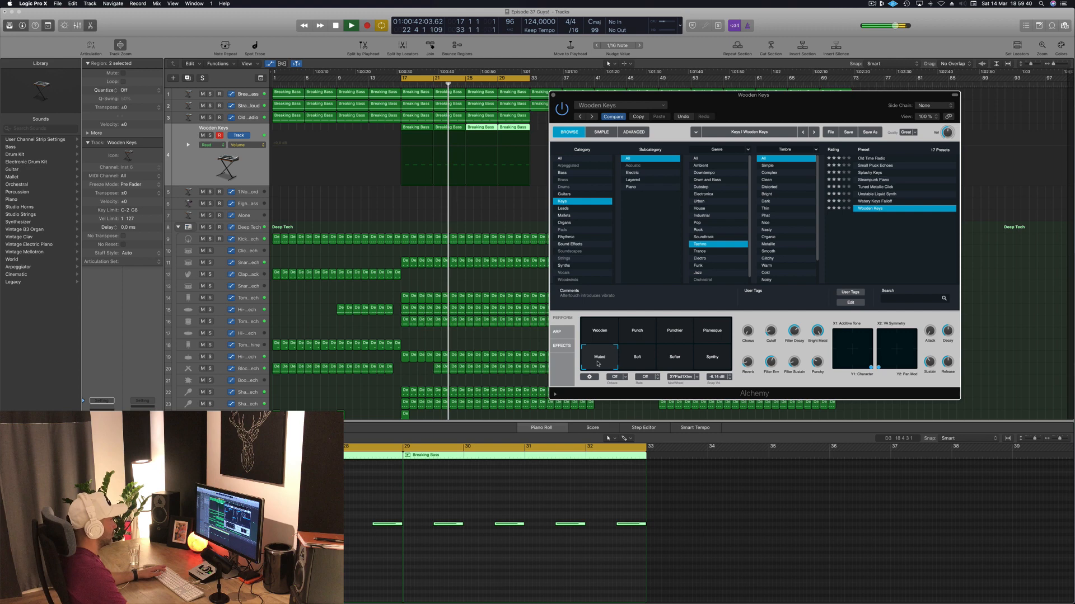
left_click(639, 361)
left_click(714, 359)
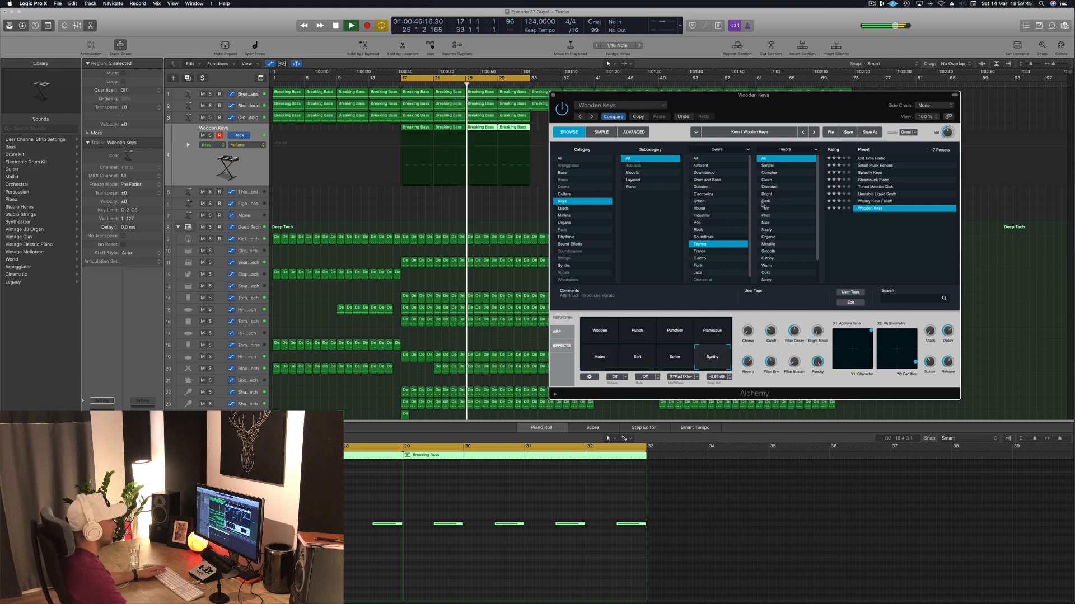
Widen the Genre filter to All, audition VA Chime Piano, Watery Electric Piano and Wet Bar, and load Wooden Bells.
left_click(699, 159)
left_click(869, 166)
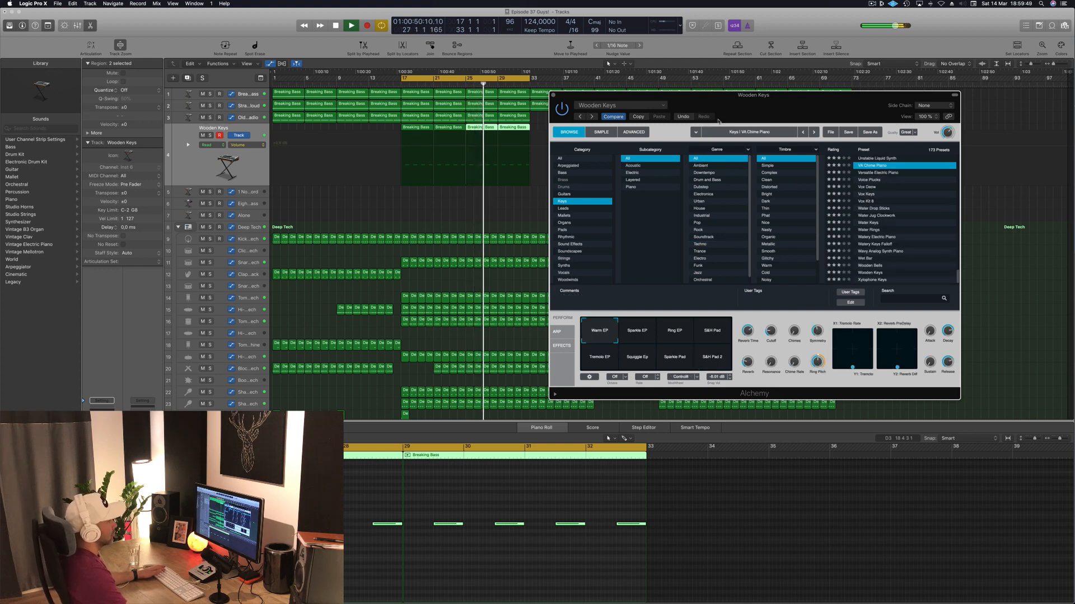
left_click_drag(102, 521, 101, 526)
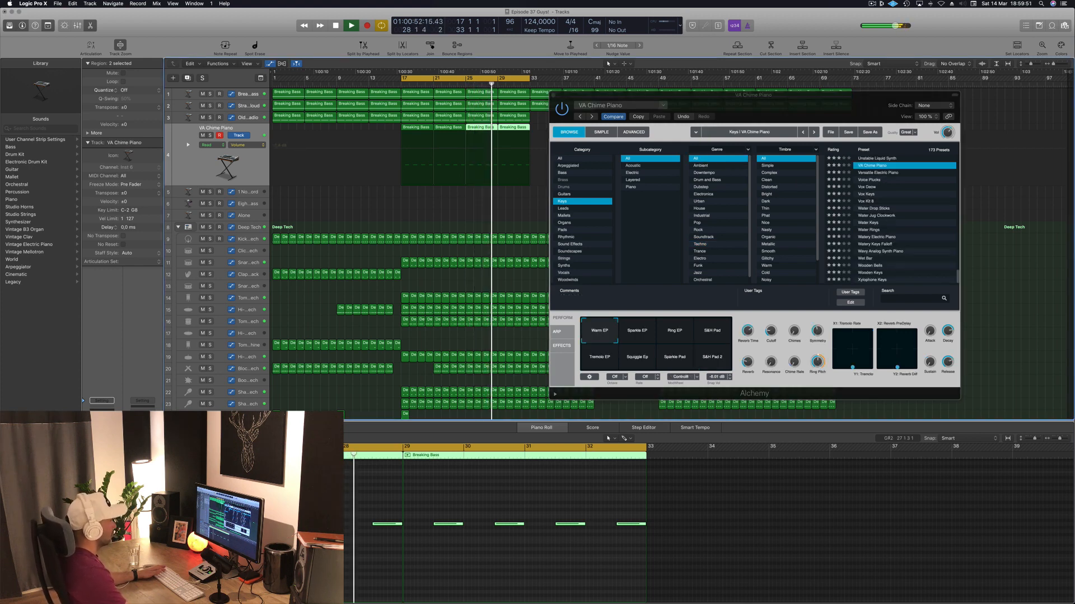
left_click(876, 237)
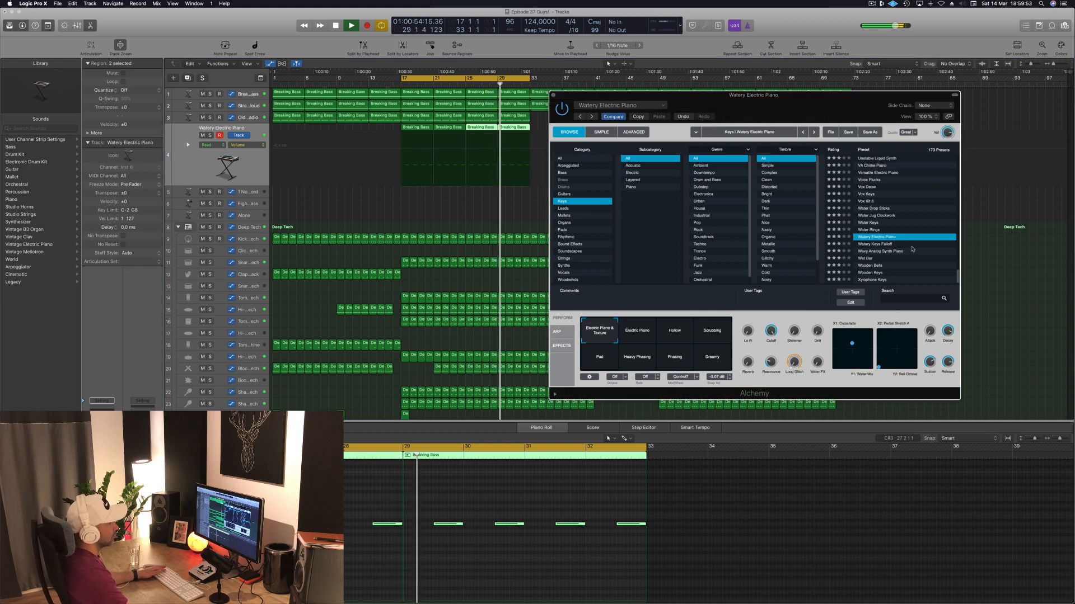
left_click(866, 258)
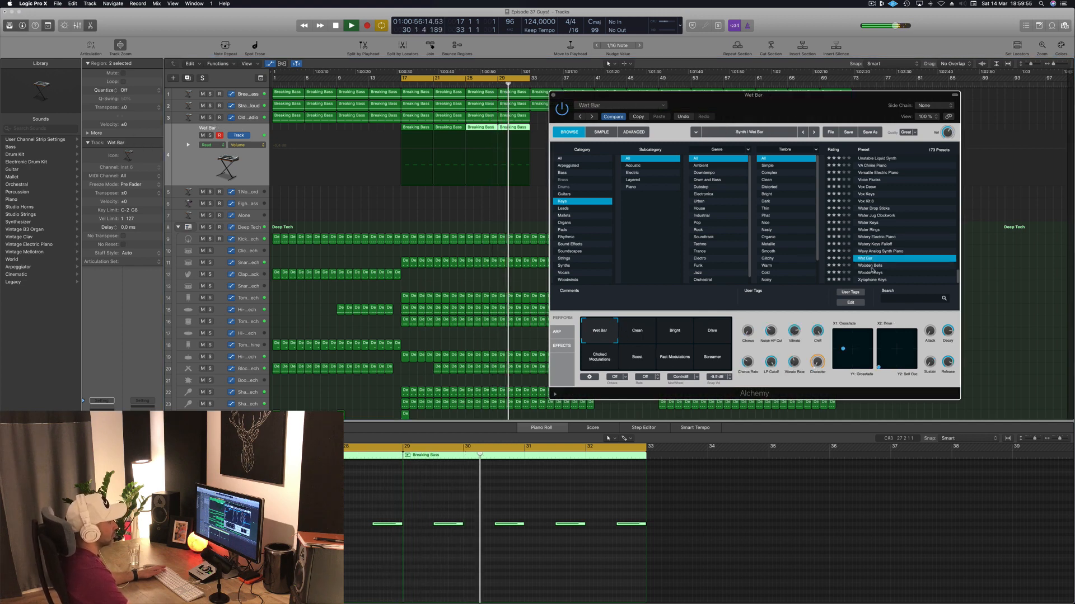
left_click(867, 266)
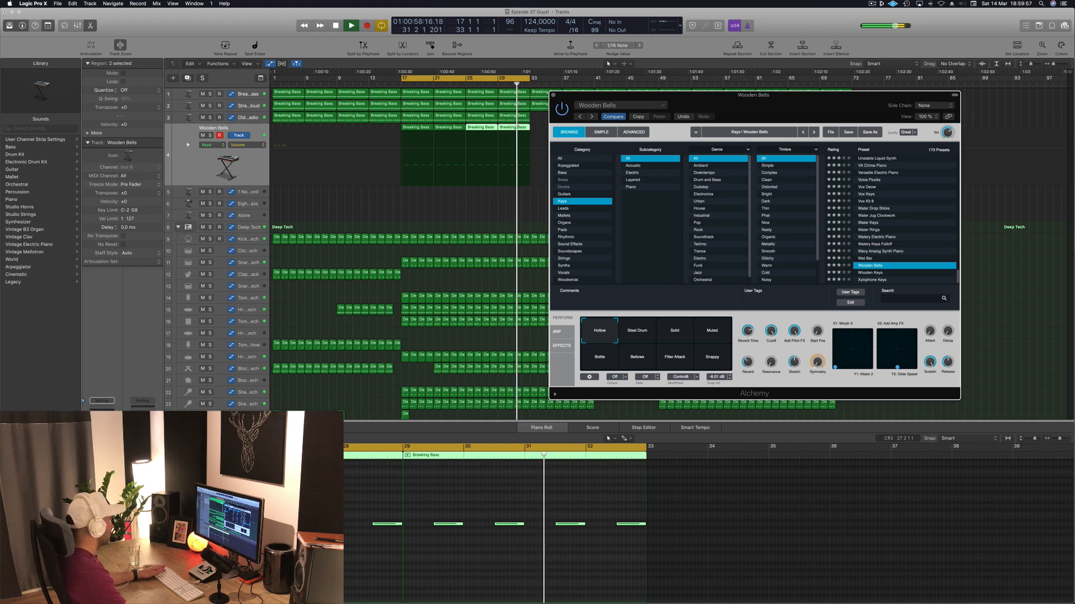
left_click_drag(102, 520, 102, 517)
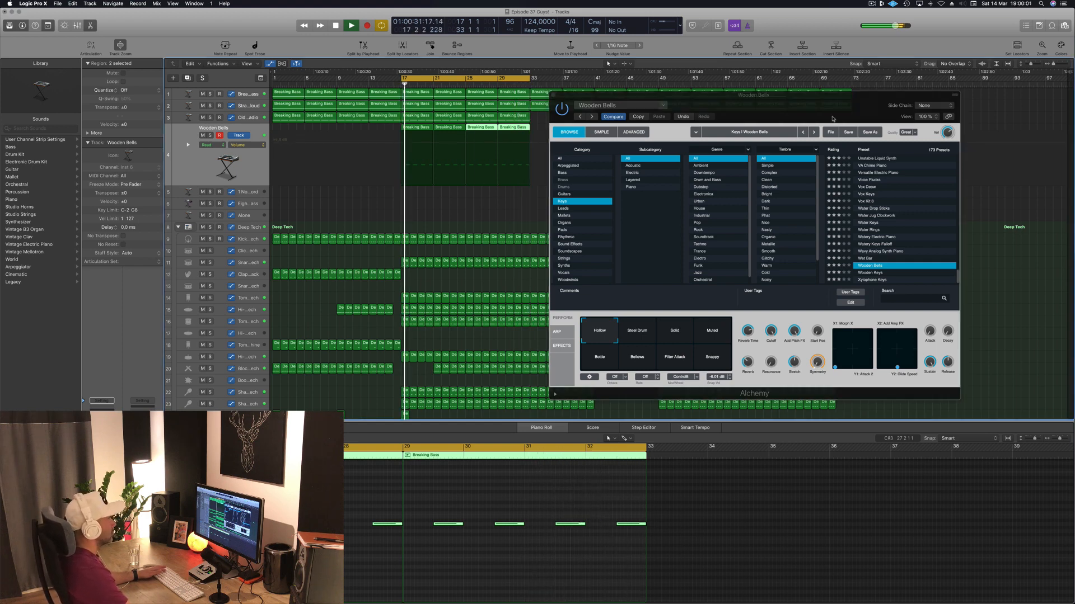
Move the Alchemy window aside and close it, select the Wooden Bells track, and clear its region selection.
left_click_drag(674, 106, 584, 128)
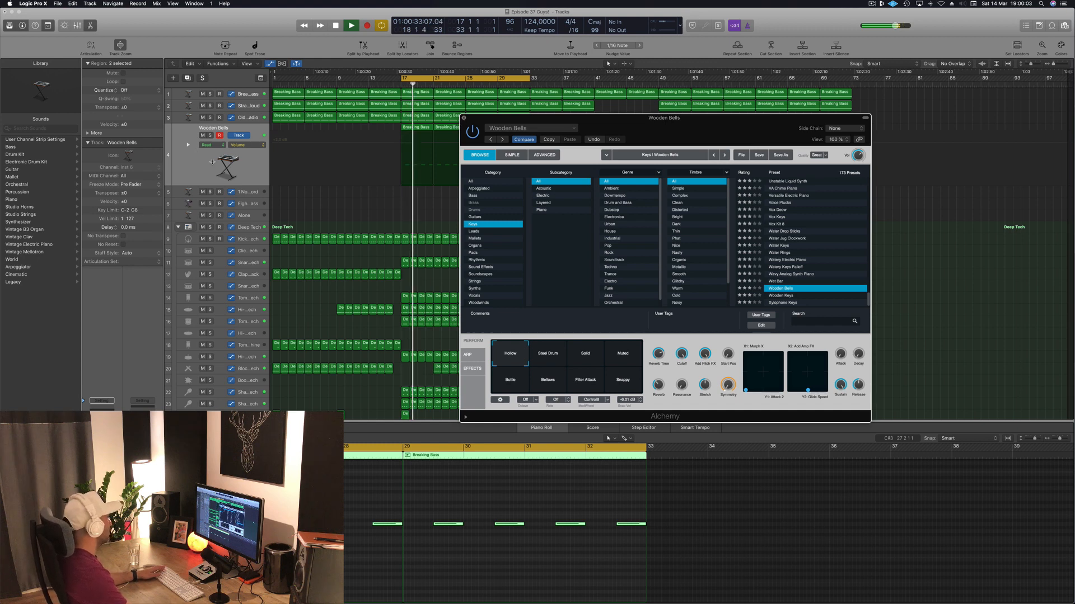
left_click(212, 162)
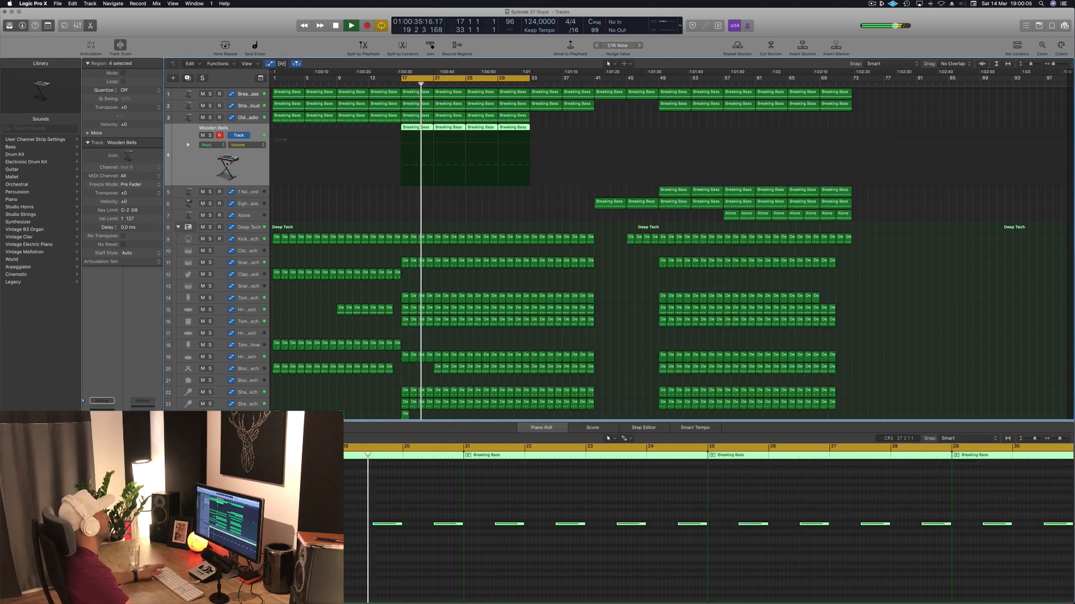
left_click(515, 208)
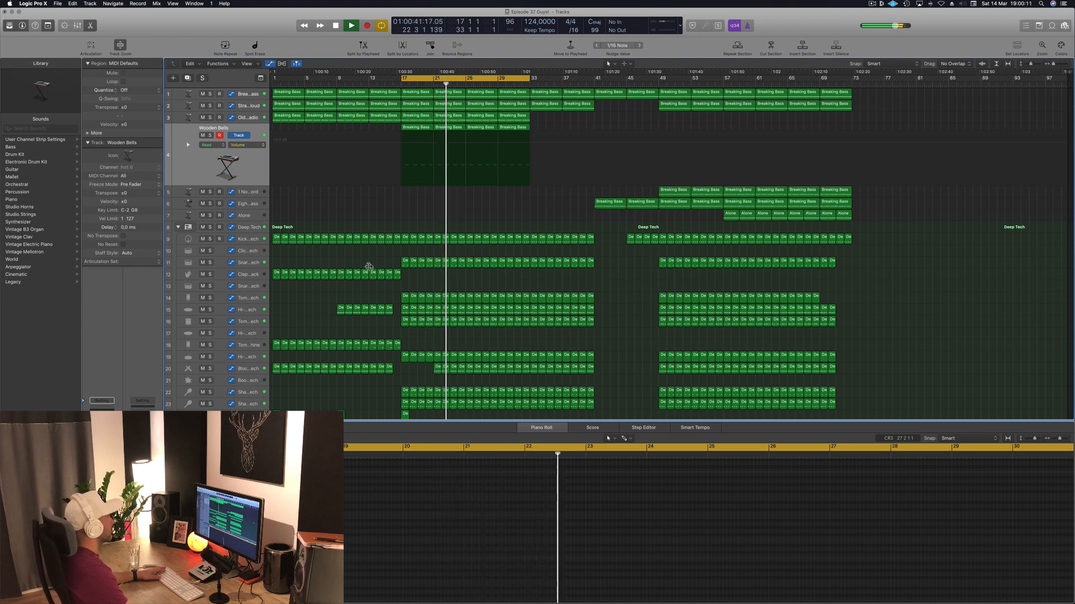
Examine the low-cut automation on the Block - Deep Tech track, and return to the Deep Tech drum stack.
scroll(263, 315, "down", 3)
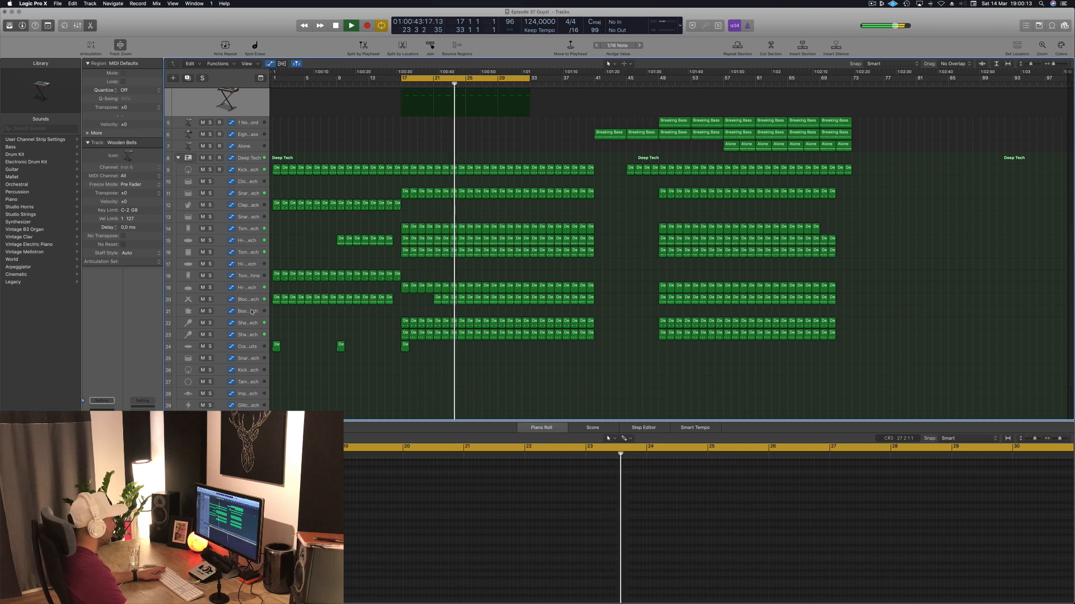
left_click(263, 316)
left_click(266, 248)
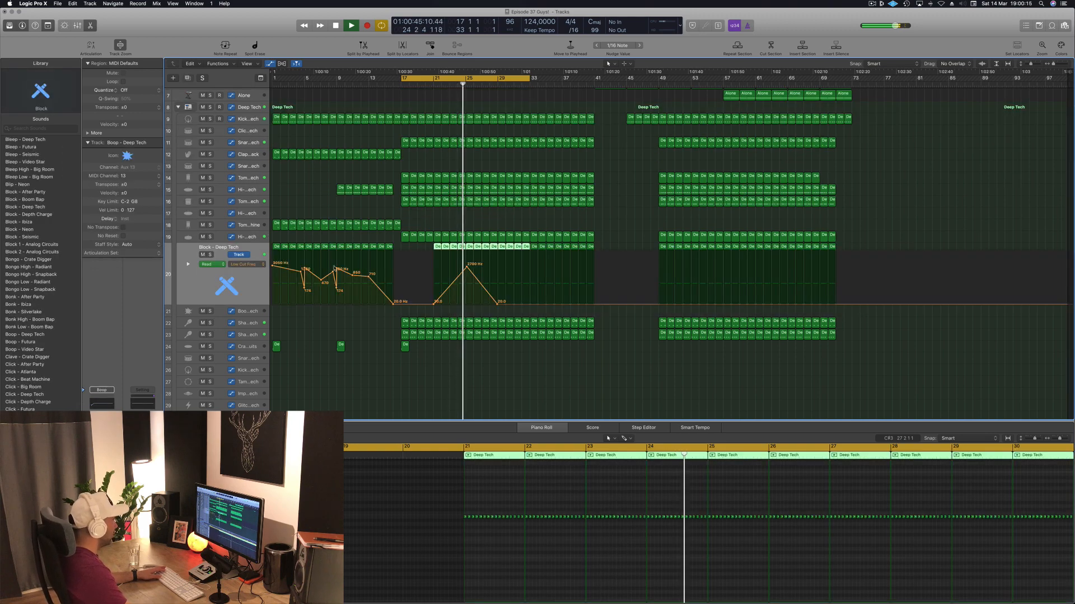
scroll(273, 185, "up", 3)
left_click(263, 177)
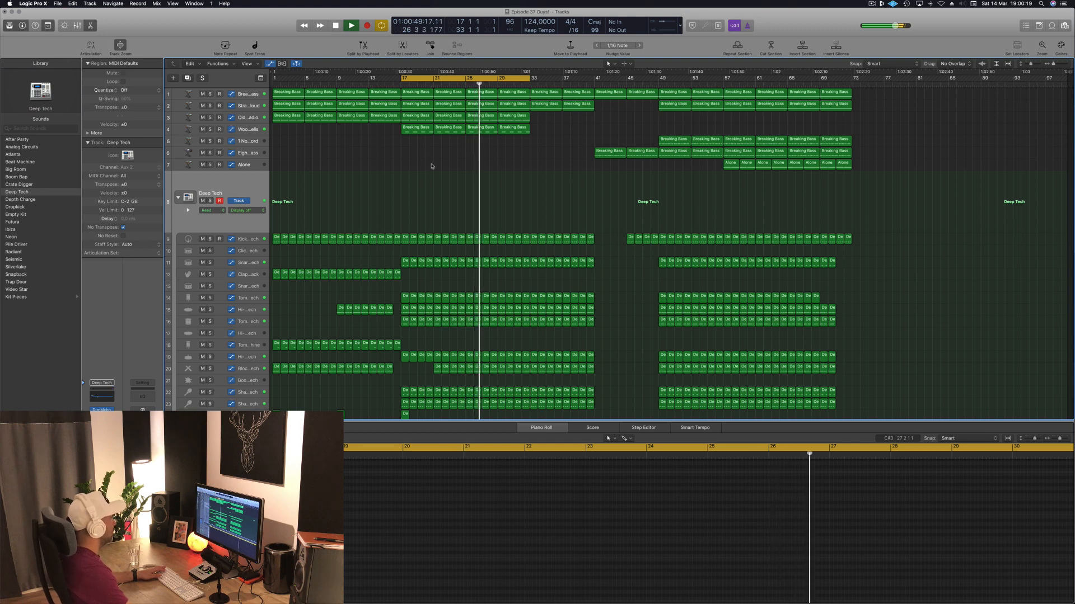
Flatten the low-cut sweep before bar 25 on the Kick 1 track, and lower its automation point at bar 41.
left_click(251, 239)
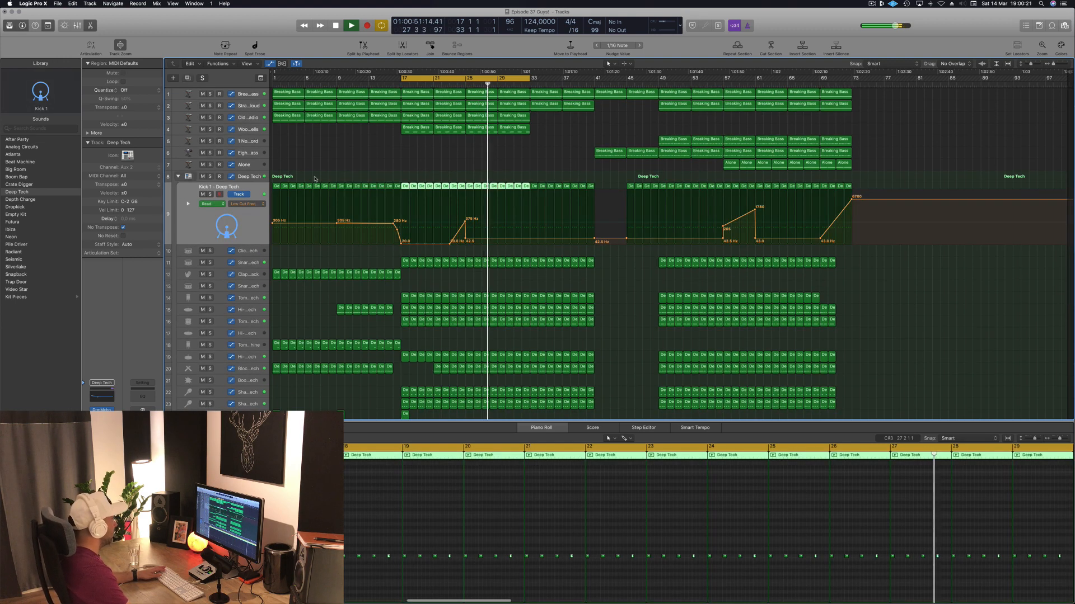
left_click_drag(465, 239, 465, 245)
left_click_drag(595, 240, 594, 244)
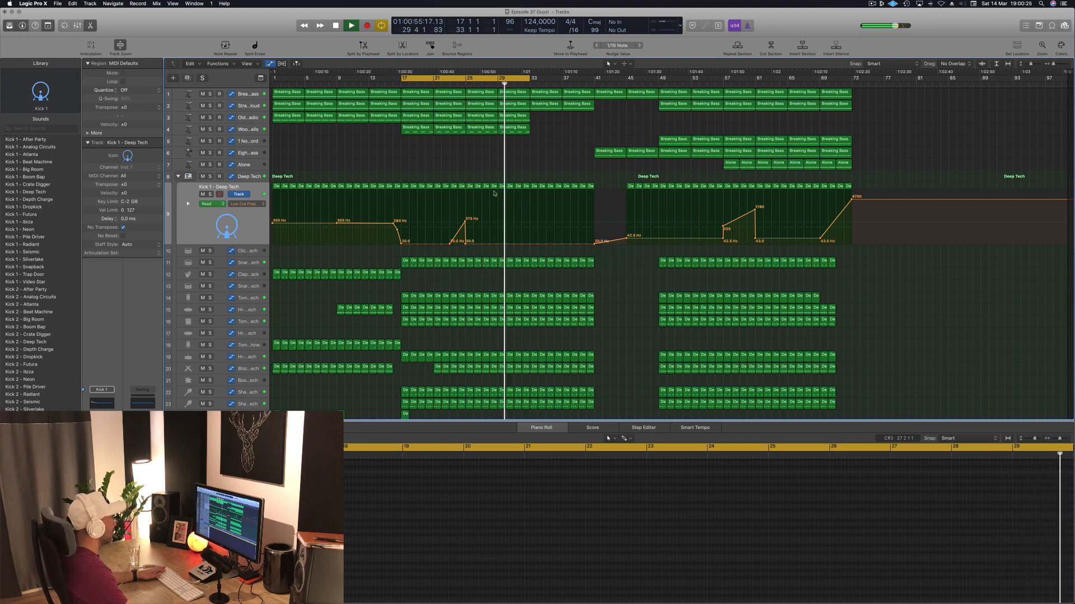
left_click(454, 84)
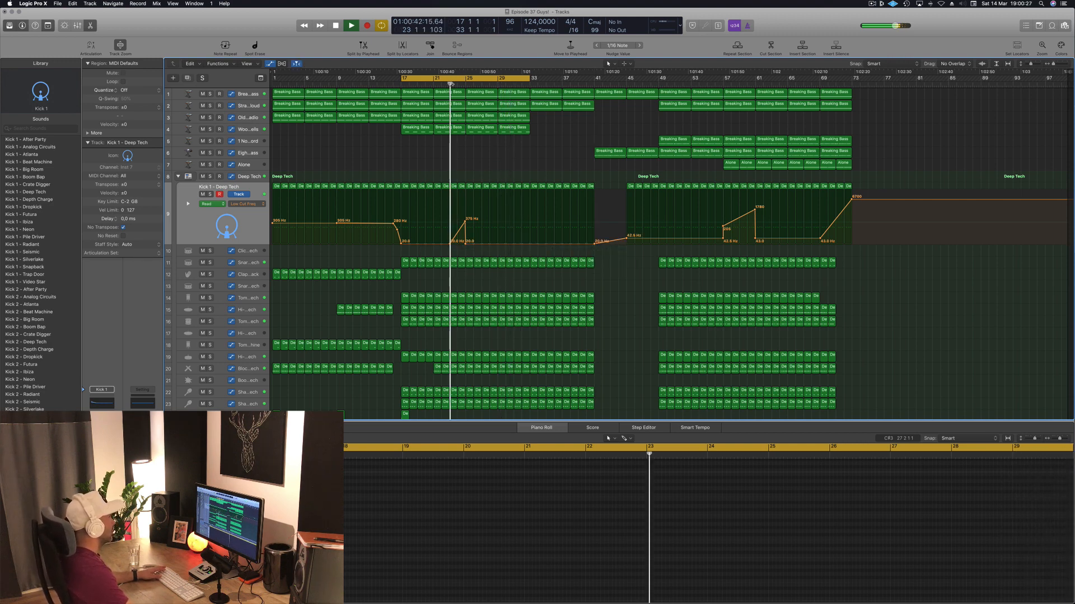
left_click_drag(464, 223, 465, 244)
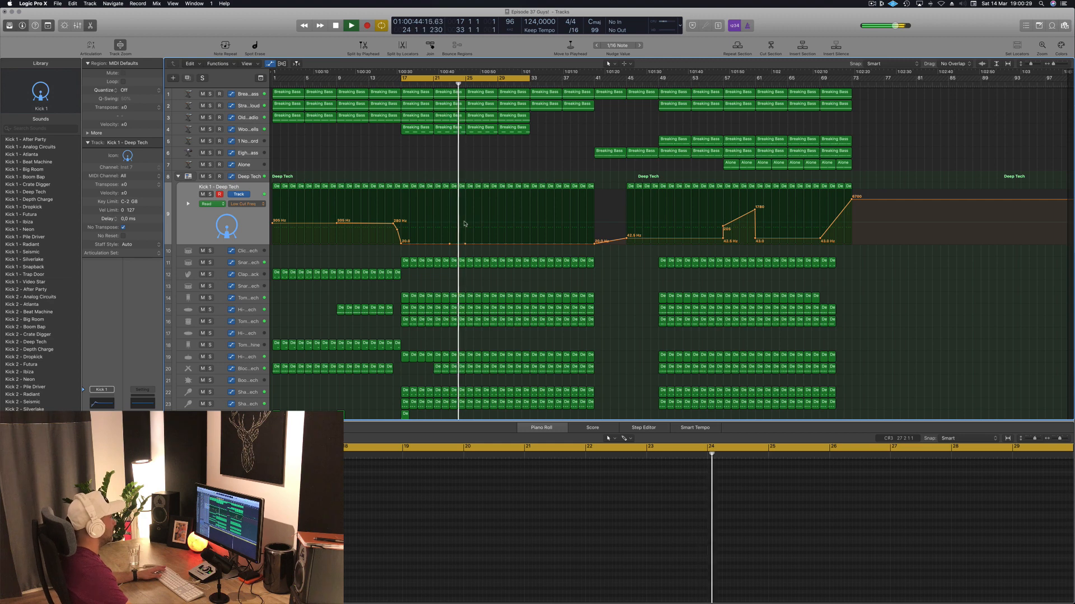
Replay the section from bar 17, and examine the Breaking Bass track's filter automation.
left_click(442, 83)
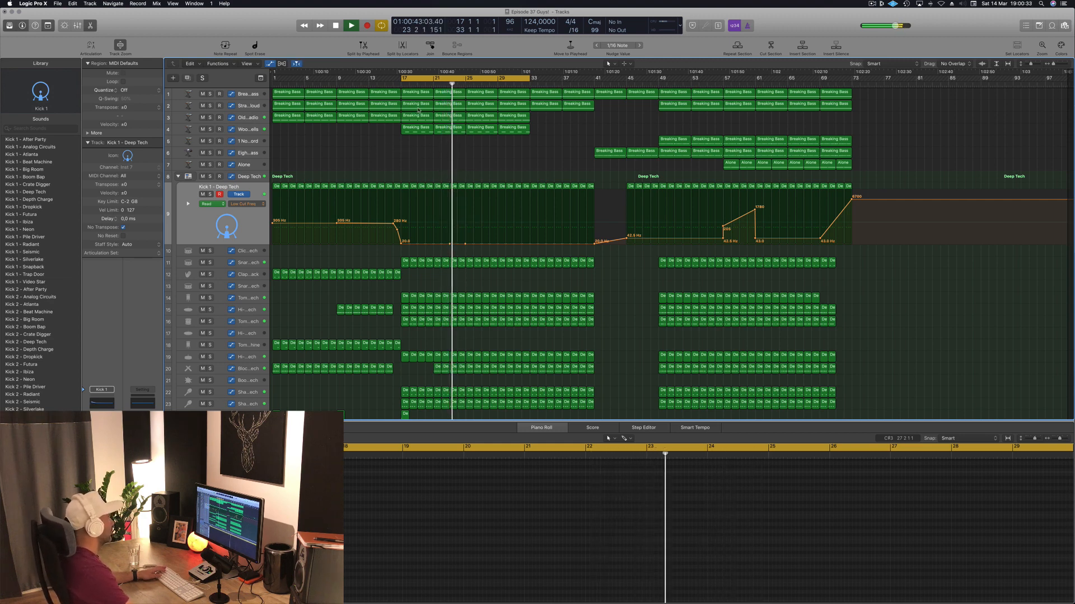
key("space")
key("space")
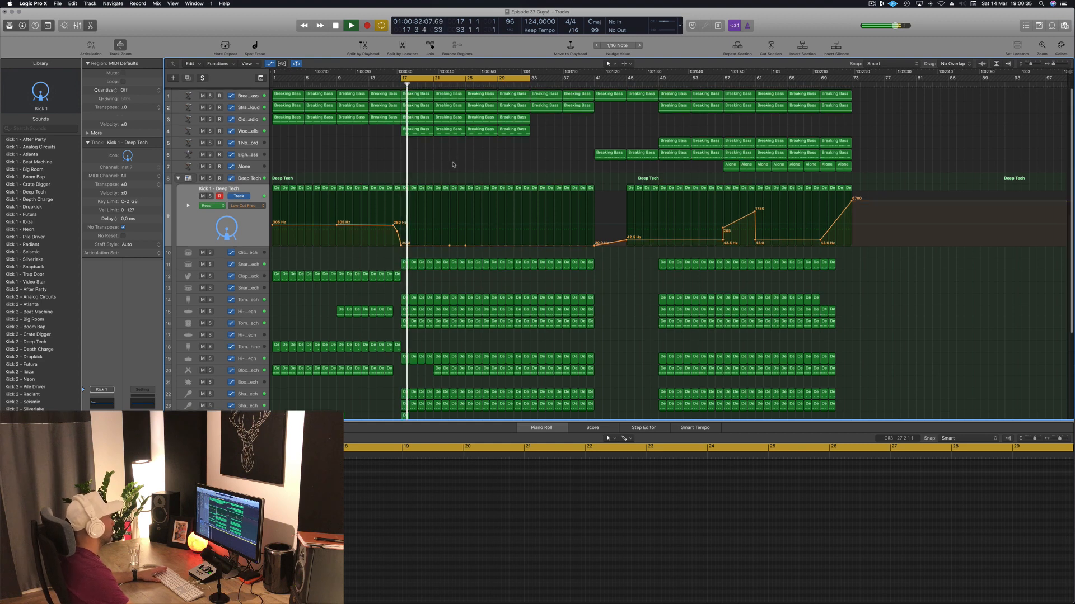
left_click(241, 97)
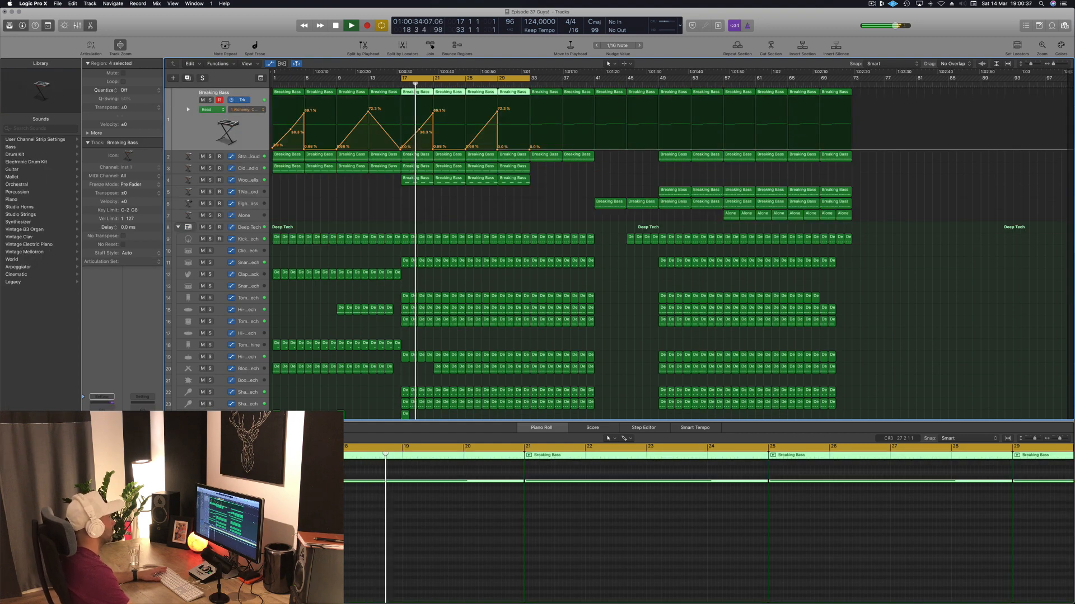
left_click(455, 206)
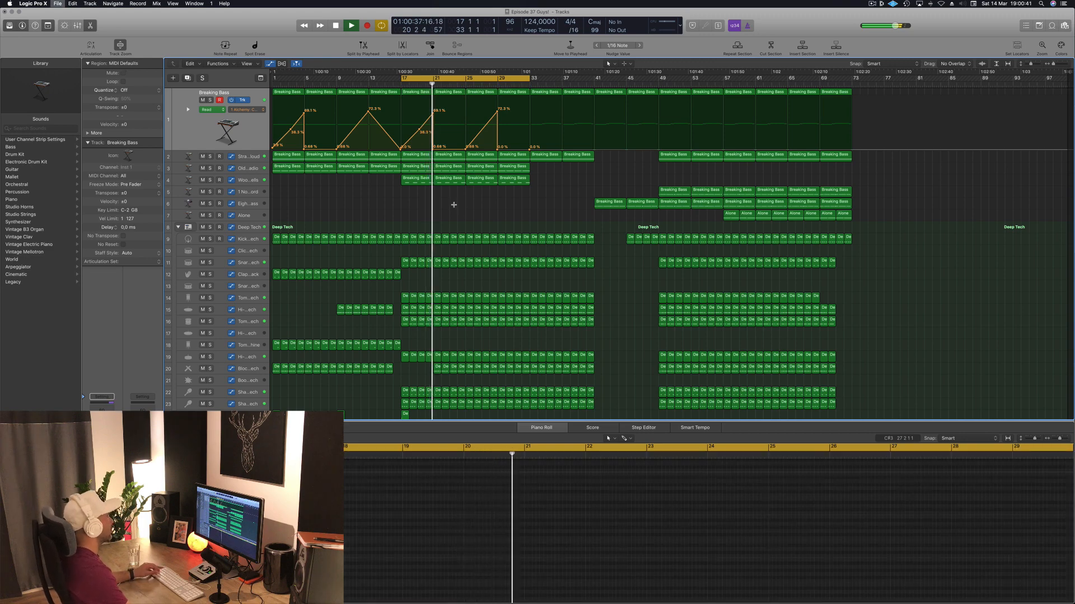
Copy the clap track's intro regions to bars 17 to 33, and clear the selection.
scroll(456, 213, "down", 5)
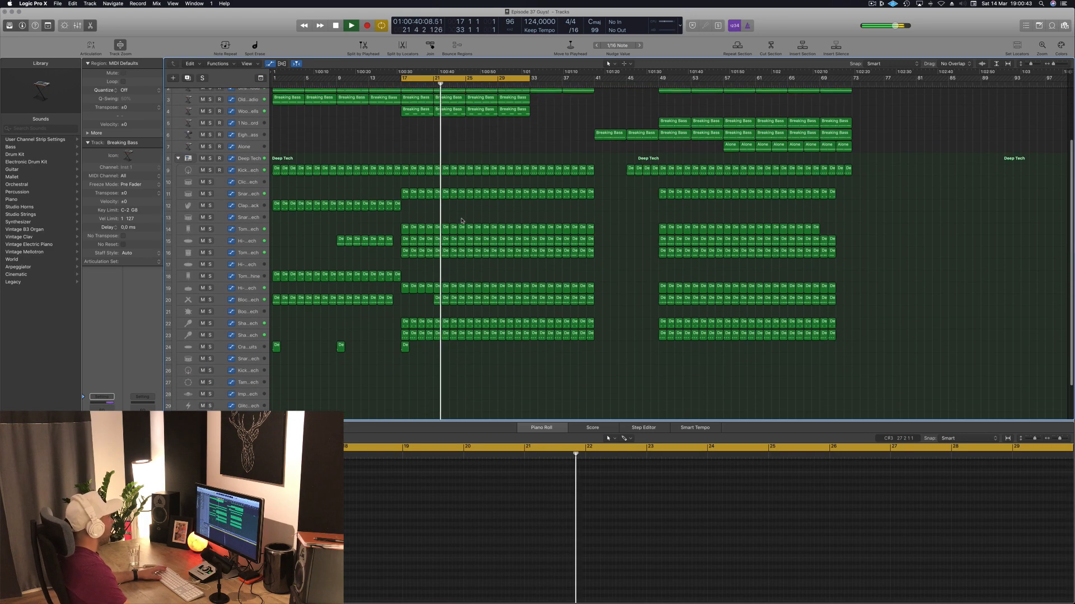
scroll(462, 221, "down", 1)
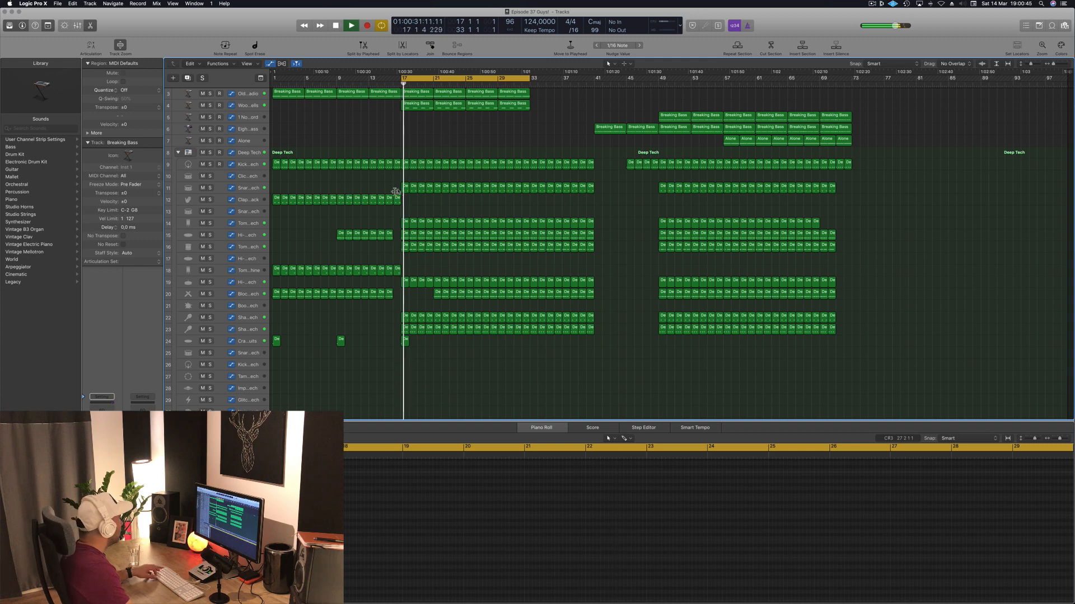
left_click_drag(375, 207, 407, 207)
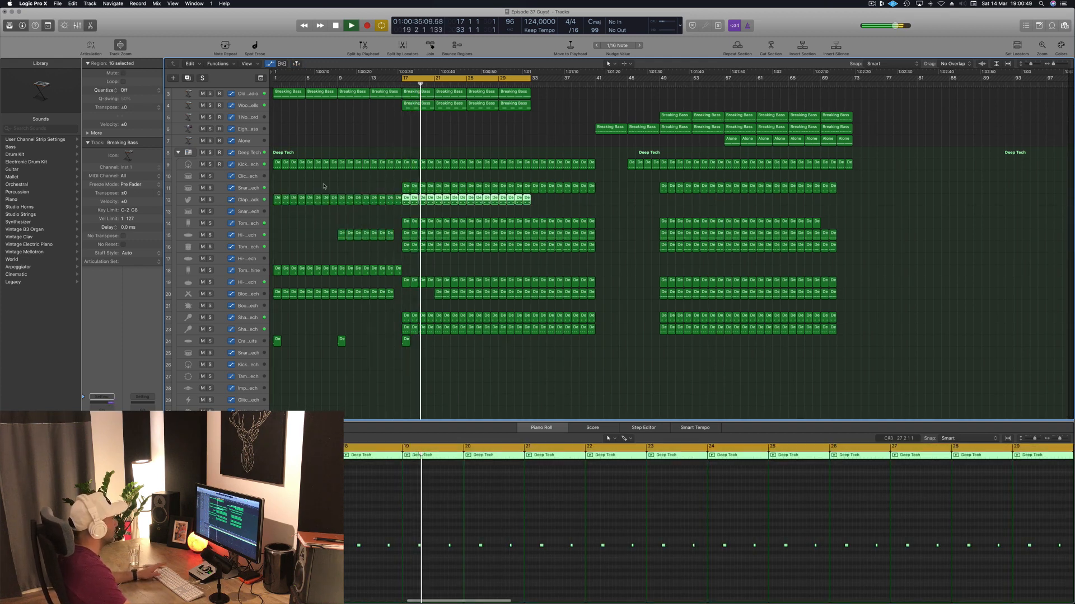
left_click(337, 182)
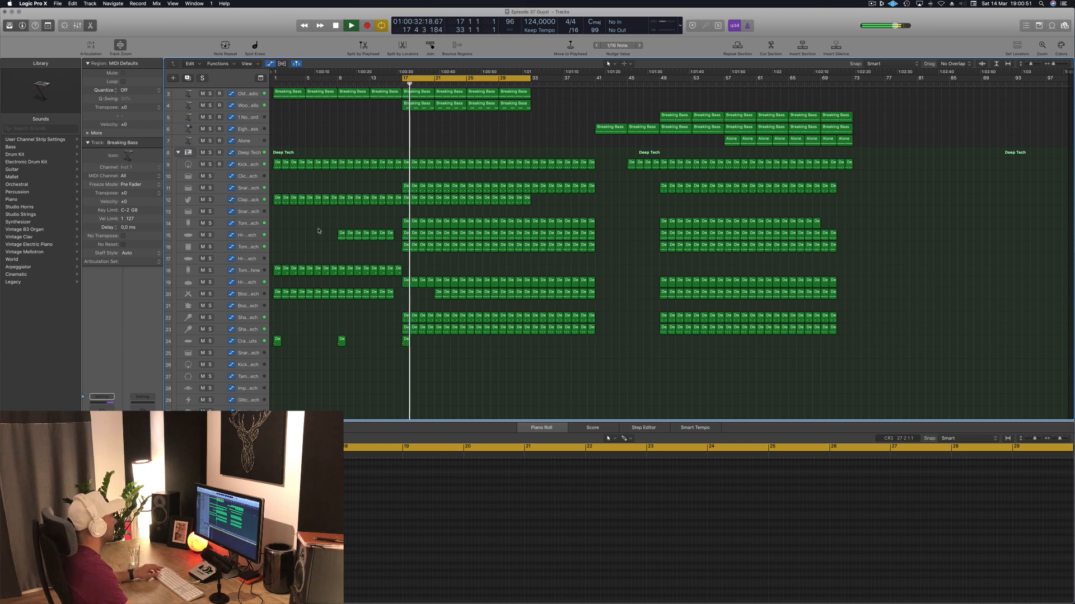
Copy the Tom Low track's intro regions to bars 17 to 33, select that track, and clear the region selection.
scroll(318, 231, "down", 2)
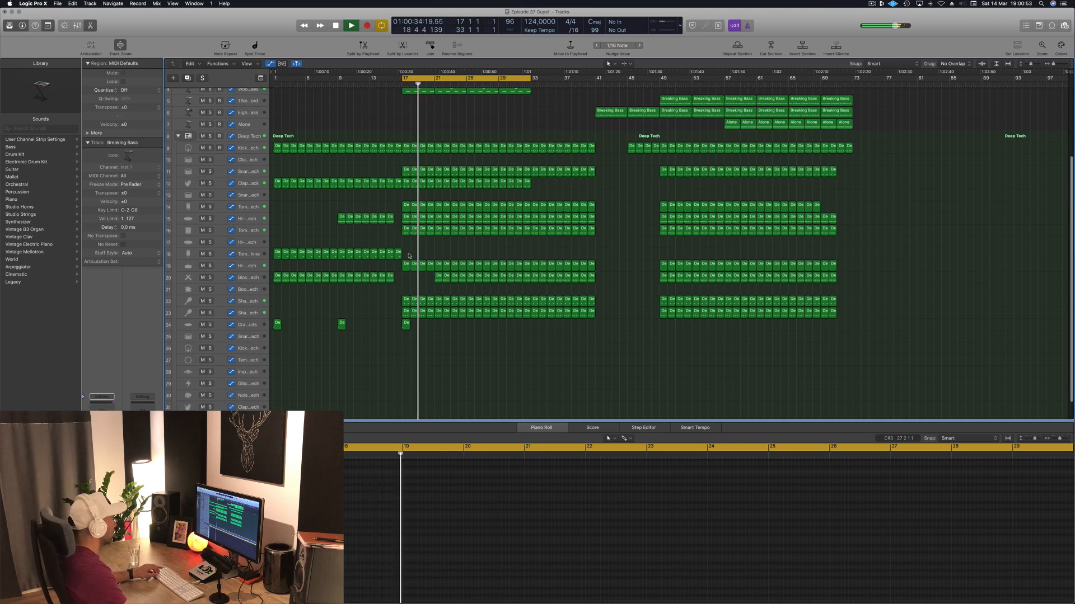
mouse_move(409, 255)
left_mouse_down()
mouse_move(277, 255)
mouse_move(407, 257)
left_mouse_up()
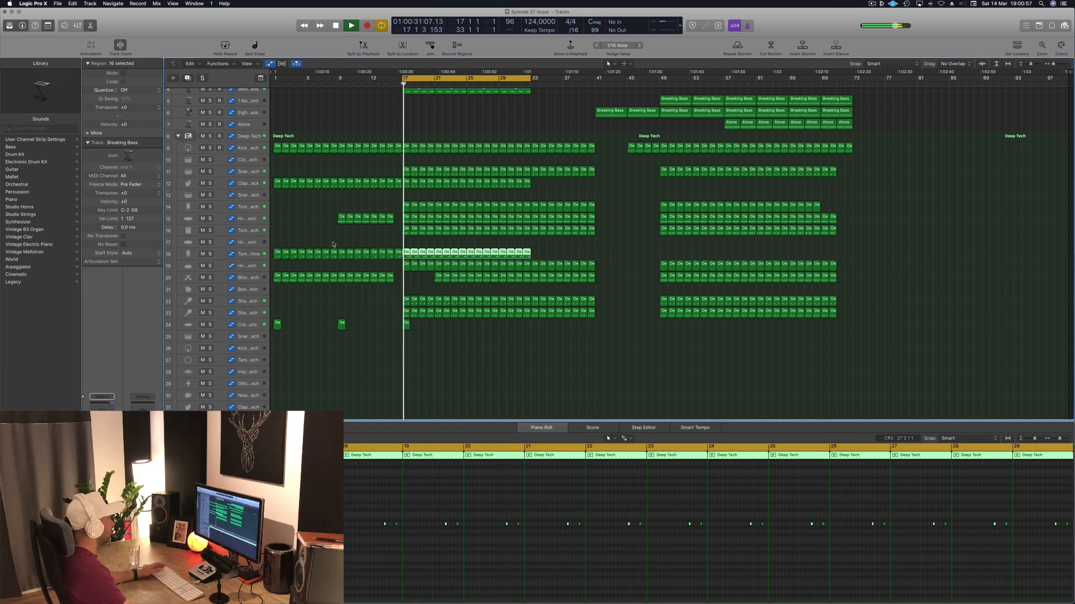
left_click(333, 245)
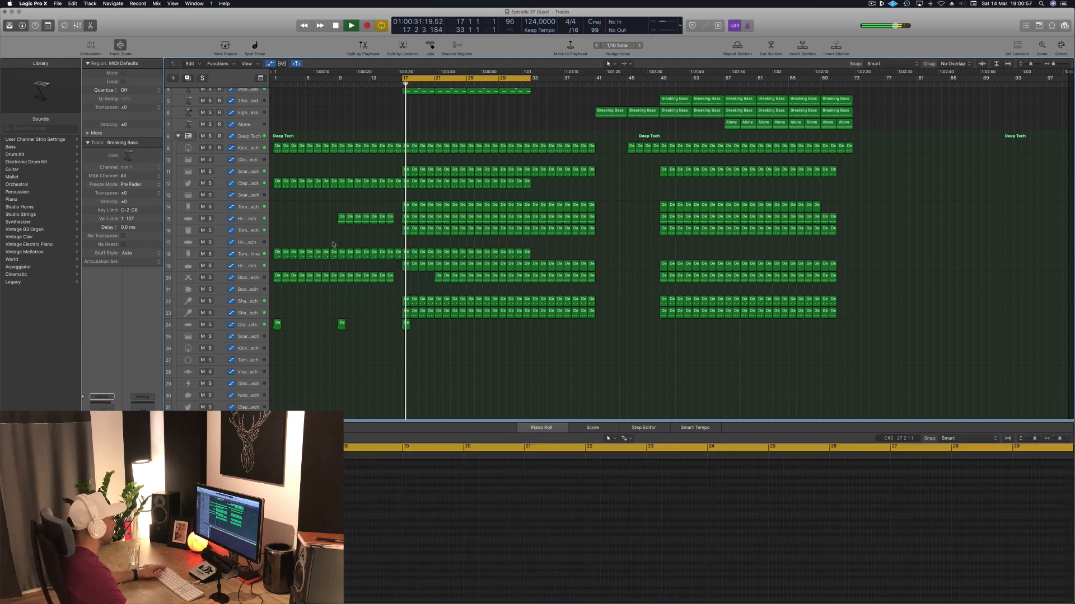
left_click(238, 251)
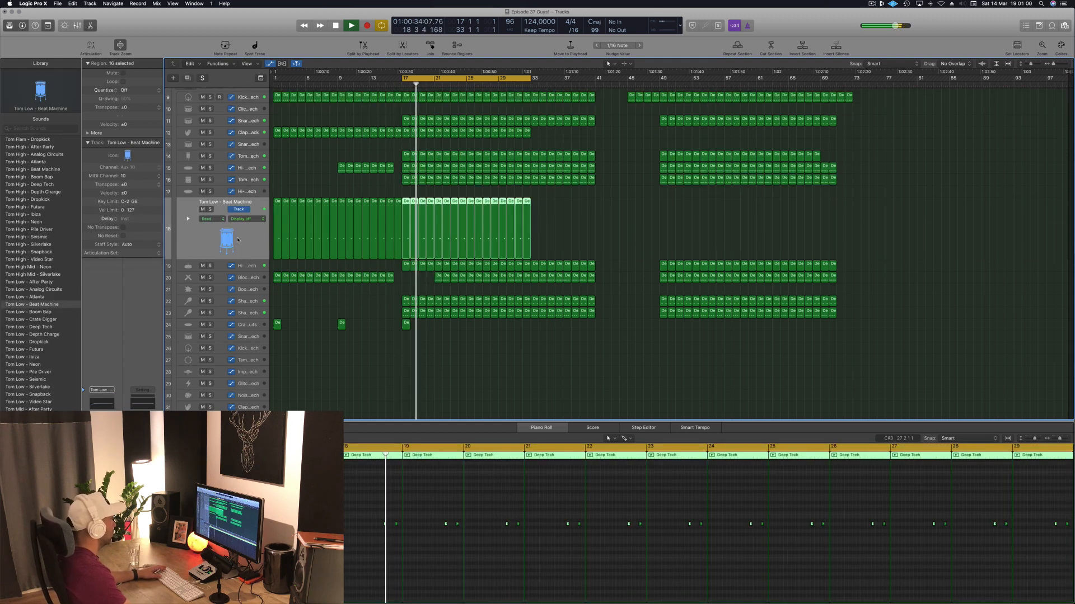
left_click(562, 211)
scroll(576, 233, "up", 3)
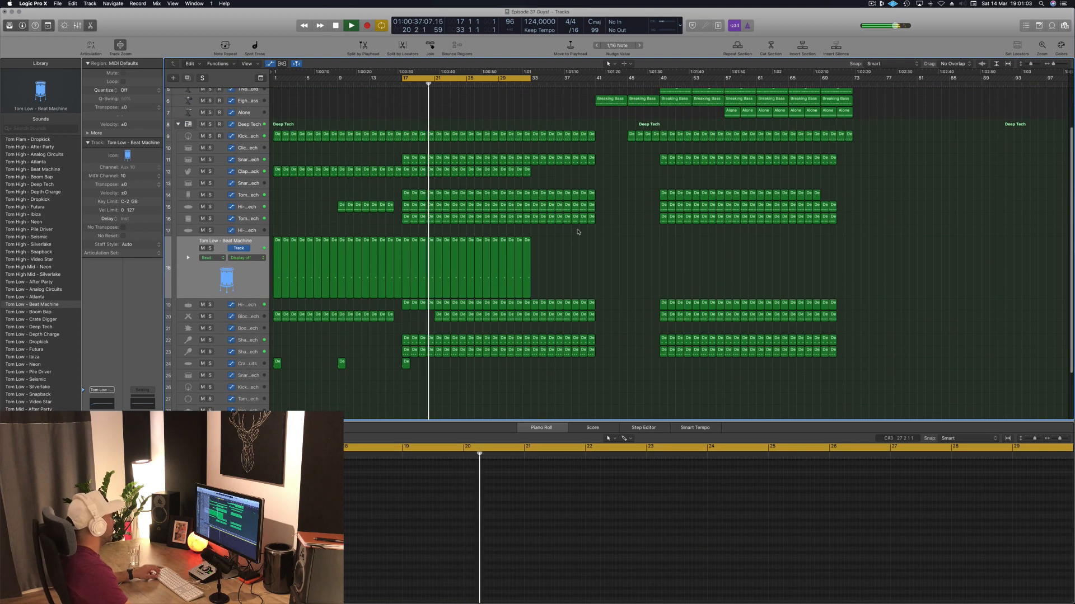
Copy the crash track's region at bar 17 to bar 21.
scroll(578, 232, "down", 3)
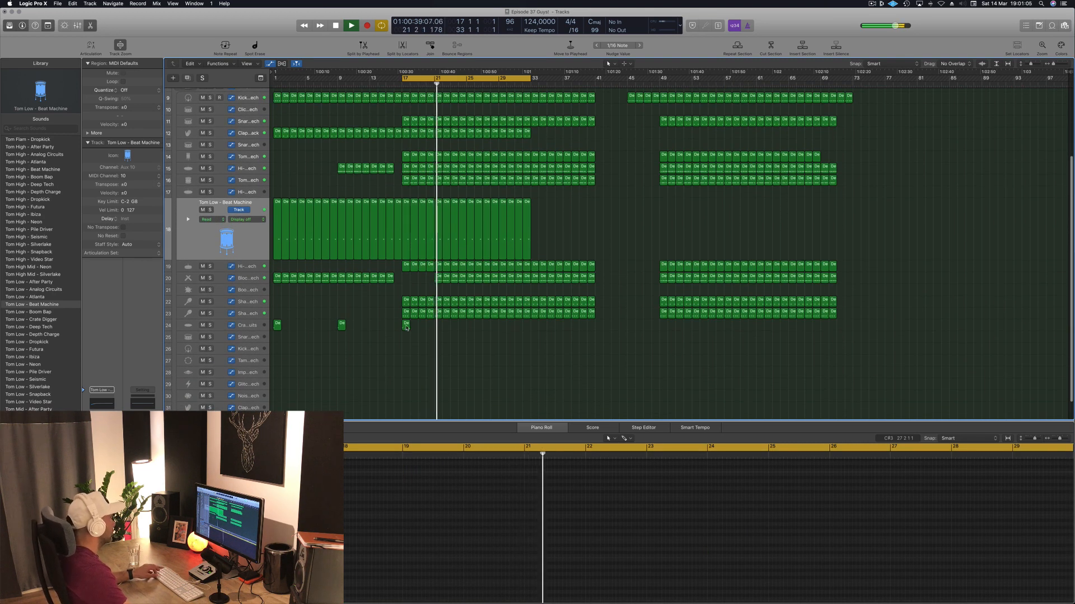
left_click_drag(406, 326, 438, 328)
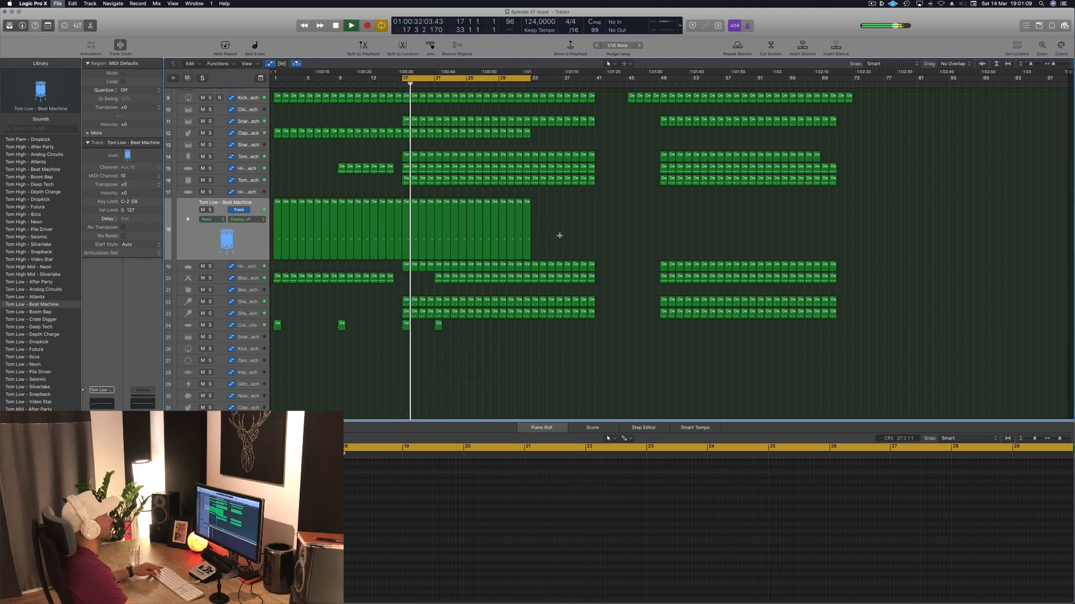
Select all regions in the arrangement and name them by their tracks.
scroll(559, 236, "up", 5)
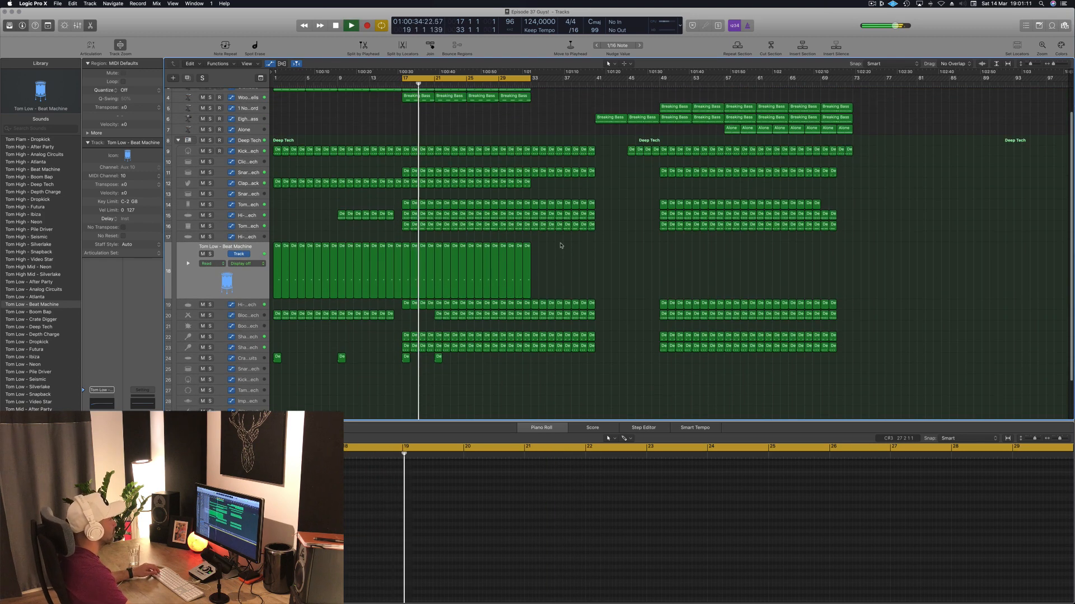
scroll(542, 139, "up", 3)
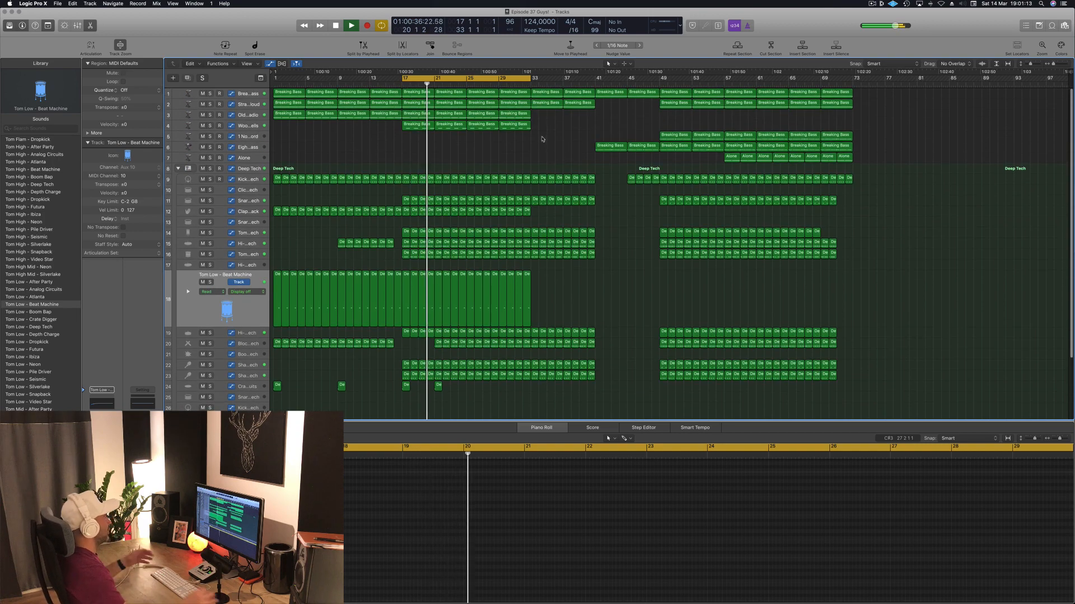
key("super+a")
right_click(516, 95)
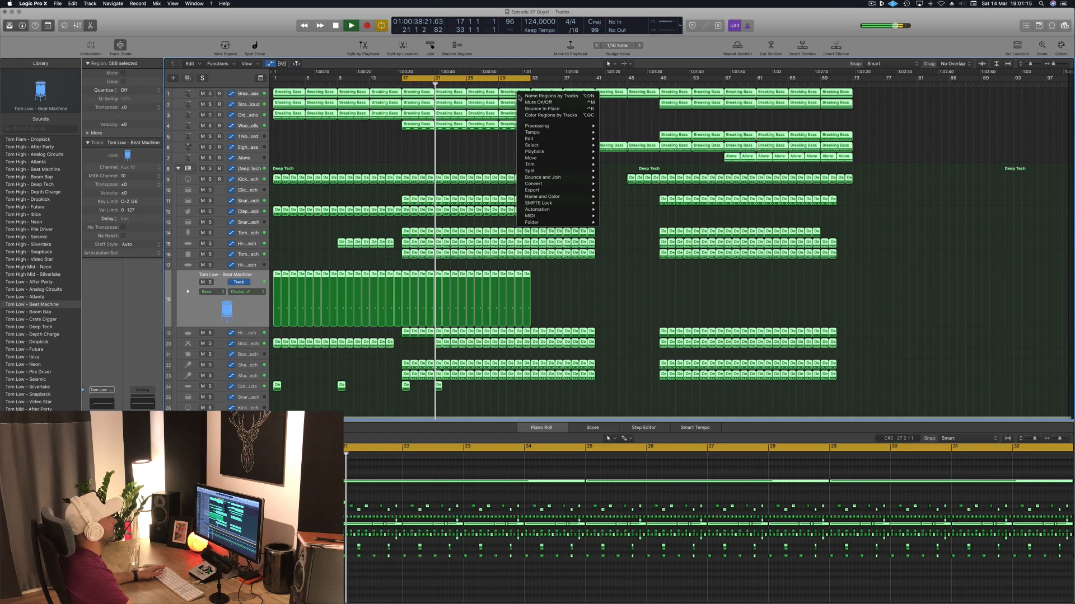
left_click(529, 96)
left_click(529, 151)
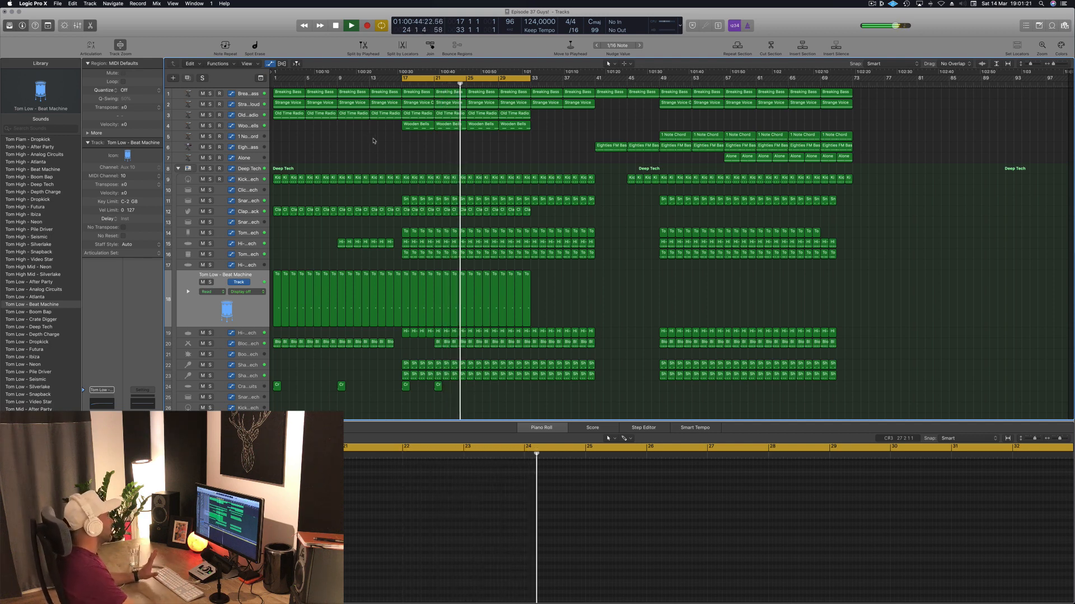
Select the Old Time Radio and Block tracks in turn, and replay the section from bar 17 to check the Block's low-cut automation.
left_click(248, 116)
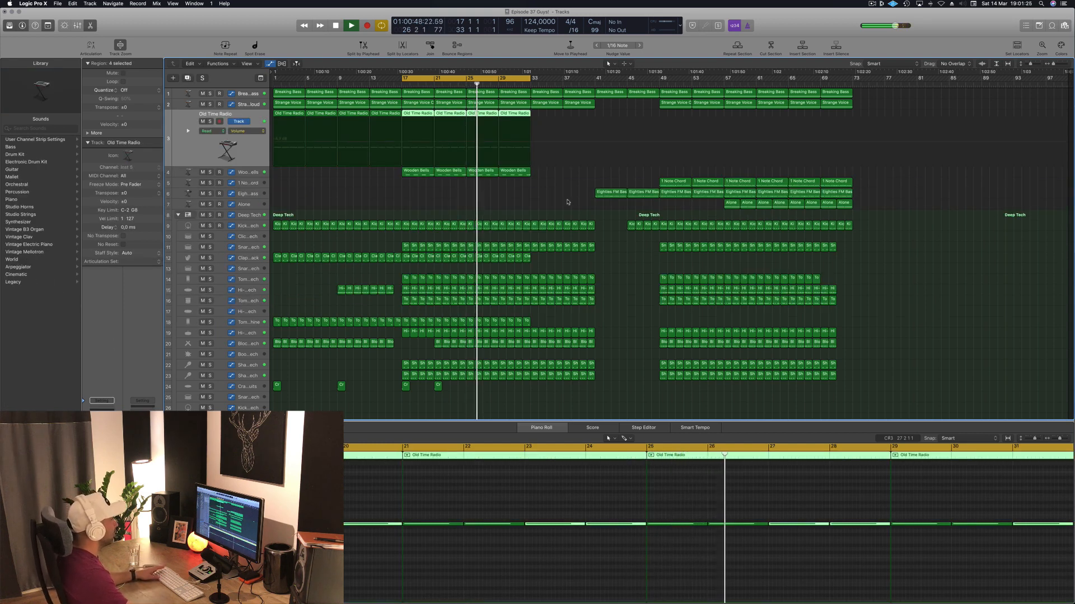
left_click(493, 196)
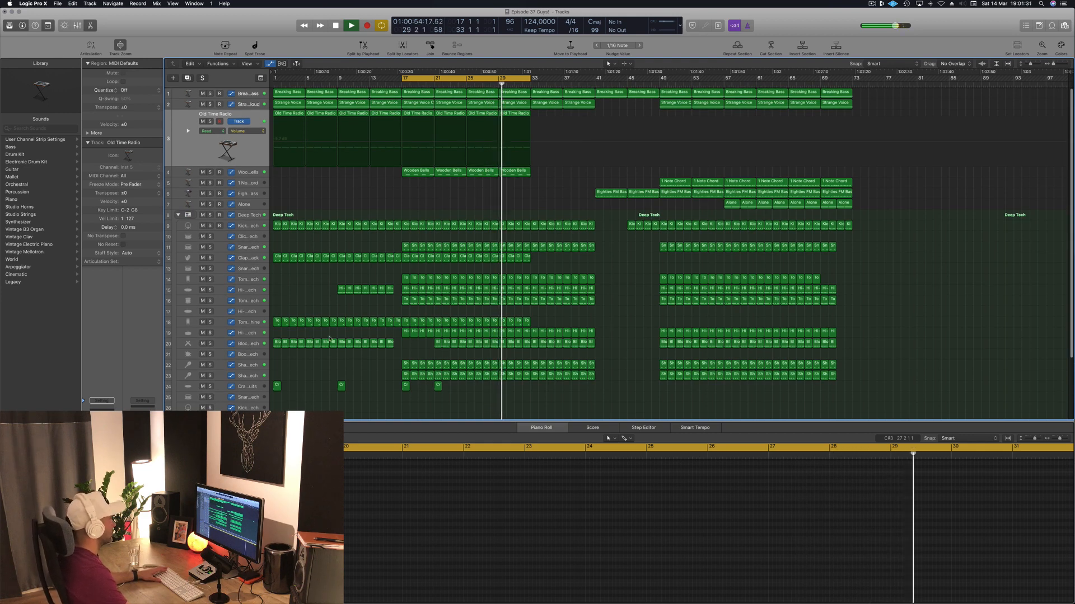
left_click(247, 343)
key("Return")
key("space")
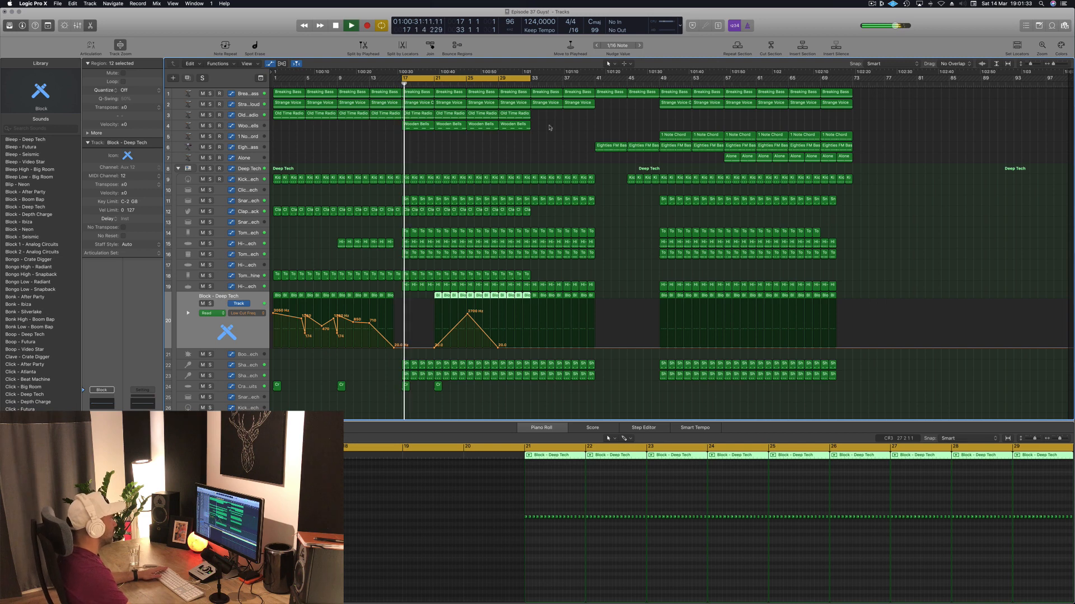
Move the cycle range to bars 33 to 41, and play that section.
left_click(491, 91)
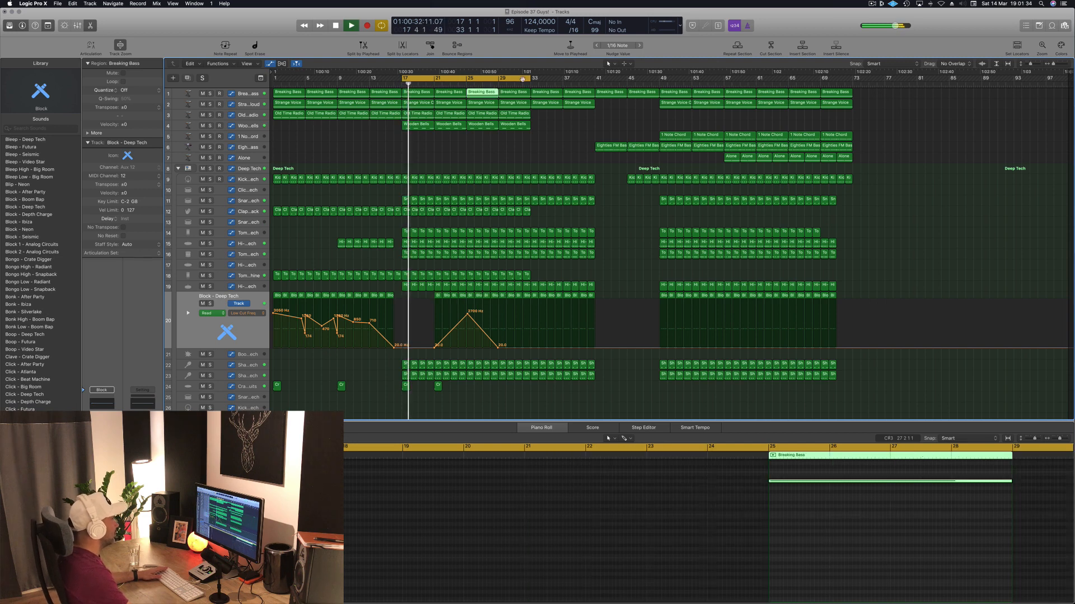
left_click(536, 156)
left_click_drag(511, 79, 594, 85)
key("space")
key("space")
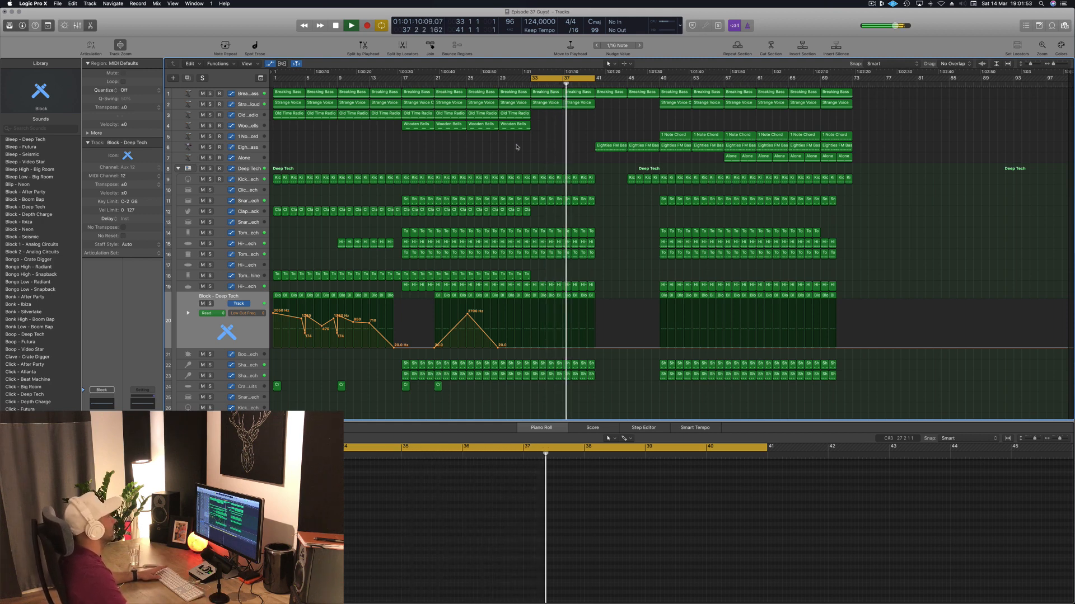
Delete the two Strange Voice Cloud regions between bars 33 and 41, and play the transition from just before bar 29.
left_click(551, 103)
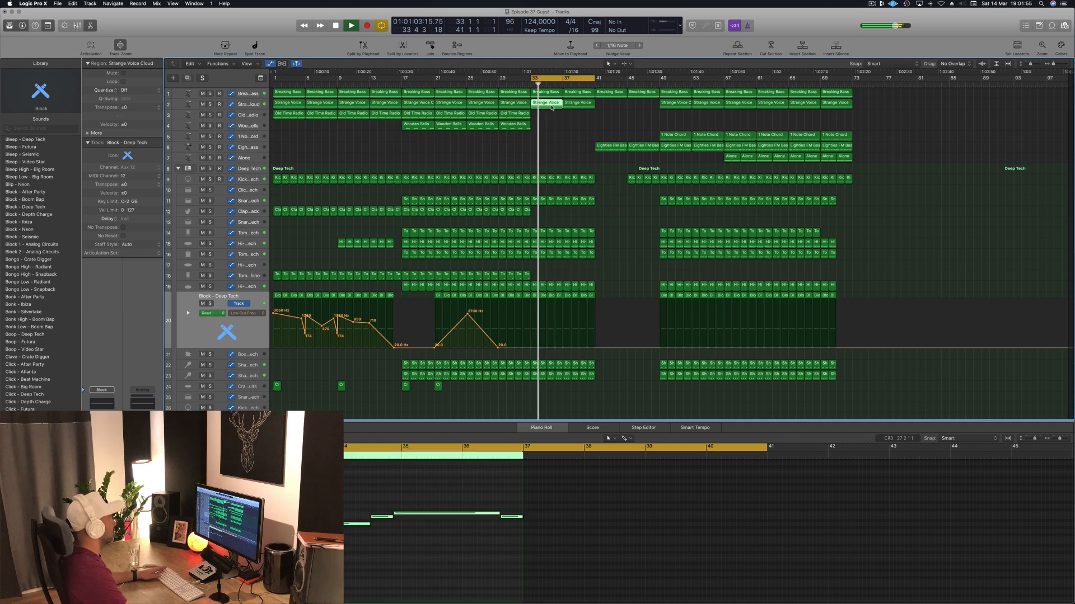
key("Delete")
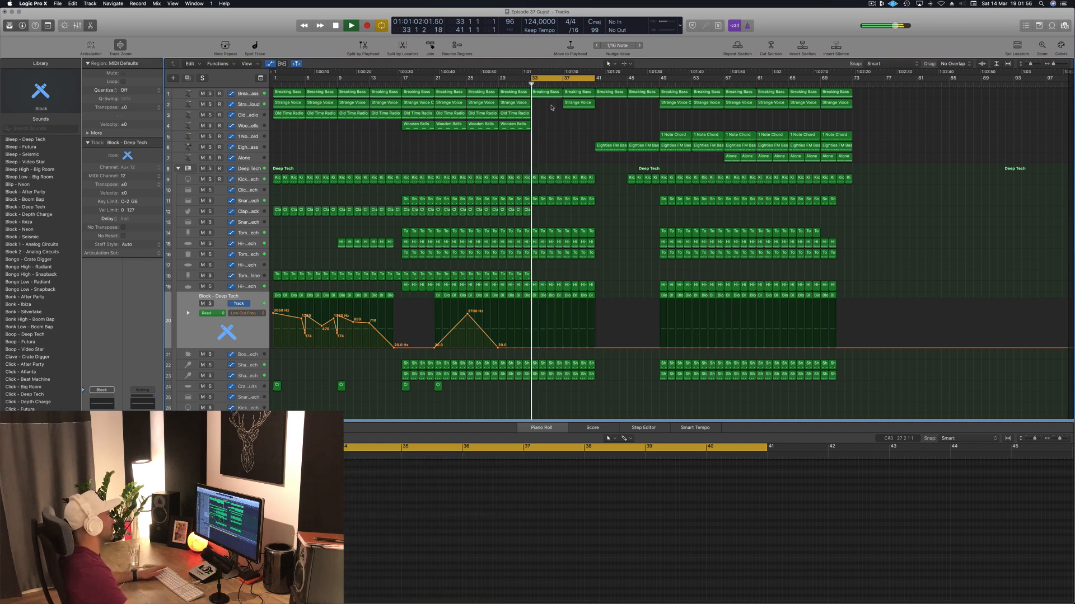
left_click(580, 106)
key("Delete")
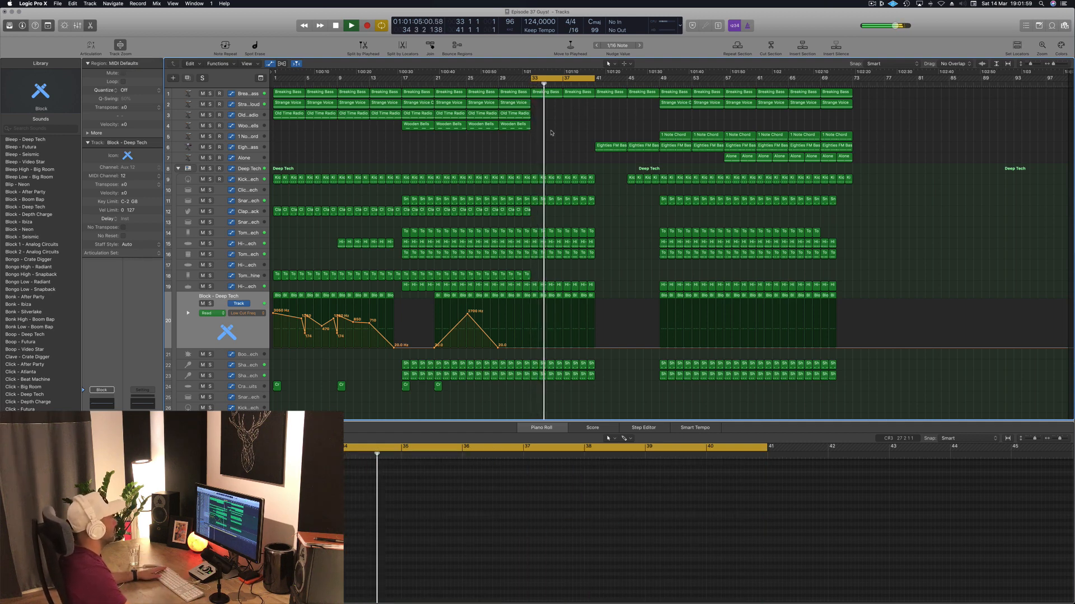
left_click(495, 86)
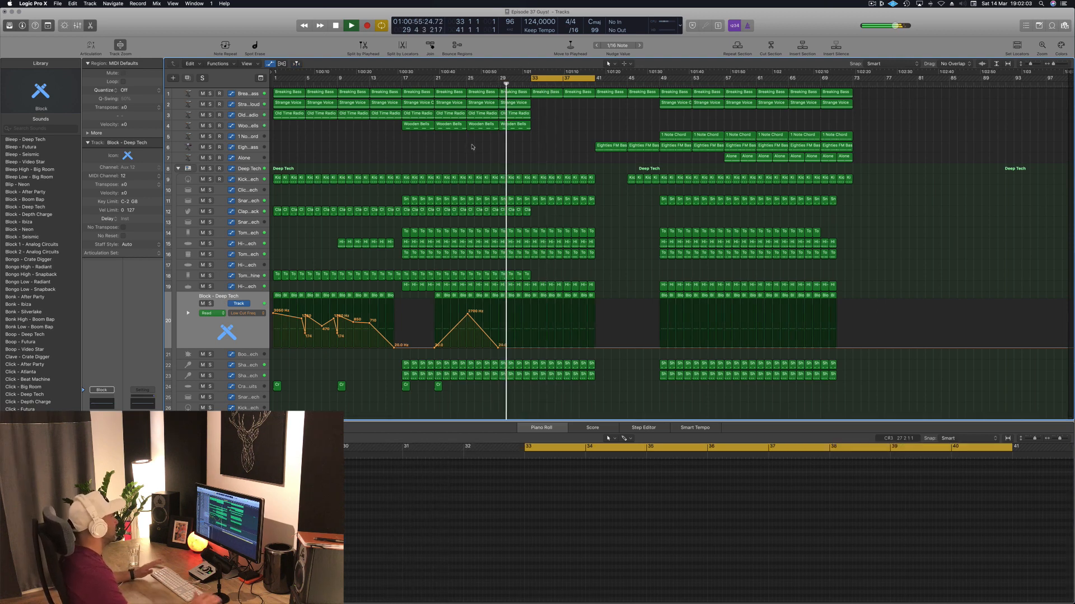
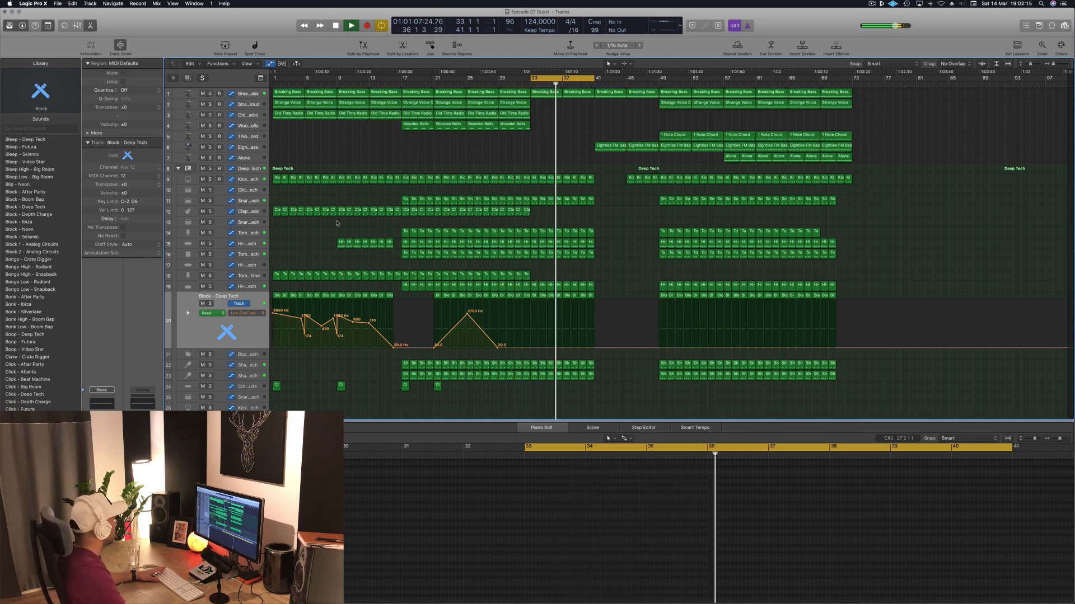
Select the Hi-Hat 1, Hi-Hat Open, Shaker 2 and Snare 1 tracks in turn to examine their regions at bars 33 to 41.
left_click(246, 247)
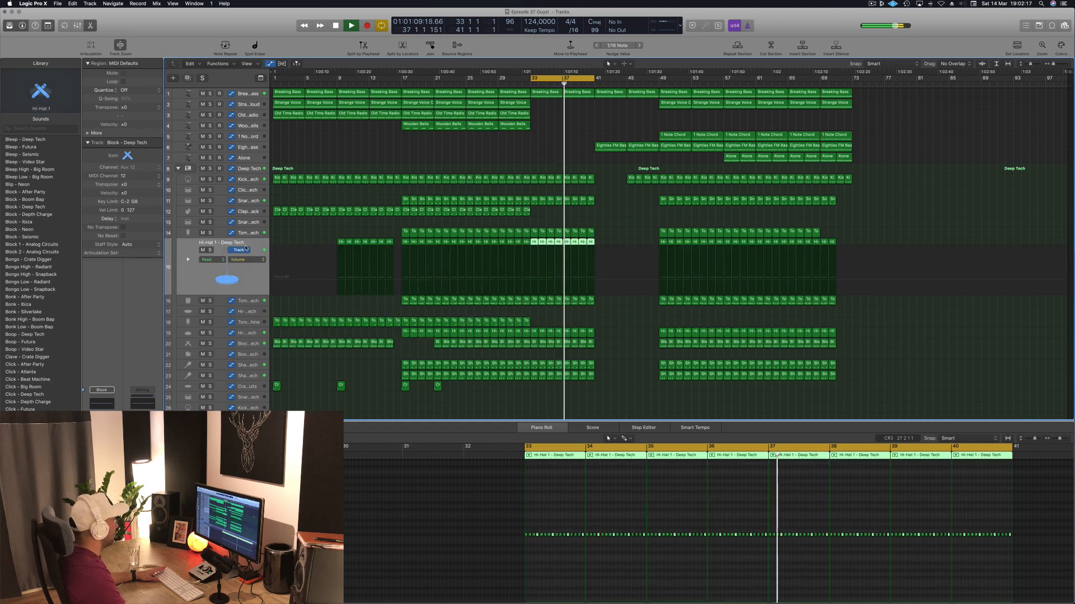
left_click(248, 344)
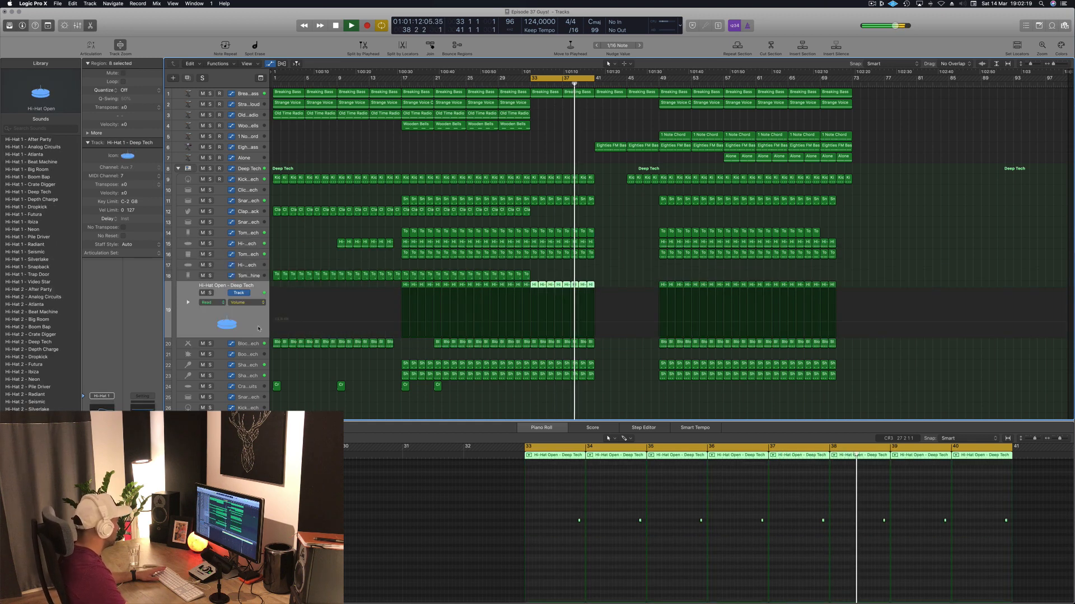
left_click(250, 376)
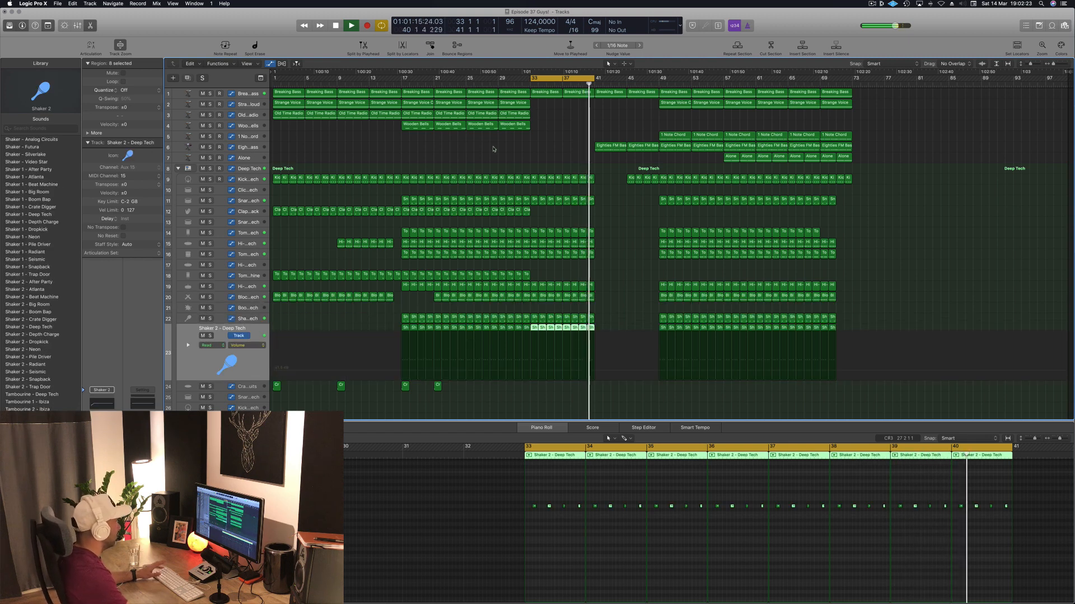
left_click(247, 200)
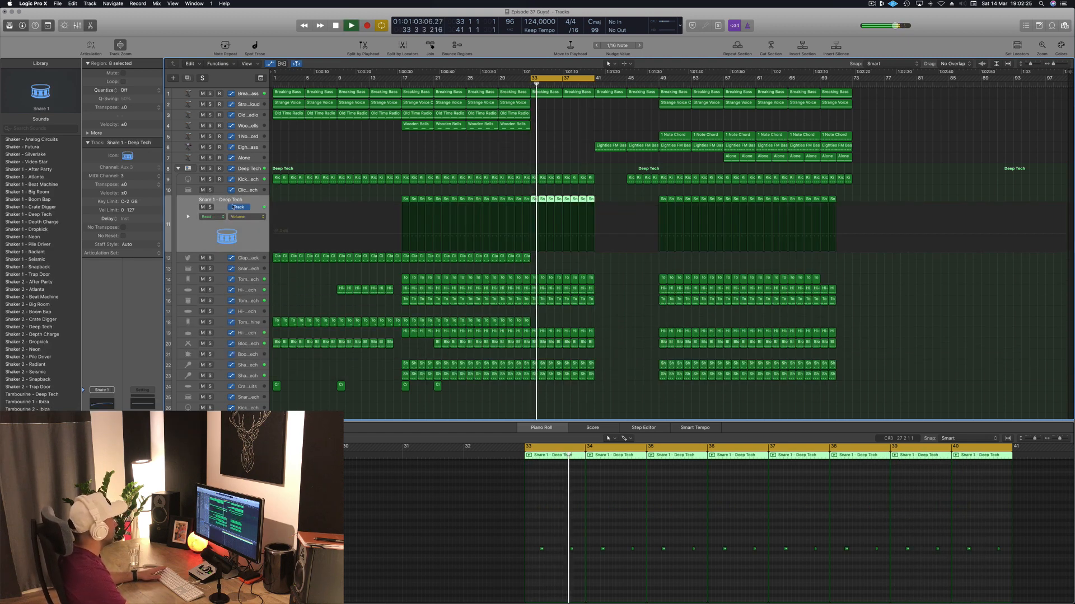
Audition the Hi-Hat 1, Hi-Hat Open and Block tracks in solo one at a time, and clear the region selection.
left_click(203, 207)
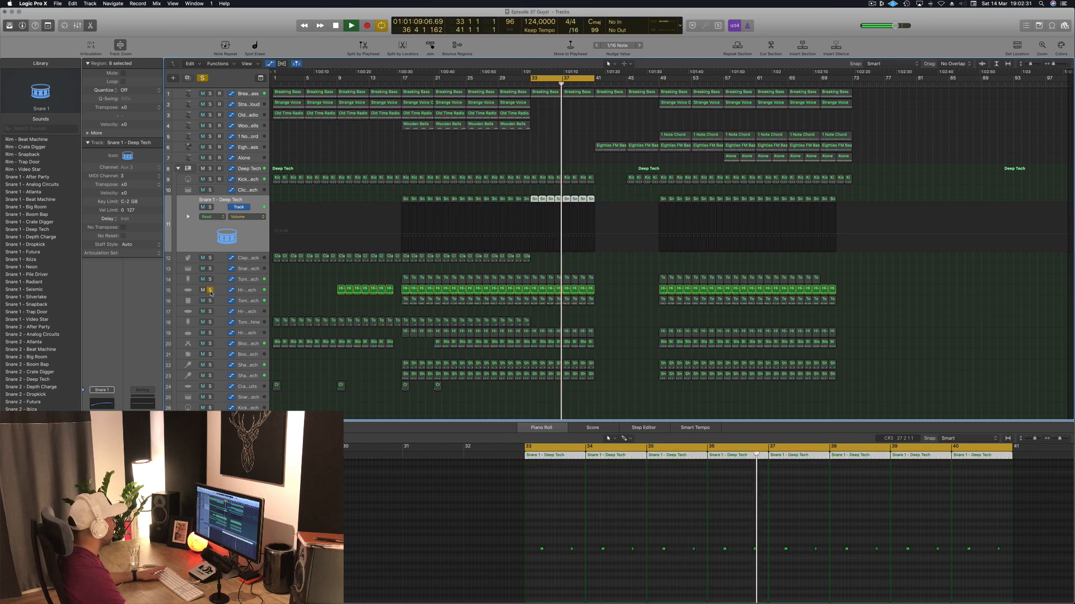
left_click(210, 333)
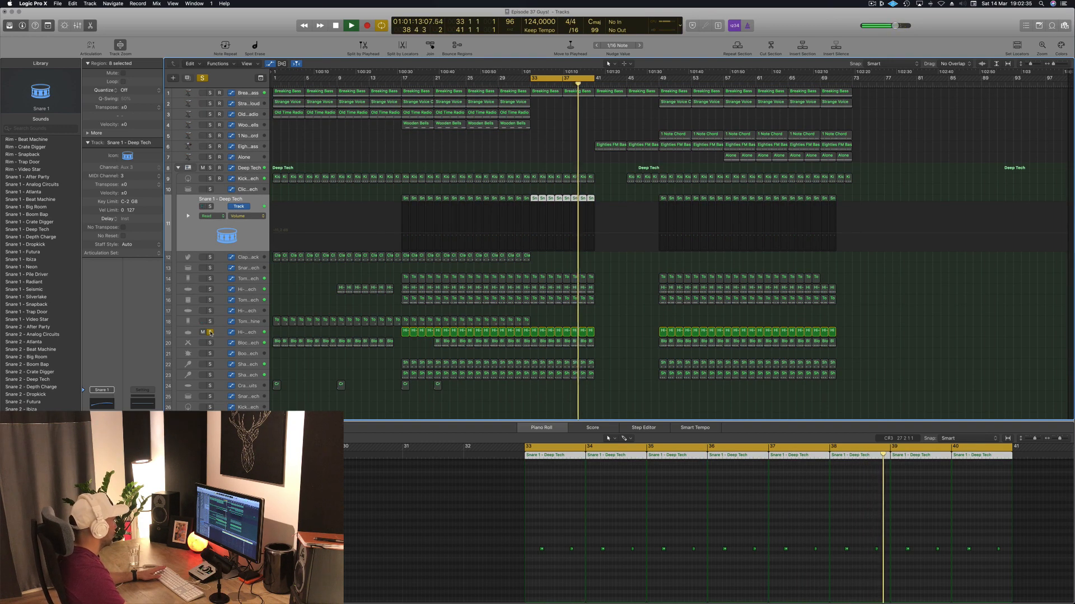
left_click(210, 332)
left_click(210, 343)
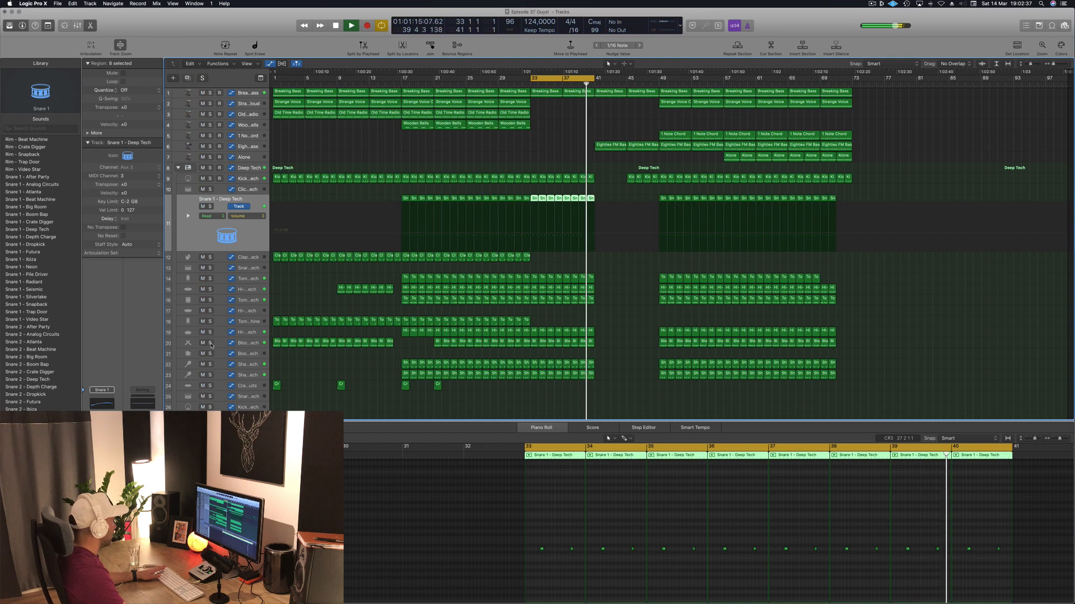
scroll(485, 363, "down", 5)
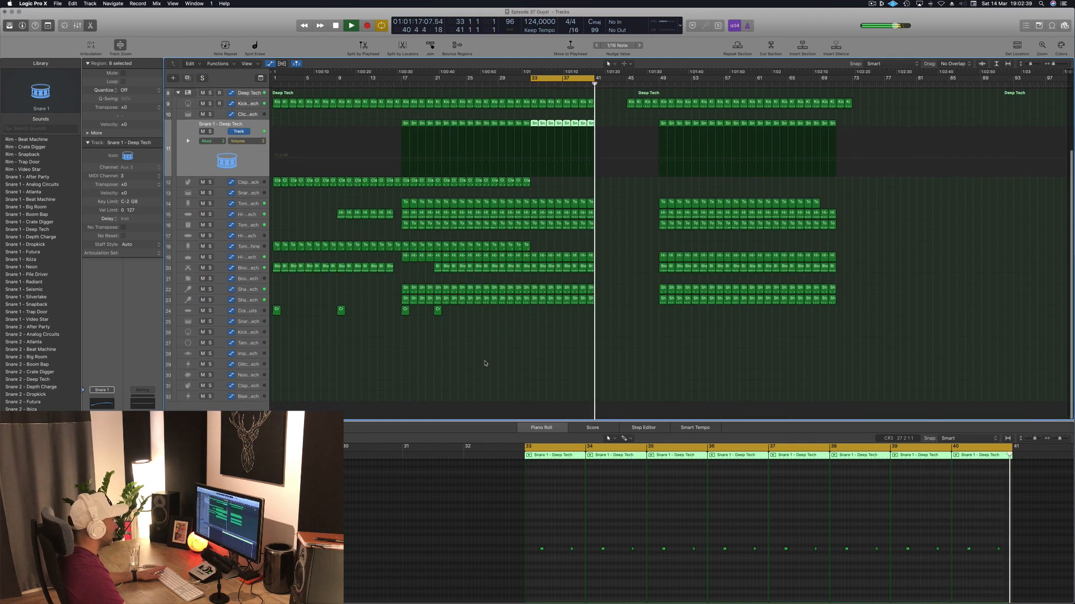
scroll(485, 363, "up", 3)
left_click(629, 212)
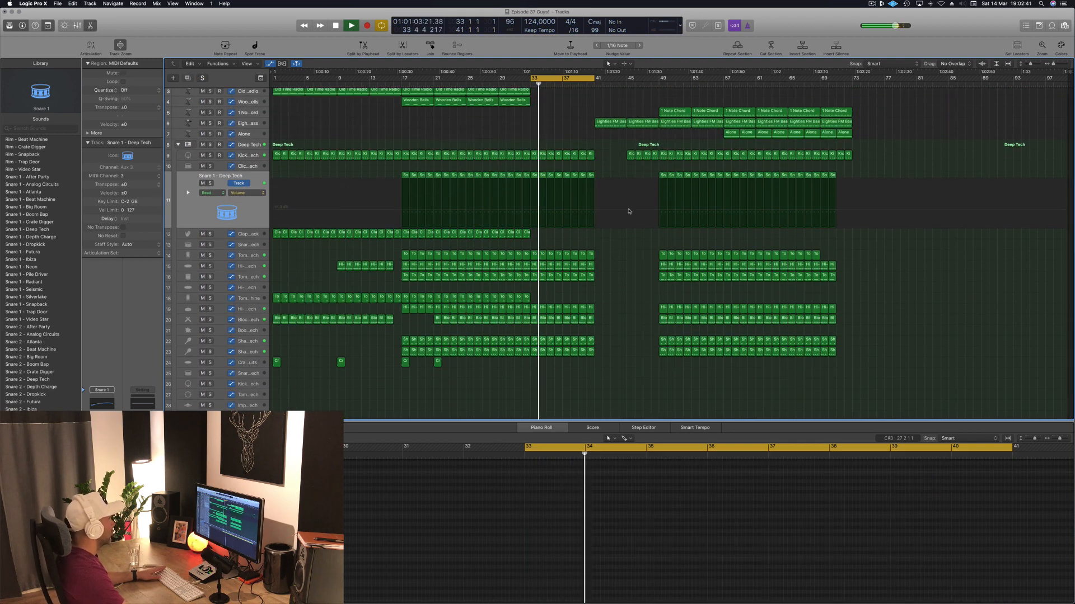
Audition the Kick 1, Snare 1, clap and track 14 tom parts in solo one at a time.
left_click(209, 156)
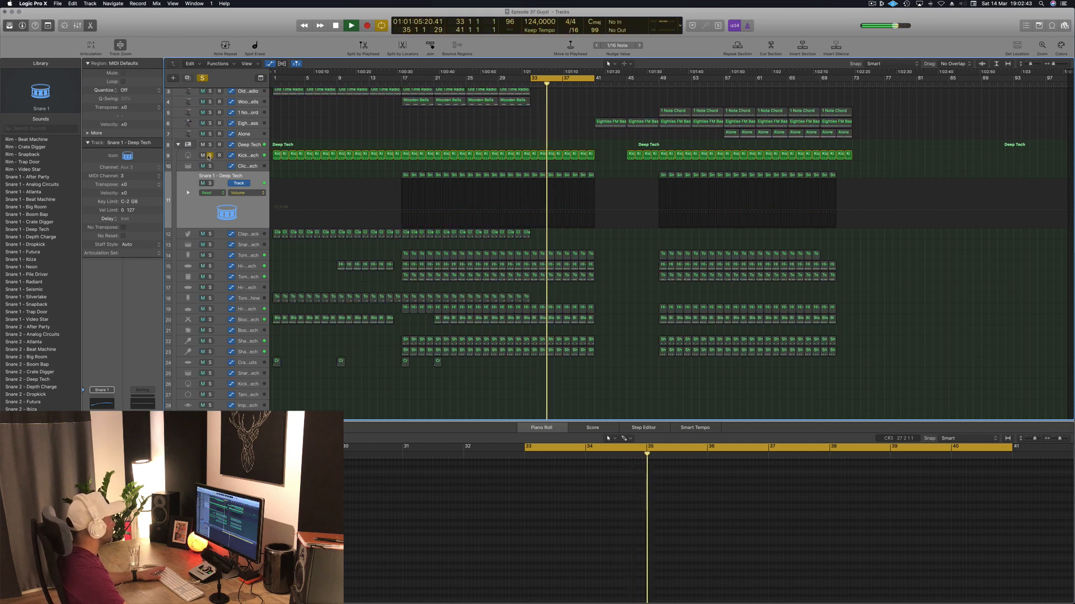
left_click(209, 155)
left_click(210, 183)
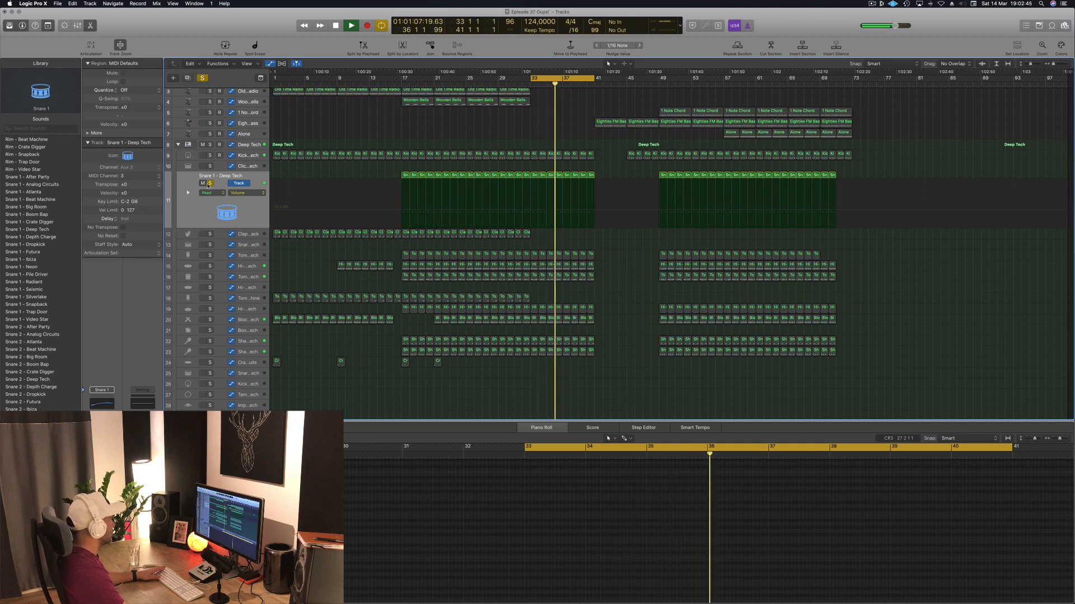
left_click(209, 183)
left_click(210, 234)
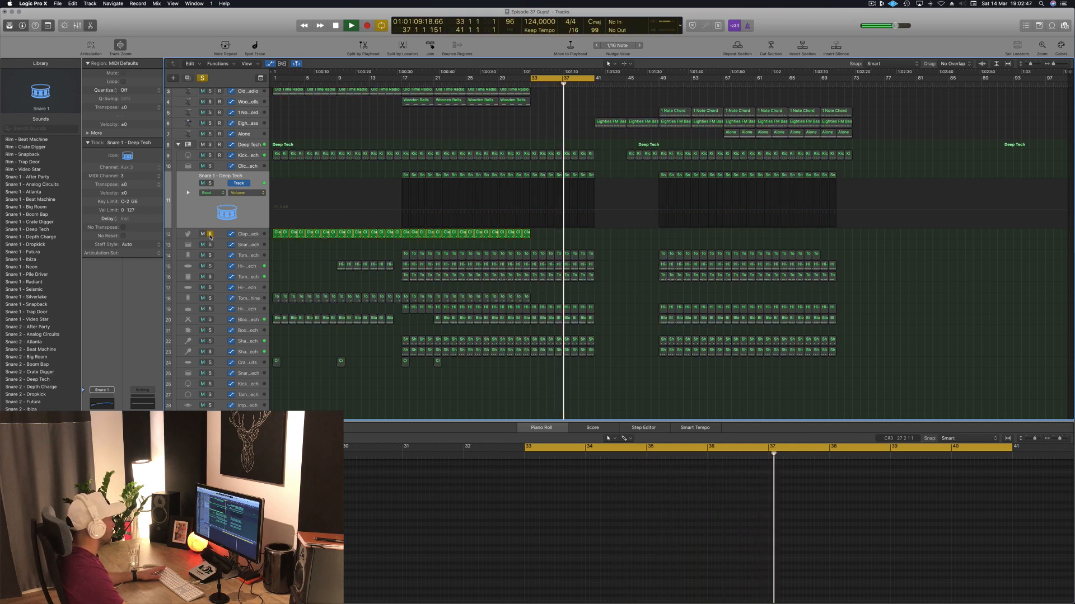
left_click(211, 234)
left_click(209, 256)
left_click(210, 255)
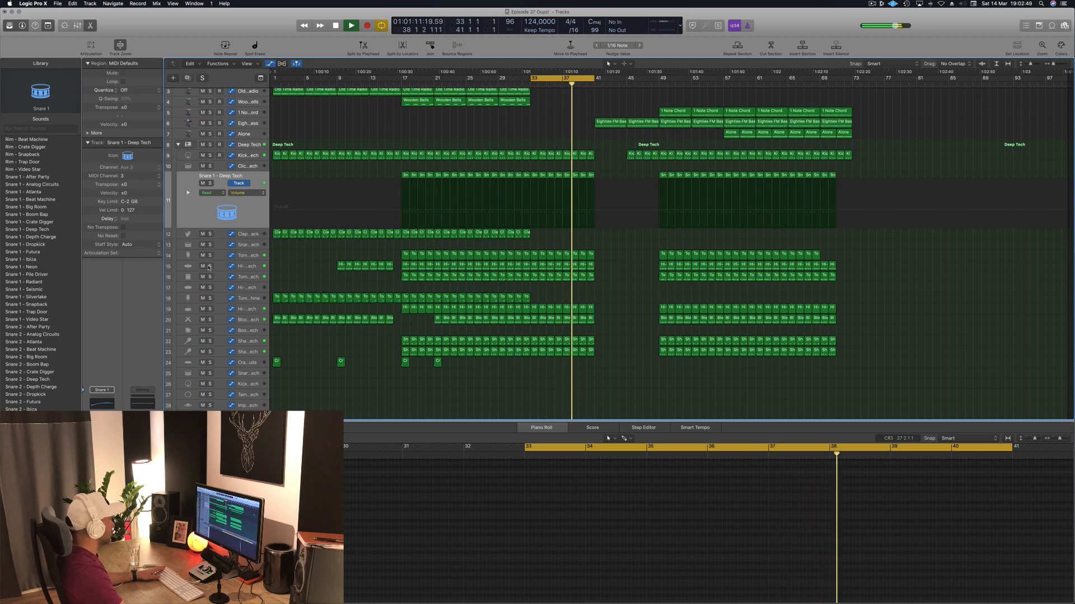
Audition the Hi-Hat 1, track 16 tom, Hi-Hat Open, Block and Shaker 1 parts in solo one at a time, and select the Shaker 1 track.
left_click(210, 266)
left_click(209, 266)
left_click(209, 276)
left_click(209, 276)
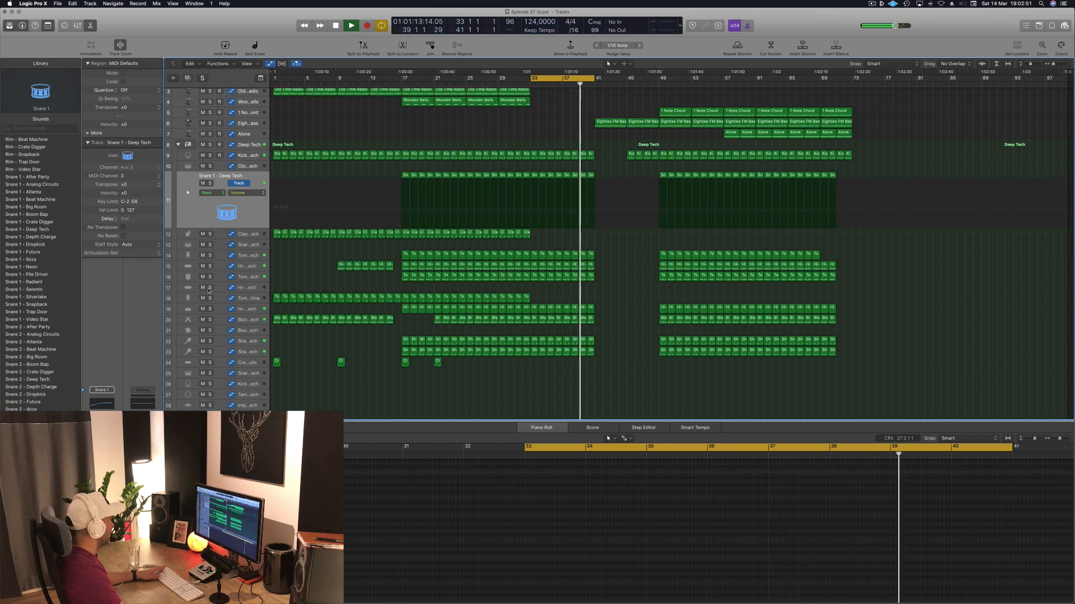
left_click(210, 310)
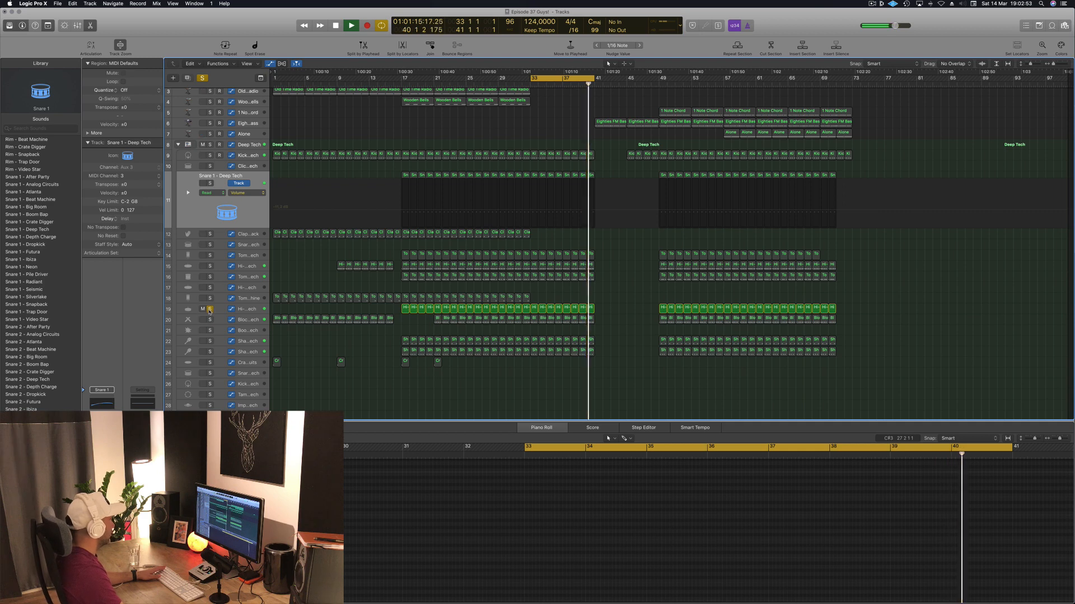
left_click(210, 309)
left_click(210, 319)
left_click(210, 320)
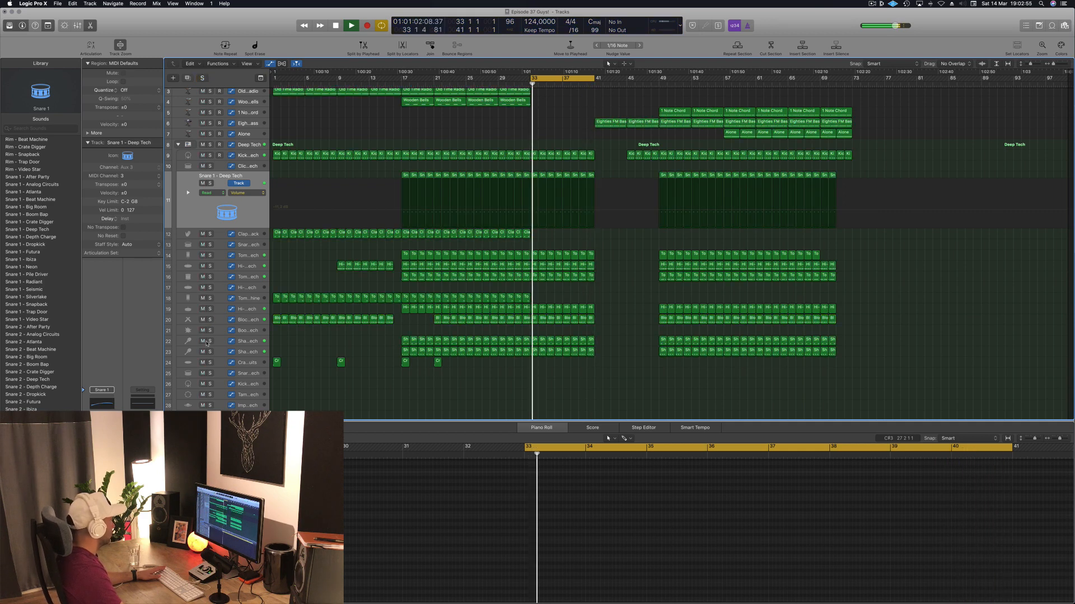
left_click(209, 341)
left_click(210, 341)
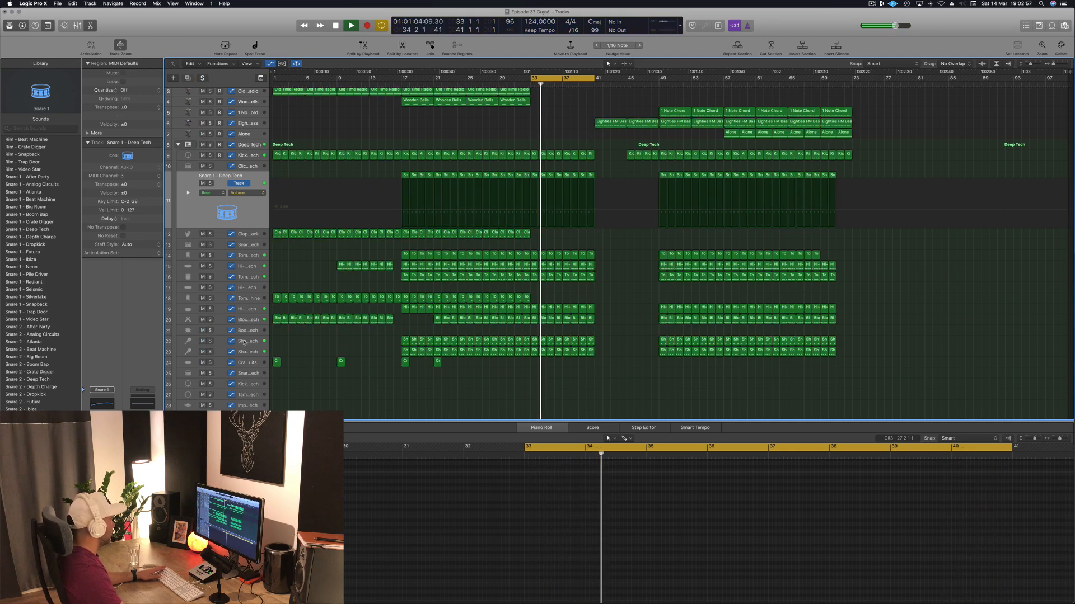
left_click(246, 341)
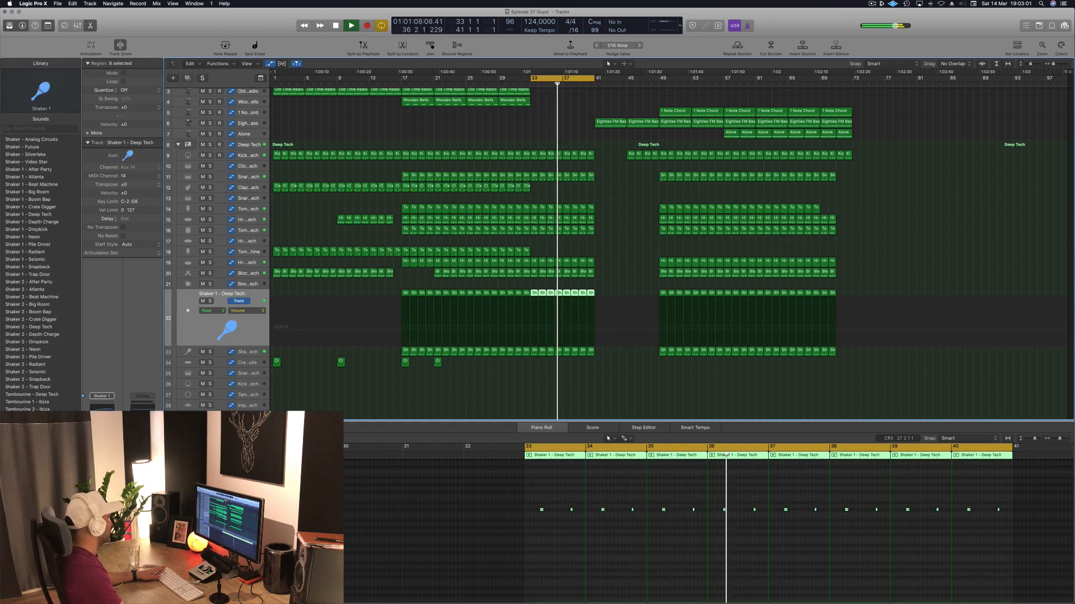
scroll(519, 145, "up", 2)
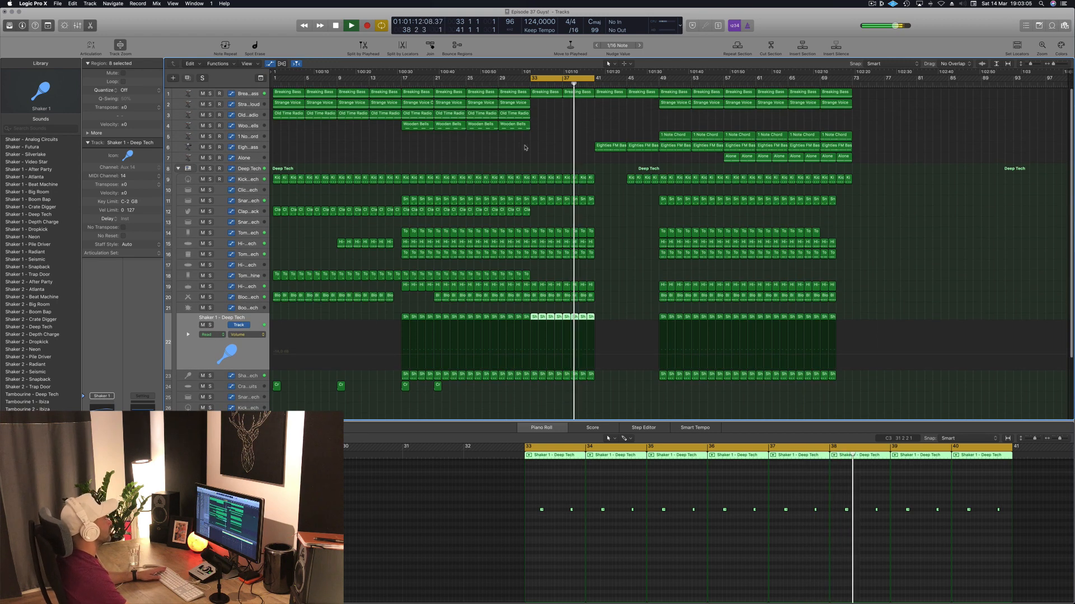
Raise the Breaking Bass automation point at bar 33 to about 40%.
left_click(526, 148)
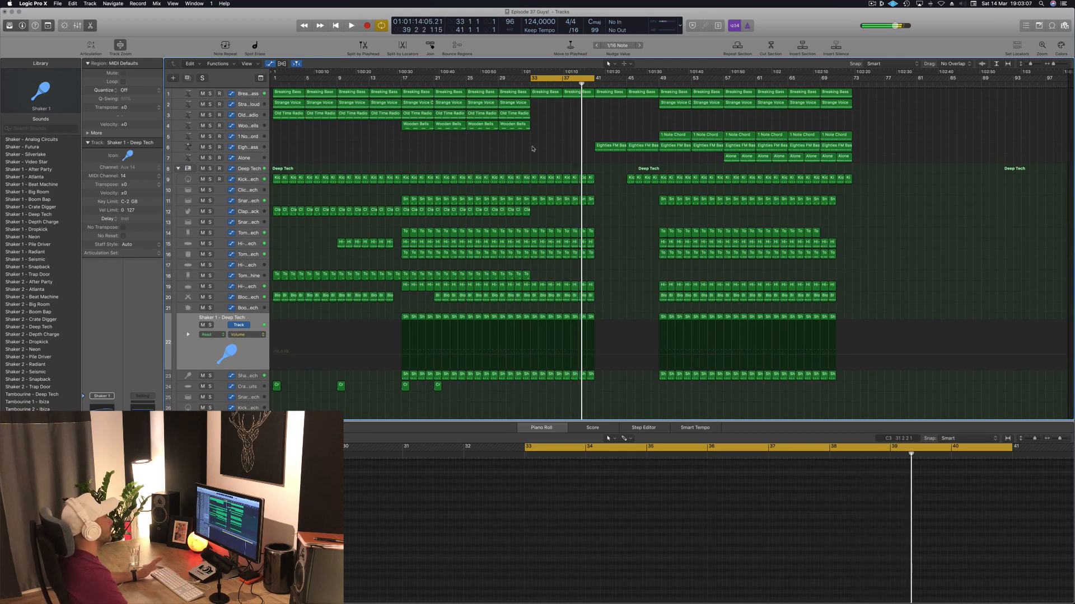
key("Return")
left_click(246, 94)
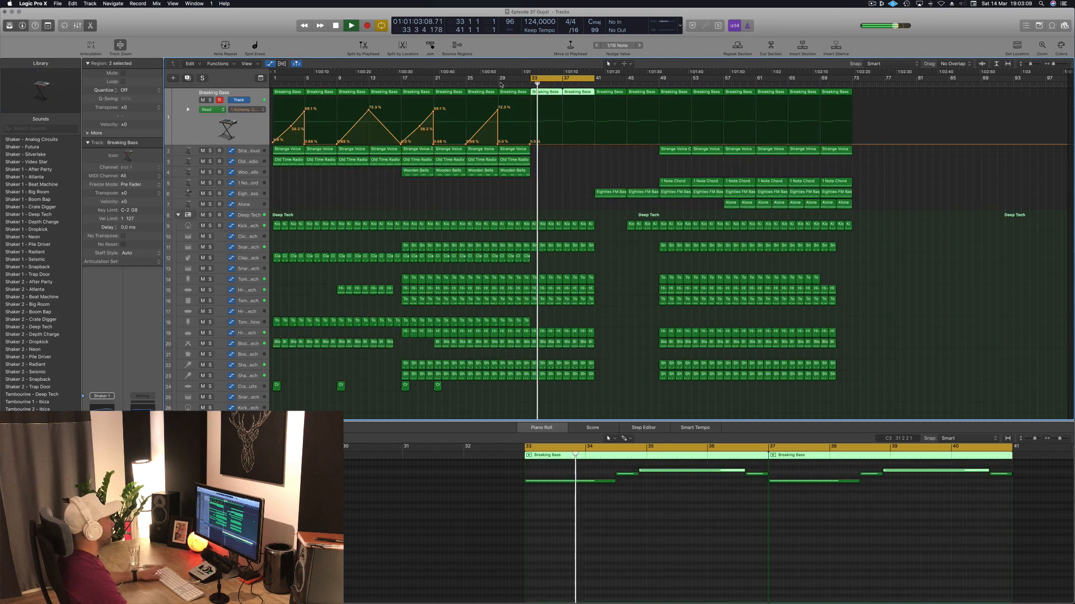
left_click_drag(531, 146, 531, 126)
left_click(530, 145)
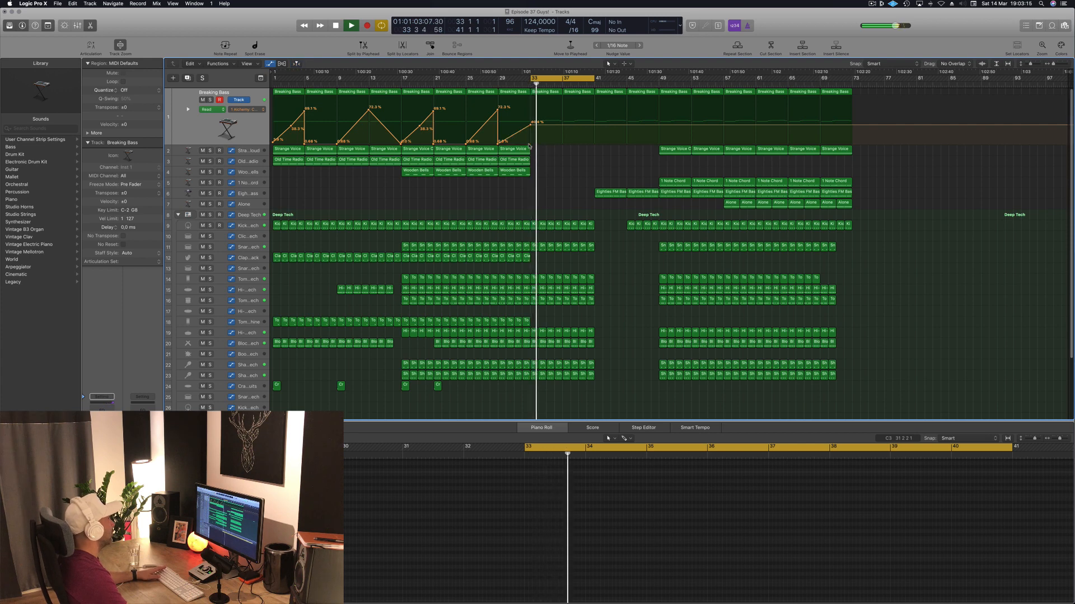
Copy a crash region to bar 33 on the crash track, discarding the extra copy at bar 37.
key("comma")
key("comma")
key("comma")
key("comma")
key("comma")
key("comma")
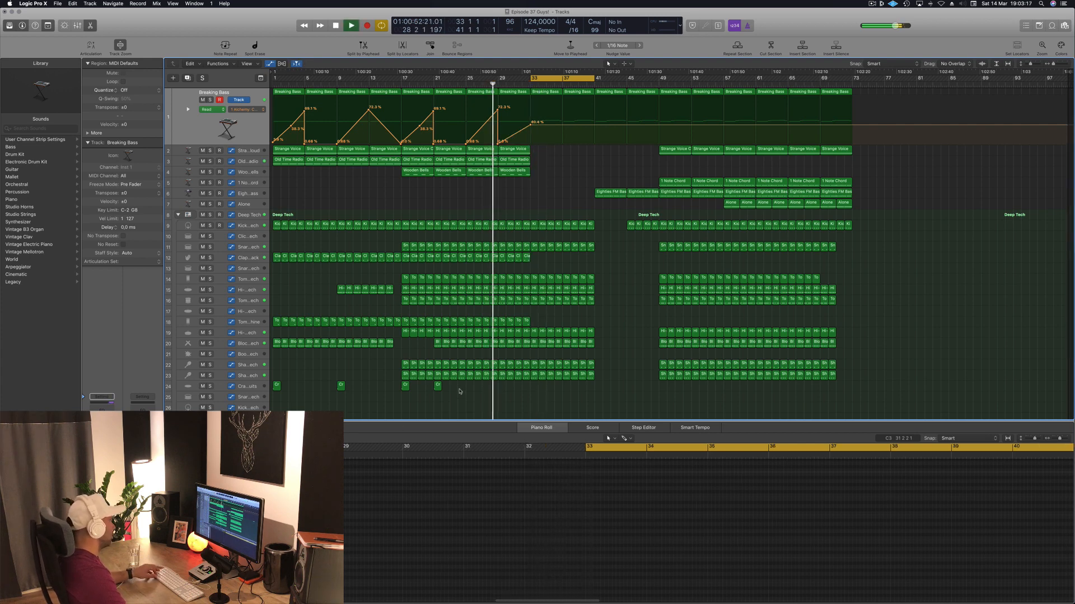
left_click_drag(409, 390, 534, 386)
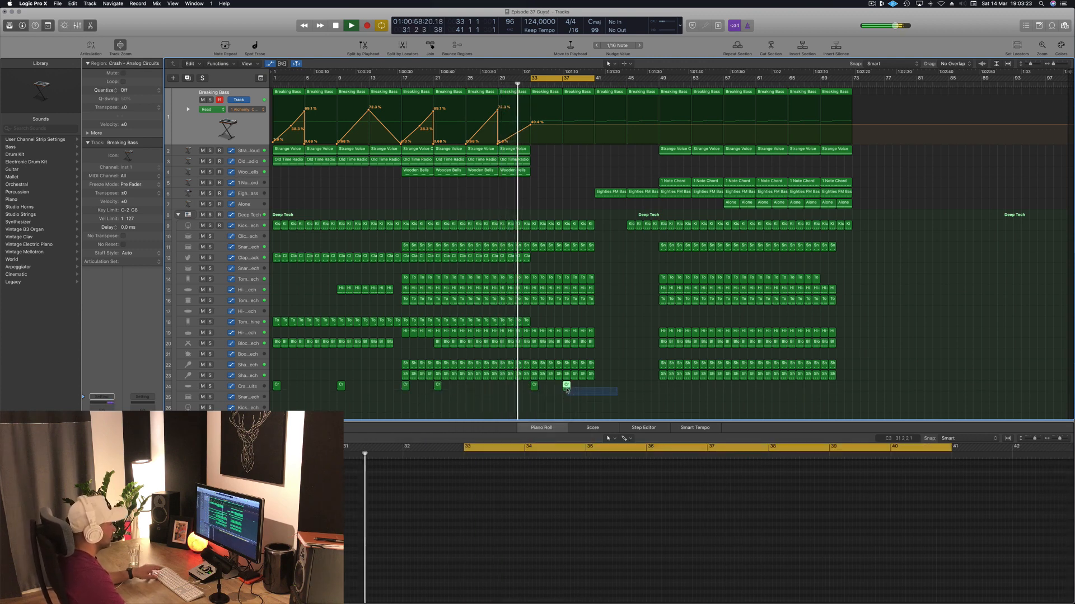
left_click_drag(543, 320, 507, 323)
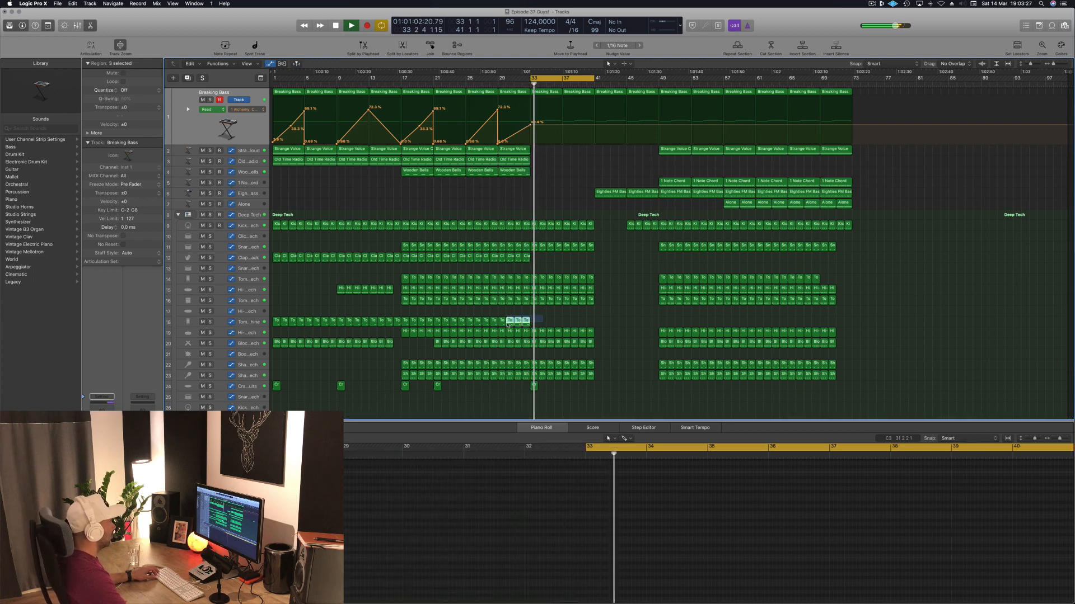
left_click(605, 318)
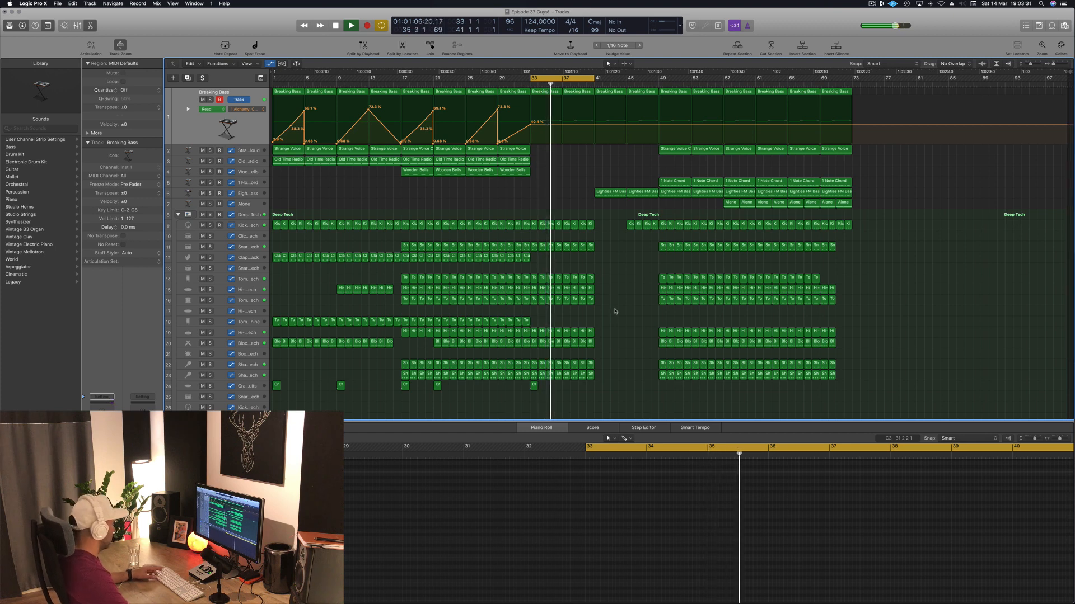
Repeat the whole section from bar 33 to 41 directly after itself, and clear the region selection.
key("space")
key("space")
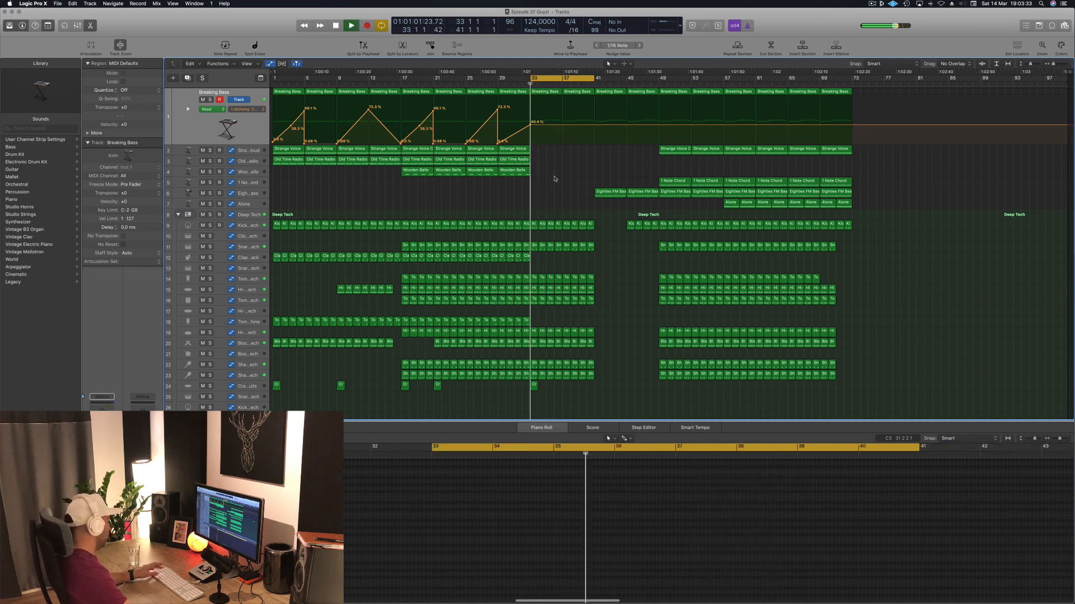
key("ctrl+super+r")
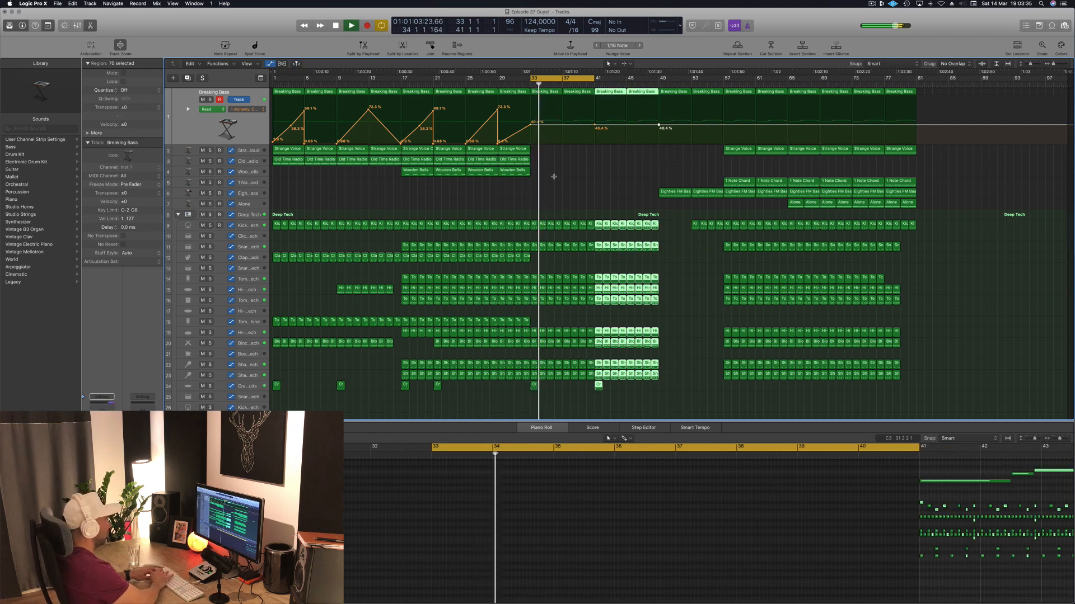
key("space")
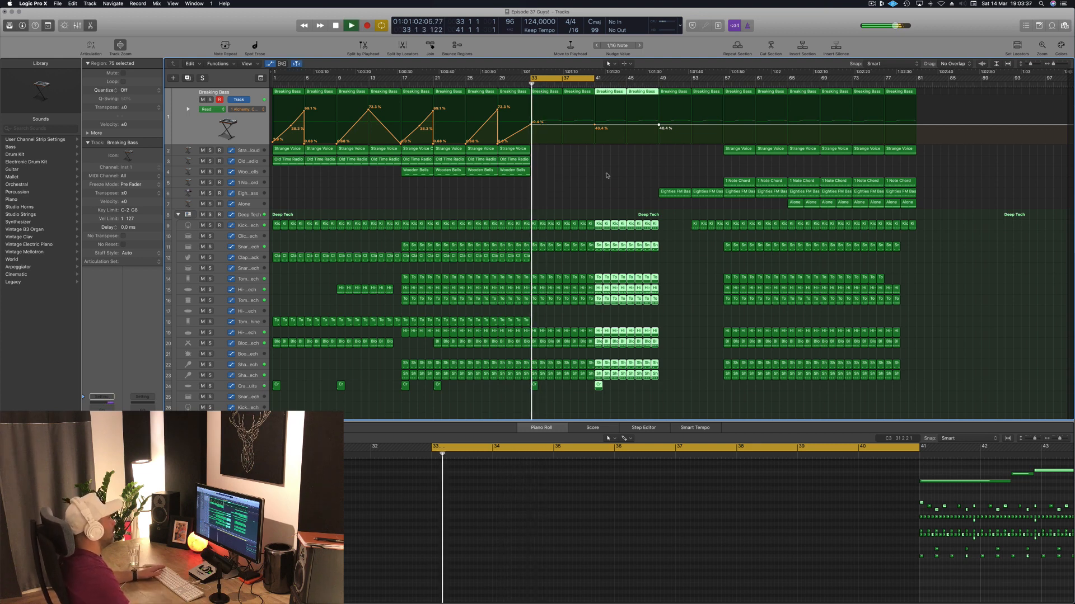
left_click(577, 171)
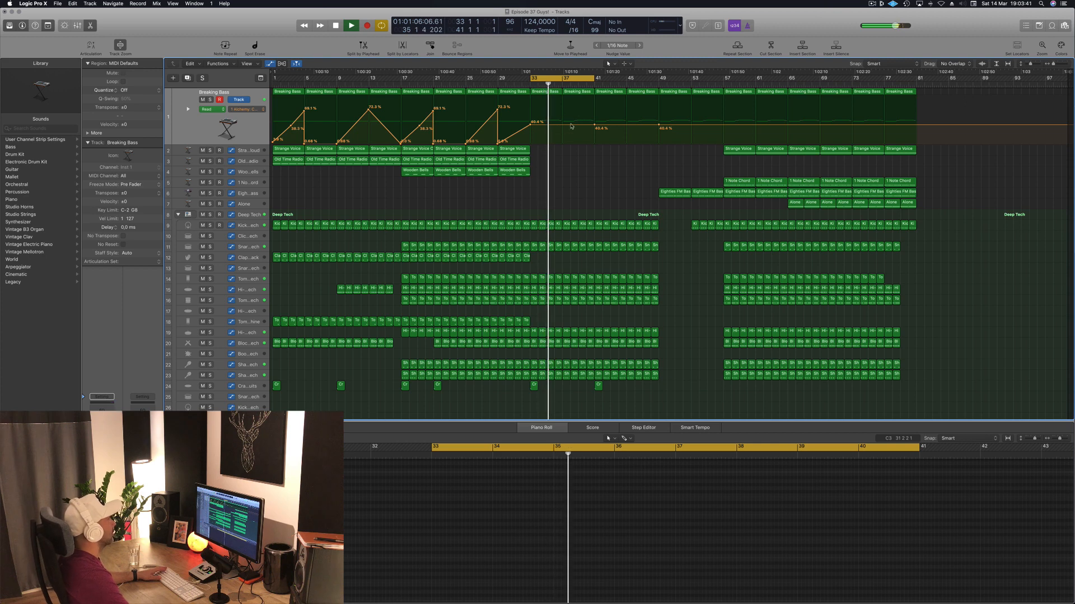
Raise the Breaking Bass automation to about 48% at bars 41 and 49 with a small drop at bar 41, and extend the cycle to bar 49.
left_click_drag(594, 127, 594, 121)
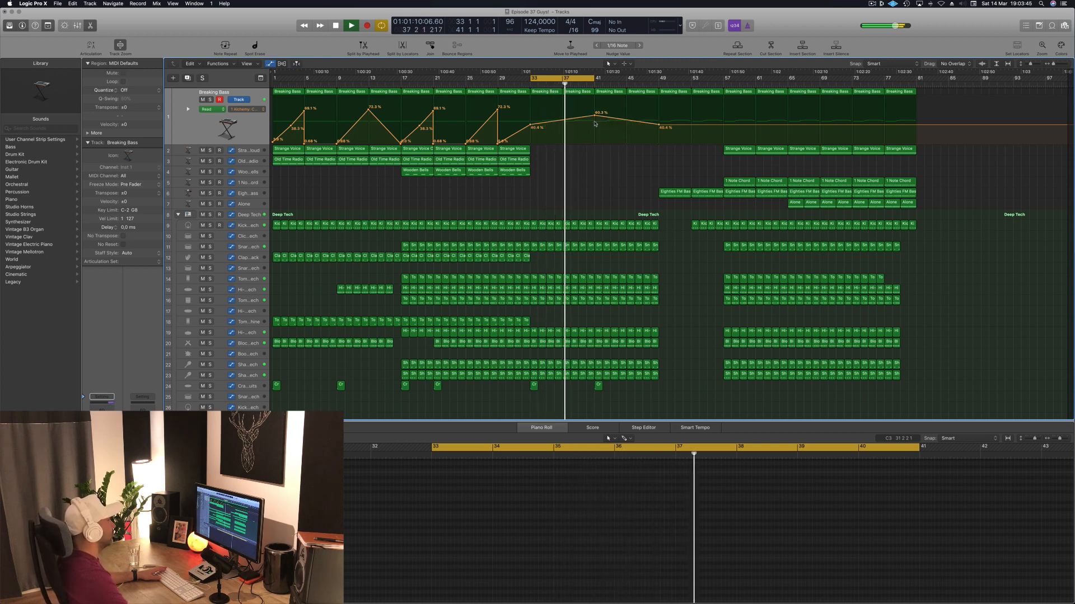
left_click_drag(594, 119, 595, 126)
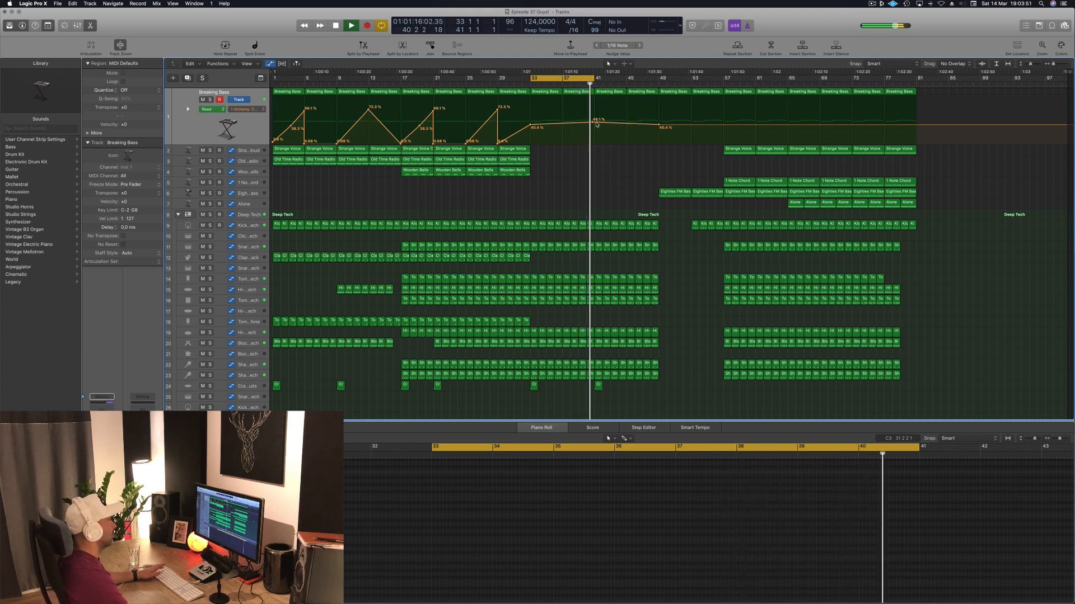
left_click_drag(592, 78, 658, 85)
left_click_drag(660, 128, 660, 116)
left_click_drag(597, 125, 659, 120)
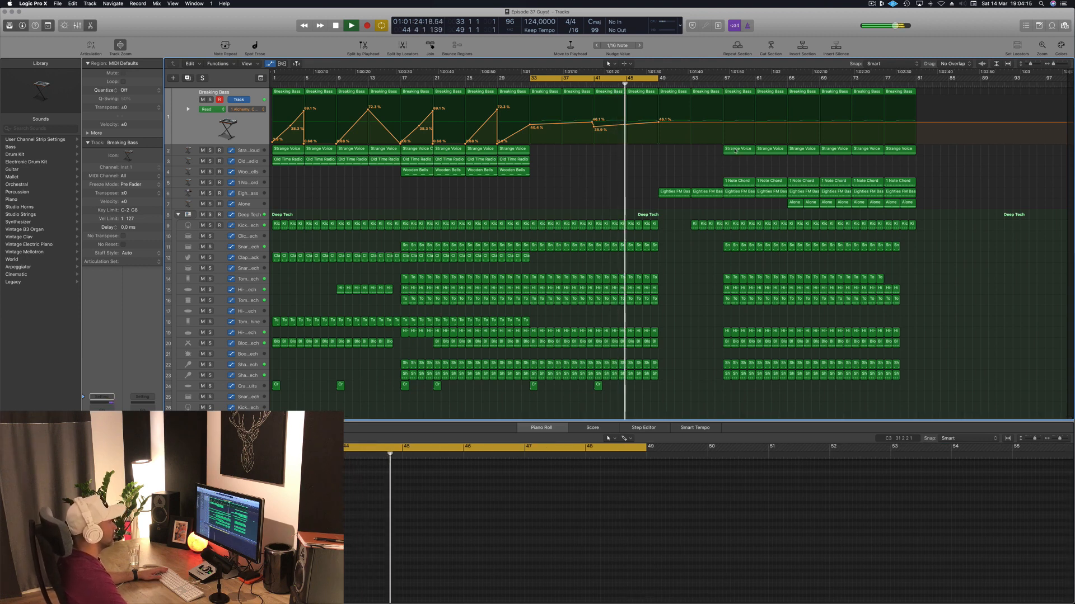
Copy the Alone region from bar 65 to bar 41 and open its track for editing.
key("space")
key("space")
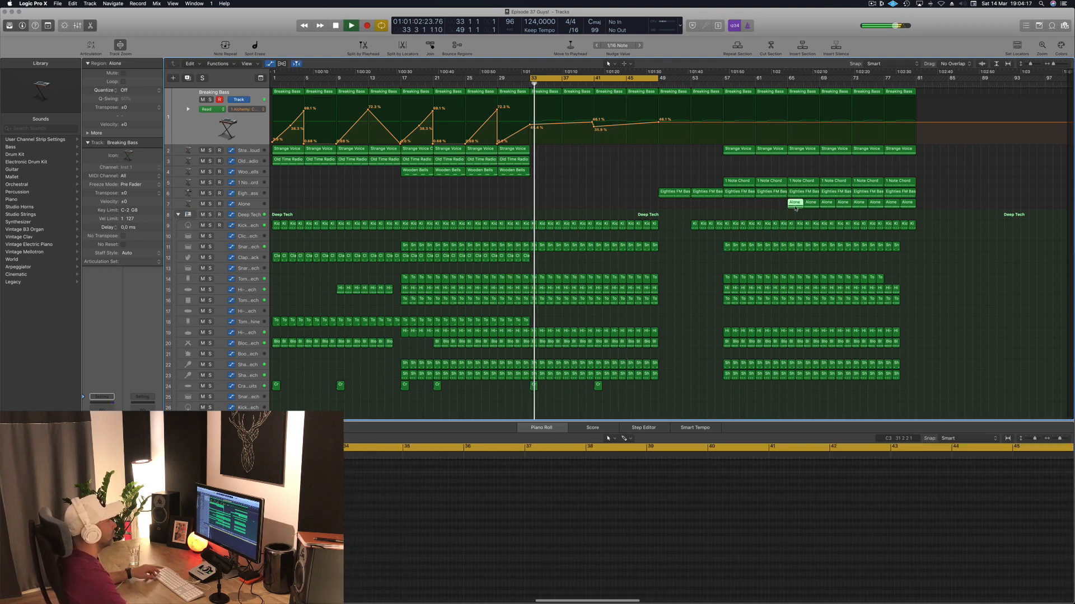
left_click_drag(796, 208, 609, 209)
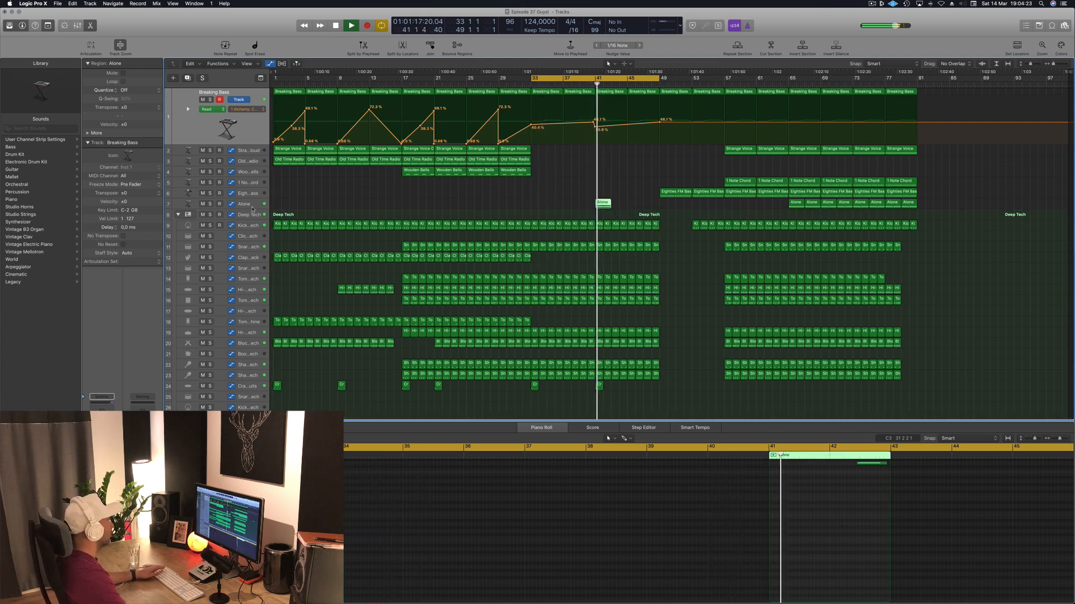
left_click(601, 202)
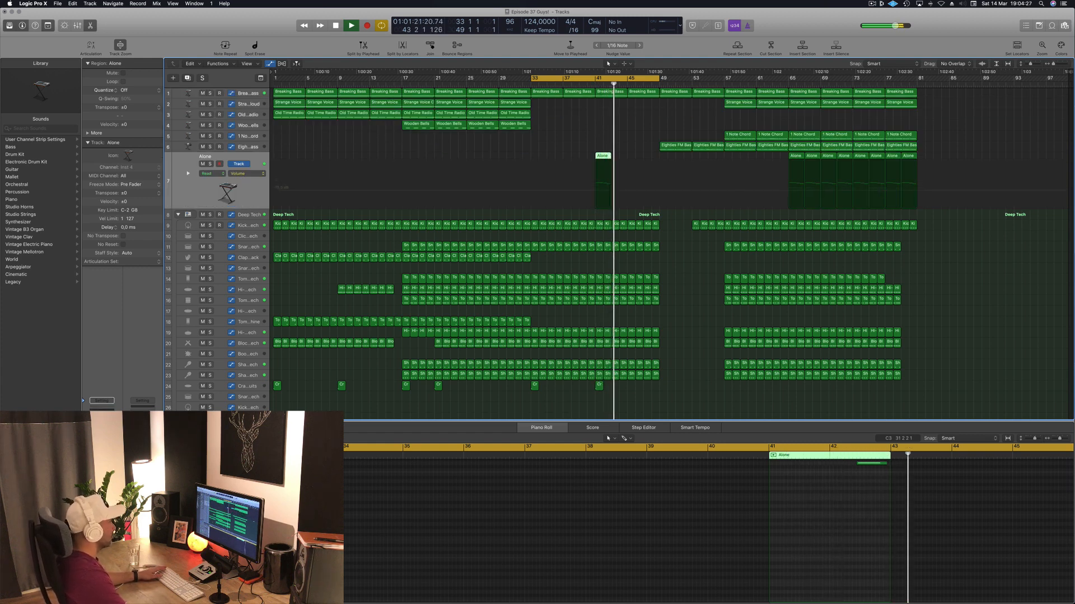
Delete all but the first note in the copied Alone region at bar 41, and lengthen that note to about two bars.
key("space")
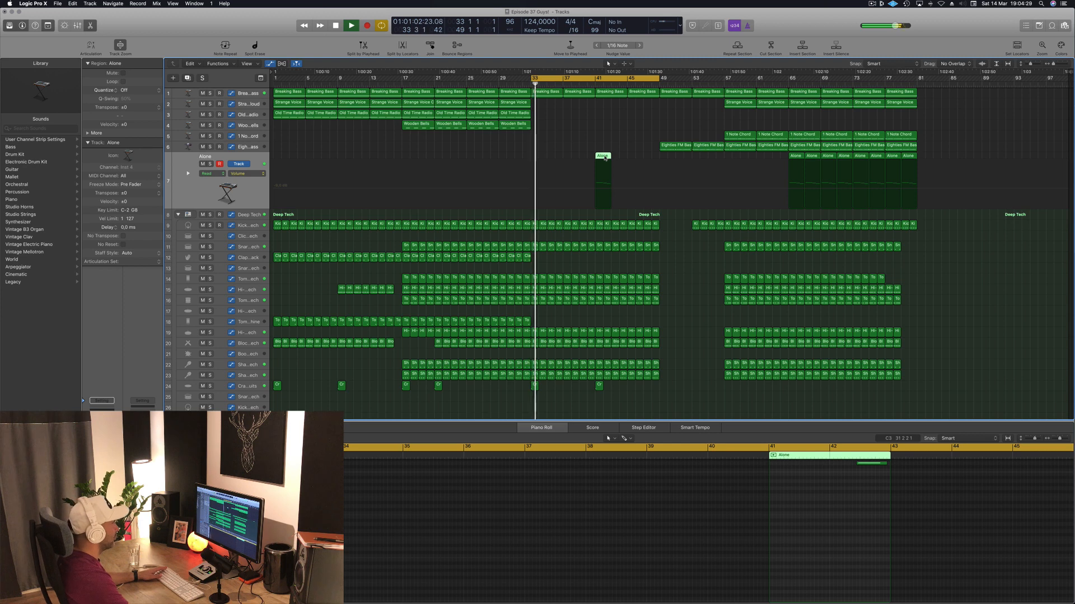
scroll(807, 495, "up", 3)
left_click(832, 510)
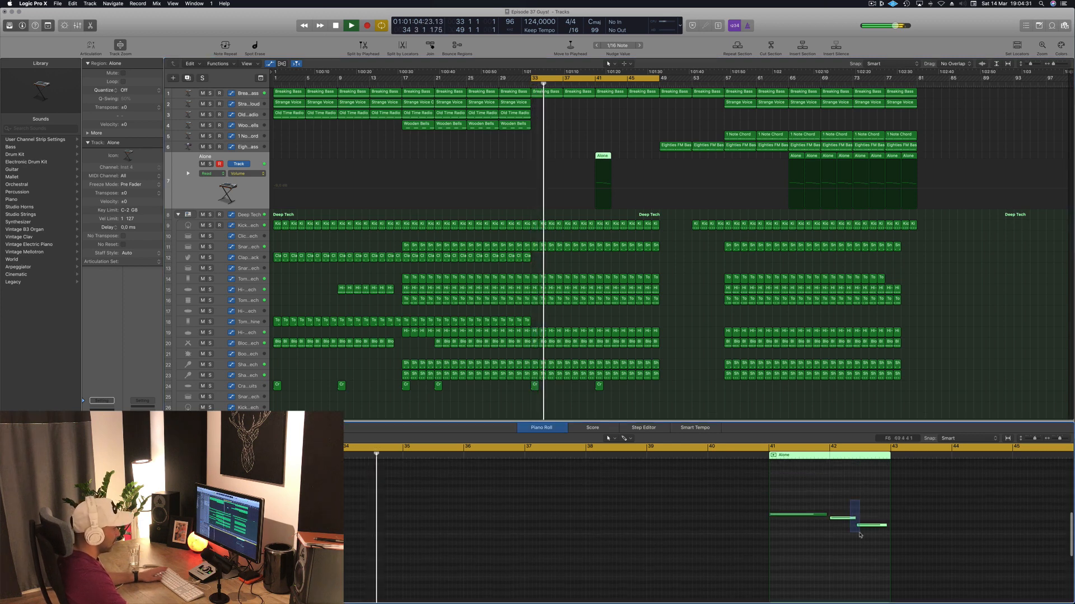
key("Delete")
left_click_drag(826, 513, 894, 521)
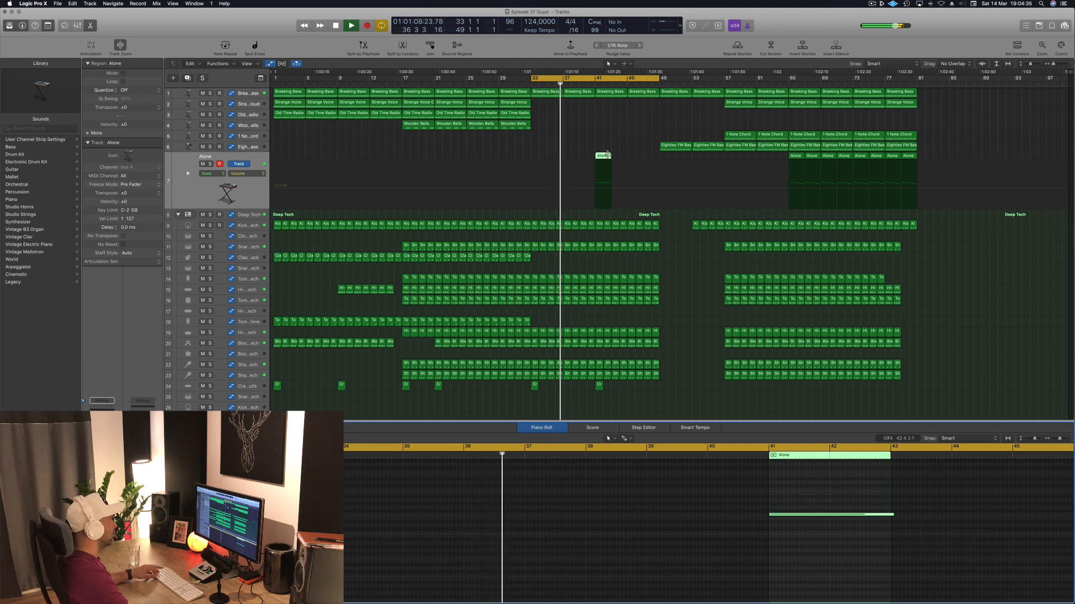
Extend the Alone region at bar 41 to three bars and three beats, and stretch its note to match.
left_click_drag(610, 205, 625, 208)
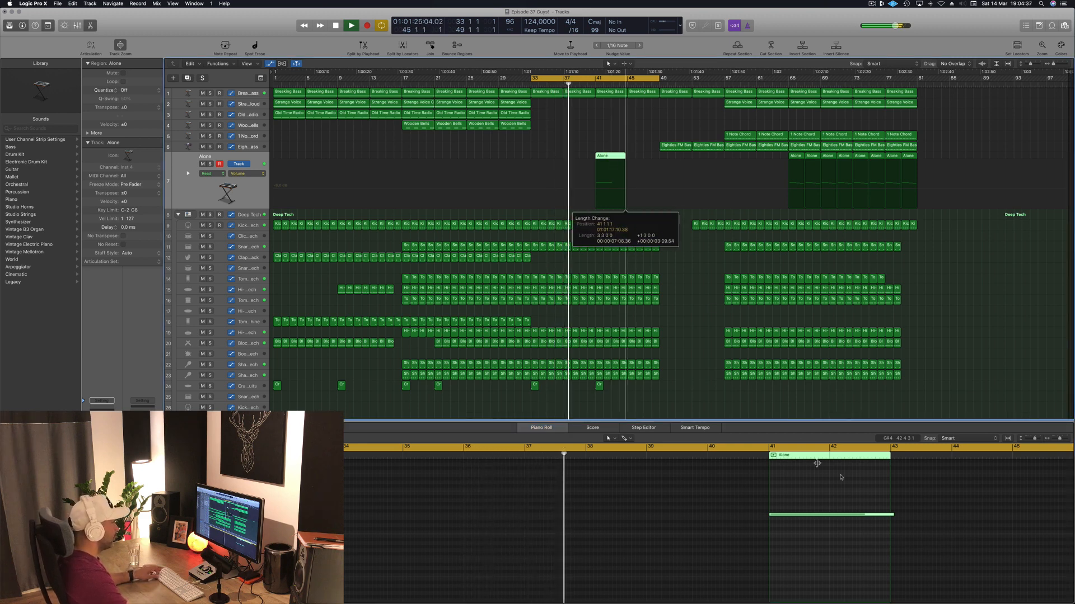
left_click_drag(894, 514, 989, 520)
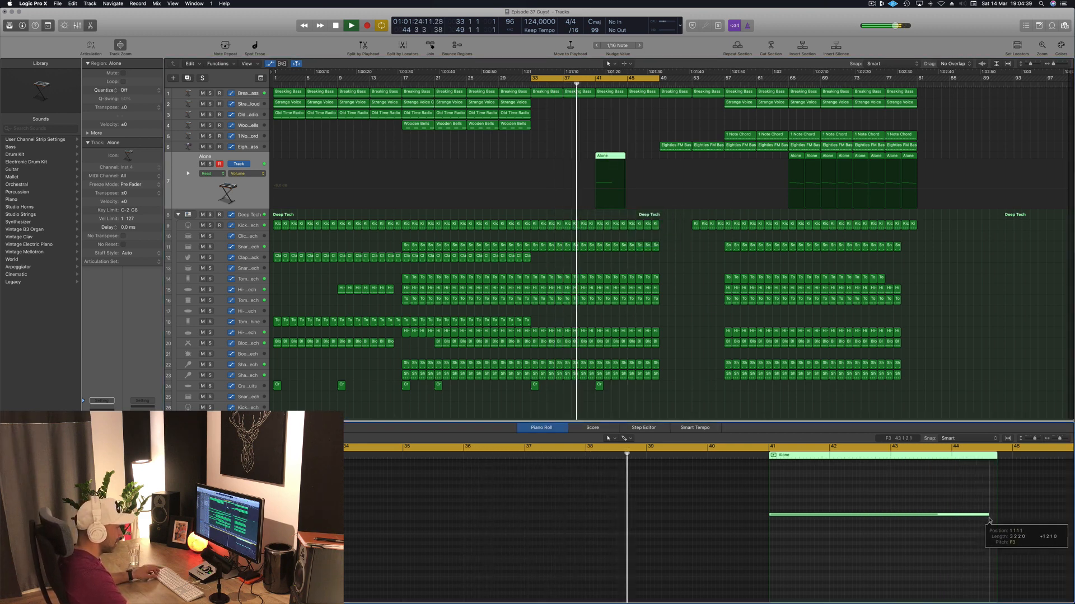
left_click(592, 131)
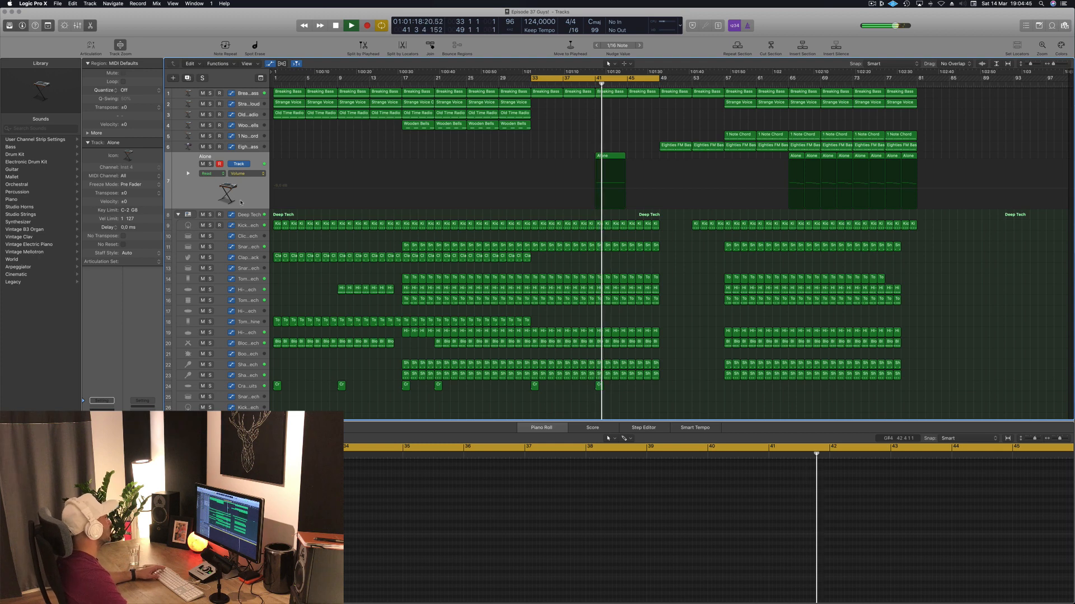
left_click(602, 157)
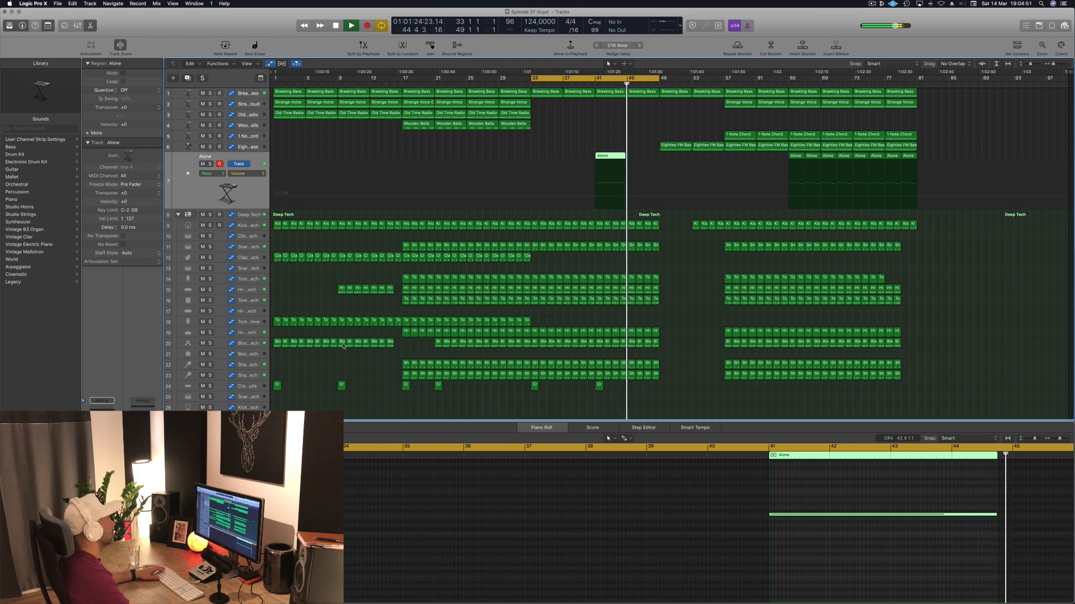
left_click(603, 135)
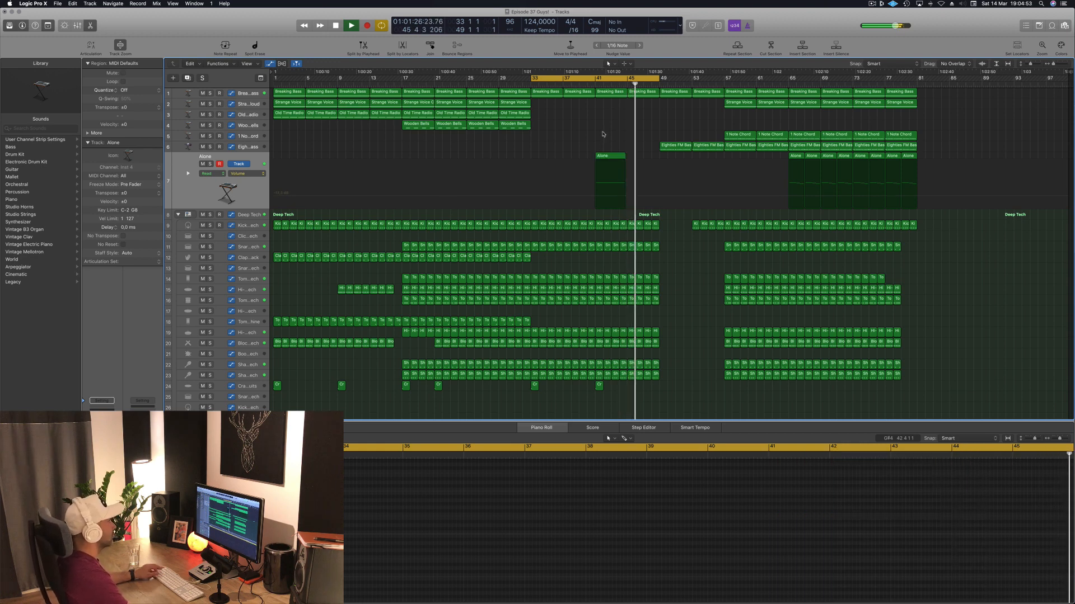
Cut all drum parts below the kick out of the second half of bar 39.
key("space")
key("space")
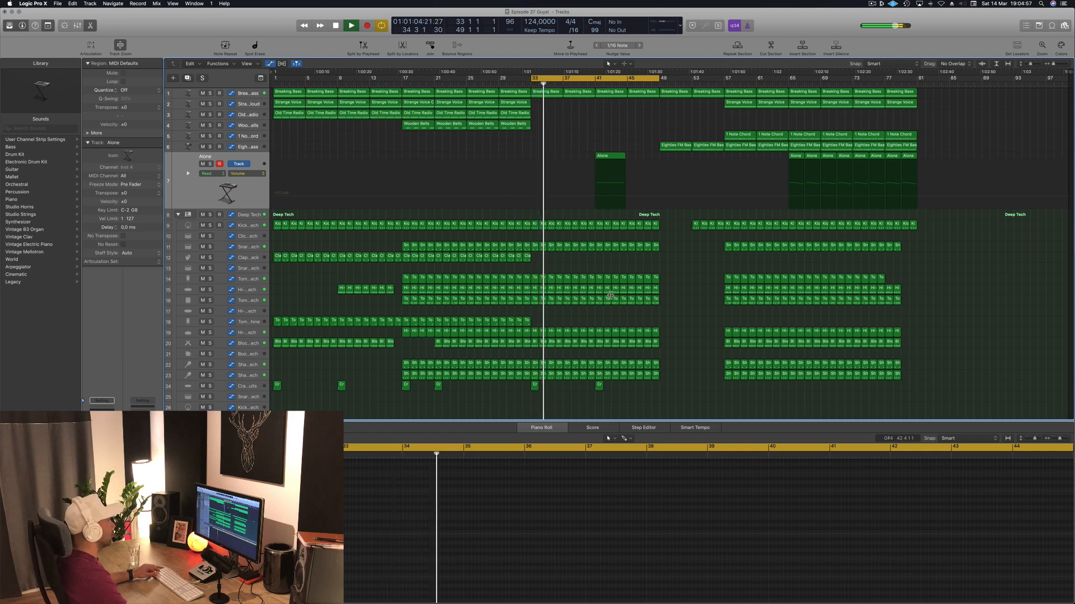
key("super+Right")
key("super+Right")
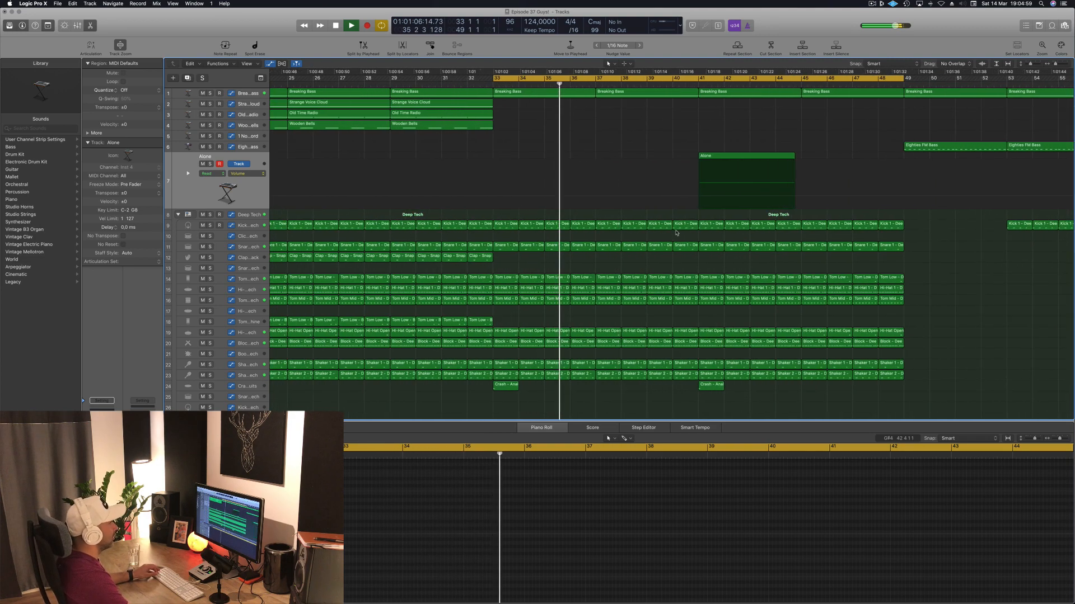
left_click_drag(661, 242, 673, 405)
key("Delete")
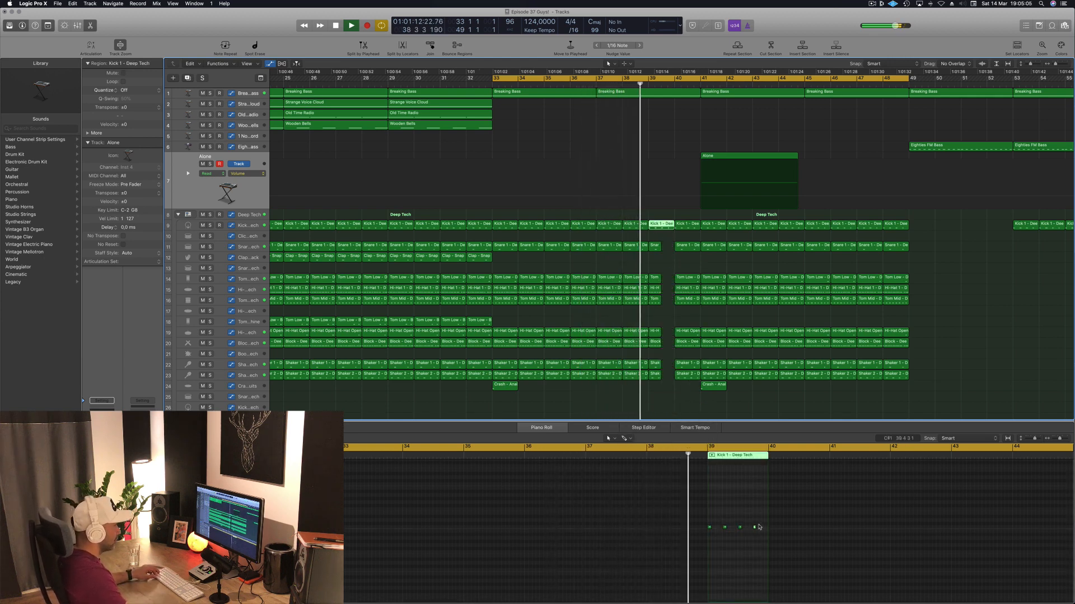
Move the last kick note in bar 39 half a beat earlier, and save the project.
scroll(717, 530, "up", 3)
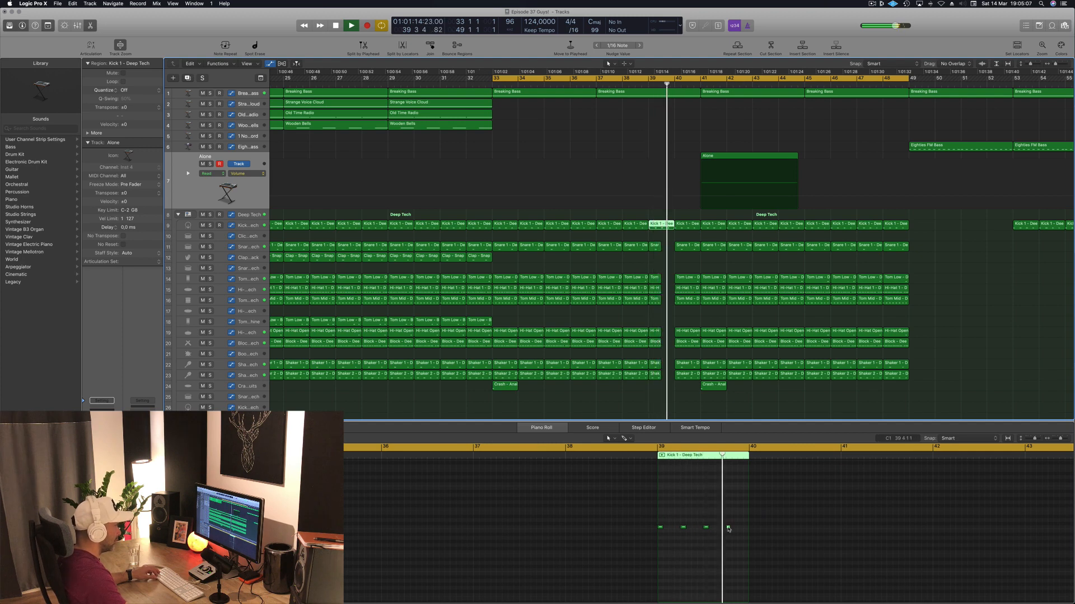
left_click_drag(727, 527, 717, 528)
key("space")
key("space")
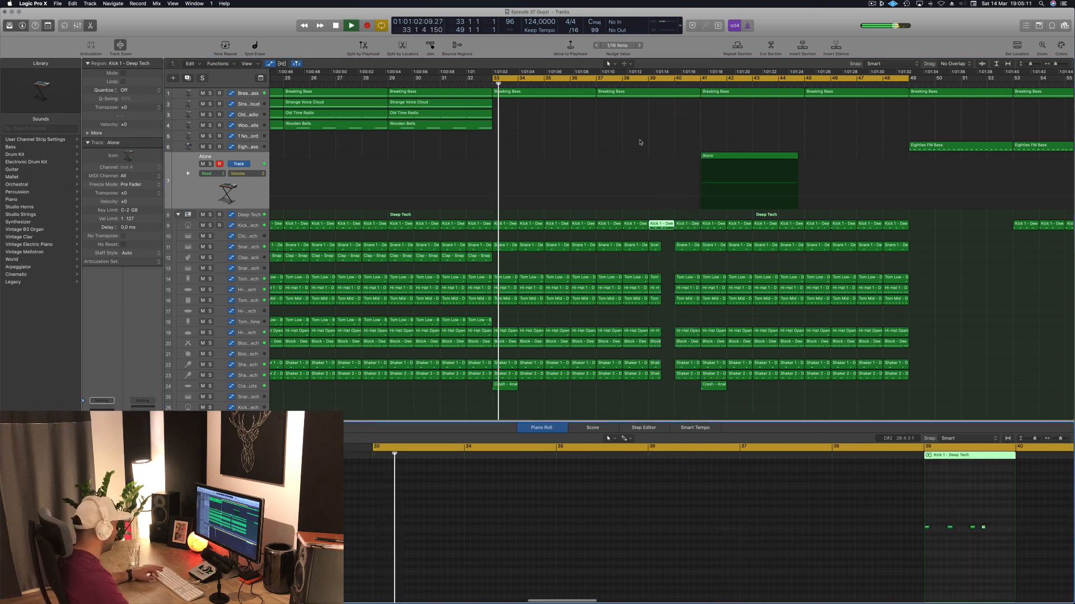
key("super+s")
Play back the drum break around bars 38 to 41 to check how it leads into bar 41.
scroll(631, 126, "down", 3)
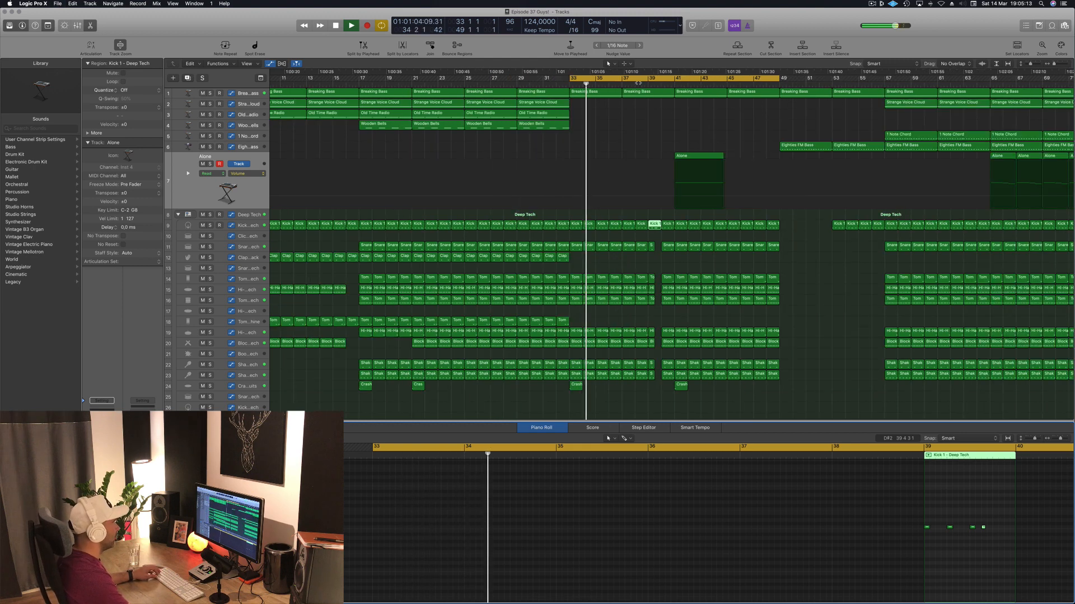
left_click(633, 84)
scroll(700, 338, "down", 3)
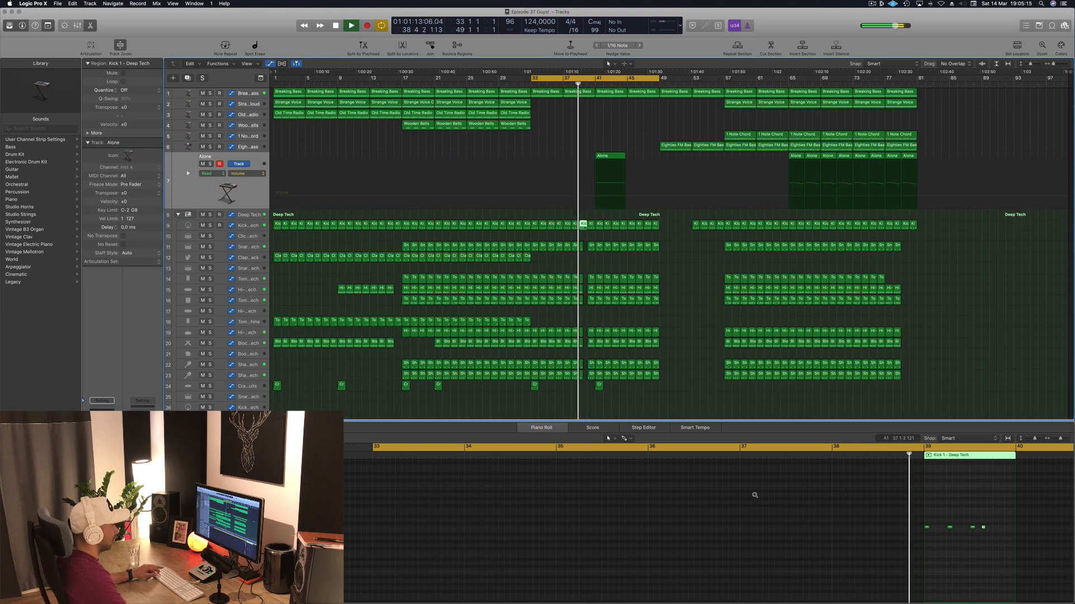
scroll(751, 493, "down", 4)
scroll(751, 493, "up", 3)
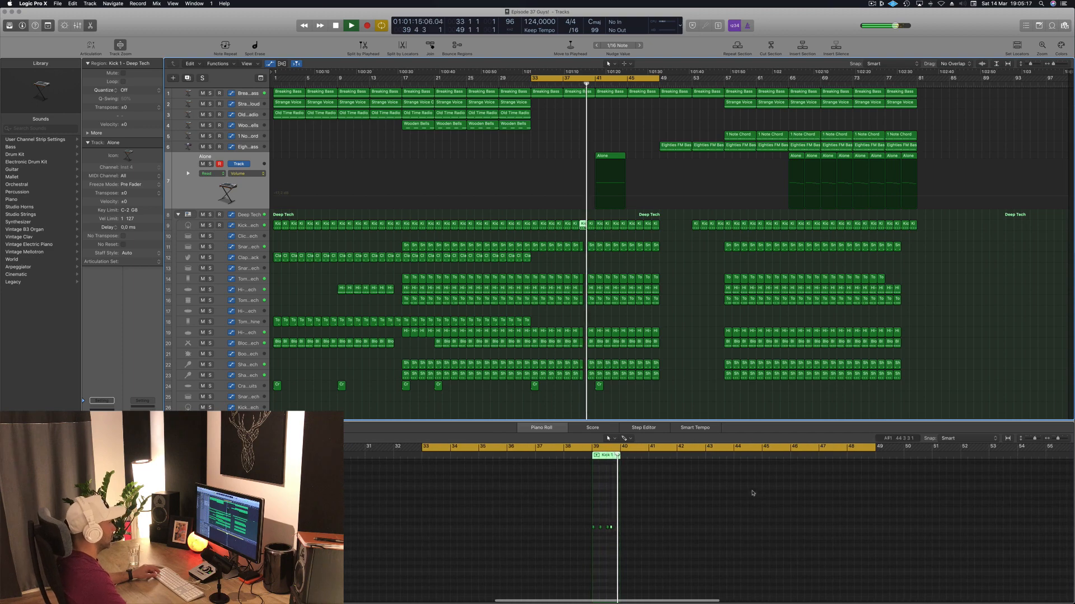
scroll(637, 148, "up", 4)
scroll(637, 149, "up", 2)
scroll(599, 103, "down", 3)
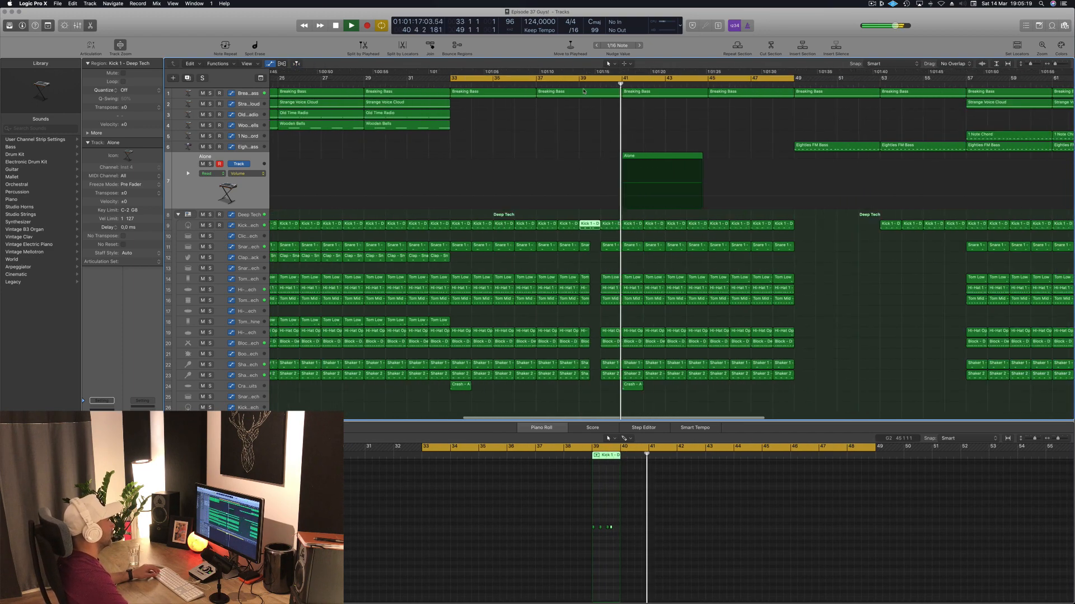
left_click(580, 85)
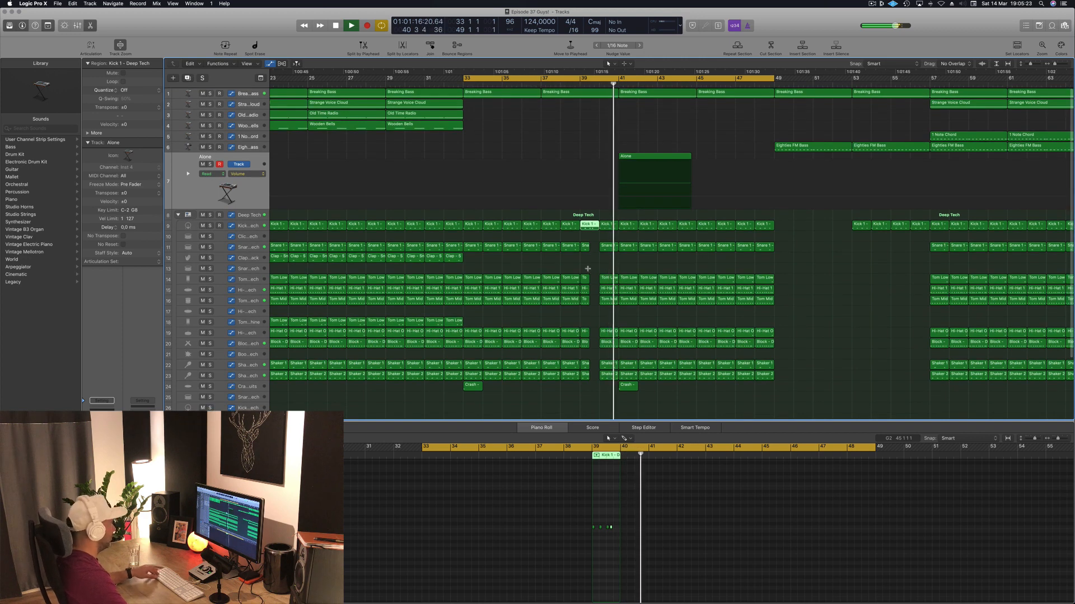
Undo the kick note move and the drum cut in the second half of bar 39, and replay the passage.
key("super+z")
key("super+z")
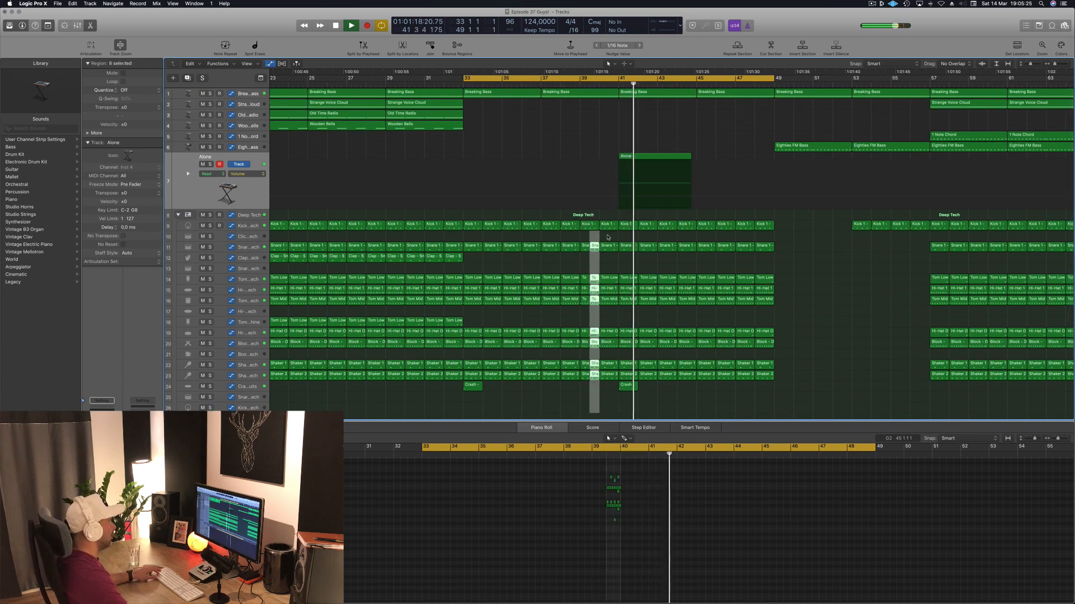
key("space")
key("space")
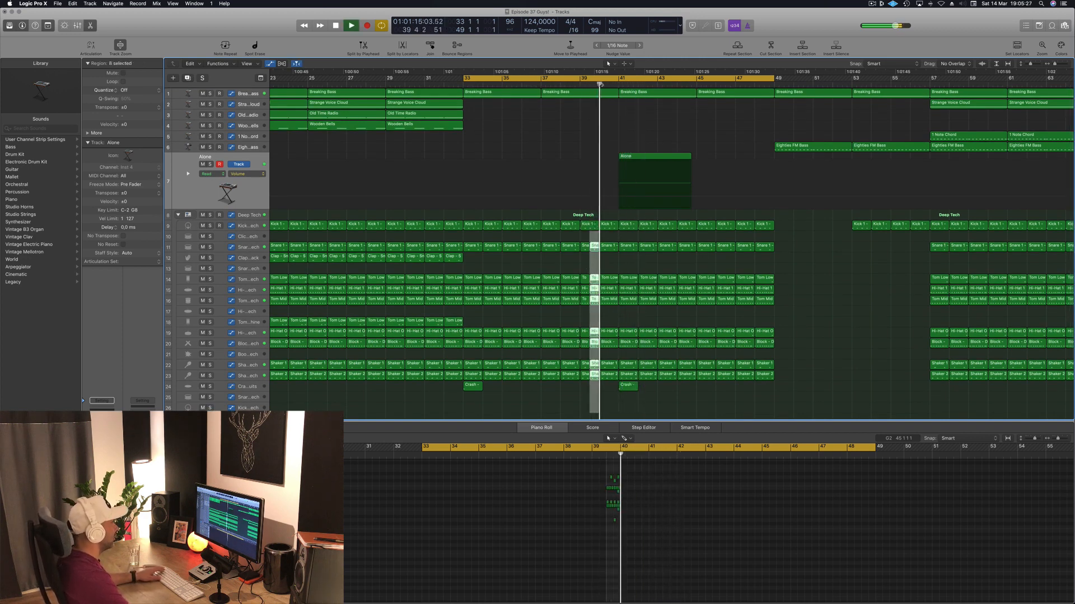
scroll(608, 286, "right", 2)
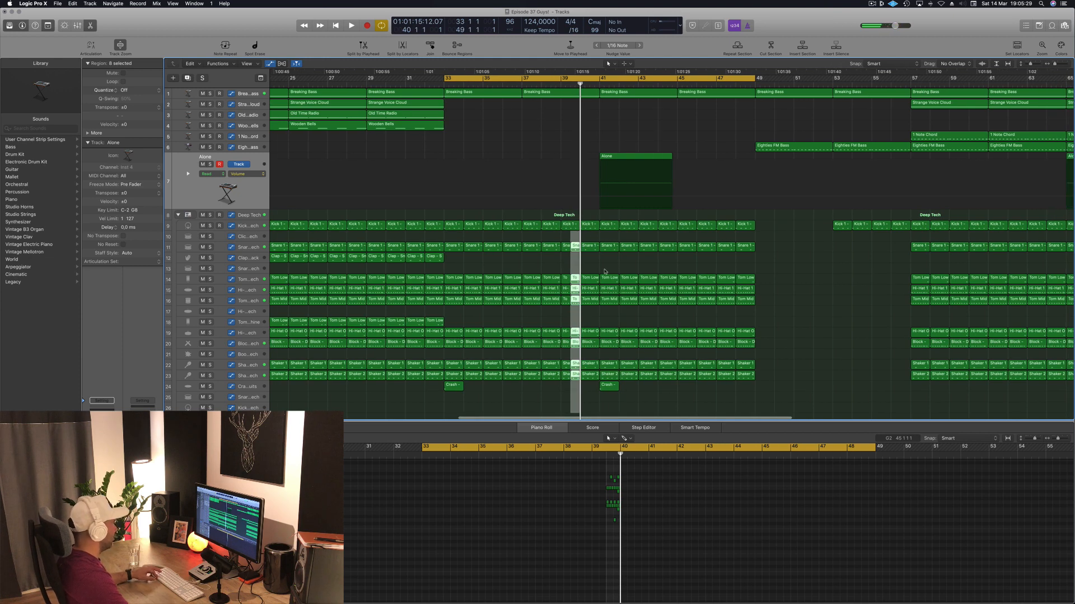
left_click(623, 262)
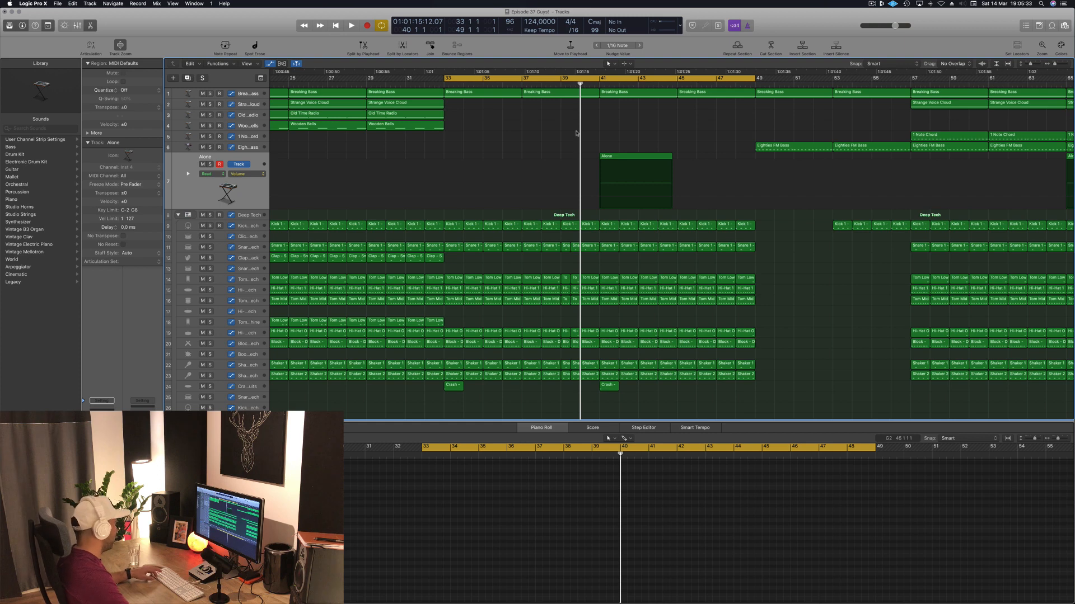
Cut the last beat of bar 40 out of all drum parts, from the kick down to the shakers.
scroll(580, 208, "up", 6)
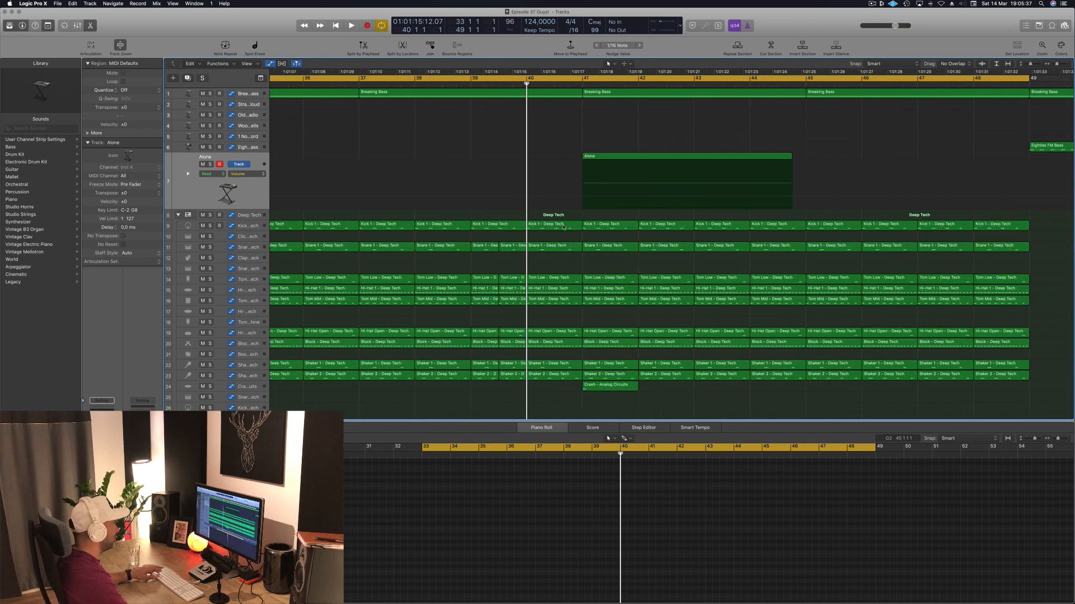
left_click_drag(572, 226, 582, 386)
key("Delete")
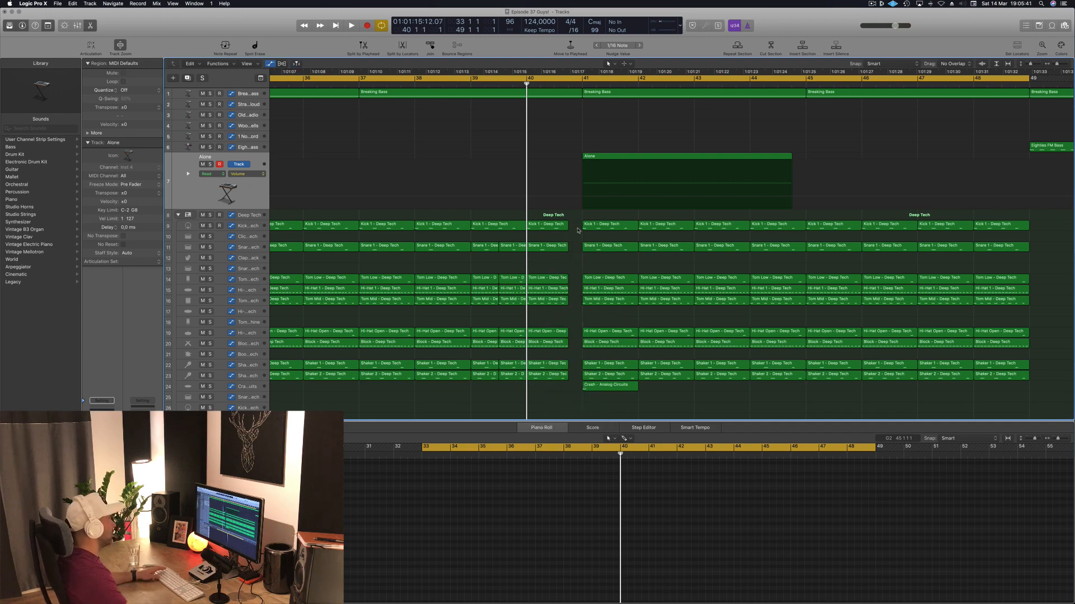
Move the start of the cycle range to bar 37 and play back the drum break leading into bar 41.
key("space")
scroll(676, 115, "down", 8)
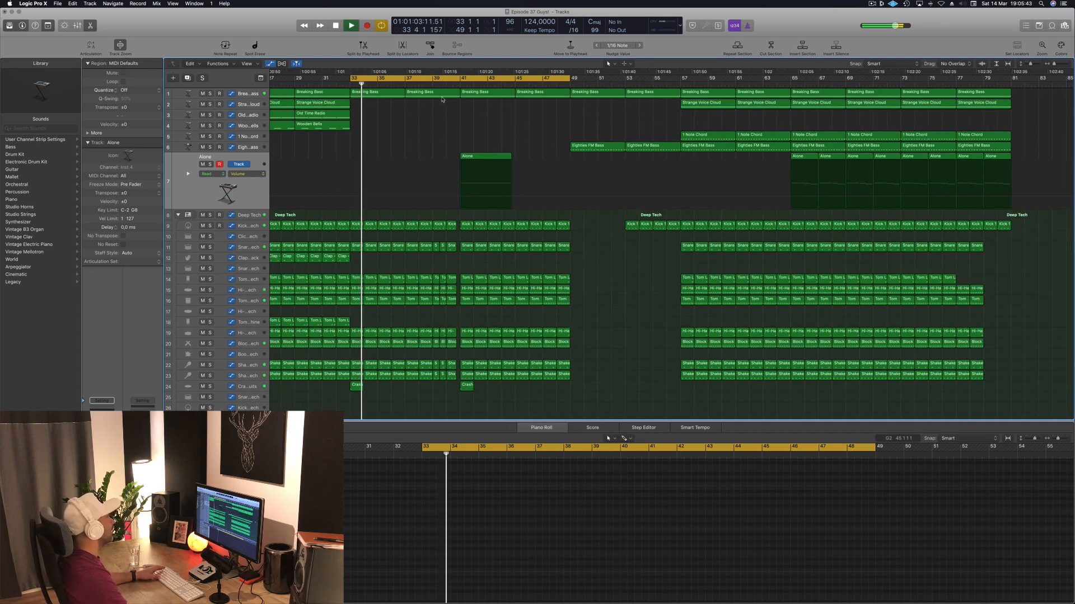
scroll(442, 100, "down", 2)
key("space")
left_click_drag(350, 78, 404, 79)
key("space")
scroll(441, 125, "down", 1)
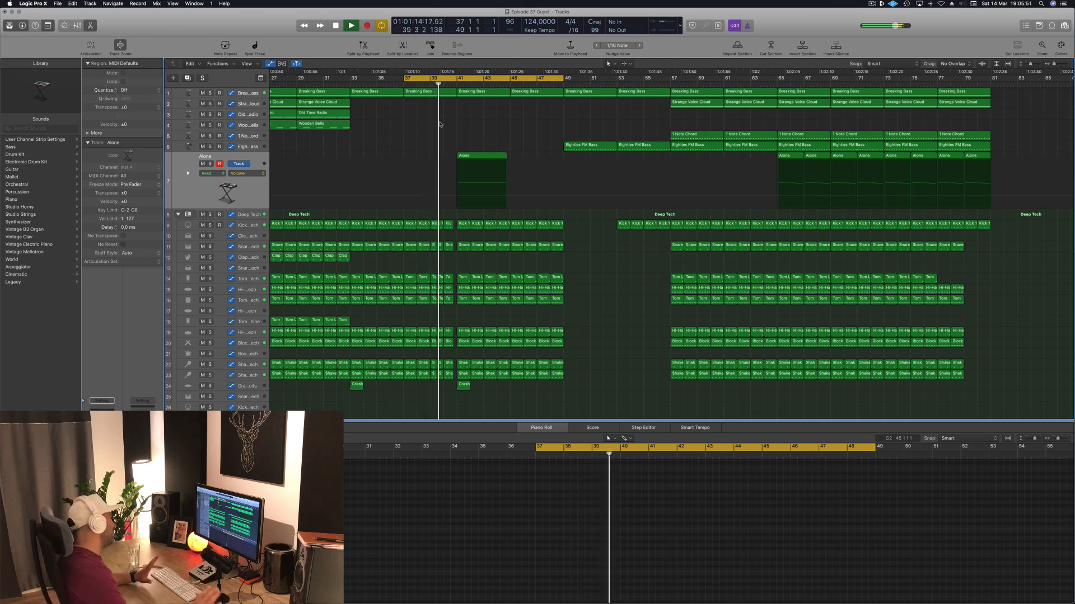
scroll(446, 264, "up", 10)
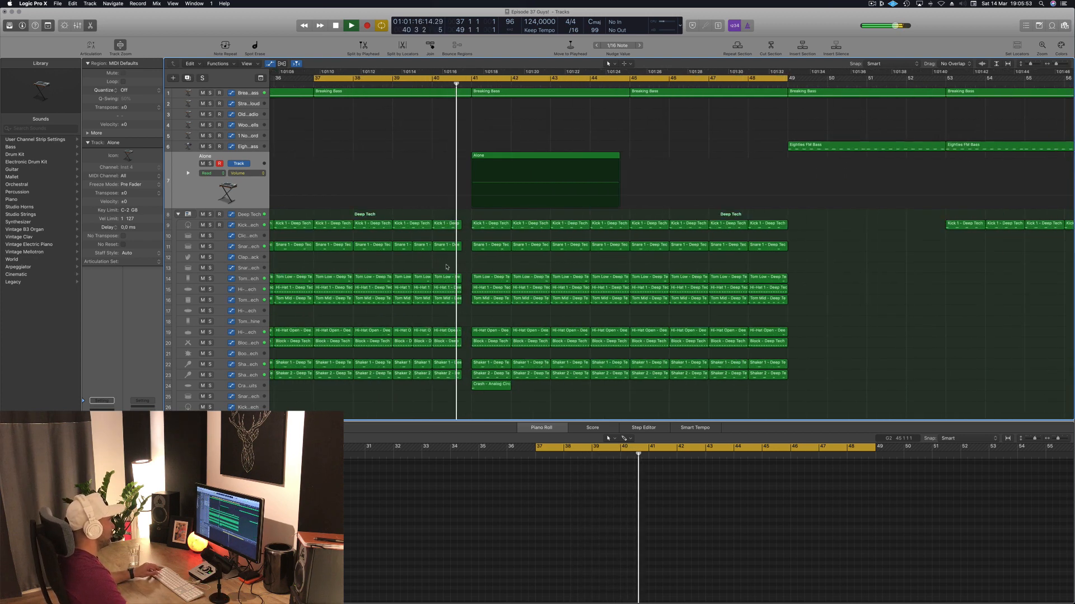
scroll(446, 266, "down", 3)
scroll(472, 272, "down", 5)
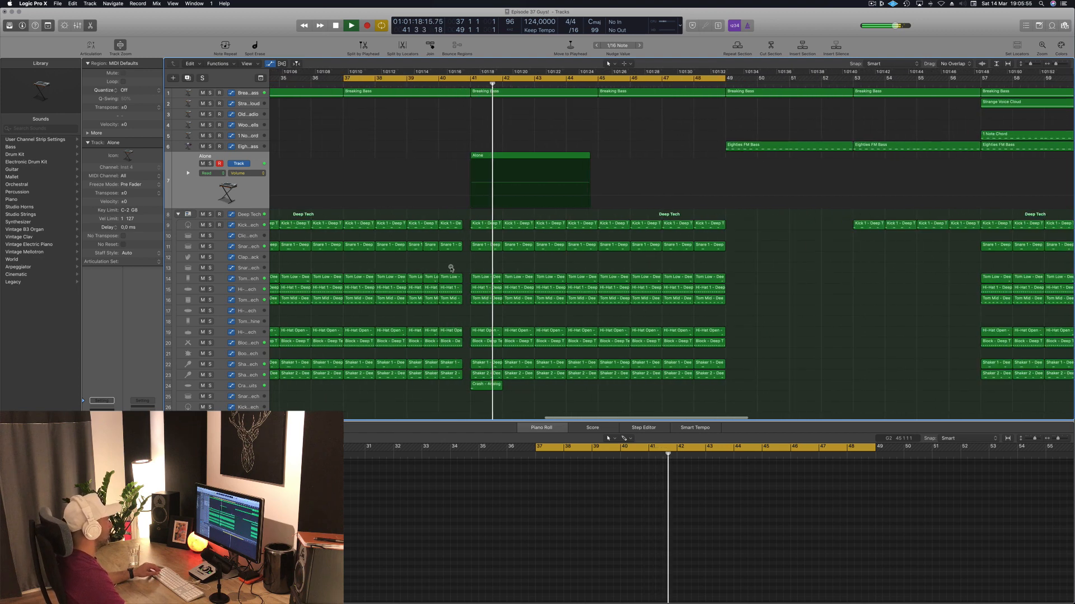
Copy a Clap - Snapback region from before bar 33 into bar 40, and play back the break with it.
left_click(485, 224)
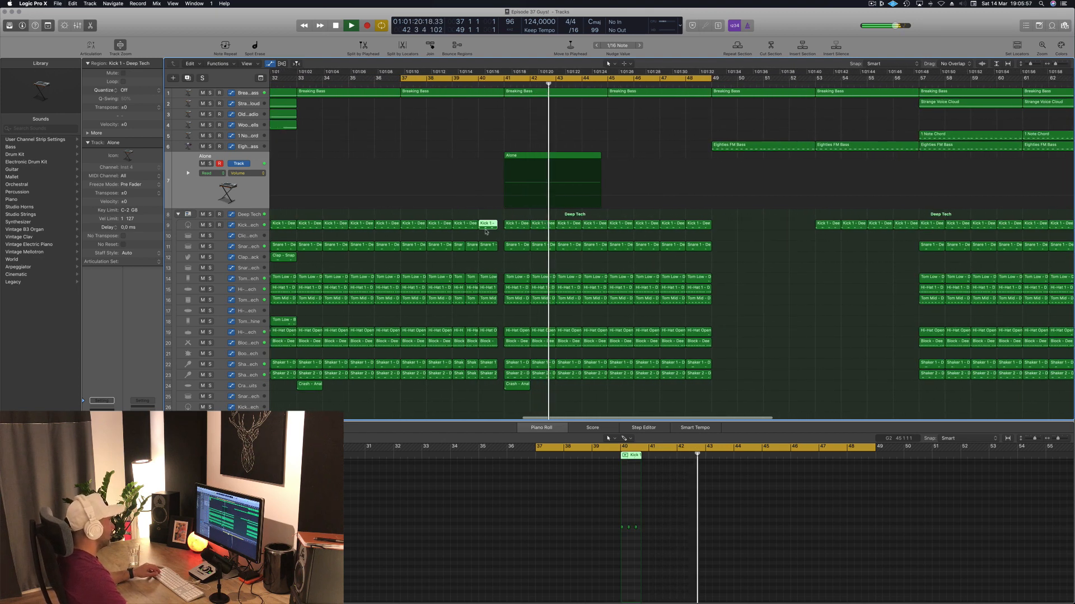
left_click(487, 246)
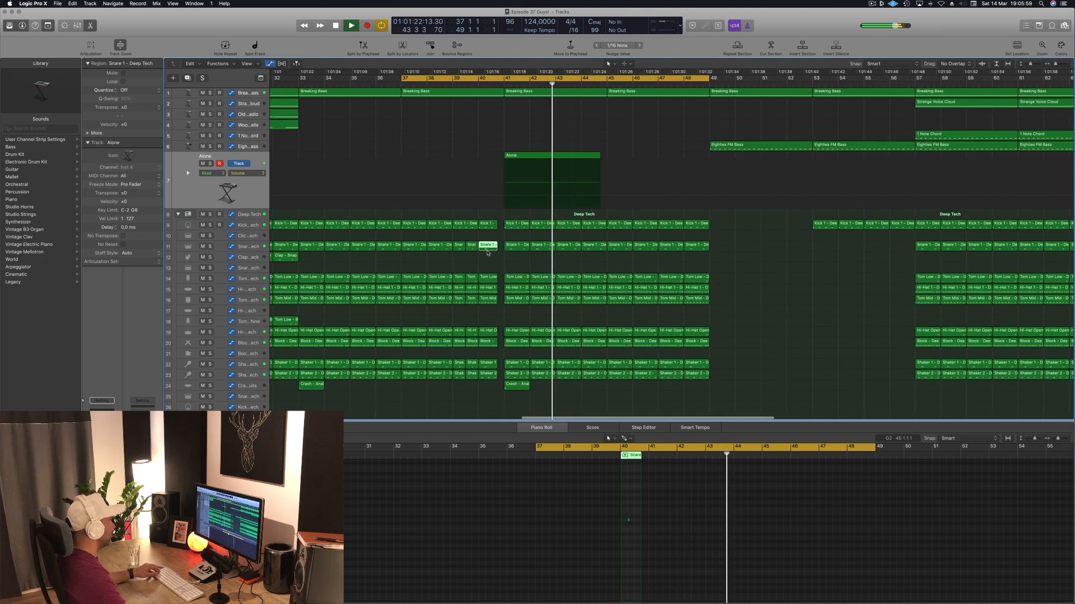
key("super+Left")
key("Down")
left_click_drag(342, 256, 485, 256)
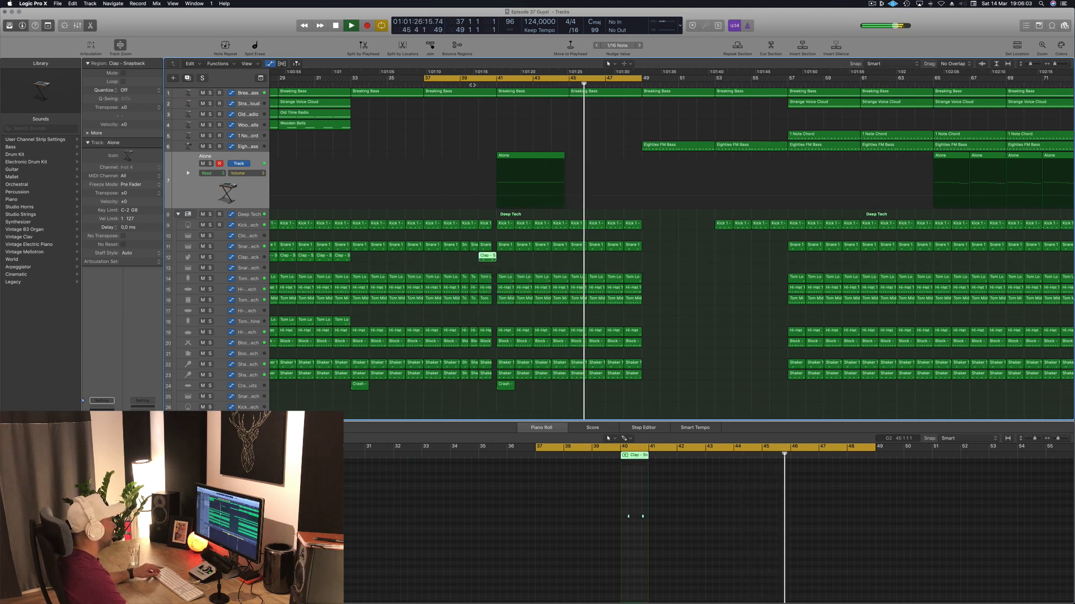
left_click(471, 85)
key("super+Left")
scroll(455, 165, "left", 2)
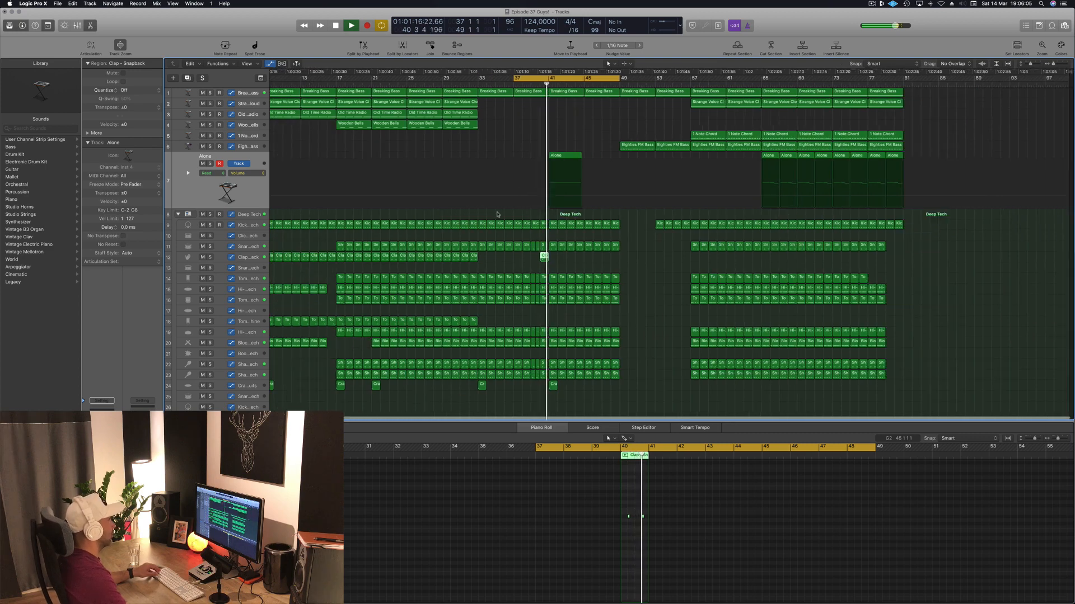
Duplicate the last clap note in bar 40 half a beat later.
key("super+Right")
key("super+Right")
key("super+Right")
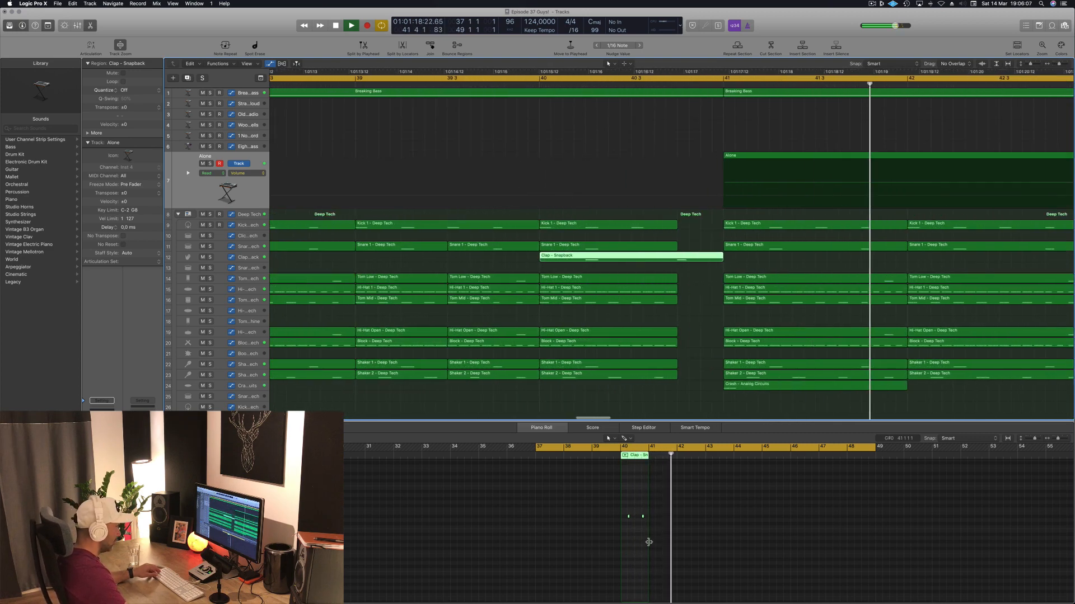
scroll(644, 541, "up", 6)
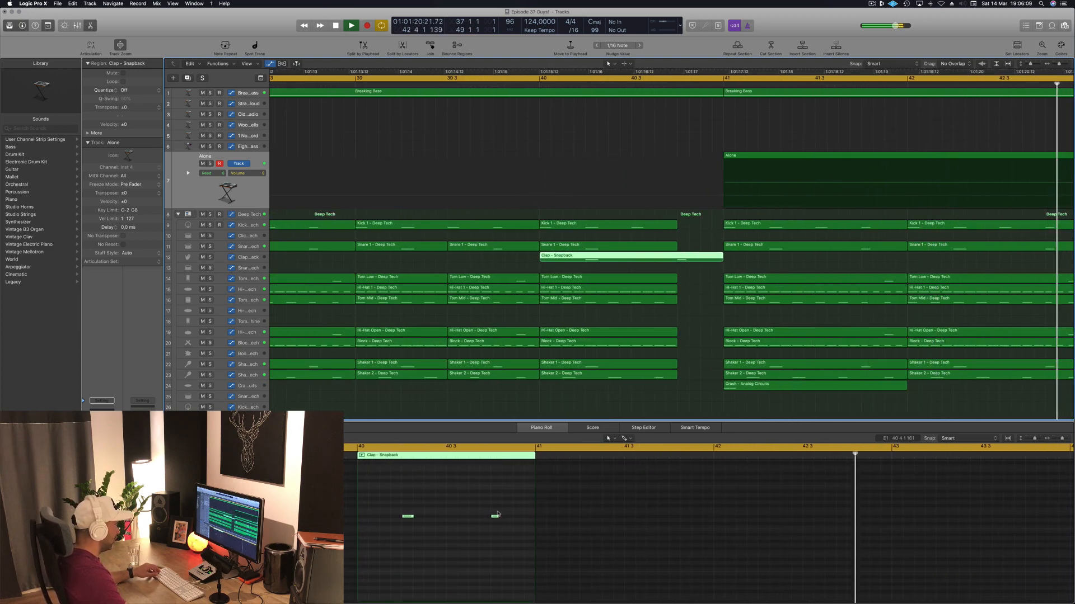
left_click(496, 518)
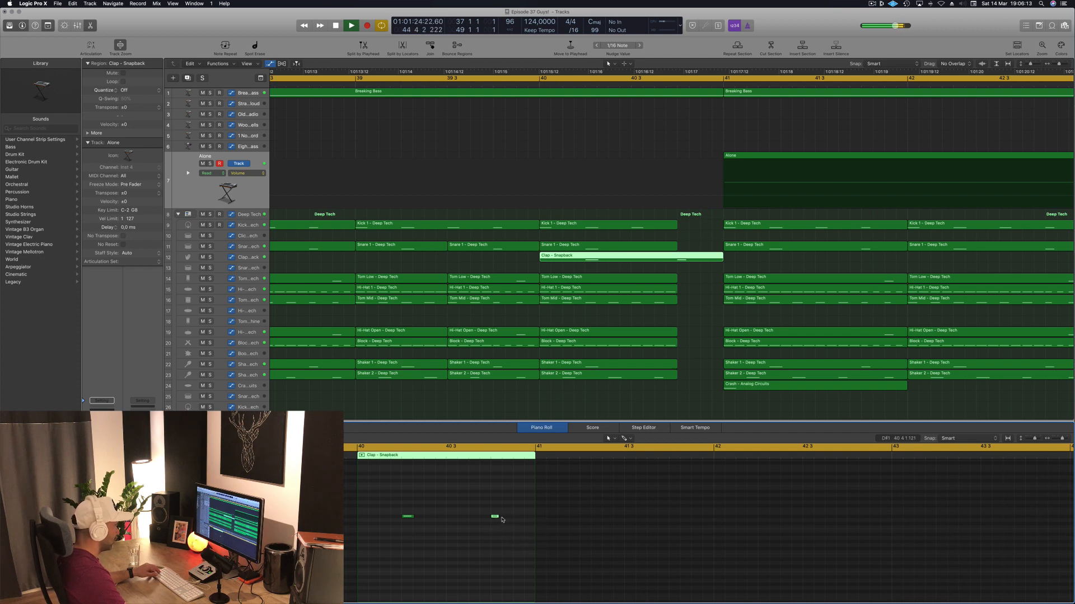
left_click_drag(502, 520, 515, 520)
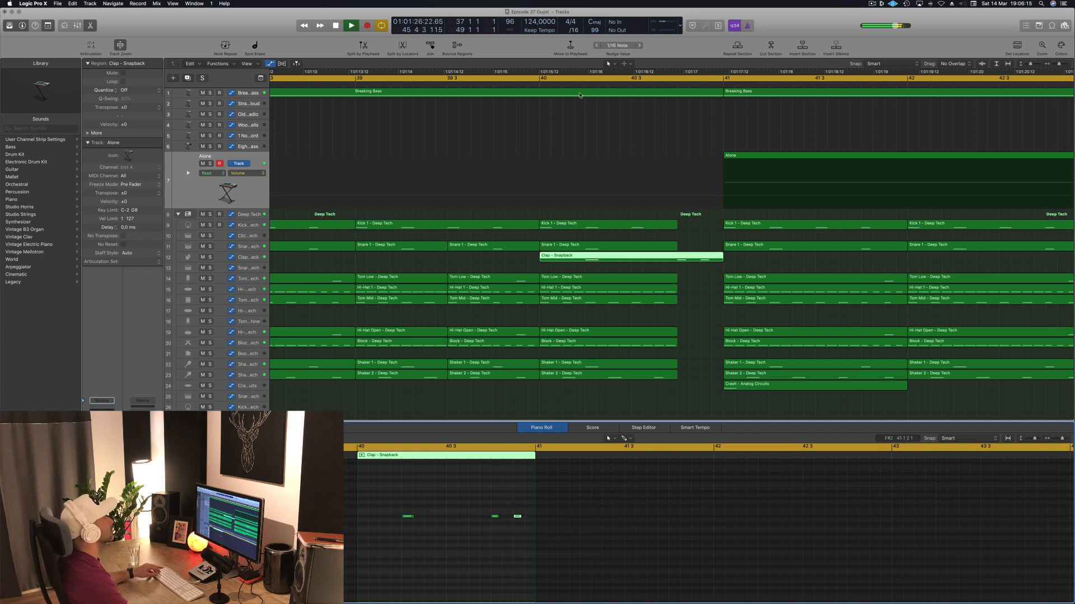
Play back from around bar 40 to check the clap fill leading into bar 41.
left_click(533, 83)
scroll(523, 110, "down", 10)
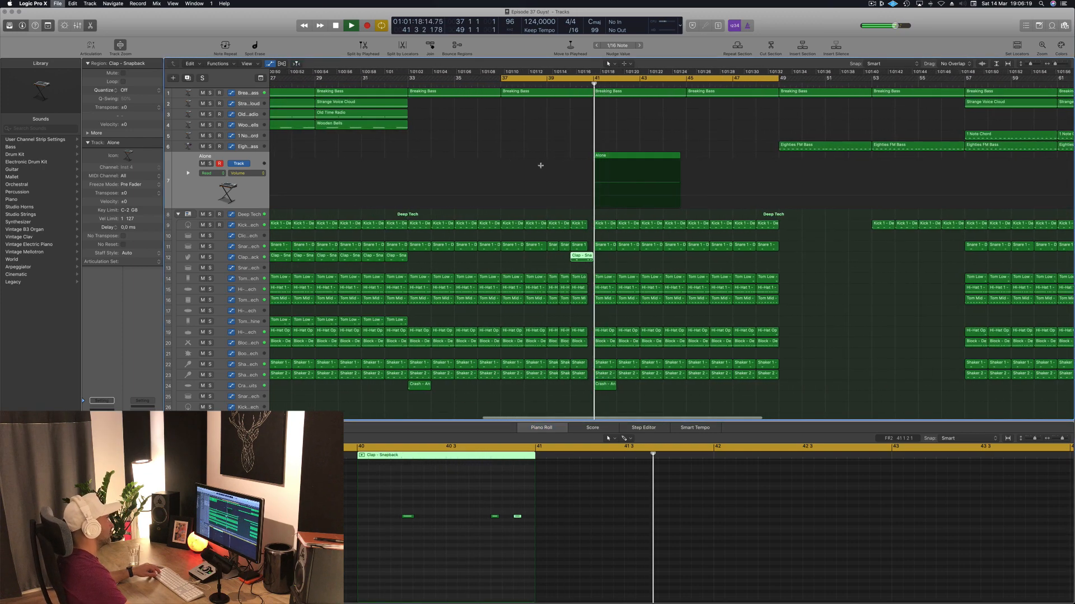
scroll(546, 168, "down", 8)
scroll(577, 160, "down", 5)
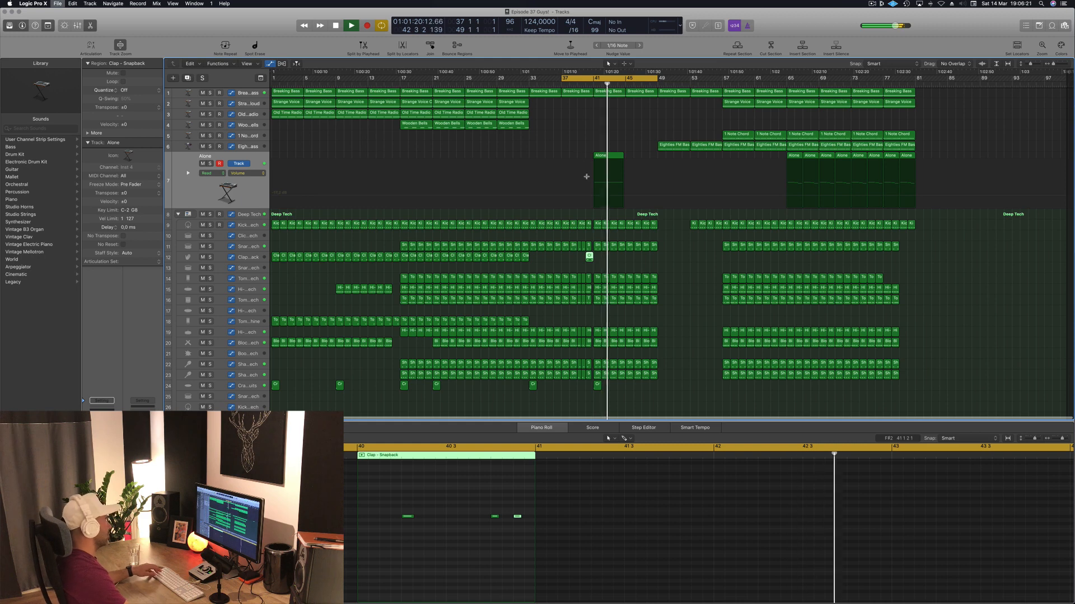
Select the last Old Time Radio and Wooden Bells regions before bar 33.
left_click(605, 151)
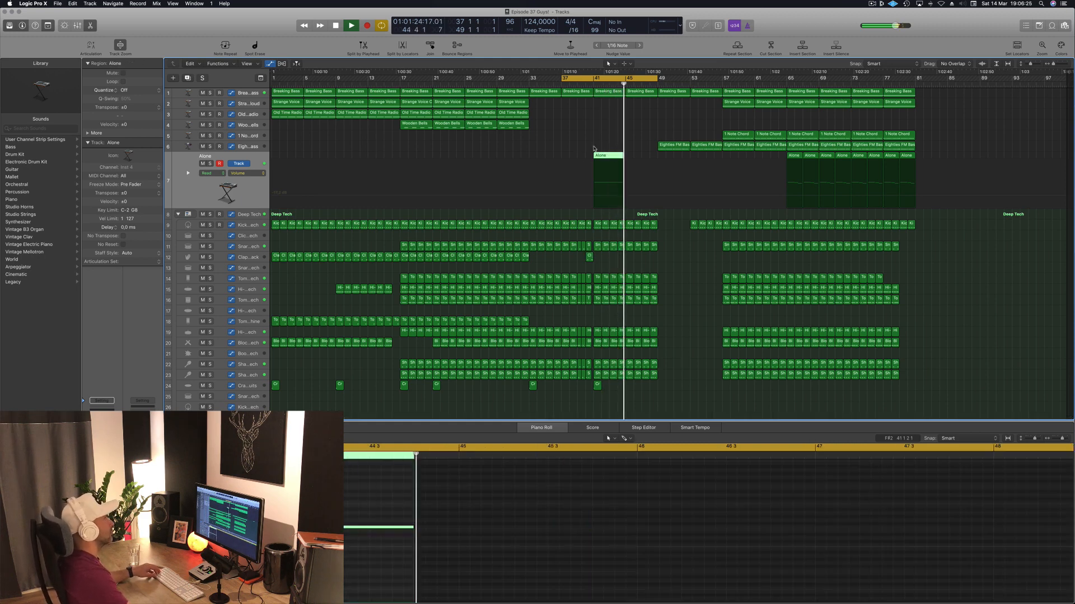
left_click_drag(552, 117, 506, 126)
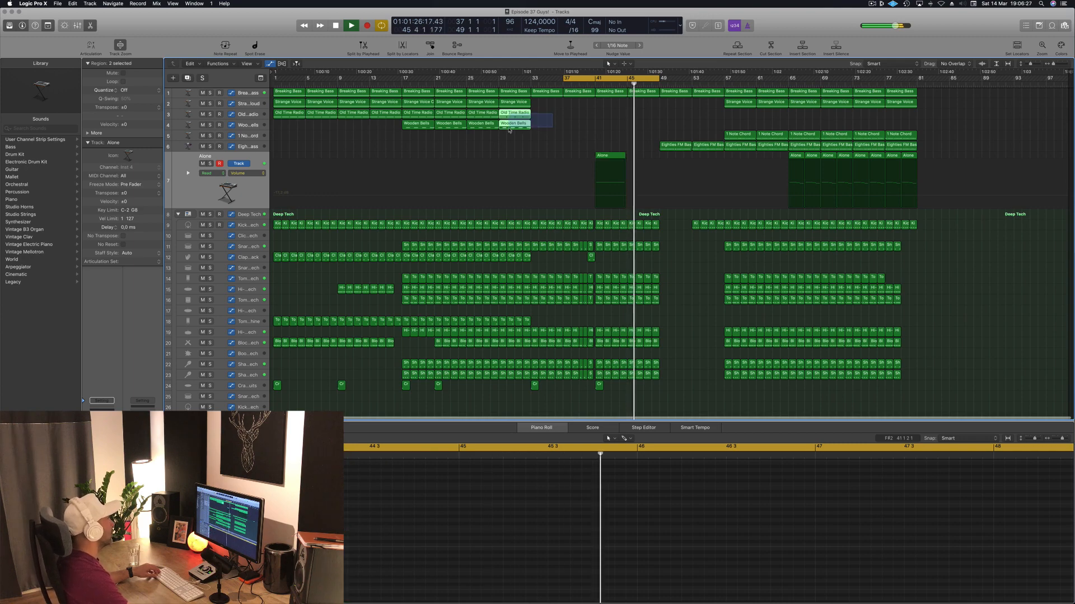
key("z")
key("z")
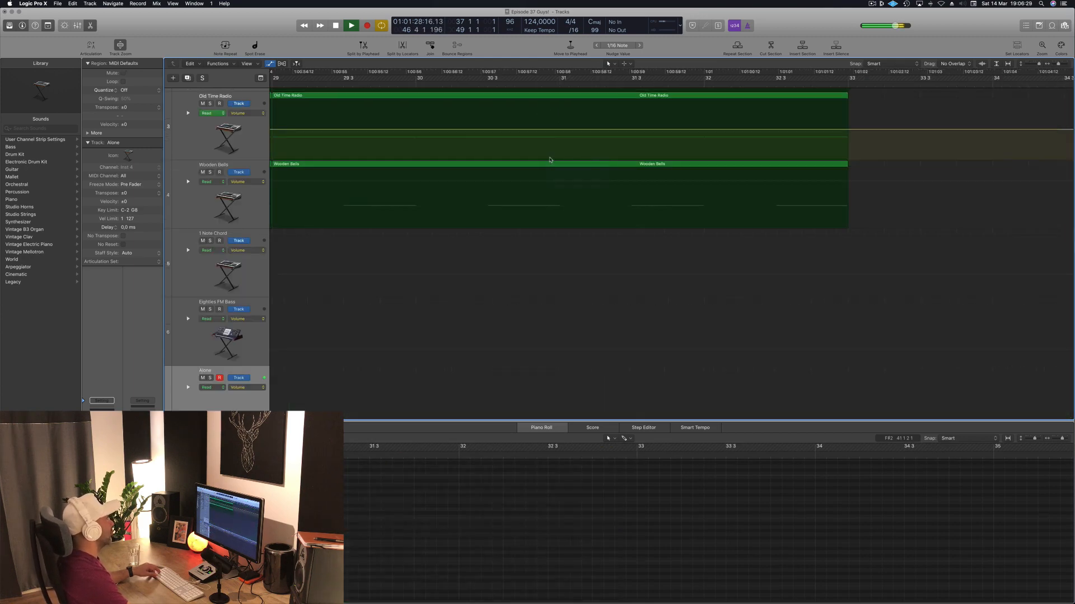
scroll(550, 160, "down", 5)
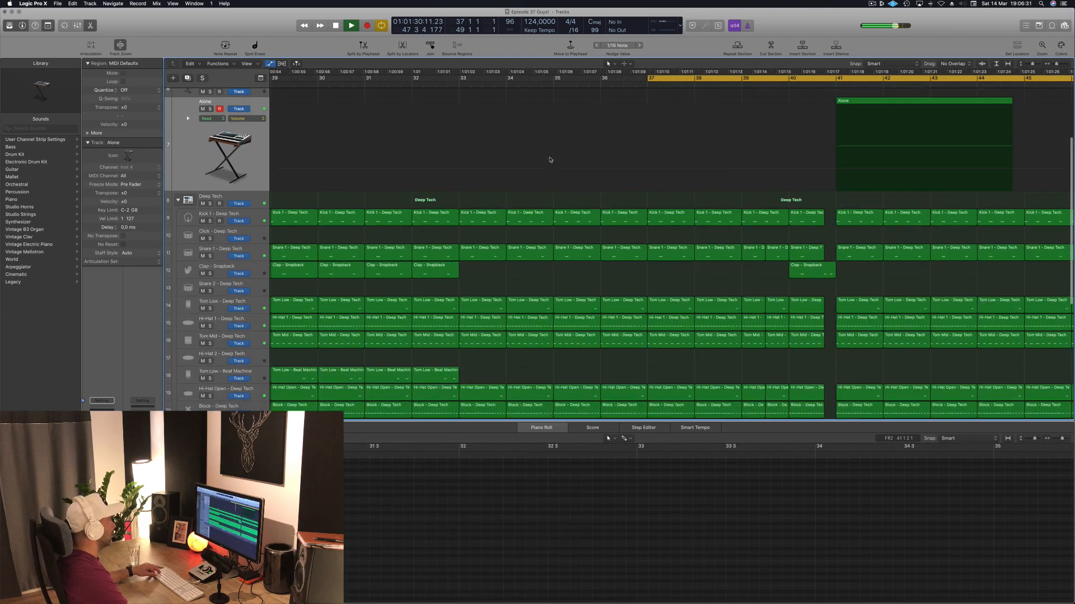
scroll(550, 160, "left", 8)
scroll(809, 193, "up", 5)
scroll(806, 194, "down", 1)
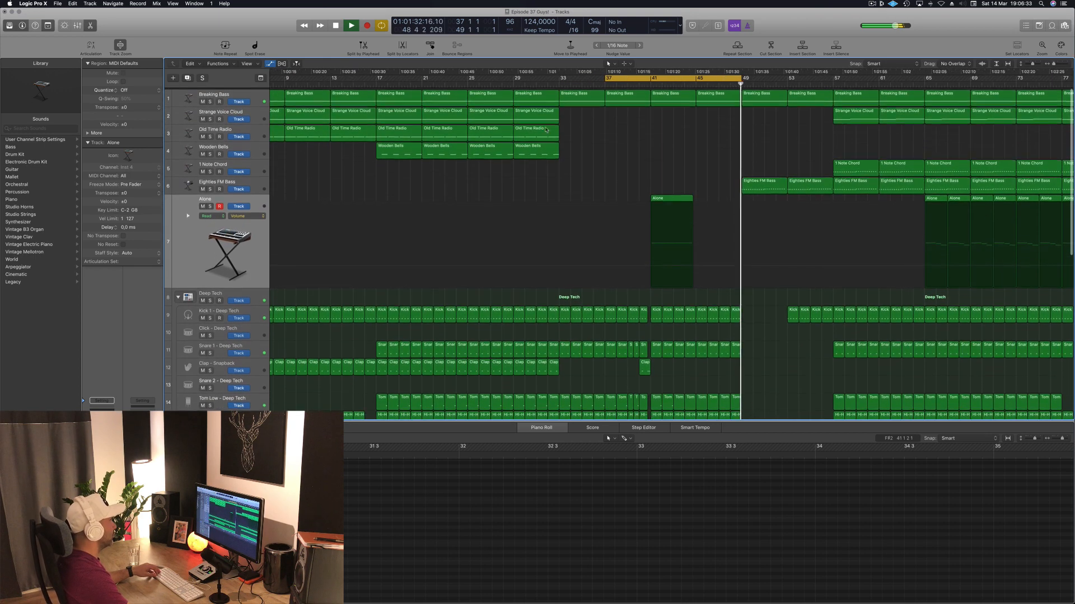
left_click_drag(591, 146, 547, 131)
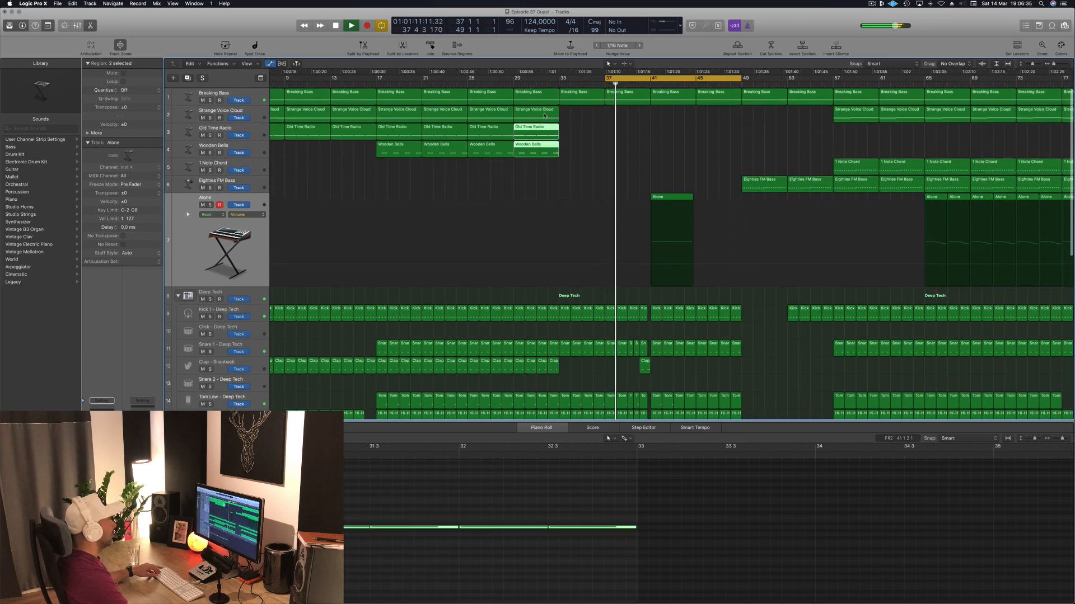
Copy the Strange Voice Cloud region into bars 41 to 49 on its own track and save the project.
left_click(535, 115)
left_click_drag(868, 105, 674, 118)
left_click(650, 84)
scroll(639, 114, "down", 3)
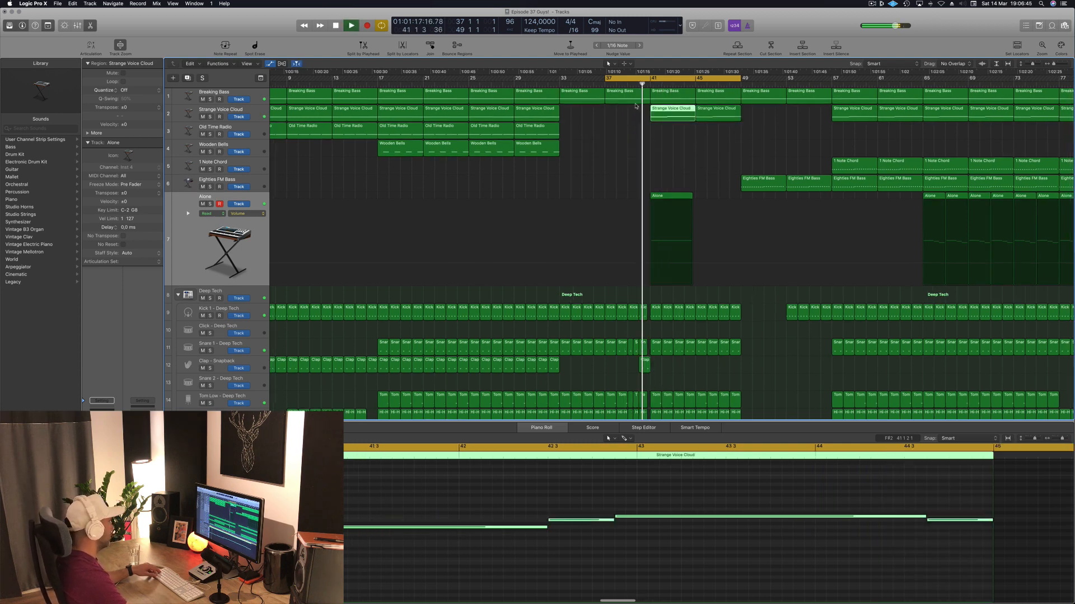
key("super+s")
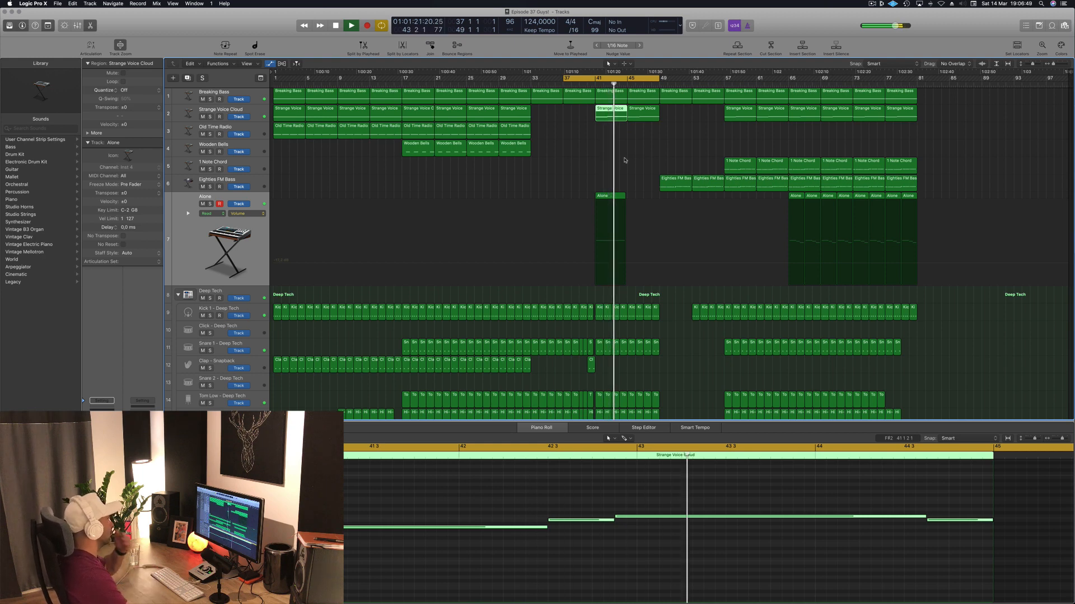
left_click(598, 157)
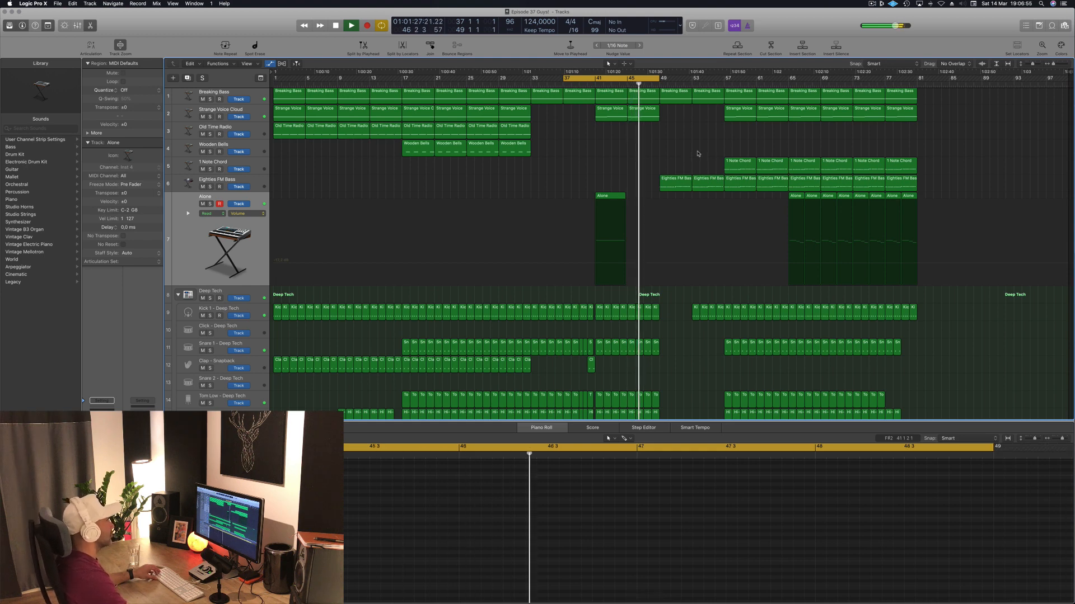
key("super+Up")
key("super+Up")
key("super+Up")
key("super+Up")
key("super+Up")
key("super+Up")
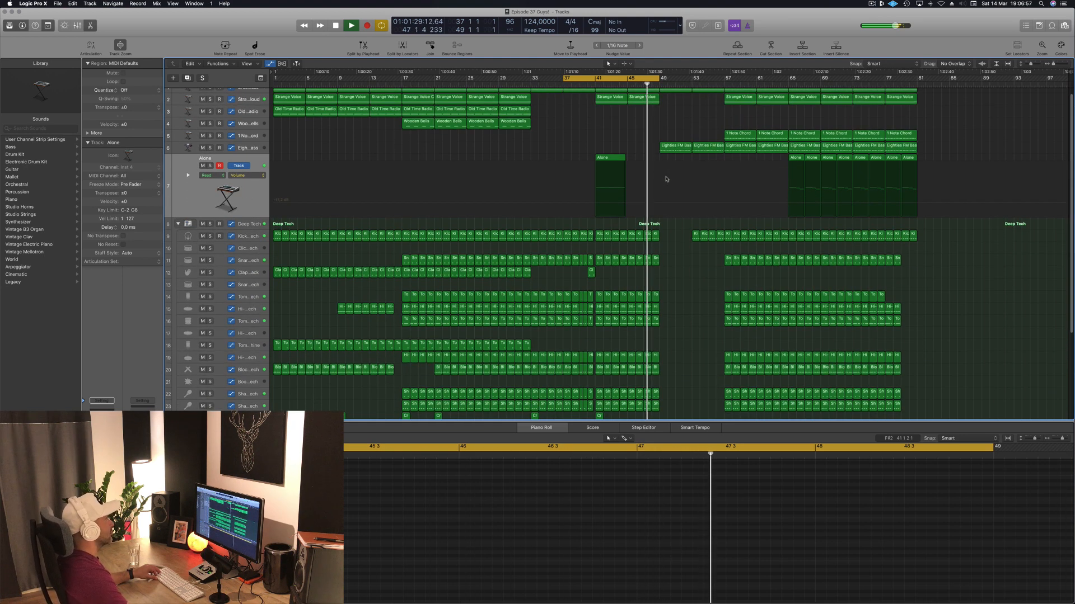
key("super+Up")
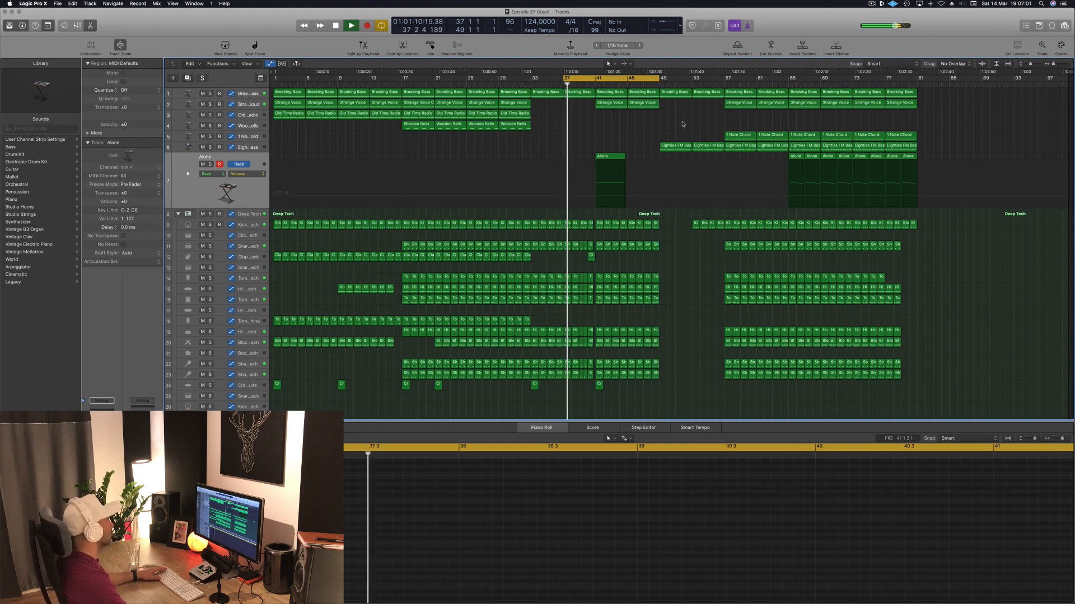
left_click(525, 87)
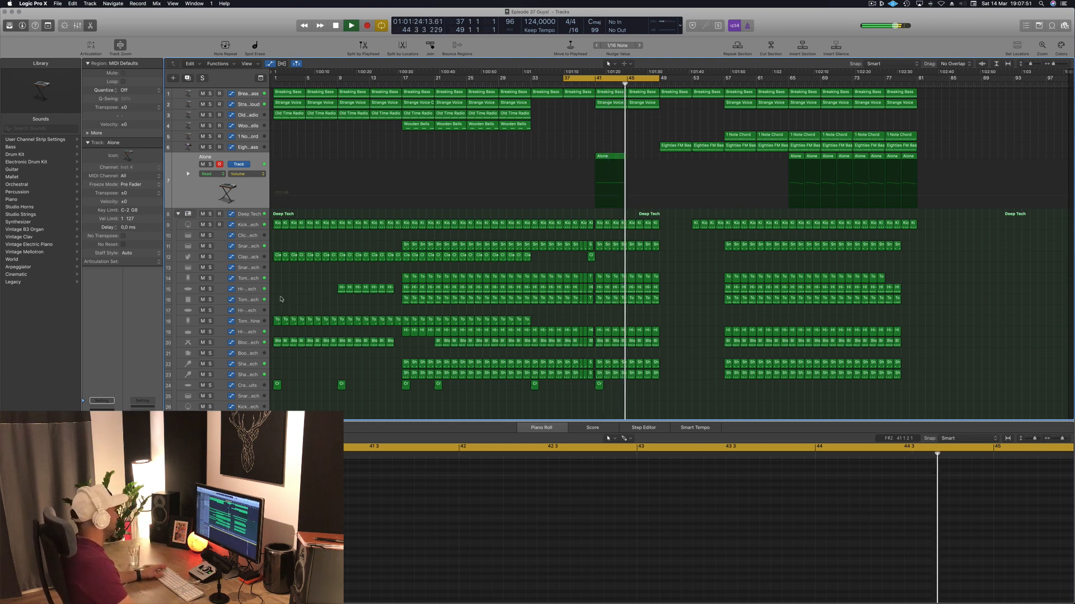
Shape the Block - Deep Tech track's low cut frequency automation to rise from bar 41 to bar 49, with 20 Hz at bar 57.
left_click(278, 320)
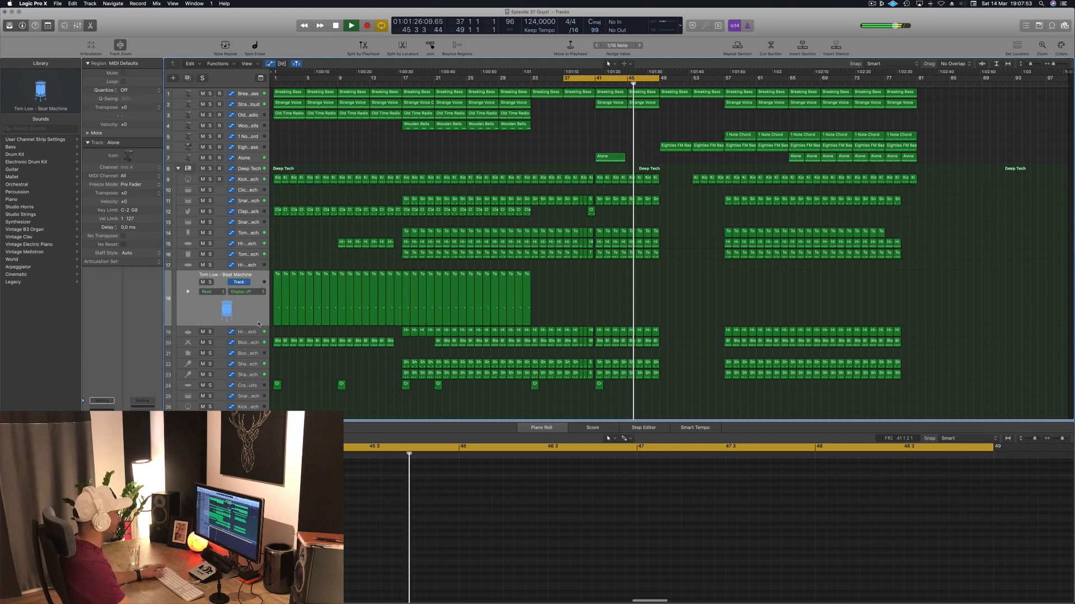
key("Up")
key("Up")
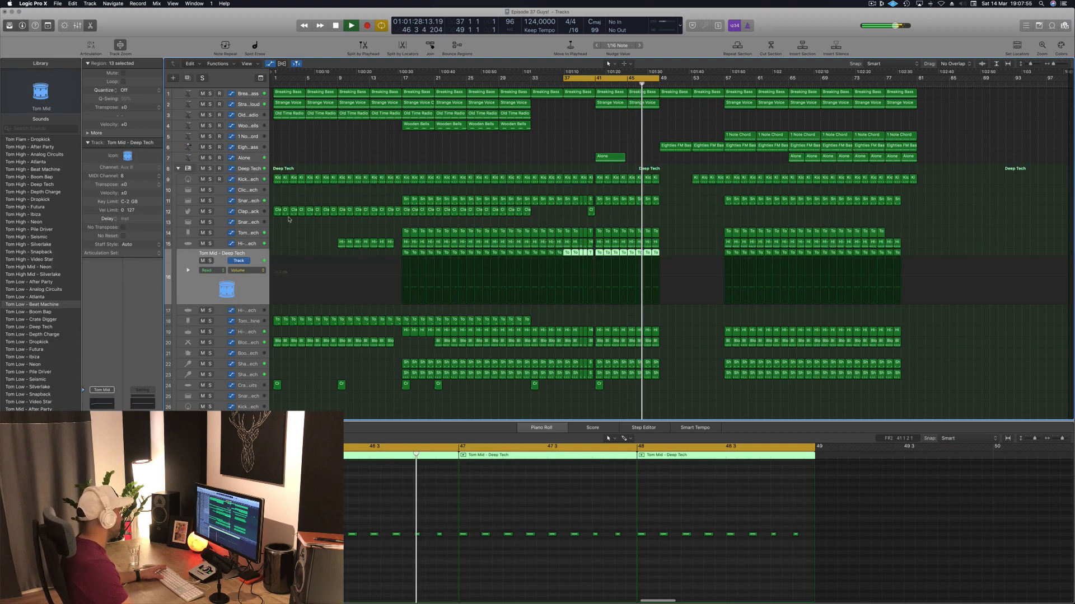
left_click(305, 222)
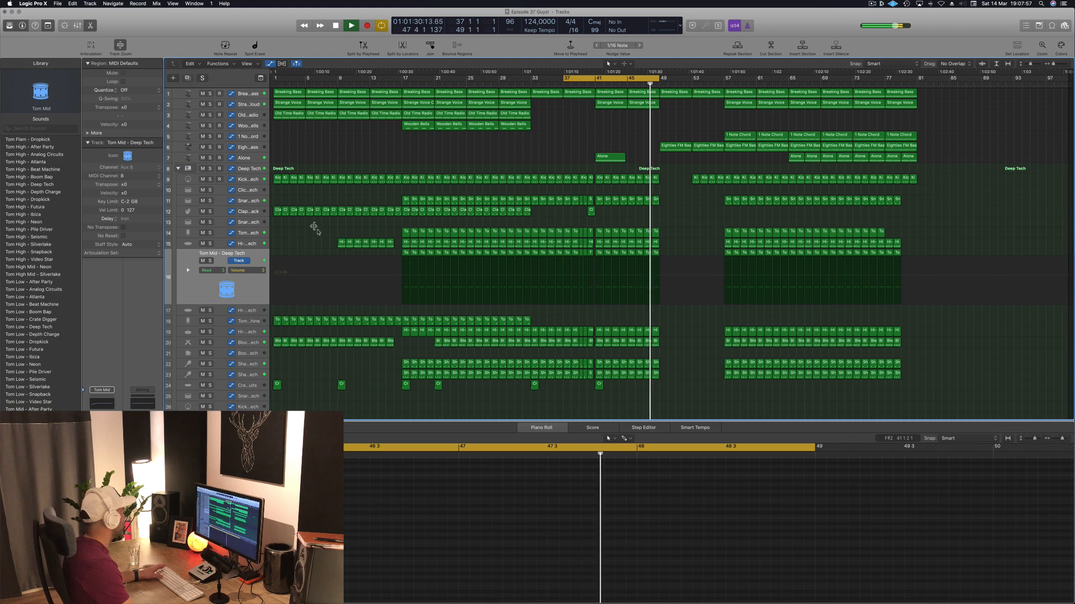
left_click(251, 343)
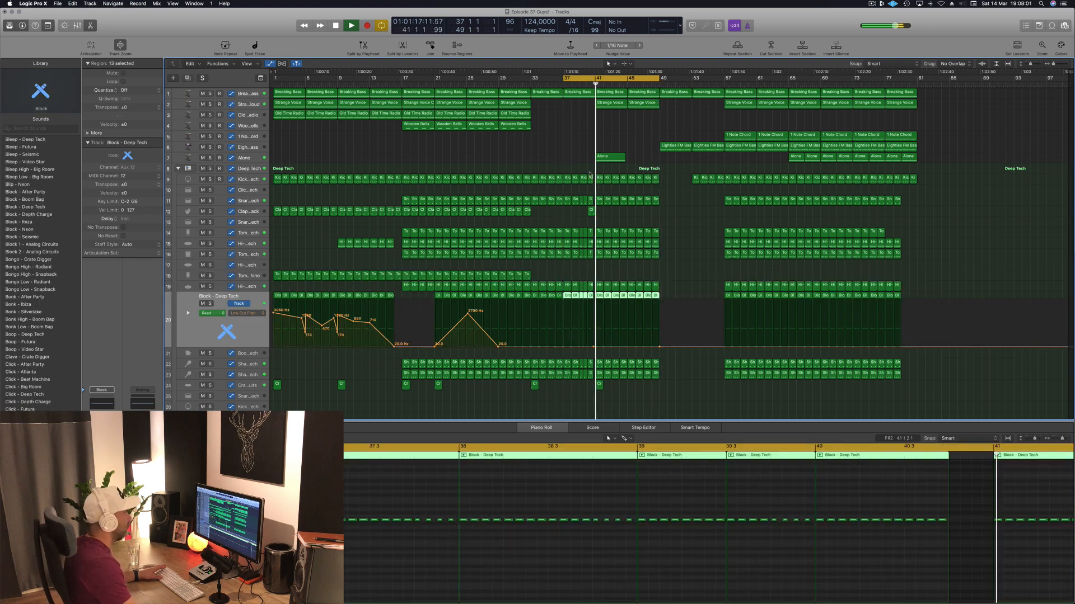
left_click_drag(659, 346, 723, 346)
left_click(723, 300)
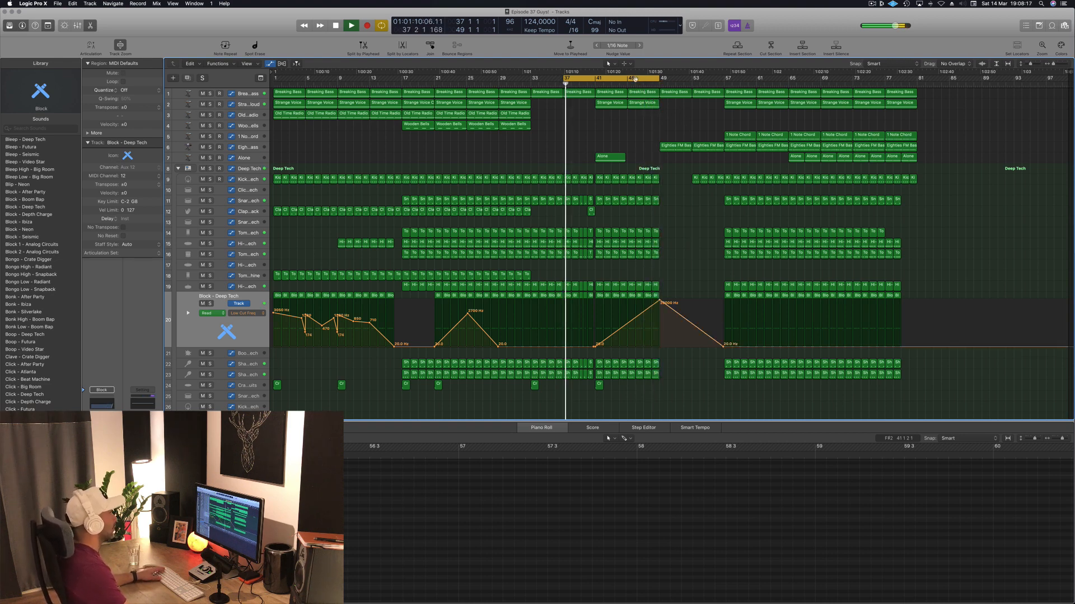
Cycle bars 49 to 61 and redraw the Breaking Bass cutoff automation to drop at bar 49 and rise to about 25% at bar 57.
left_click_drag(635, 79, 732, 79)
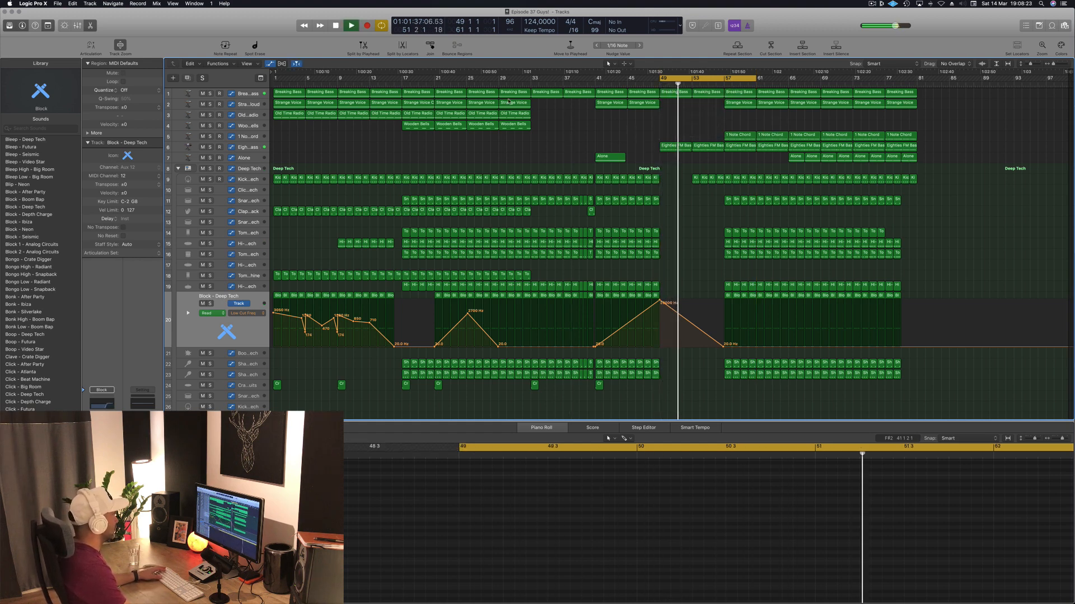
left_click(253, 94)
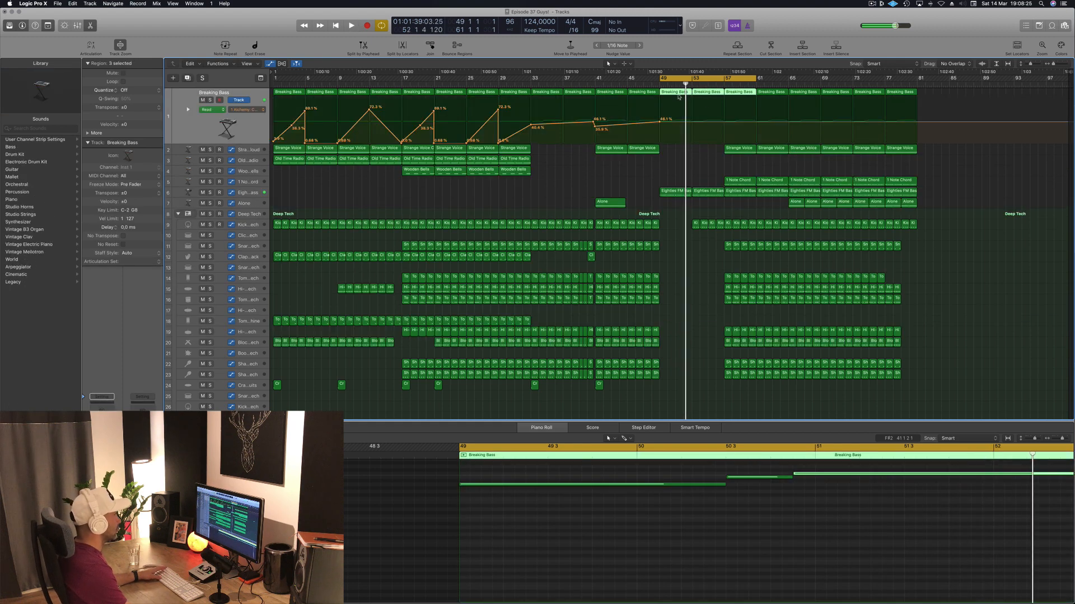
left_click(660, 123)
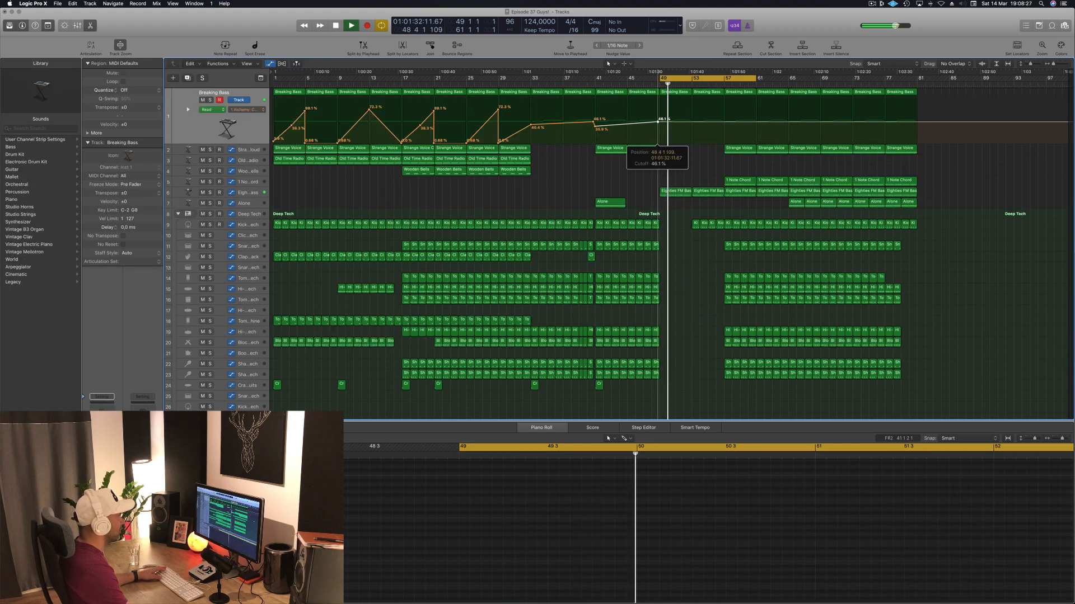
left_click_drag(660, 122, 660, 126)
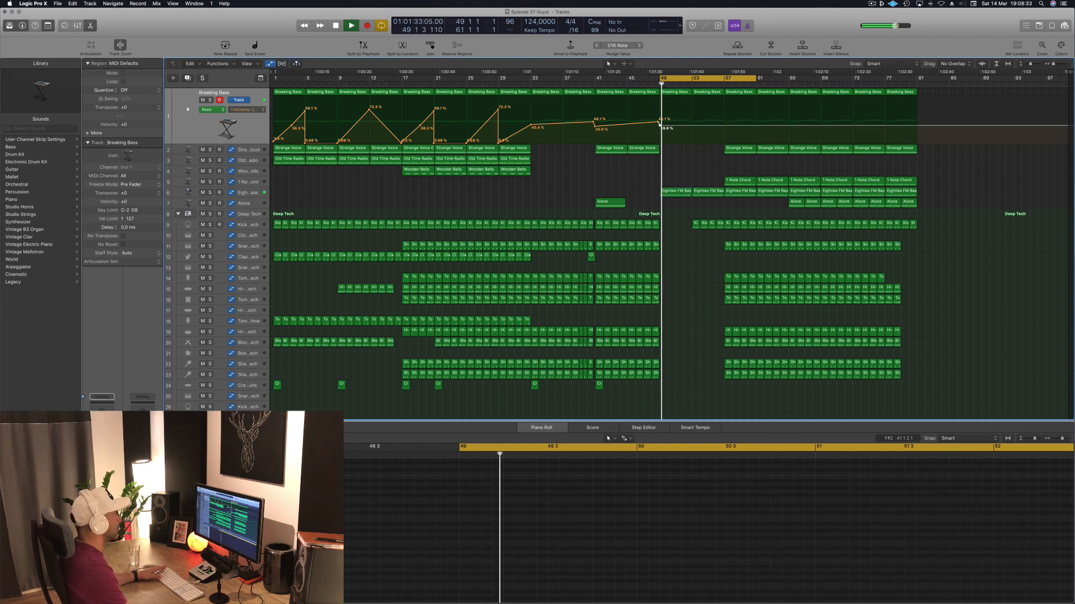
left_click_drag(661, 127, 724, 133)
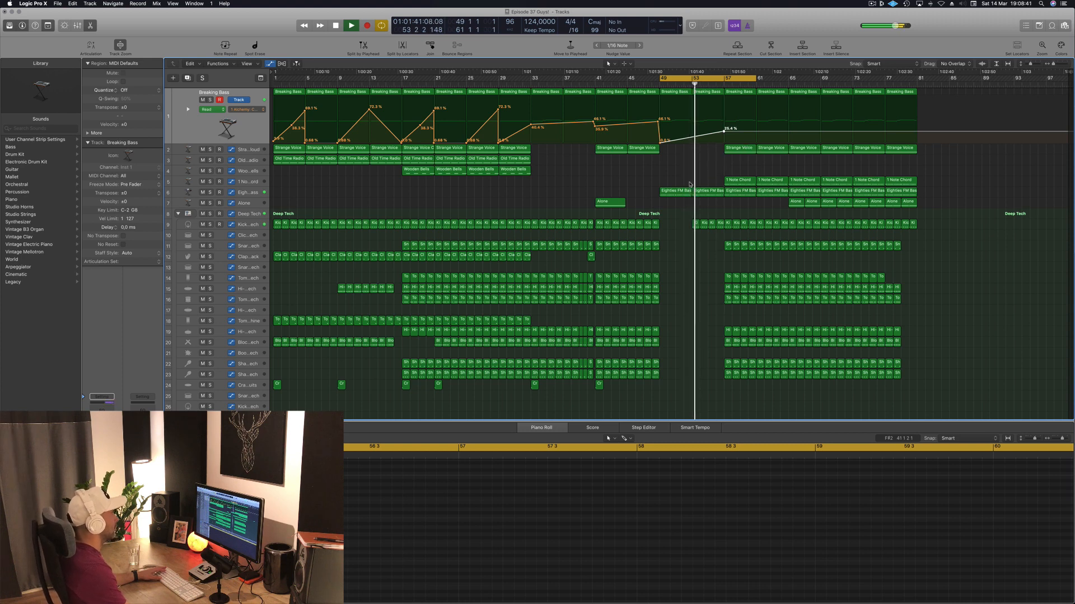
key("space")
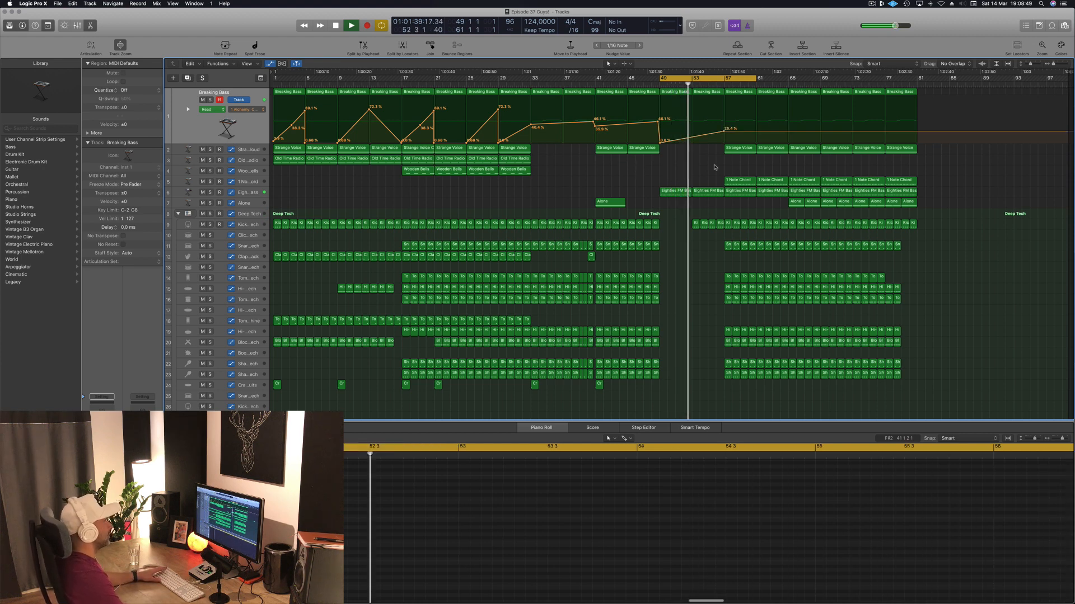
Delete the snare, tom, hi-hat, block and shaker regions of the Deep Tech kit between bars 57 and 61, keeping the kick.
left_click(253, 192)
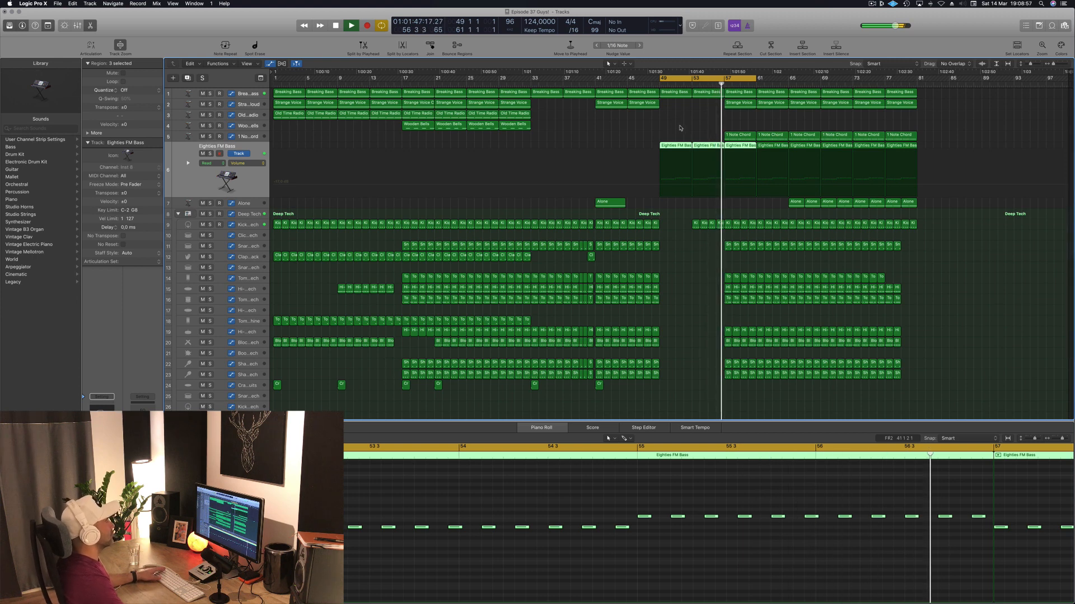
left_click(686, 122)
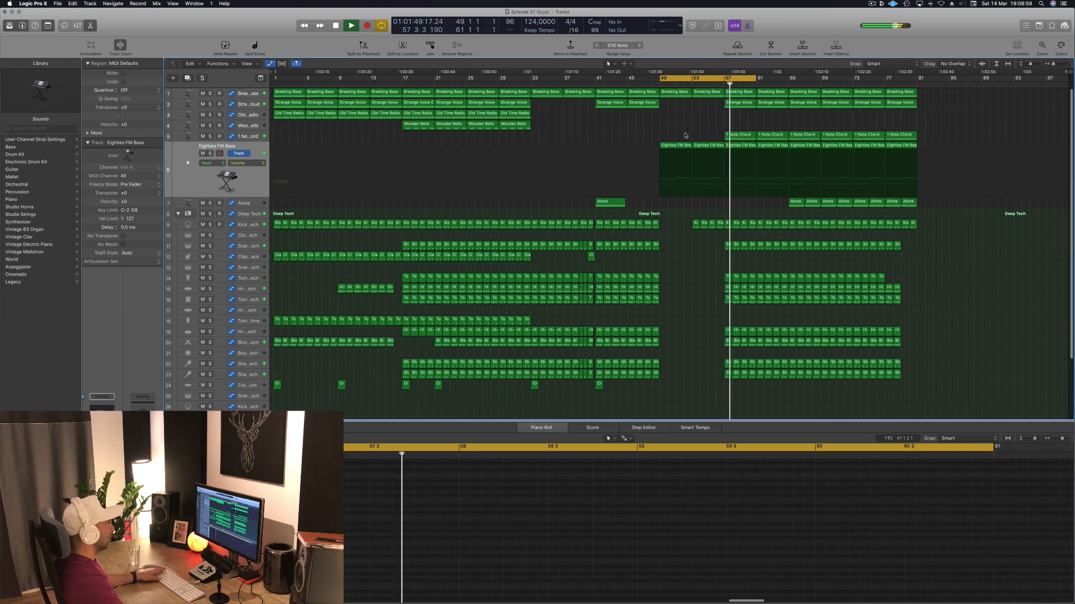
left_click_drag(710, 247, 733, 404)
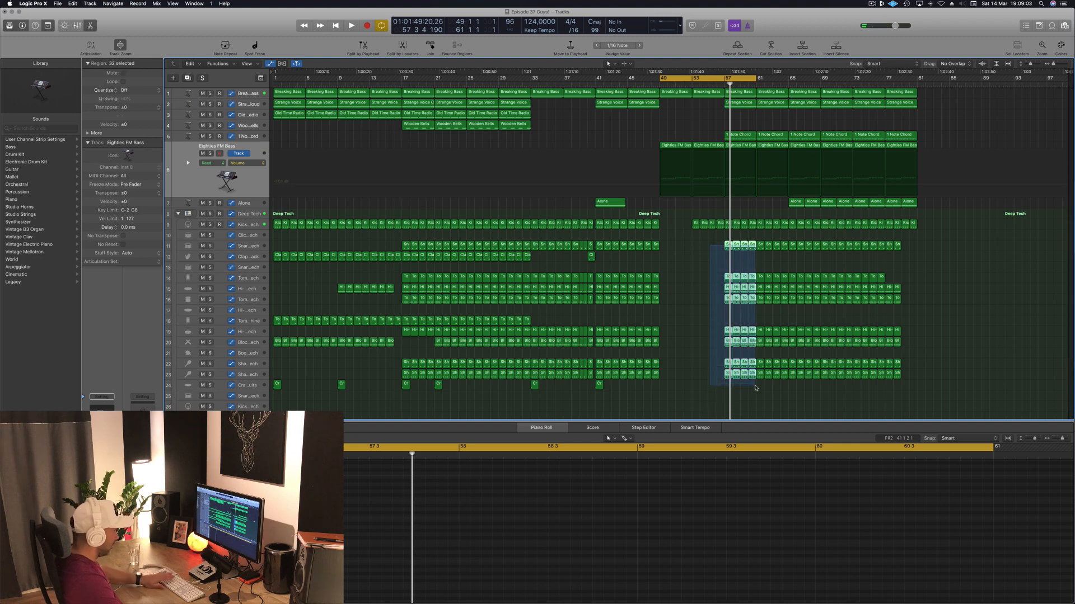
key("Delete")
key("space")
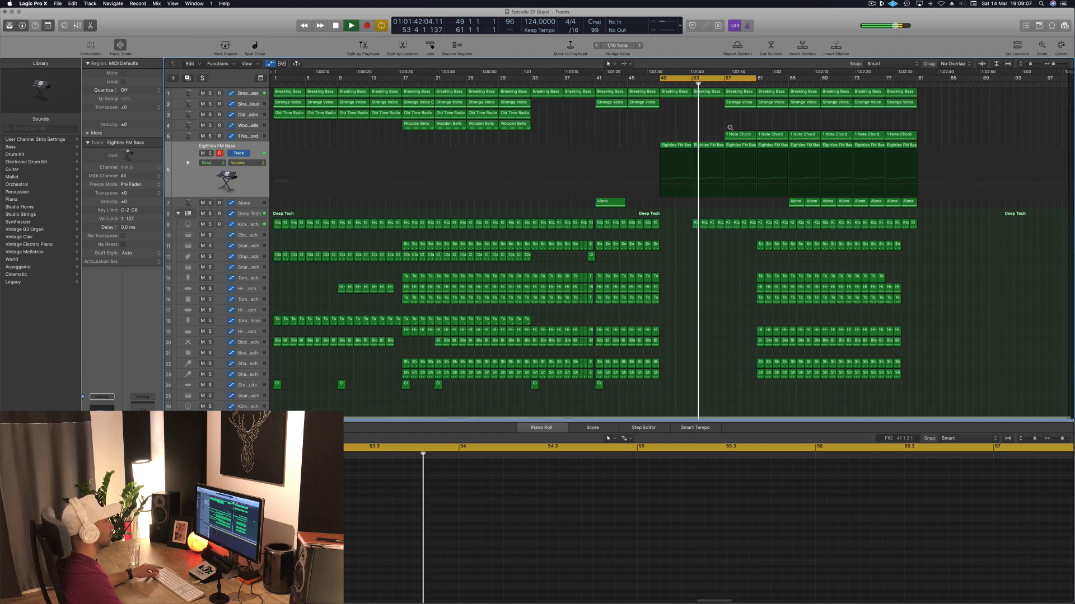
Delete the Strange Voice Cloud and 1 Note Chord regions starting at bar 57, and extend the cycle range to bar 65.
left_click(740, 104)
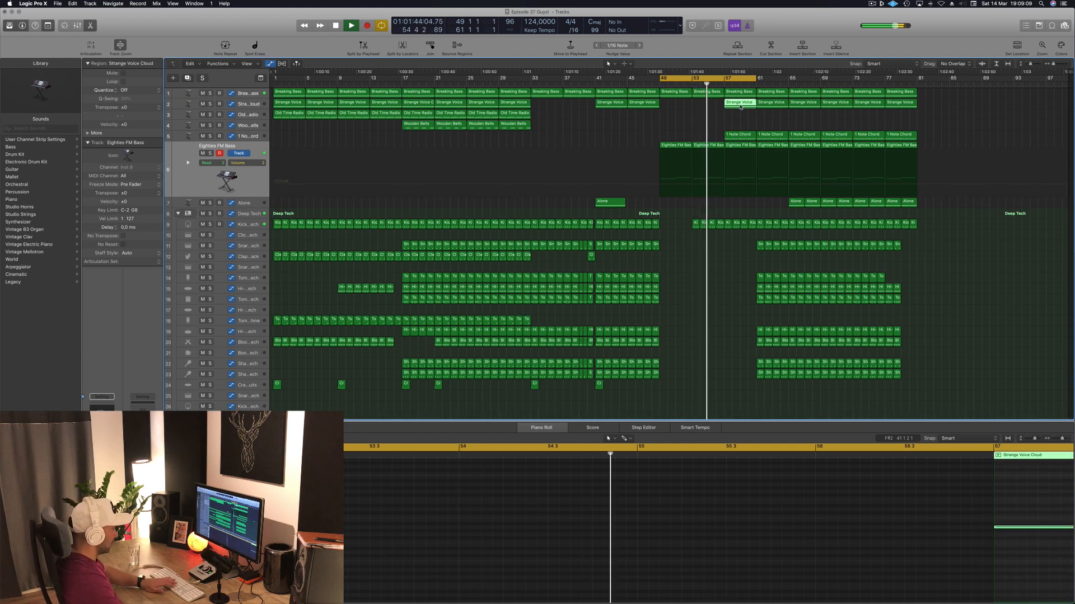
key("Delete")
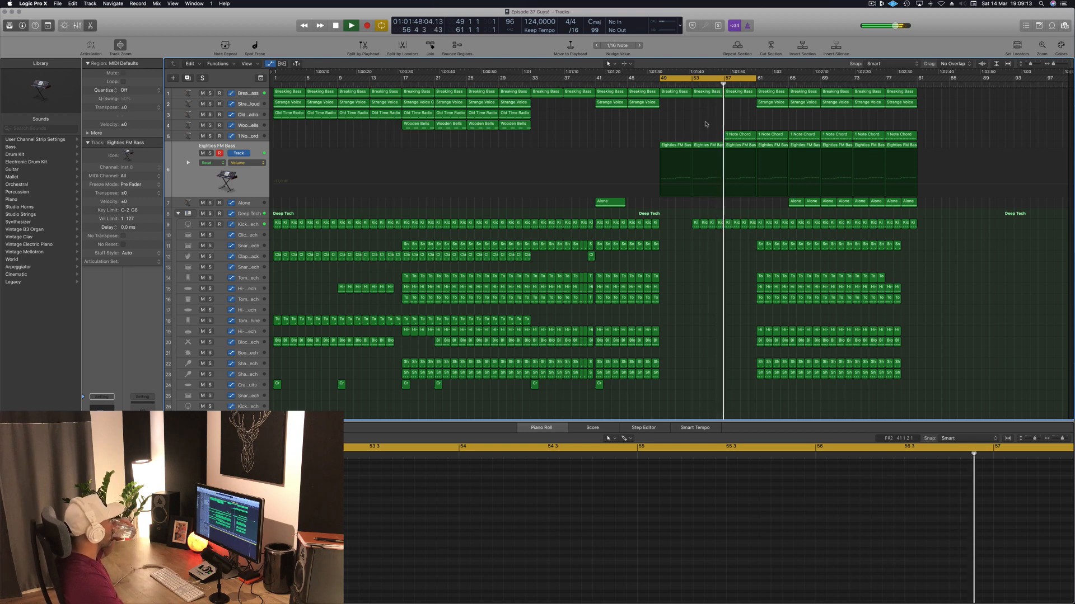
left_click(745, 137)
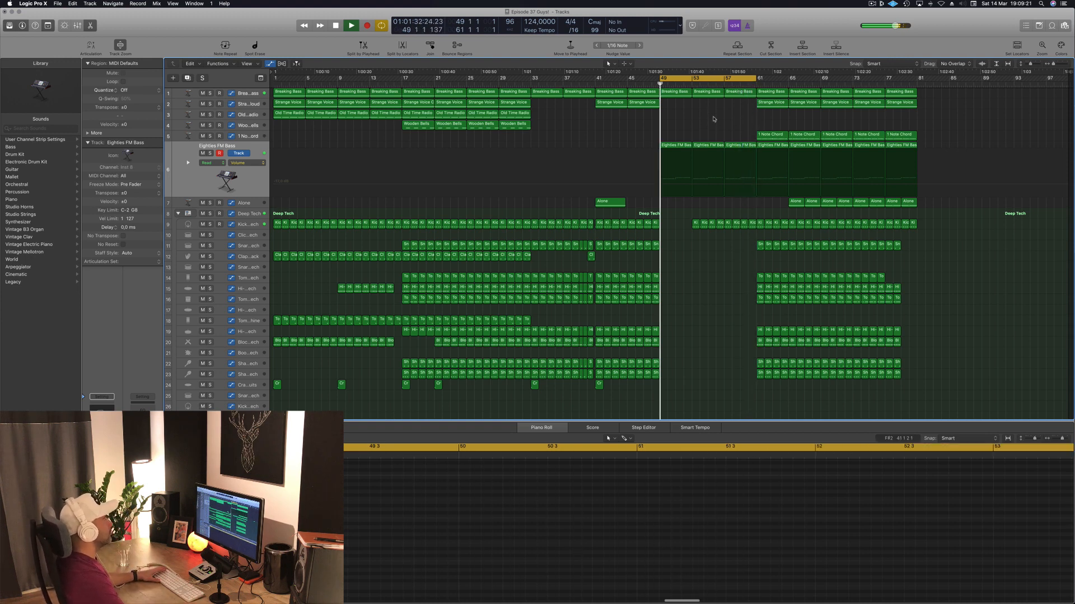
key("space")
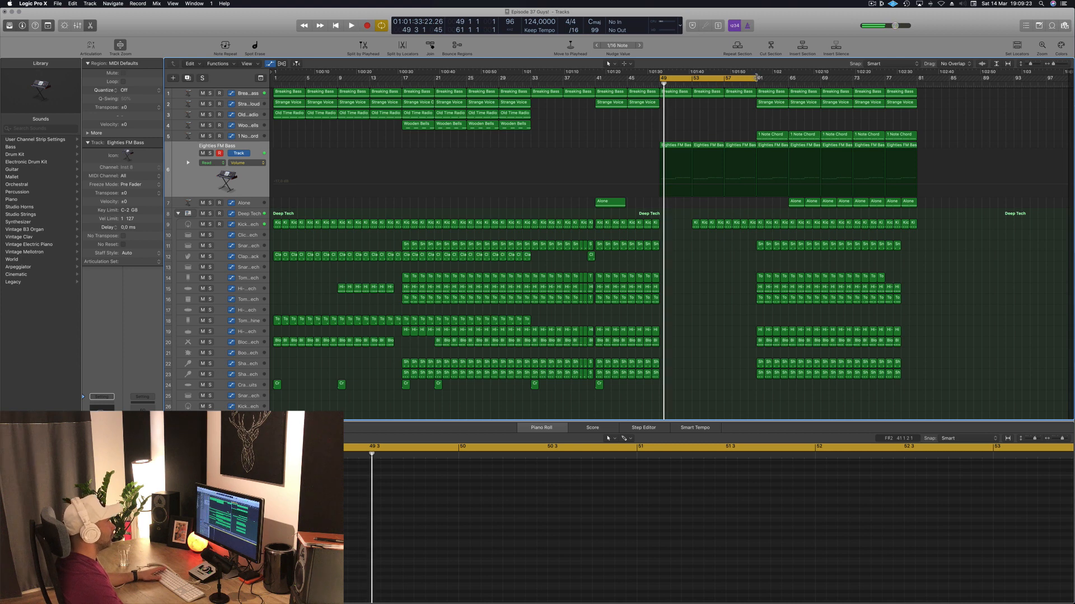
left_click_drag(757, 79, 788, 79)
left_click(777, 104)
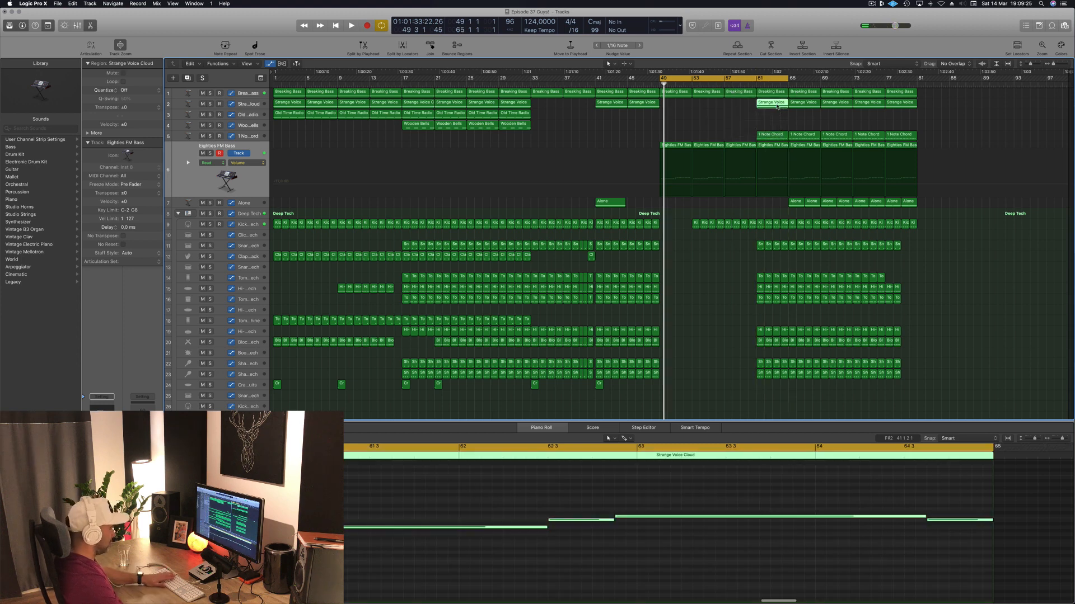
key("Delete")
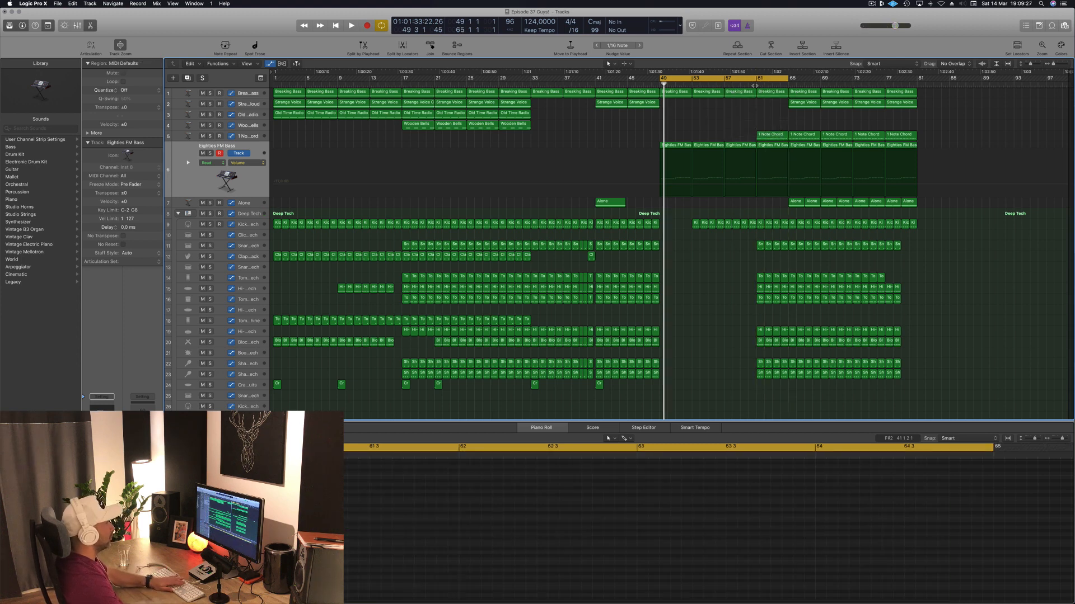
key("super+z")
Play the section around bar 61 and delete the Snare 1 - Deep Tech regions from bar 61 to 65.
left_click(756, 87)
key("space")
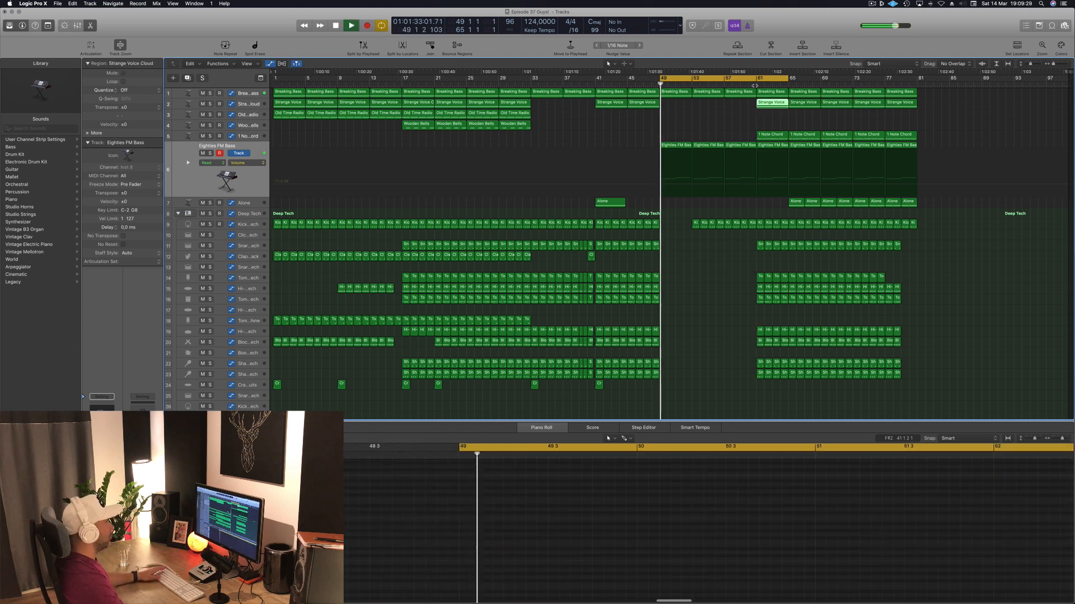
left_click(755, 86)
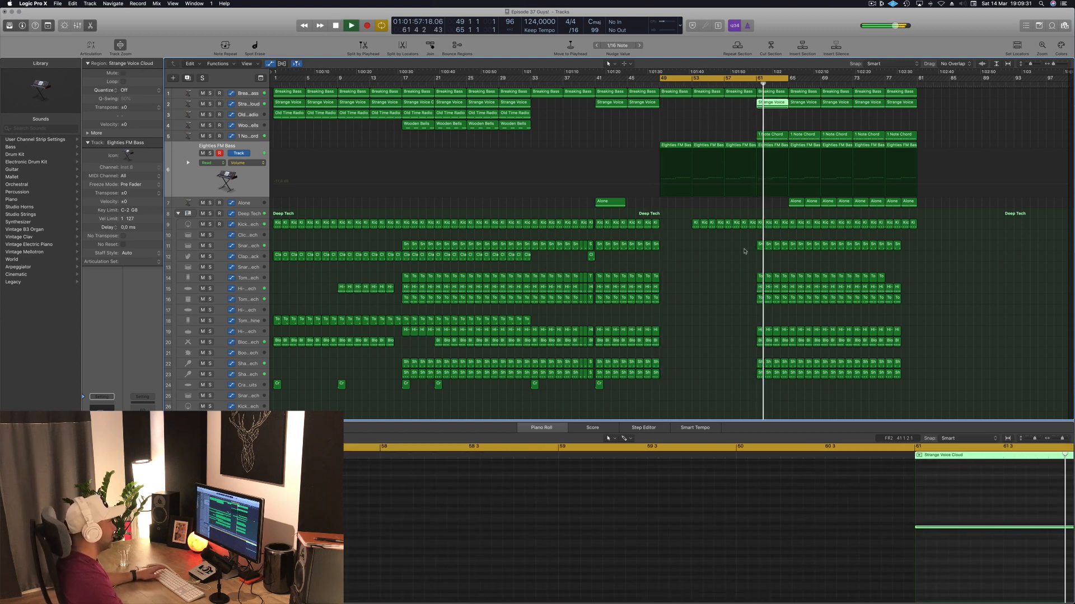
left_click_drag(745, 251, 777, 251)
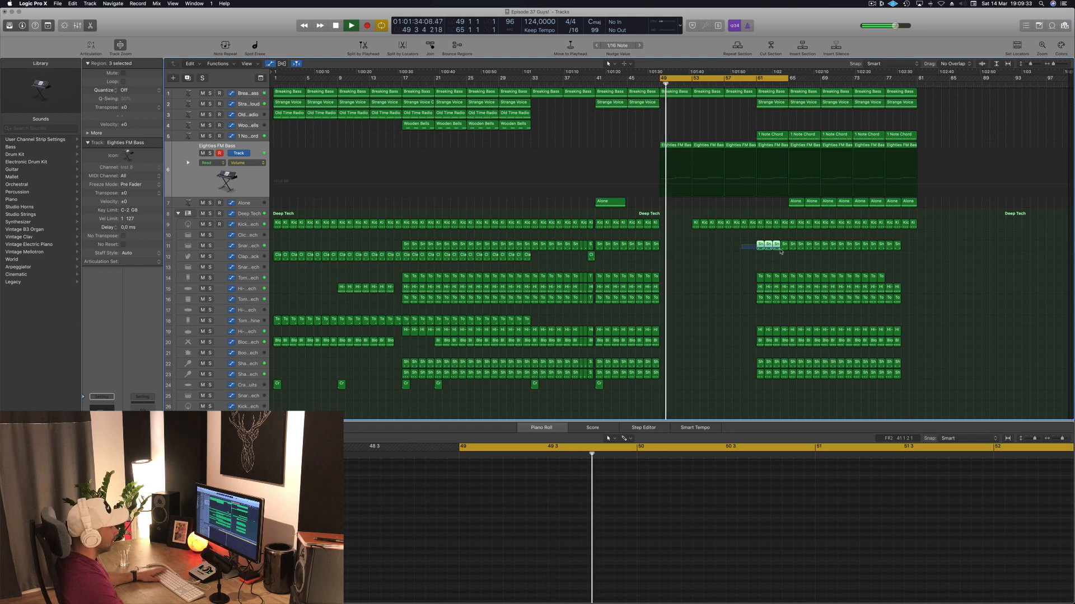
key("Delete")
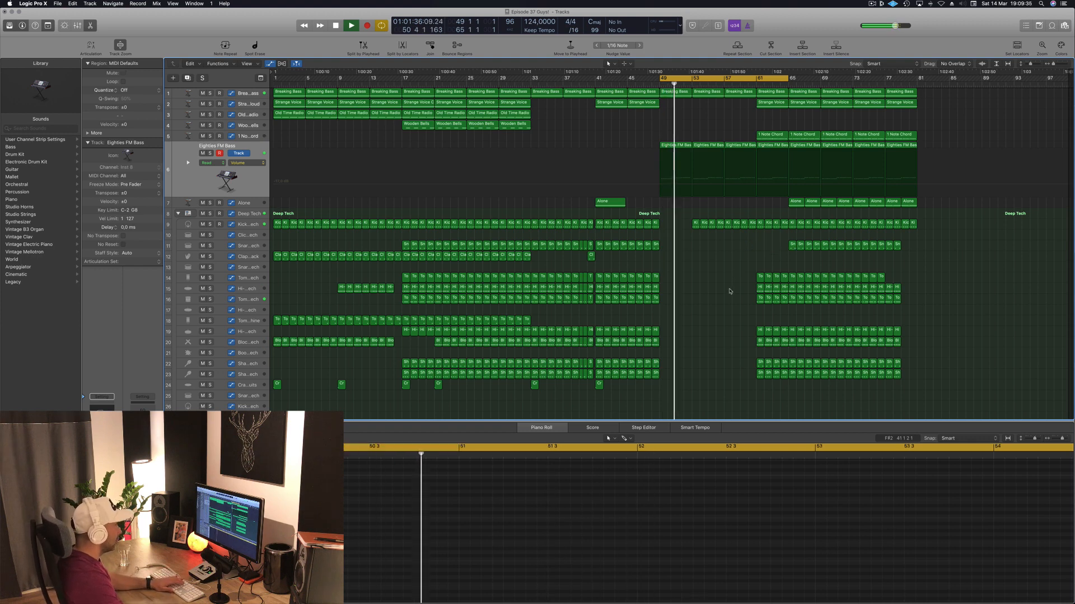
For bars 61 to 65, draw the Block track's low cut automation falling from about 2100 Hz to 20 Hz and delete the shaker regions.
left_click(760, 82)
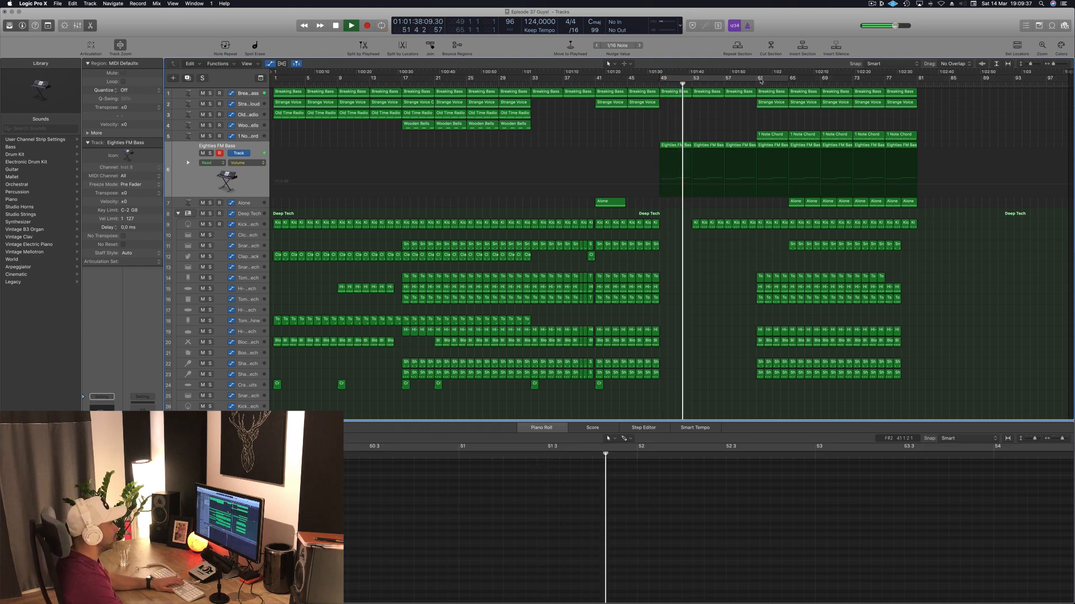
left_click_drag(760, 81, 789, 81)
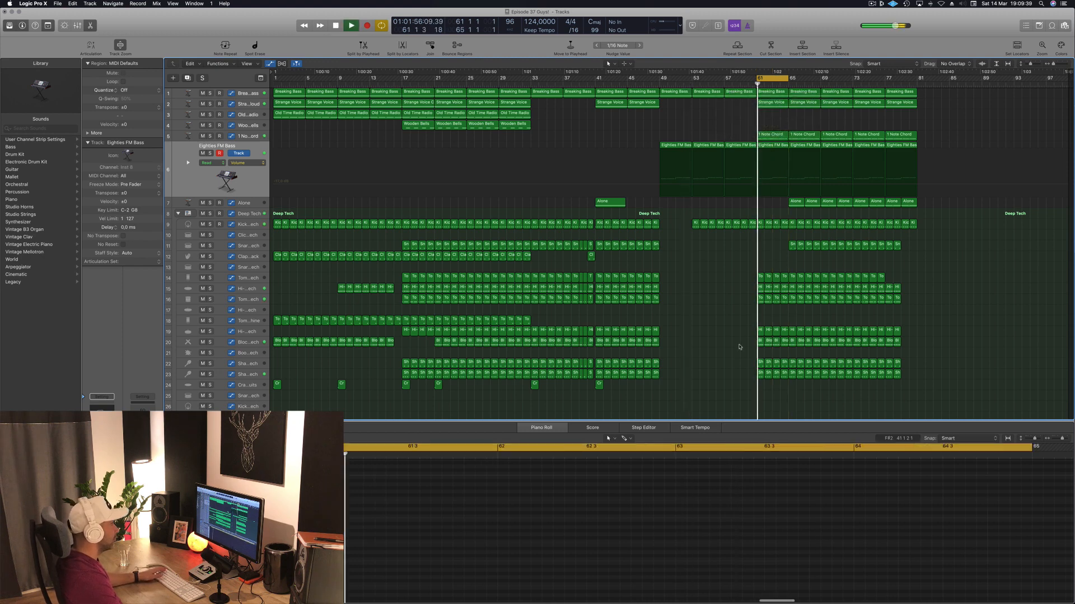
left_click(247, 345)
key("space")
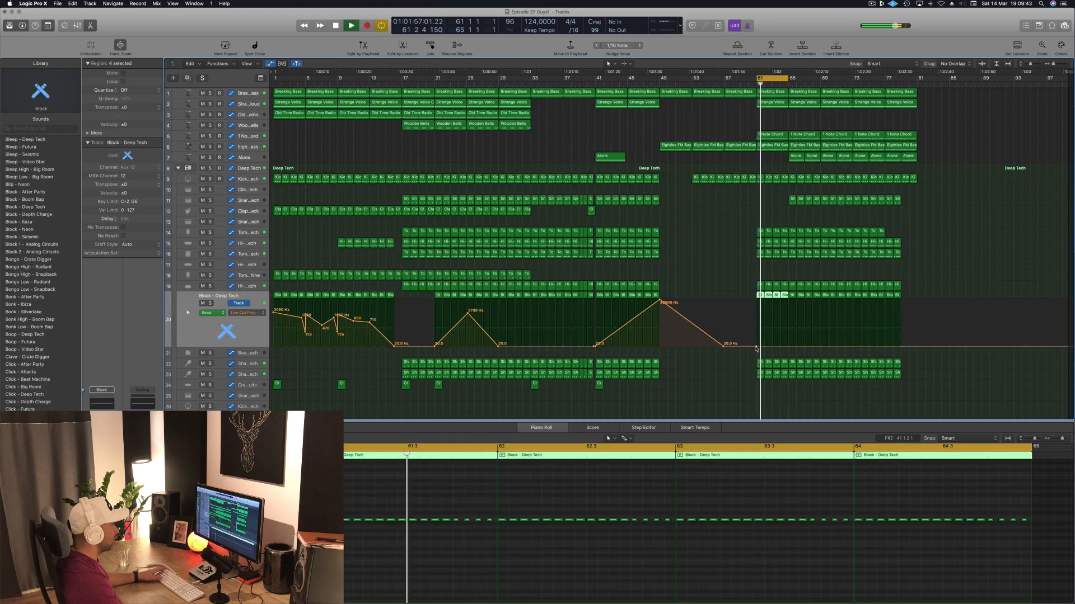
left_click_drag(756, 347, 789, 363)
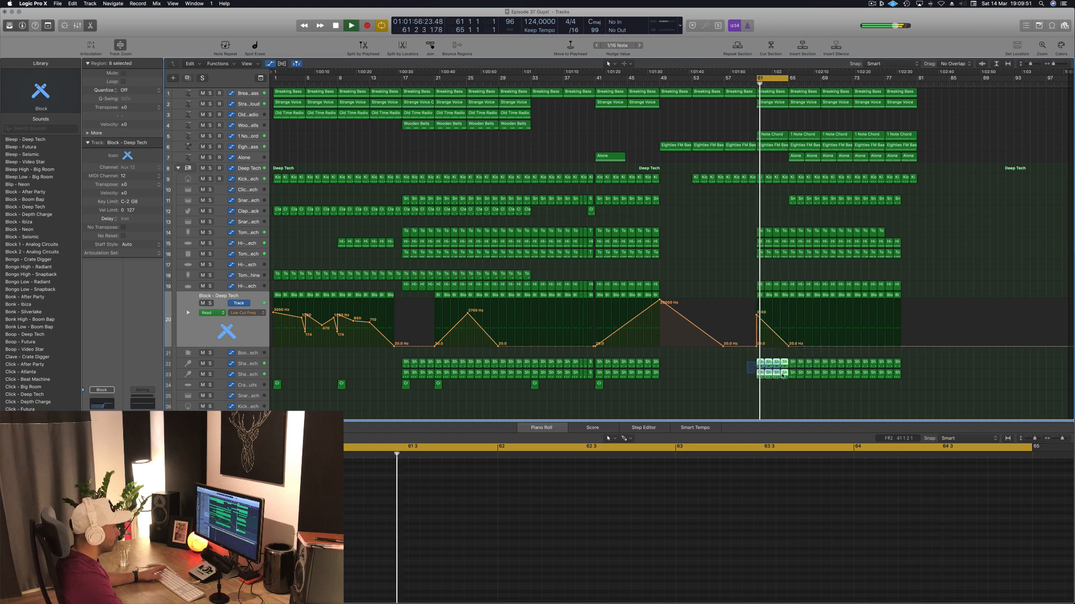
key("Delete")
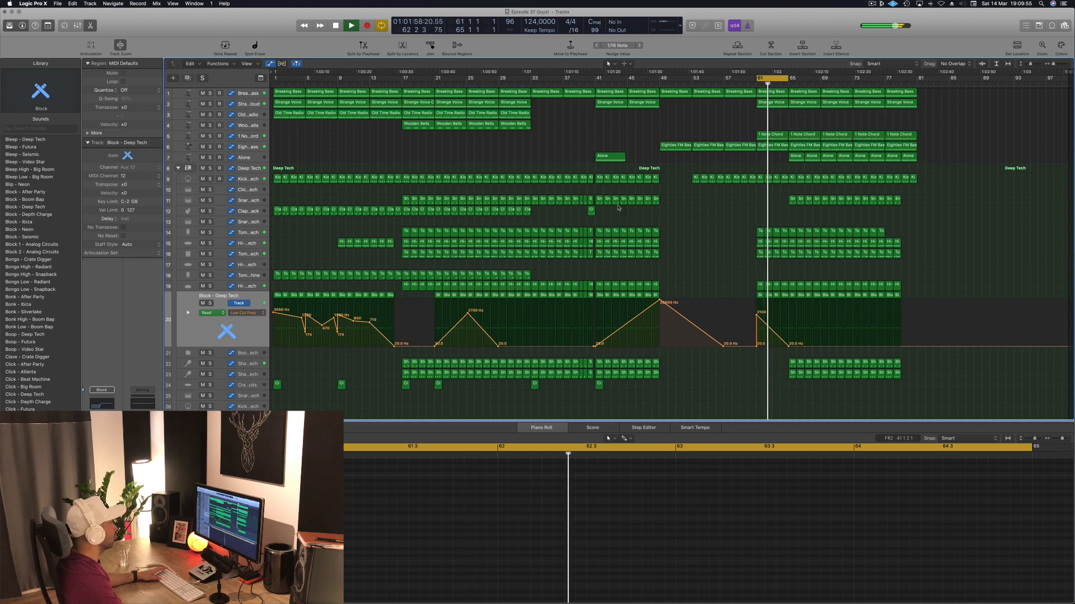
Lower the Kick 1 low cut automation at bar 53 and ramp it up from about bar 62 to 20000 Hz at bar 65.
left_click(247, 179)
key("Return")
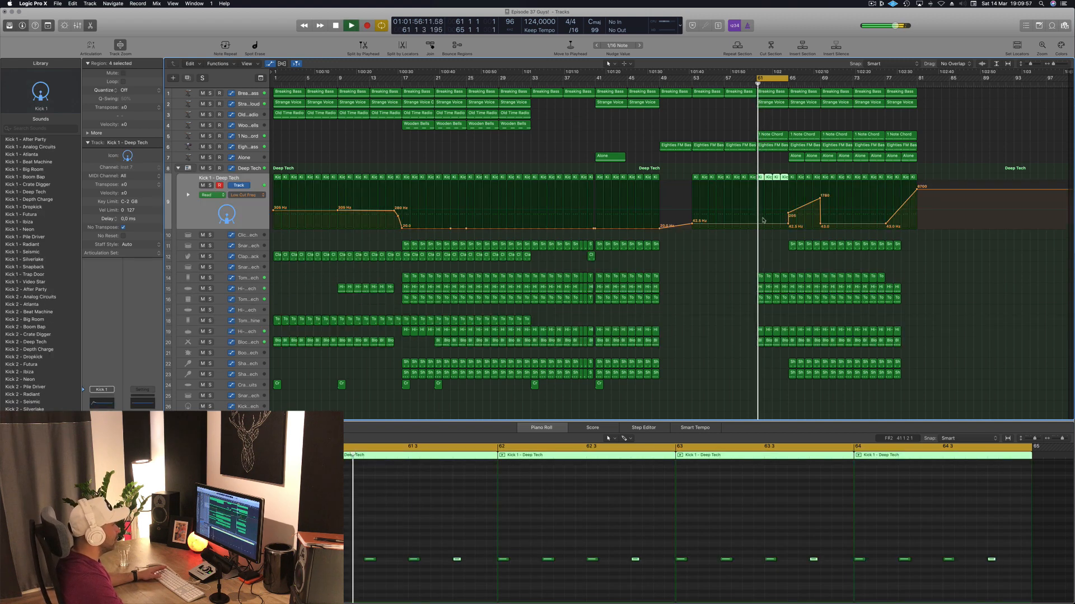
left_click_drag(693, 225, 693, 231)
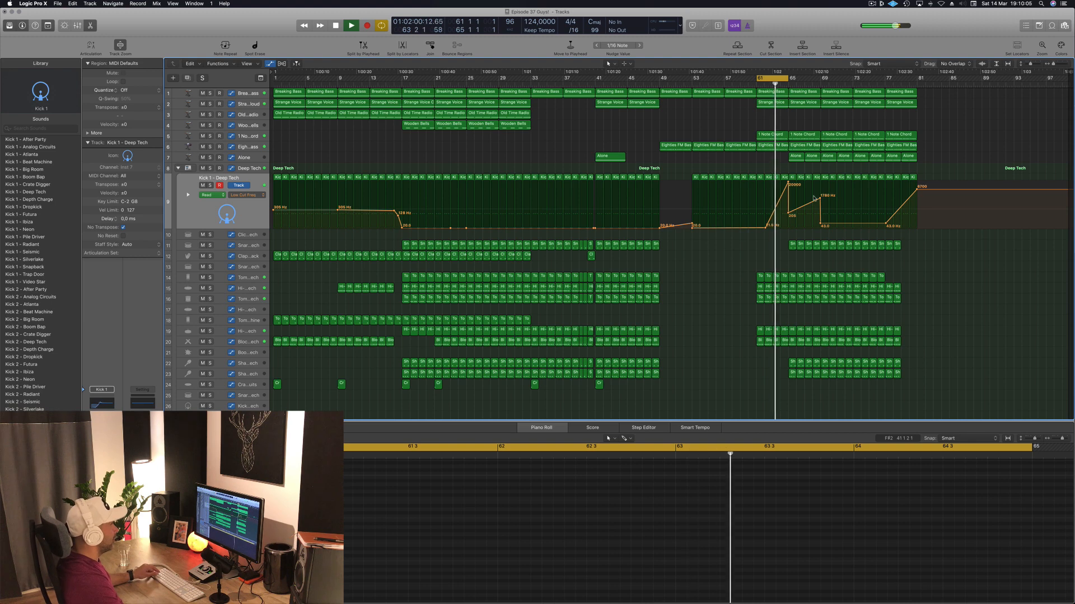
Pull the Kick 1 low cut points at bars 65 and 69 down close to the minimum frequency.
scroll(813, 198, "up", 3)
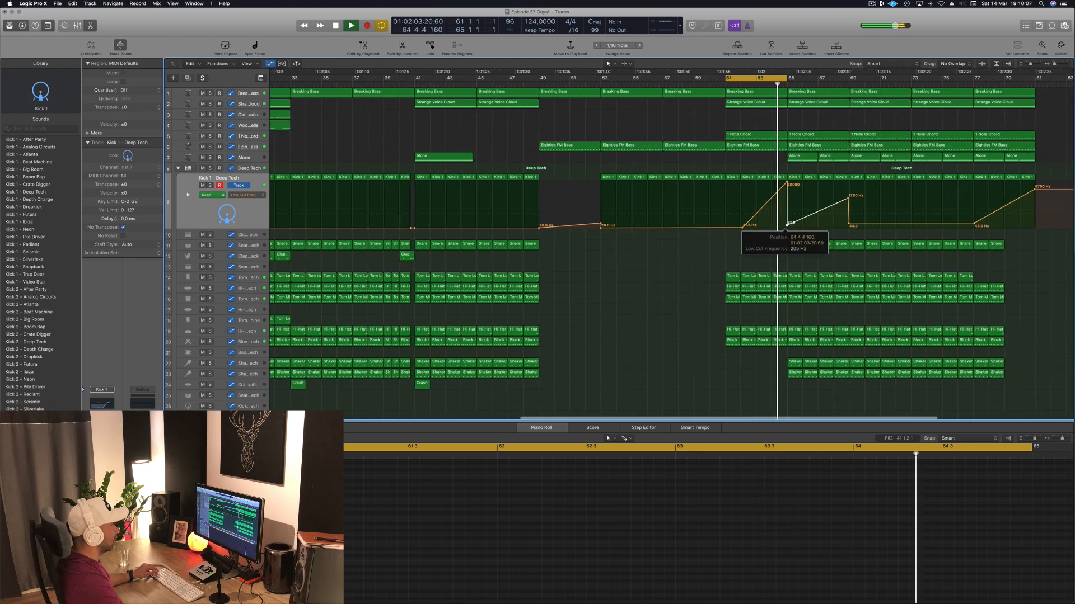
left_click_drag(787, 224, 787, 227)
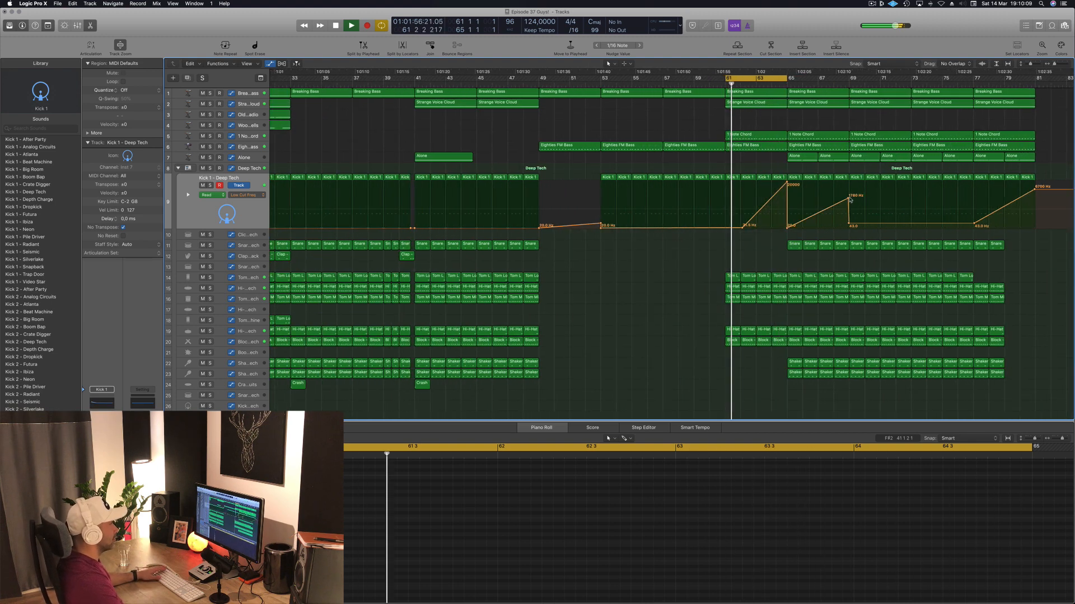
left_click(846, 203)
left_click_drag(848, 198, 848, 227)
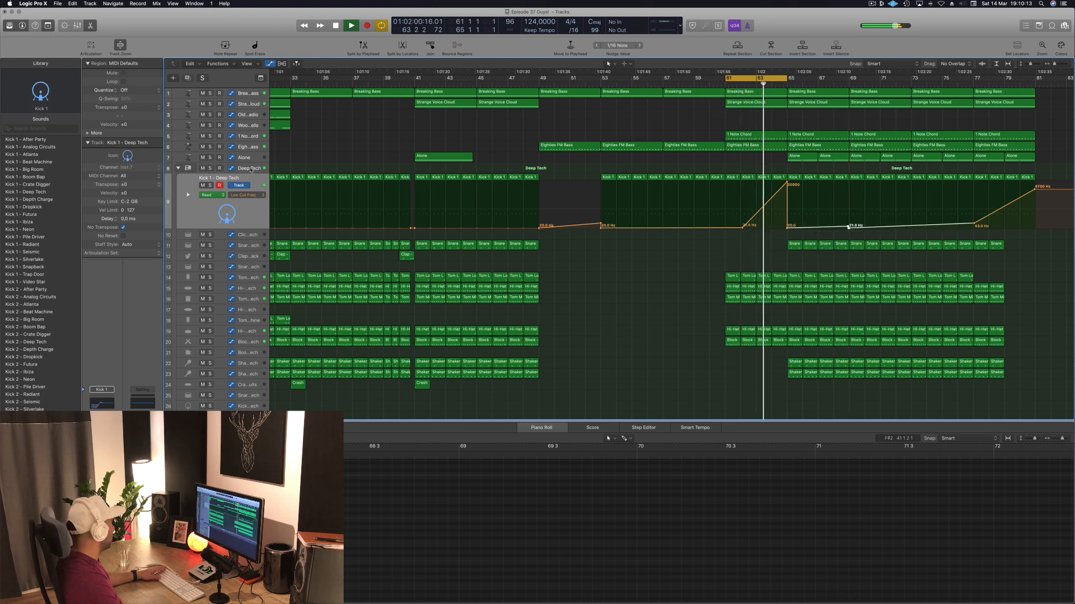
left_click(251, 169)
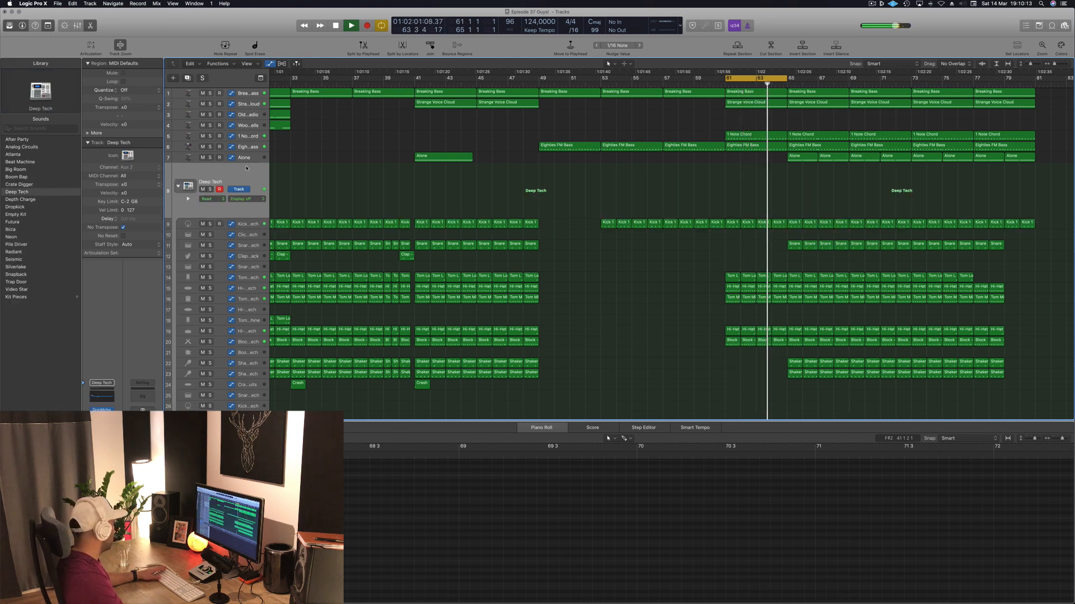
left_click(251, 227)
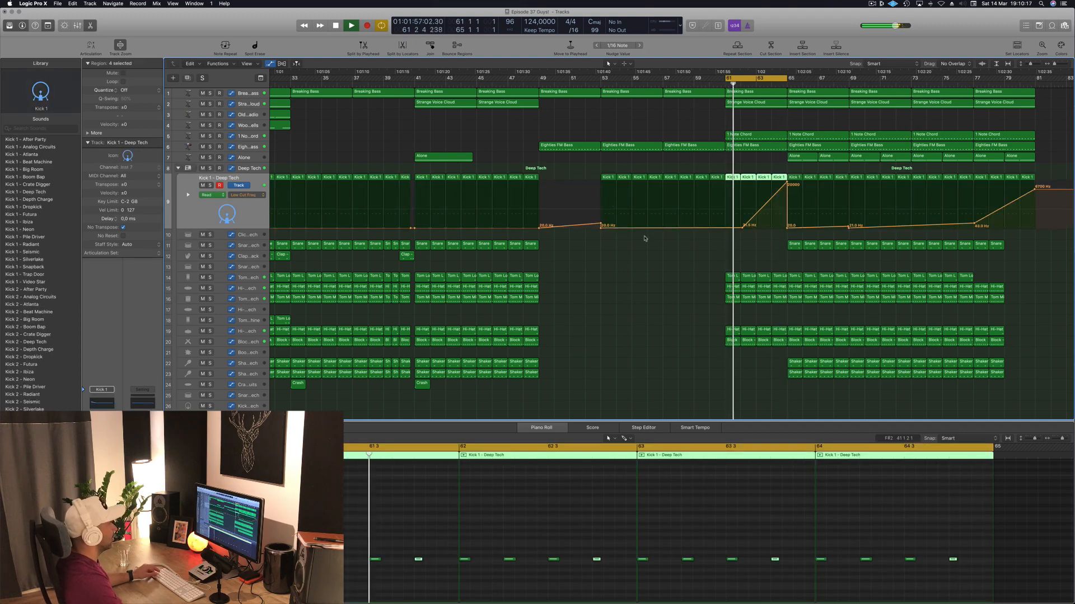
Cut the tom, hi-hat and block parts out of the end of bar 64, leaving a gap before bar 65.
scroll(651, 268, "down", 8)
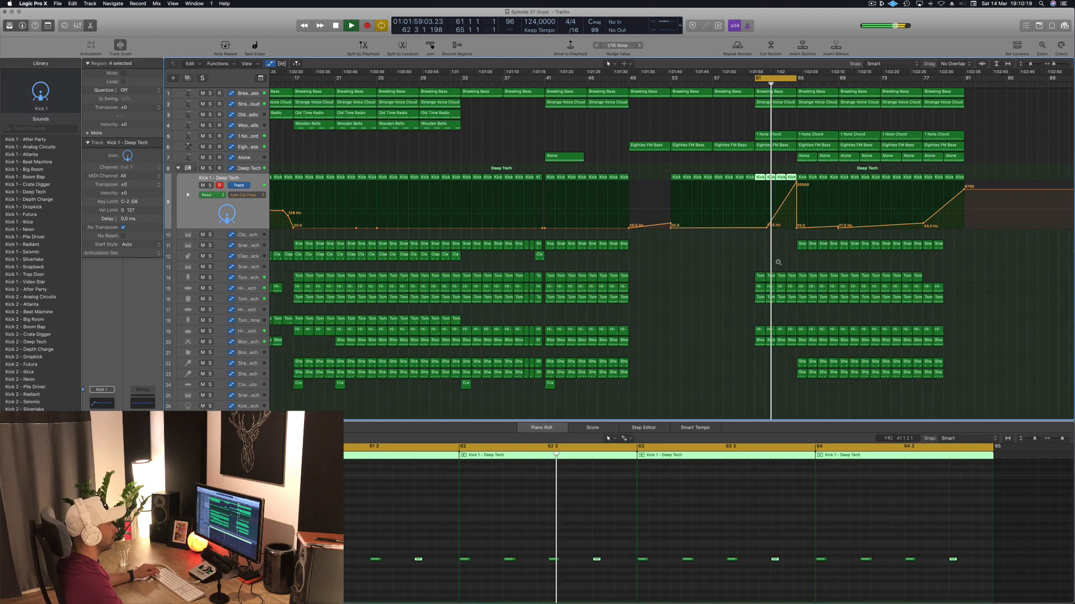
scroll(789, 253, "up", 5)
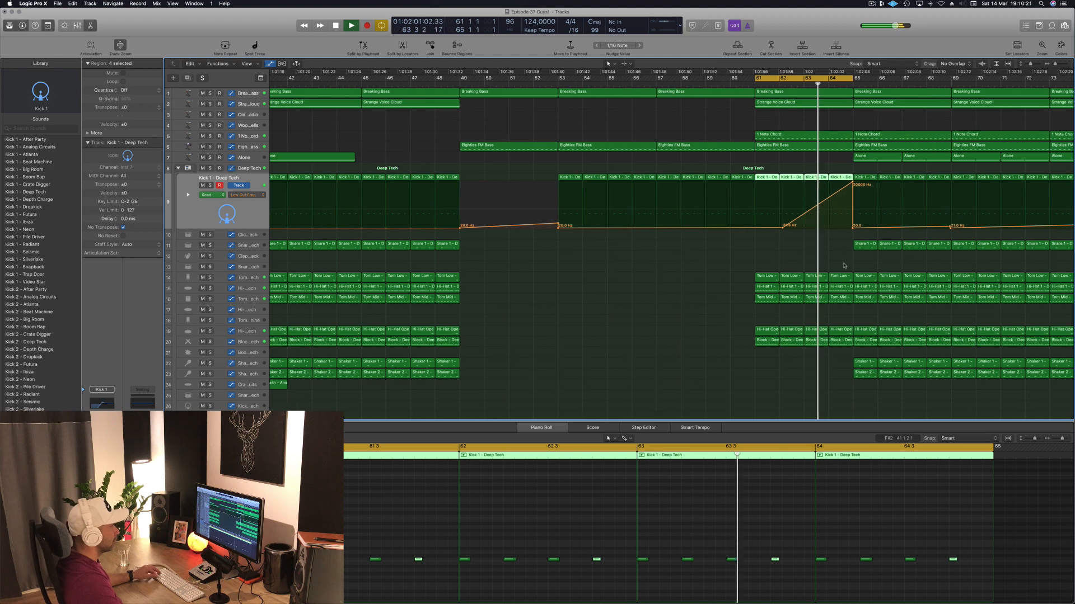
left_click_drag(843, 261, 852, 381)
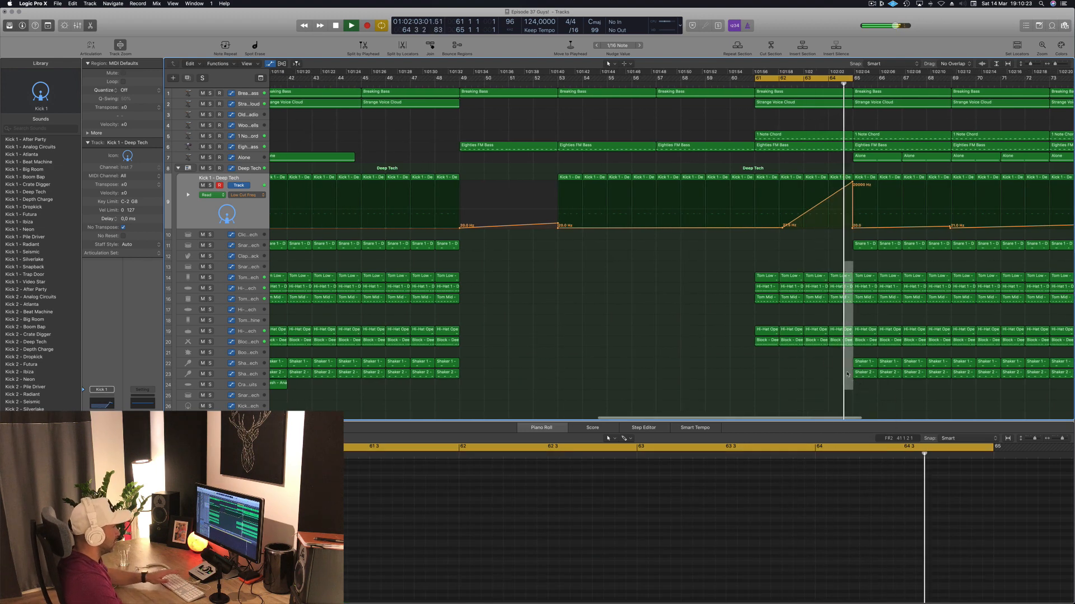
key("Delete")
Copy the Crash - Analog Circuits region from bar 41 to bar 65.
scroll(780, 338, "down", 8)
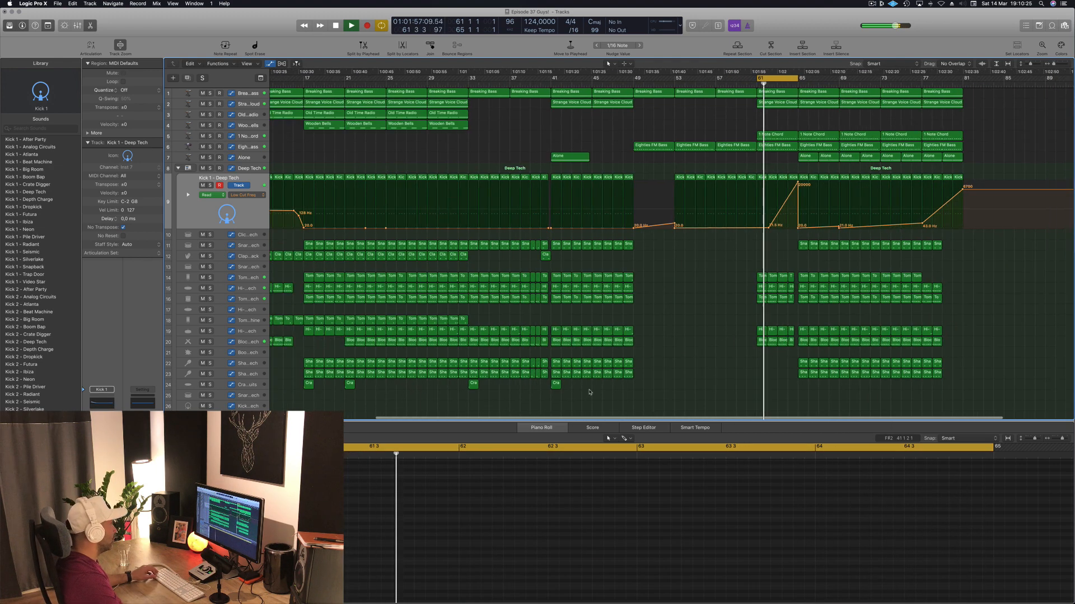
left_click_drag(559, 384, 802, 385)
scroll(557, 316, "down", 4)
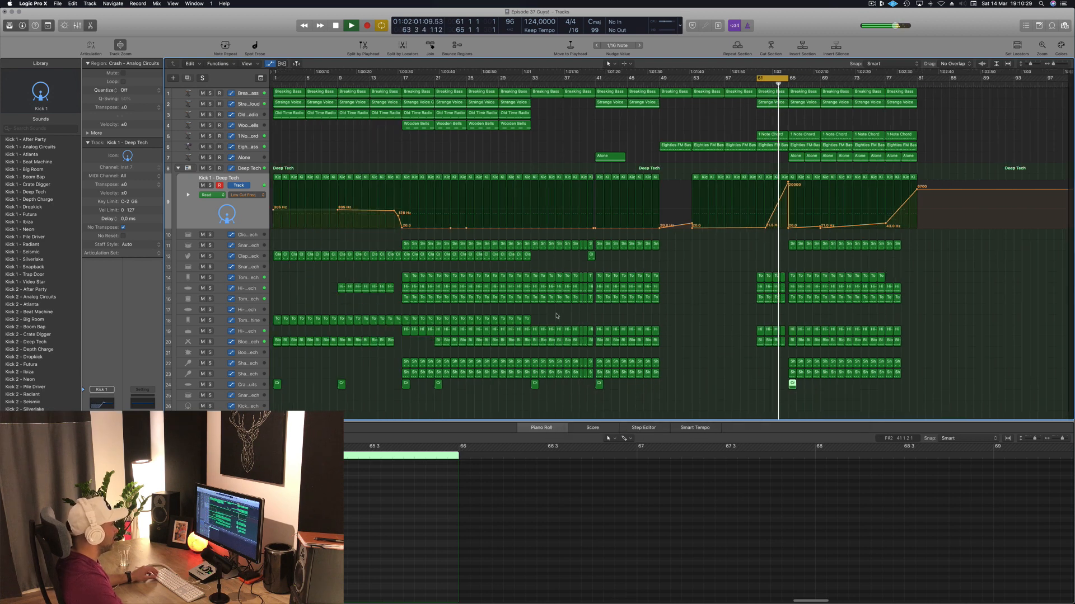
Try copies of the Tom Low - Beat Machine regions at bars 53 and 57, and replace them with four regions at bar 65.
left_click_drag(567, 320, 697, 320)
left_click(684, 85)
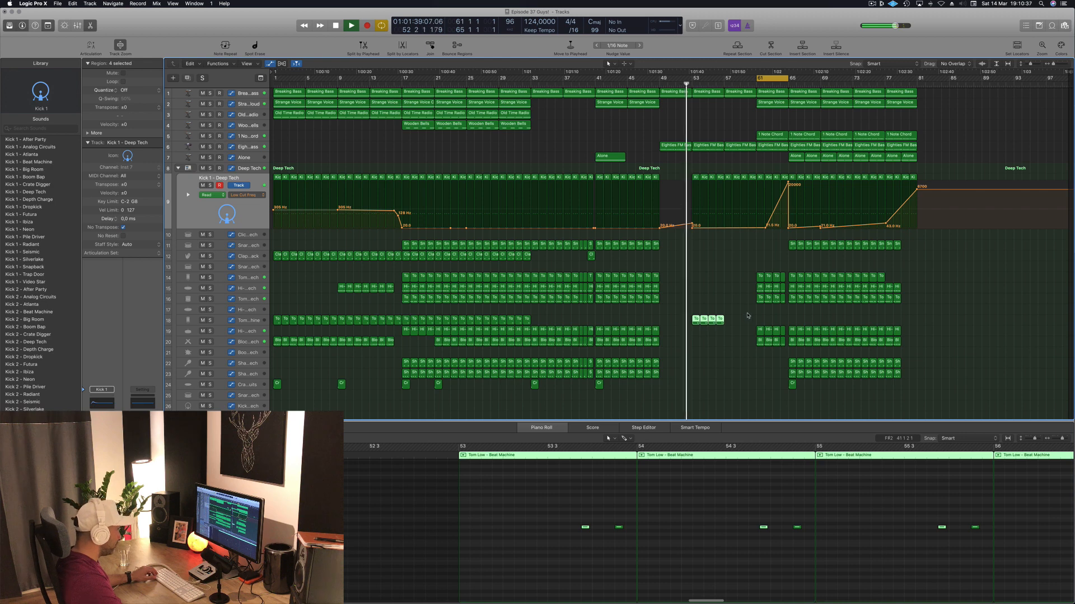
left_click_drag(696, 320, 728, 323)
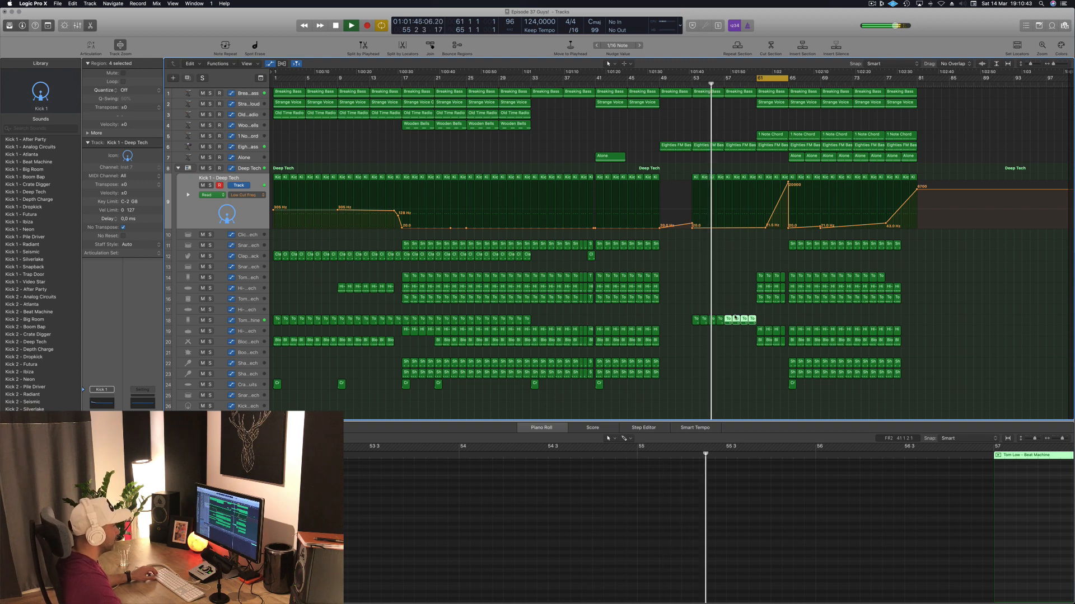
left_click_drag(736, 318, 690, 295)
key("BackSpace")
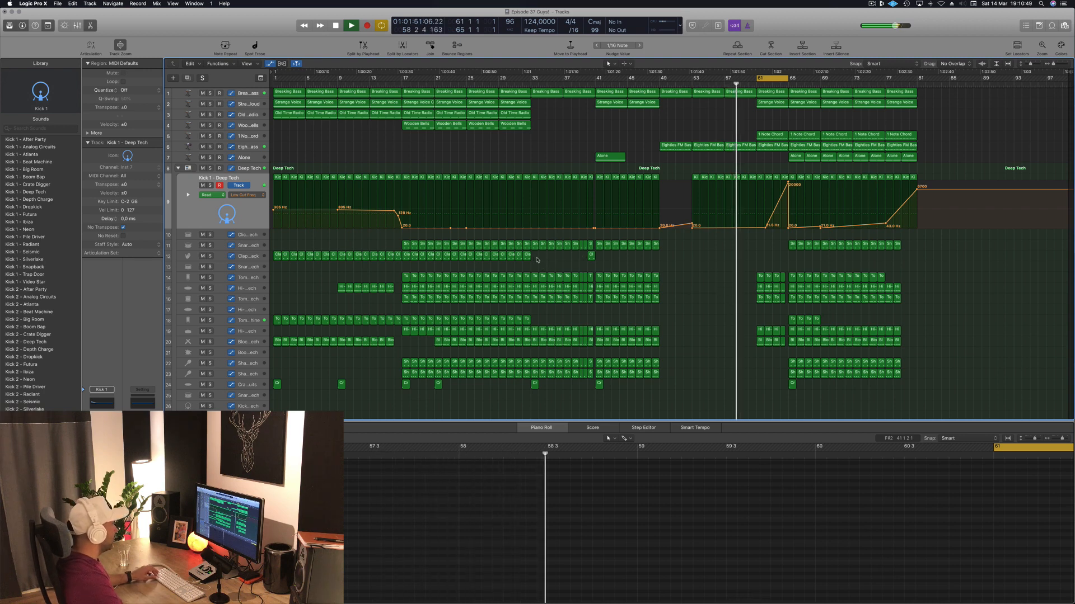
Copy the 16 Clap - Snapback regions from bars 17 to 33 to bar 61 and remove the clap at the end of bar 64.
left_click_drag(537, 259, 761, 259)
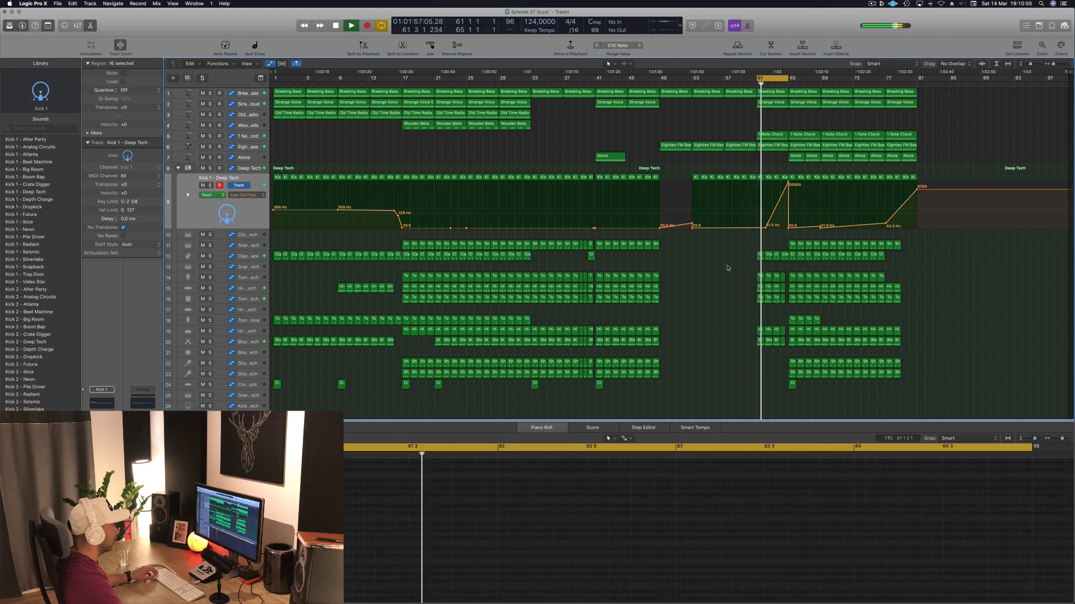
left_click(728, 268)
scroll(790, 266, "up", 4)
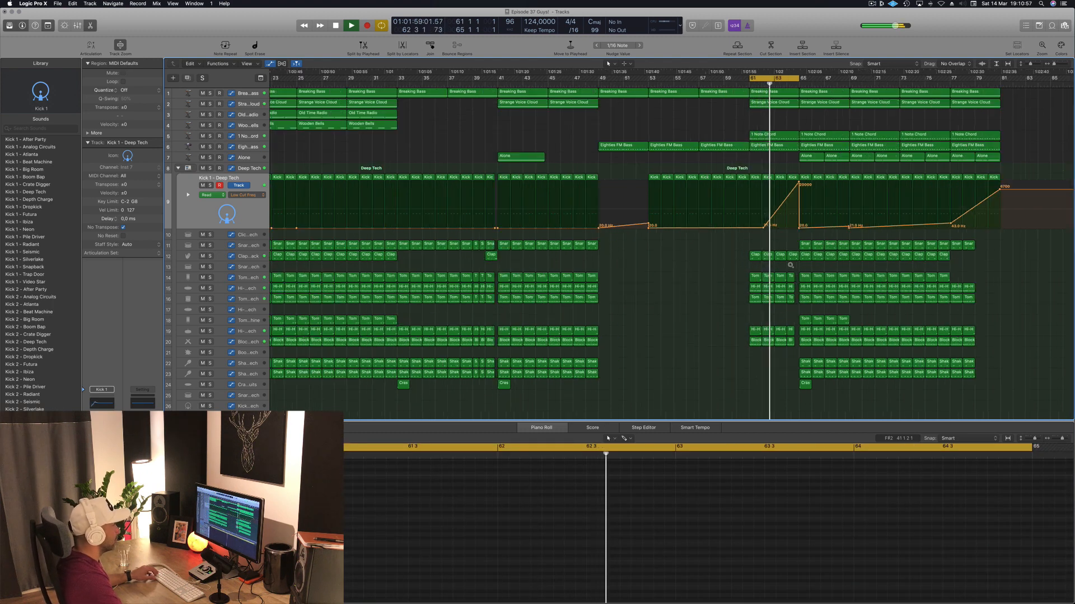
scroll(791, 265, "up", 2)
left_click(811, 255)
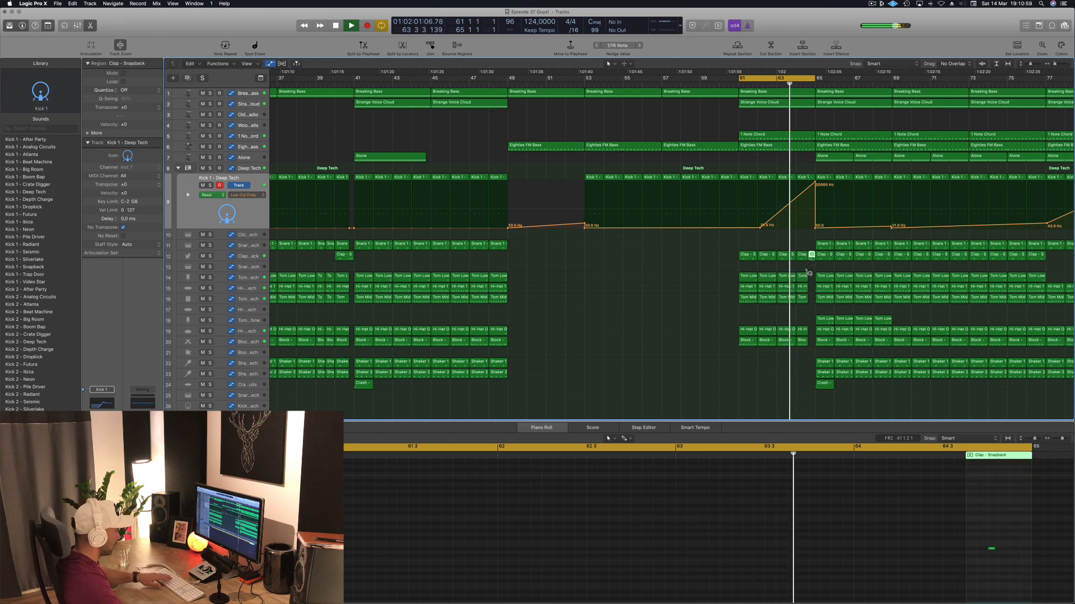
left_click(766, 271)
scroll(766, 271, "down", 4)
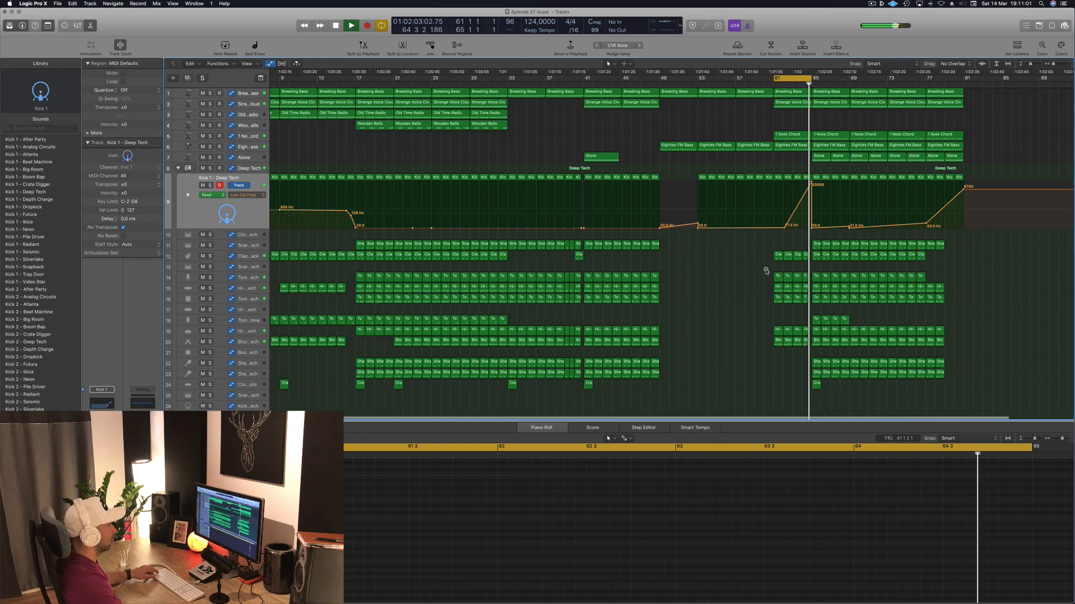
scroll(786, 275, "down", 1)
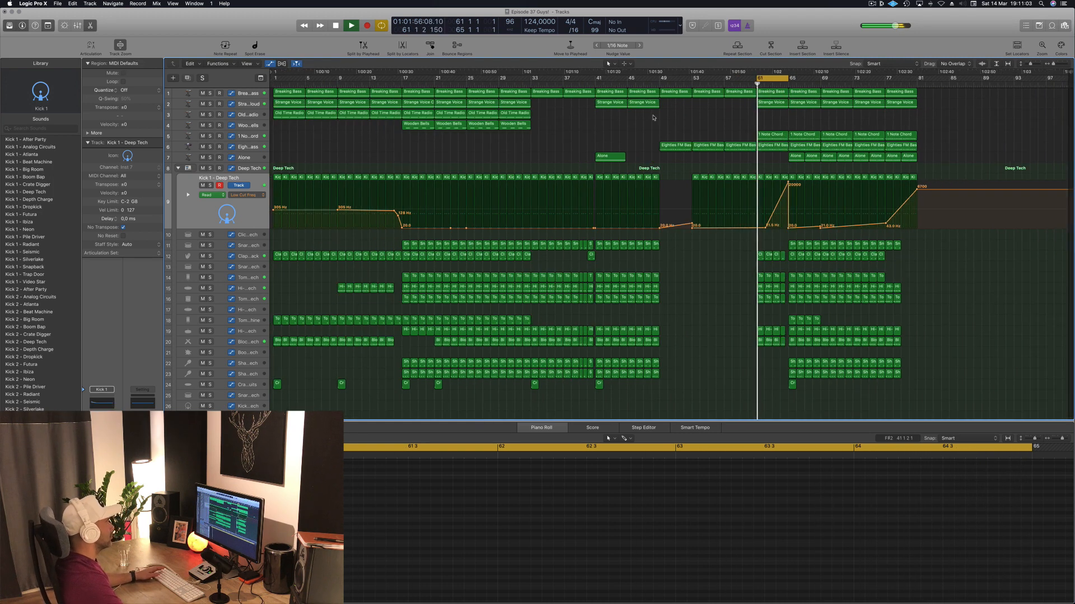
Play the breakdown from around bar 49 with bars 49 to 65 cycled, and move the cycle range to bars 65 to 81.
left_click(651, 84)
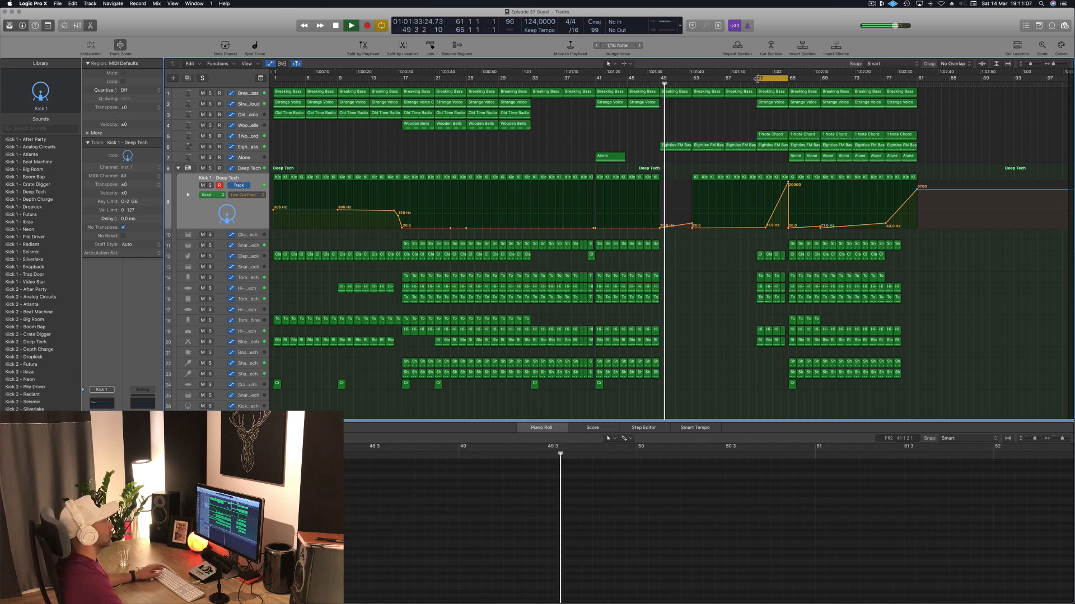
left_click_drag(758, 79, 659, 82)
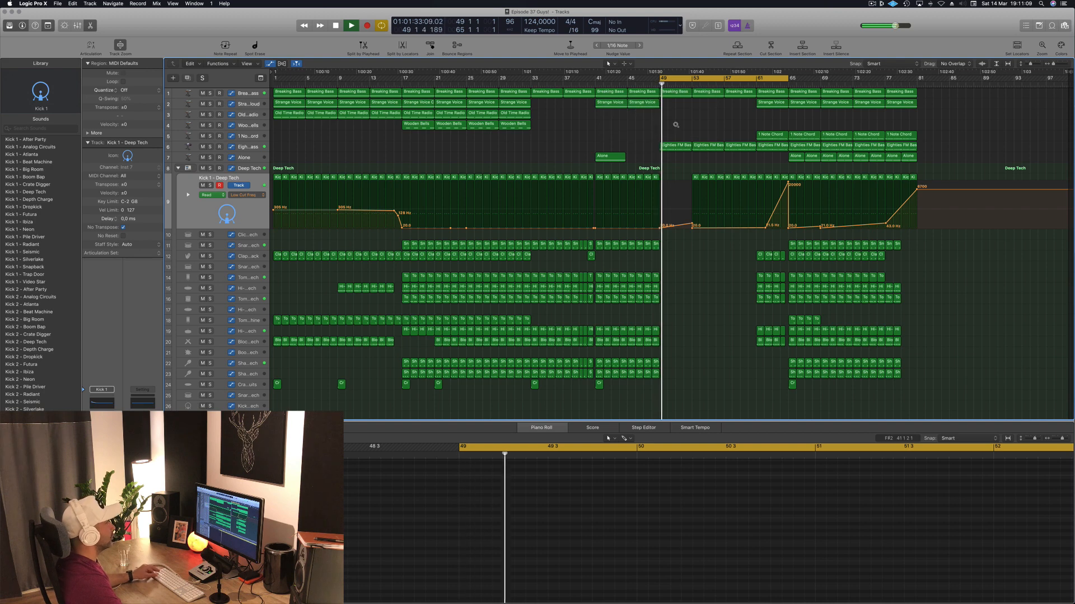
left_click_drag(745, 79, 874, 80)
key("space")
key("space")
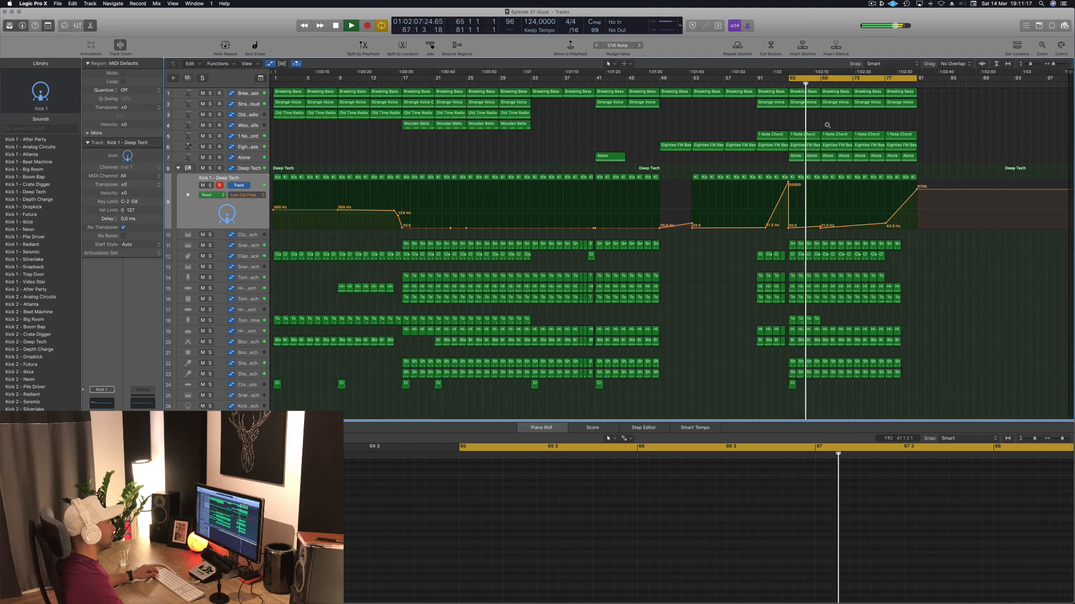
key("space")
key("space")
Shape the Breaking Bass cutoff automation to drop at bar 65, rise to about 22% at bar 73 and fall by bar 81.
scroll(243, 97, "up", 1)
left_click(243, 96)
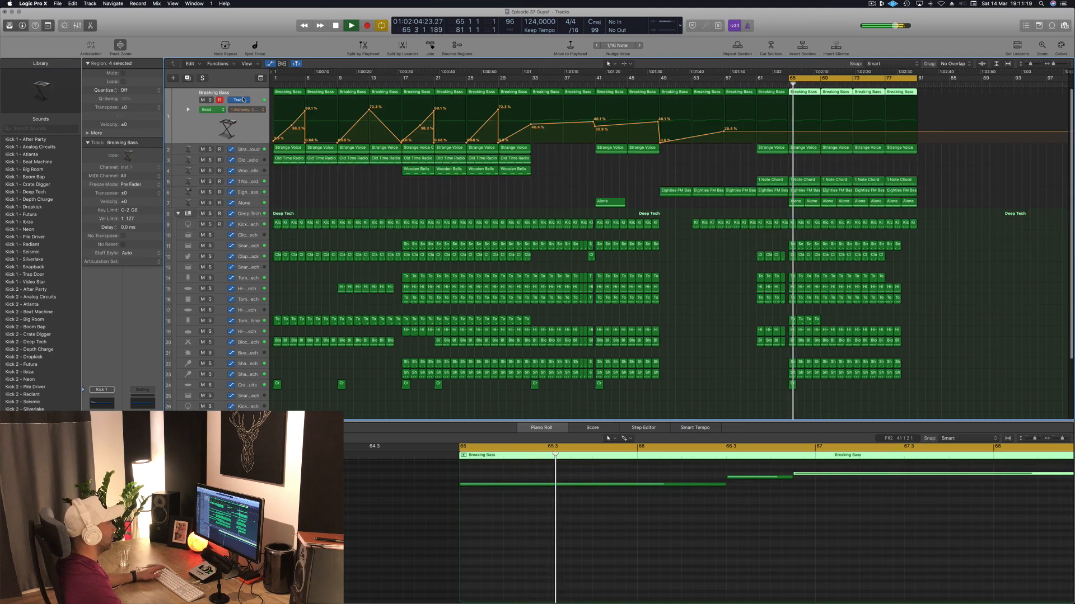
left_click(786, 134)
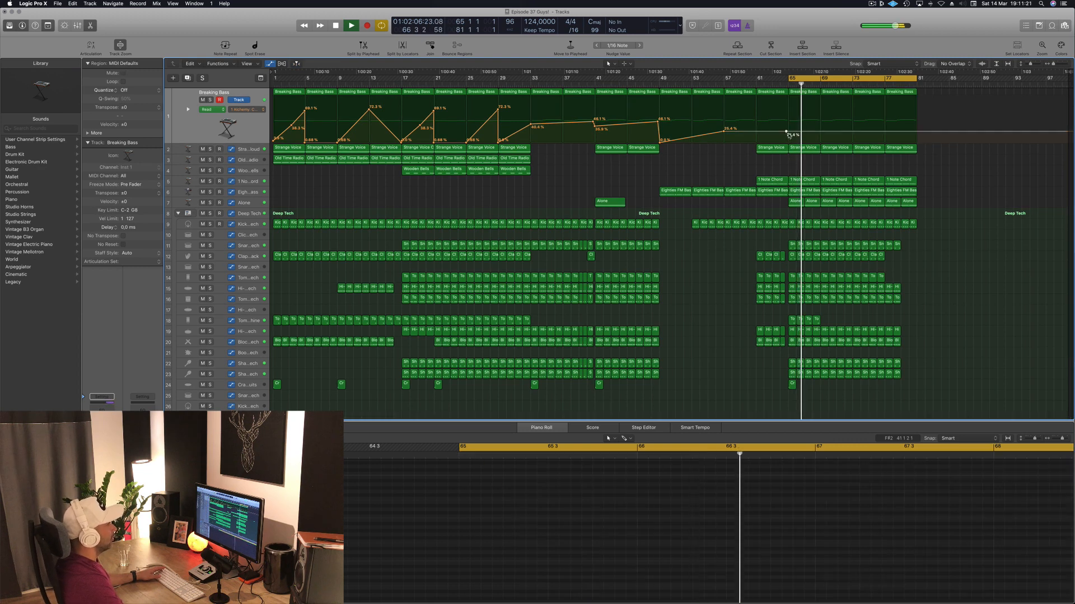
left_click_drag(788, 136, 788, 139)
left_click_drag(917, 140, 918, 130)
mouse_move(852, 136)
left_mouse_down()
mouse_move(852, 112)
mouse_move(852, 135)
left_mouse_up()
left_click_drag(916, 127, 898, 155)
key("Return")
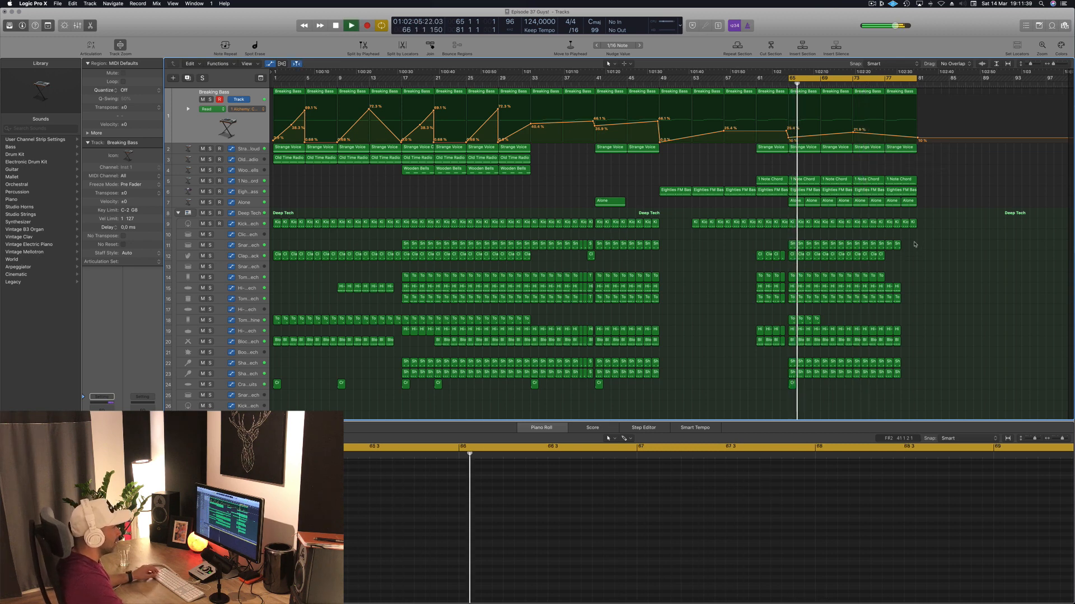
Copy the last Deep Tech snare, clap, tom, hi-hat, block and shaker regions forward to fill the gaps up to bar 81.
left_click_drag(913, 315, 887, 394)
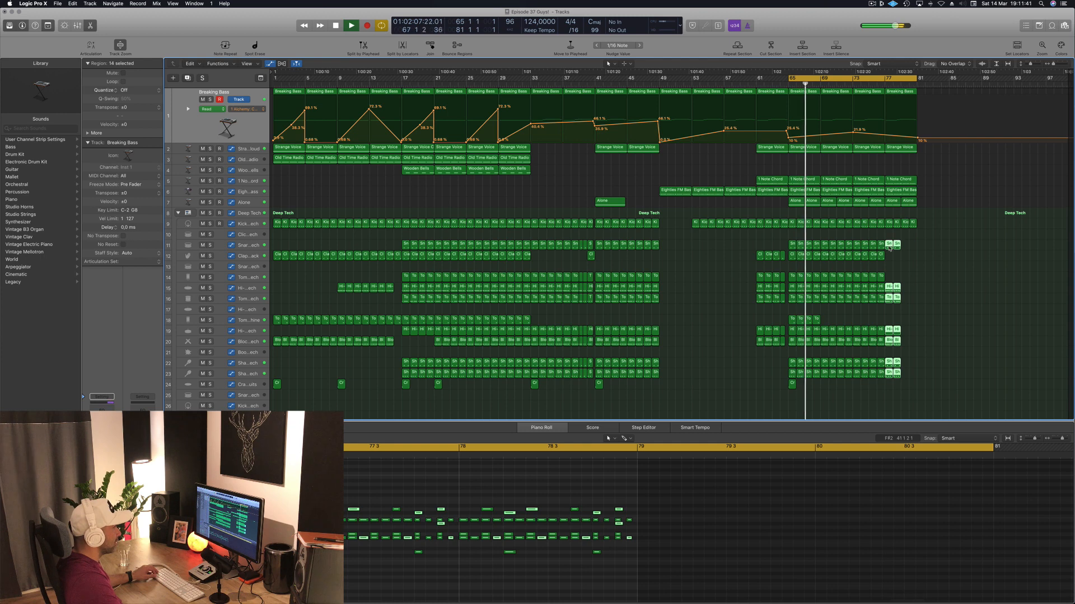
left_click_drag(899, 249, 933, 280)
left_click(875, 257)
left_click(900, 268)
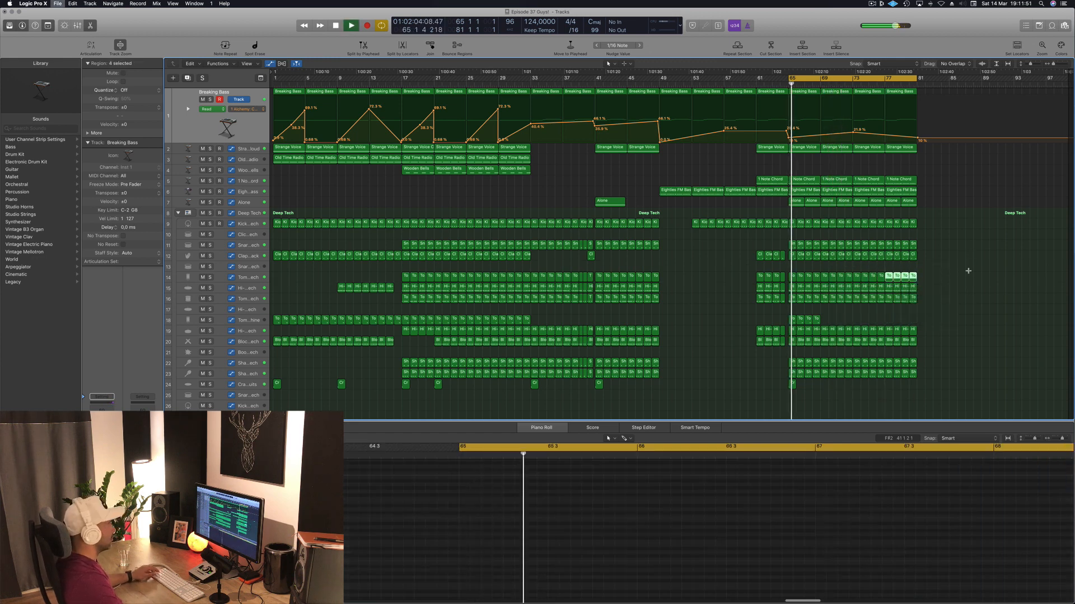
Stop playback and repeat the whole cycled section of bars 65 to 81 directly after bar 81.
key("space")
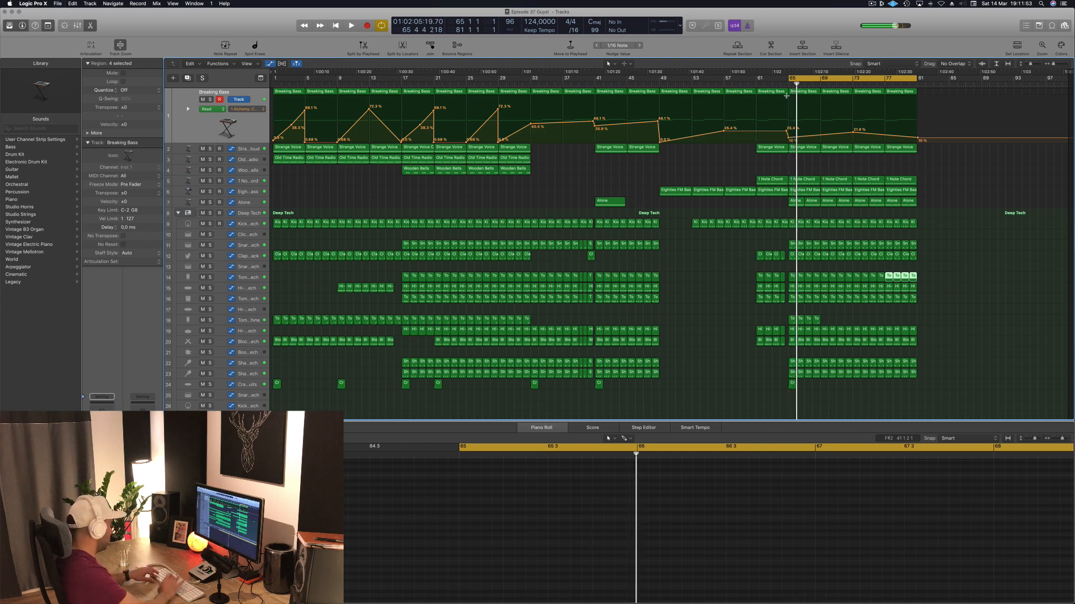
key("ctrl+super+r")
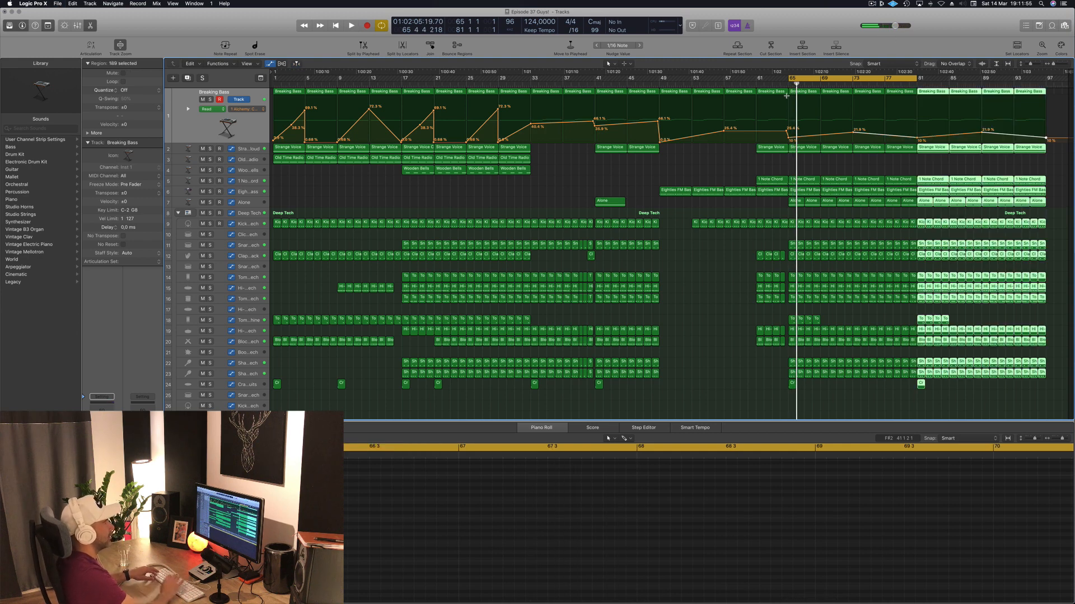
Repeat the section at bars 81 to 97 up to bar 129 and extend the project end past it.
scroll(547, 164, "left", 2)
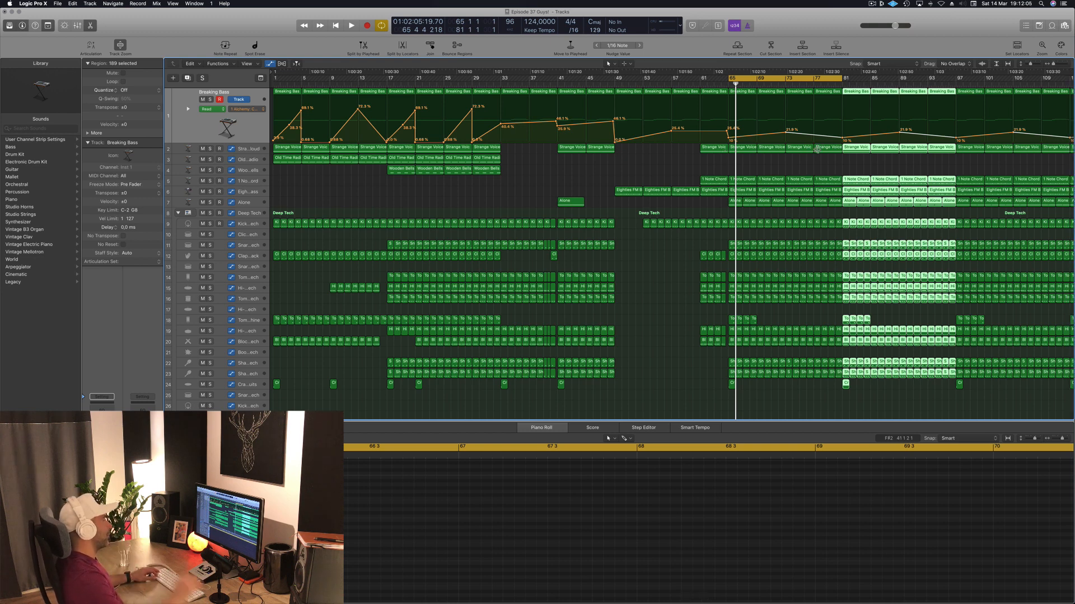
key("super+Left")
key("super+Left")
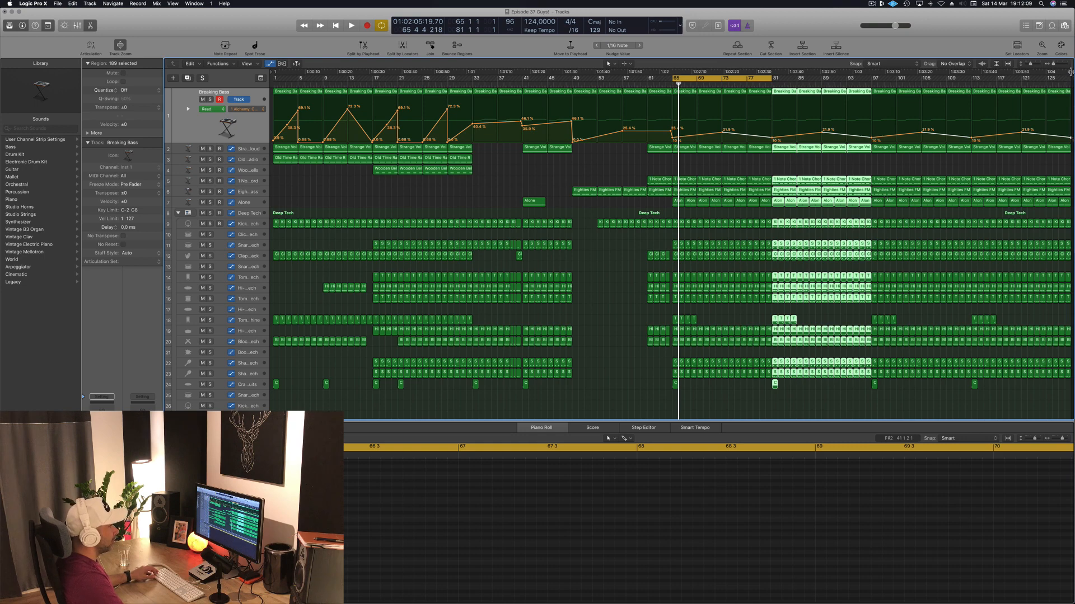
mouse_move(1070, 72)
left_mouse_down()
mouse_move(1013, 95)
mouse_move(1014, 83)
left_mouse_up()
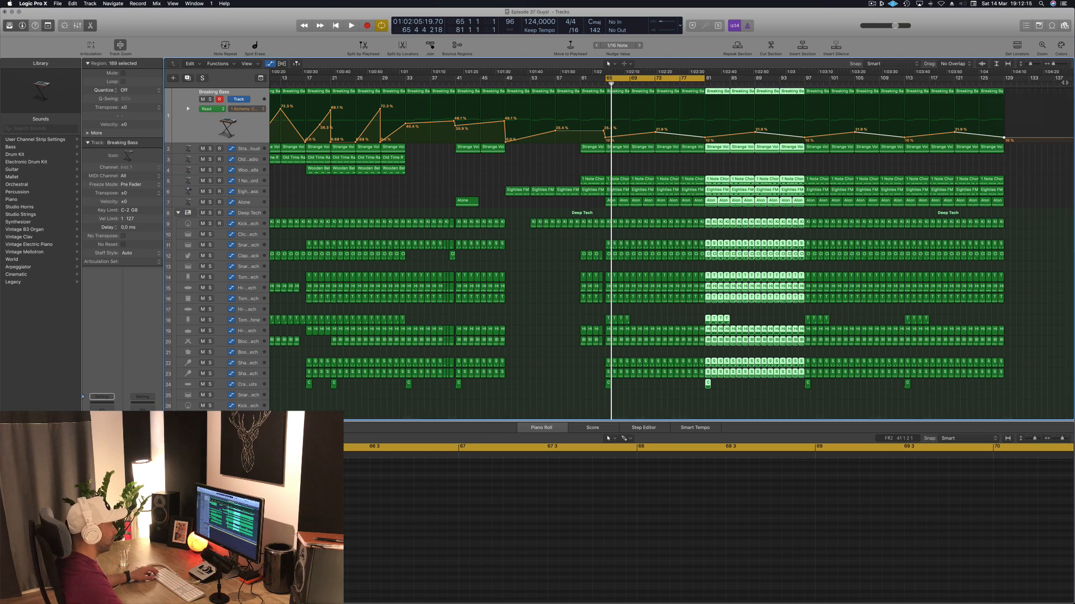
scroll(1064, 83, "right", 1)
scroll(1065, 83, "down", 2)
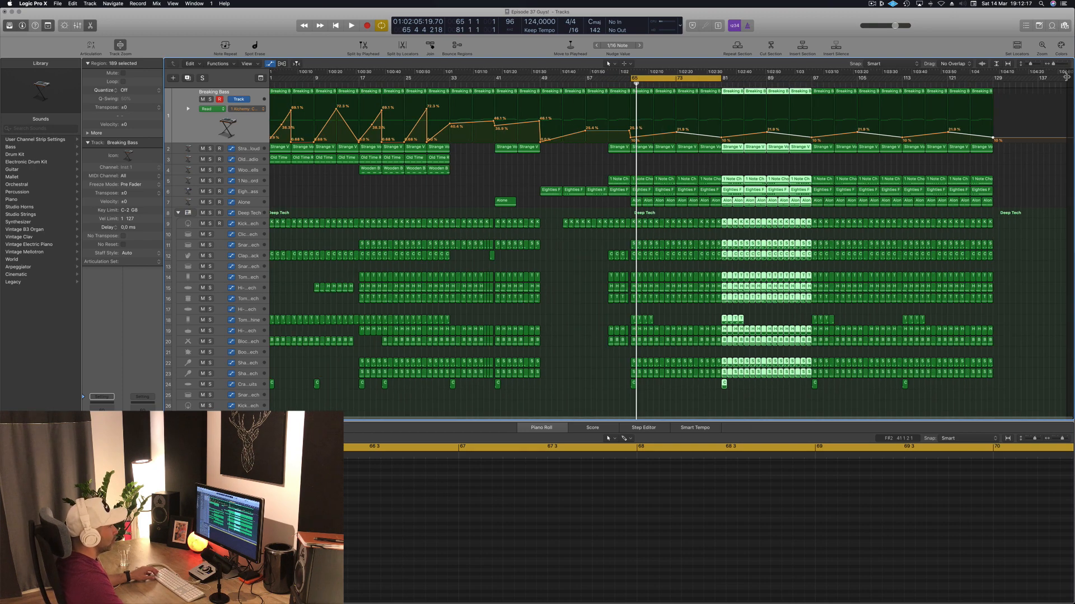
left_click_drag(1067, 77, 1072, 81)
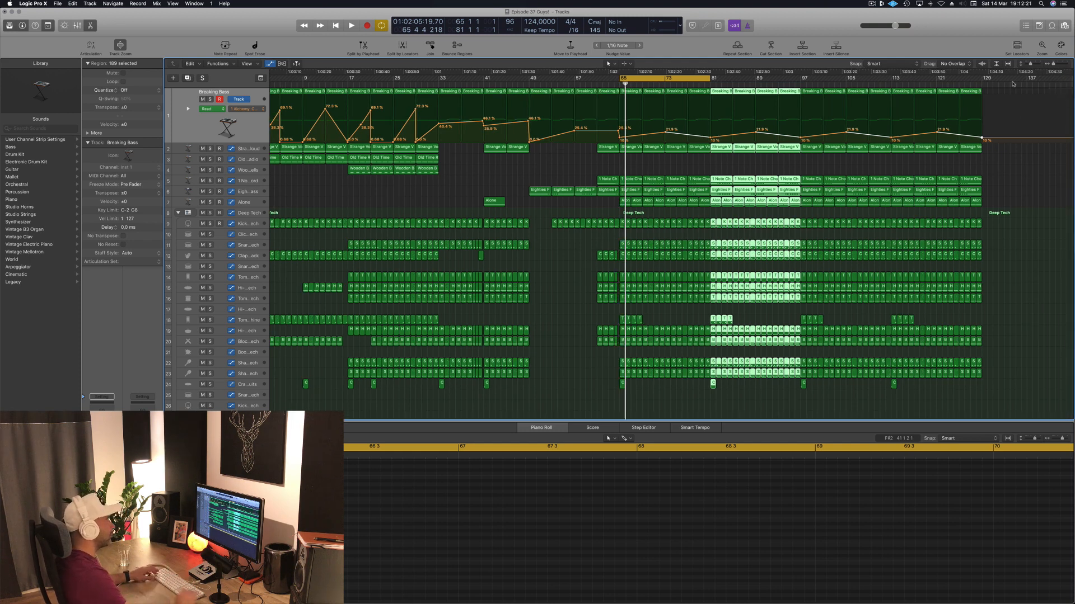
Repeat the section further up to bar 161, extend the project end to fit, and deselect the regions.
key("super+r")
key("super+Left")
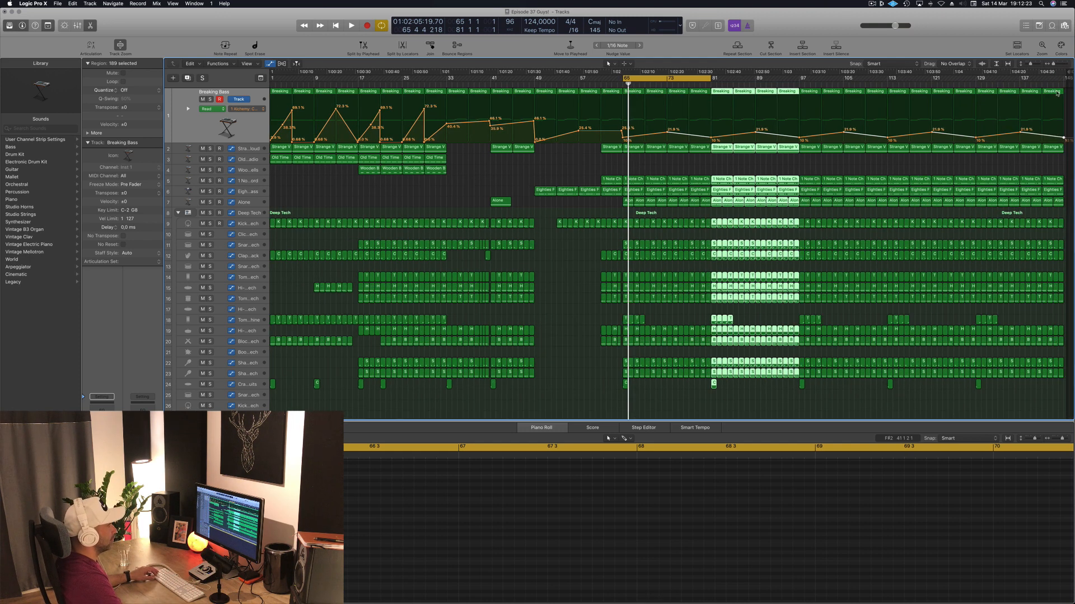
left_click_drag(1066, 74, 1069, 83)
key("super+Left")
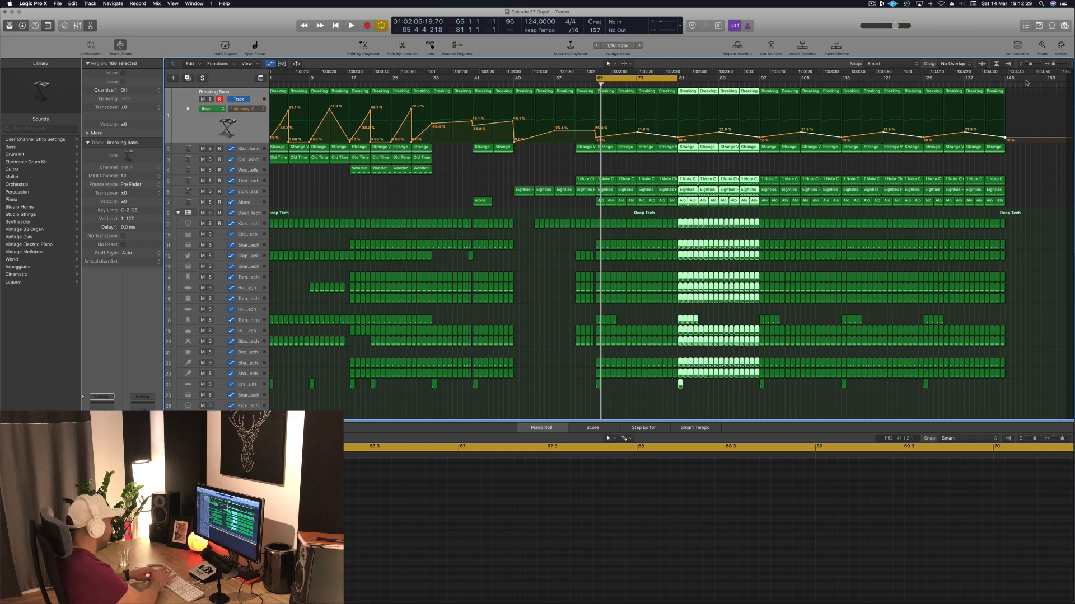
key("ctrl+super+r")
key("super+Left")
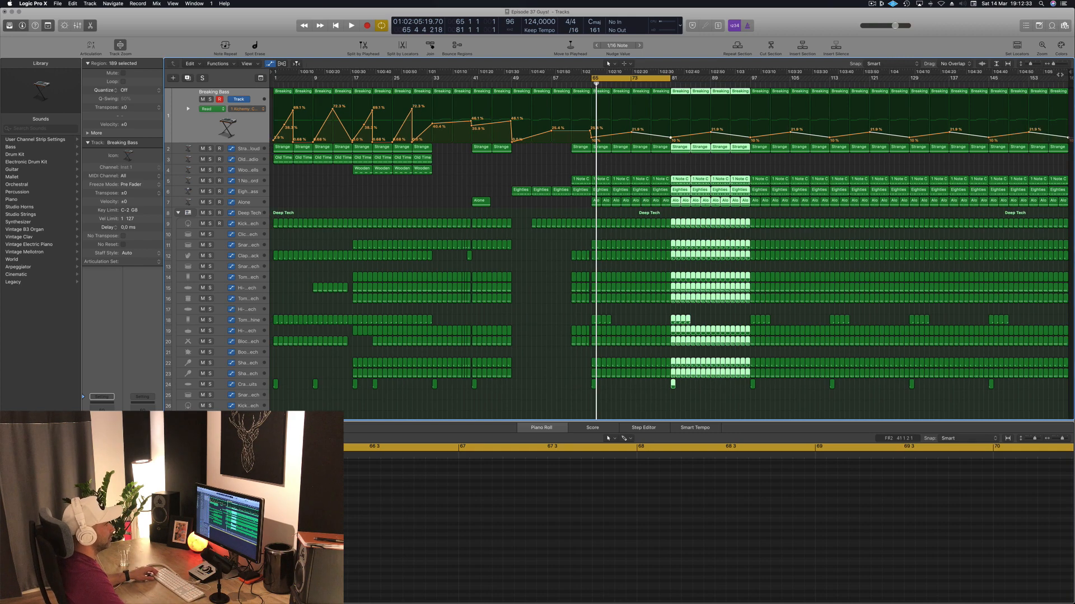
left_click_drag(1069, 77, 1073, 78)
key("super+Left")
left_click(536, 173)
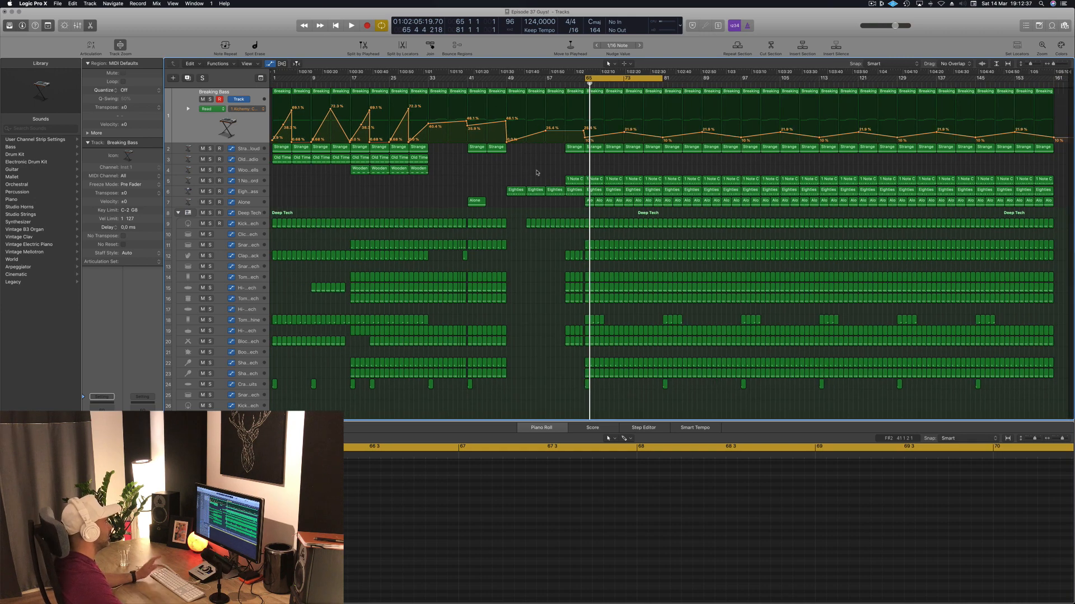
Play from bar 65, briefly solo the Alone track, and delete its regions in bars 65 to 81.
key("space")
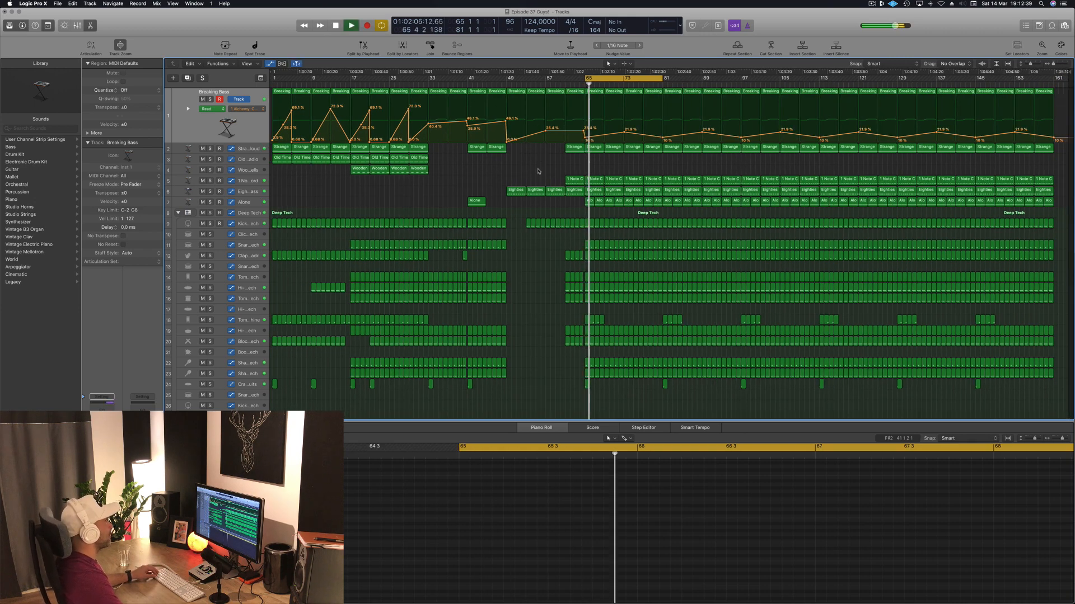
left_click(210, 202)
left_click(210, 202)
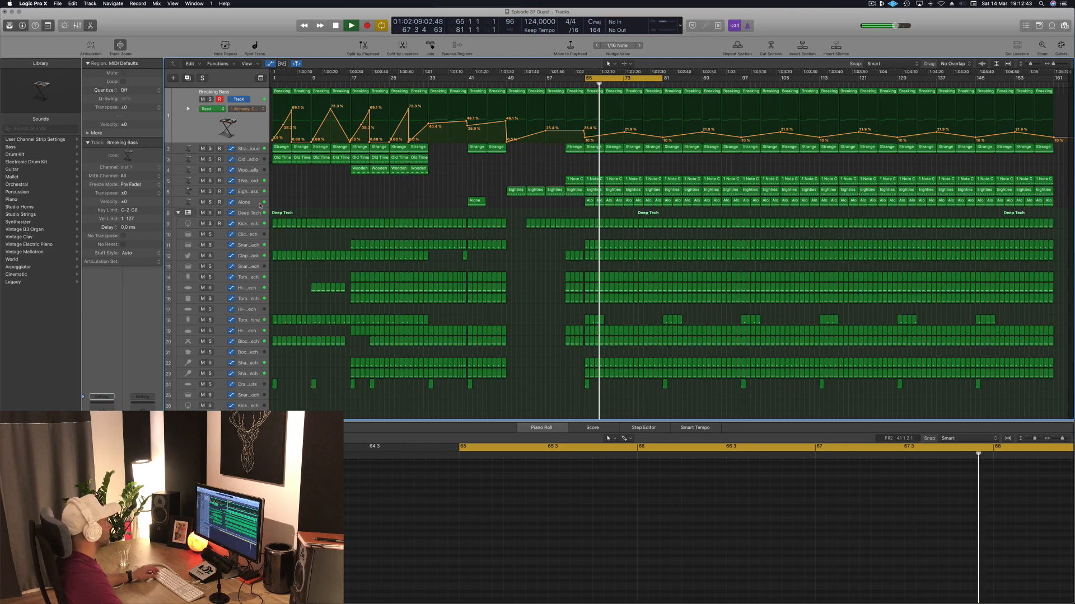
left_click(251, 206)
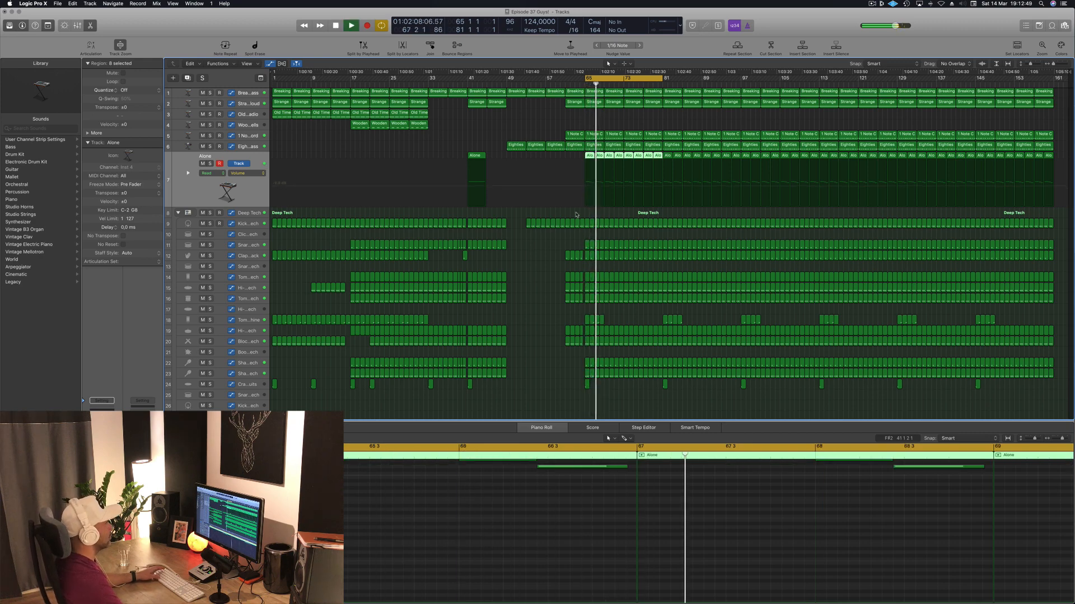
left_click_drag(579, 160, 610, 158)
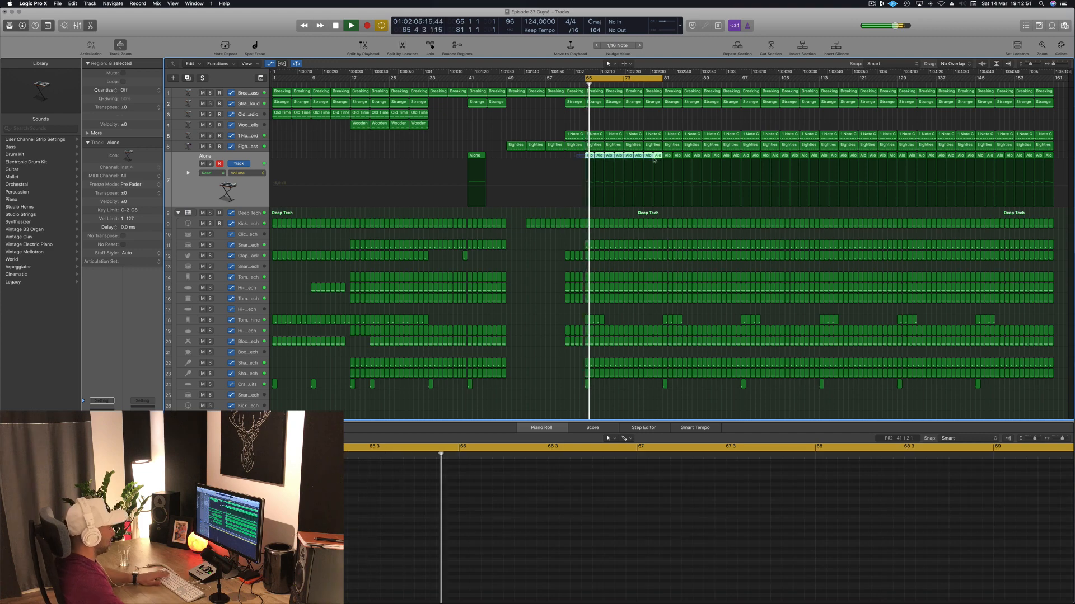
key("Delete")
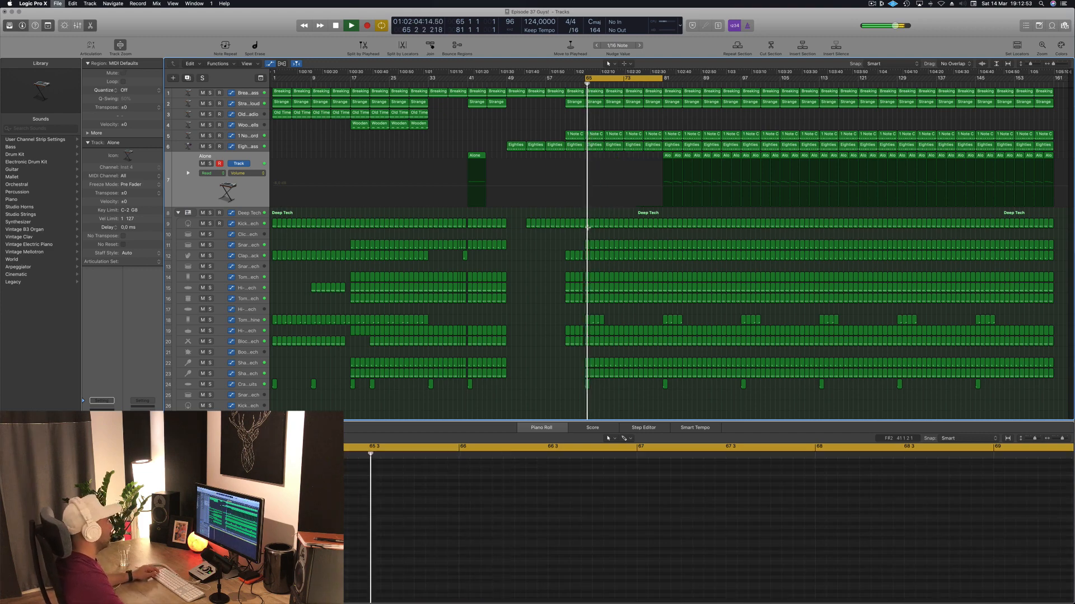
Copy every four-bar Tom Low - Beat Machine group from bar 65 onward eight bars further, with the first copy at bar 73.
scroll(487, 297, "down", 3)
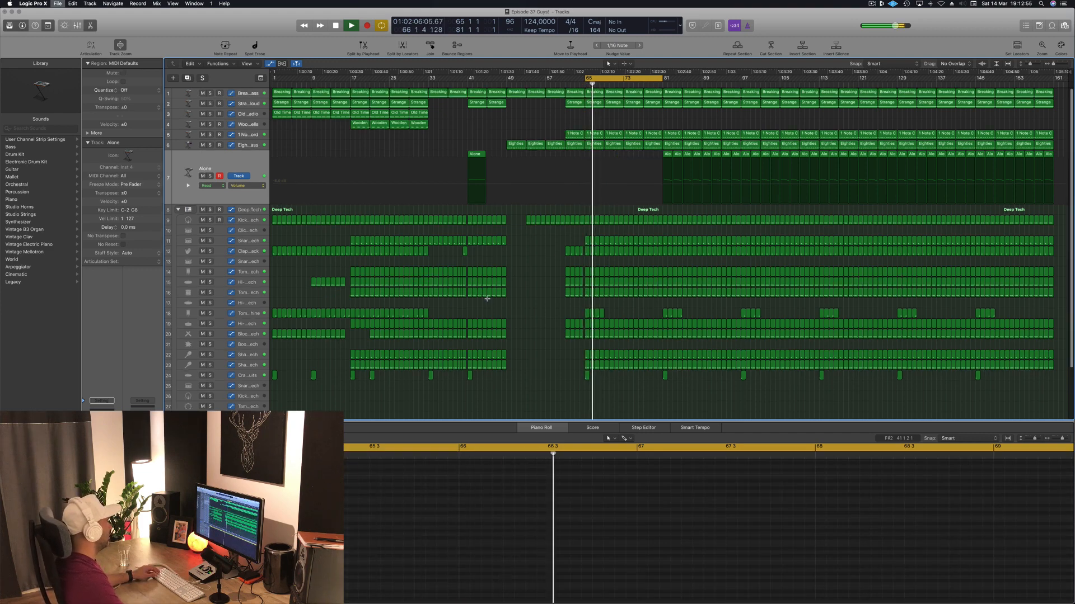
left_click(244, 290)
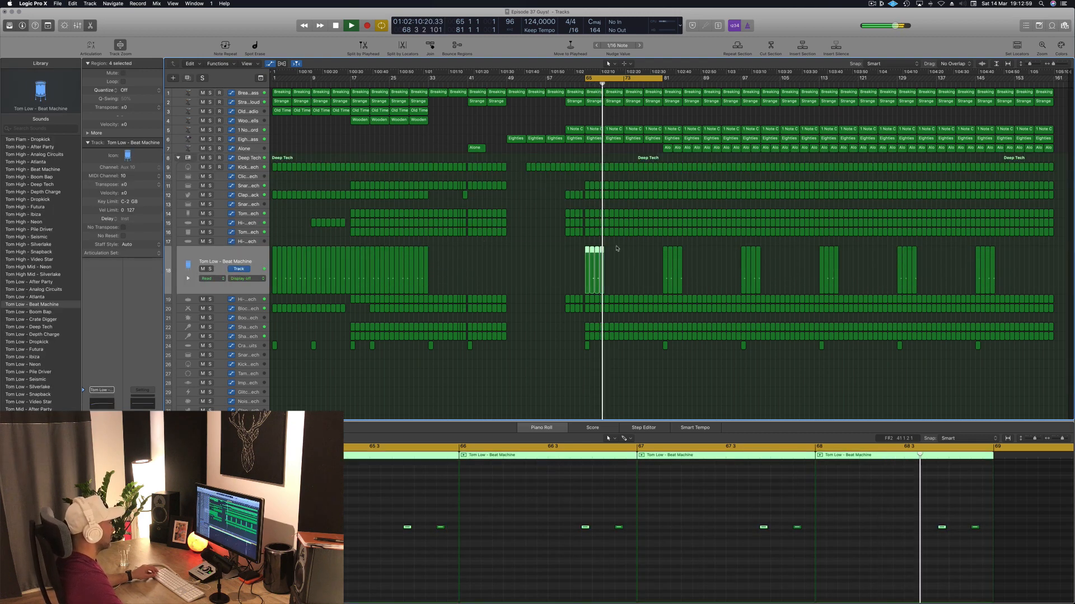
left_click_drag(561, 247, 1046, 266)
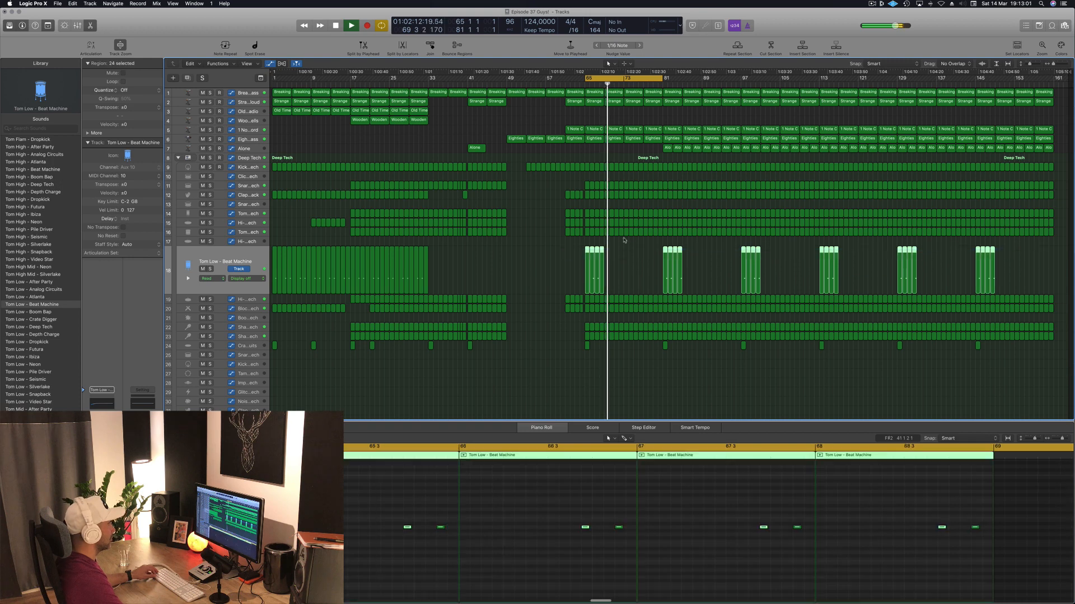
left_click_drag(586, 252, 624, 253)
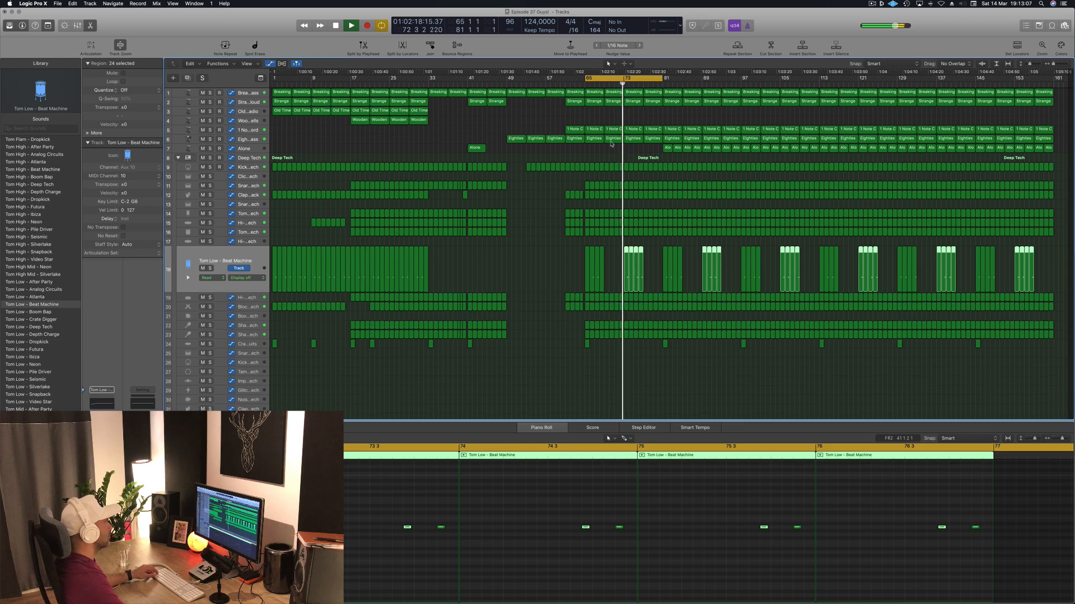
left_click(586, 207, "ctrl+alt")
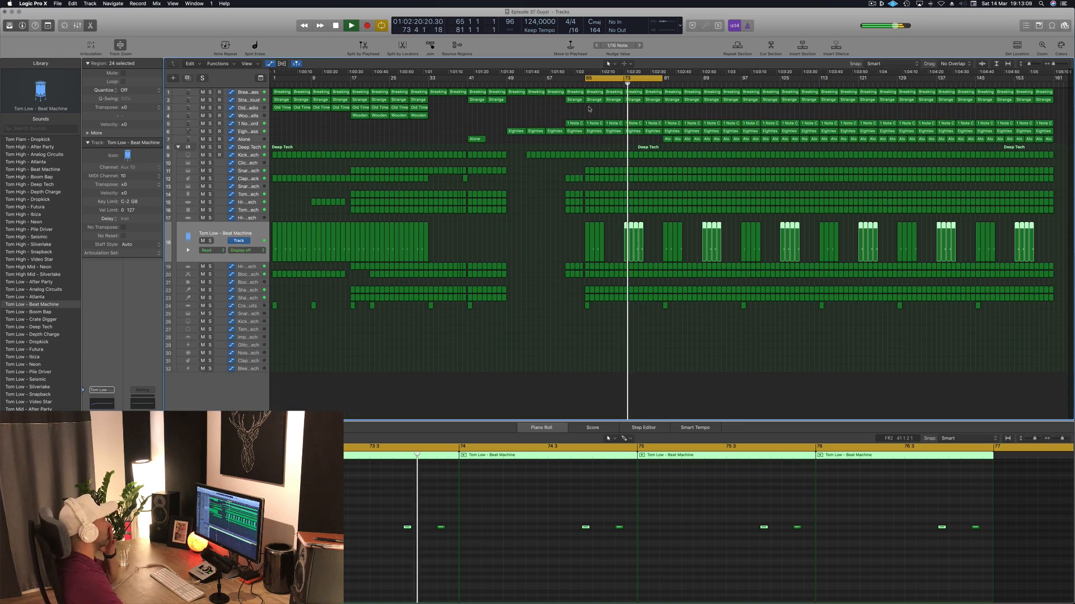
Shape the Block - Deep Tech low cut automation to rise from bar 65 to about 2100 Hz at bar 73 and fall back to 20 Hz at bar 81.
key("Return")
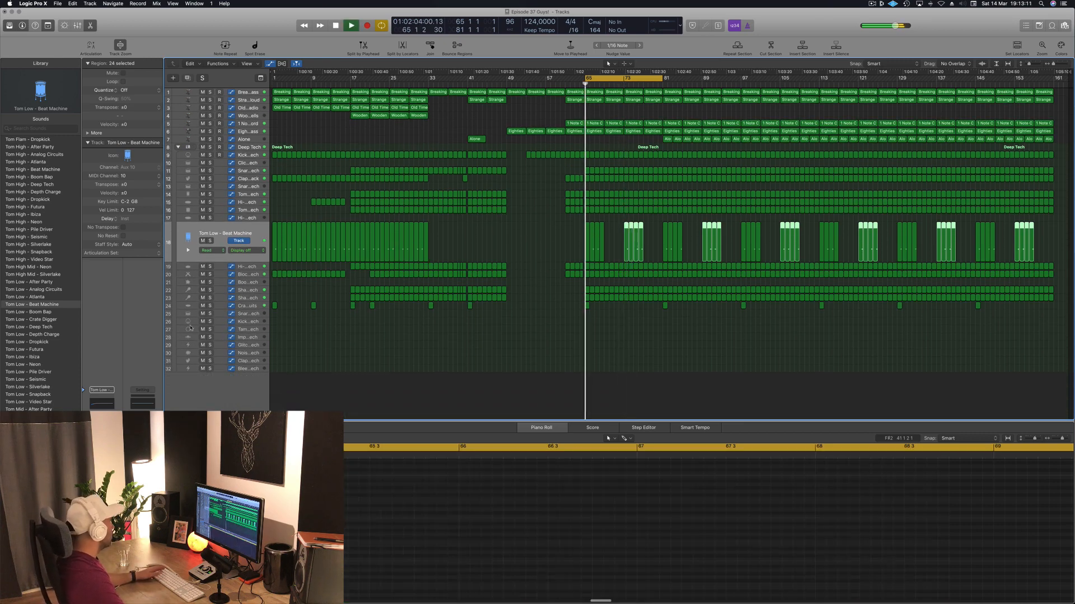
left_click(245, 275)
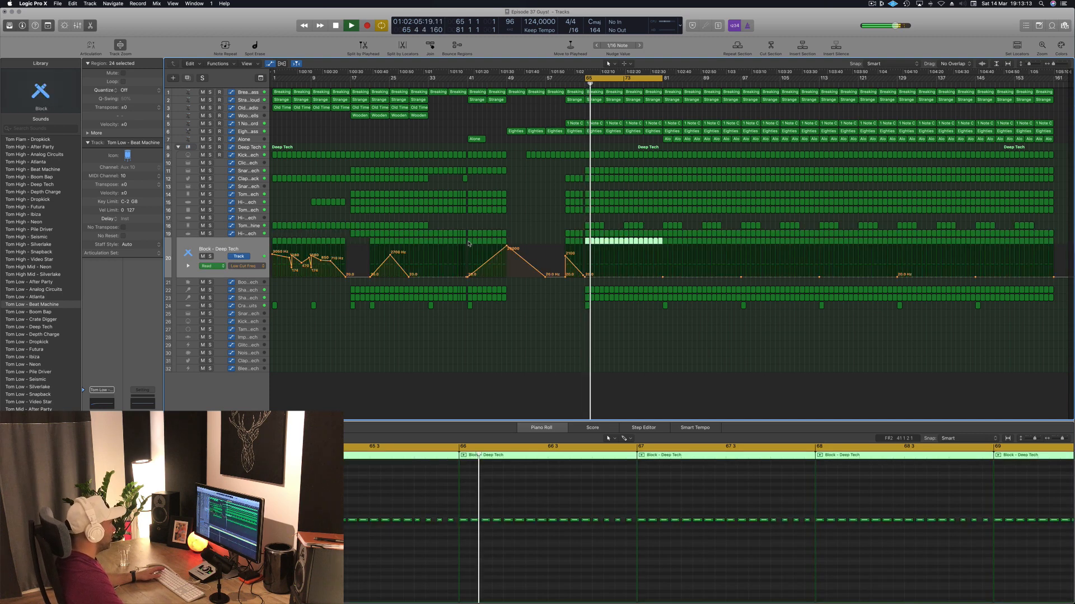
left_click(623, 277)
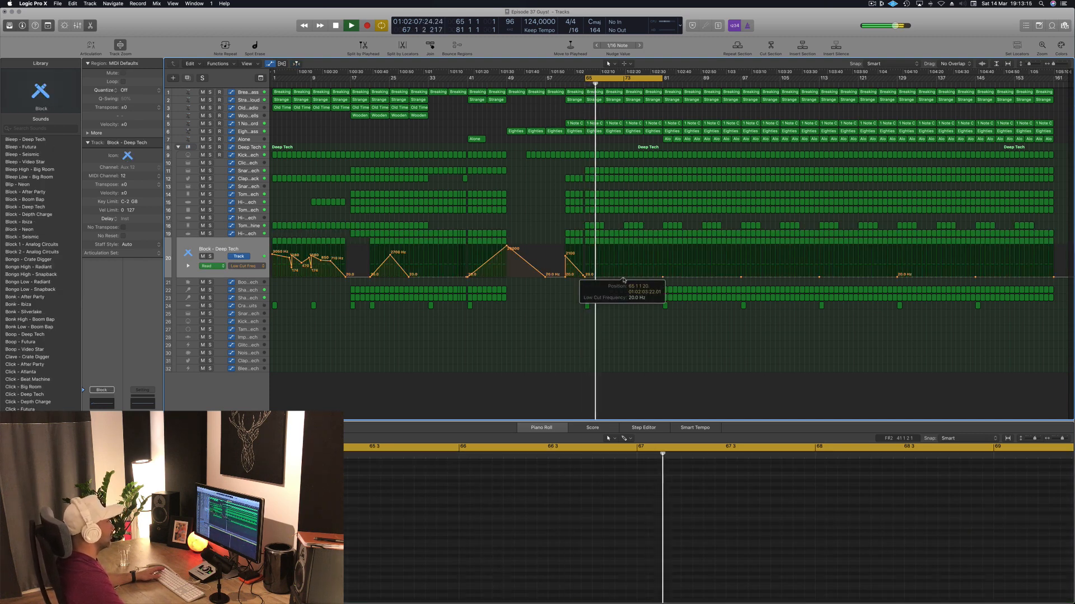
left_click_drag(623, 277, 623, 256)
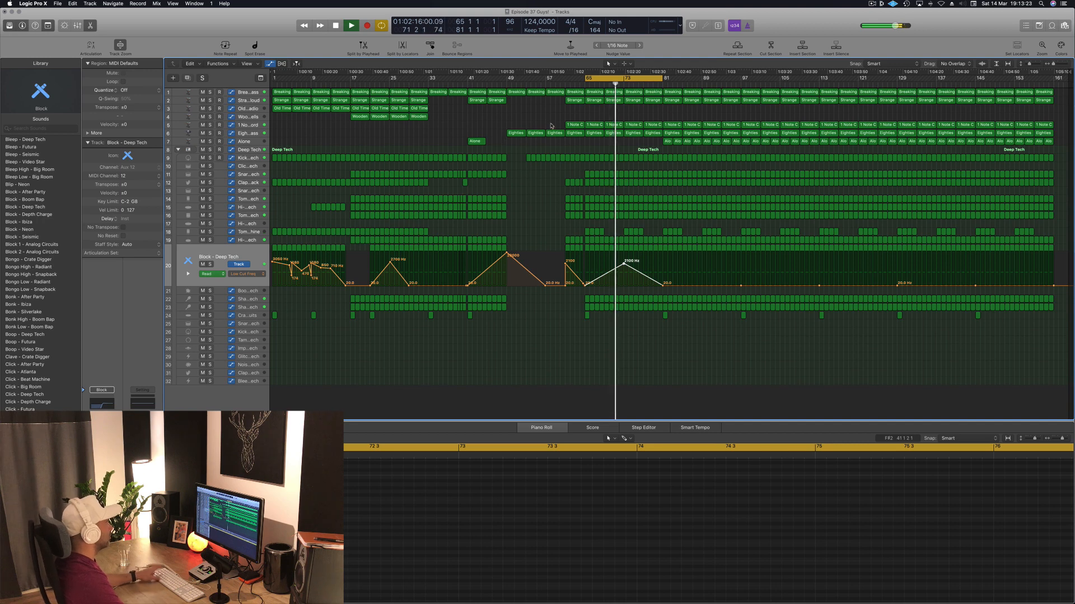
Rewind playback to about bar 59 and try the build-up without the 1 Note Chord region at bar 61.
key("comma")
key("comma")
key("comma")
key("comma")
key("comma")
key("comma")
key("comma")
key("comma")
key("comma")
key("comma")
key("comma")
key("comma")
key("comma")
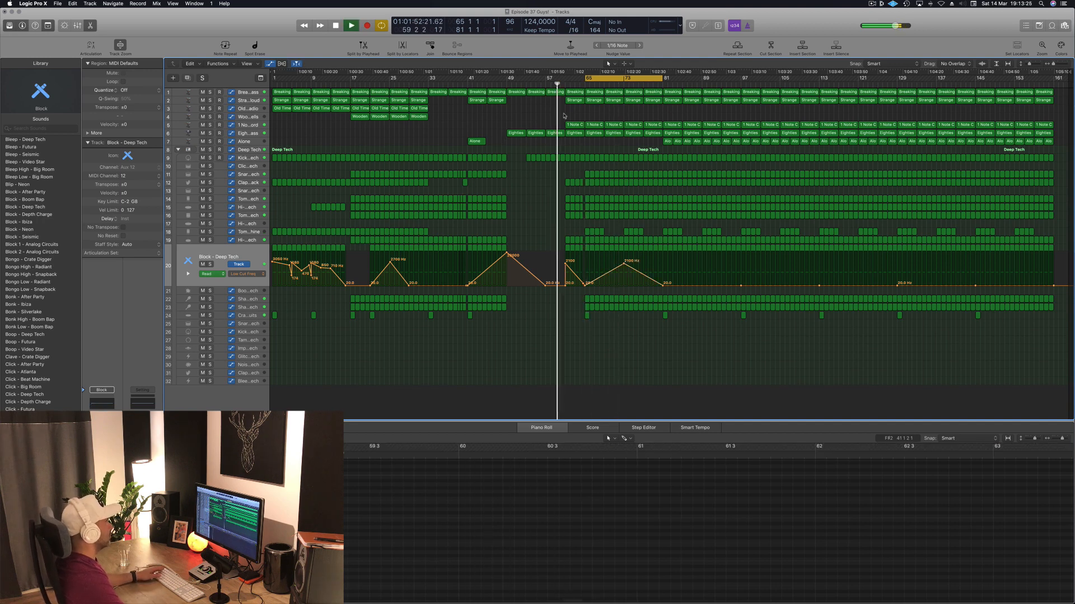
left_click(574, 125)
key("Delete")
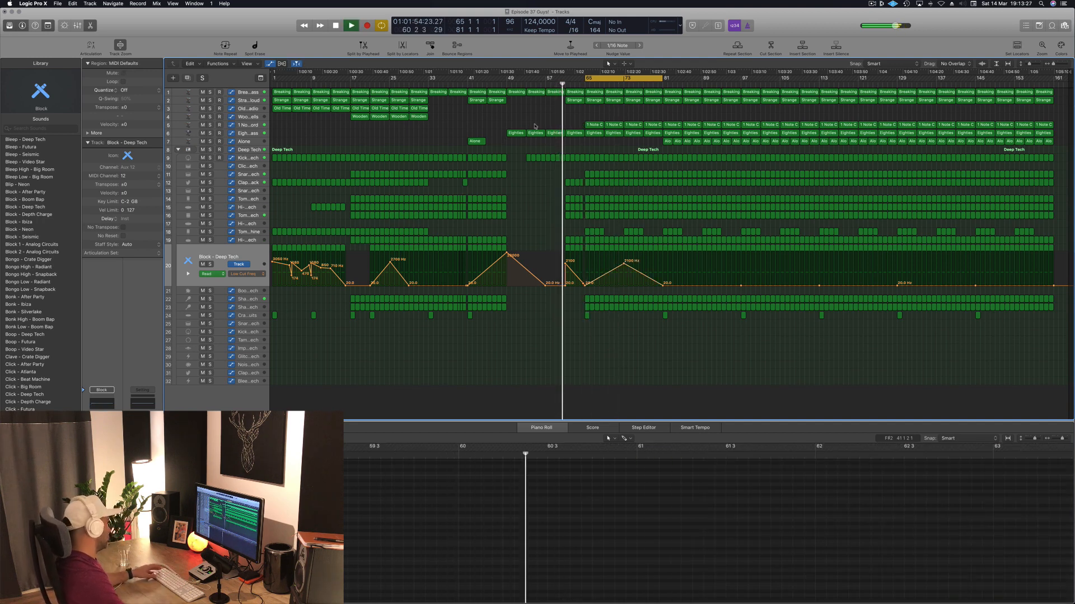
key("super+s")
key("super+z")
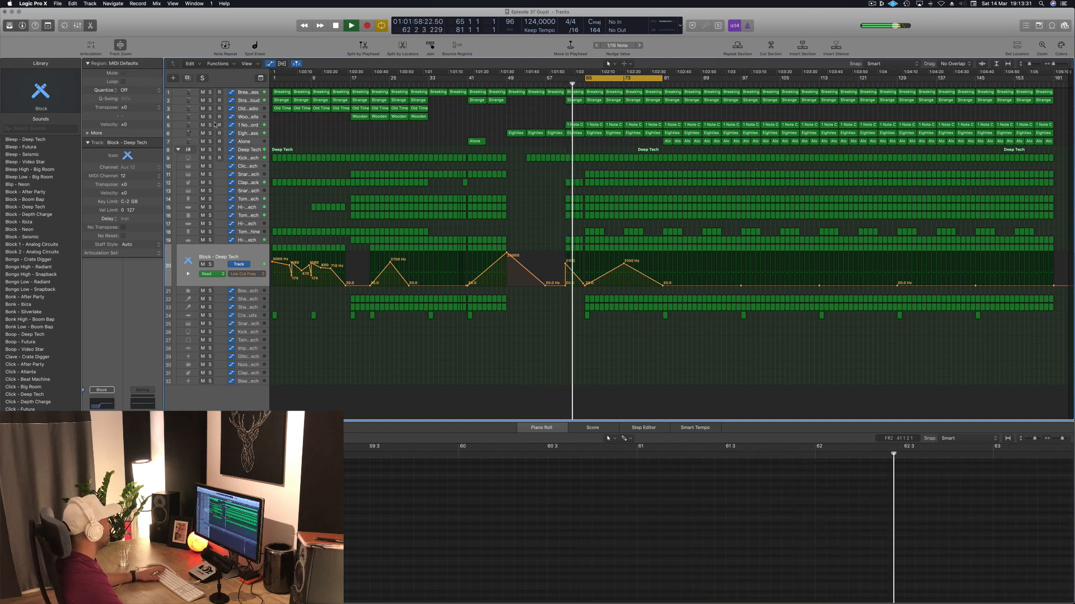
Compare the transition into bar 65 with the 1 Note Chord track soloed, muted and playing normally.
left_click(204, 125)
left_click(210, 125)
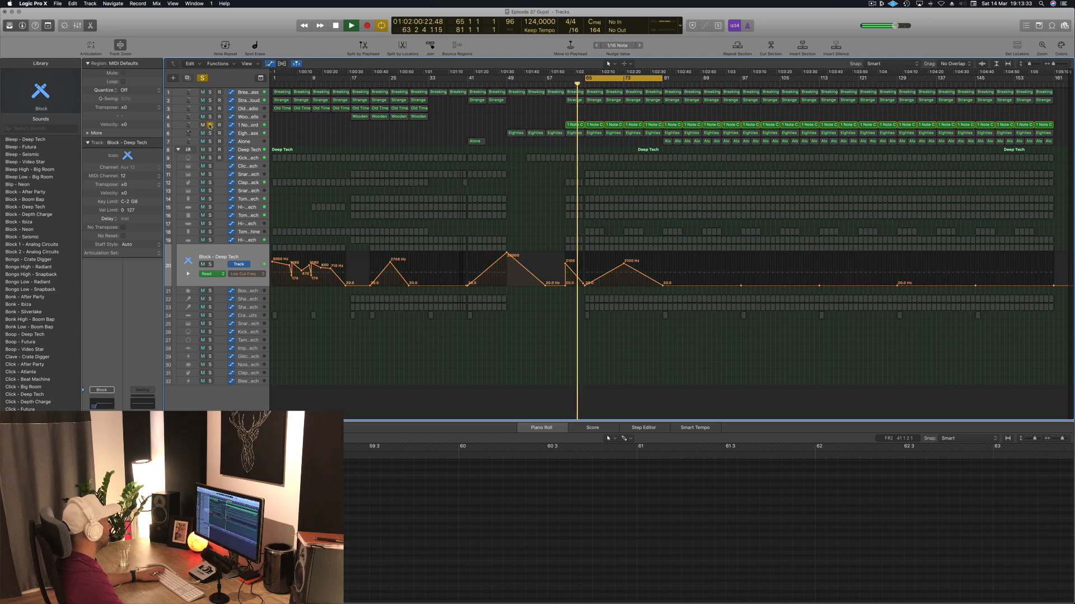
left_click(210, 125)
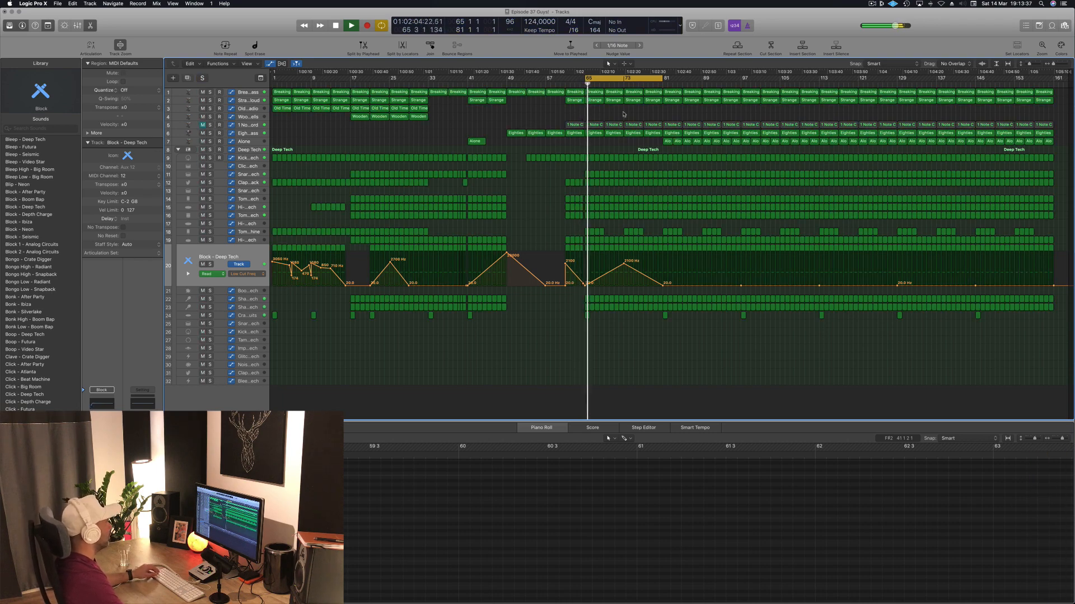
left_click(203, 125)
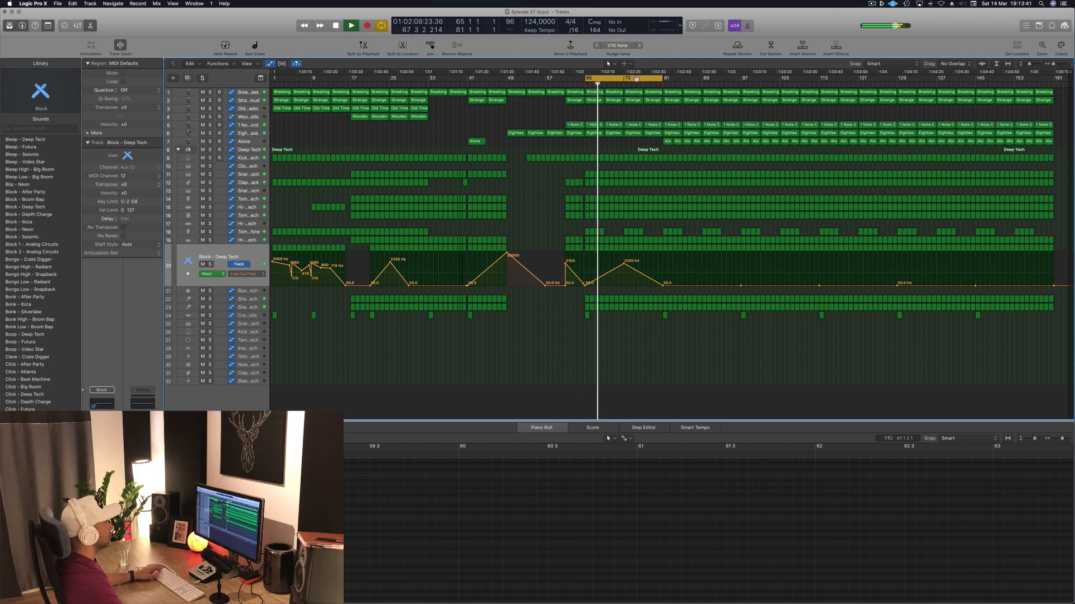
Move the cycle range to bars 81 to 97 and flatten the Kick 1 low cut automation at 20 Hz from bar 65 to about bar 161.
left_click_drag(636, 78, 710, 82)
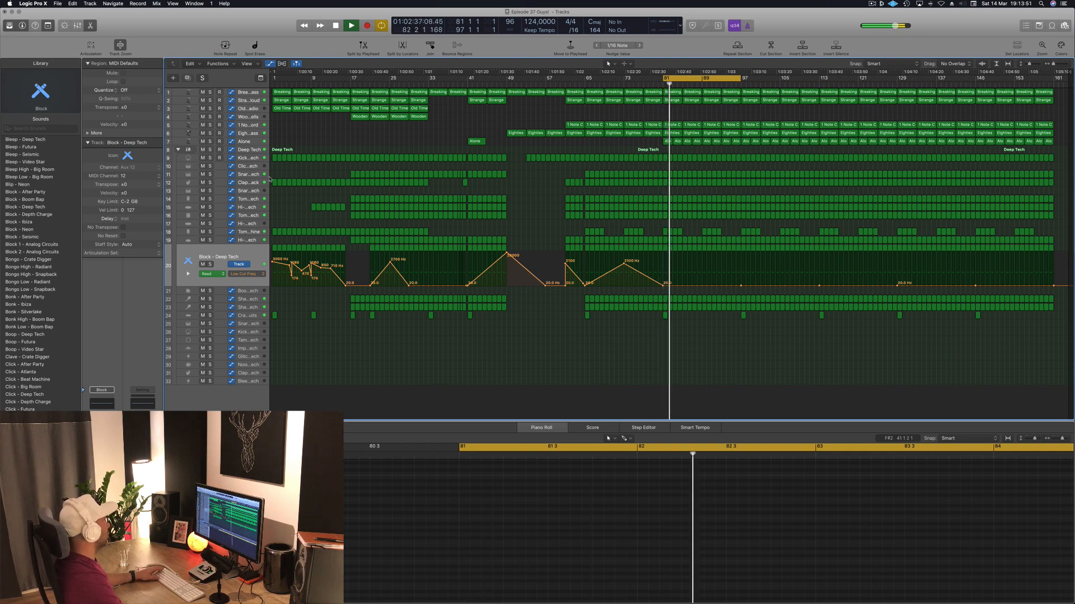
left_click(254, 161)
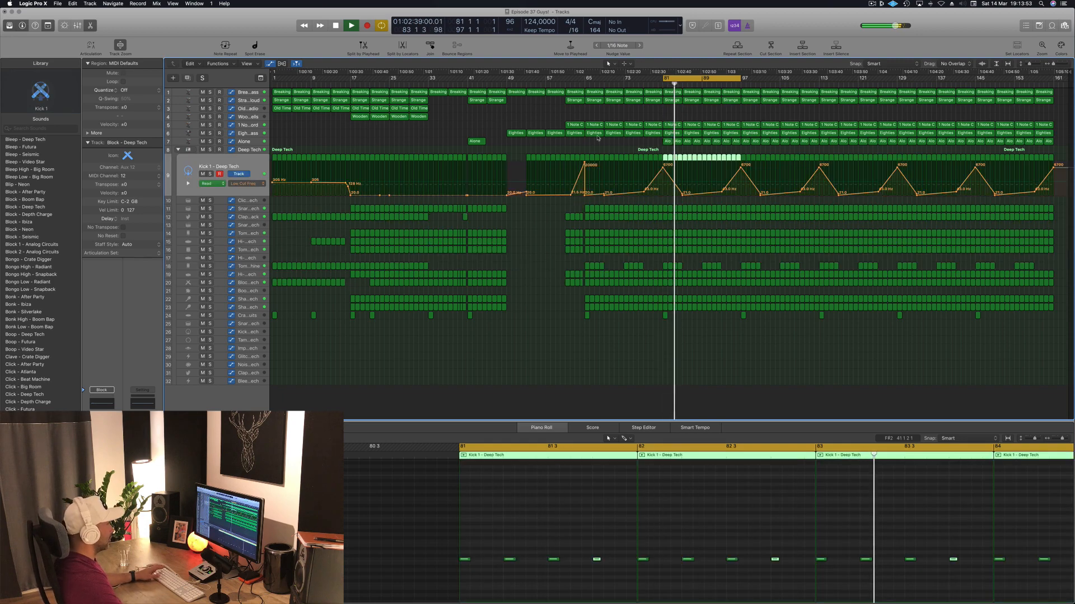
key("space")
left_click(663, 167)
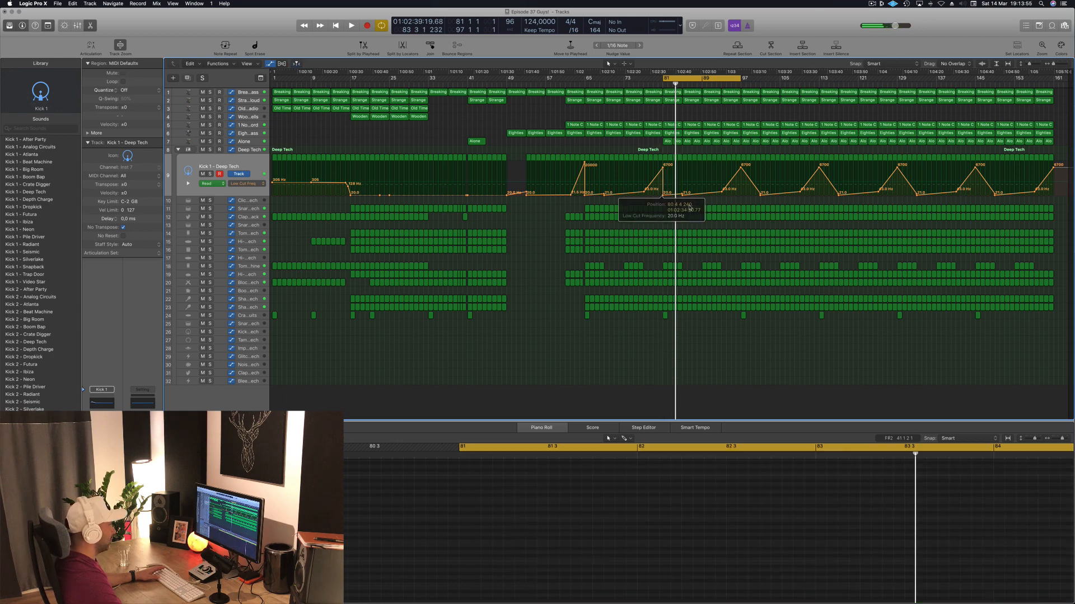
left_click_drag(646, 194, 1057, 195)
key("space")
left_click_drag(604, 195, 584, 195)
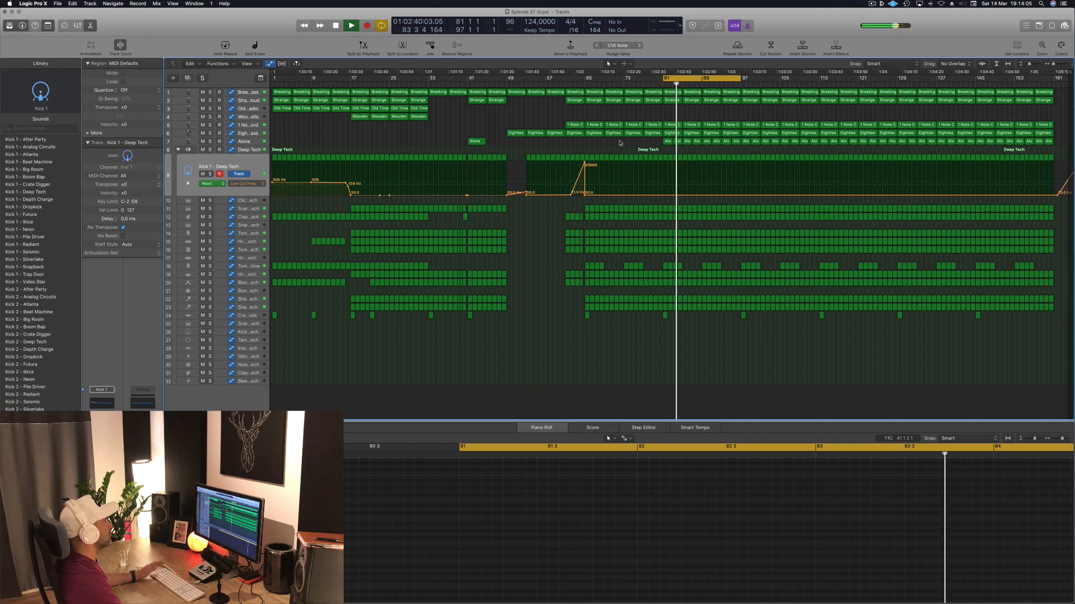
Play the cycled section from bar 81 to check the kick with its flattened low cut, and stop playback.
key("space")
key("space")
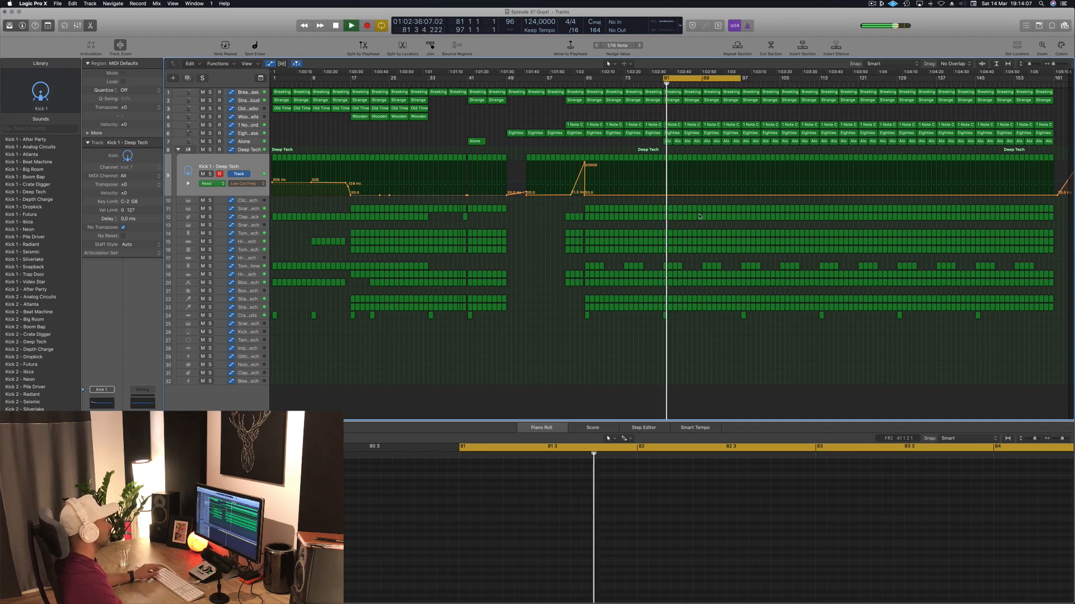
key("super+Right")
key("space")
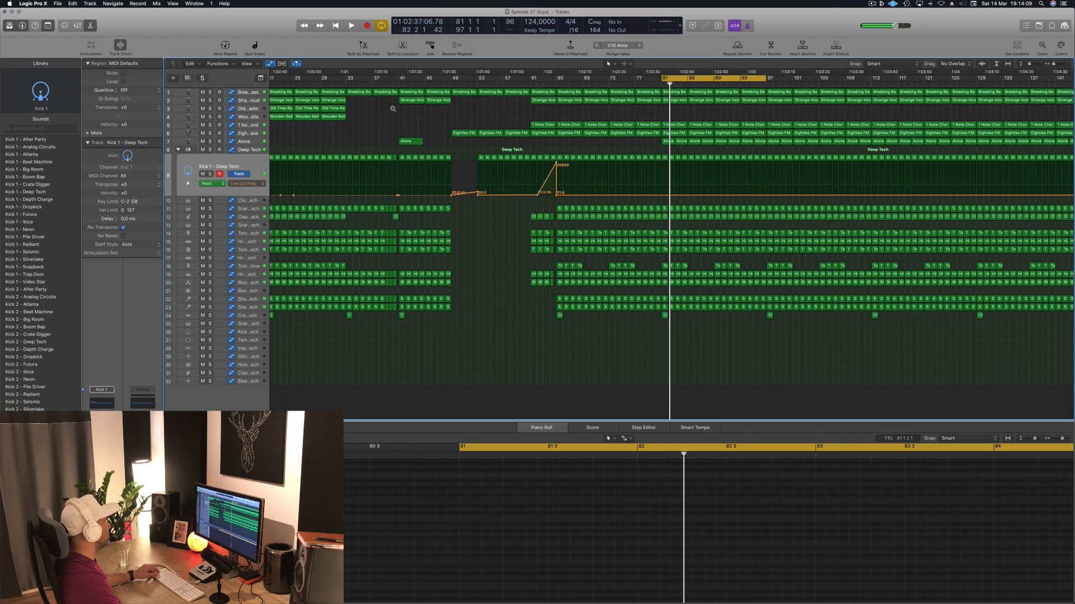
Copy the Old Time Radio and Wooden Bells regions from bars 17 to 33 to bar 81 and play the section.
key("super+Left")
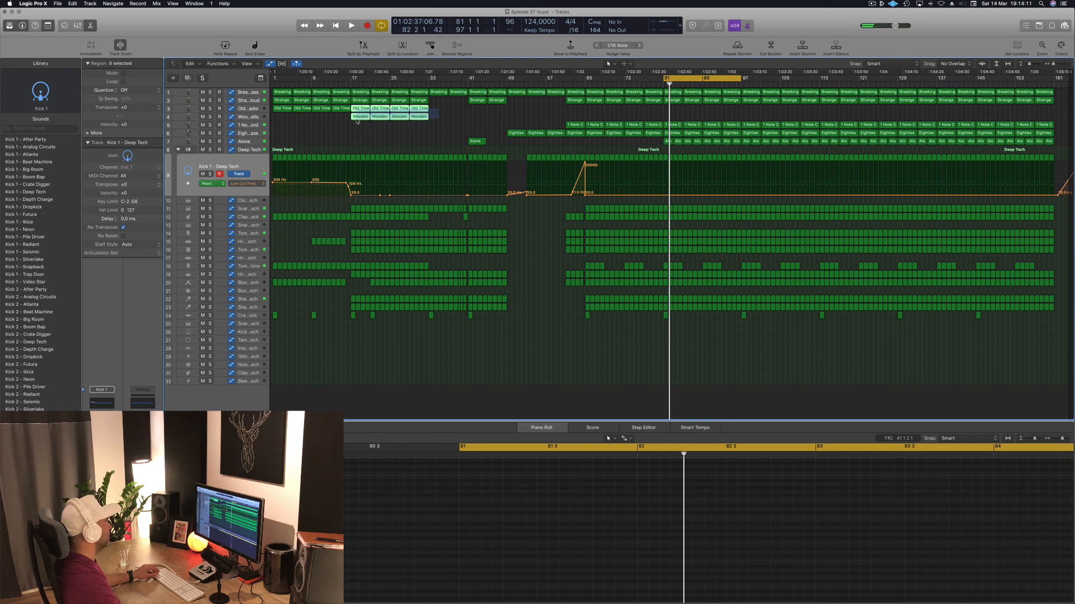
left_click_drag(357, 120, 672, 106)
key("space")
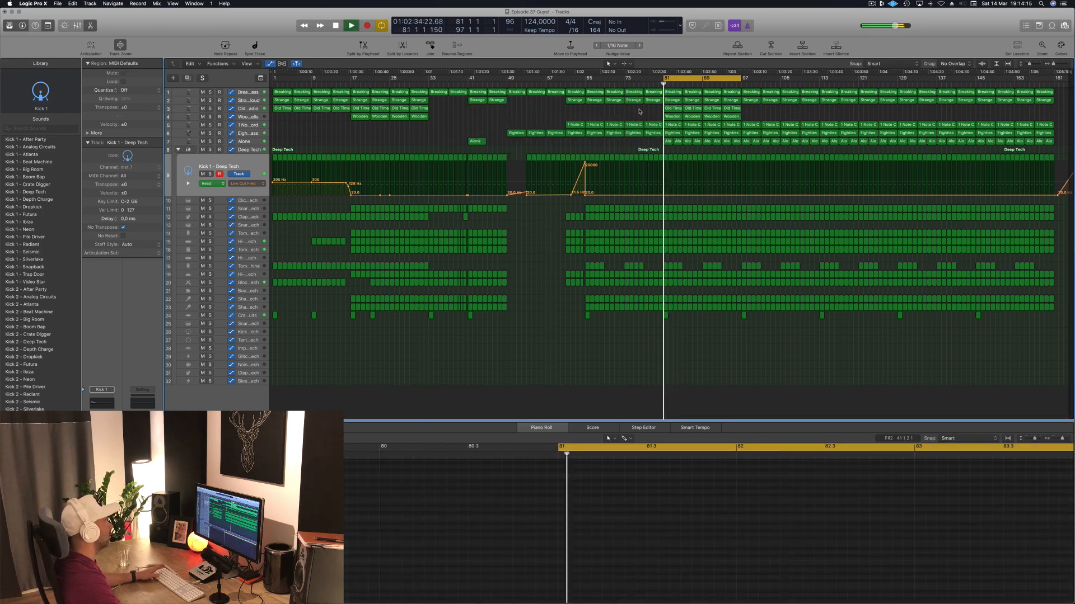
Listen to the section from bar 81, soloing the Wooden Bells and Old Time Radio tracks in turn.
left_click(252, 119)
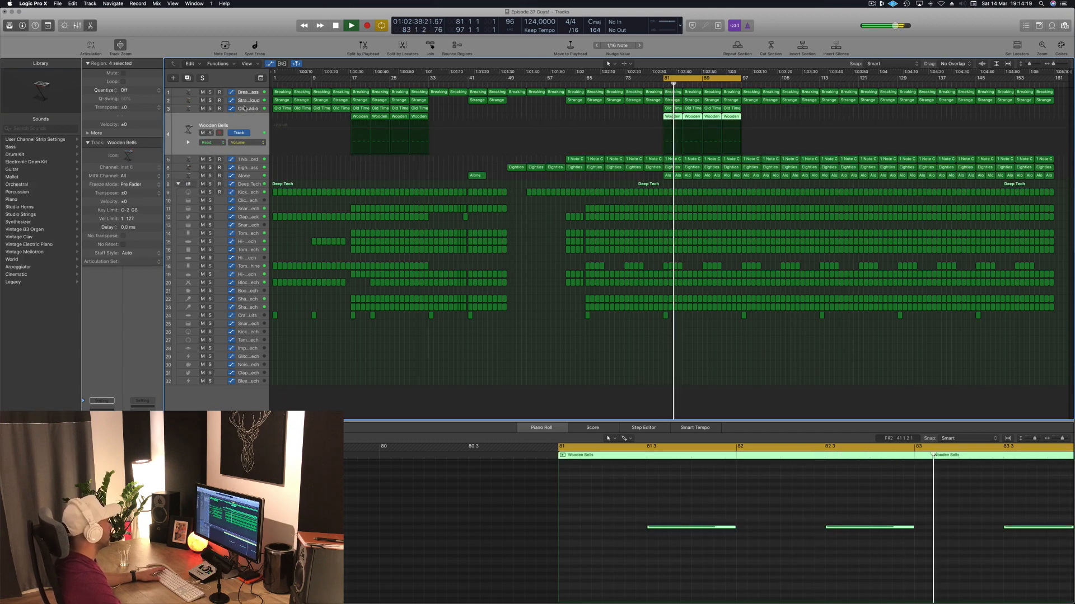
left_click(209, 133)
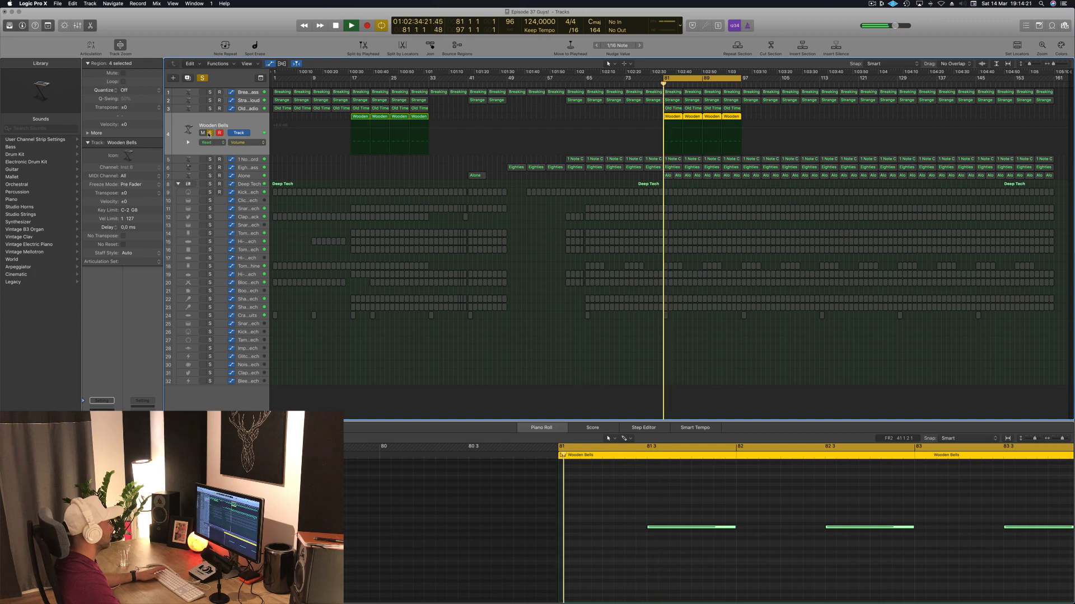
left_click(209, 132)
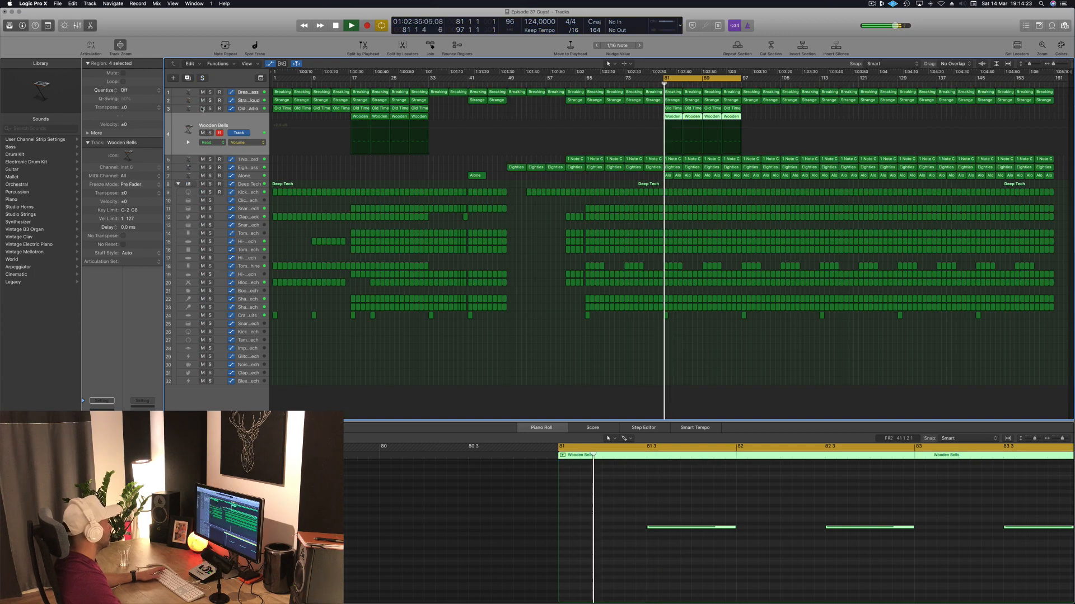
left_click(209, 109)
key("space")
left_click(210, 108)
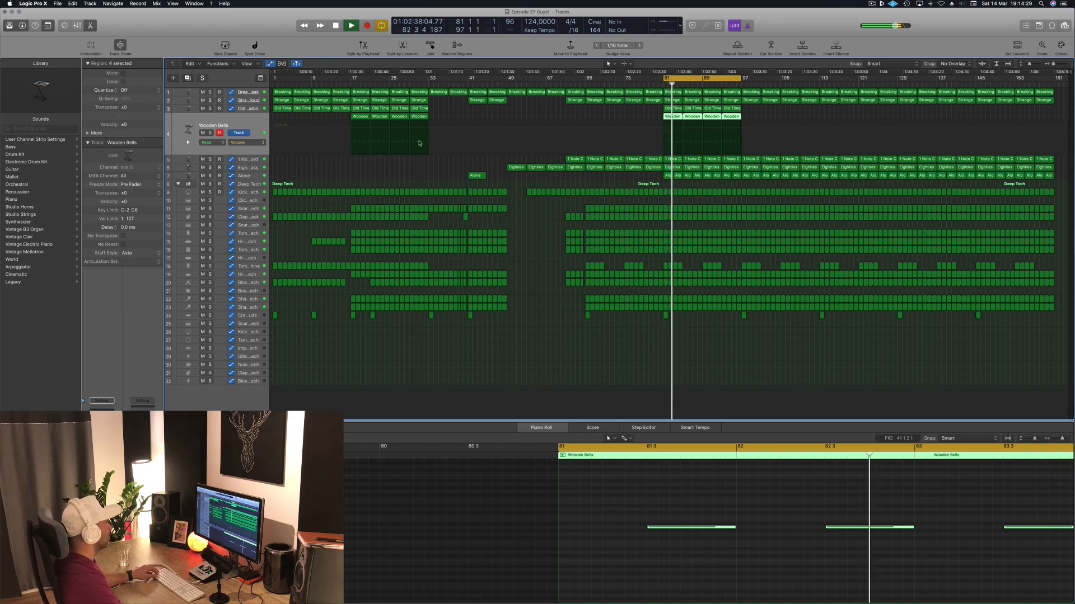
Delete the Wooden Bells regions from bars 81 to 97 and replay the section with the Alone track selected.
left_click_drag(798, 120, 676, 121)
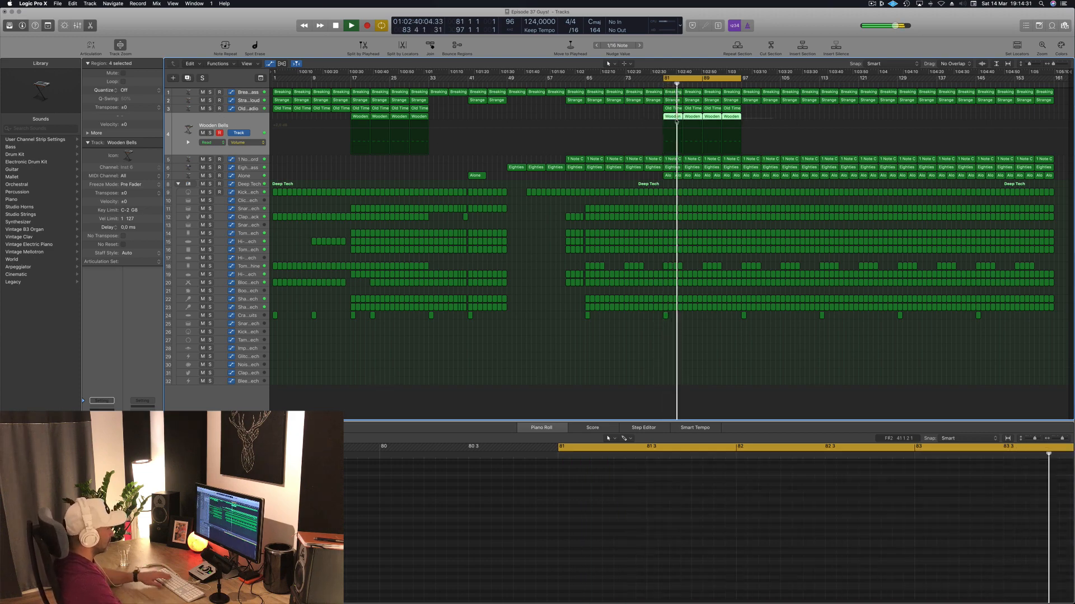
key("Delete")
key("space")
key("space")
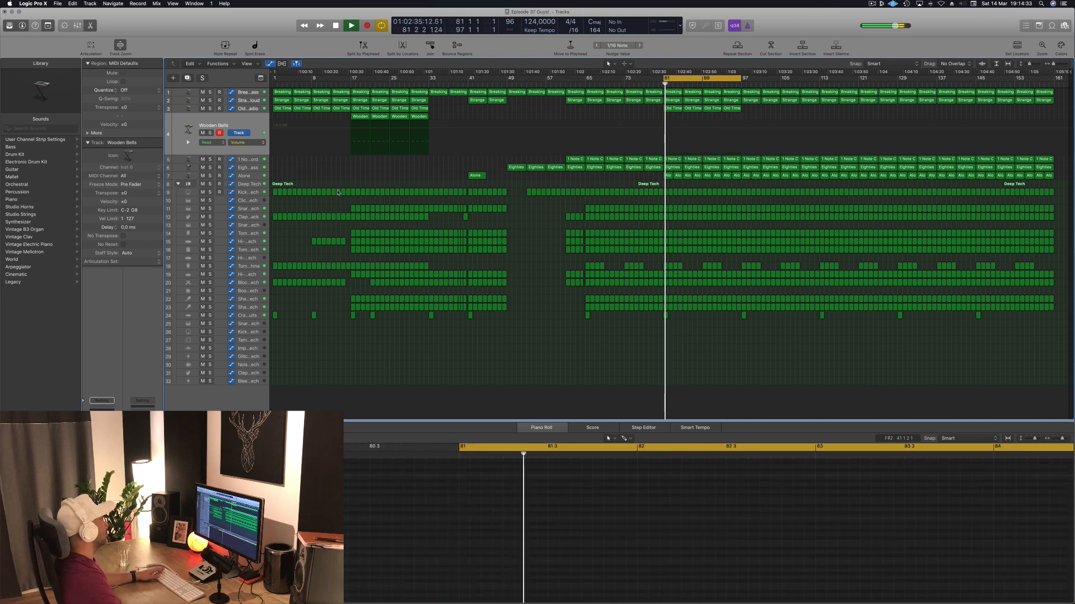
left_click(254, 177)
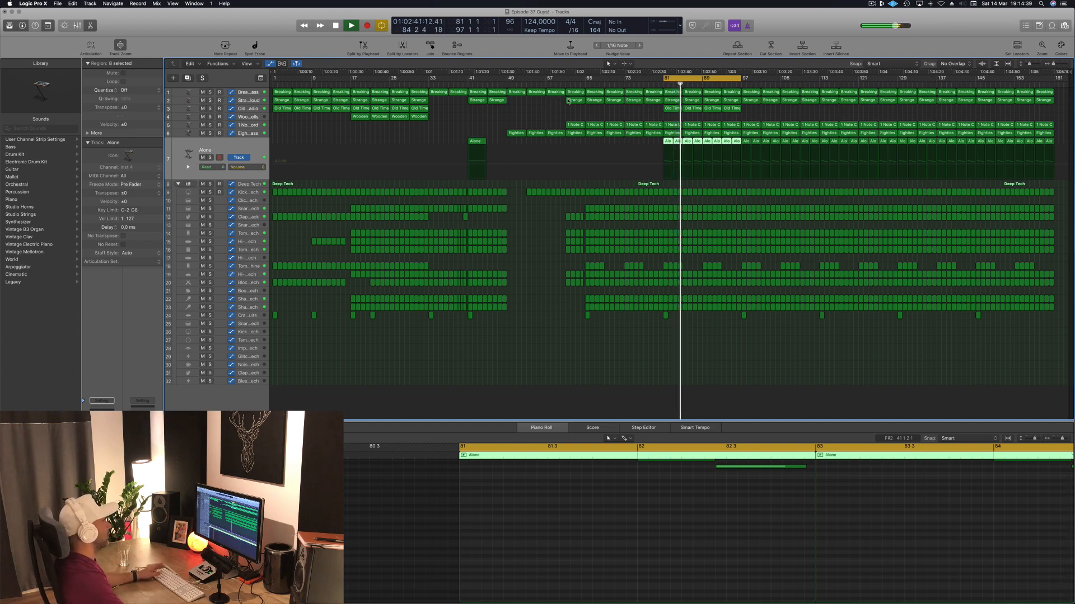
left_click(633, 117)
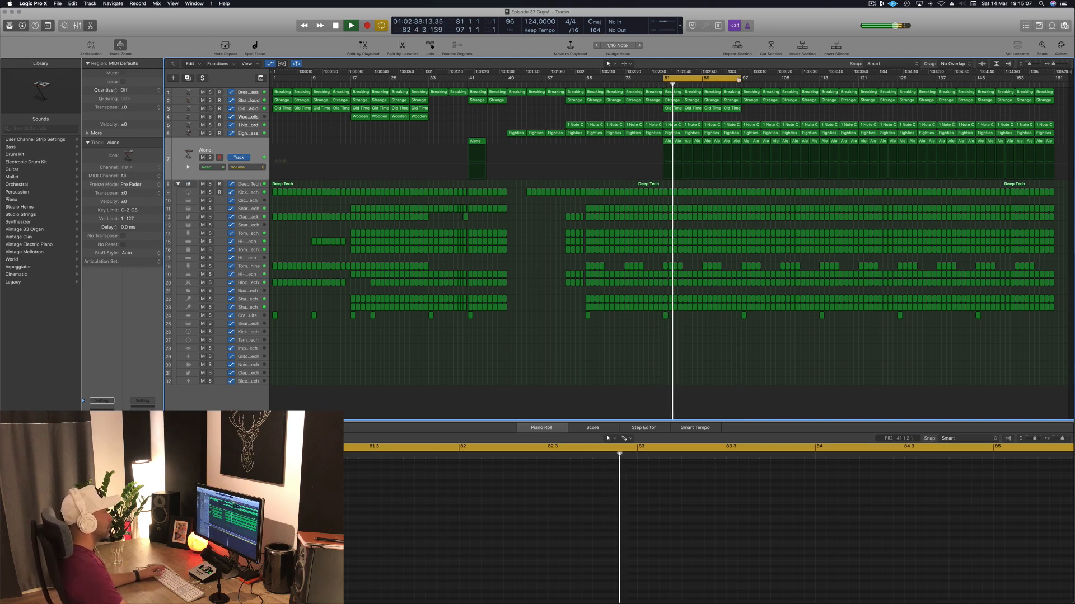
Move the cycle range to bars 97 to 113 and restart playback from bar 97.
left_click_drag(730, 83, 803, 83)
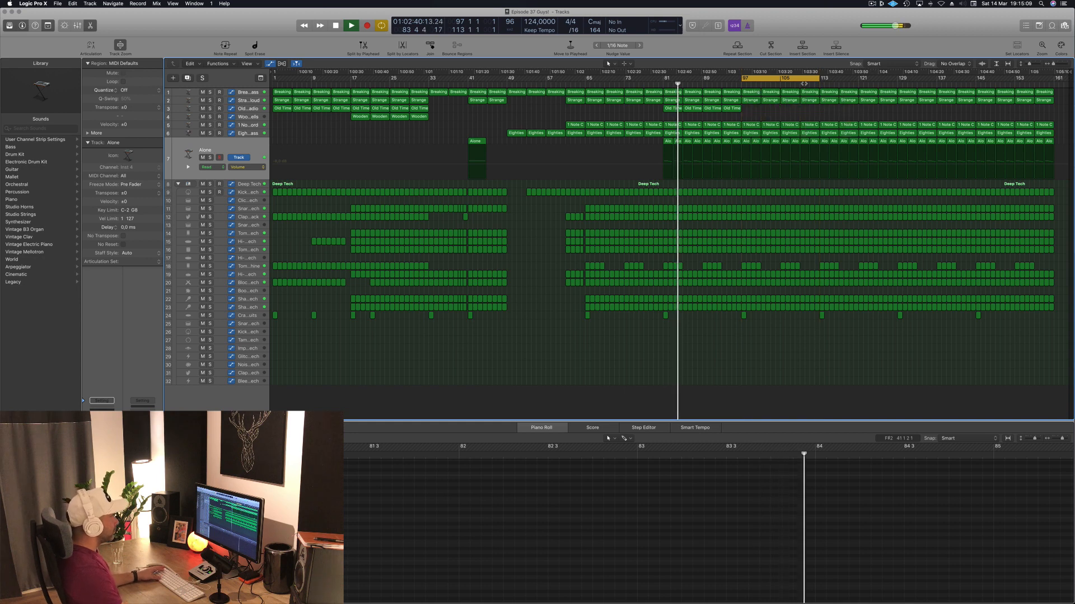
key("space")
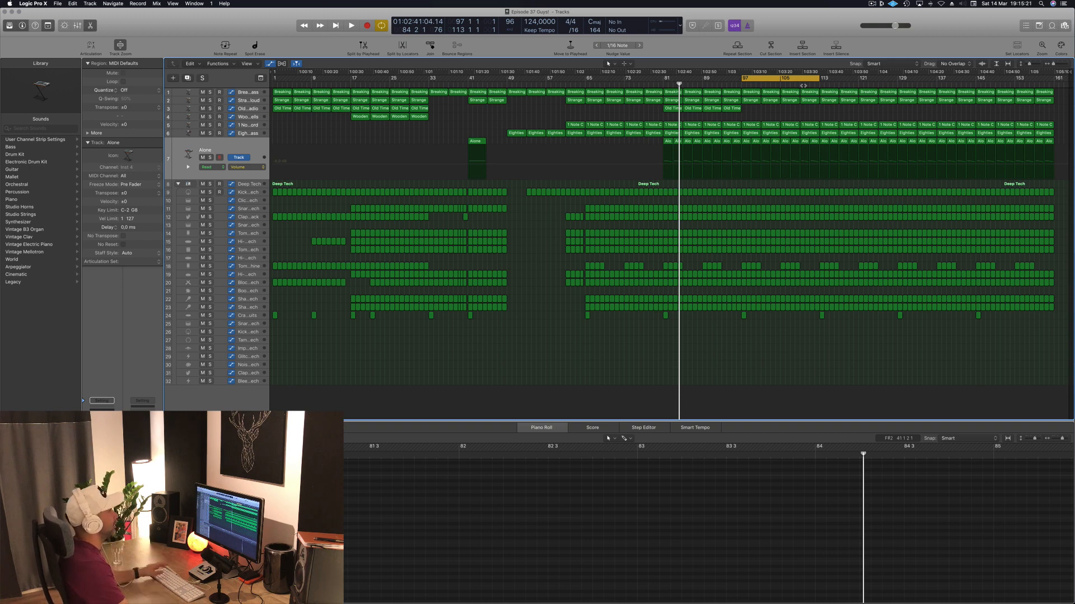
key("space")
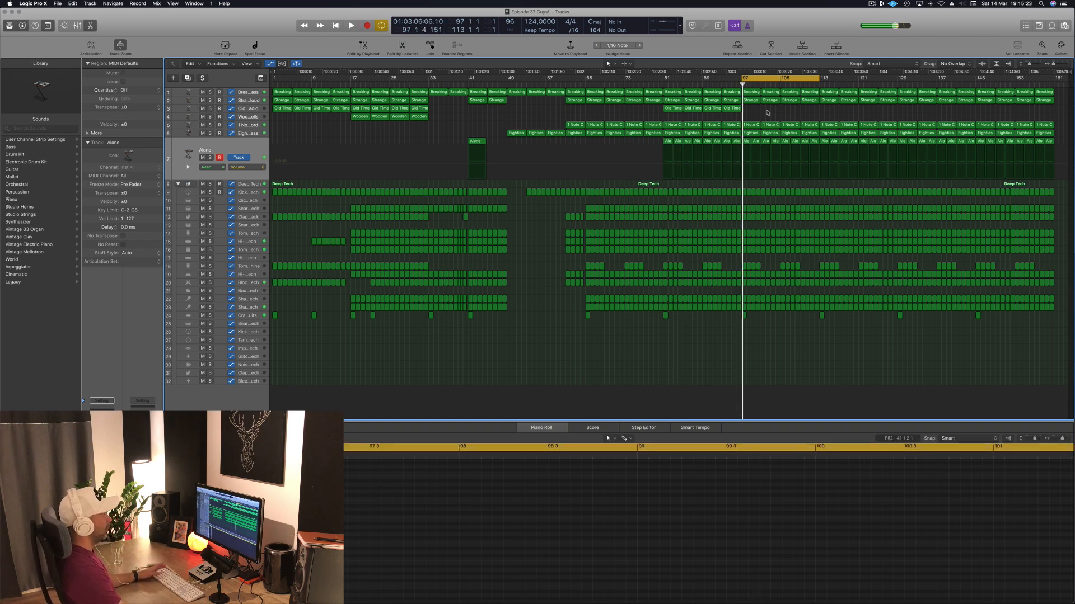
Copy the four Old Time Radio regions from bars 81 to 97 to bar 97 and play them.
key("space")
key("space")
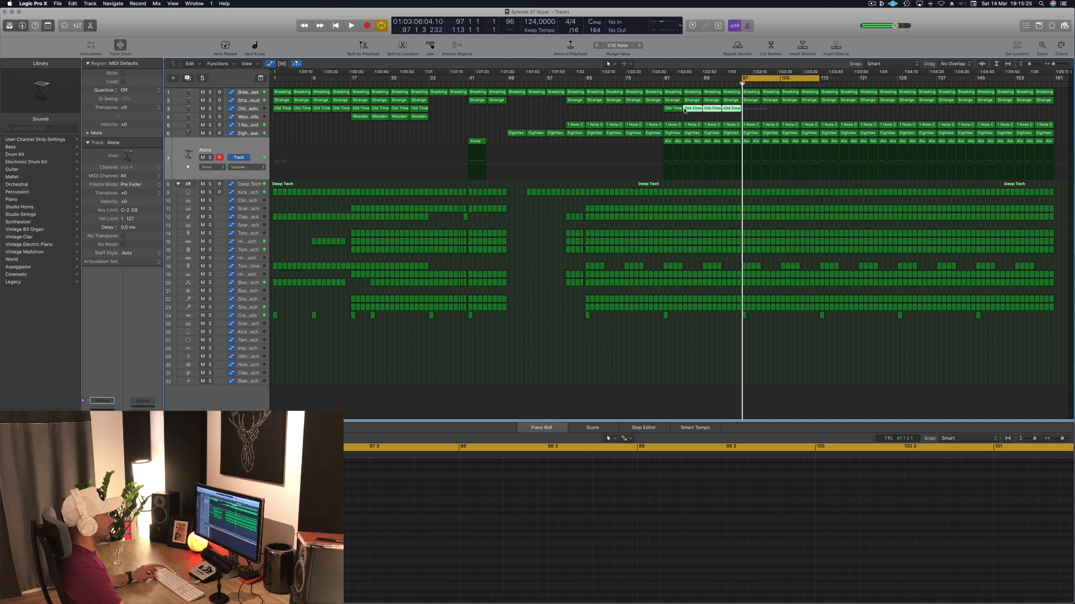
left_click_drag(672, 111, 750, 112)
key("space")
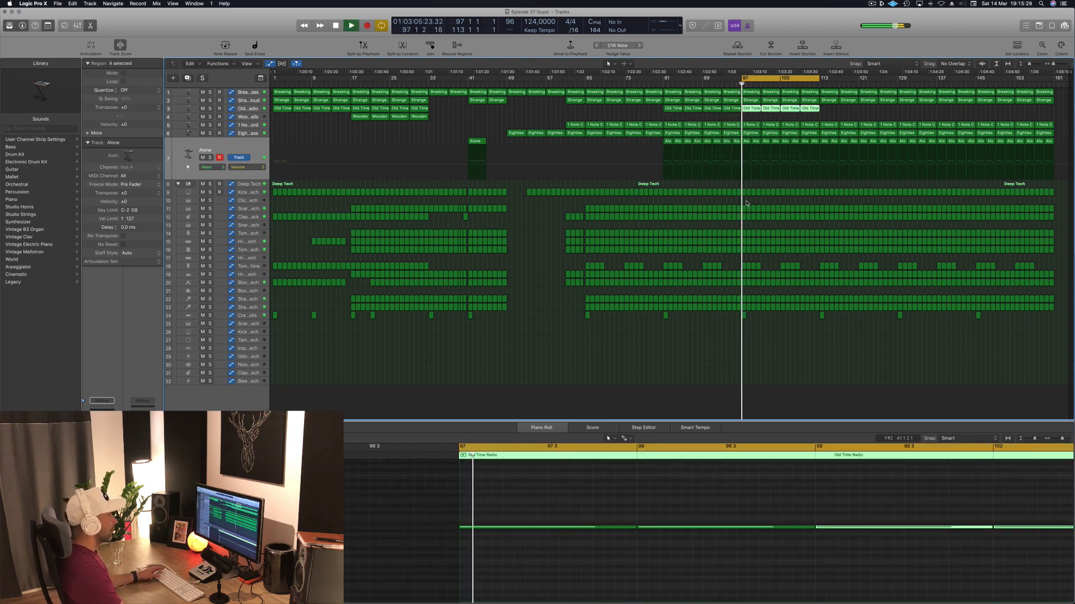
Delete all drum regions on the tracks below Kick 1 from bars 97 to 113.
scroll(745, 206, "up", 2)
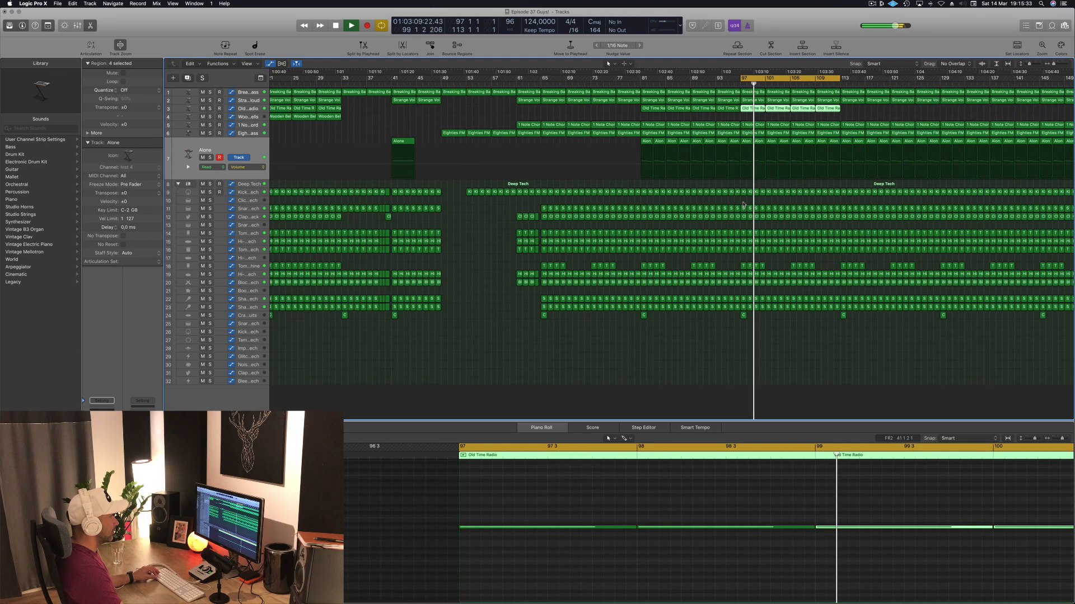
left_click_drag(741, 205, 838, 343)
key("Delete")
key("space")
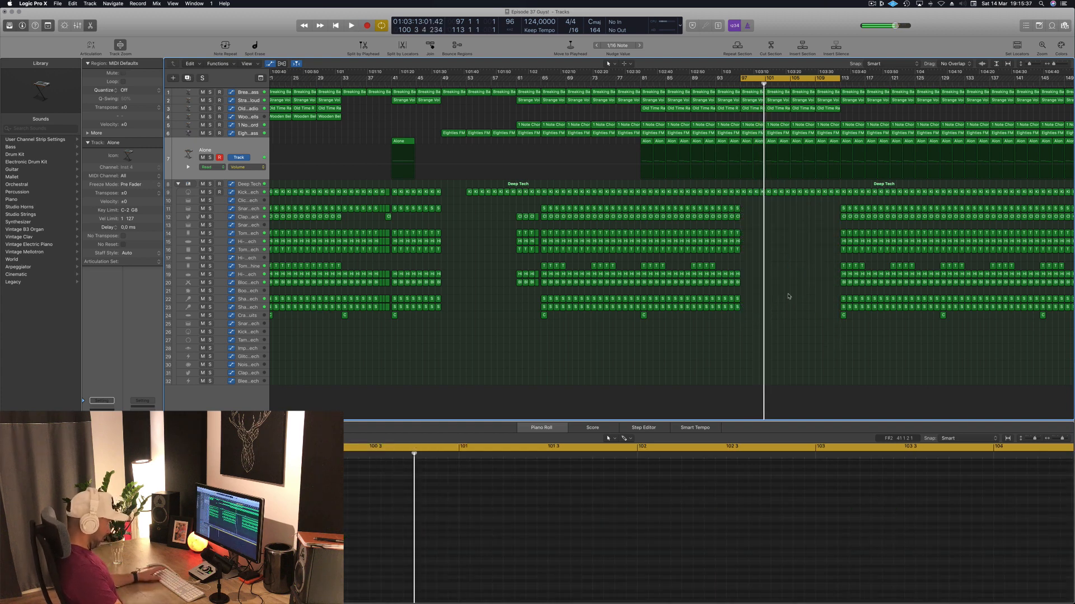
Ramp the Kick 1 low cut automation up to near maximum between bars 97 and 101, and delete the kick regions from bar 101 to 113.
key("space")
left_click(245, 192)
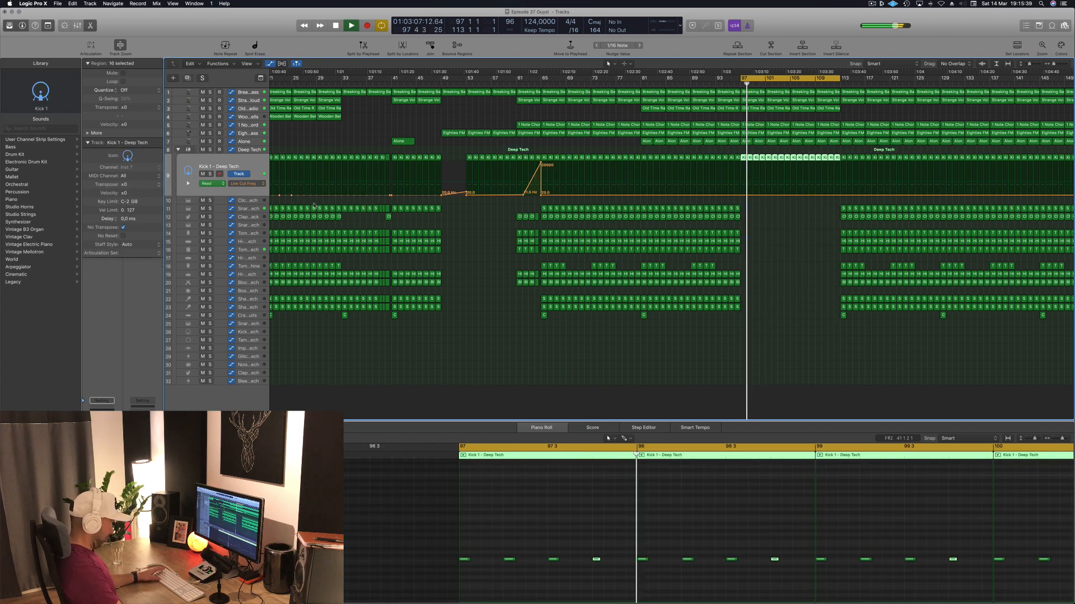
key("Delete")
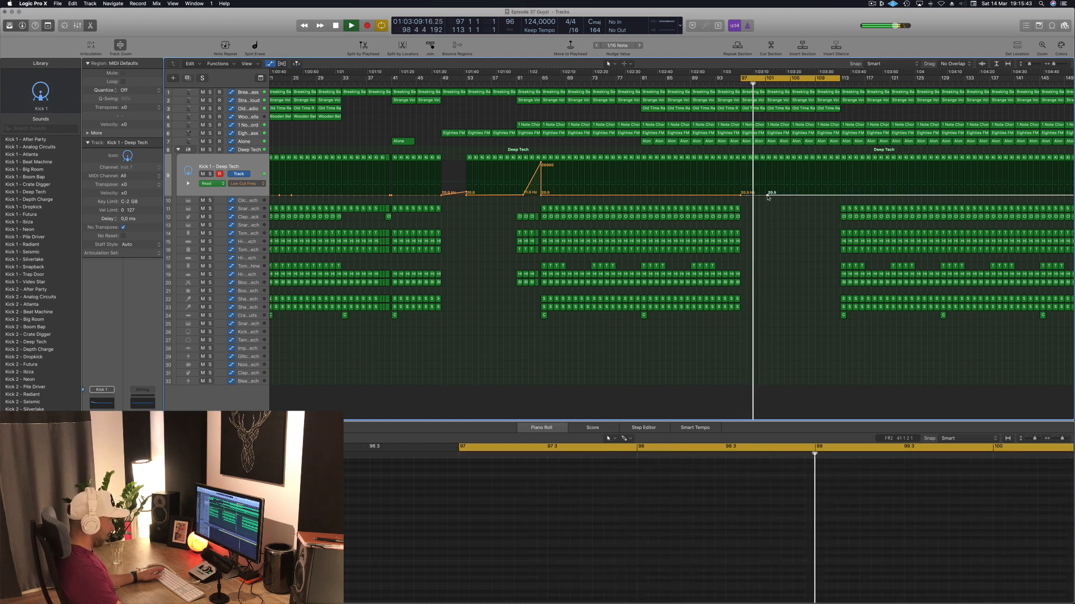
left_click_drag(767, 195, 768, 170)
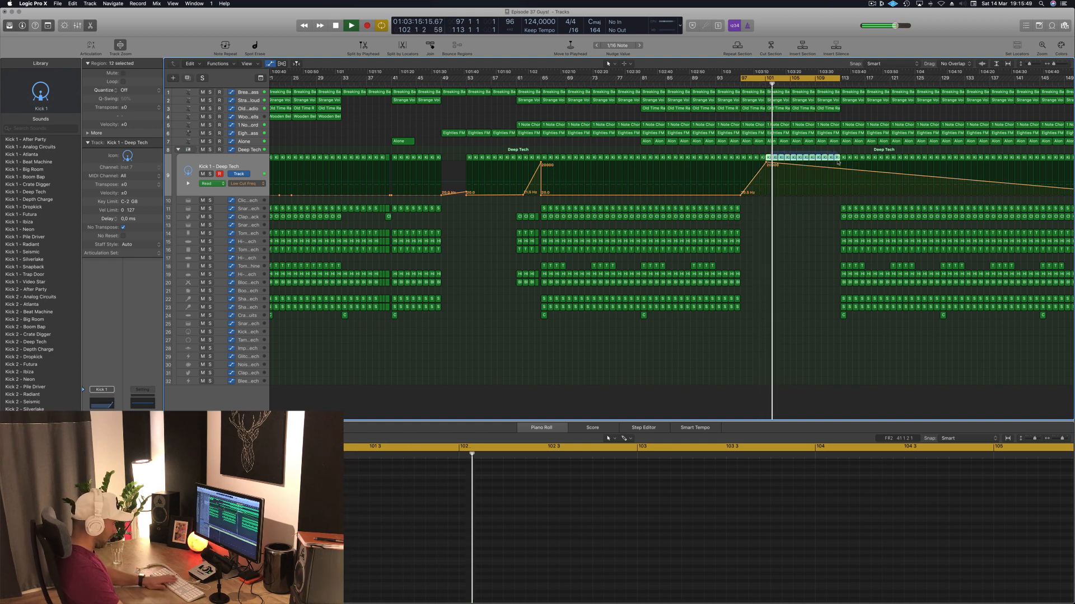
key("Delete")
key("space")
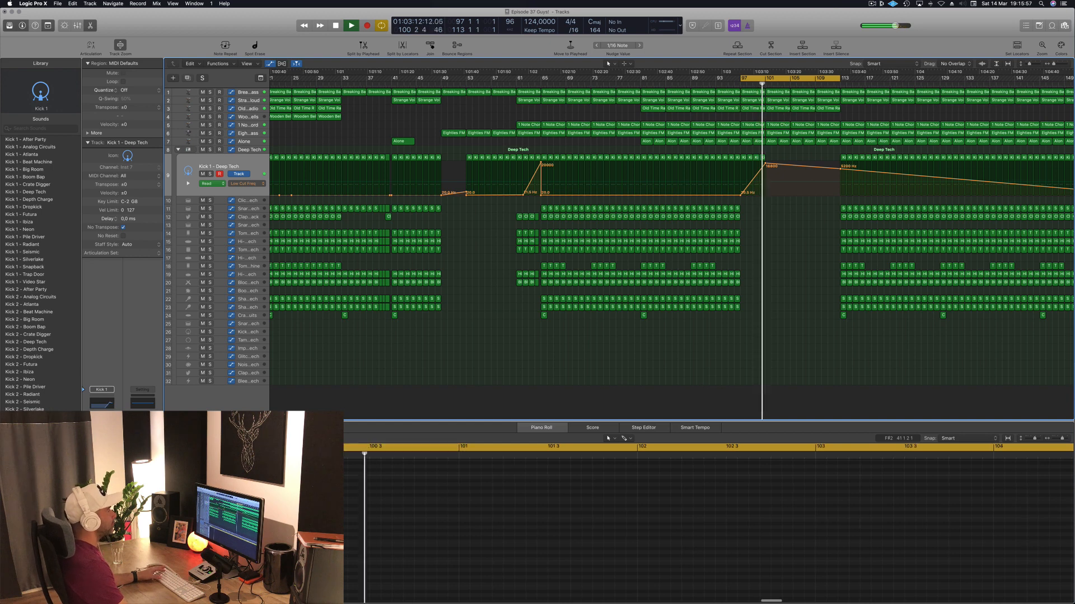
Delete the 1 Note Chord regions at bars 93 and 97 and the Eighties FM Bass region at bar 97.
left_click(735, 83)
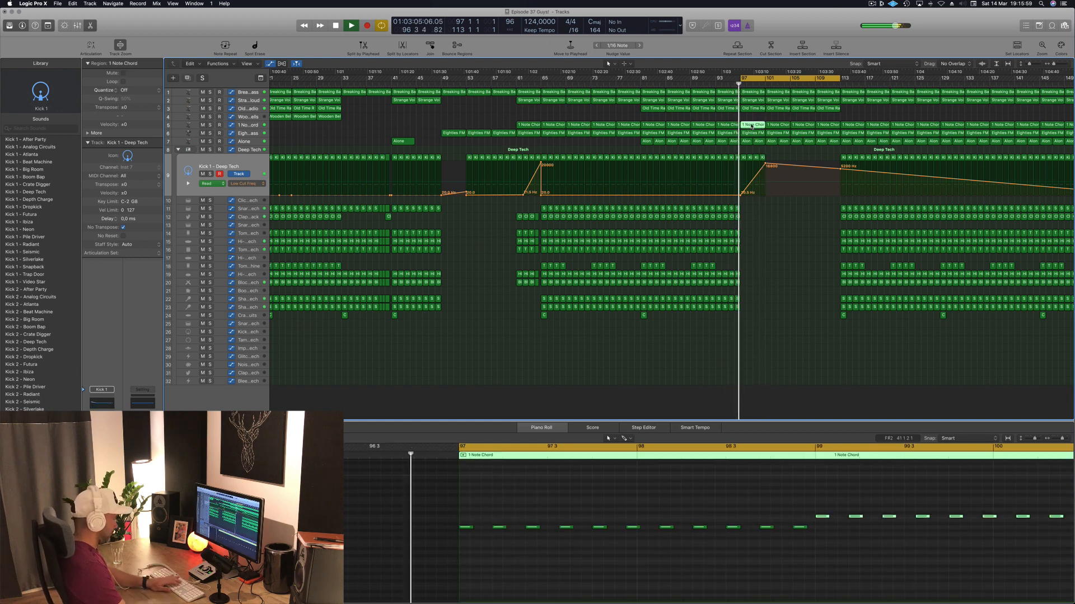
left_click(763, 133)
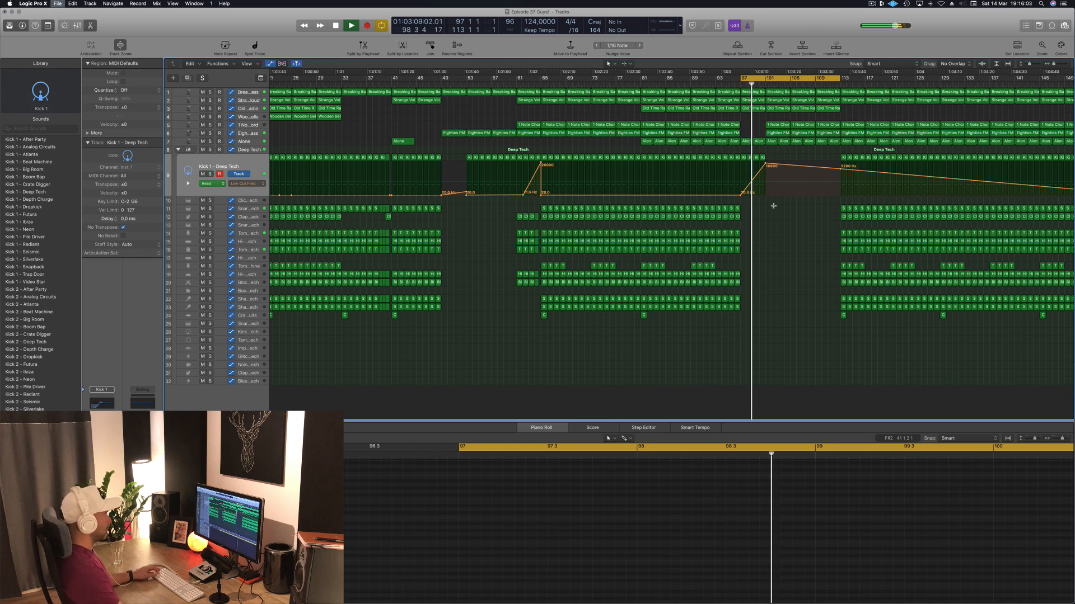
left_click(730, 83)
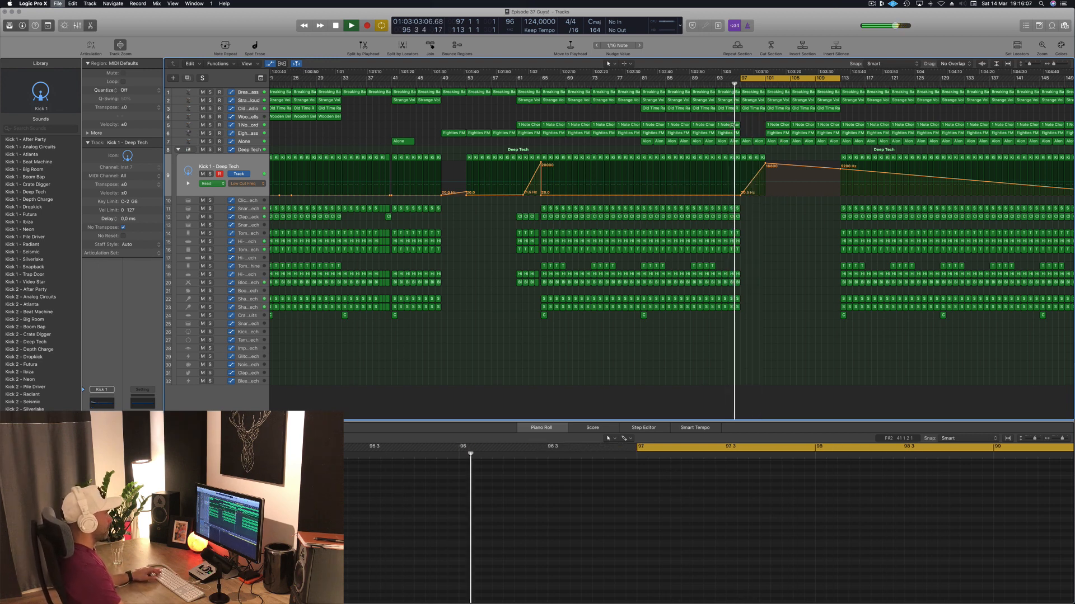
left_click(730, 125)
key("Delete")
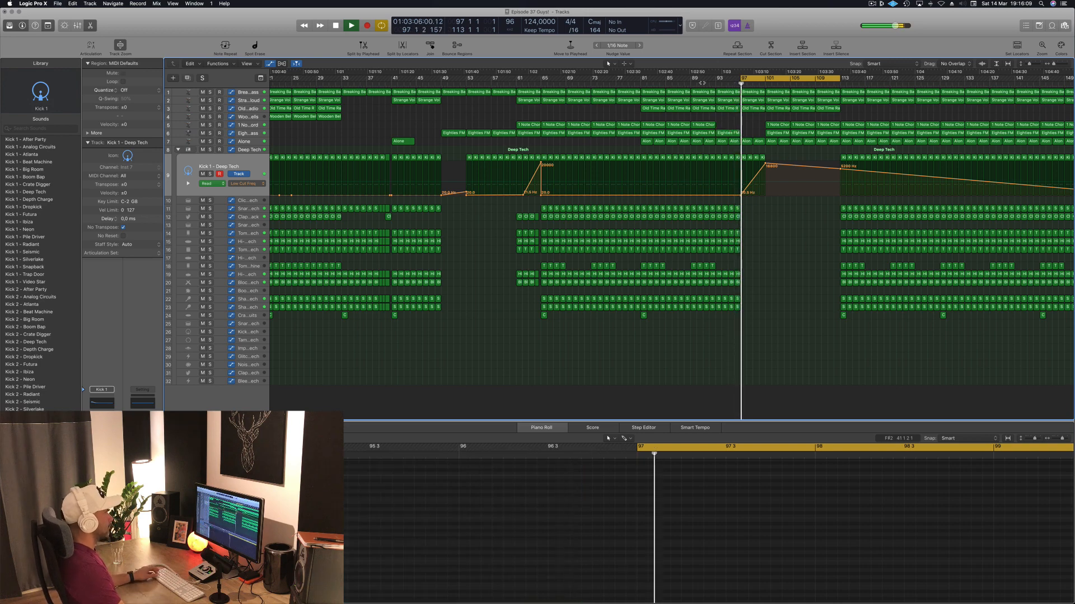
Rewind playback to about bar 91 and save the project.
left_click(703, 84)
scroll(770, 250, "left", 5)
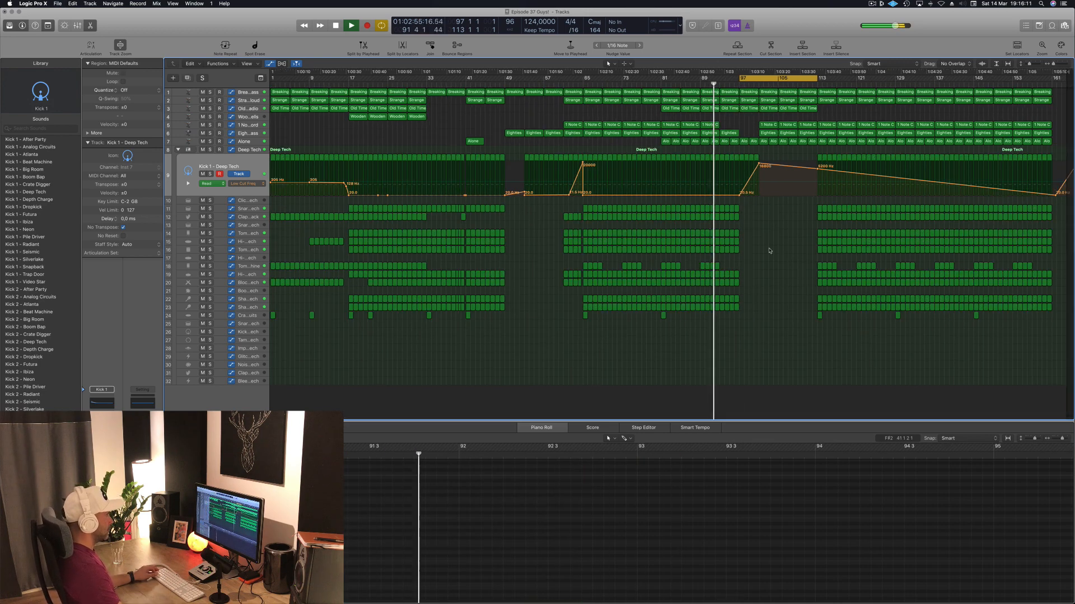
key("super+s")
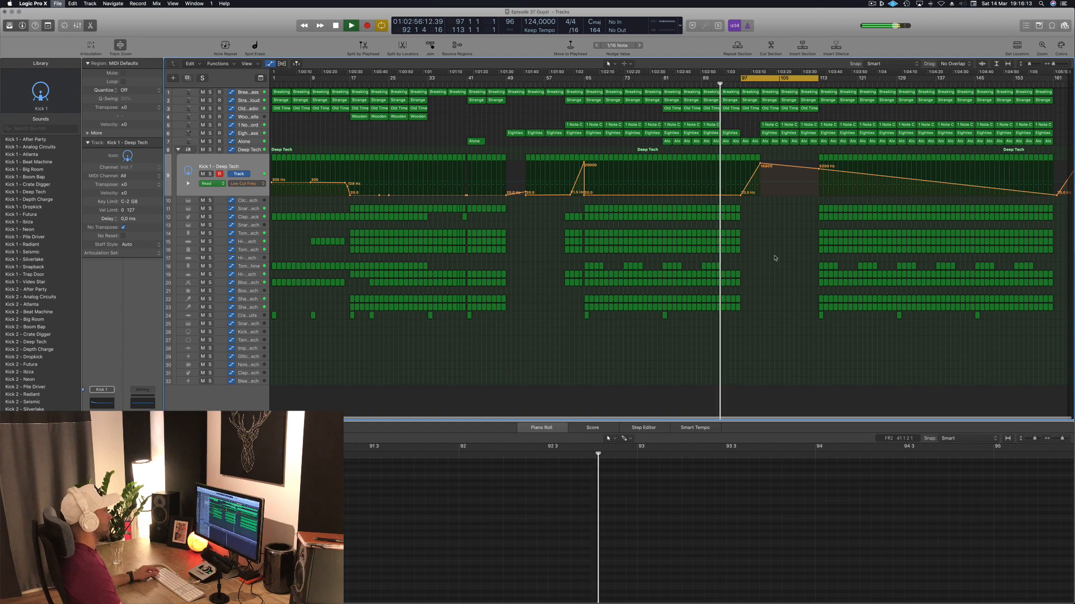
Delete the 1 Note Chord and Eighties FM Bass regions from bars 101 to 113.
key("super+Right")
key("super+Right")
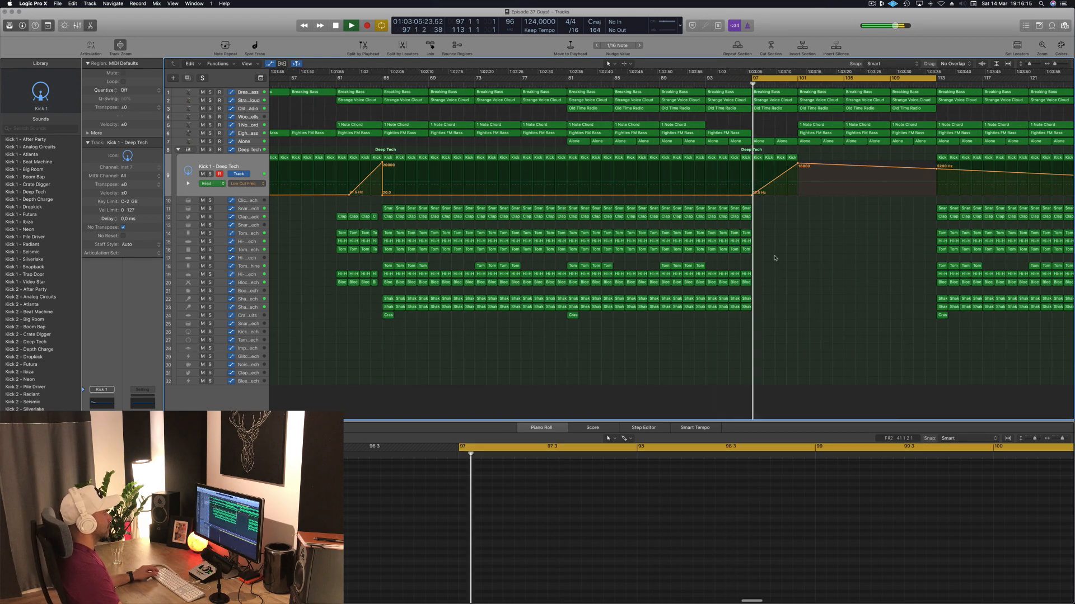
key("super+Left")
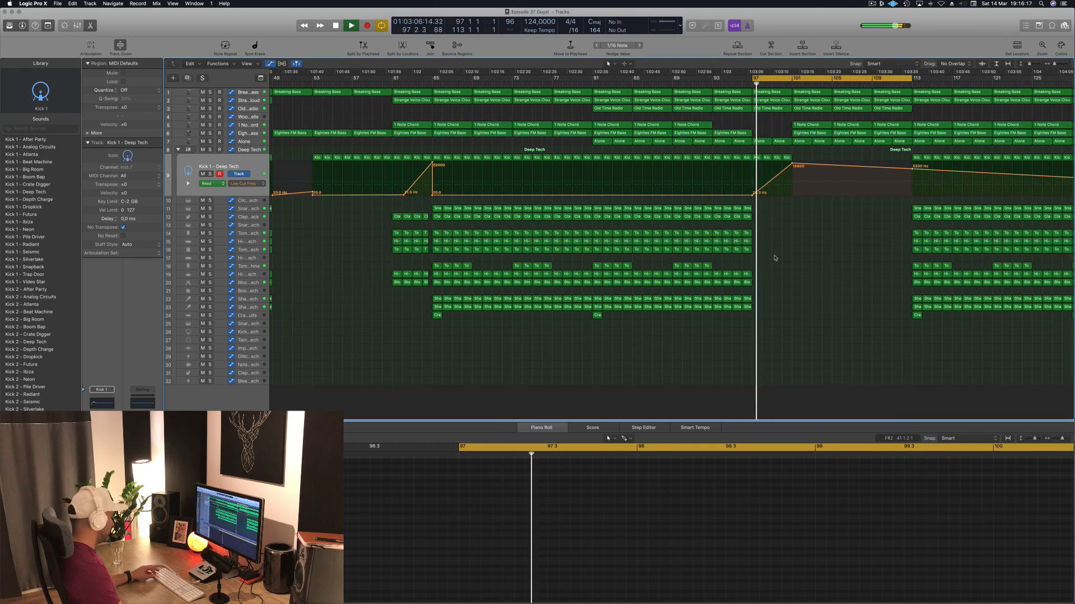
key("super+Left")
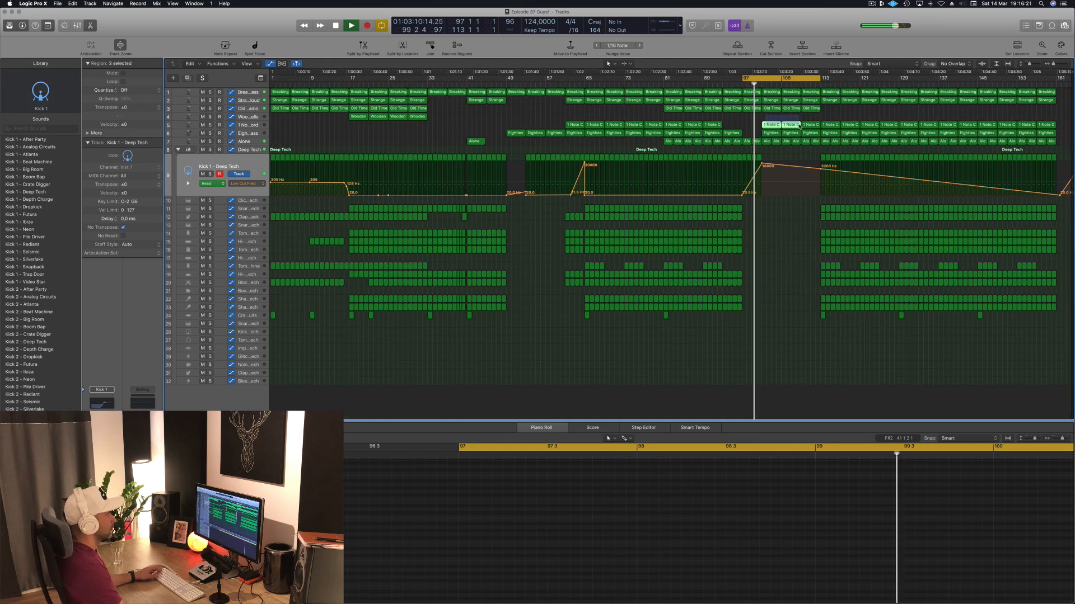
key("BackSpace")
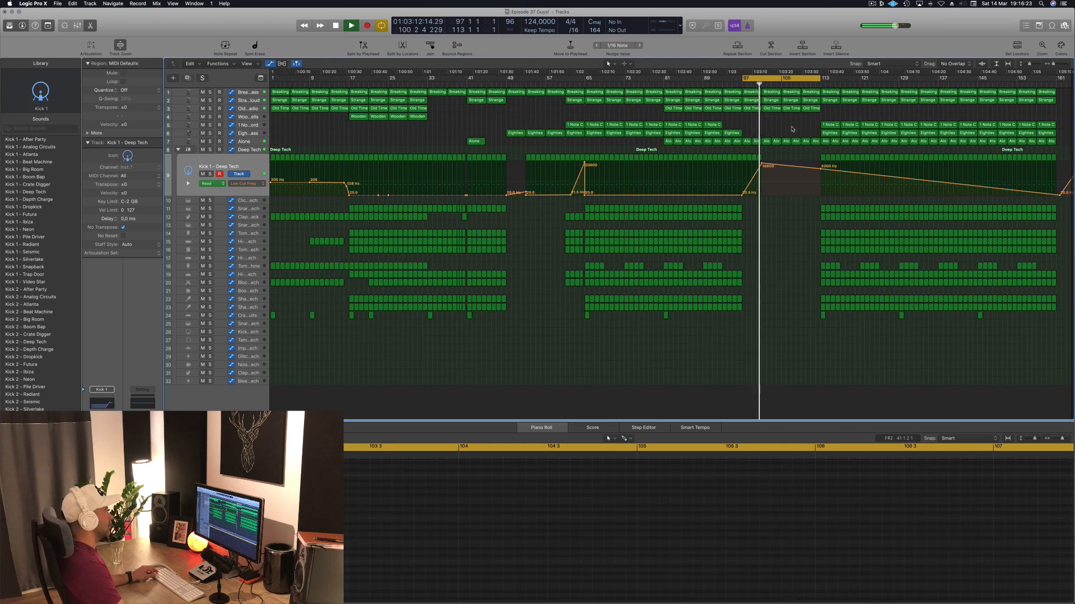
Rewind to about bar 97 and delete the Breaking Bass and Strange Voice Cloud regions from bars 97 to 105.
key("super+Up")
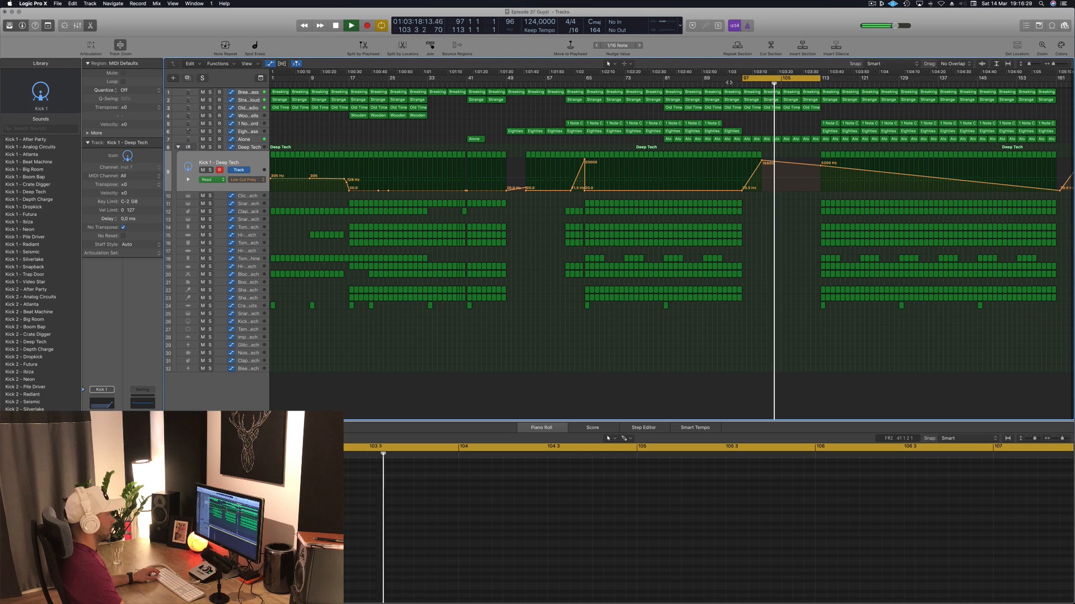
left_click(738, 82)
left_click(751, 100)
key("BackSpace")
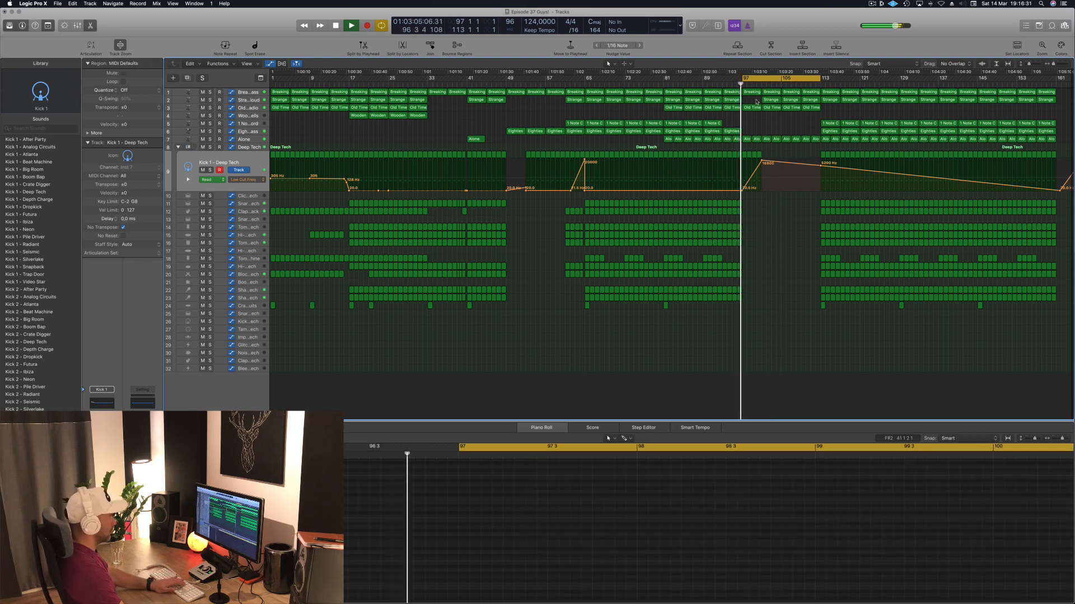
left_click(771, 100)
key("BackSpace")
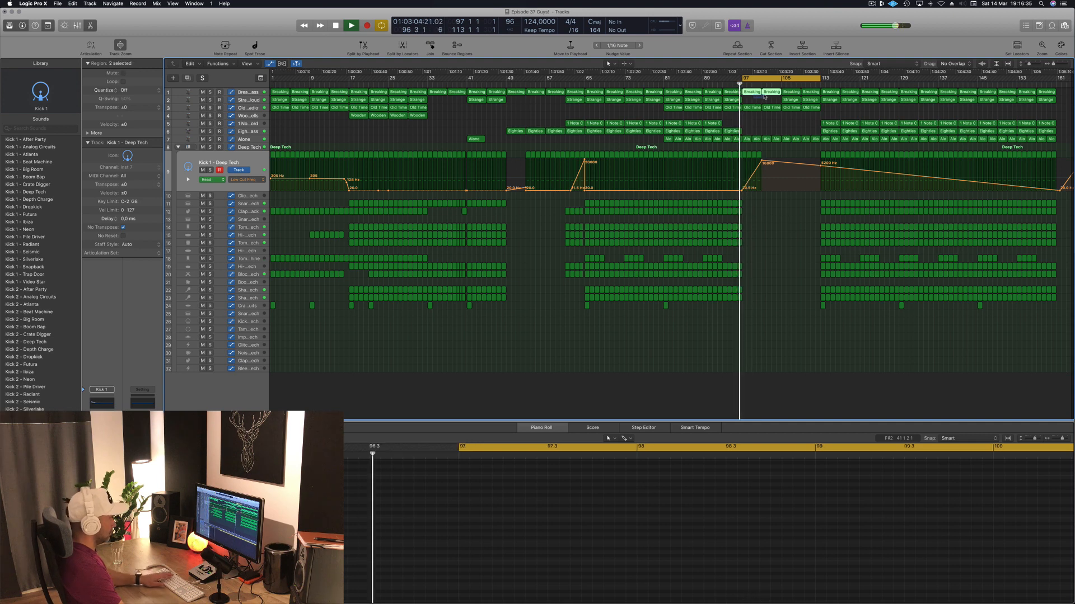
key("BackSpace")
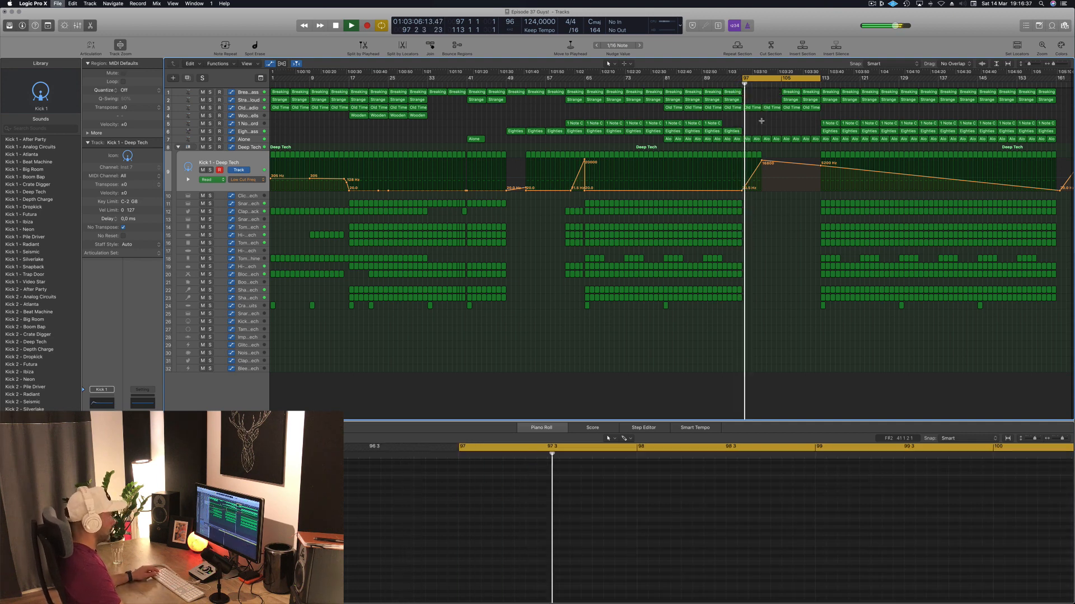
Raise the kick's low-cut automation point at bar 101 to 20000 Hz.
scroll(761, 121, "down", 1)
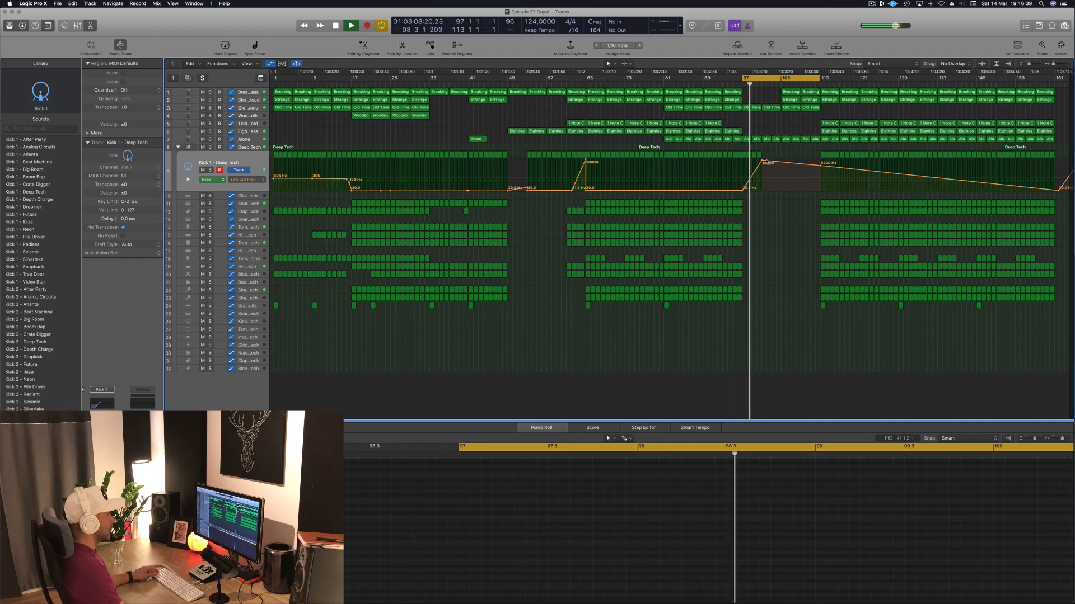
mouse_move(765, 160)
left_mouse_down()
mouse_move(762, 218)
mouse_move(762, 158)
left_mouse_up()
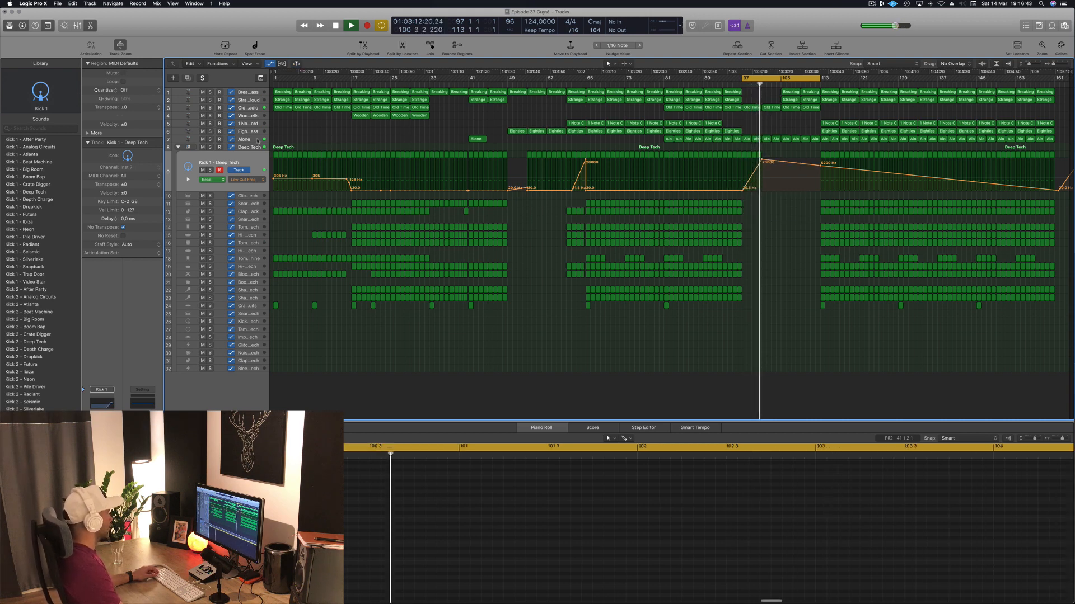
Adjust the BP Cutoff of the Alone track's Alchemy pad while bars 97 to 113 loop.
left_click(258, 141)
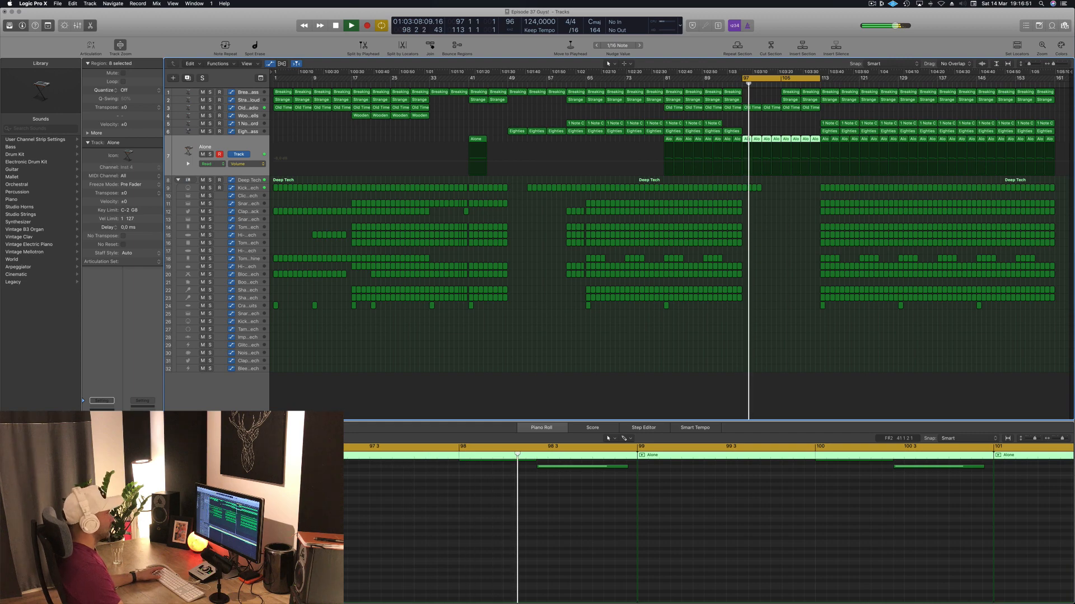
key("v")
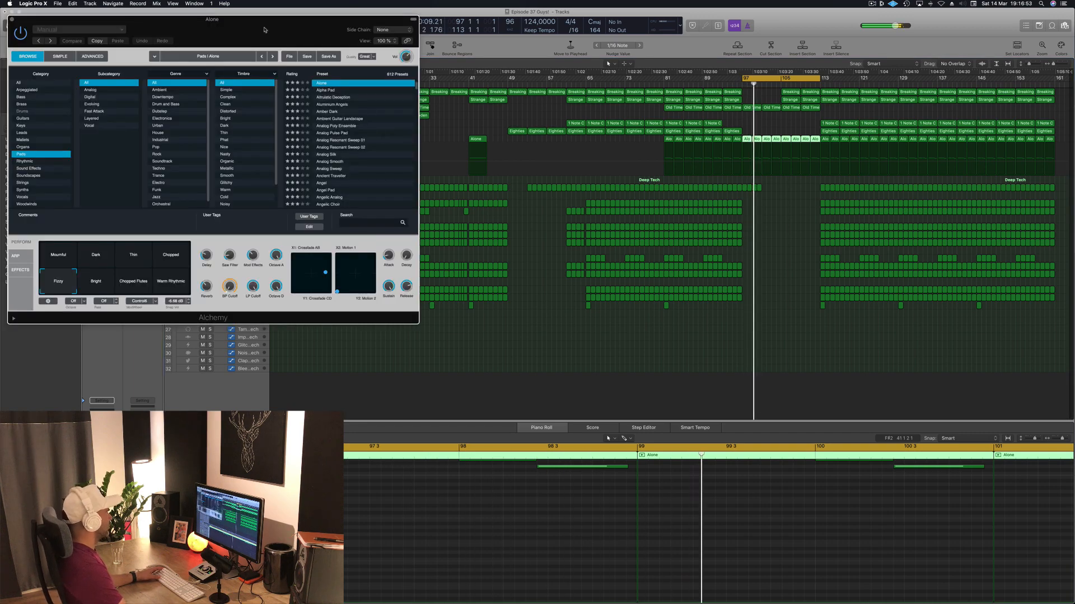
left_click_drag(265, 29, 662, 202)
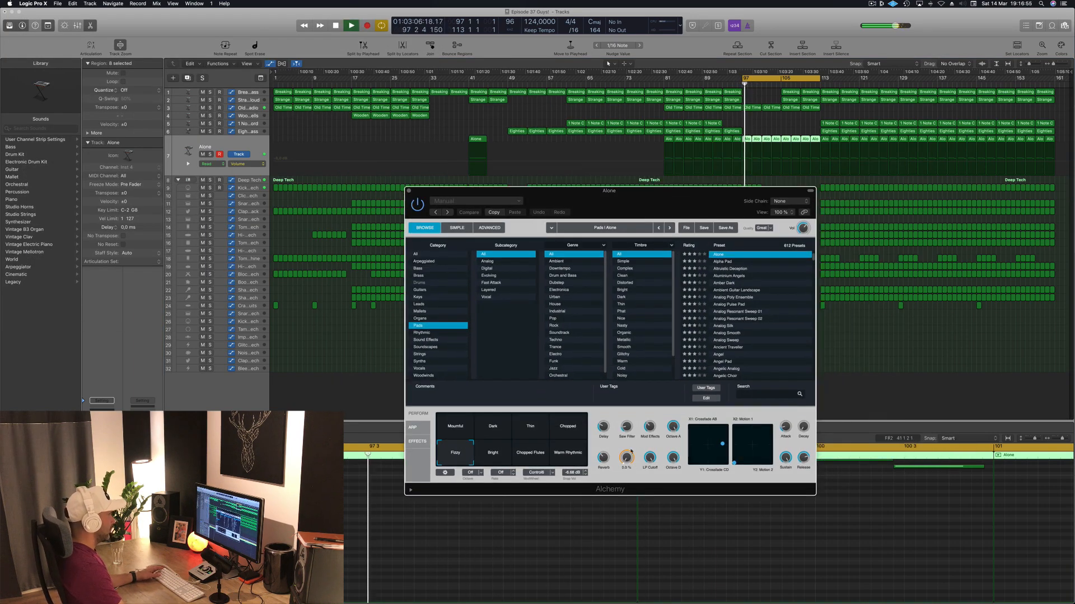
left_click_drag(626, 426, 628, 412)
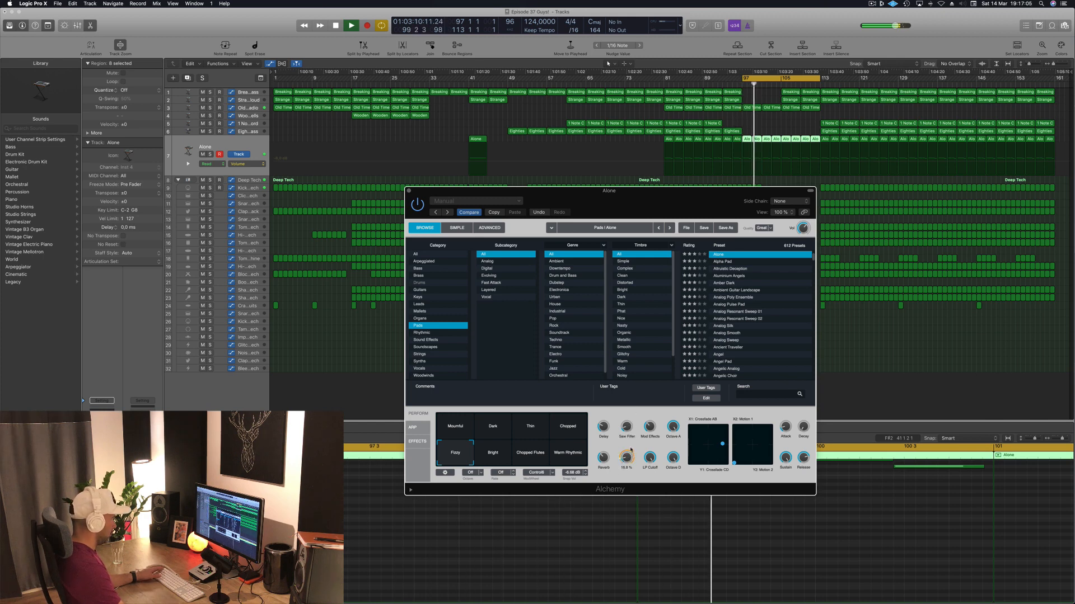
left_click_drag(606, 427, 608, 407)
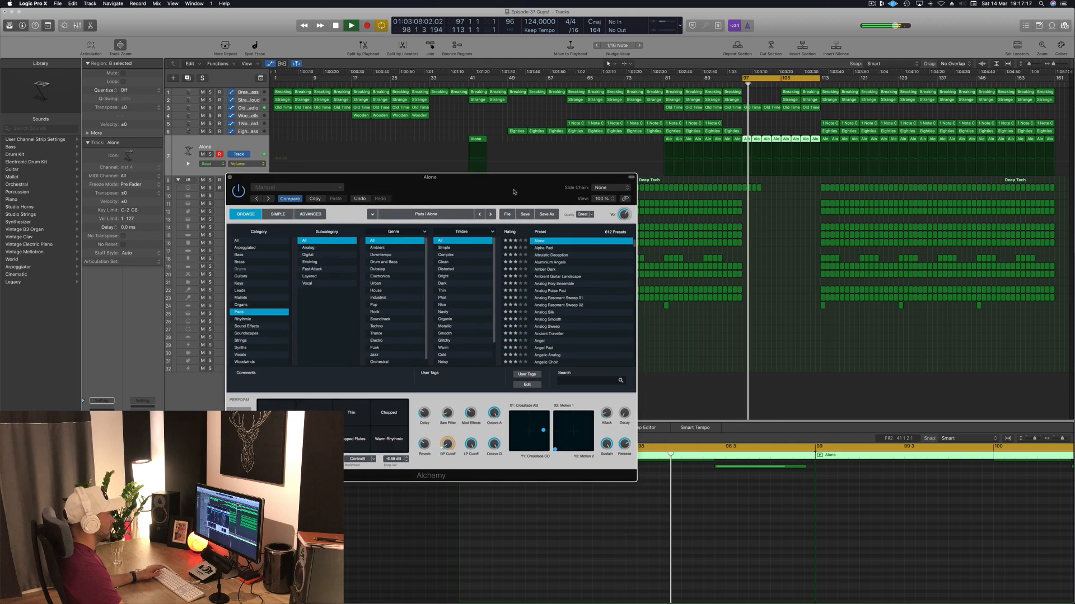
left_click(410, 192)
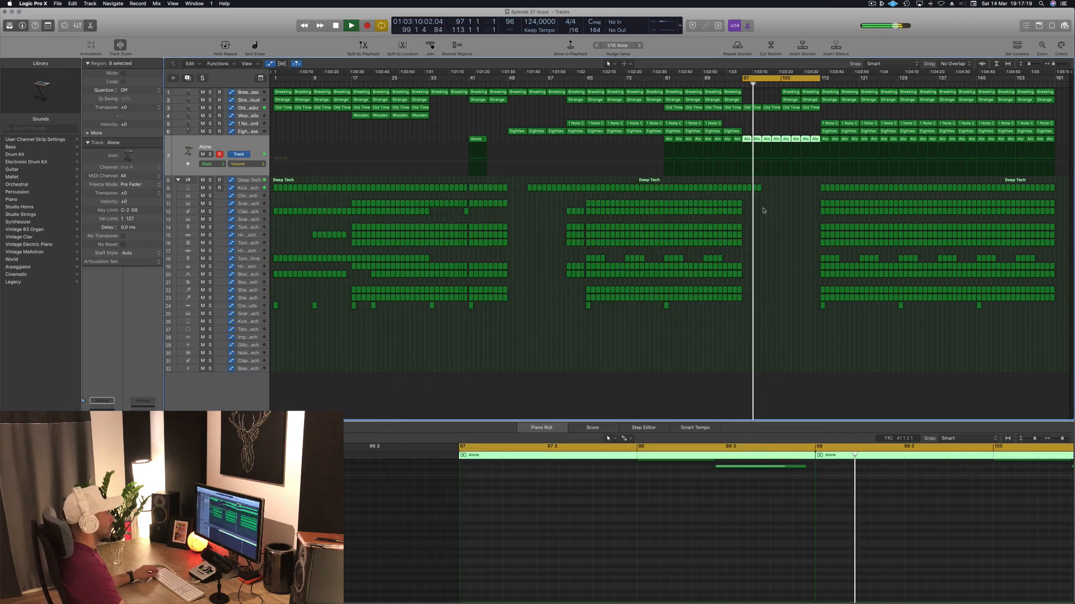
Fill the kick through bar 113 with copied regions and hold its low cut at 20000 Hz, dipping to about 5800 Hz at bar 105.
mouse_move(779, 188)
left_mouse_down()
mouse_move(744, 191)
mouse_move(785, 192)
left_mouse_up()
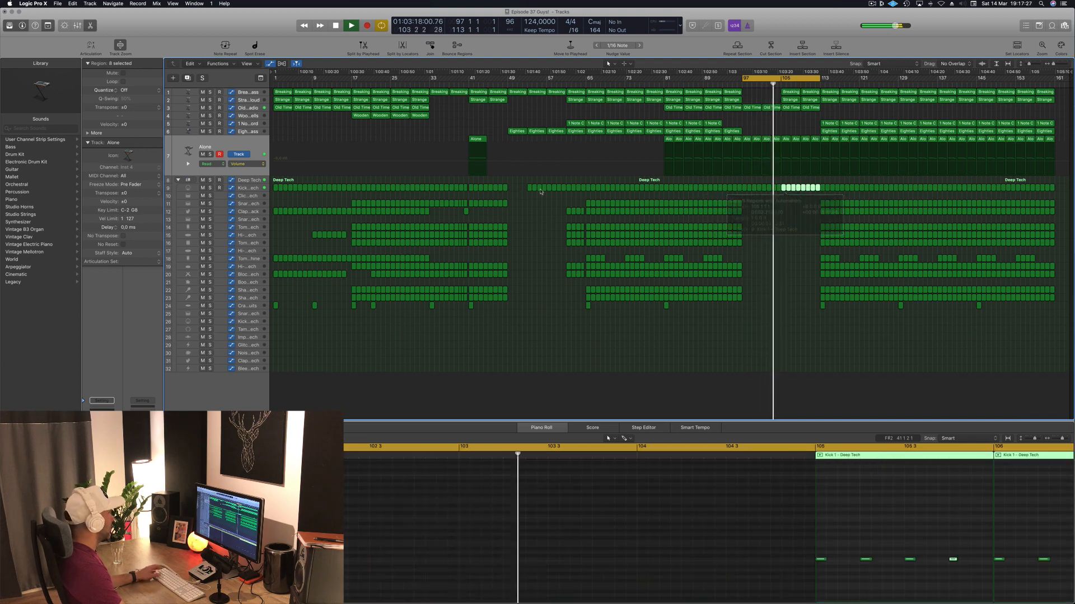
left_click(238, 189)
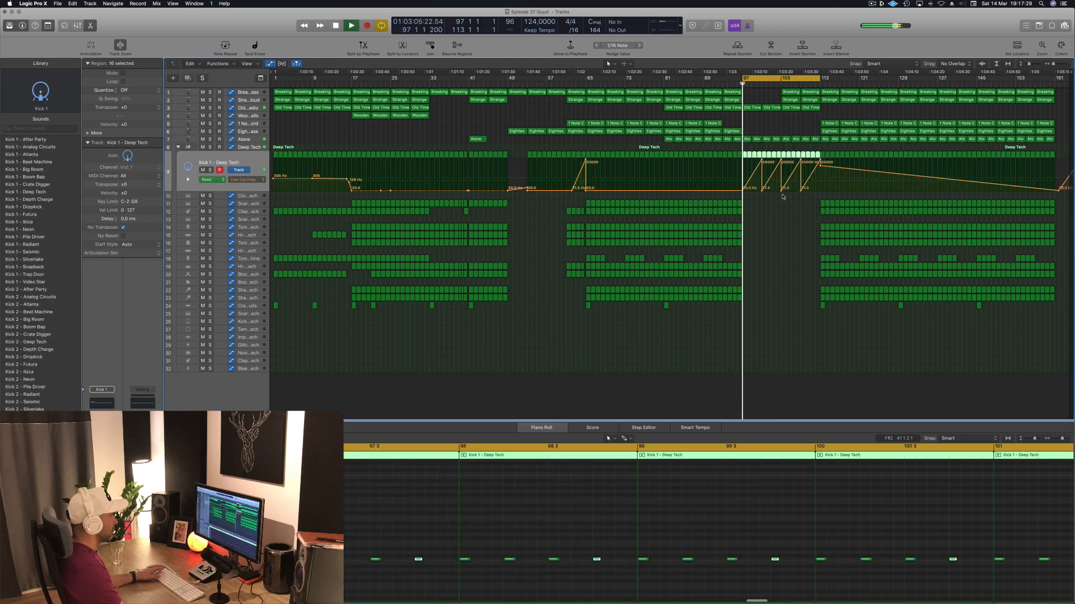
left_click(762, 194)
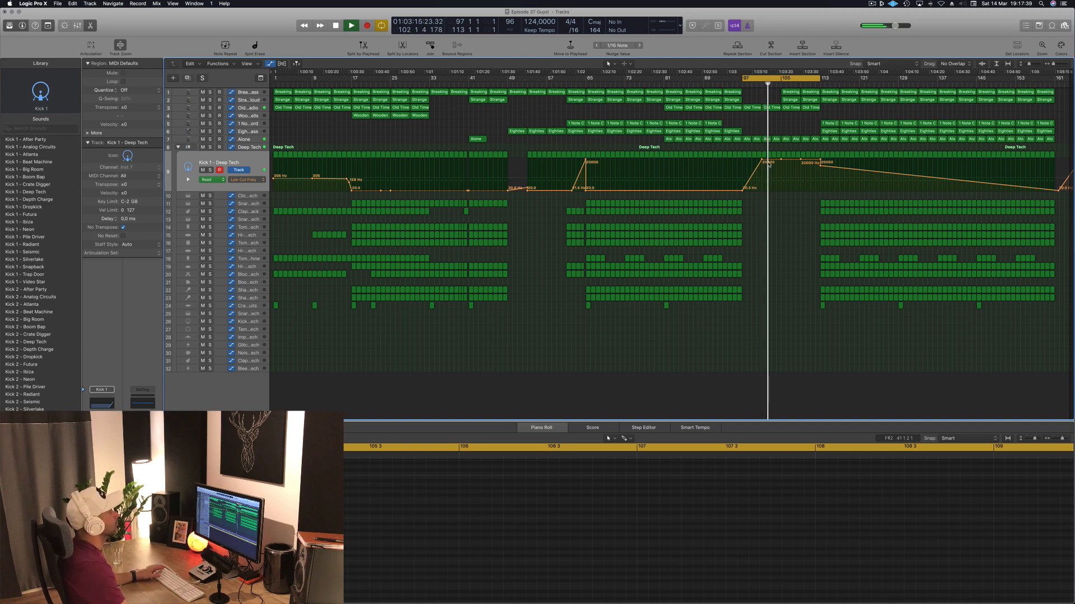
left_click(781, 162)
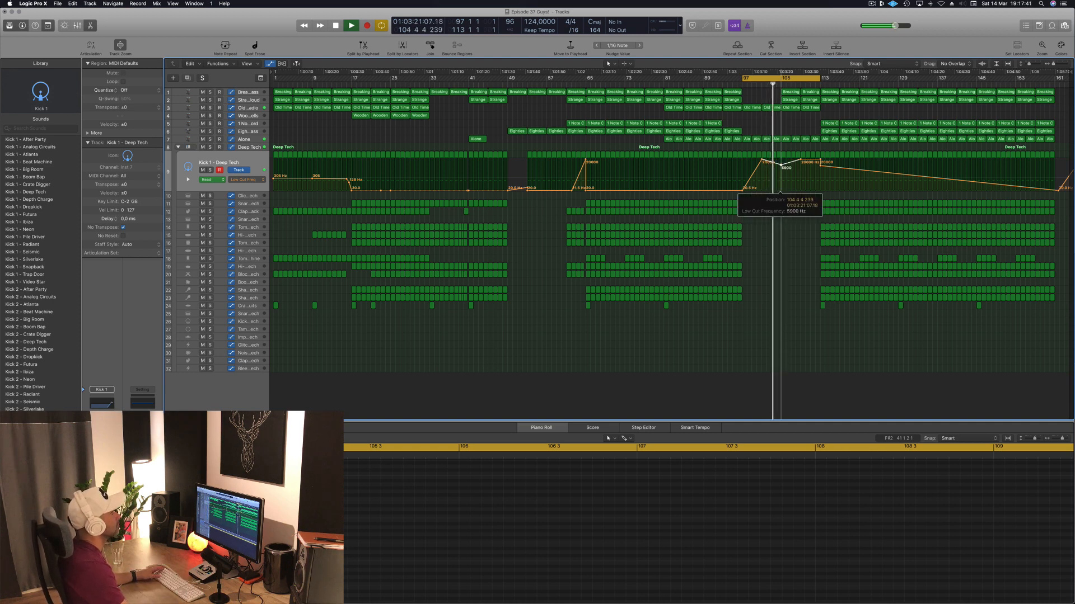
left_click_drag(782, 168, 783, 169)
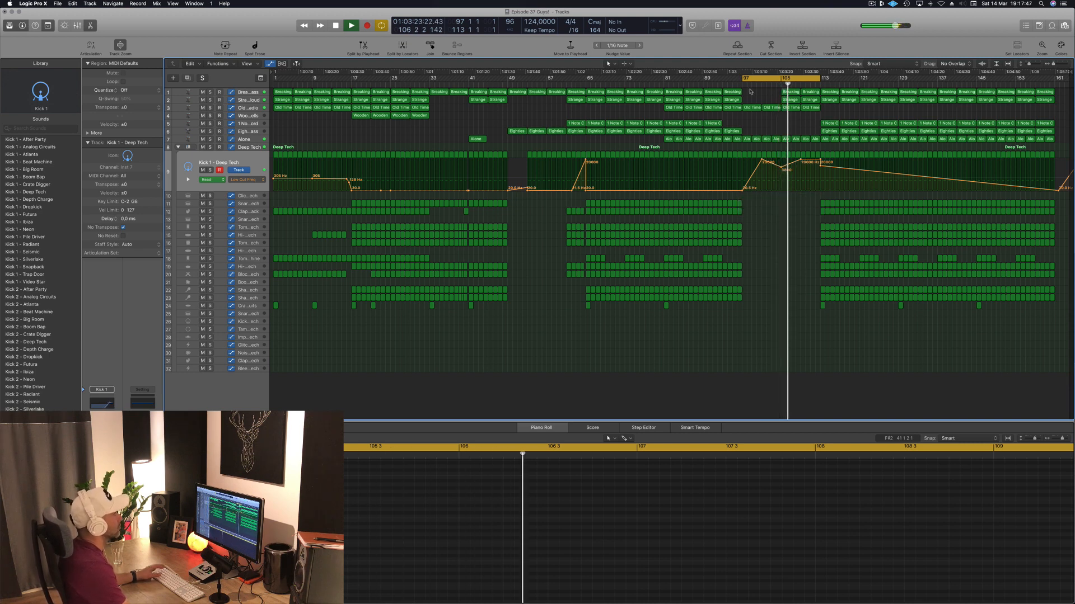
left_click(744, 84)
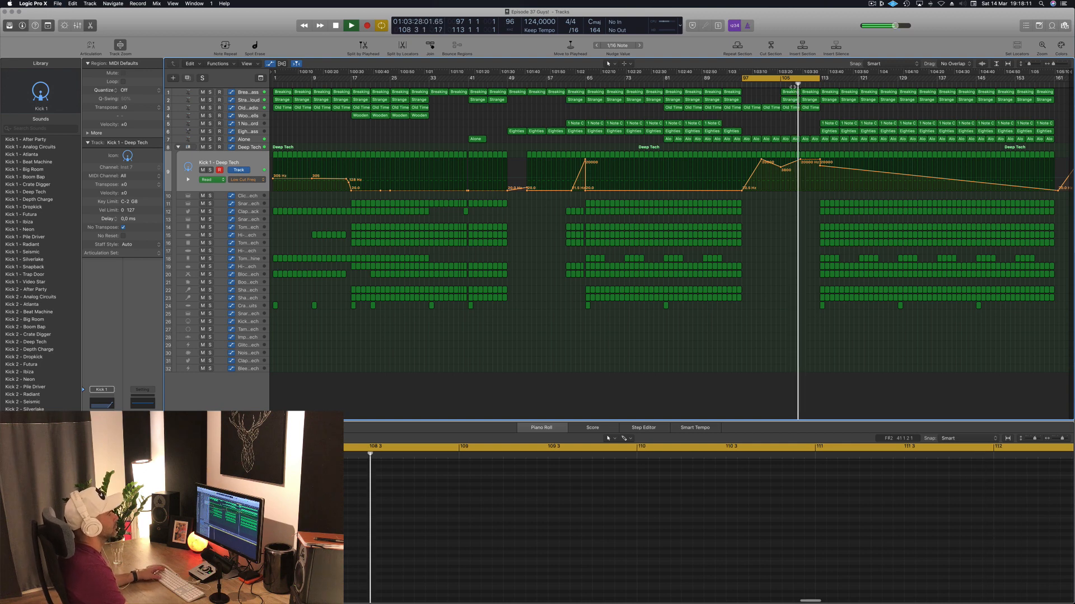
Delete the 1 Note Chord, Eighties FM Bass and both shaker tracks' regions over about eight bars from bar 113.
left_click_drag(818, 123, 848, 132)
key("Delete")
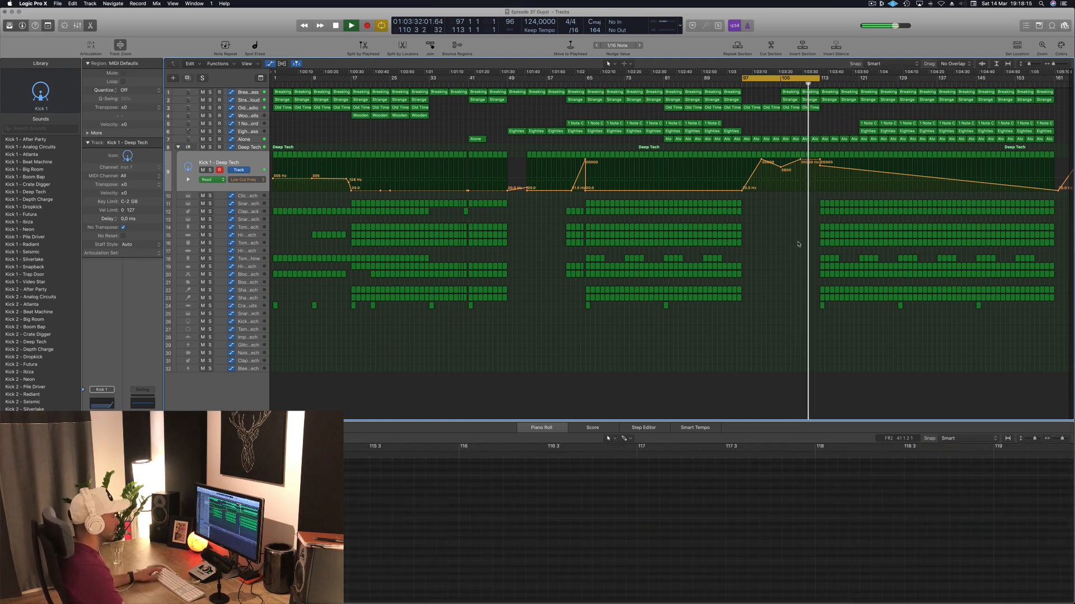
left_click_drag(799, 286, 858, 299)
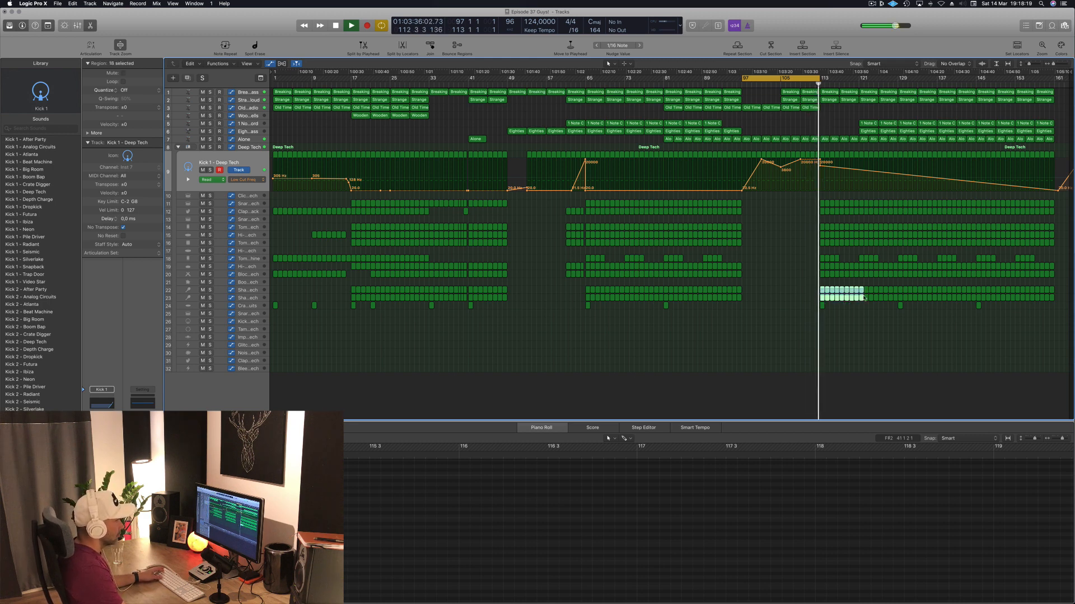
key("Delete")
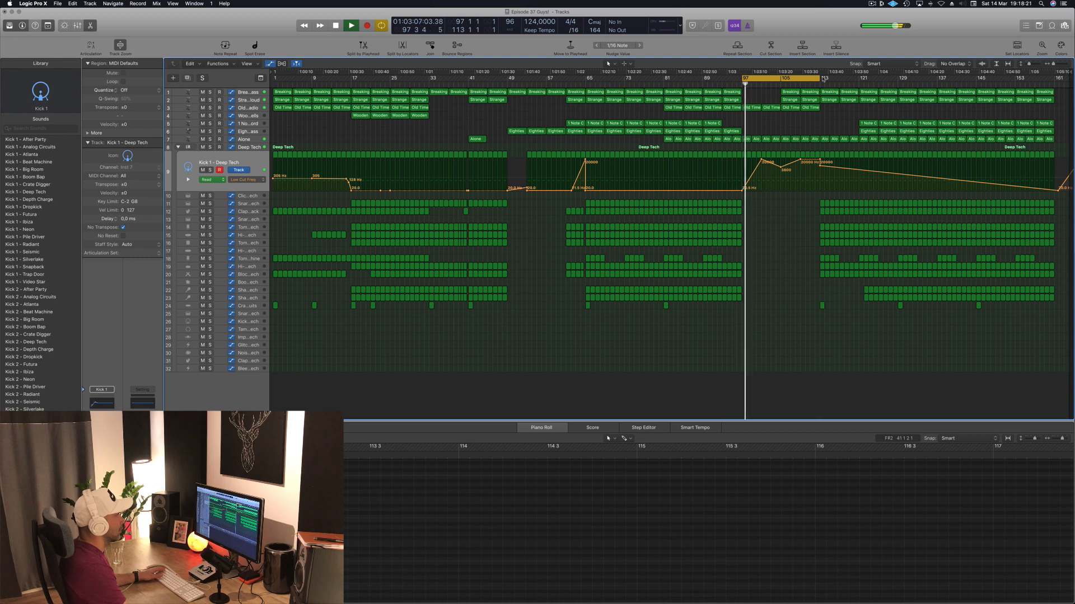
Extend the cycle range to bar 121 and delete the clap regions from bars 113 to 121.
left_click_drag(819, 83, 858, 84)
left_click(797, 231, "ctrl+alt")
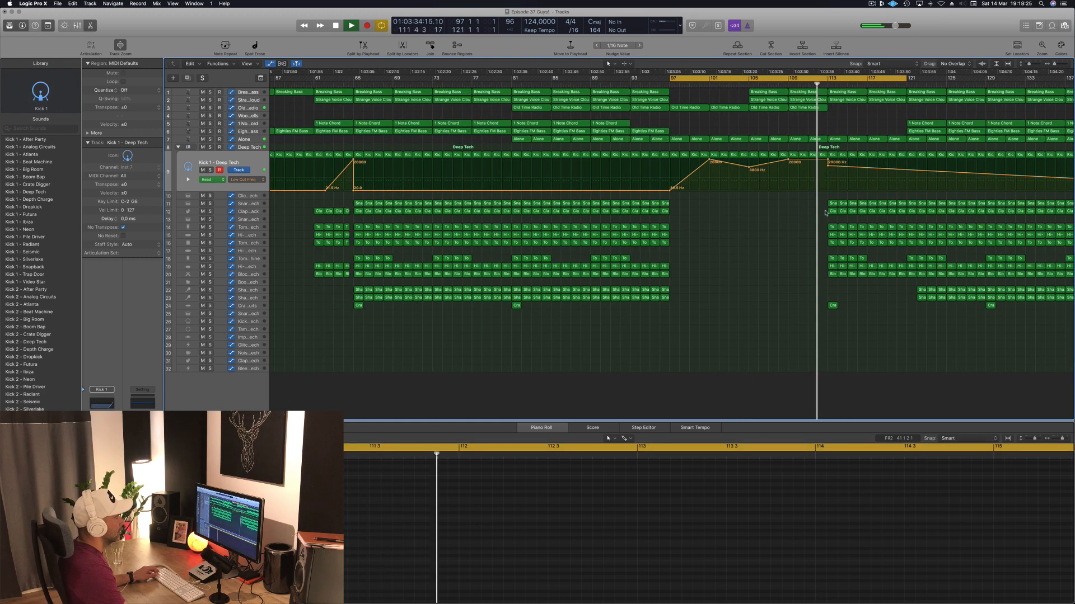
left_click_drag(825, 208, 902, 217)
key("Delete")
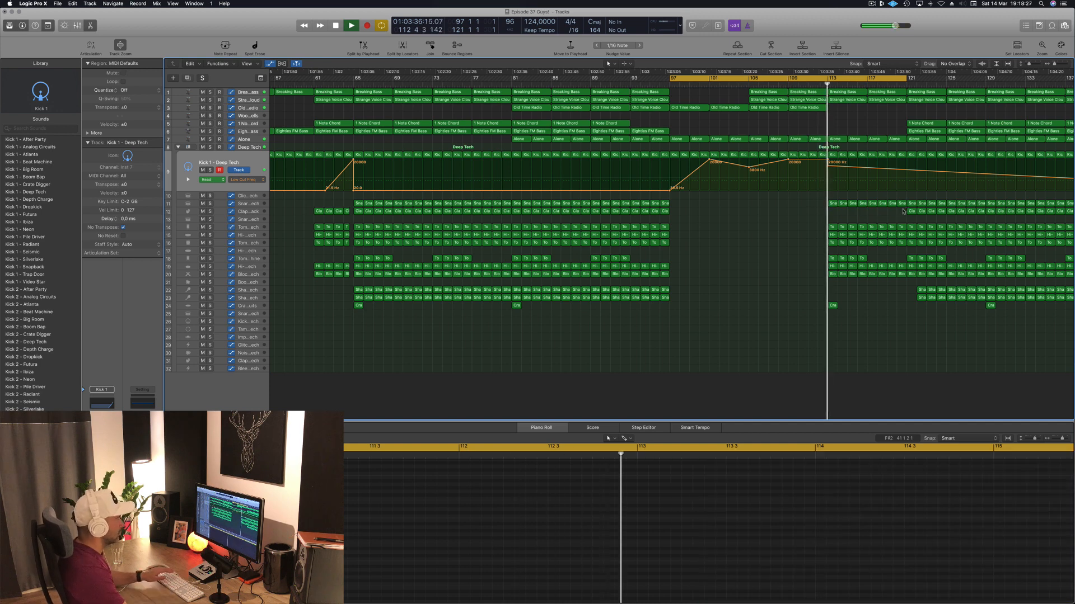
Automate the Block track's low cut to fall from 20000 Hz at bar 113 to 20 Hz at bar 121.
left_click(876, 217, "ctrl+alt")
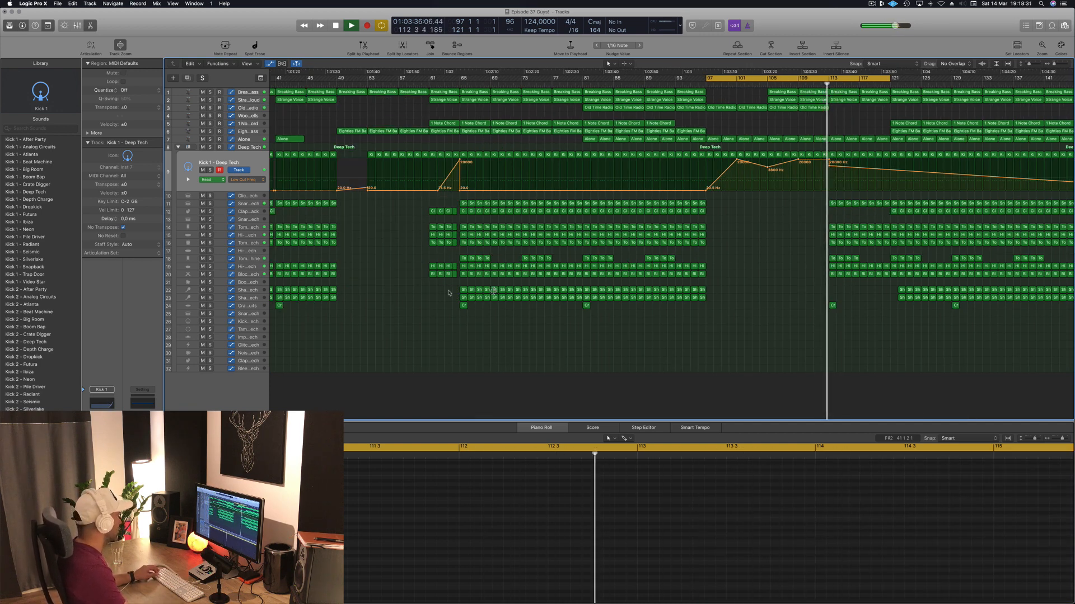
left_click(253, 275)
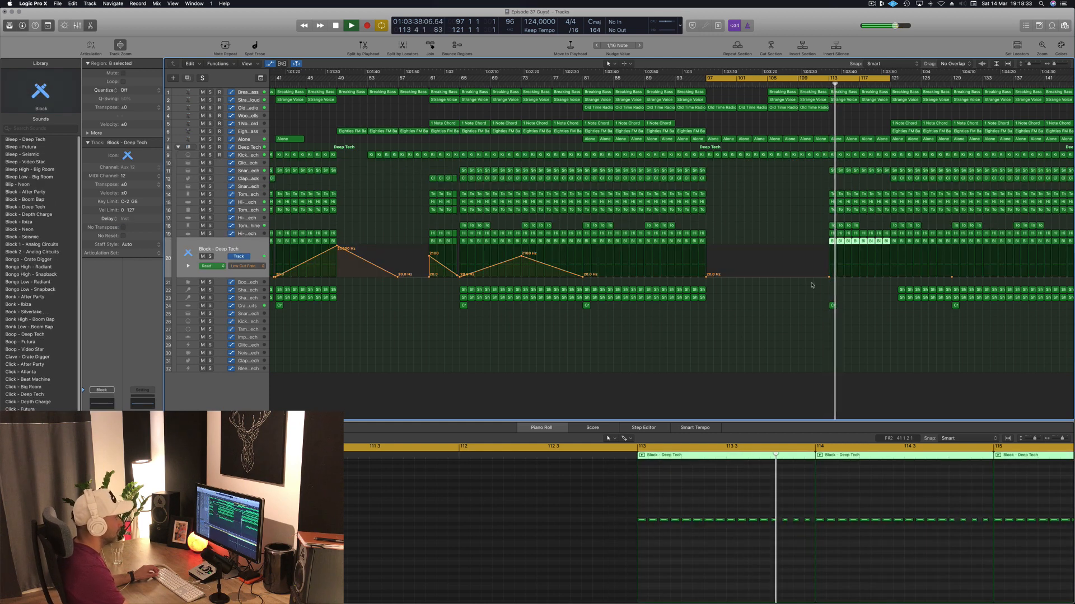
left_click(889, 277)
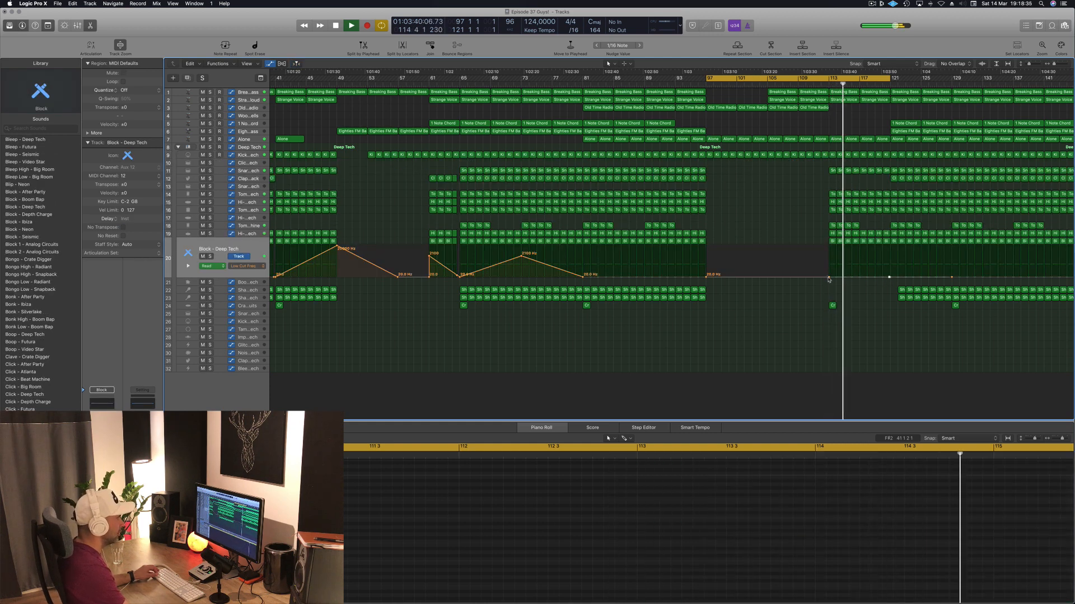
left_click(830, 277)
left_click_drag(829, 277, 829, 245)
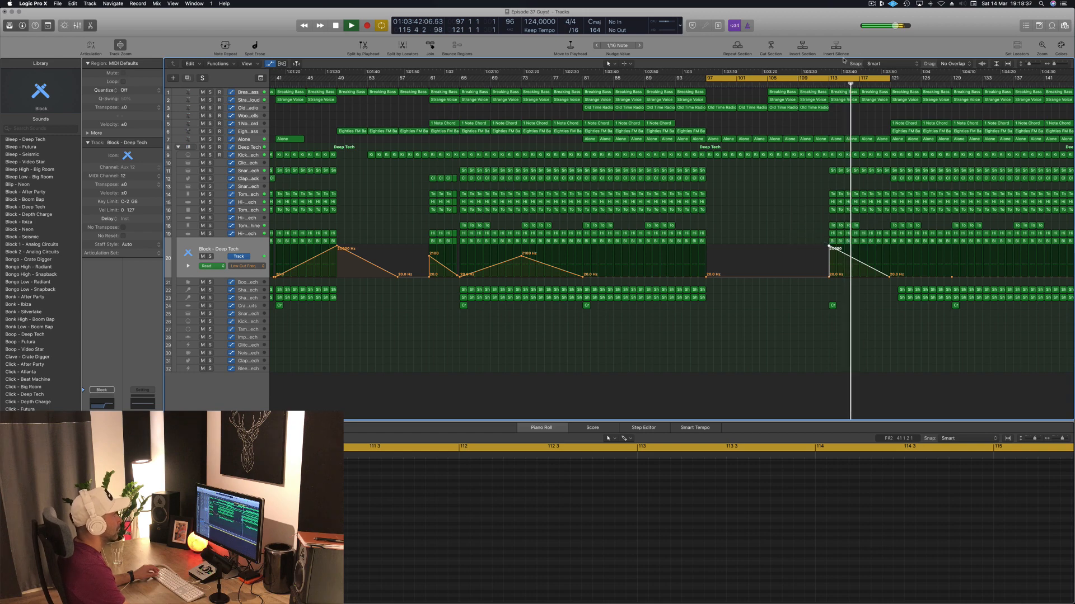
Delete the hi-hat regions on track 15 from bars 113 to 121.
key("super+Left")
key("super+Left")
key("super+Left")
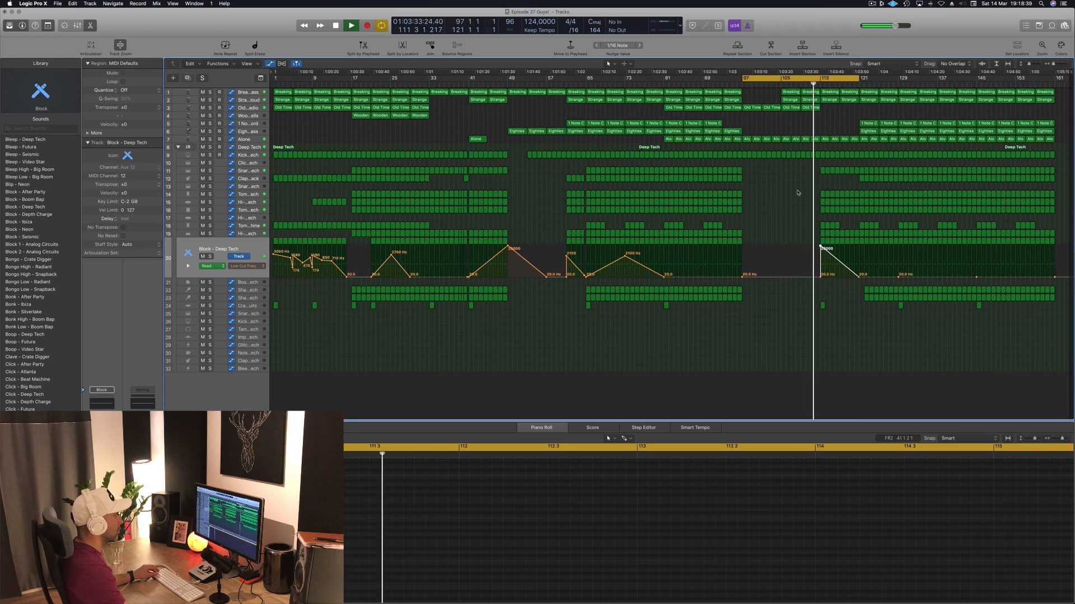
key("super+Right")
key("super+Right")
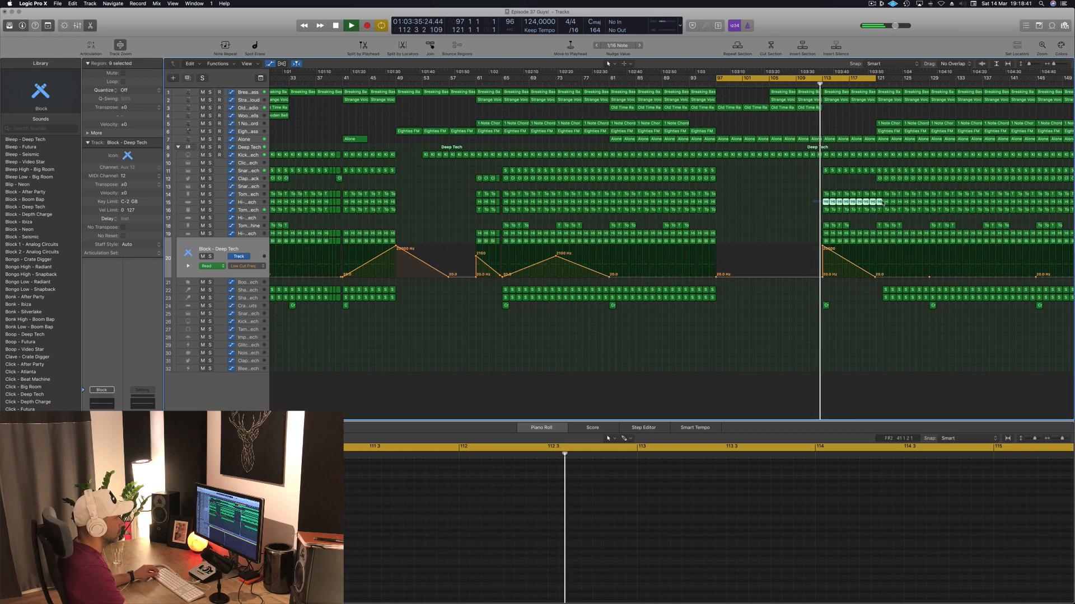
key("Delete")
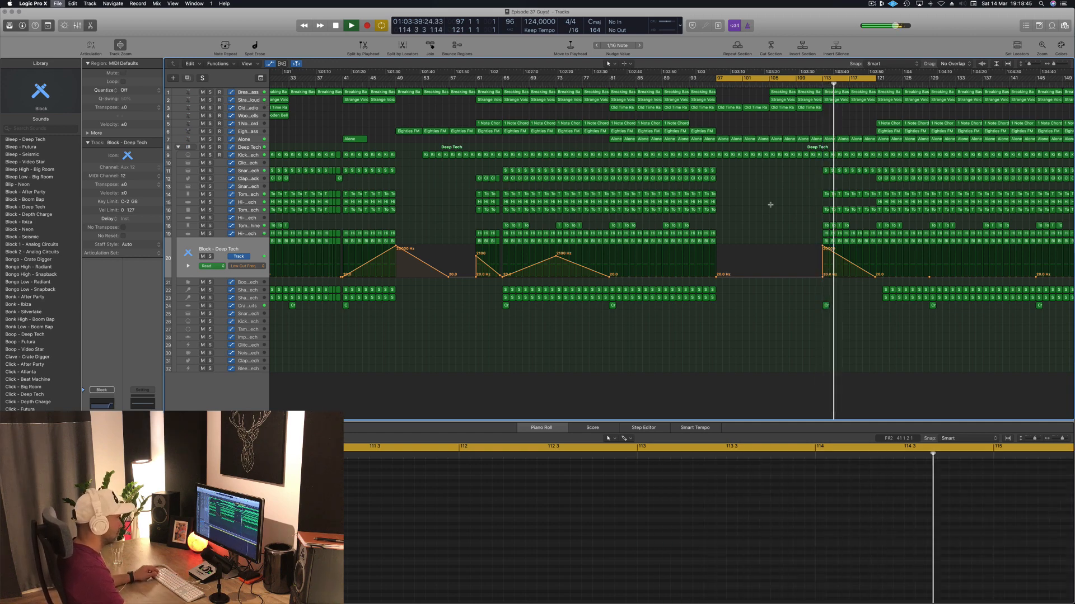
Copy the four tom regions on track 18 from bars 113 to 117 to bars 117 to 121, and restart playback.
key("super+Left")
key("space")
key("super+Right")
key("super+Right")
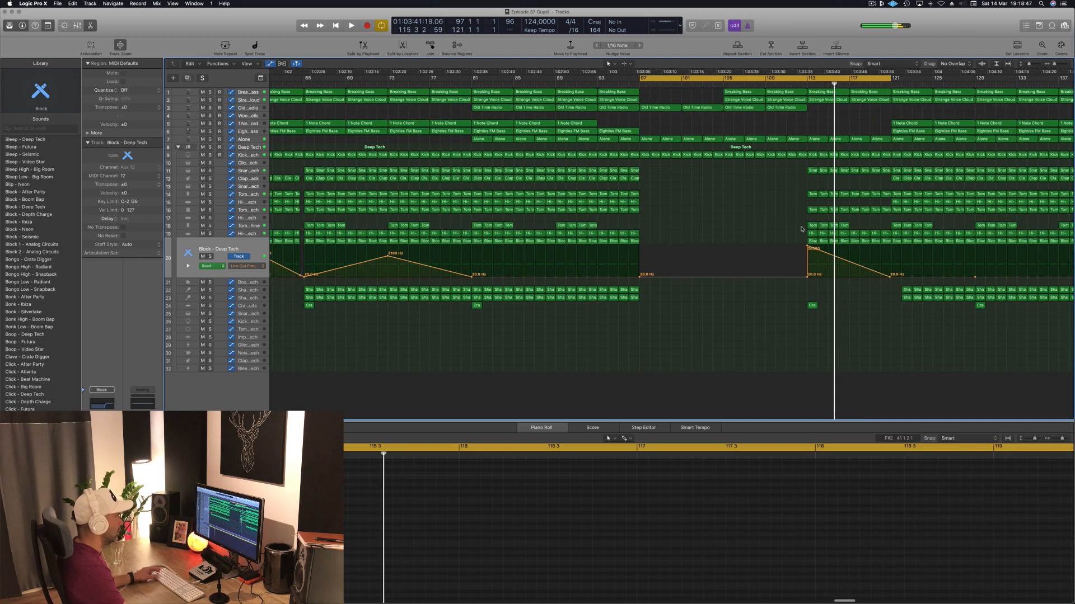
left_click_drag(803, 226, 856, 229)
key("space")
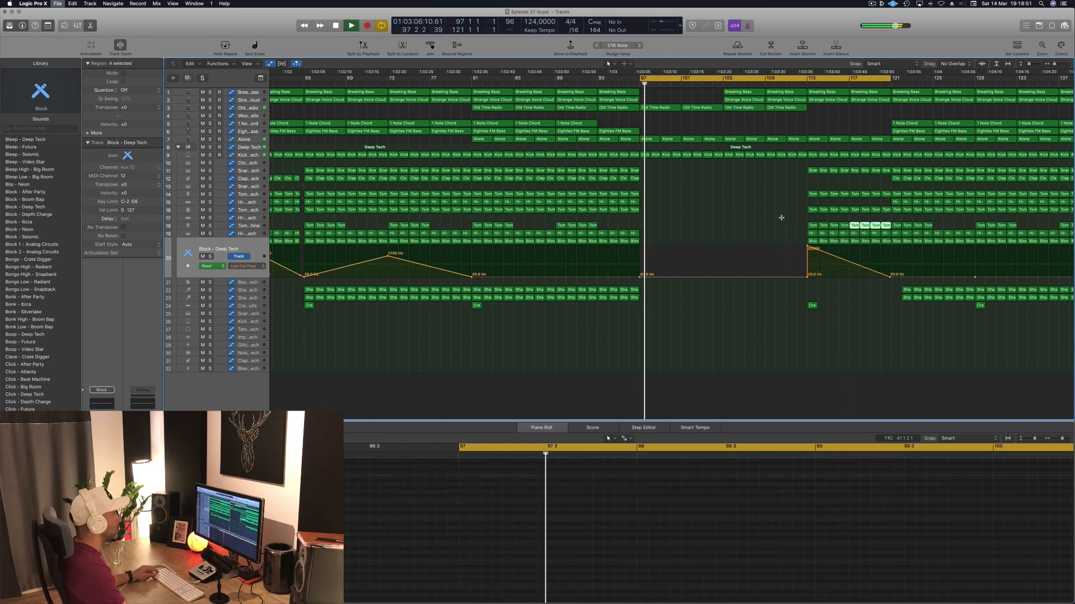
Copy the two Old Time Radio regions at bars 105 to 113 to bars 113 to 121.
key("super+Left")
key("super+Left")
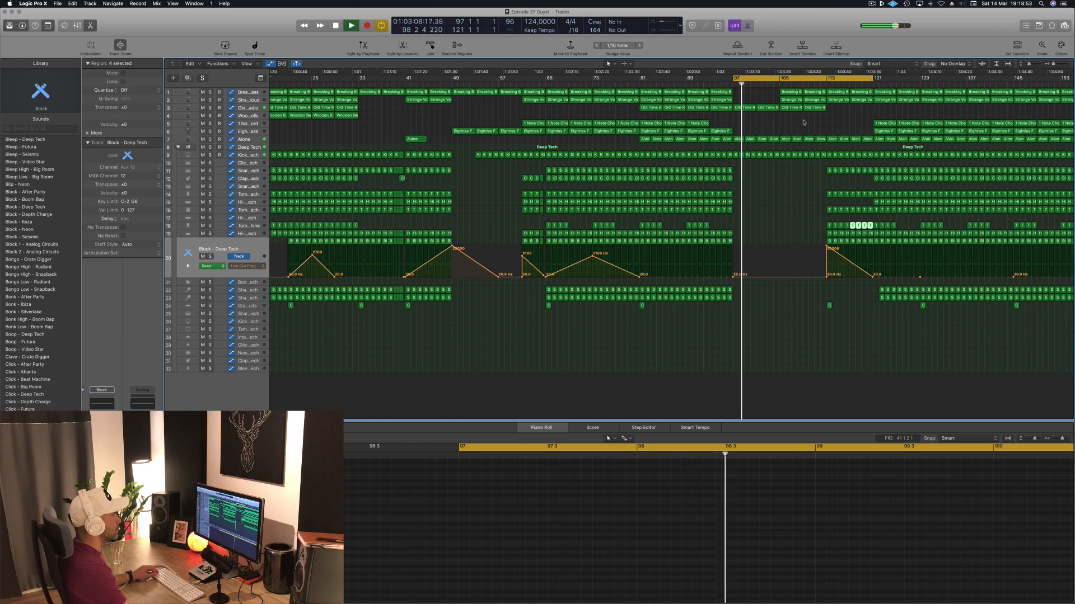
left_click_drag(823, 115, 793, 110)
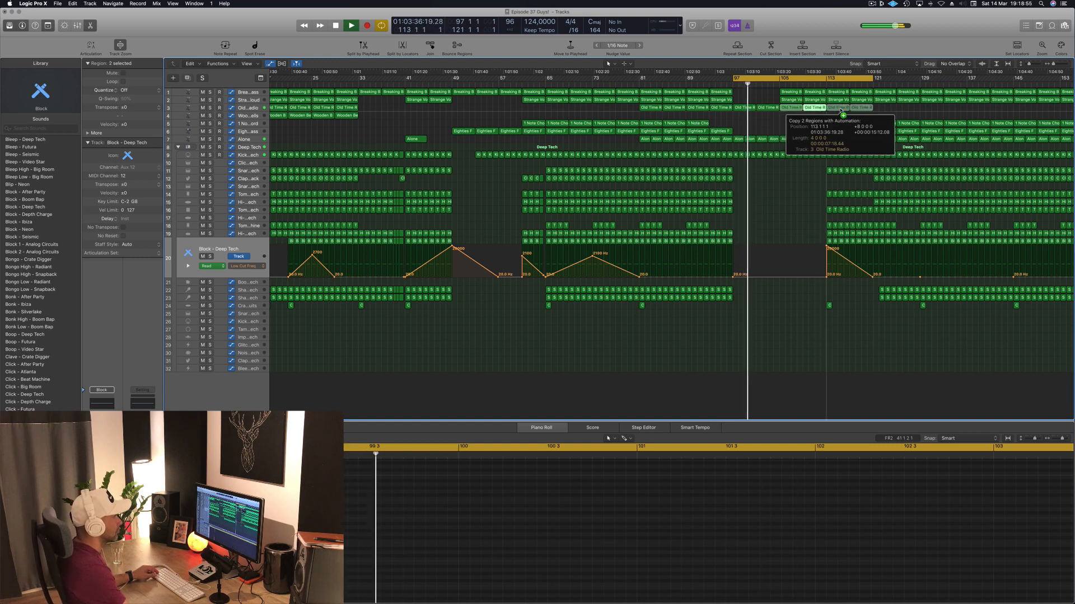
key("super+Left")
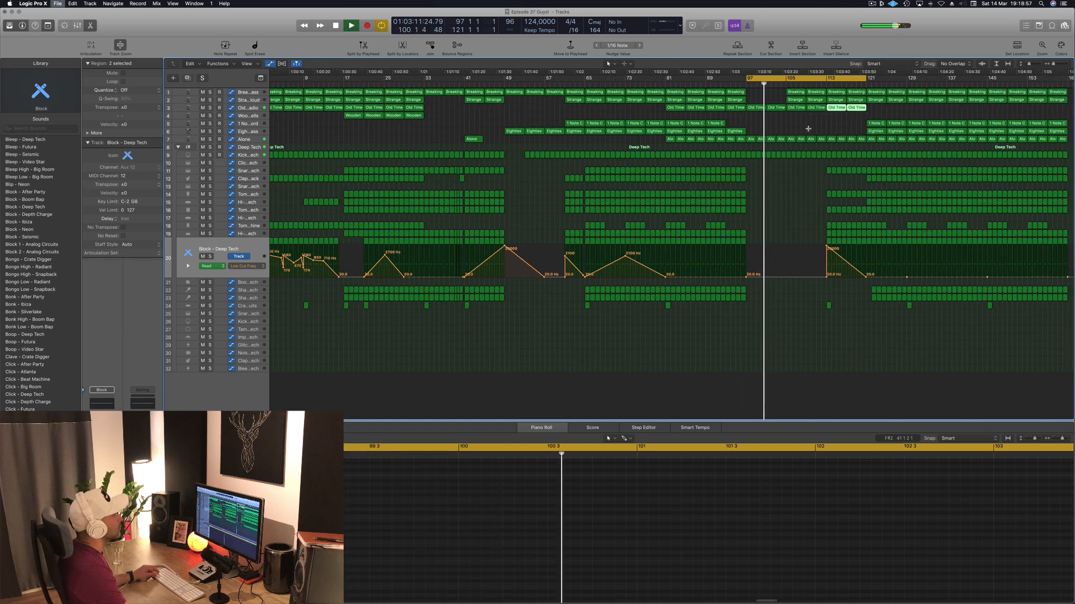
key("super+Left")
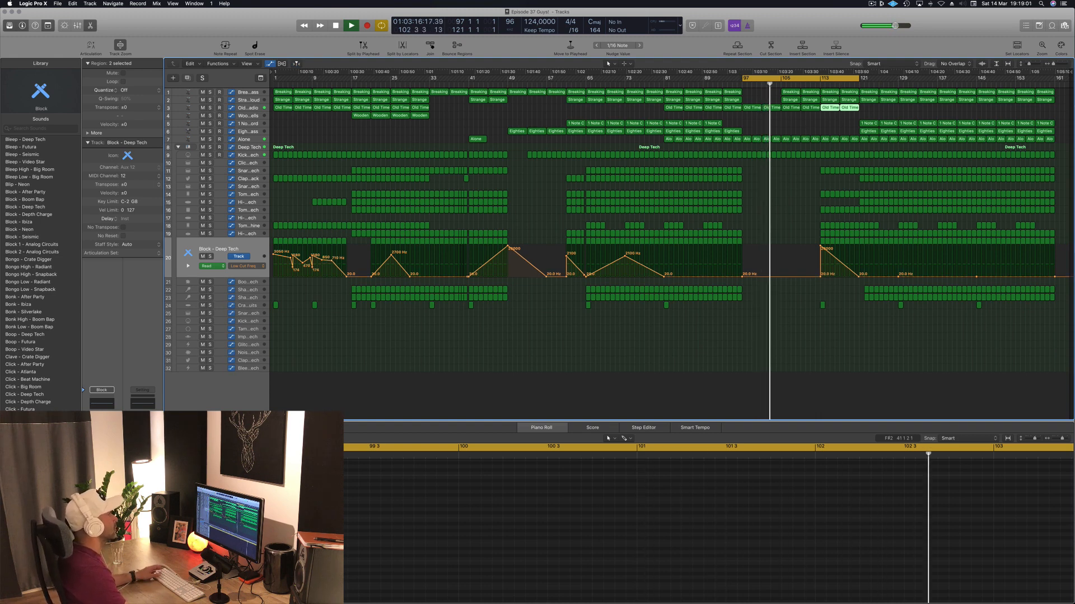
Play the arrangement from bar 81 to review the lead-in to the breakdown.
left_click(664, 84)
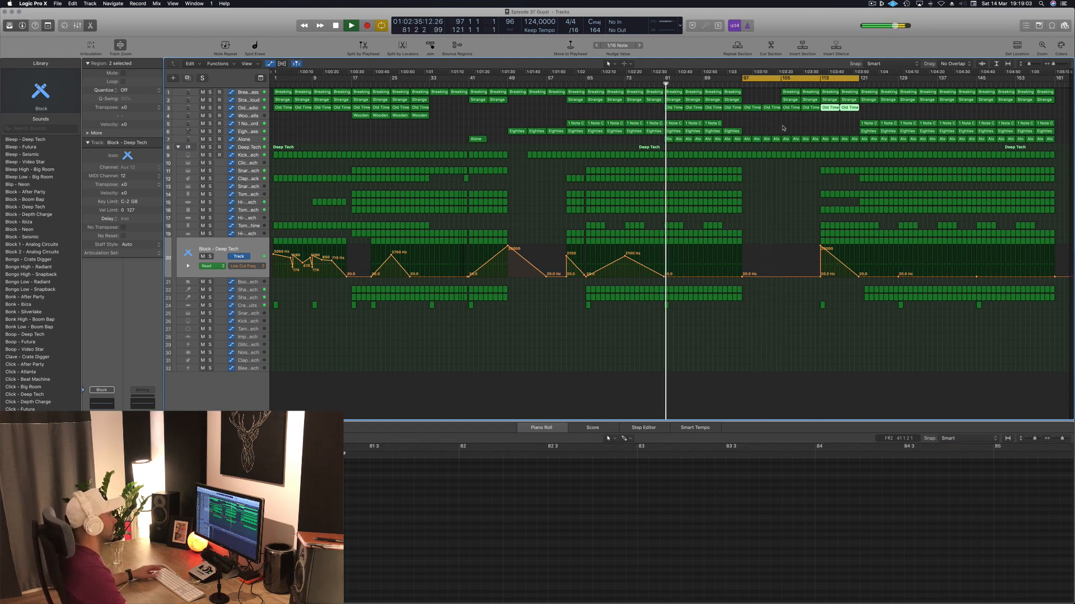
left_click(769, 128)
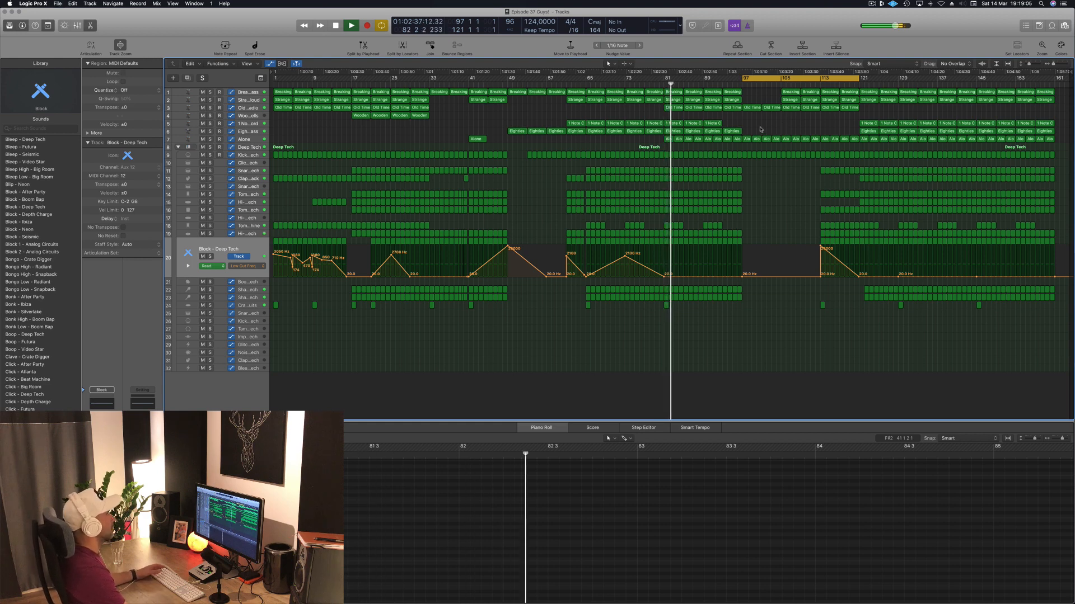
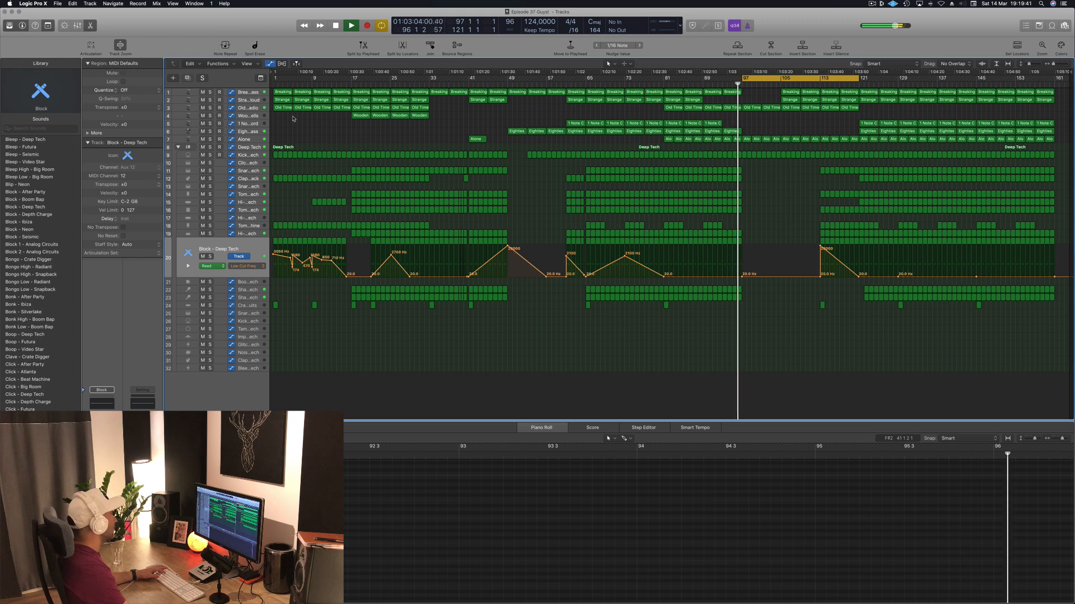
Switch off the volume automation on the Old Time Radio track and delete its region at bars 101 to 105.
left_click(247, 107)
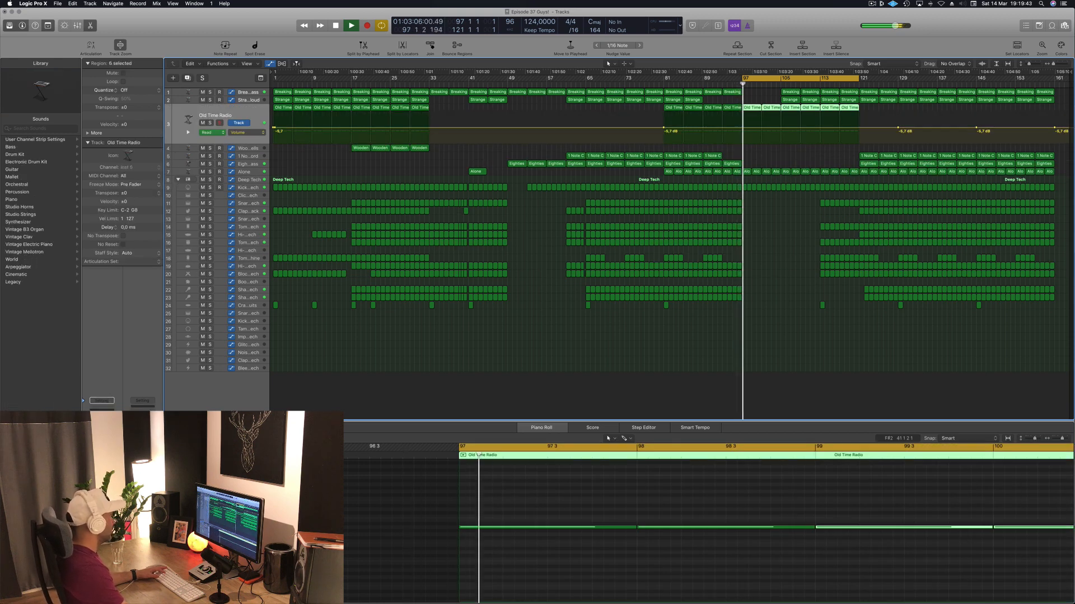
left_click(255, 114)
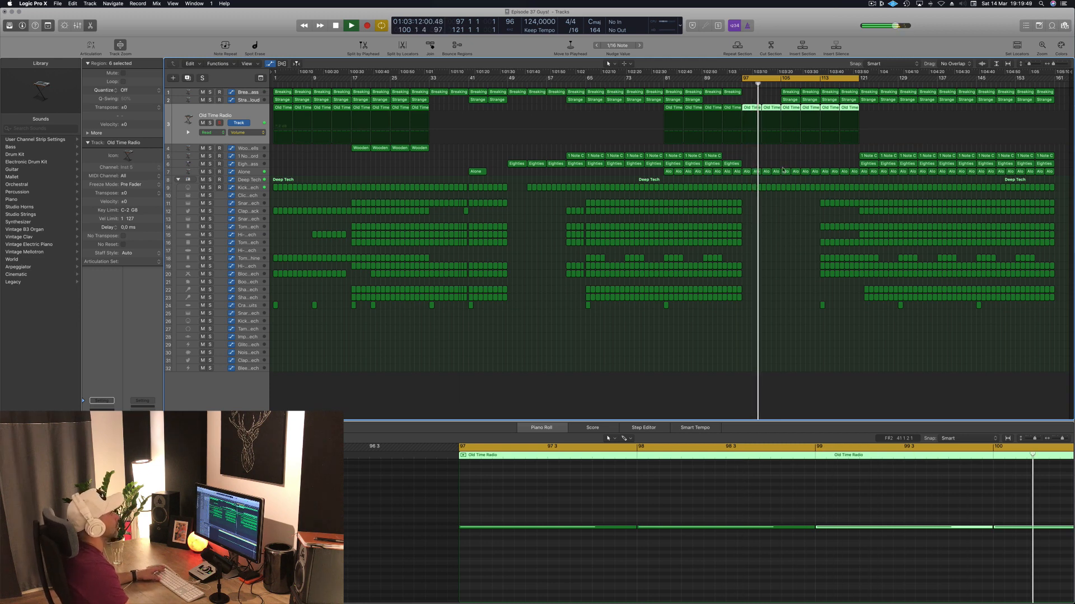
left_click(773, 108)
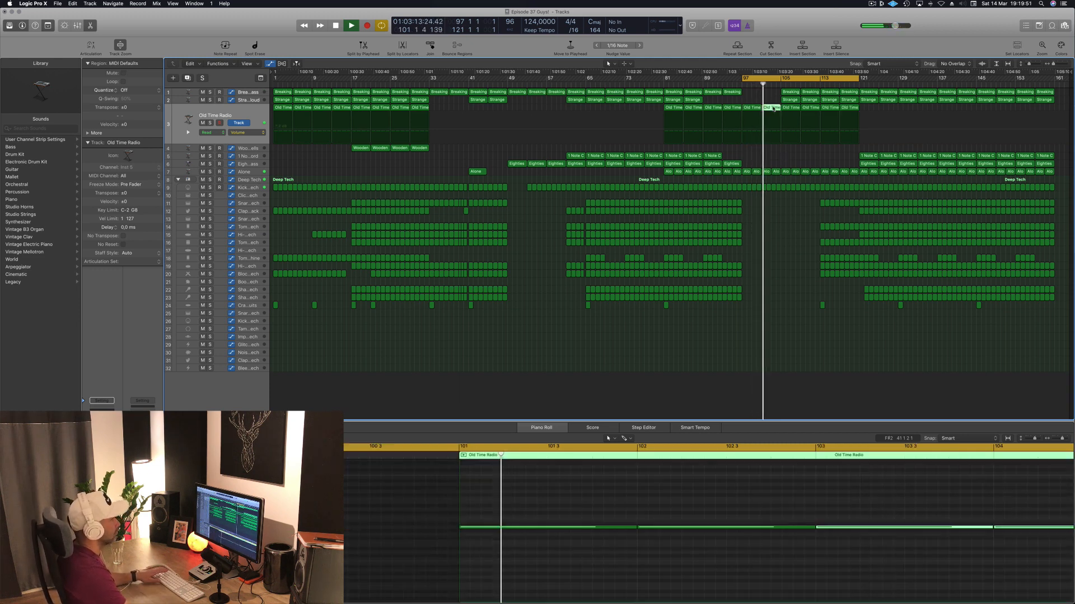
key("Delete")
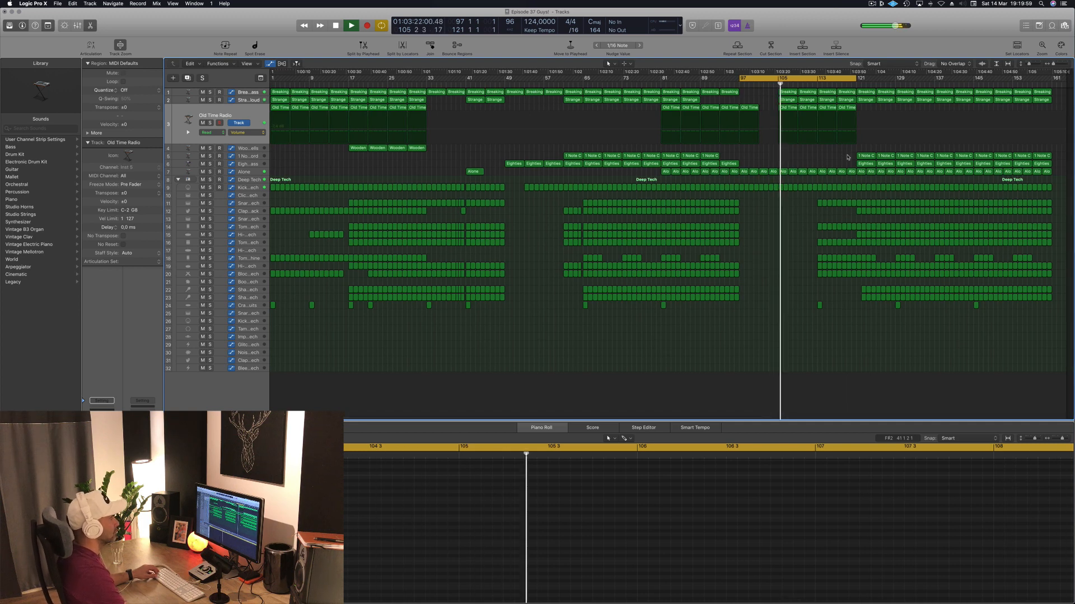
Delete the clap regions on track 12 and the hi-hat regions on track 15 from bars 121 to 129.
left_click_drag(852, 209, 878, 236)
key("Delete")
key("Delete")
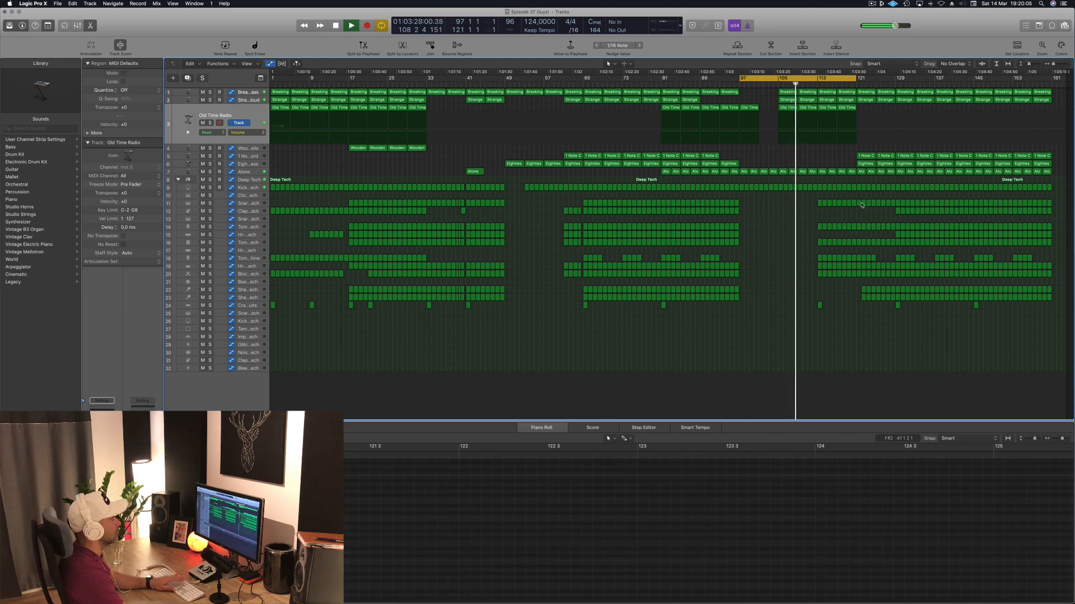
Delete the eight snare regions on track 11 from bars 113 to 121.
left_click(256, 261)
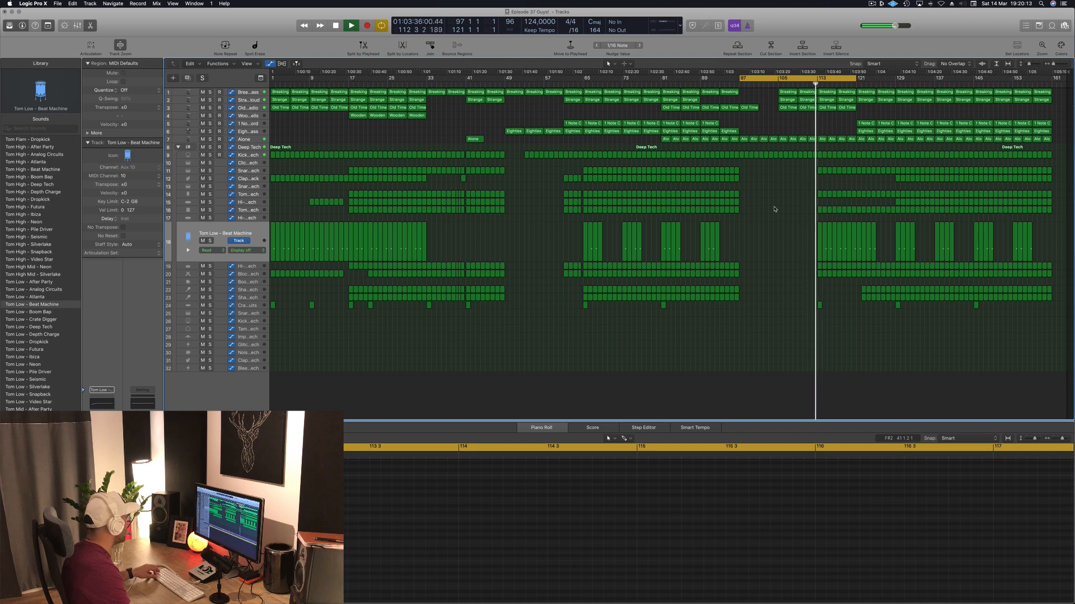
scroll(809, 209, "up", 5)
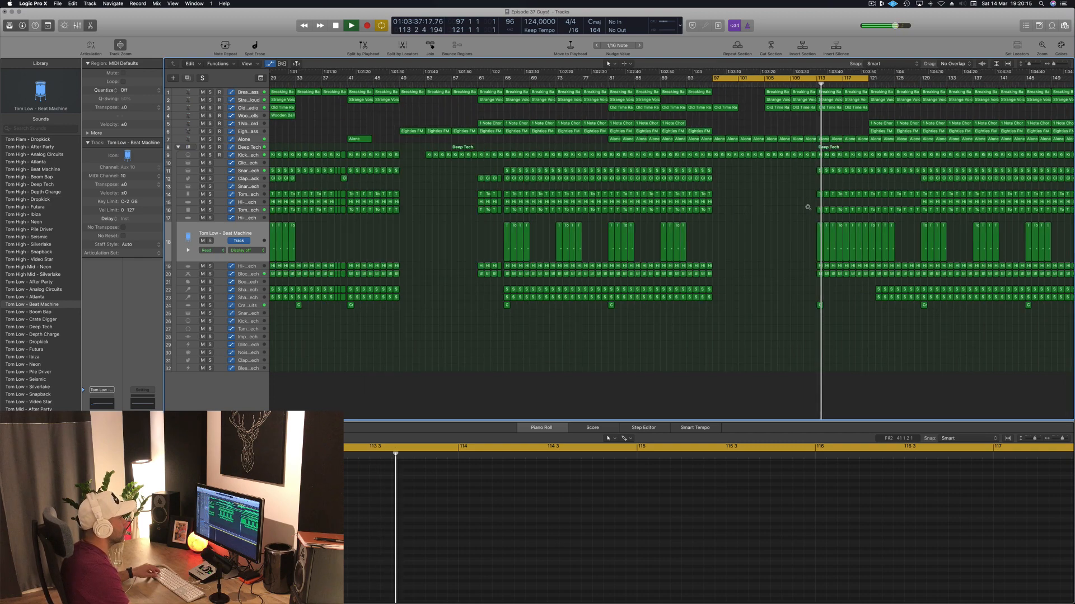
scroll(839, 202, "down", 4)
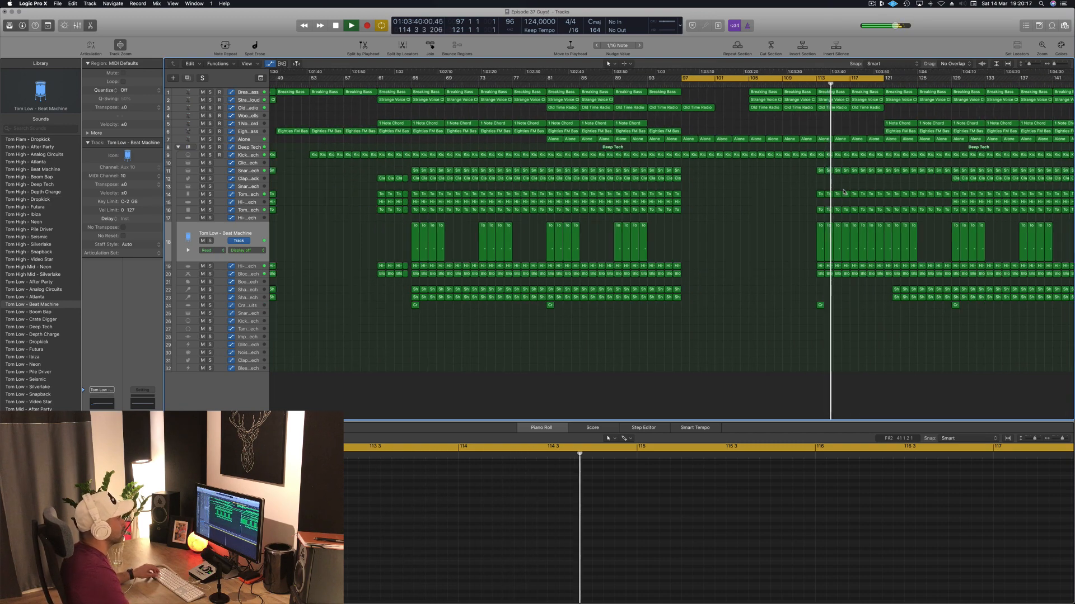
scroll(844, 193, "up", 3)
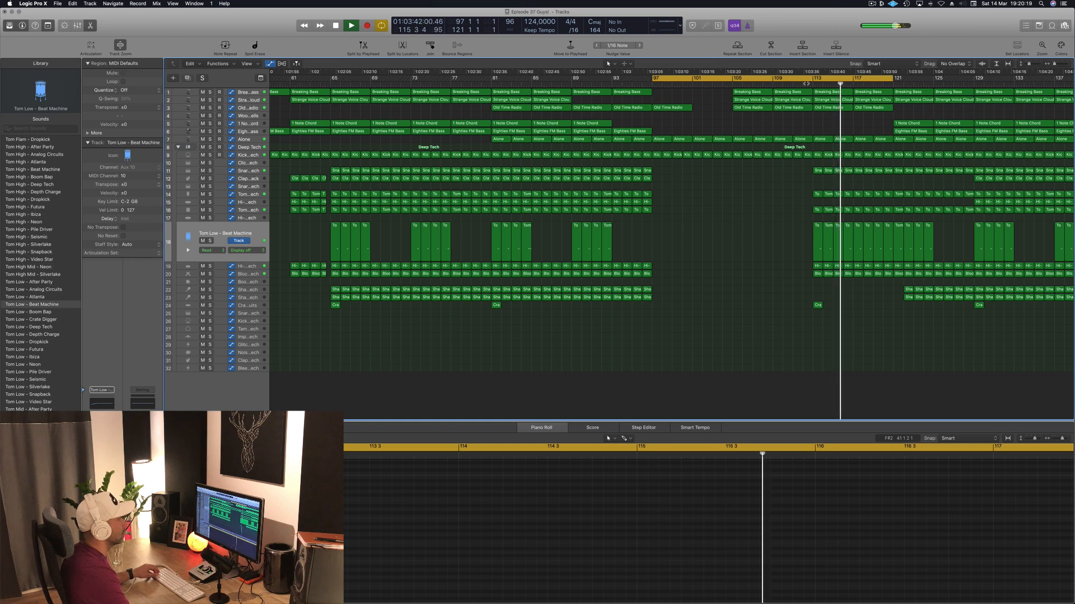
left_click(803, 184, "shift")
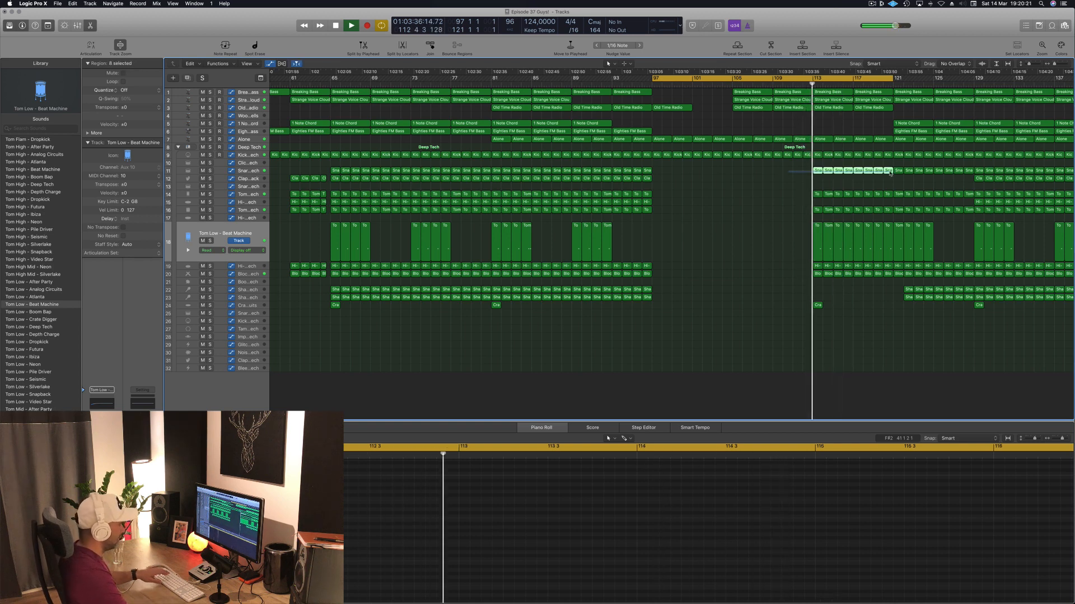
key("Delete")
scroll(875, 171, "down", 3)
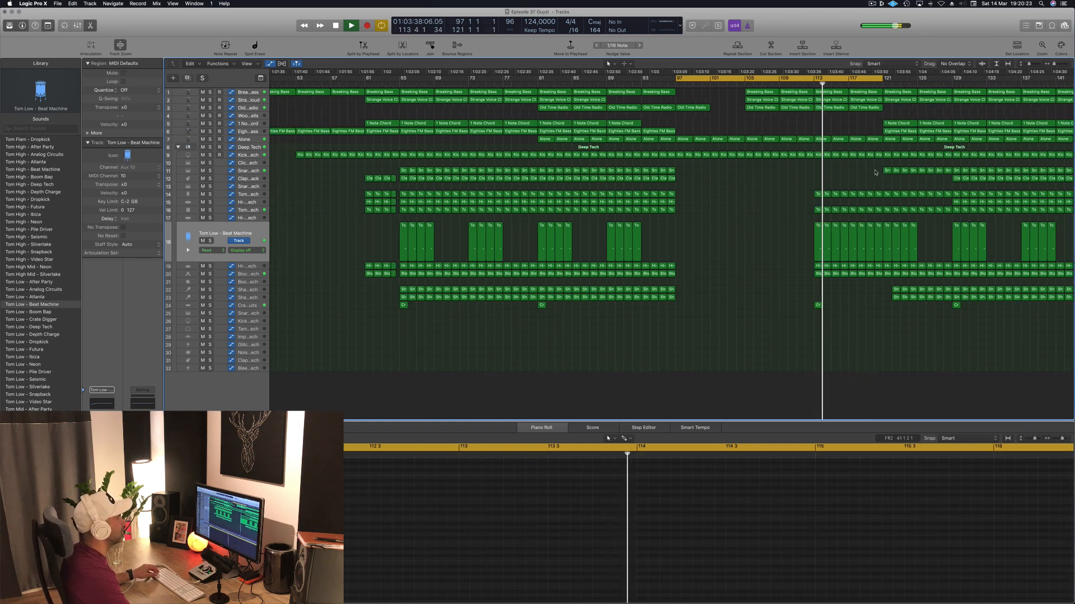
Reshape Kick 1's Low Cut Frequency automation to fall from bar 113 through a point near bar 117 to 20 Hz at bar 121.
left_click(248, 156)
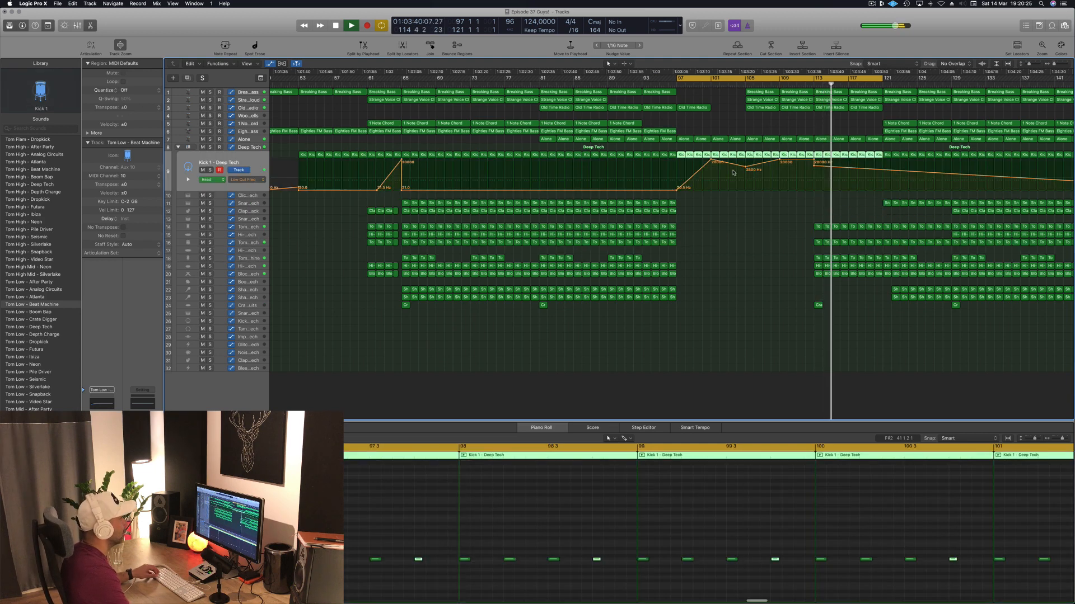
left_click_drag(814, 167, 814, 169)
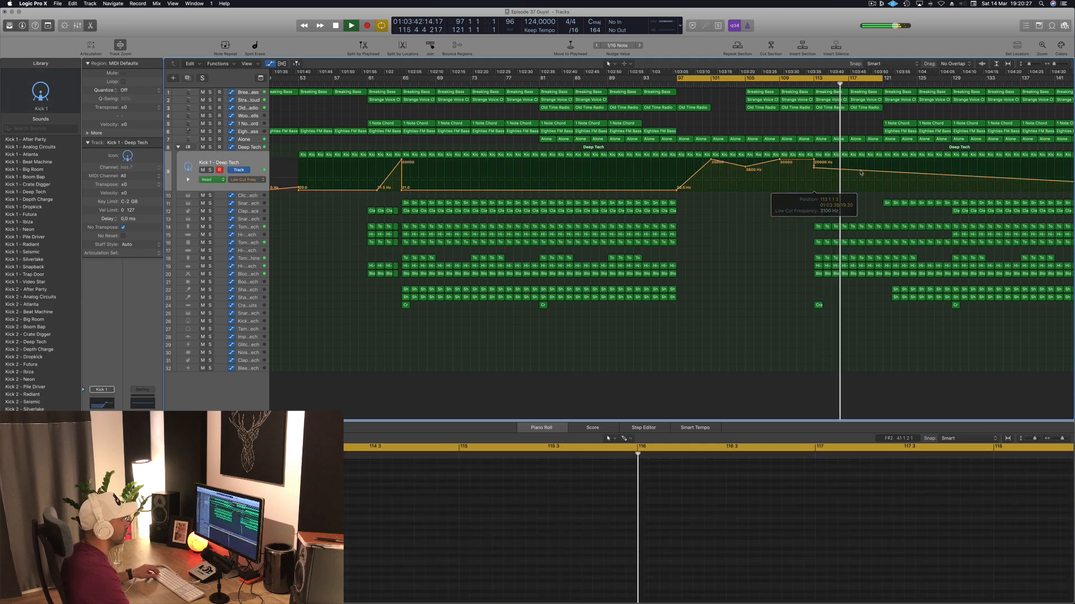
left_click(849, 173)
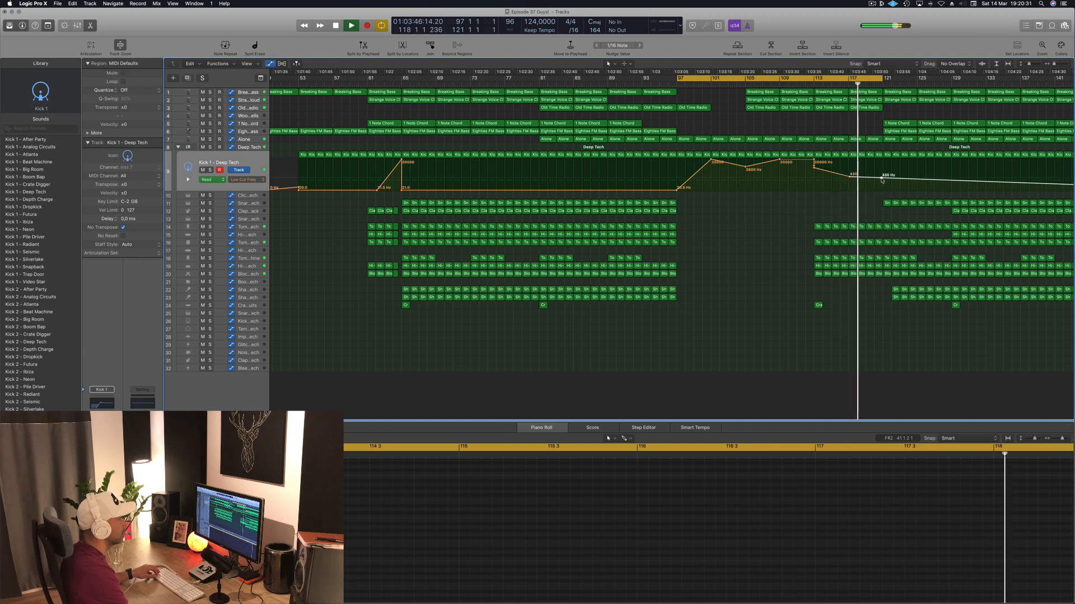
left_click_drag(881, 178, 890, 197)
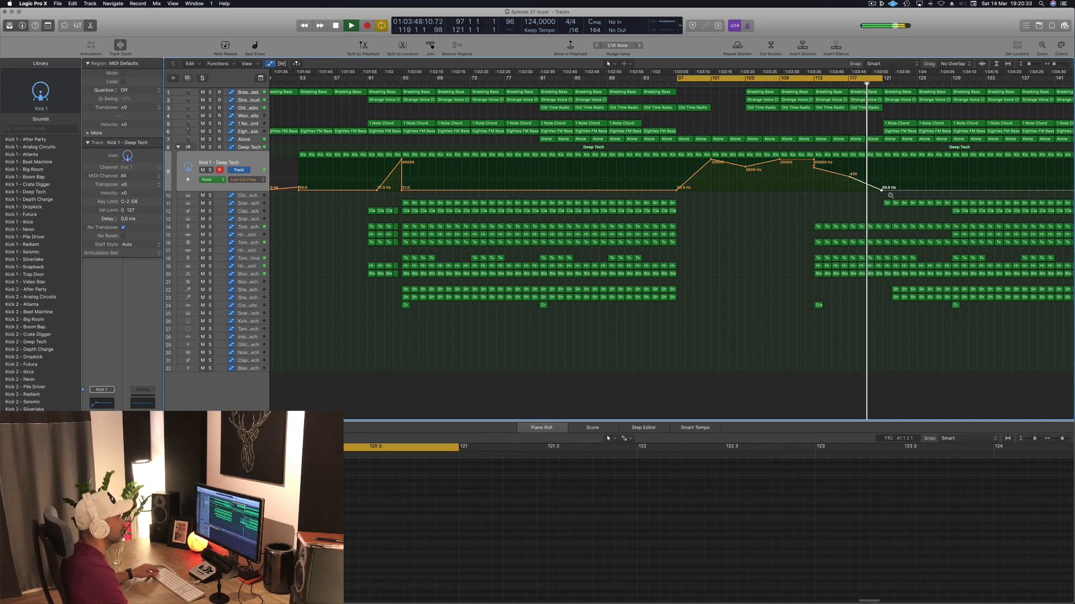
left_click(889, 194, "ctrl+alt")
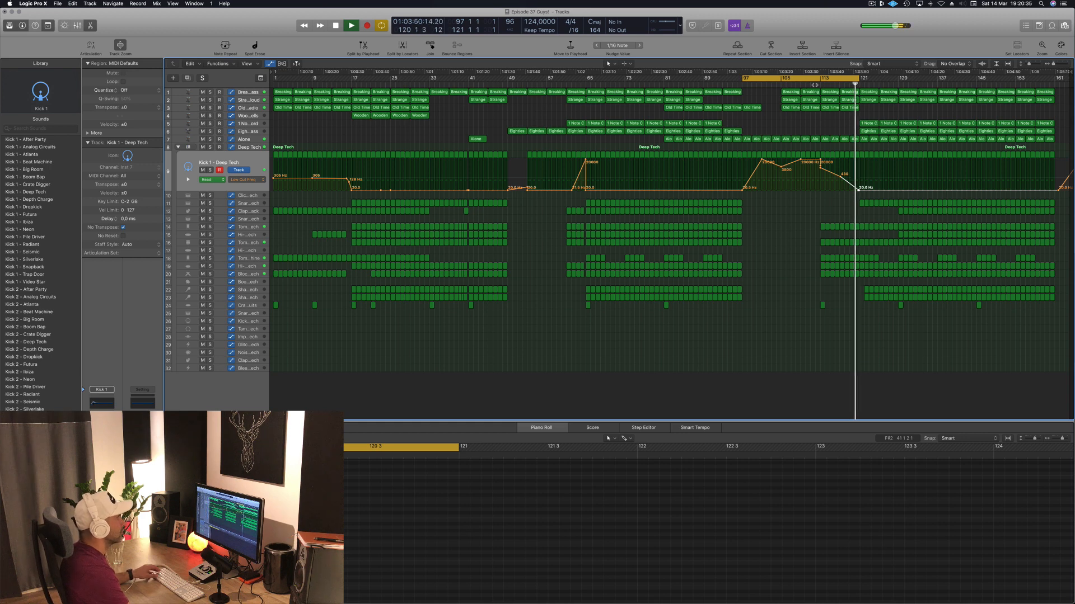
Extend the cycle range to bar 129, replay from bar 113, and remove the point near bar 117 from Kick 1's low-cut automation.
key("shift+comma")
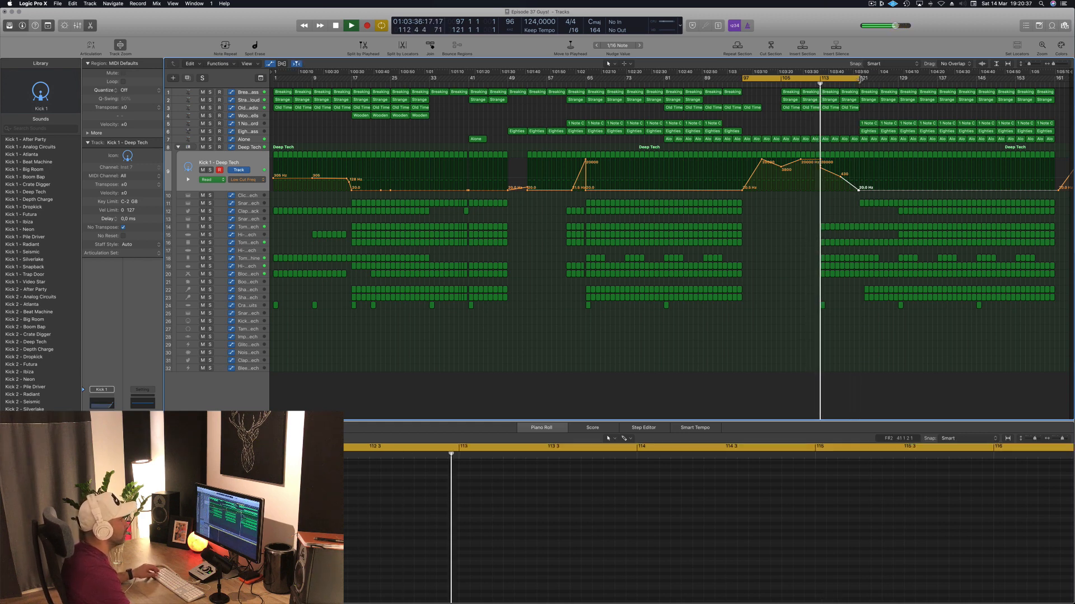
left_click_drag(861, 79, 897, 79)
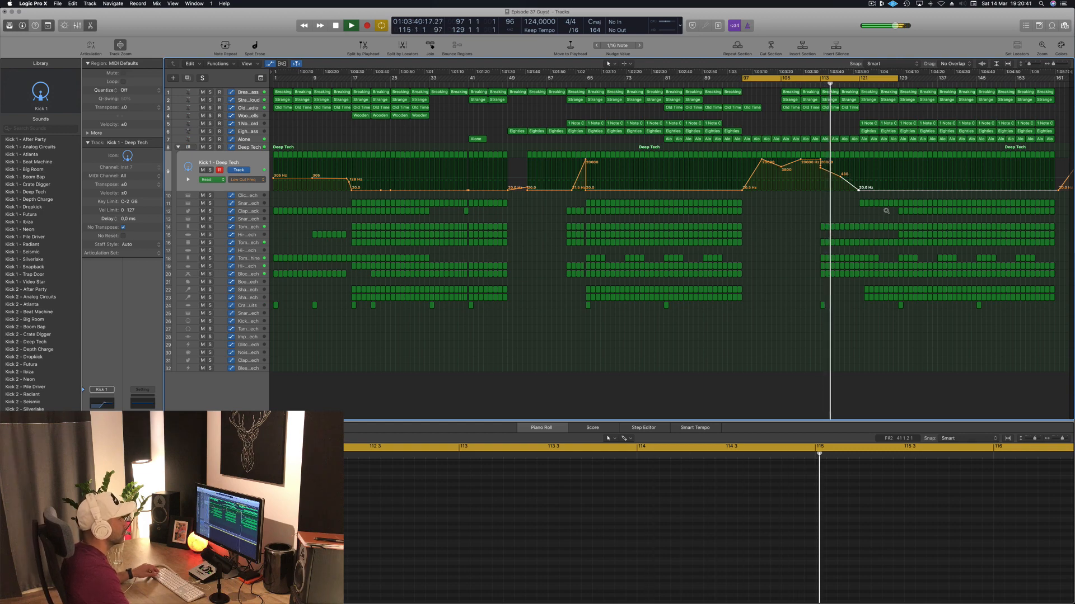
scroll(886, 211, "up", 3)
scroll(886, 211, "up", 1)
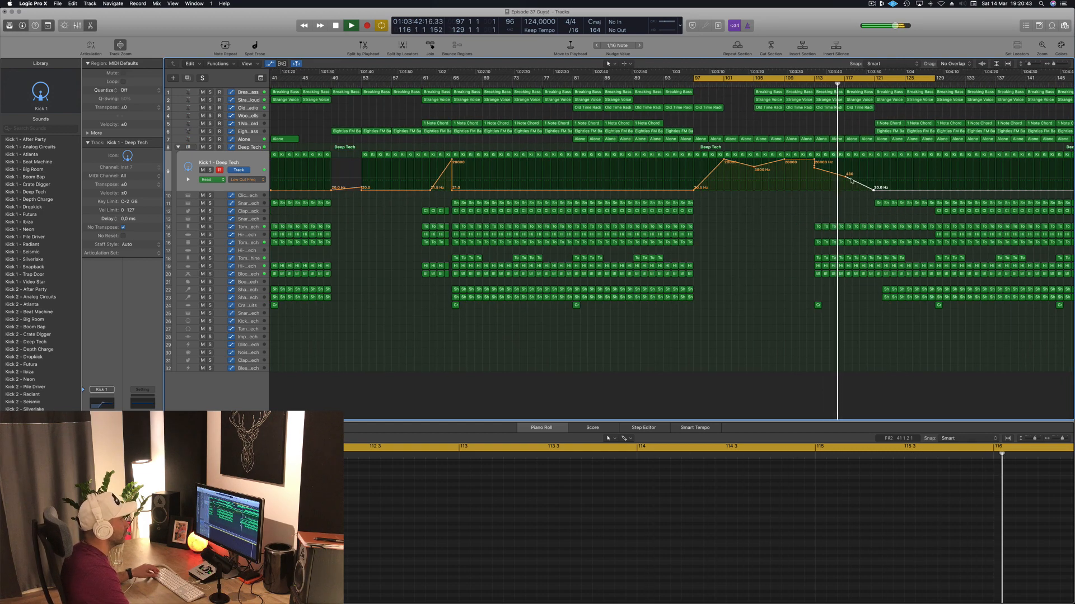
left_click(845, 177)
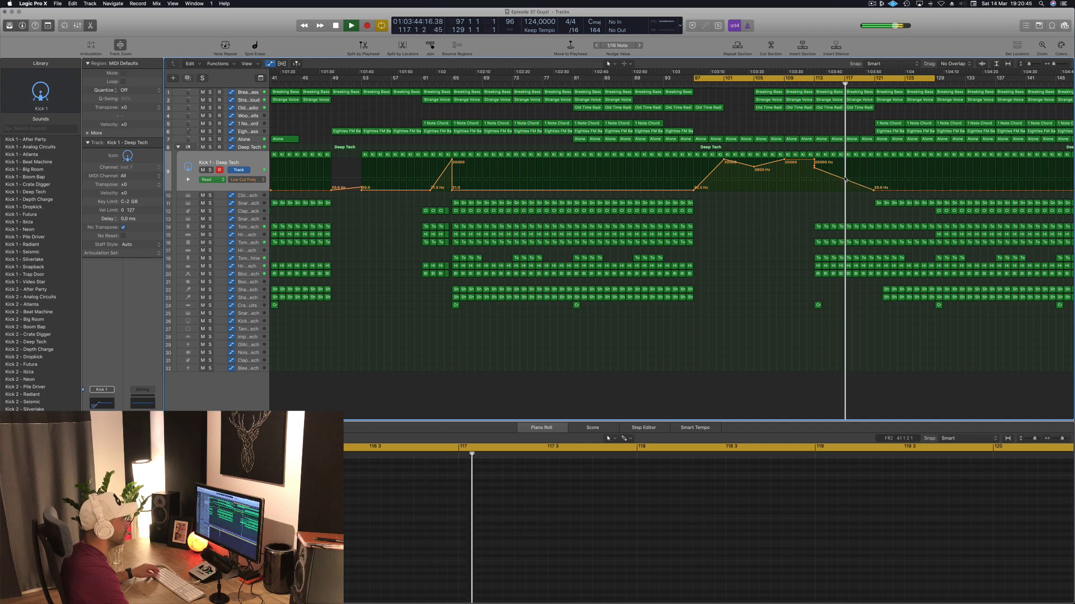
Raise the bar 121 point of the Block track's Low Cut Frequency automation to about 1220 Hz, with the curve reaching 20 Hz at bar 129.
scroll(861, 220, "down", 1)
scroll(861, 220, "down", 3)
scroll(861, 220, "up", 2)
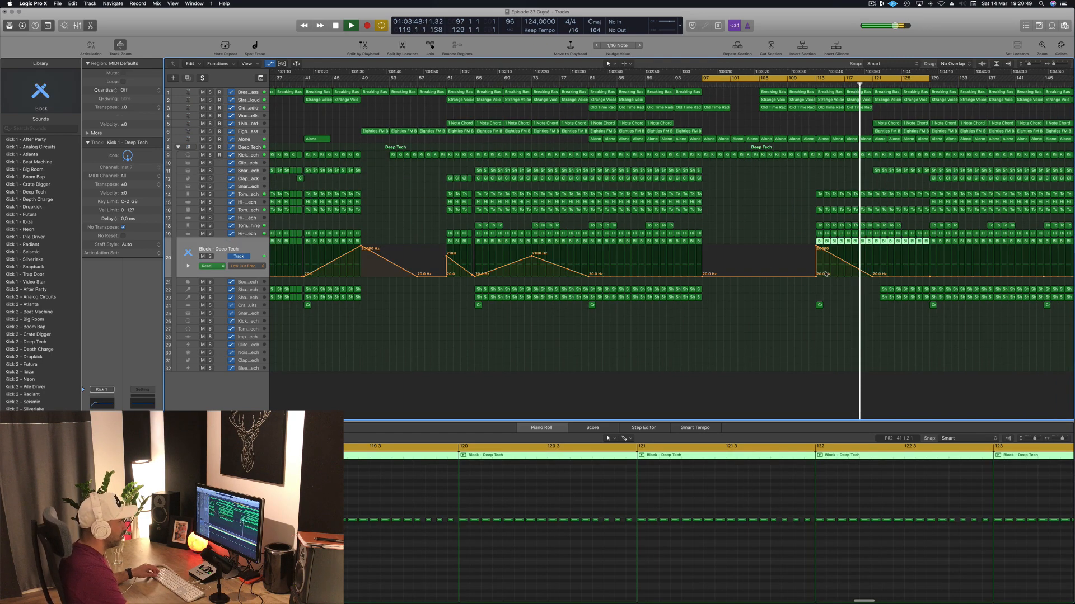
left_click(253, 274)
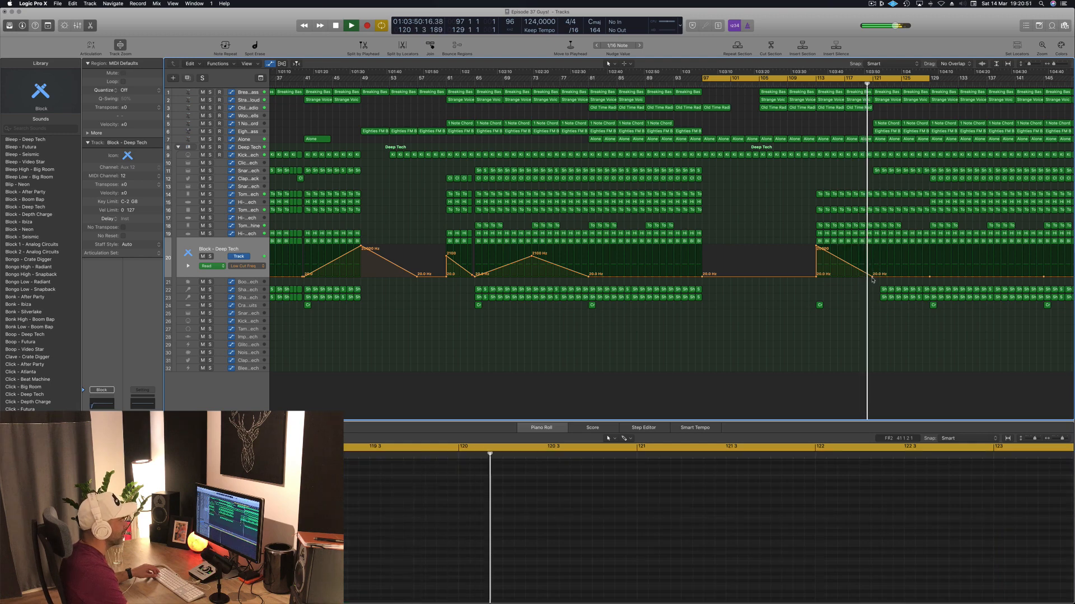
mouse_move(874, 276)
left_mouse_down()
mouse_move(872, 250)
mouse_move(872, 258)
left_mouse_up()
Delete the 1 Note Chord and Eighties FM Bass regions from bars 121 to 129.
scroll(852, 104, "down", 3)
left_click_drag(854, 119, 888, 132)
key("Delete")
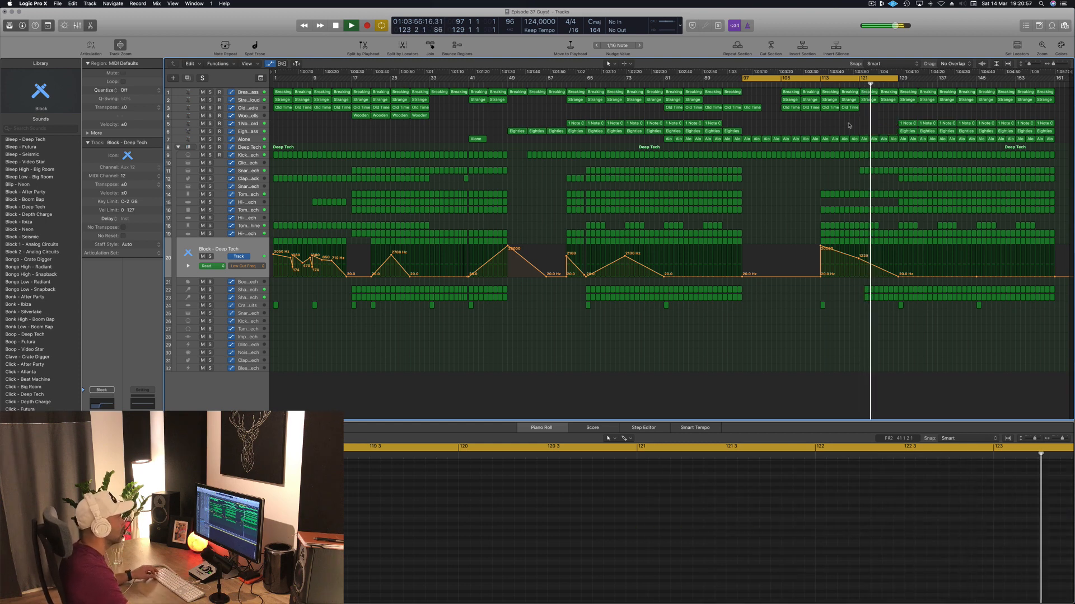
Replay from bar 113 and add a Block low-cut point of about 860 Hz just before bar 129, followed by a steep drop to 20 Hz.
left_click(817, 84)
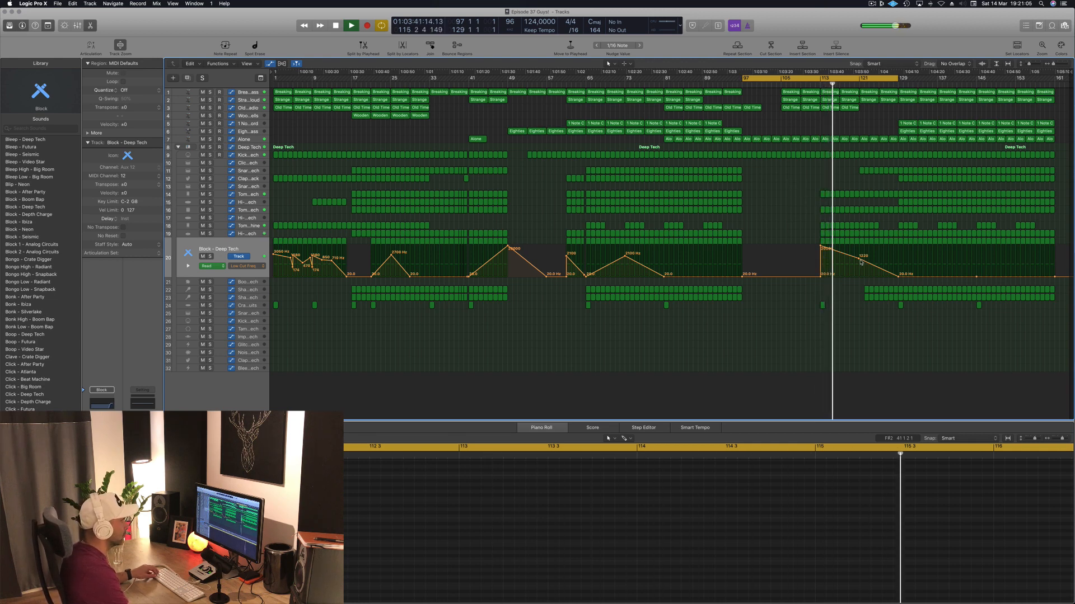
left_click_drag(858, 258, 896, 259)
left_click(890, 256)
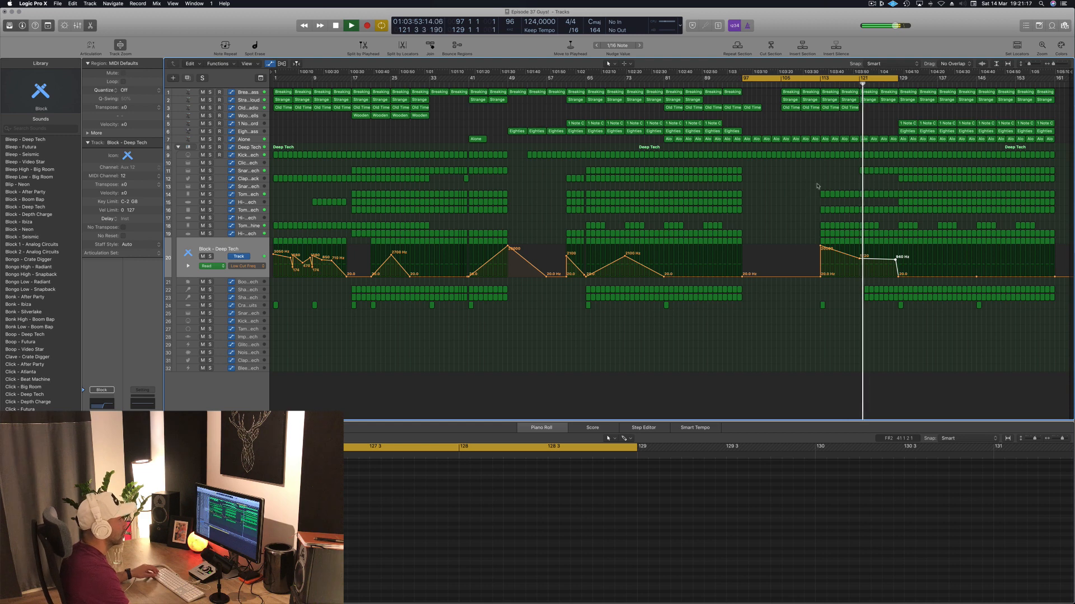
Copy shaker regions on tracks 22 and 23 back to start at bar 121, and delete the surplus copies before that bar.
left_click(855, 109)
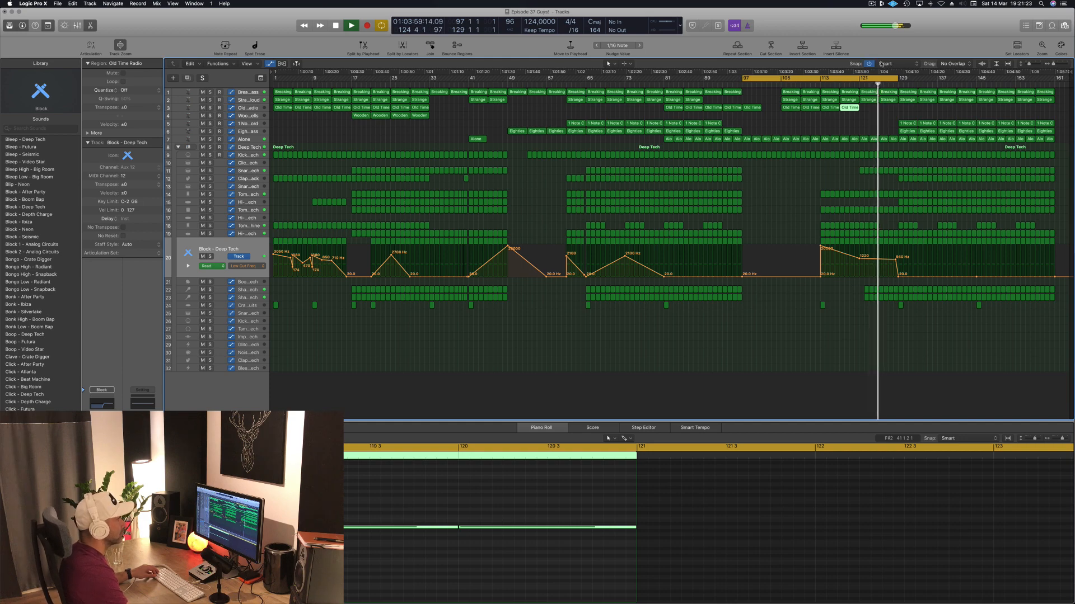
key("super+Right")
key("super+Right")
key("super+Right")
key("super+Right")
key("super+Right")
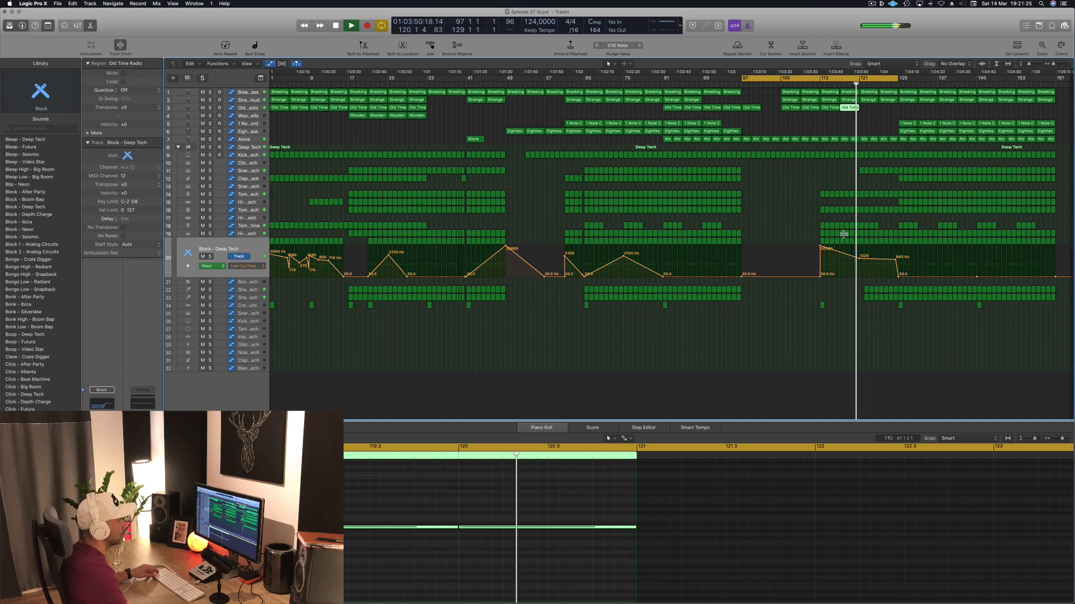
mouse_move(870, 289)
left_mouse_down()
mouse_move(885, 298)
mouse_move(861, 291)
left_mouse_up()
left_click(857, 290)
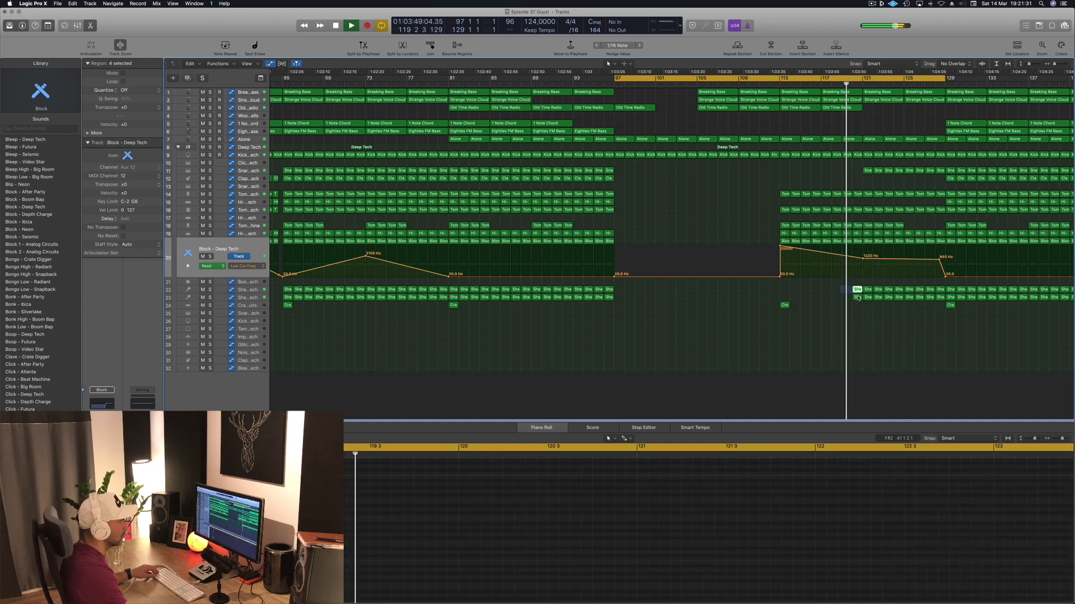
key("Delete")
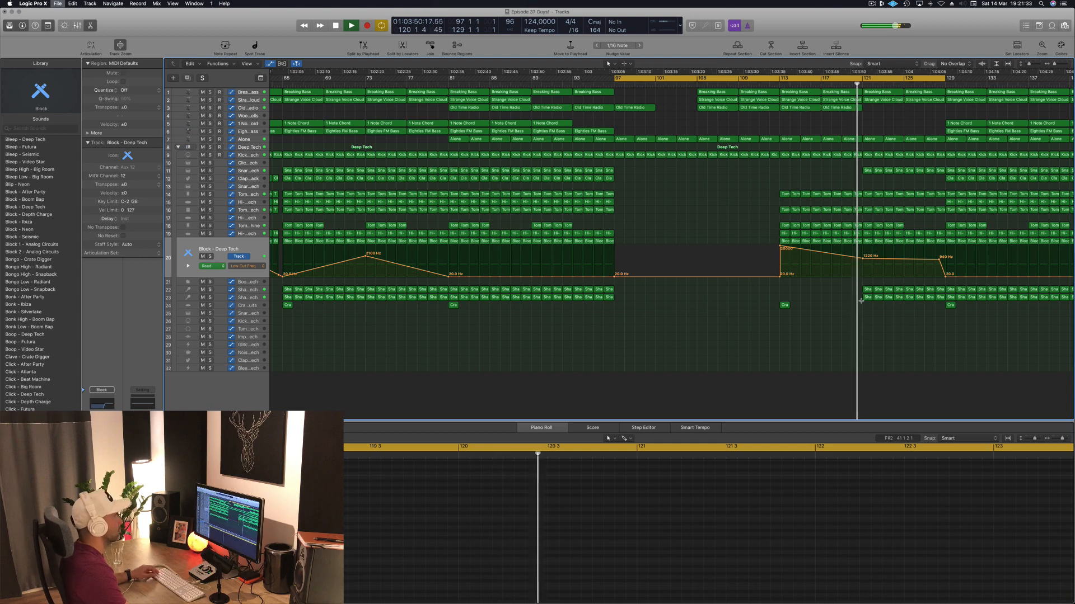
key("z")
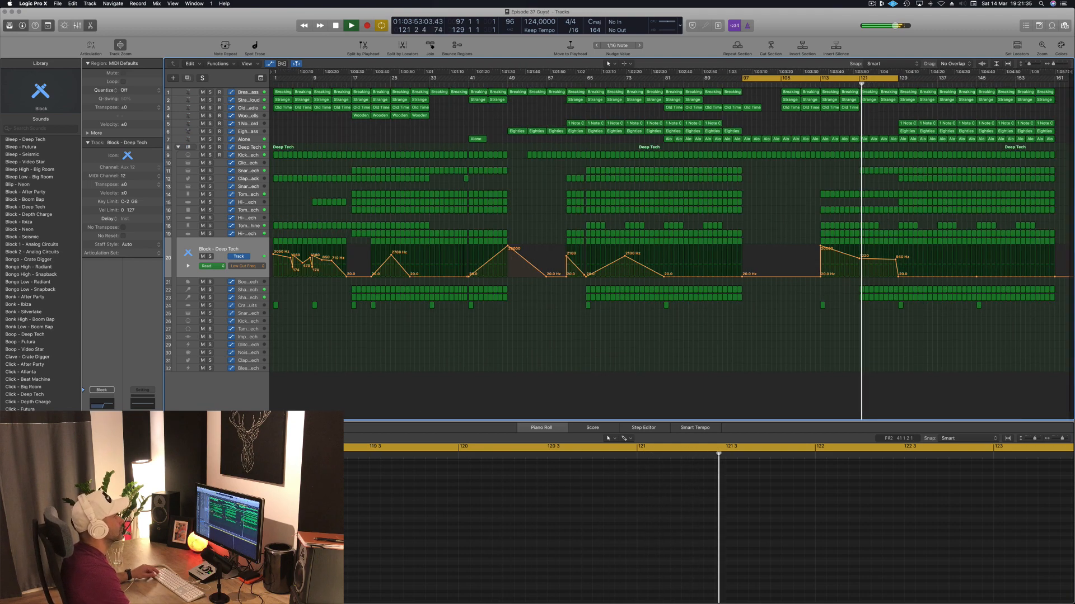
Shape the Breaking Bass cutoff automation with a peak at bar 121 and a higher peak at bar 129 followed by a steep drop.
left_click(256, 91)
left_click_drag(899, 126, 899, 115)
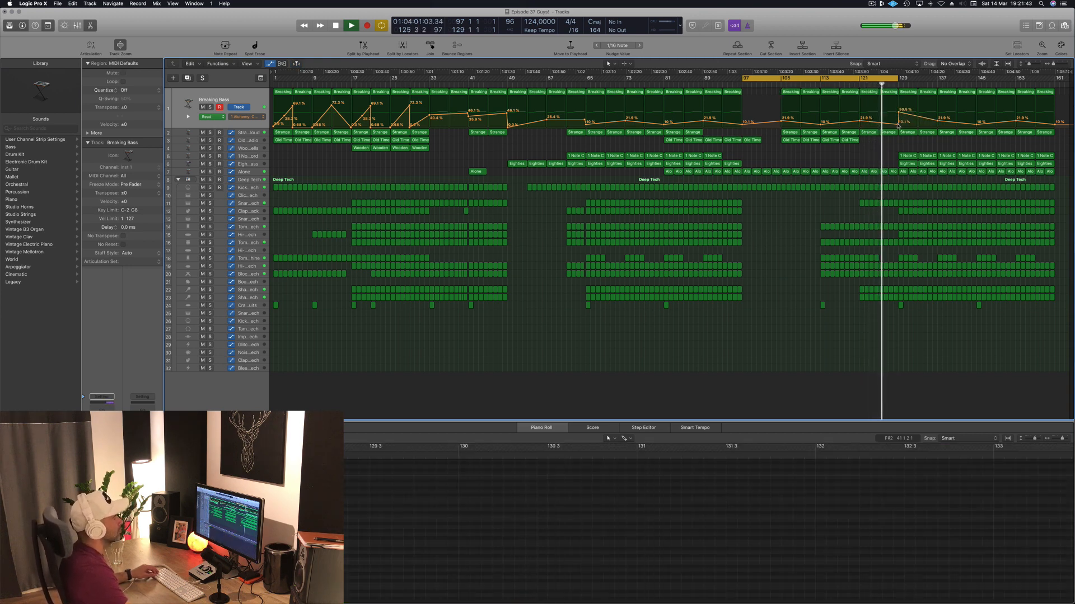
left_click_drag(899, 113, 898, 110)
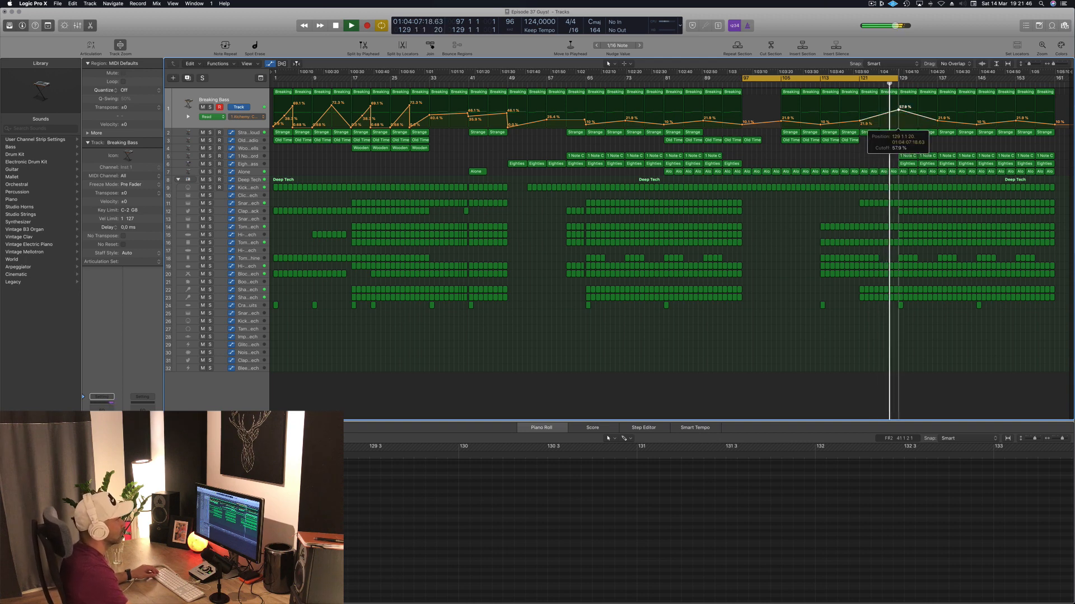
left_click(898, 108)
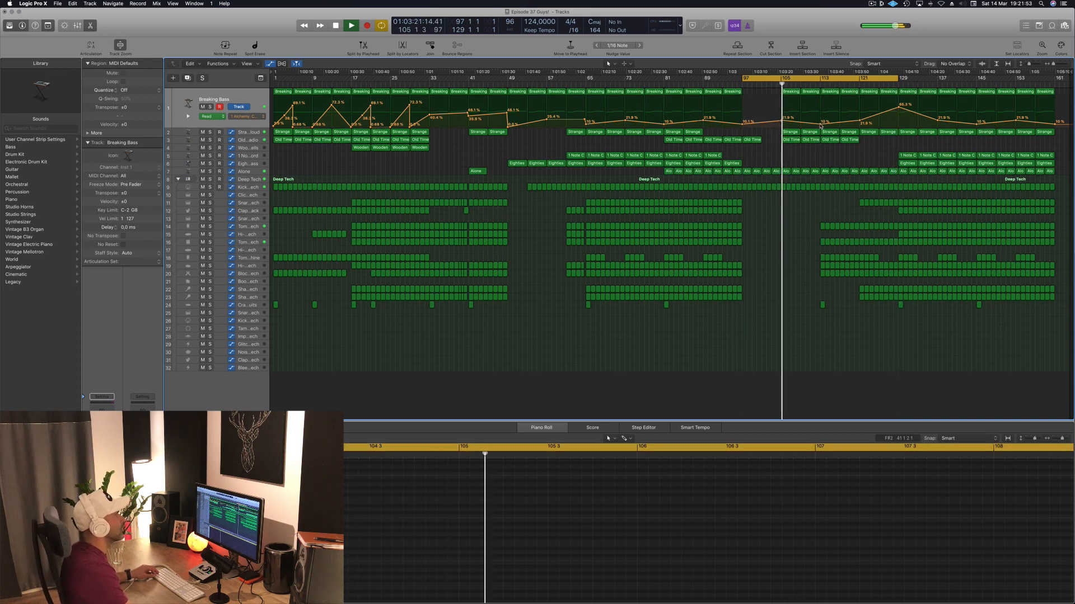
left_click_drag(860, 122, 897, 125)
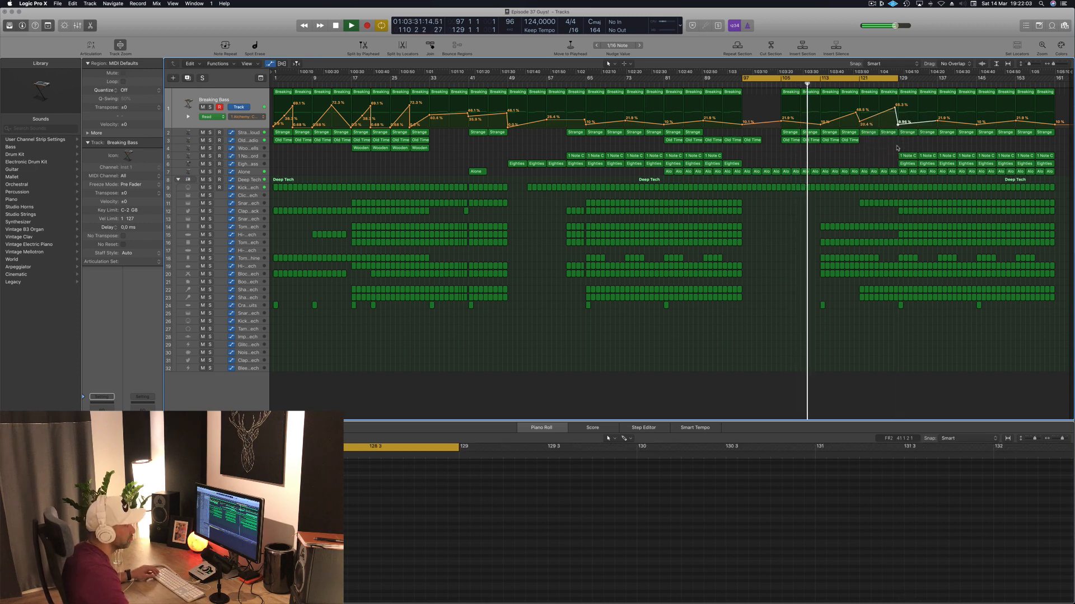
Delete the 1 Note Chord and Eighties FM Bass regions from bars 129 to 137.
left_click_drag(896, 149, 936, 164)
key("Delete")
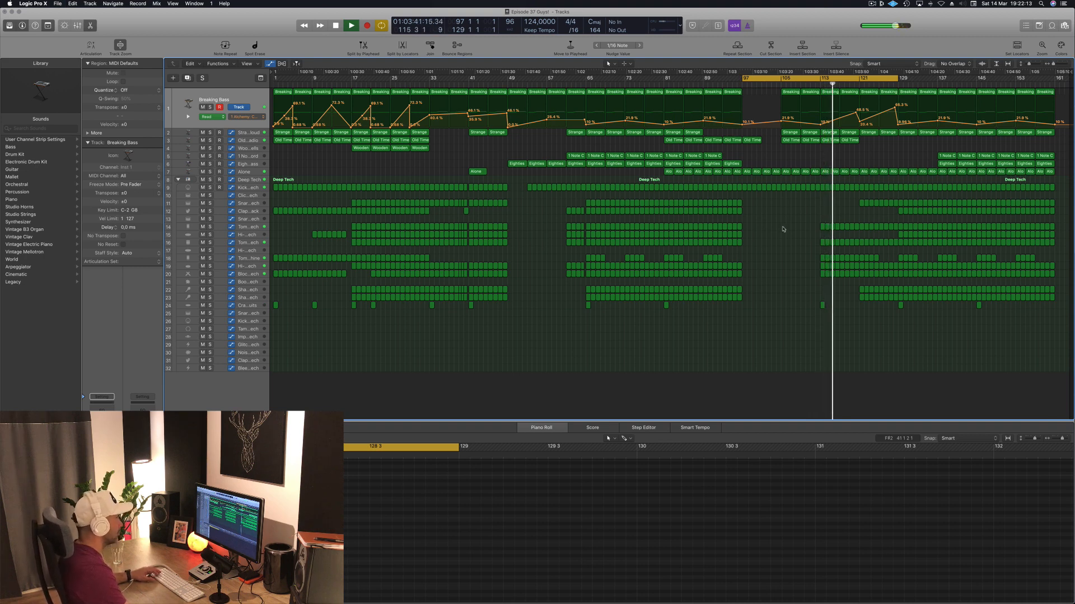
Put the Deep Tech drum track in Touch mode, record a Rewind move near bar 97, and level the resulting points at 100%.
left_click(250, 180)
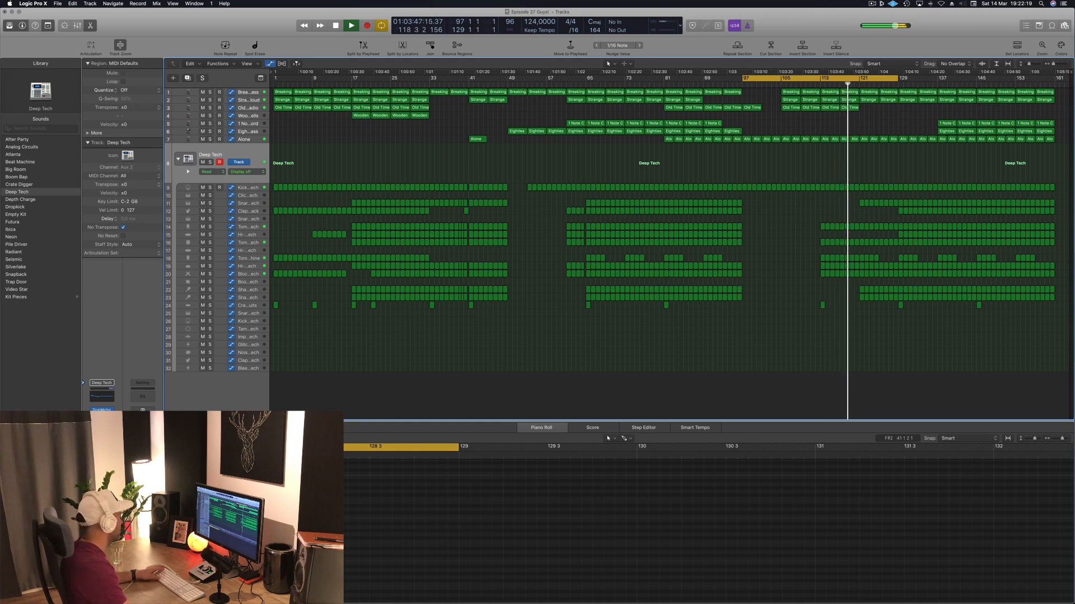
left_click(63, 25)
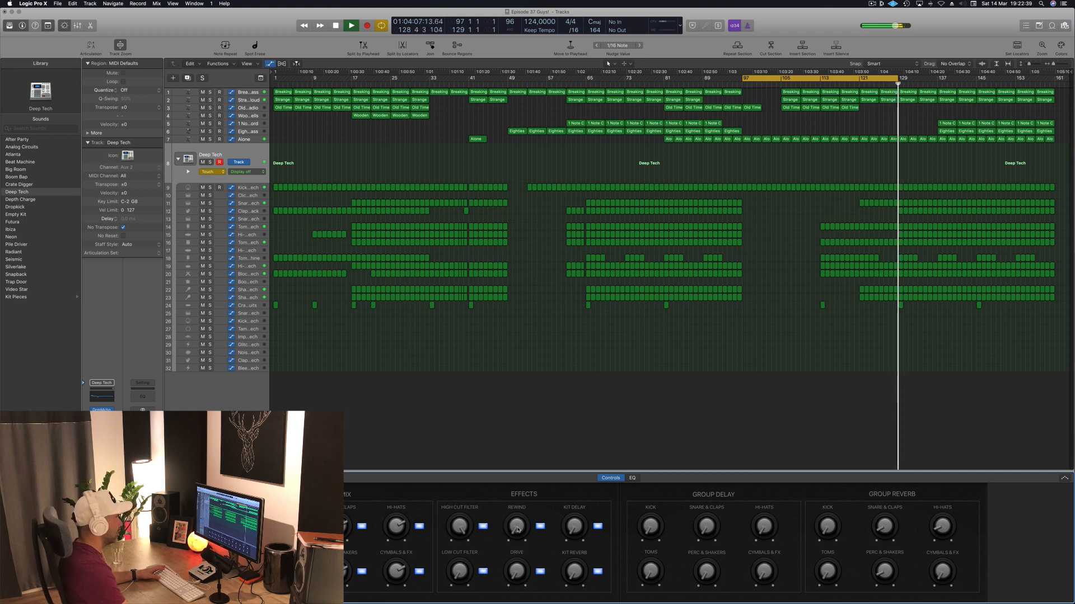
left_click(516, 529)
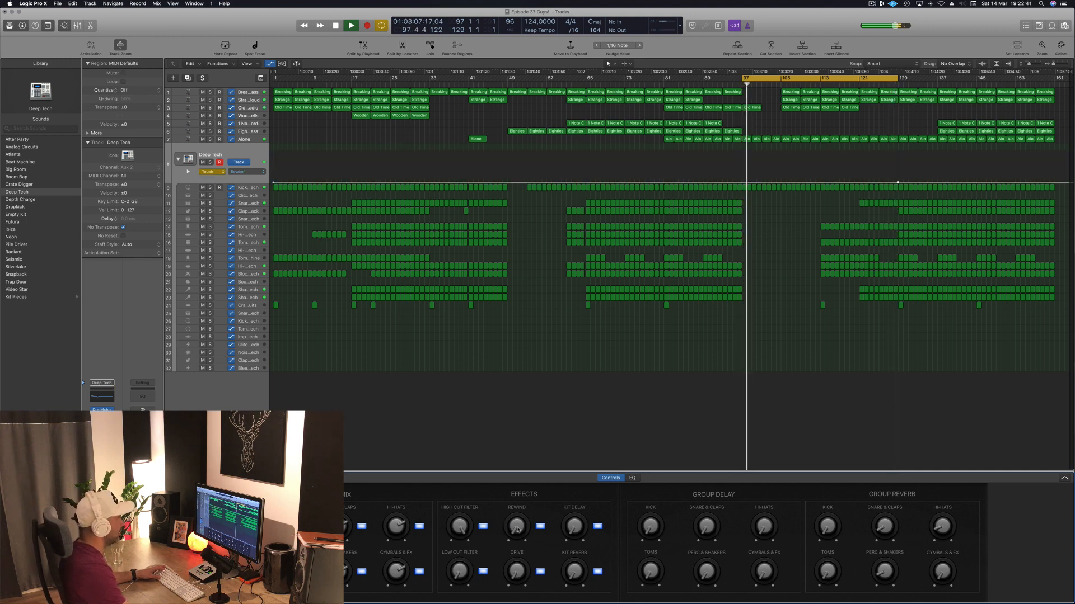
left_click_drag(516, 528, 683, 385)
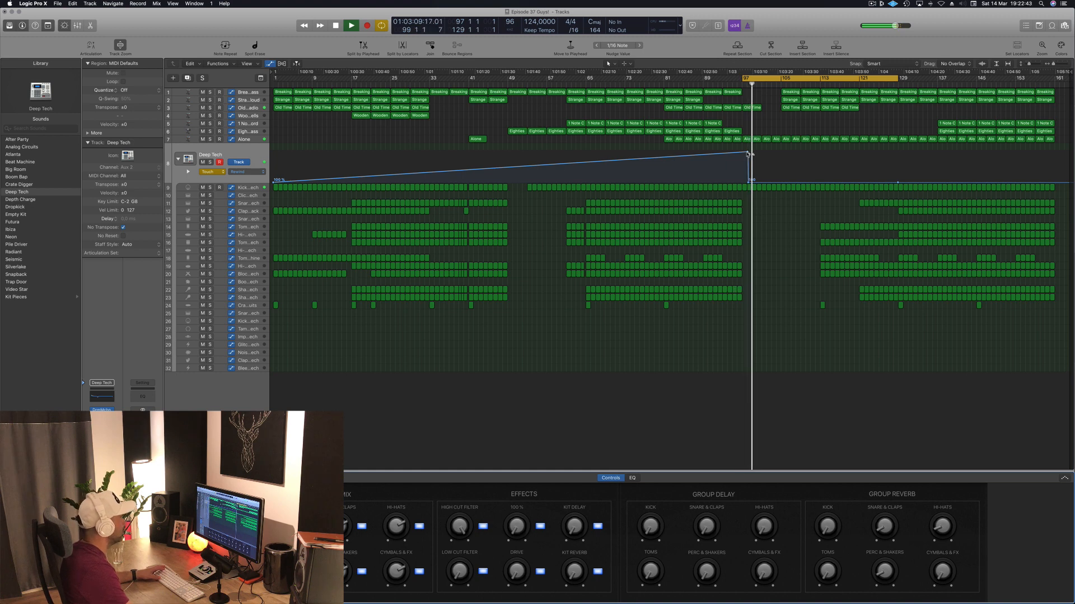
left_click_drag(749, 182, 718, 182)
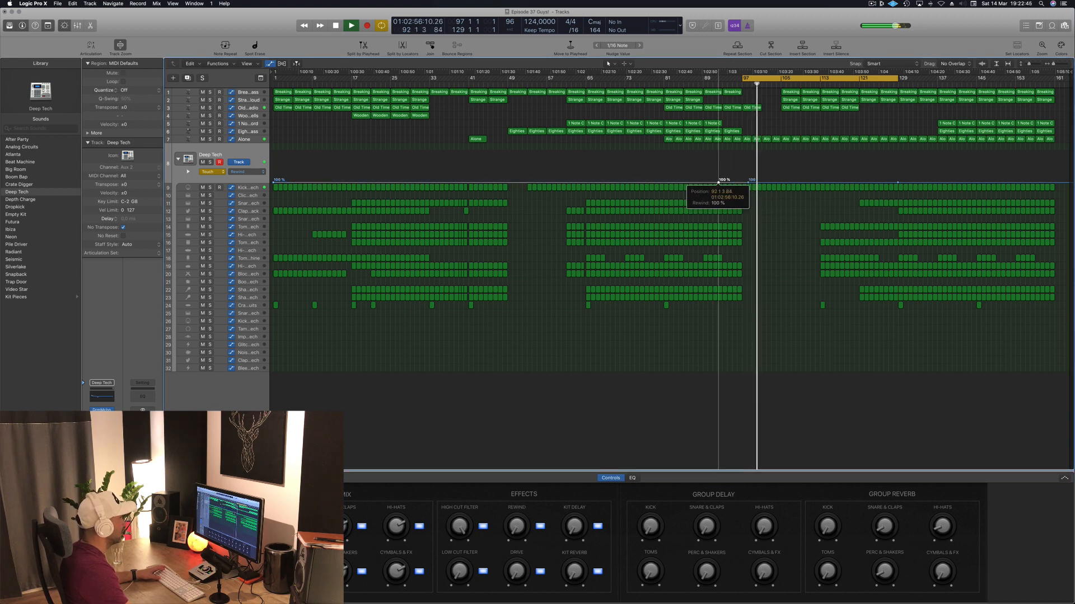
Add Rewind automation points on the Deep Tech track just before bar 129 and pull the middle one up into a peak.
left_click(830, 84)
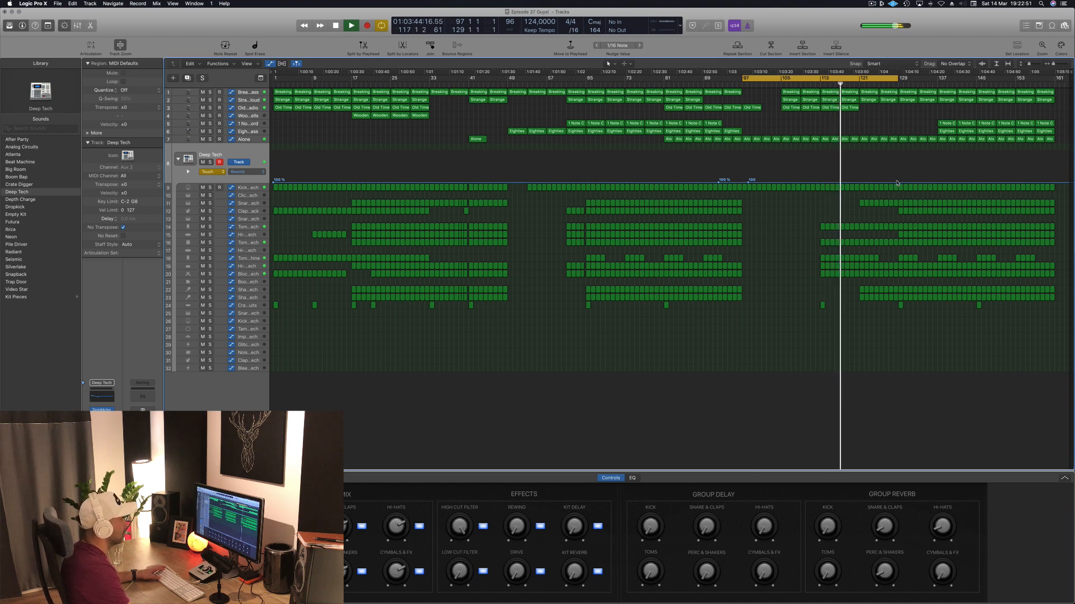
left_click_drag(897, 183, 869, 182)
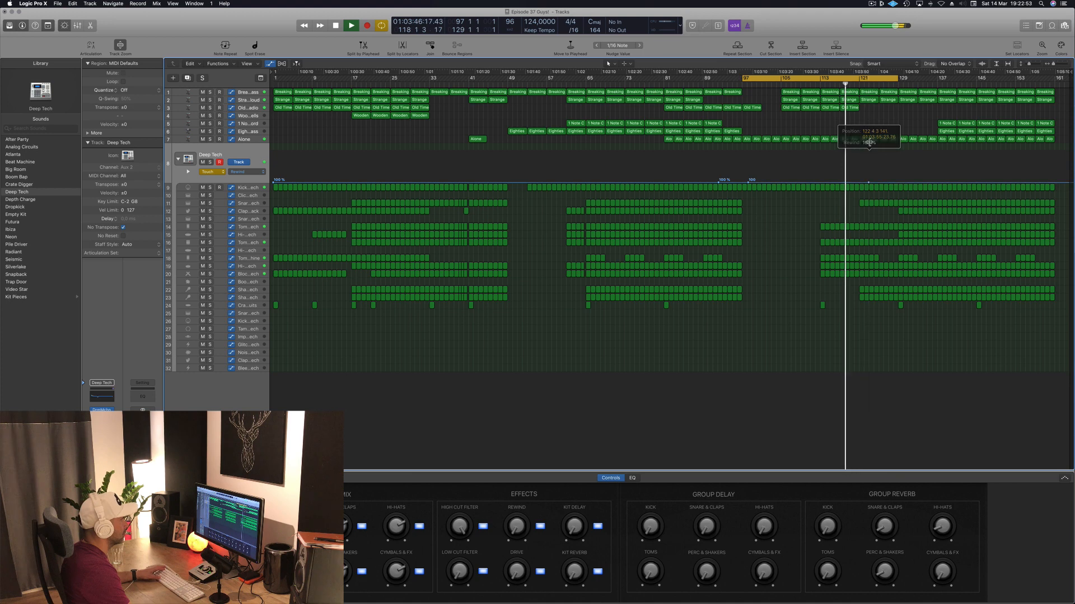
scroll(868, 187, "up", 3)
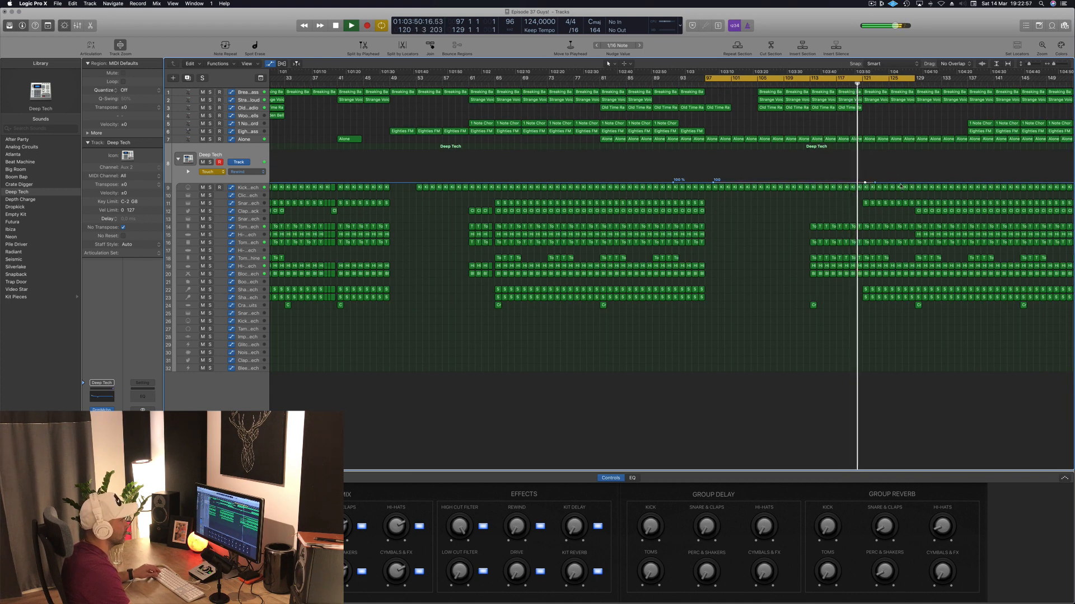
left_click(916, 182)
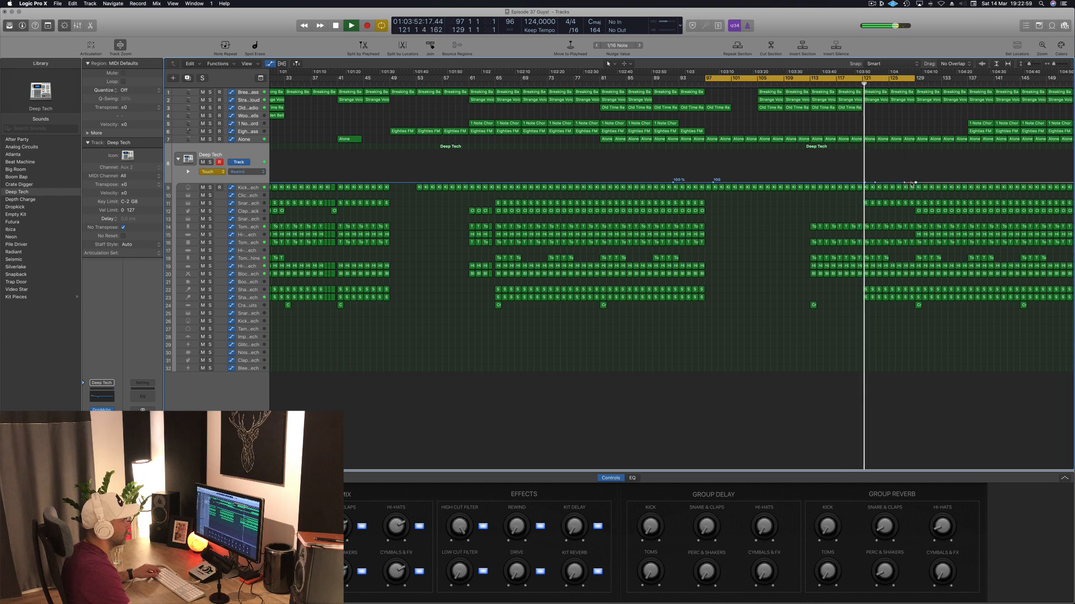
left_click(910, 183)
left_click_drag(911, 182, 909, 155)
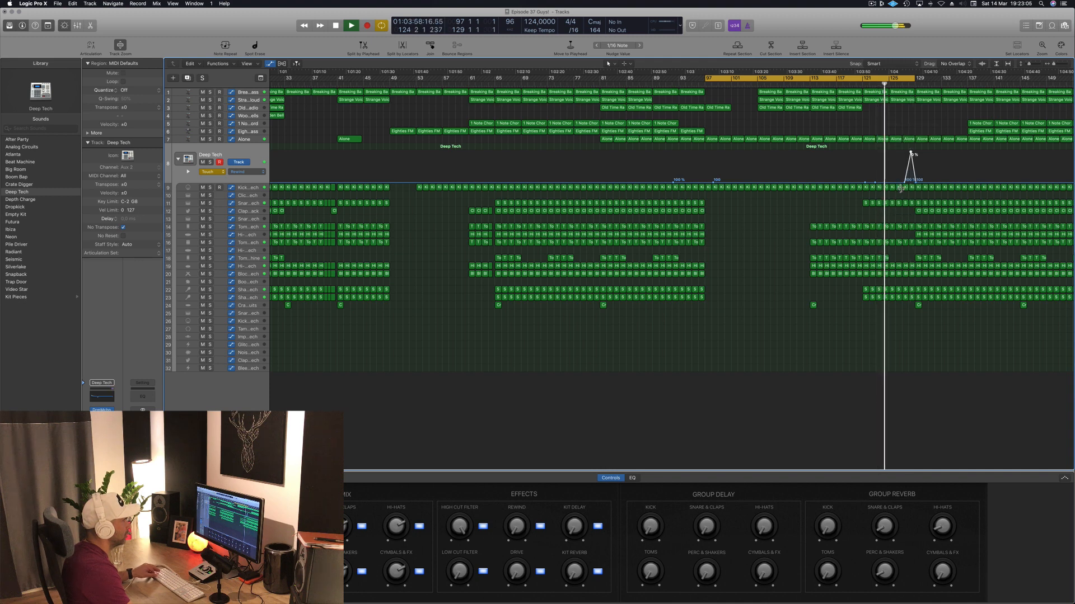
Reshape the Rewind peak into a ramp rising from about bar 125 with a vertical drop just before bar 129.
key("super+Right")
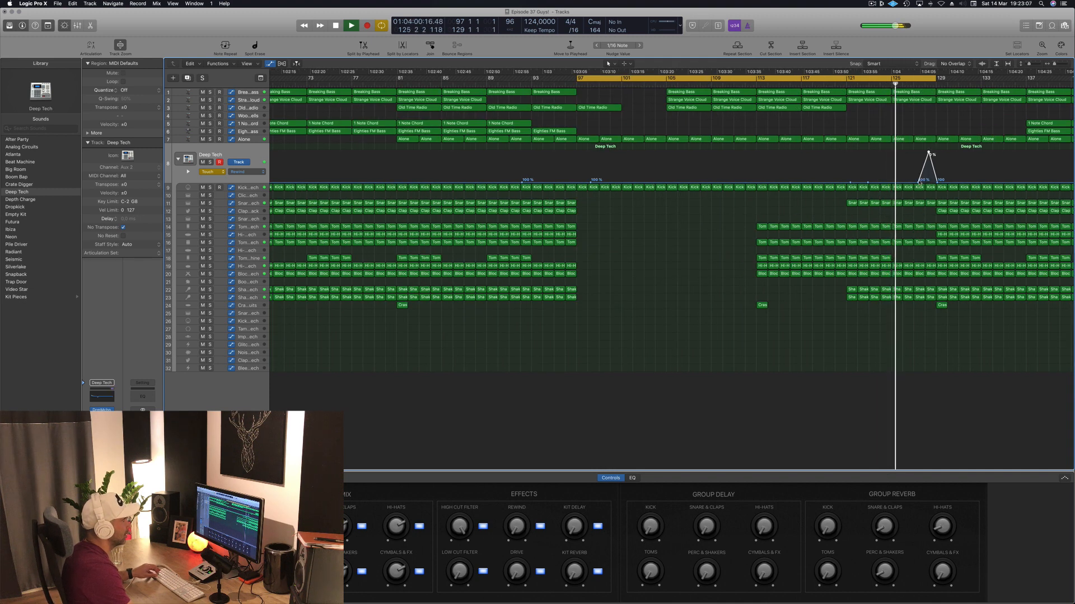
left_click_drag(929, 153, 893, 184)
key("super+Left")
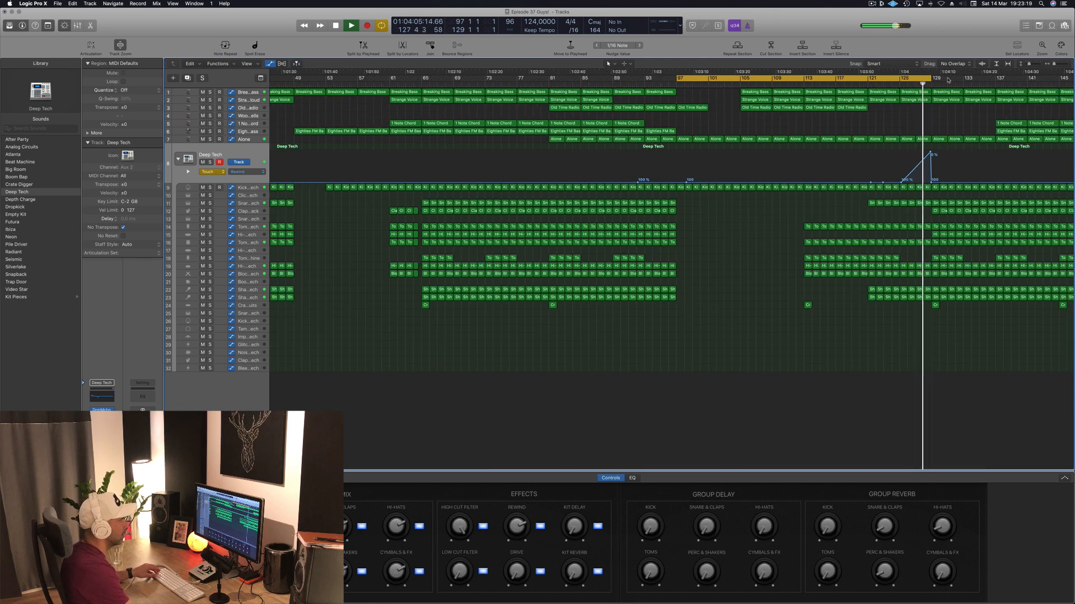
Set the cycle range to start at bar 105 and play through the Rewind ramp into bar 129.
left_click_drag(932, 80, 742, 93)
key("space")
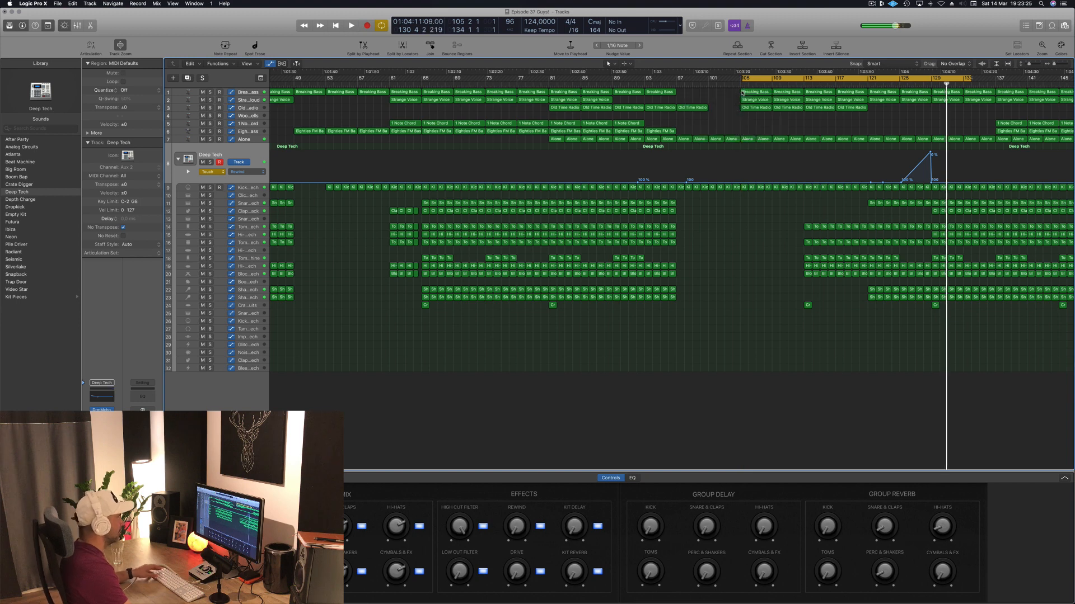
key("space")
key("z")
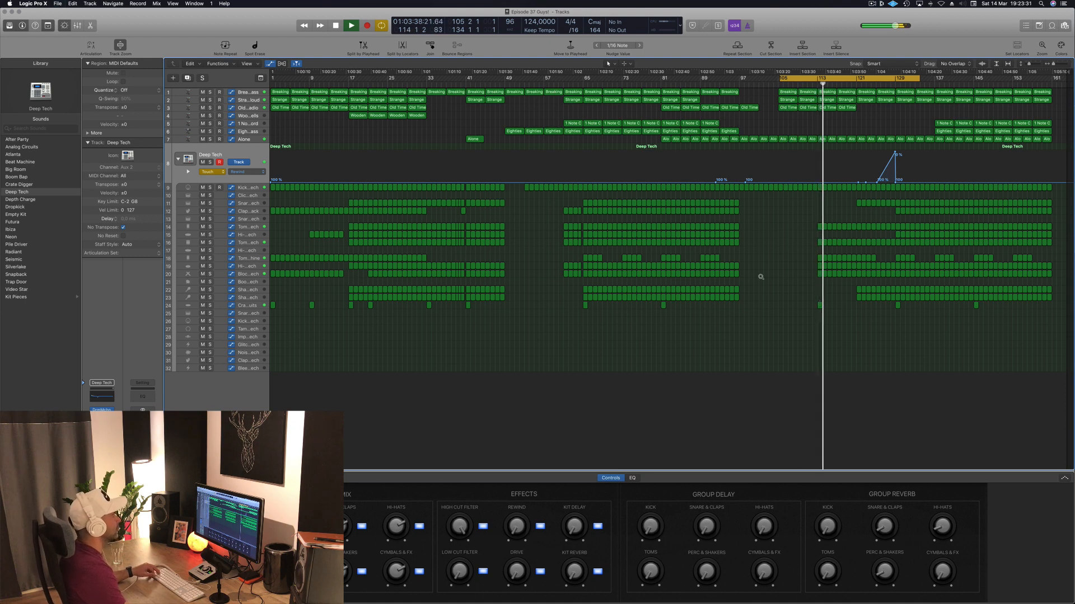
scroll(761, 277, "up", 3)
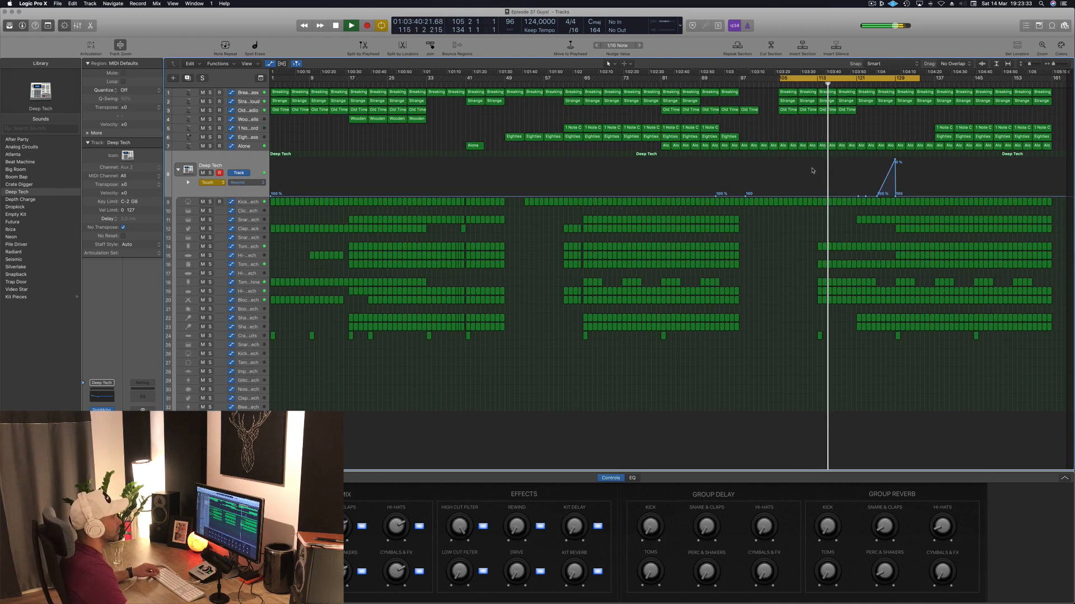
left_click(888, 84)
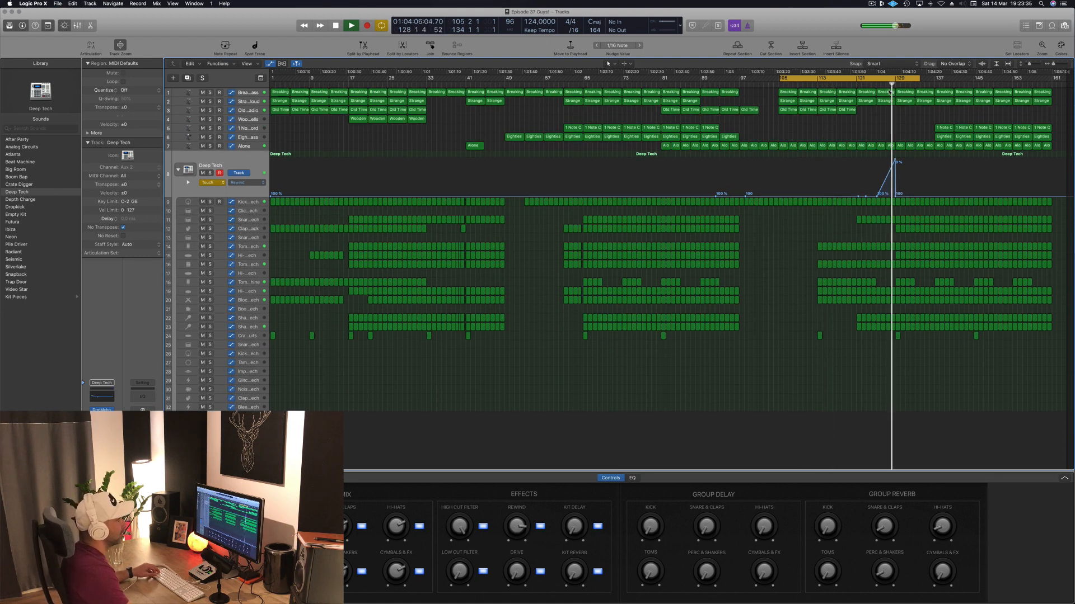
scroll(904, 134, "left", 1)
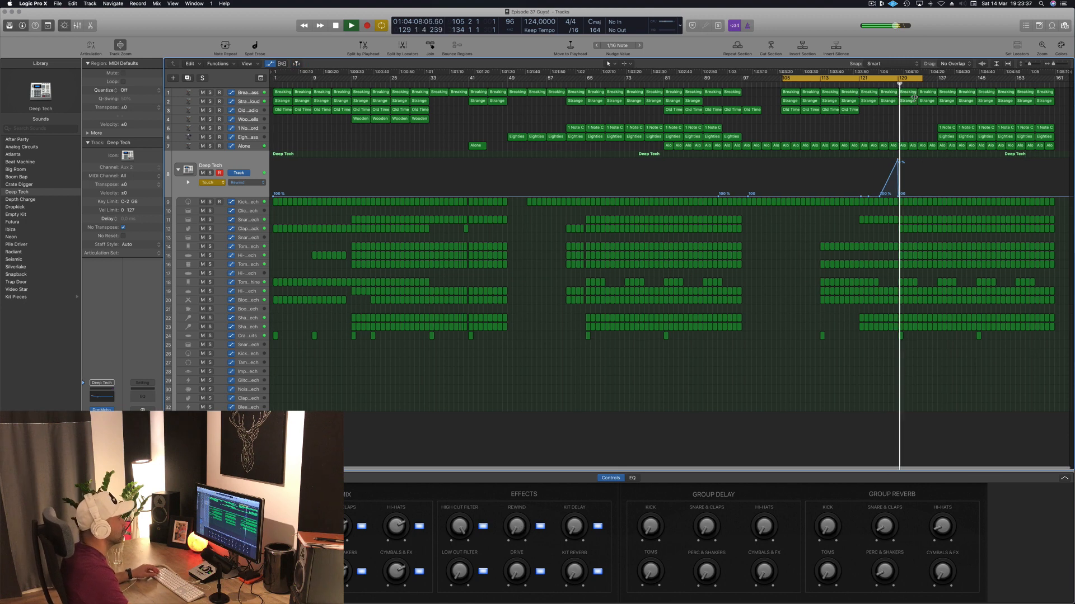
Move the cycle range to start exactly at bar 129 and end around bar 157.
left_click_drag(919, 78, 1036, 83)
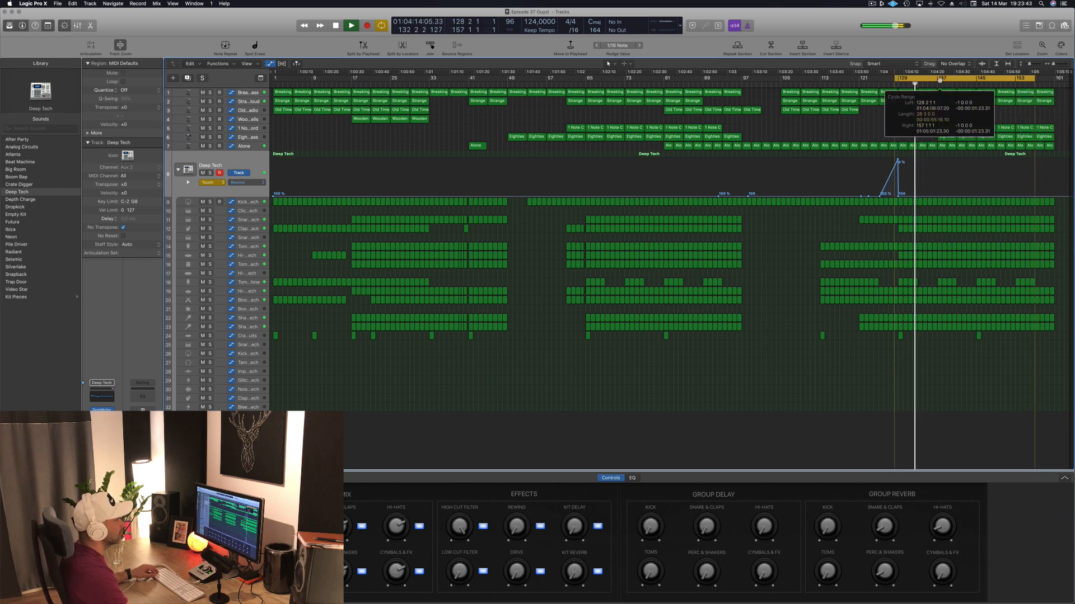
key("super+Right")
key("super+Right")
key("super+Right")
key("super+Right")
key("super+Right")
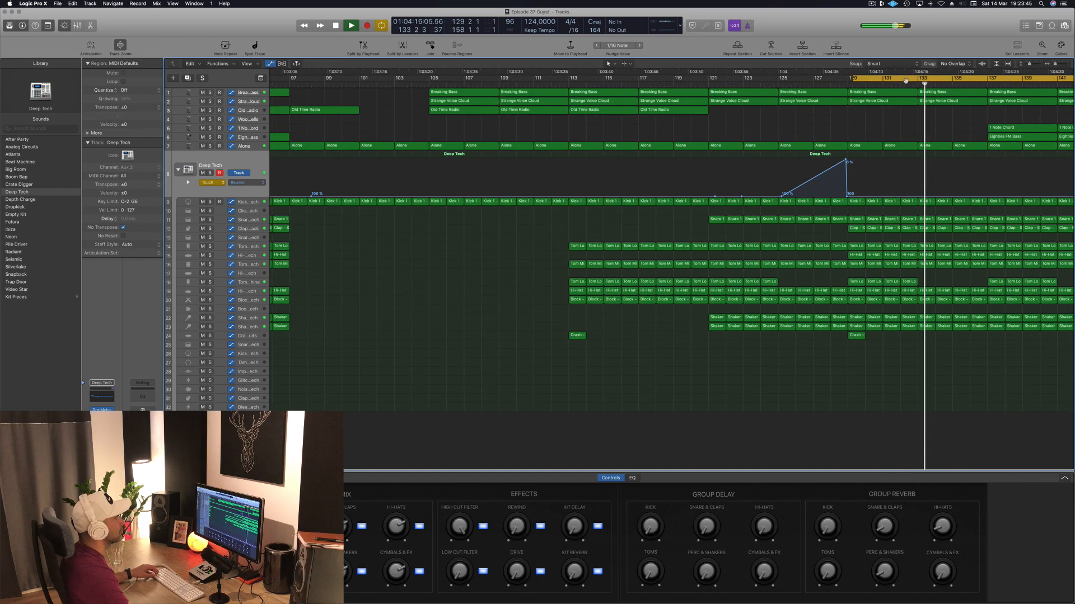
left_click_drag(906, 82, 900, 81)
Delete the last two 1 Note Chord and Eighties FM Bass regions, from bar 153 to 161.
key("super+Left")
key("super+Left")
key("super+Left")
key("super+Left")
key("super+Left")
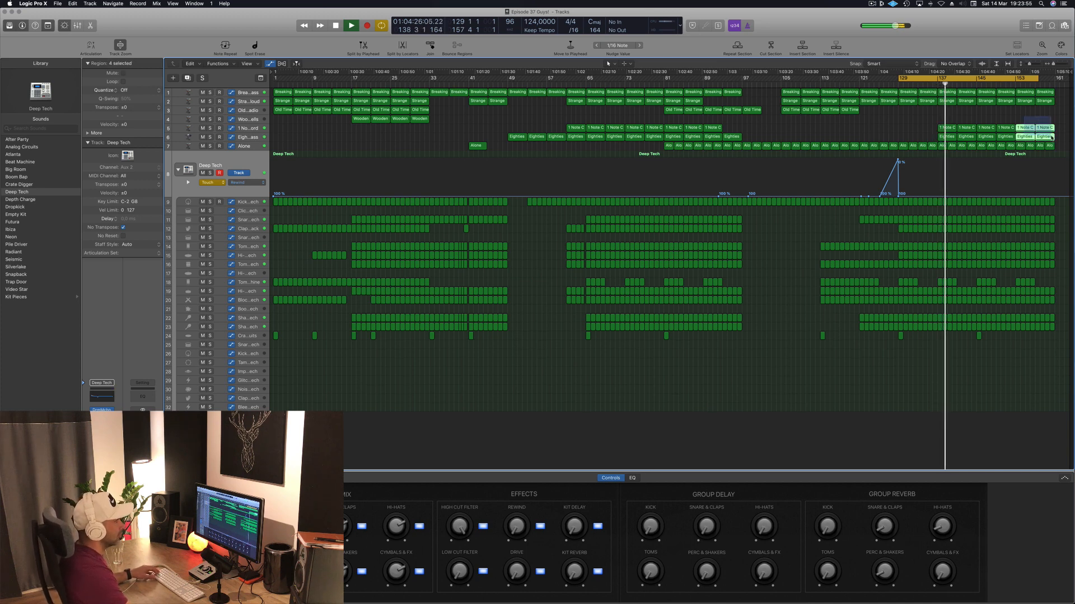
Set the cycle range to bars 153 to 161 and repeat that section once, extending the arrangement to bar 169.
mouse_move(1032, 83)
left_mouse_down()
mouse_move(1016, 80)
mouse_move(1051, 82)
left_mouse_up()
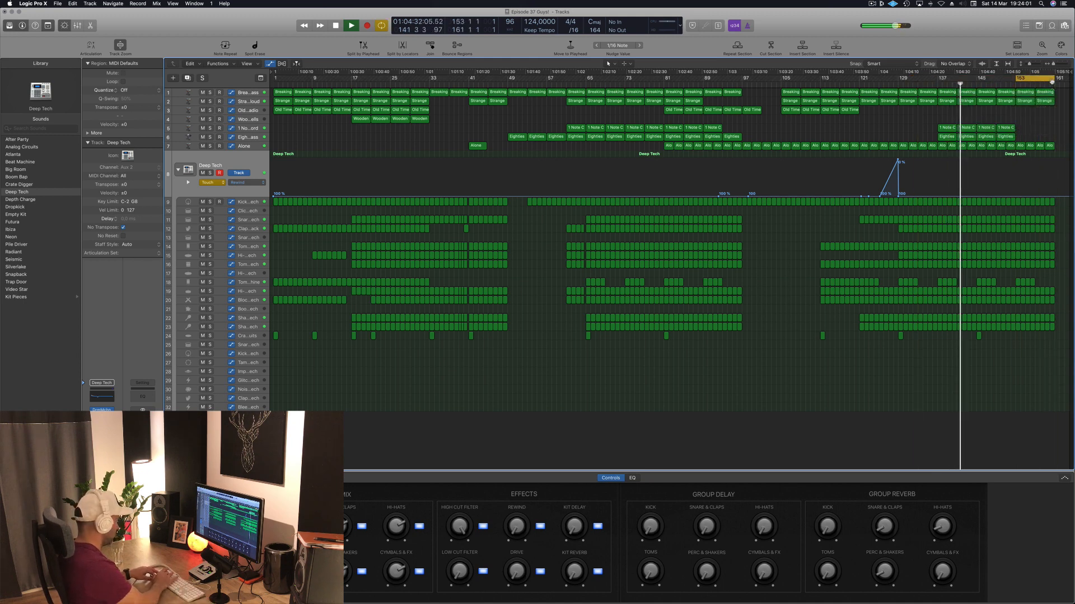
key("ctrl+super+r")
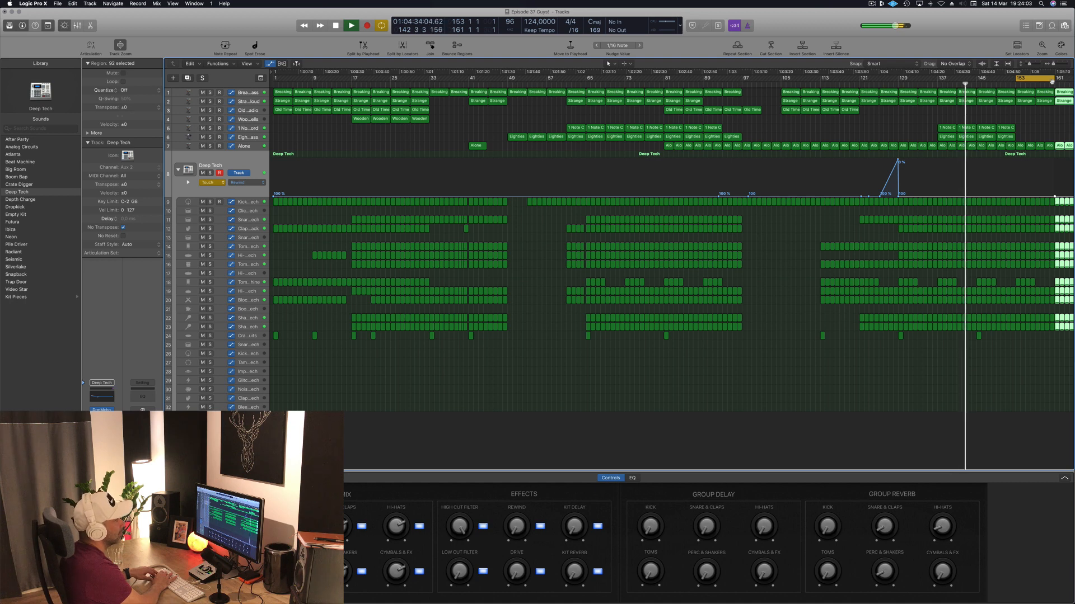
scroll(1016, 128, "down", 2)
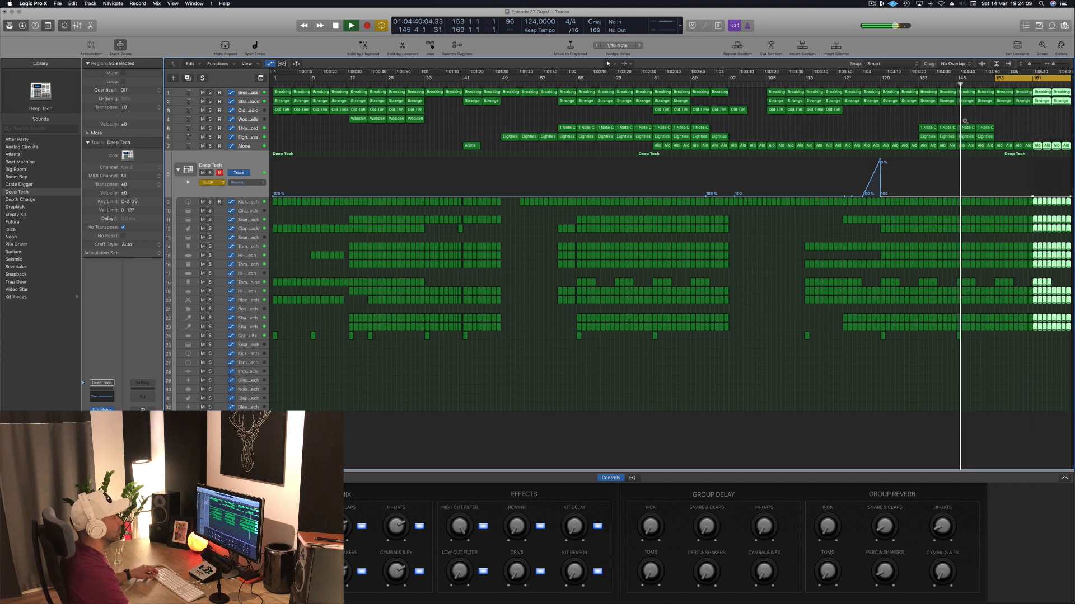
Move the project end further out and repeat the section from bar 153 to 169, extending the arrangement to bar 185.
left_click(881, 123)
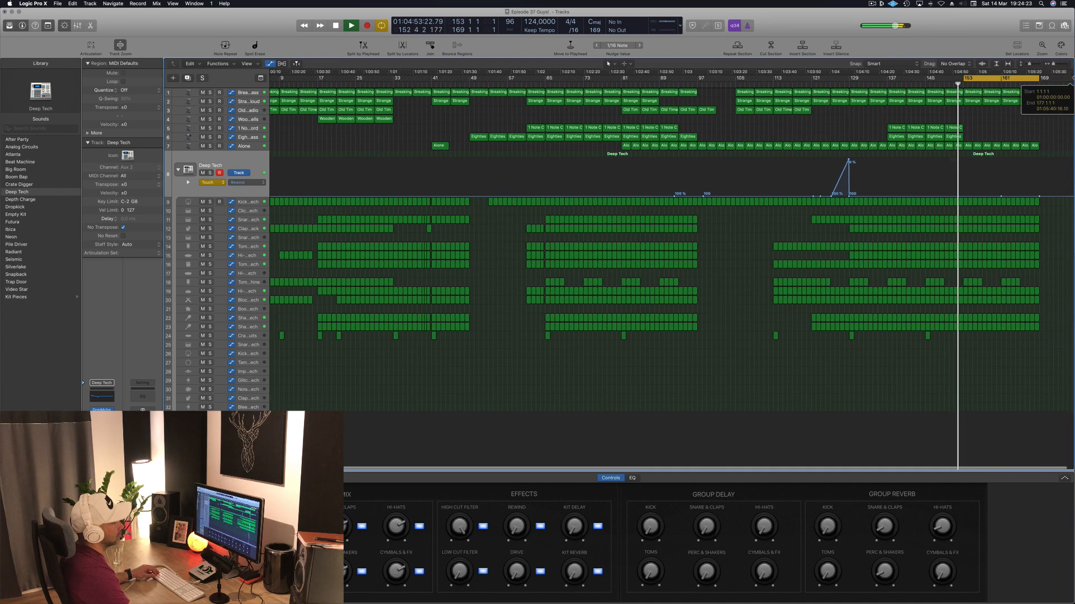
left_click_drag(1073, 79, 1070, 84)
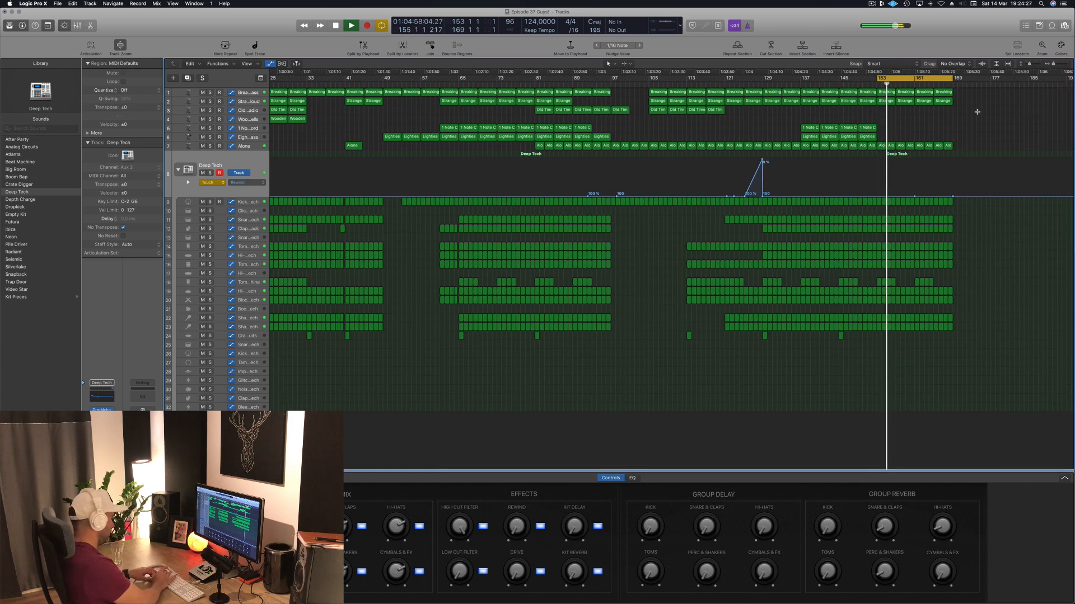
key("ctrl+super+r")
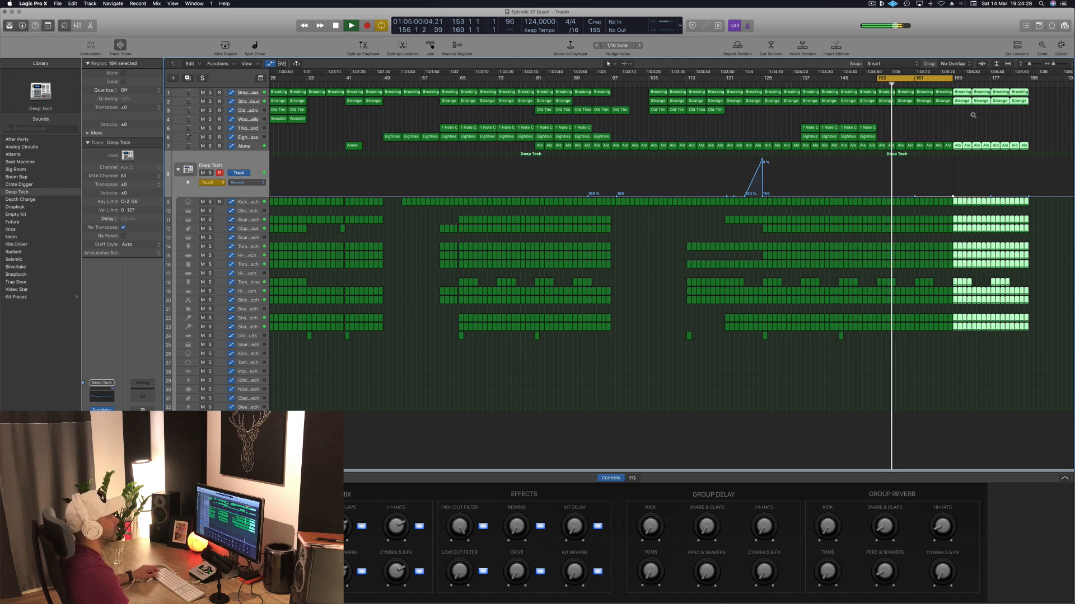
Delete the repeated Alone regions from bar 169 to 185.
scroll(973, 115, "left", 1)
scroll(973, 115, "down", 1)
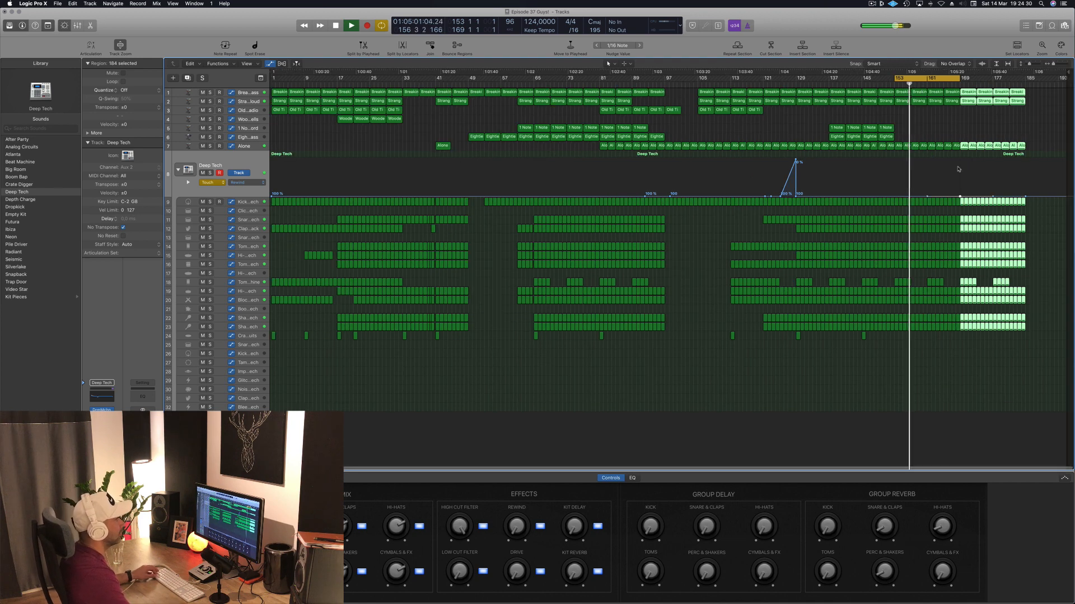
left_click(969, 137)
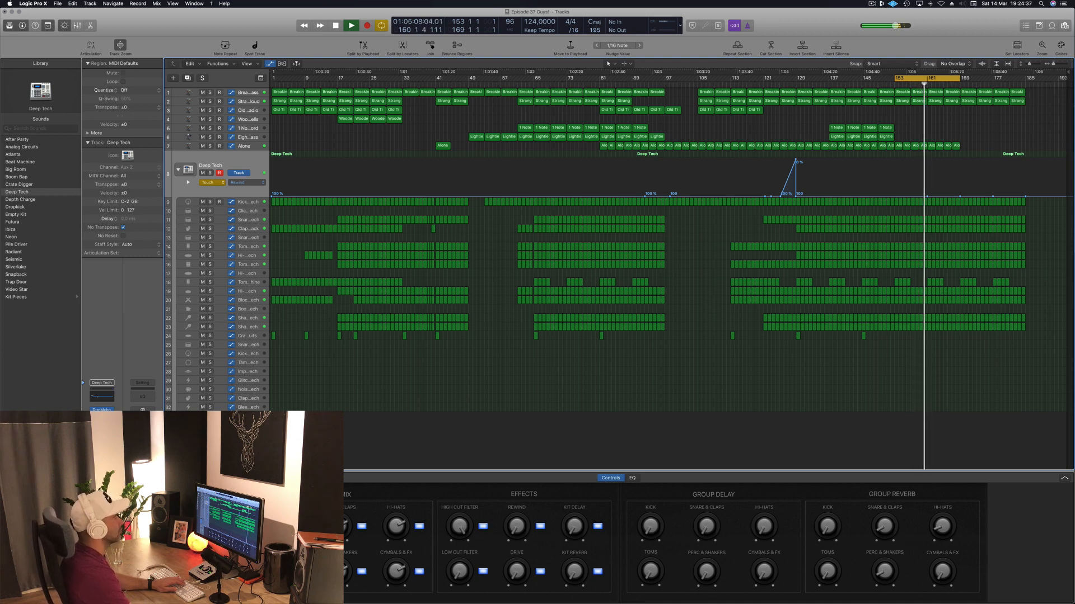
Replay from just before bar 137 and delete the two Strange Voice Cloud regions between bars 137 and 145.
left_click(825, 85)
left_click_drag(837, 107, 855, 105)
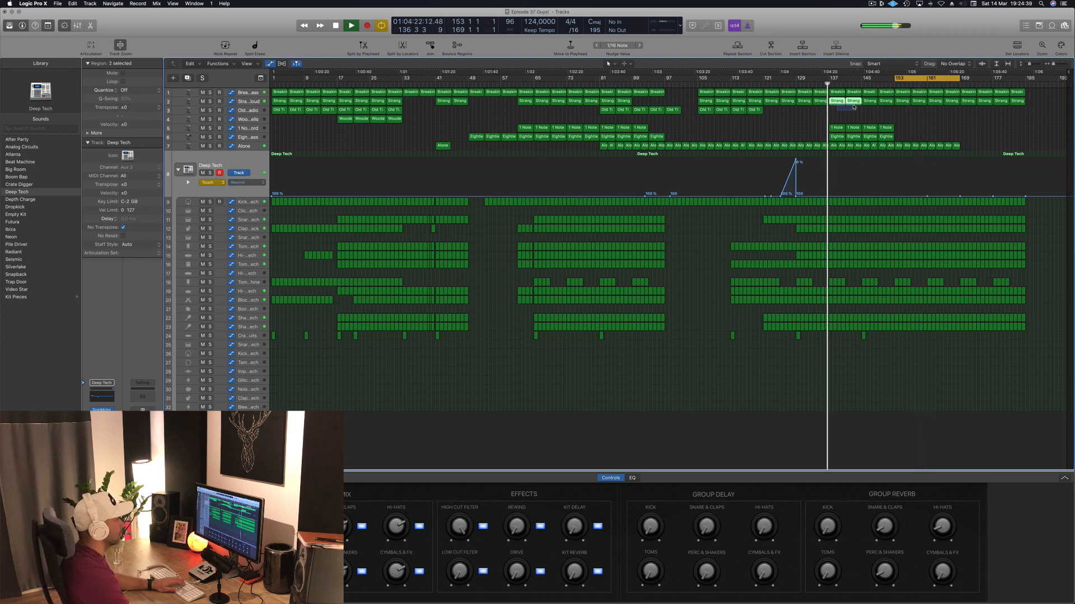
key("Delete")
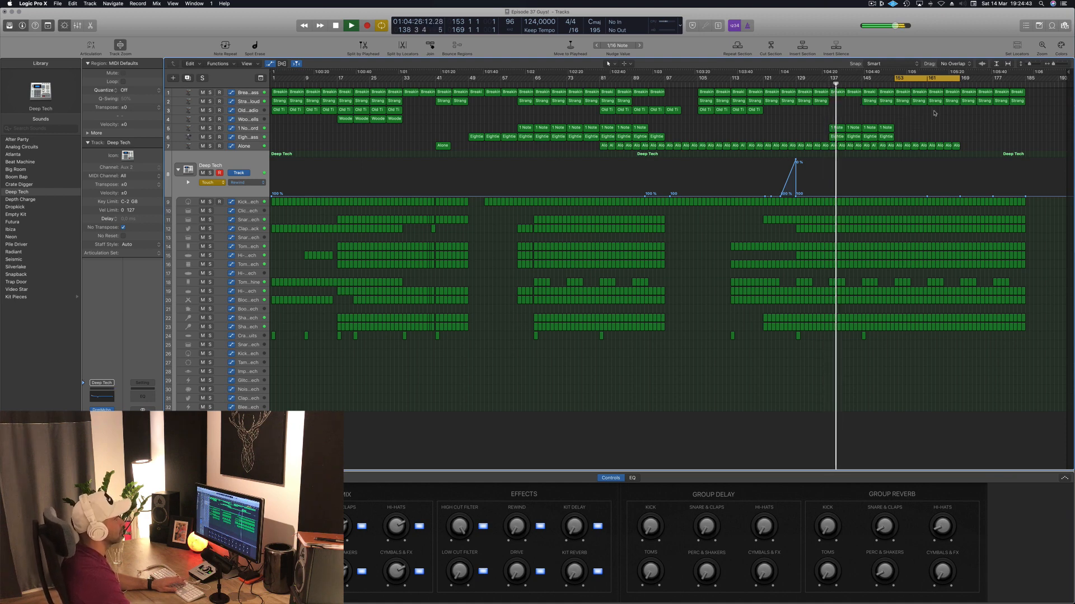
Replay from just before bar 153 with the cycle extended to about bar 185, and raise the Breaking Bass cutoff point near bar 161.
left_click(891, 85)
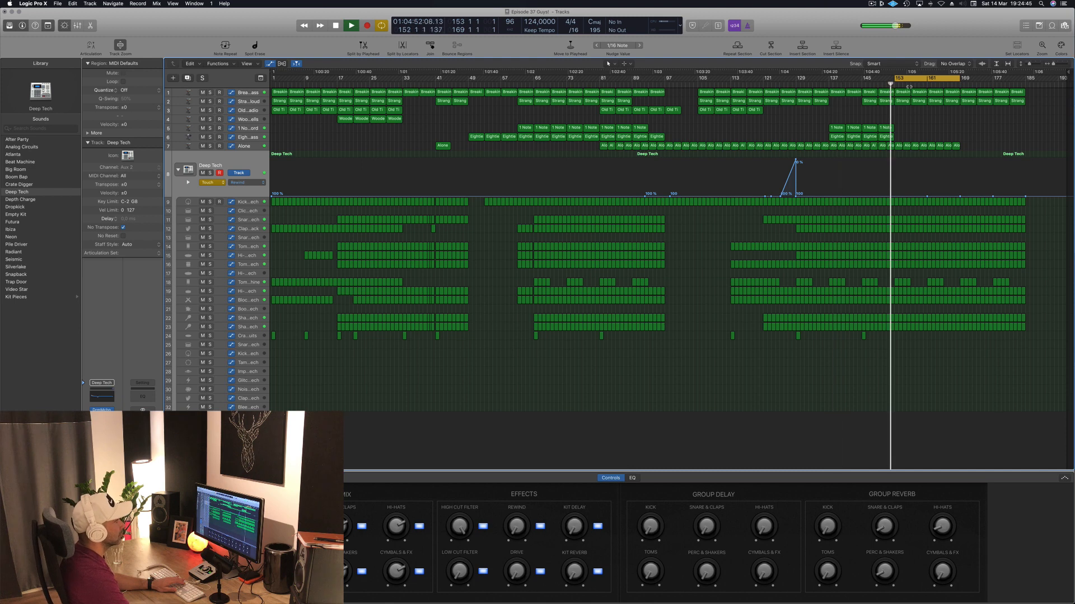
left_click_drag(959, 79, 1032, 79)
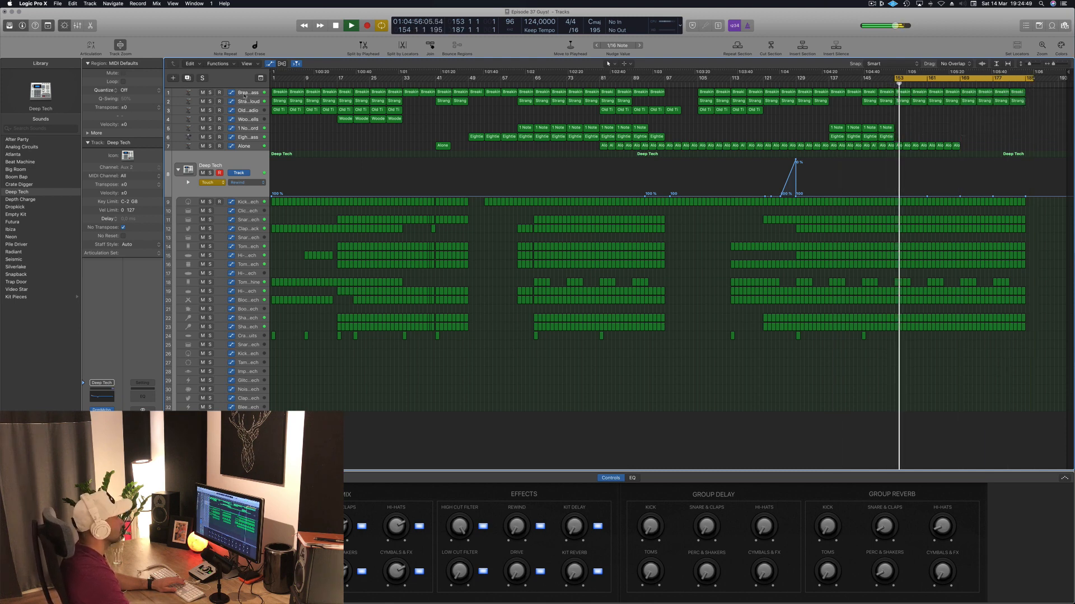
left_click(242, 93)
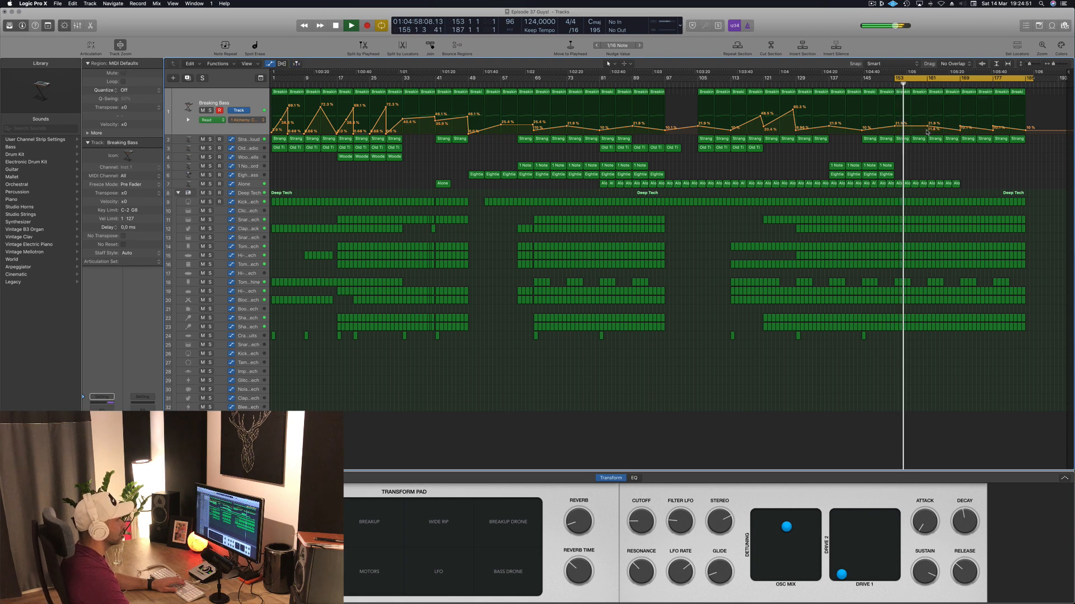
left_click_drag(927, 130, 927, 127)
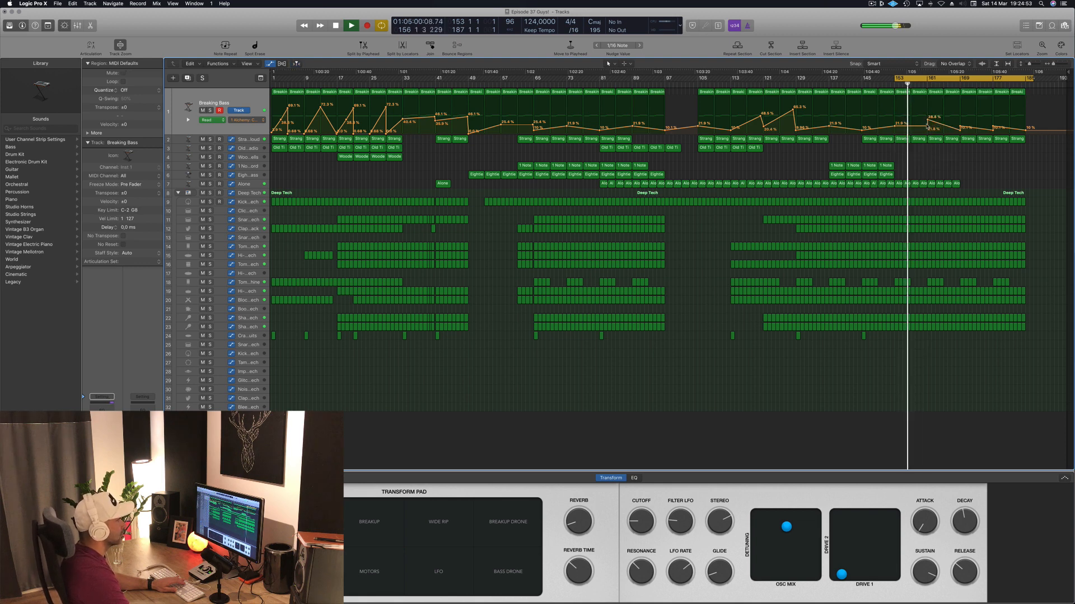
Delete the Breaking Bass regions from bar 169 to 185.
left_click_drag(1036, 93, 969, 96)
key("BackSpace")
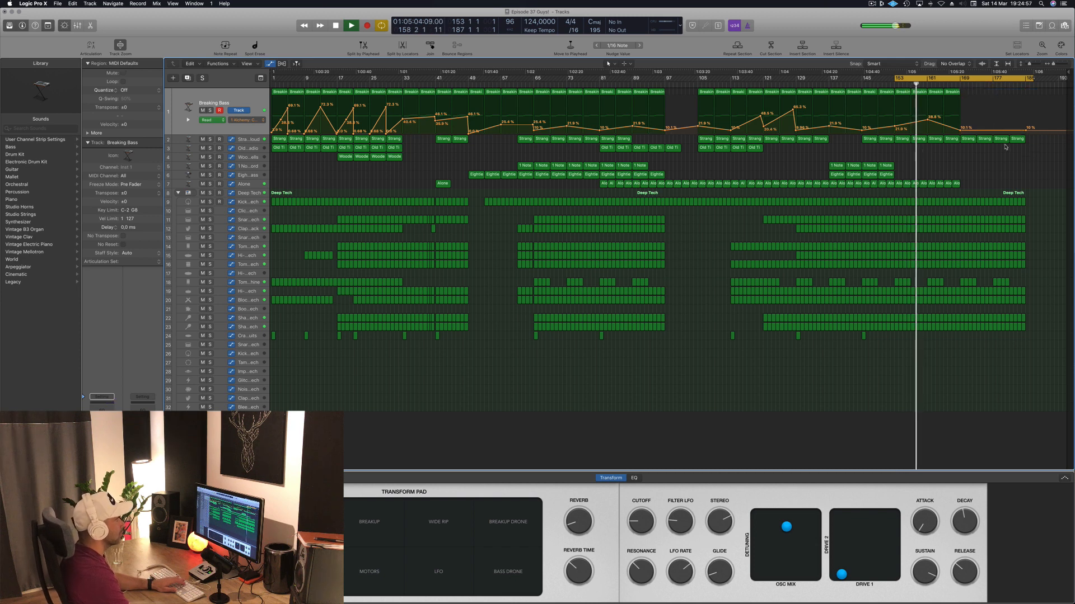
Replay from about bar 169, raise the Block's low cut automation to a peak at bar 177, and delete its regions from there to bar 185.
left_click(956, 79)
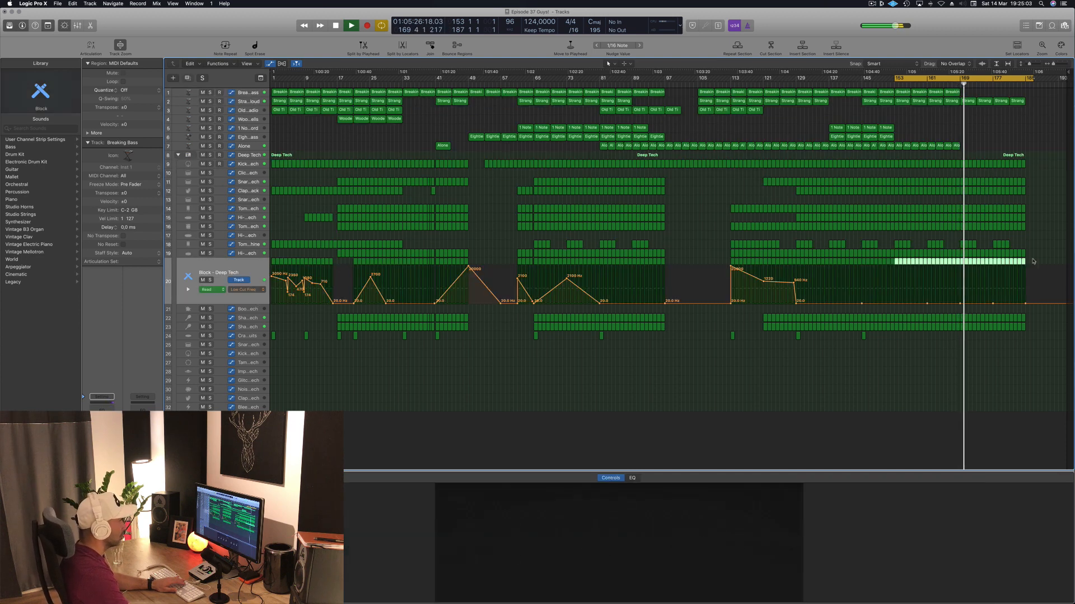
left_click(244, 300)
left_click_drag(993, 304, 995, 263)
left_click(993, 304)
key("Delete")
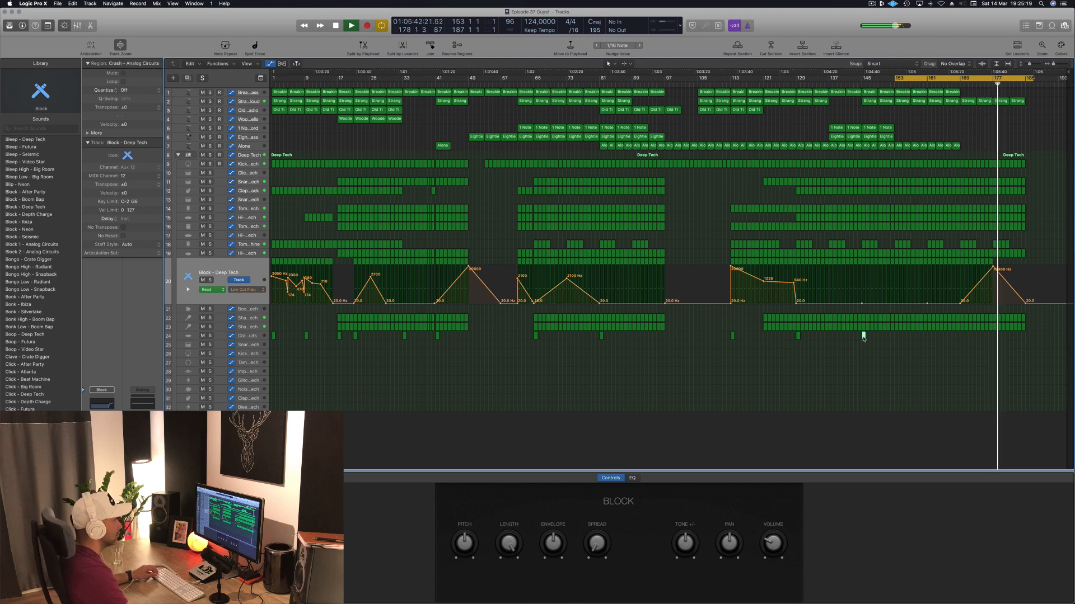
Copy the crash region from bar 145 to bar 185, save the project, and replay from bar 153.
left_click_drag(863, 336, 1027, 338)
key("super+s")
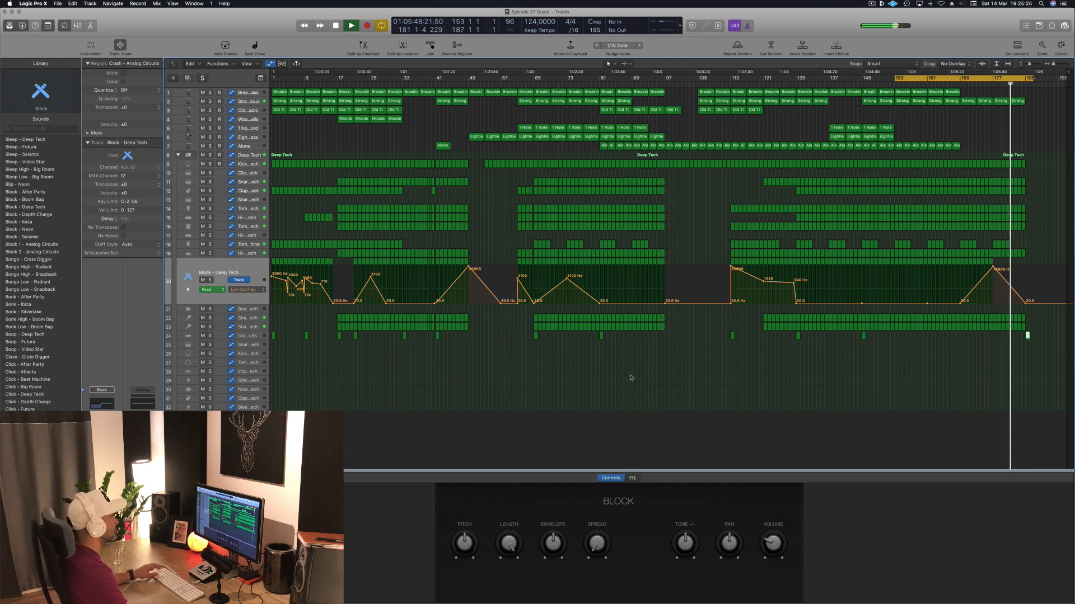
left_click(635, 399)
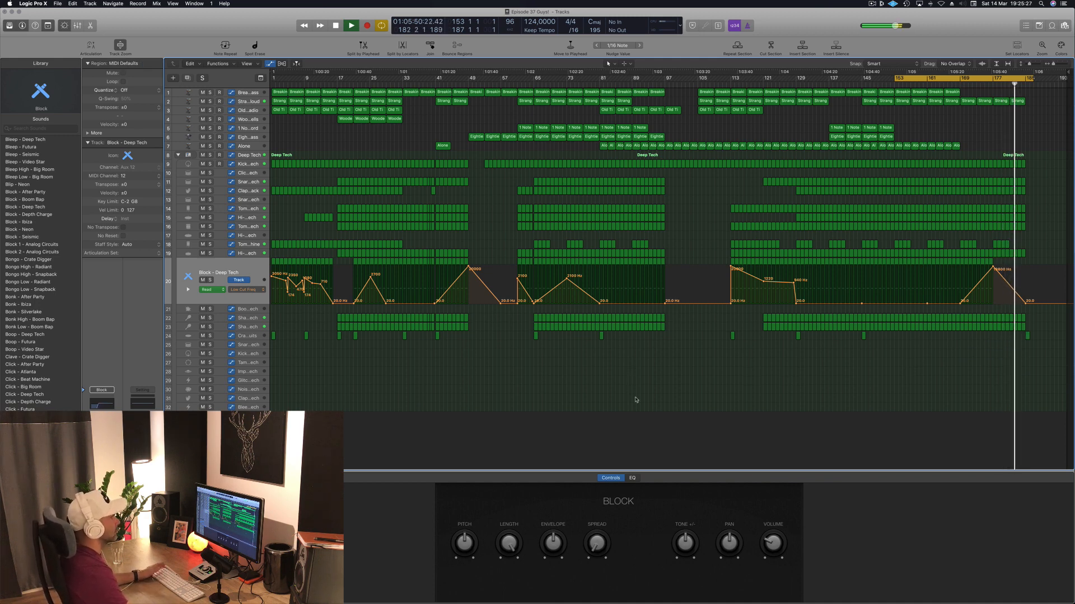
key("space")
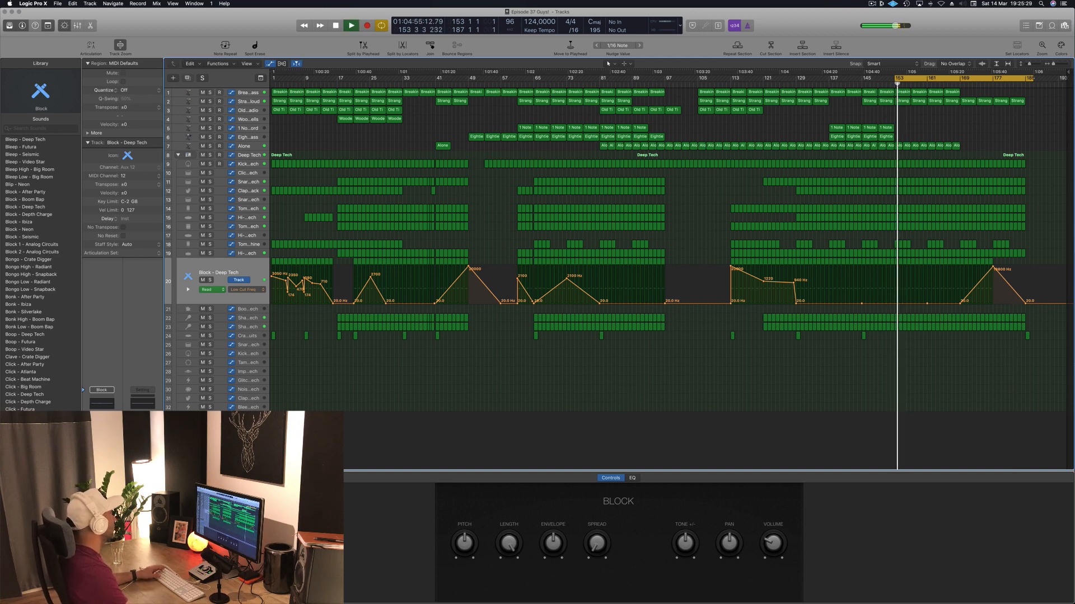
Examine the side-chained compressor on the Breaking Bass track, then close it.
left_click(185, 93)
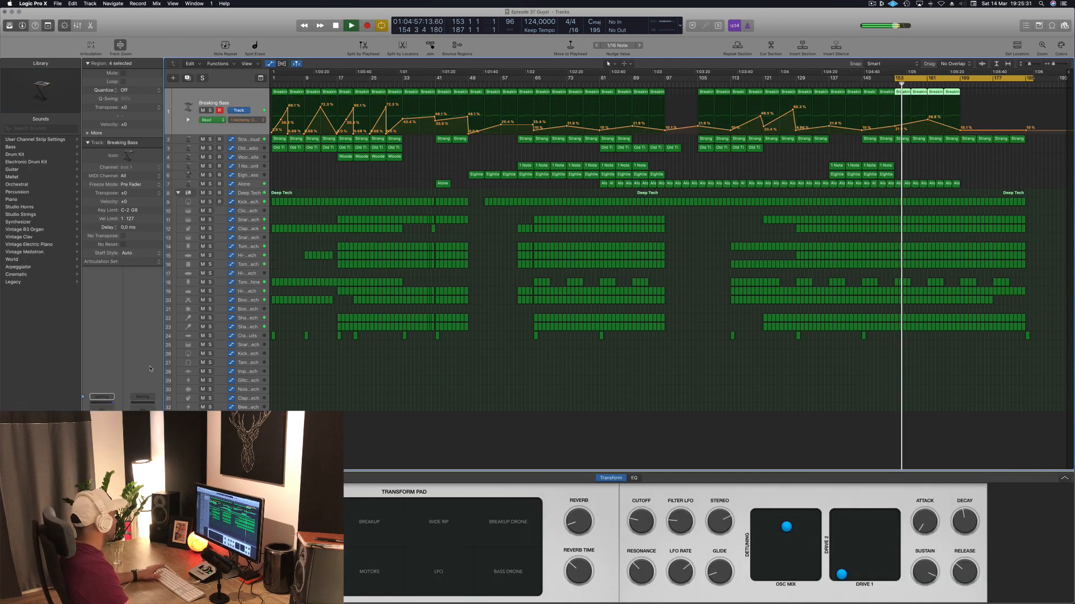
left_click(102, 442)
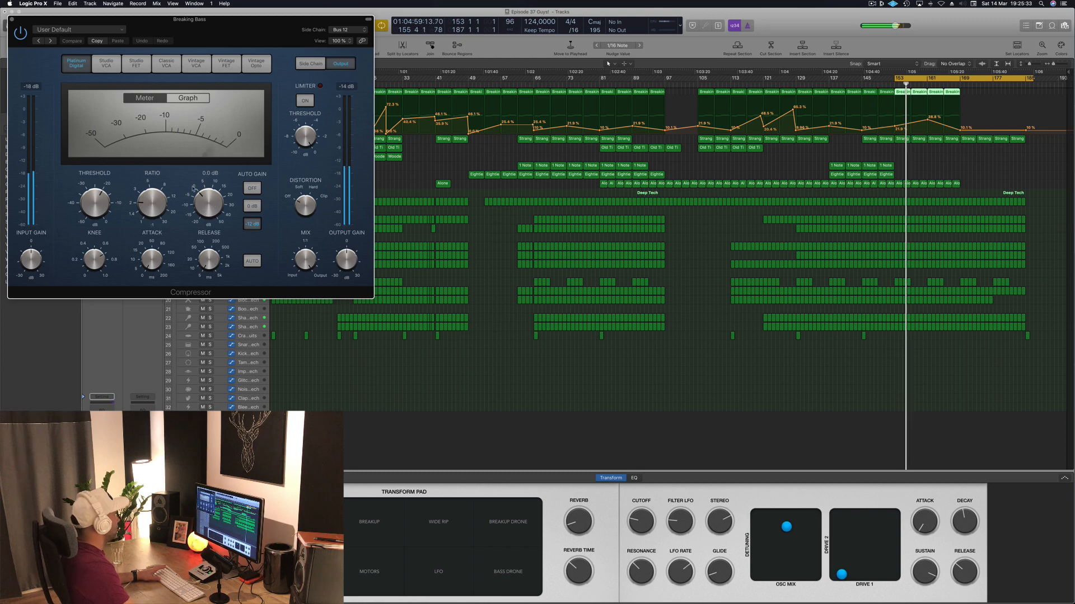
left_click_drag(244, 11, 672, 313)
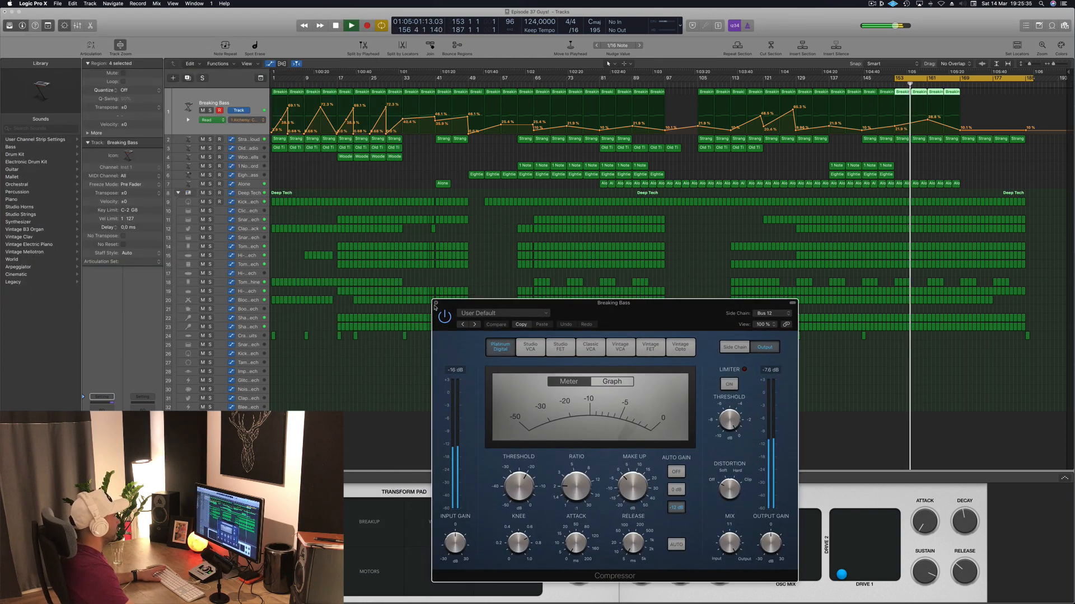
left_click(435, 306)
left_click(423, 386)
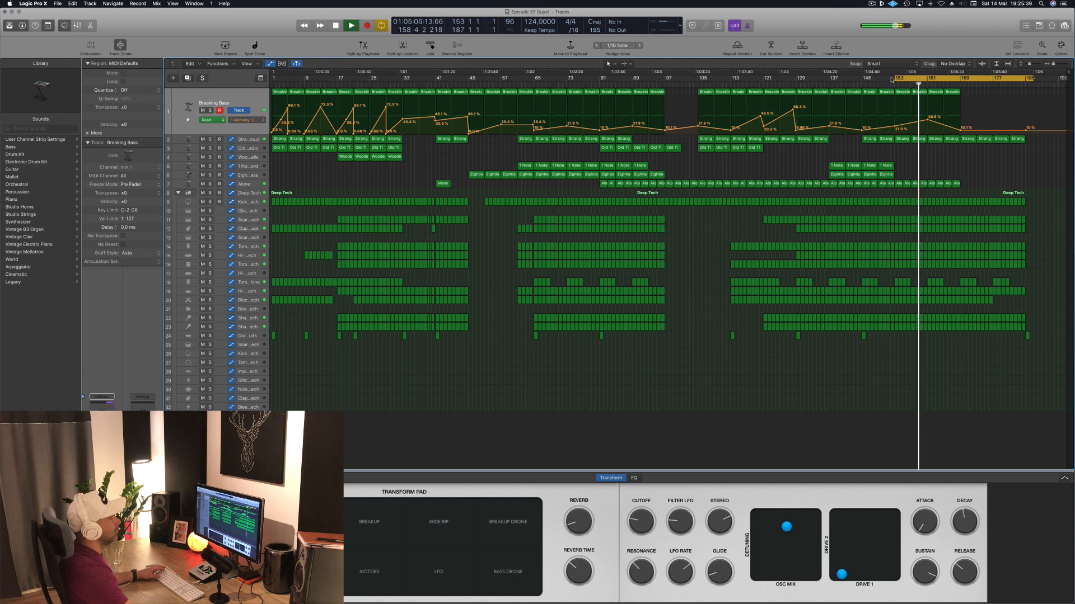
Extend the cycle back to bar 1 and play from the start, reviewing the Strange Voice Cloud, Kick 1 and Wooden Bells tracks.
left_click_drag(895, 79, 260, 93)
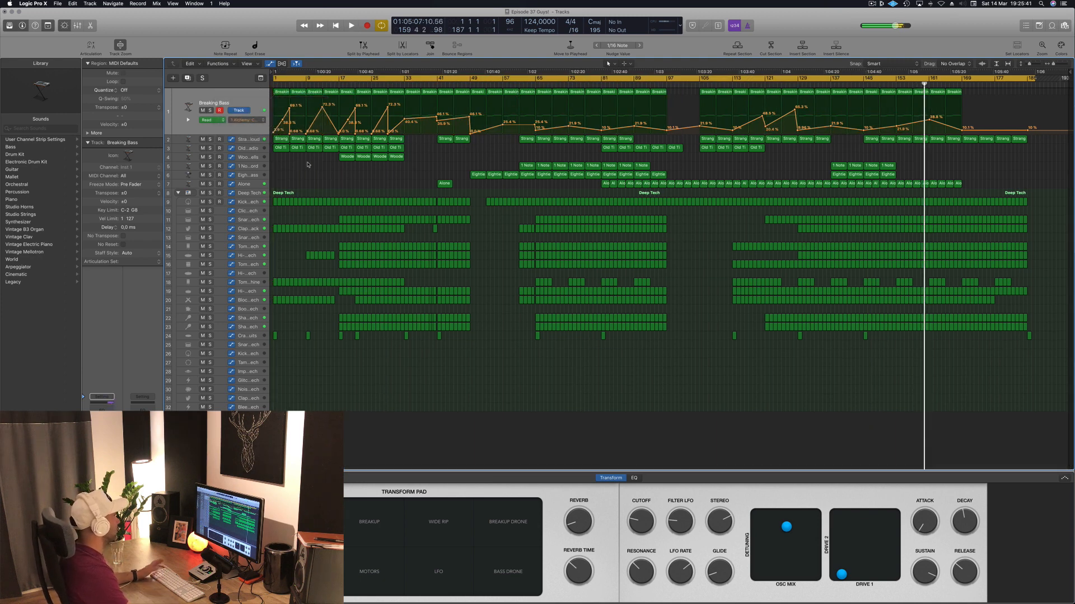
key("Return")
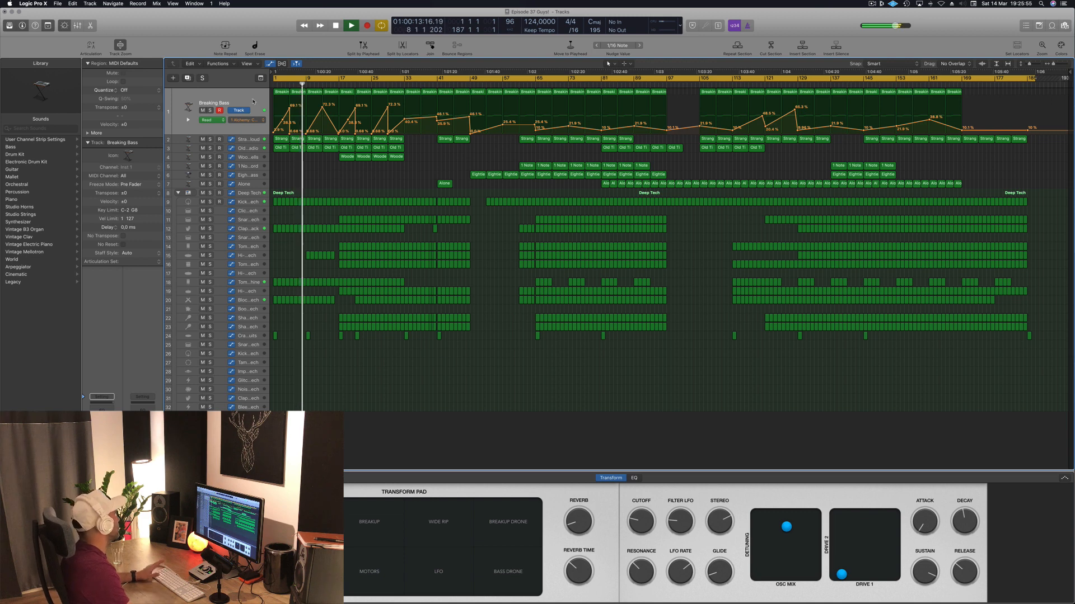
left_click(253, 139)
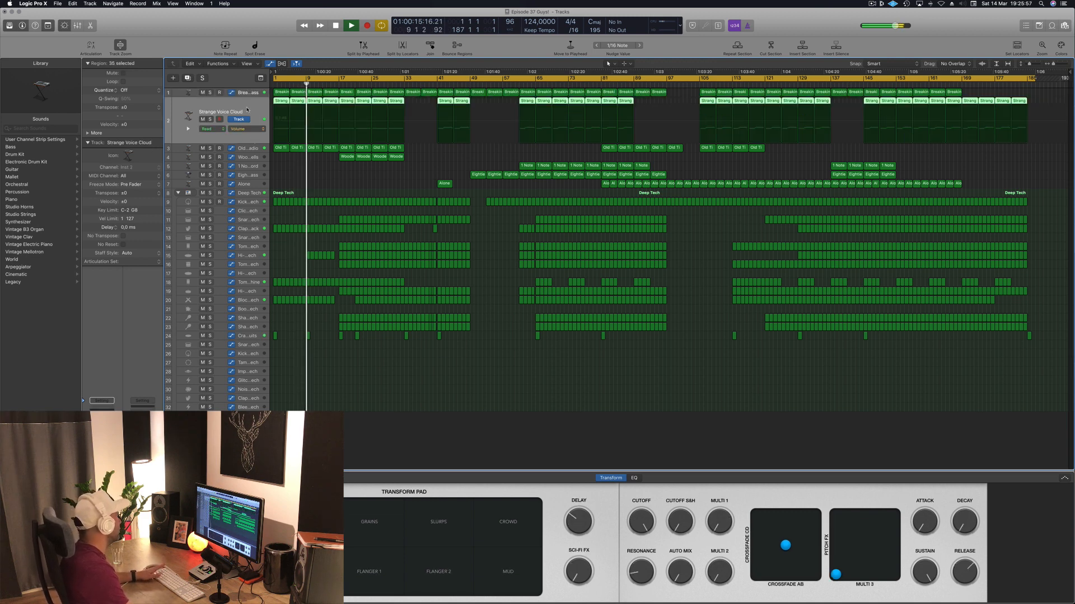
left_click(379, 170)
left_click(250, 203)
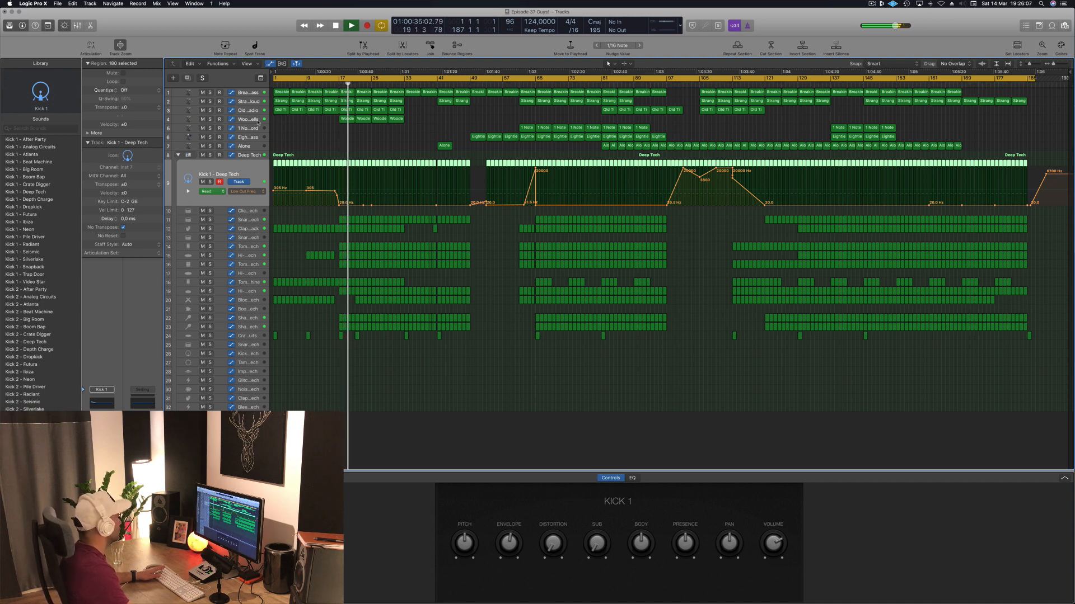
left_click(189, 120)
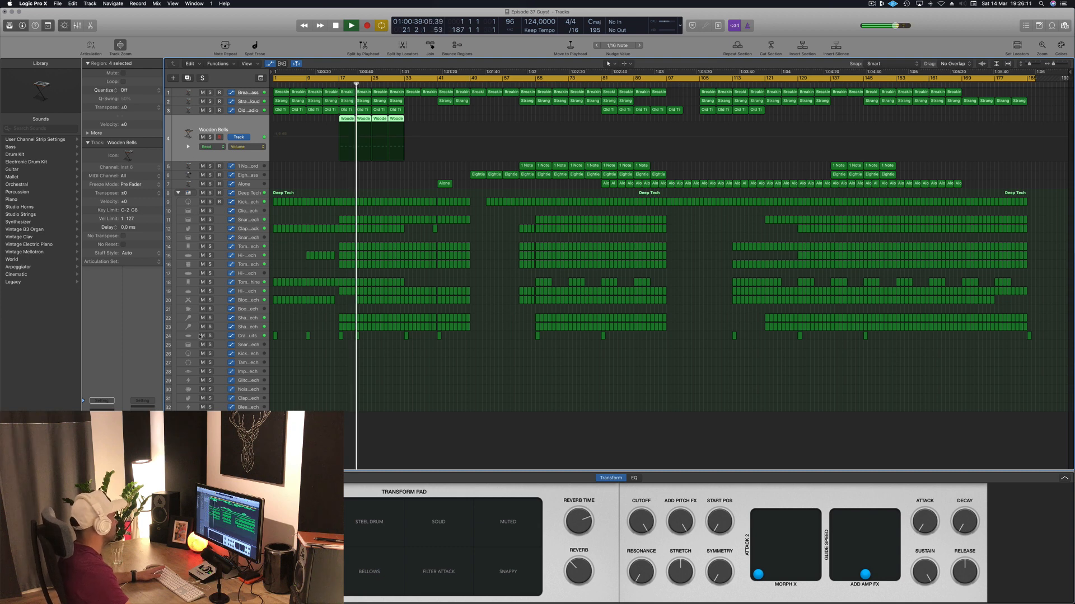
Add another Compressor to Breaking Bass, choose the Vintage Opto model, adjust the threshold and set the attack to 13.0 ms.
left_click(249, 92)
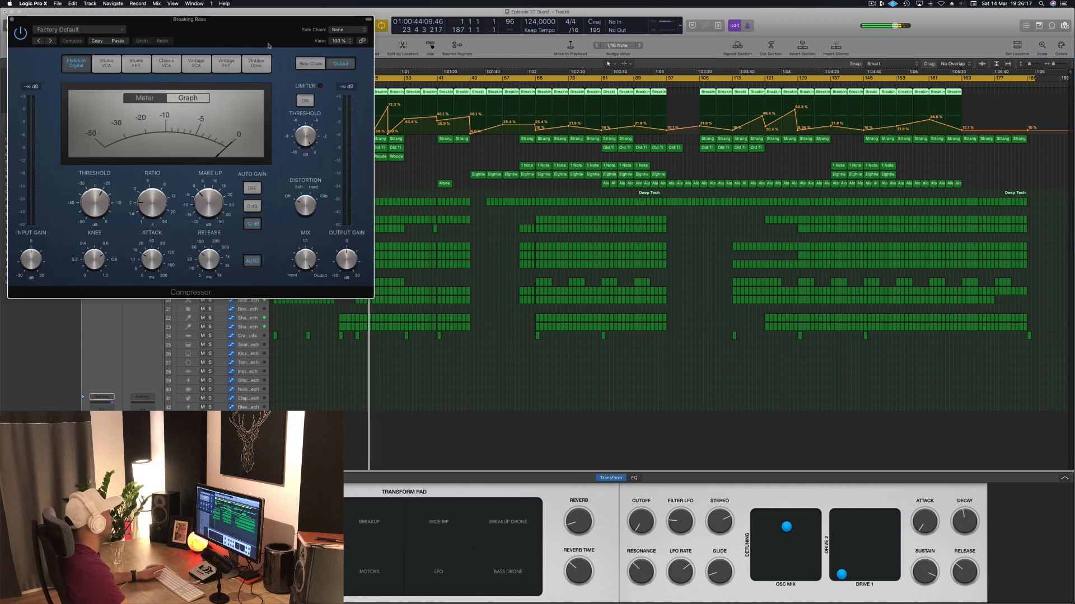
left_click_drag(224, 23, 610, 110)
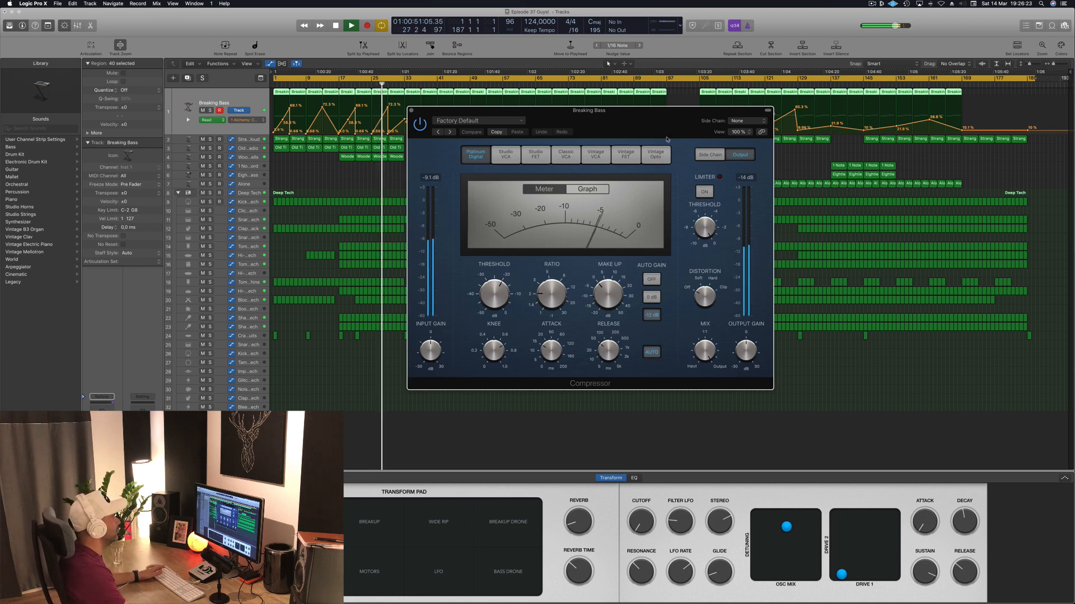
left_click(658, 155)
left_click_drag(496, 298, 544, 277)
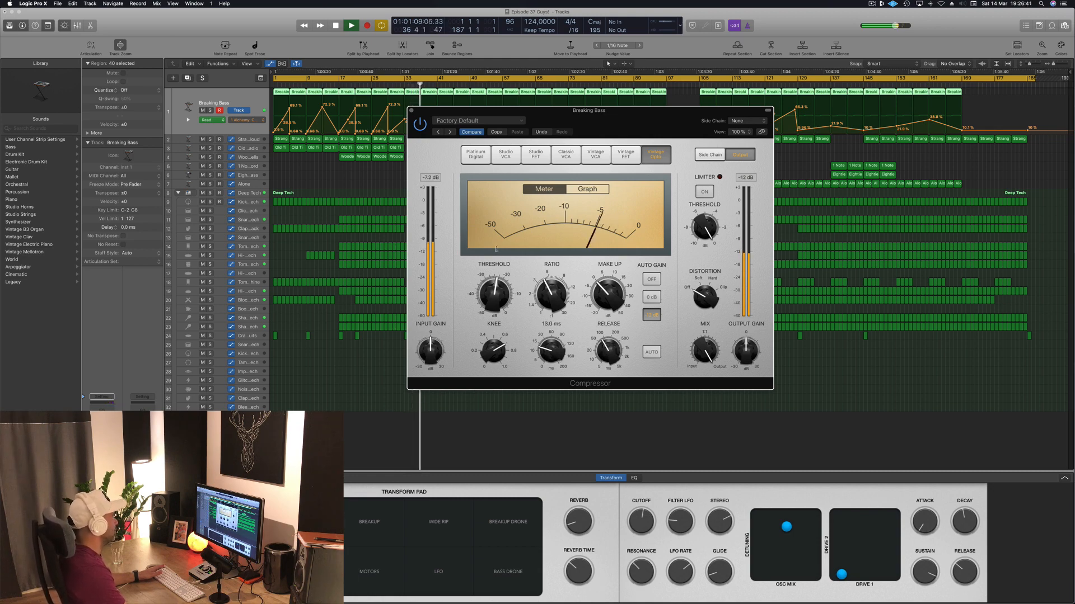
left_click(411, 111)
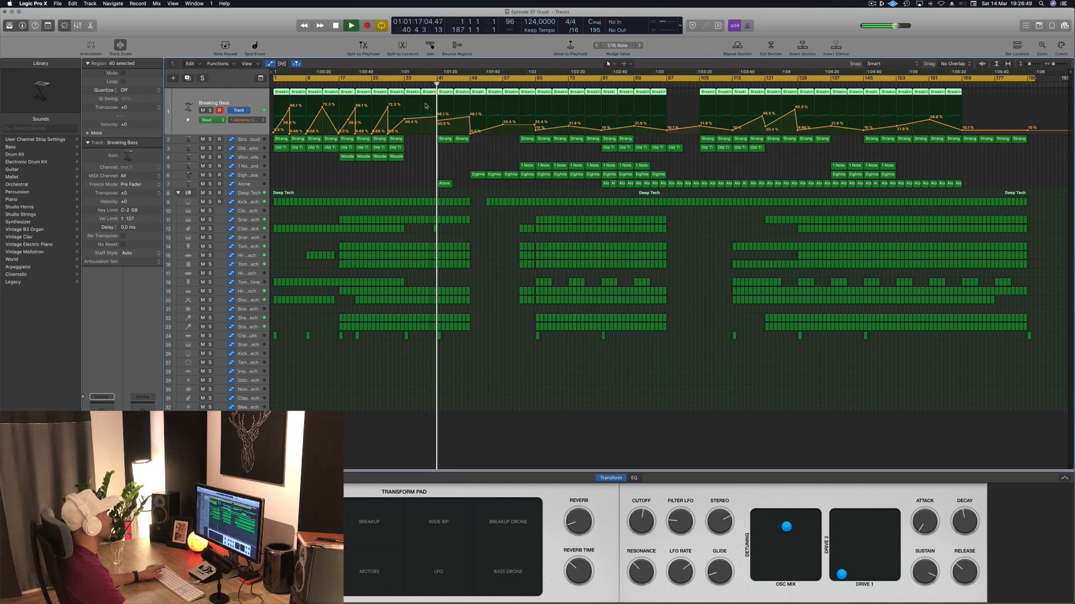
Replay from about bar 32 and lower the Breaking Bass automation point at bar 33.
left_click(400, 84)
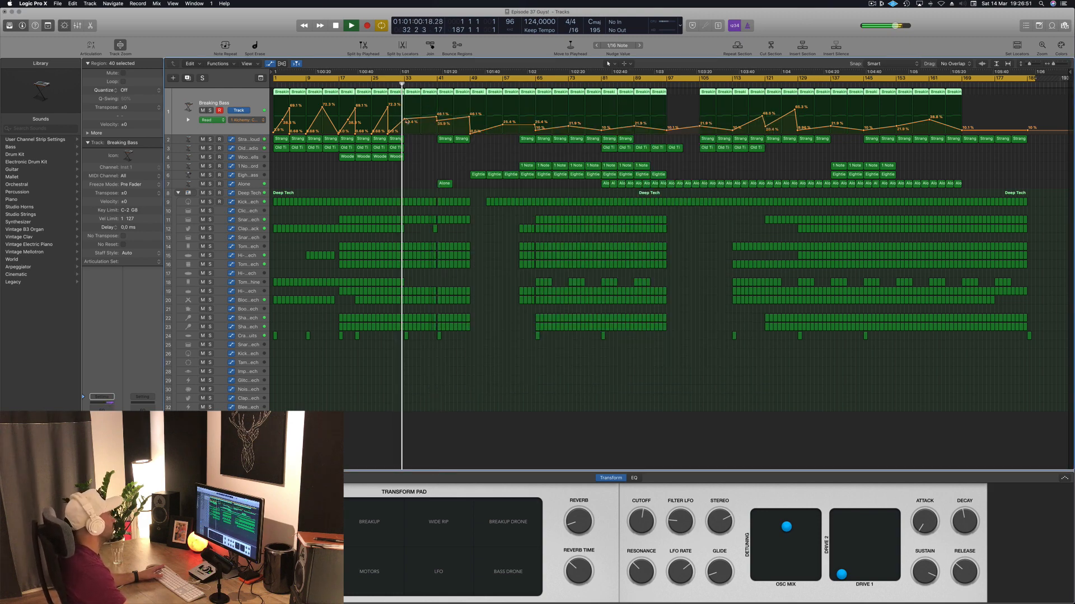
left_click(405, 119)
left_click_drag(406, 119, 408, 127)
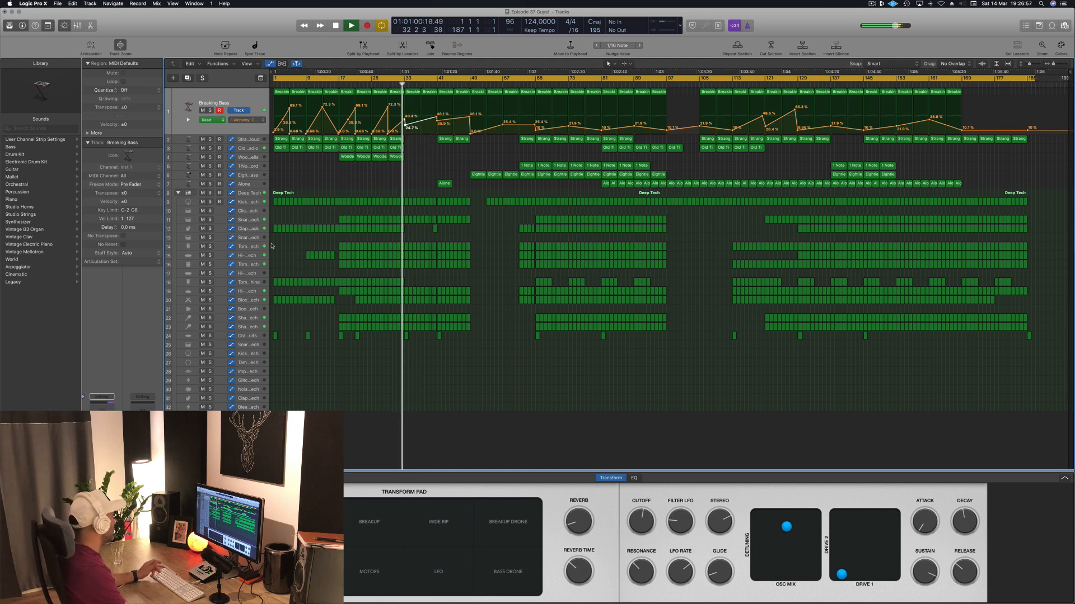
Add a Compressor to the Block track and set its side chain to Bus 12, fed by Kick 1.
left_click(250, 301)
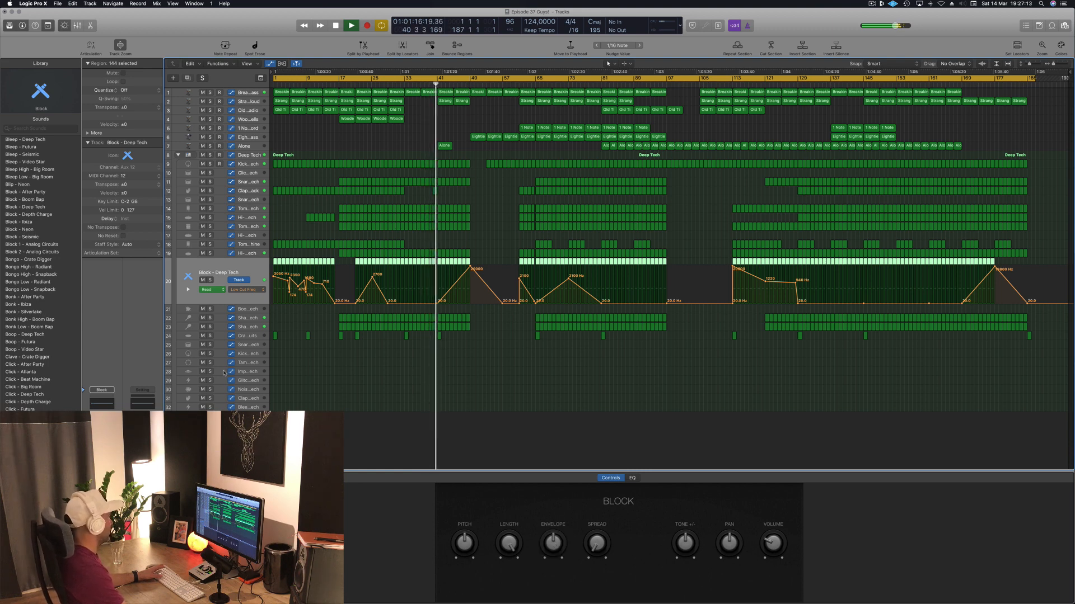
left_click(396, 85)
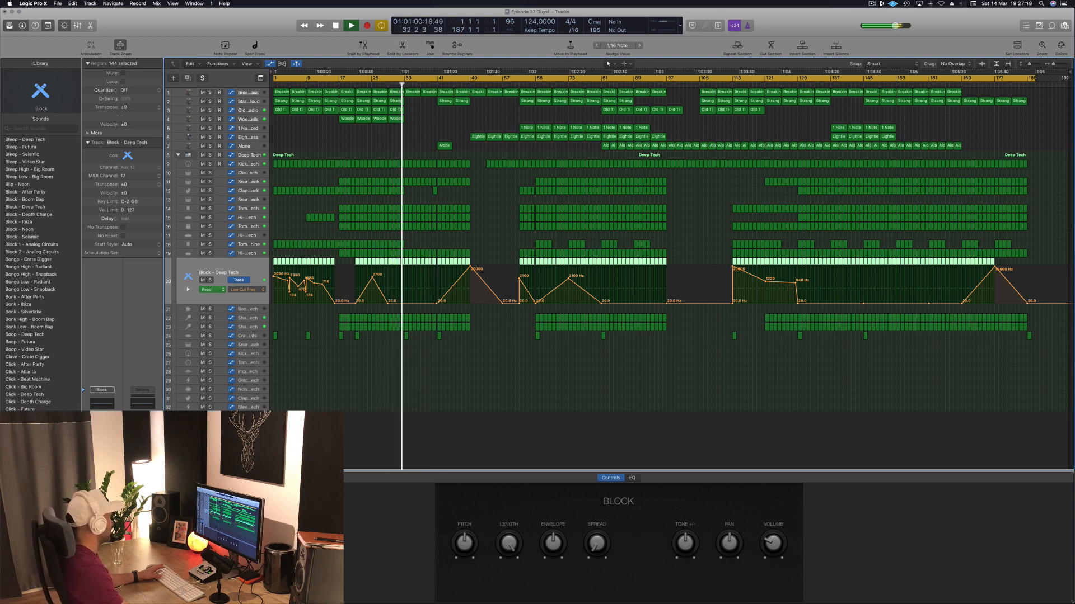
key("v")
left_click_drag(261, 23, 599, 169)
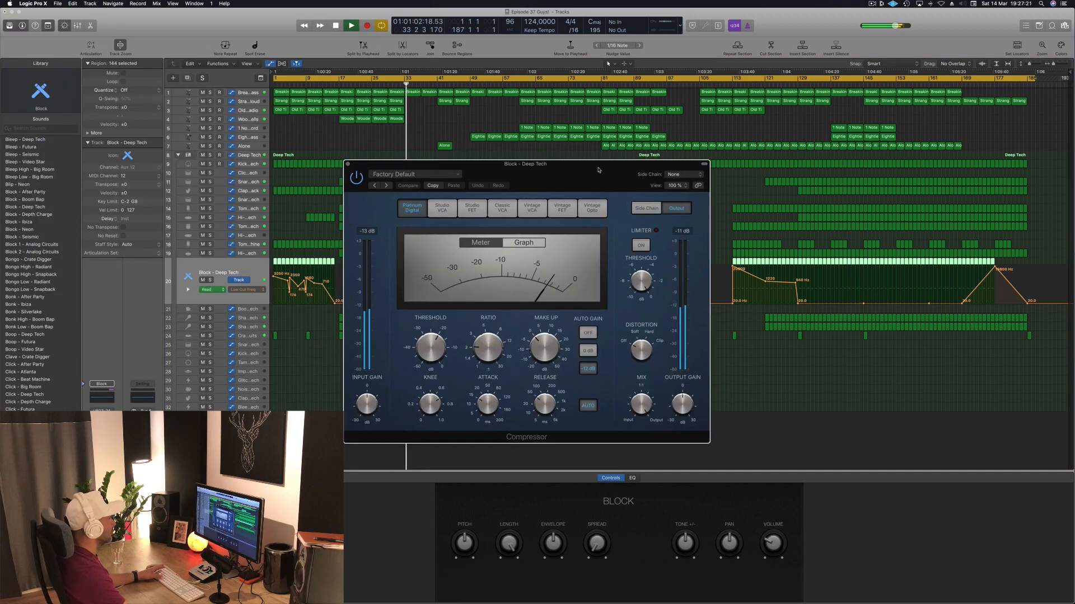
left_click(672, 175)
mouse_move(677, 199)
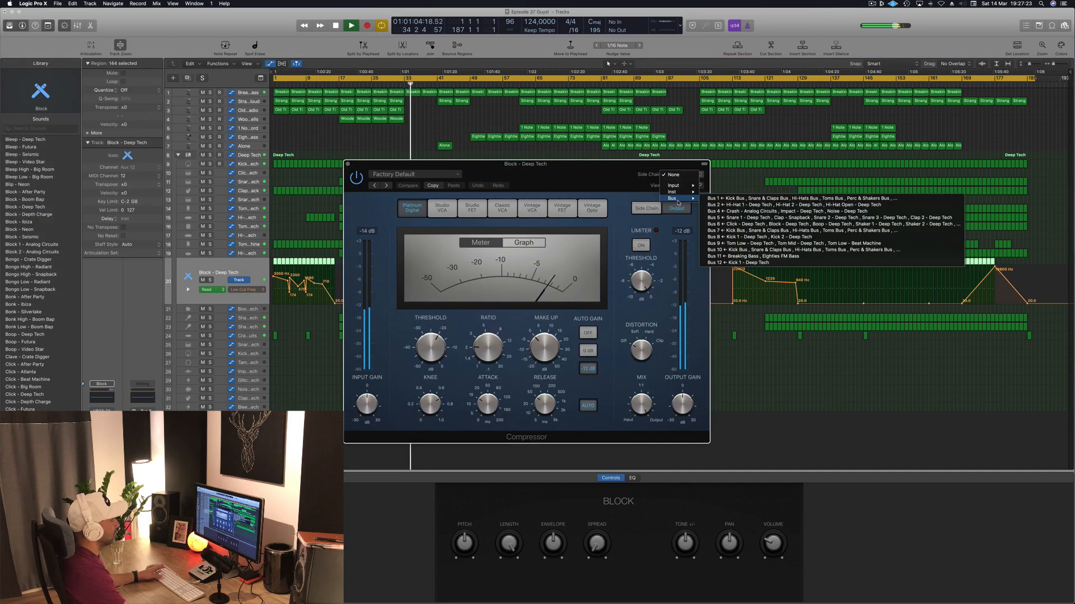
left_click(757, 263)
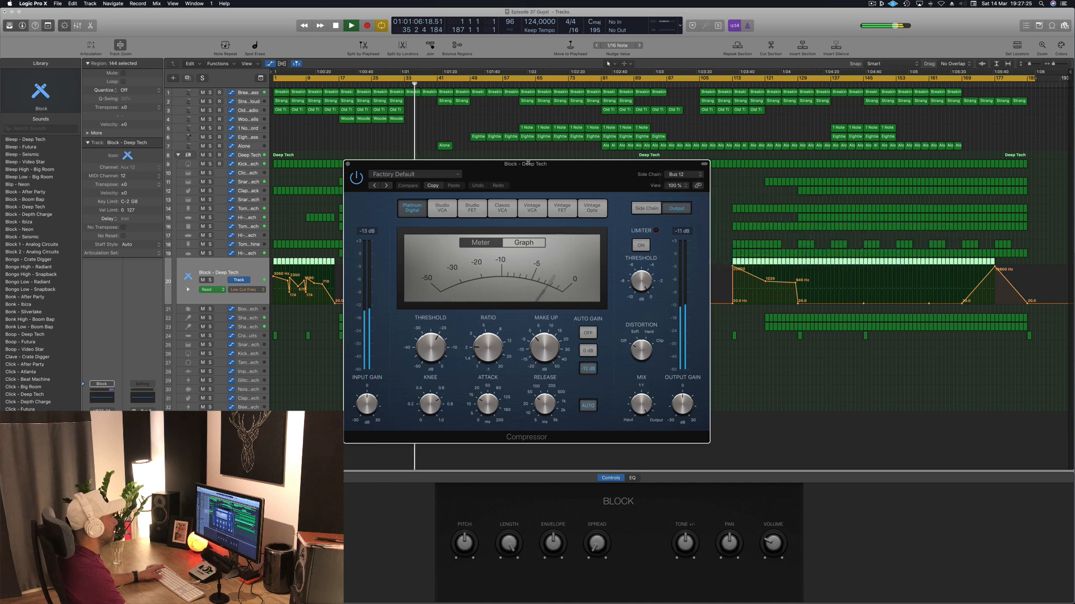
Turn off auto release on the Block compressor, lower its threshold to about -25.5 dB, and replay from the start.
left_click_drag(561, 172, 580, 166)
left_click(610, 400)
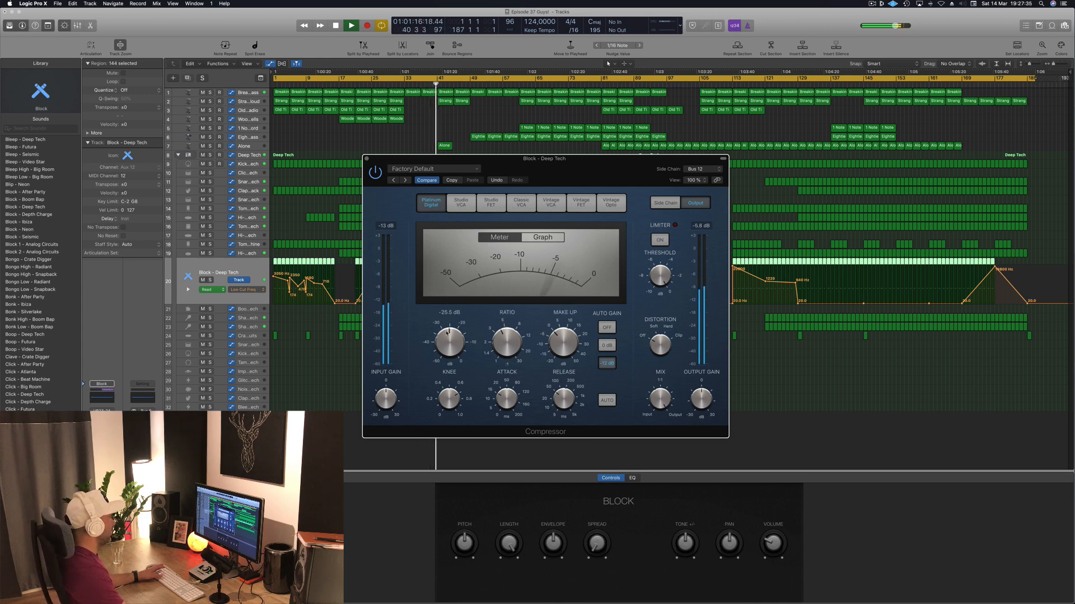
mouse_move(591, 179)
left_mouse_down()
mouse_move(636, 171)
mouse_move(605, 164)
left_mouse_up()
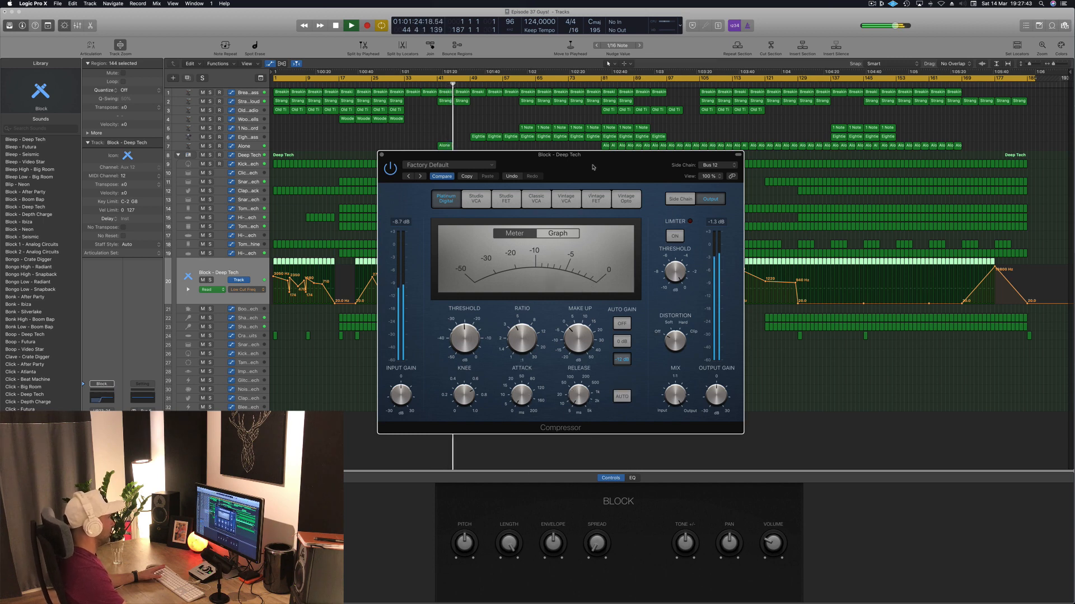
left_click_drag(593, 166, 713, 164)
key("Return")
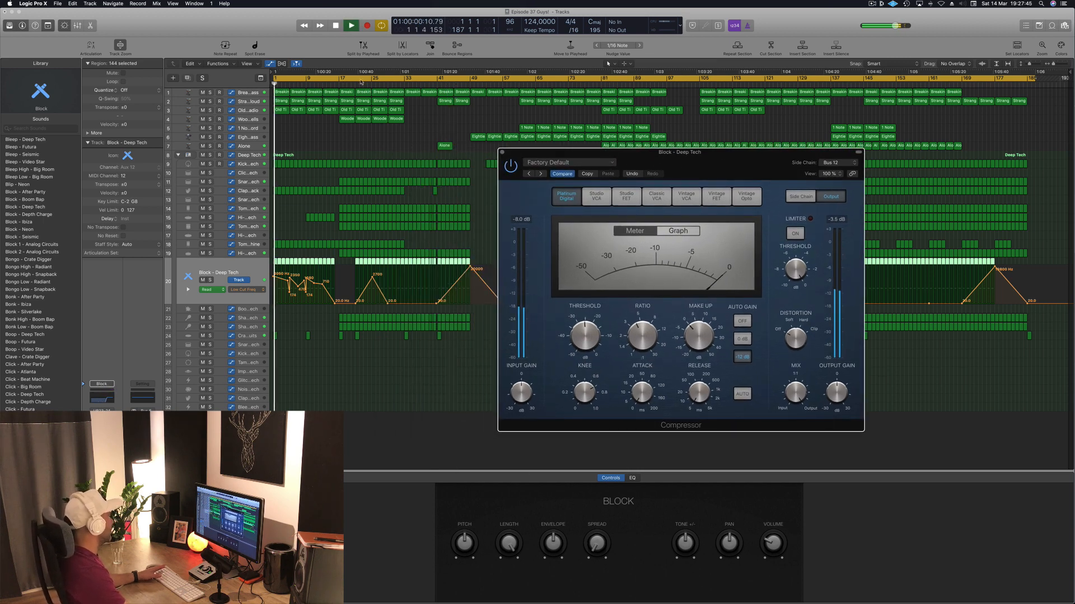
Replay from about bar 17, lower the Block's low cut point at bar 25 to about 425 Hz, and close its compressor.
left_click(336, 80)
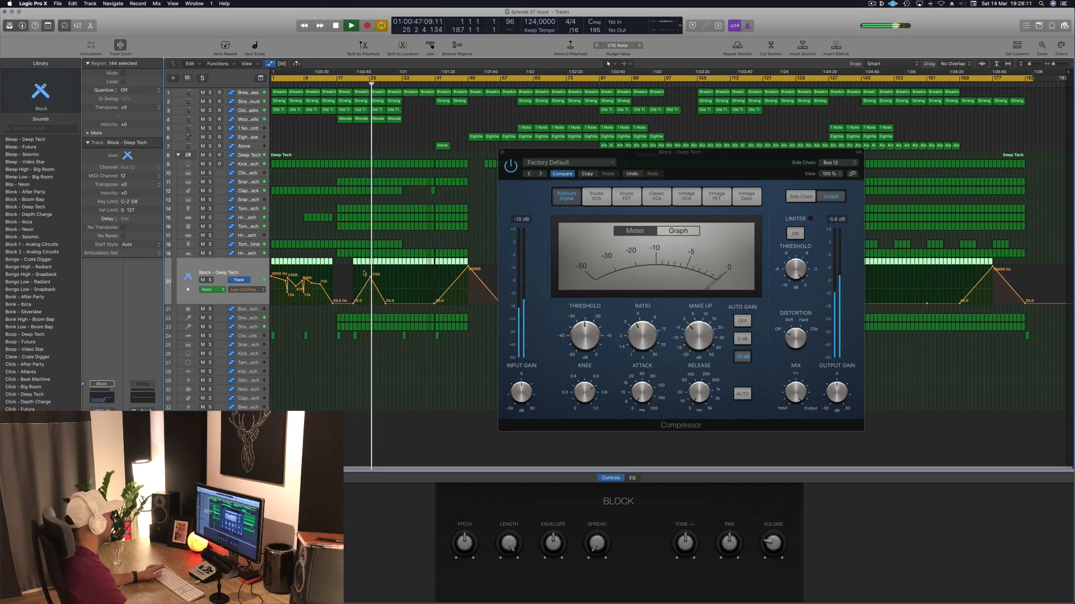
left_click_drag(370, 279, 370, 290)
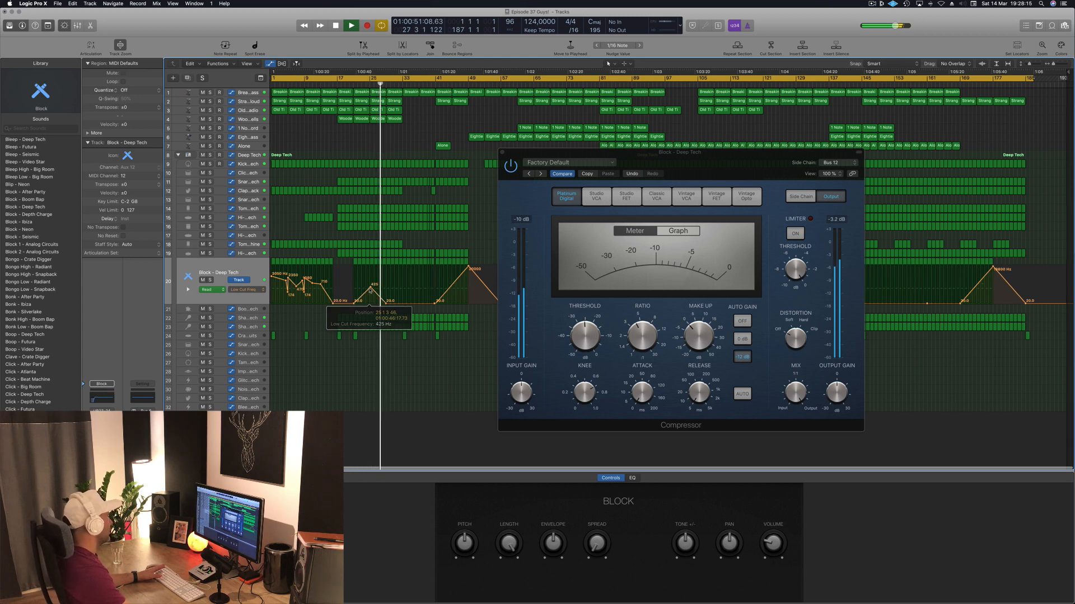
left_click(502, 152)
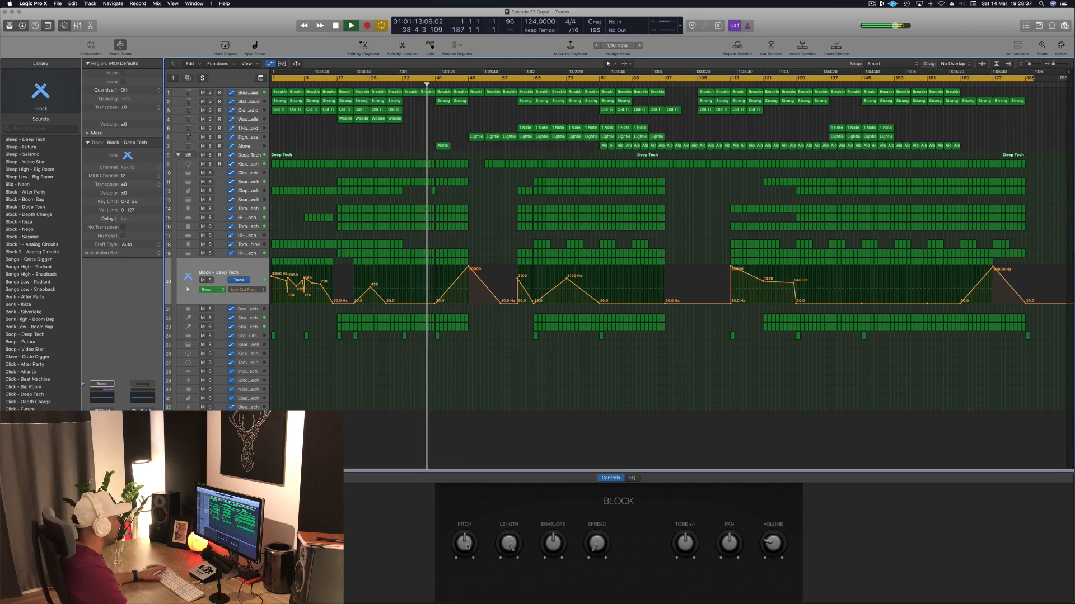
Replay the Block section from about bar 21 and record a Pitch knob movement on its track in Touch mode.
mouse_move(466, 545)
left_mouse_down()
mouse_move(470, 515)
mouse_move(467, 546)
left_mouse_up()
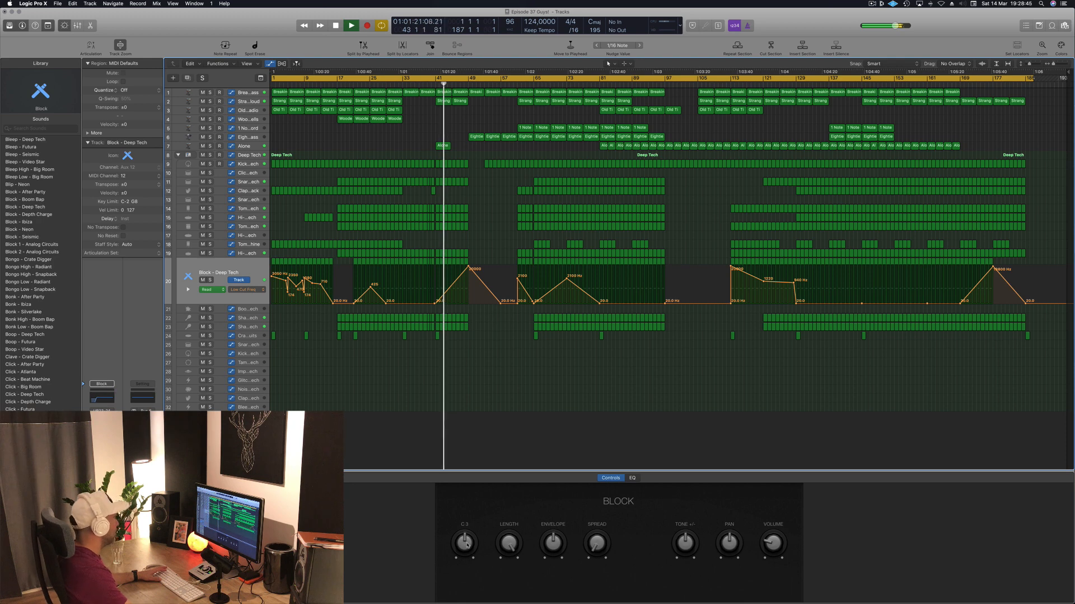
left_click(354, 84)
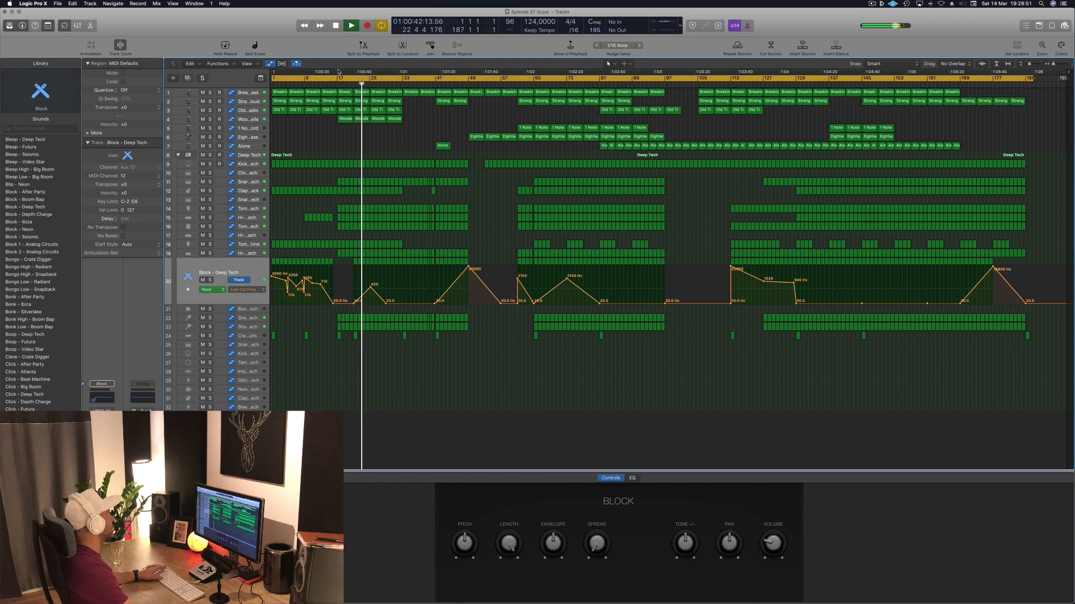
left_click(349, 84)
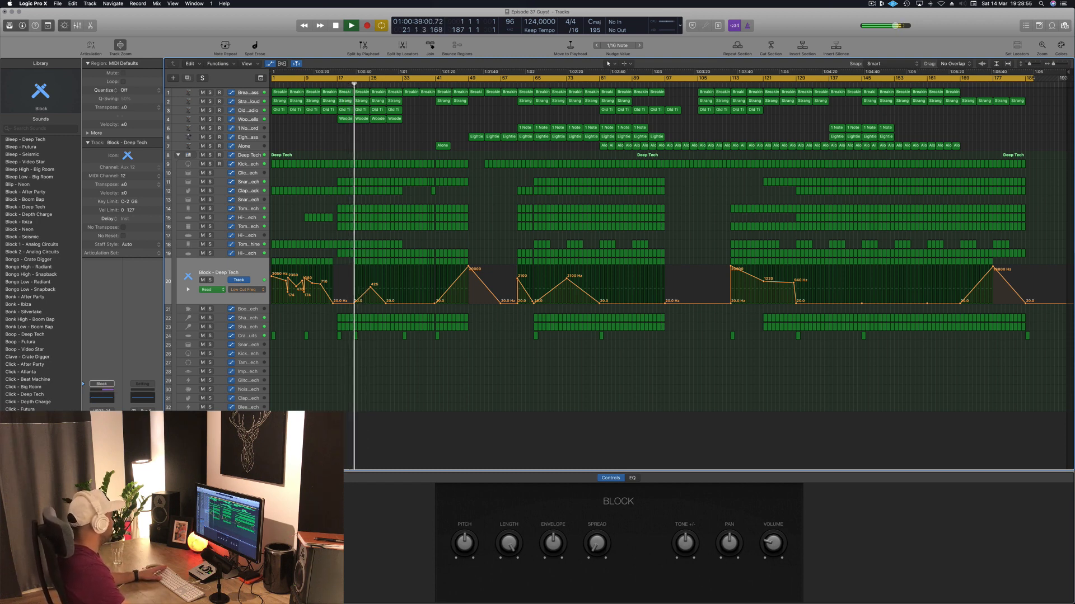
left_click(465, 541)
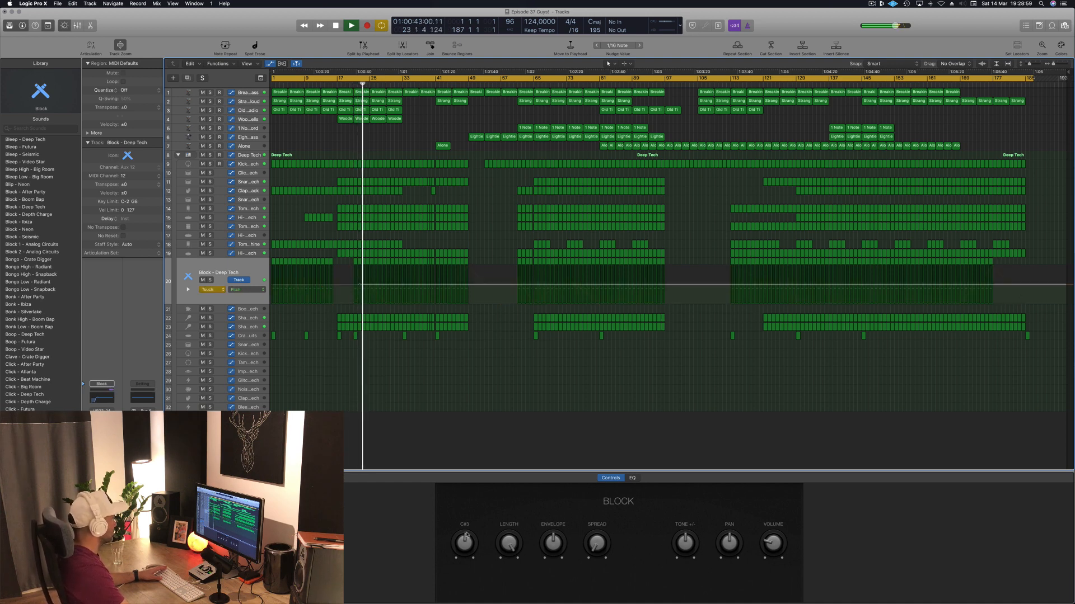
left_click_drag(466, 524, 423, 354)
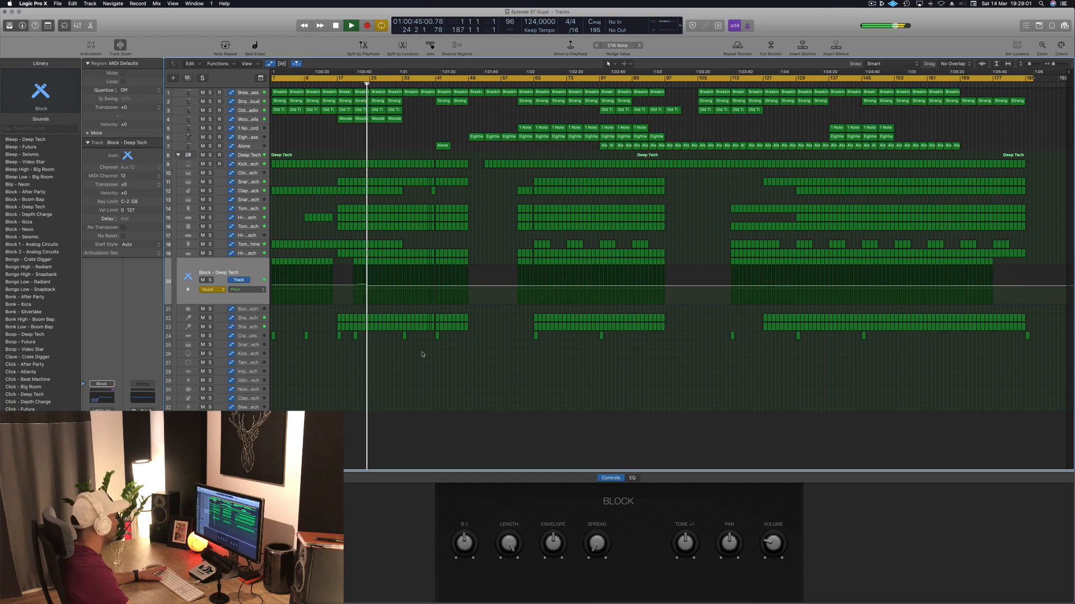
Return the Block track's automation mode to Read and enlarge its lane around the pitch recorded at bars 21 to 24.
key("space")
left_click(212, 289)
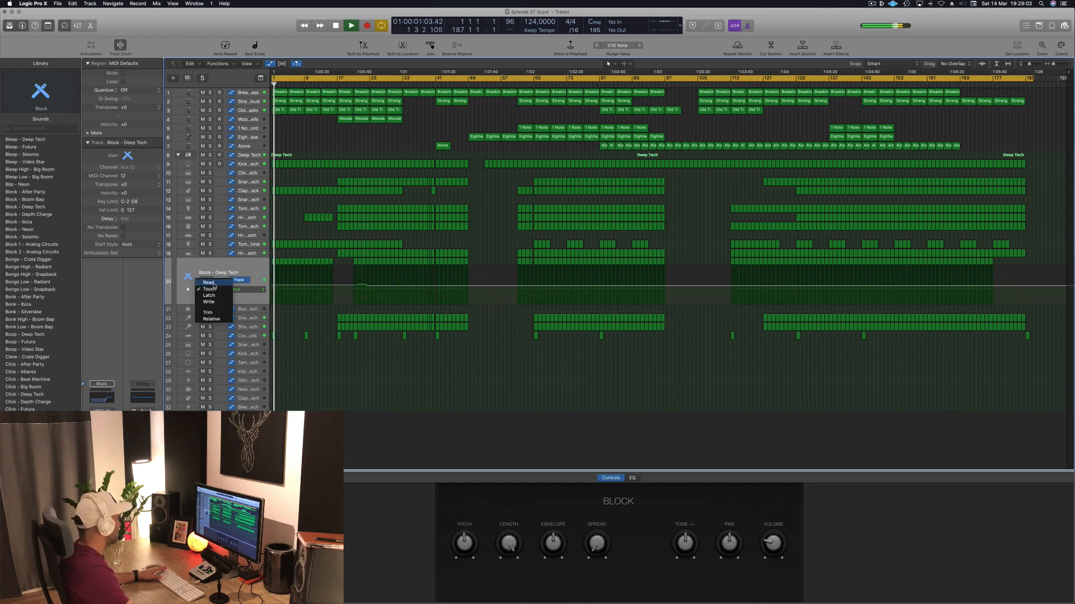
left_click(210, 283)
scroll(362, 293, "up", 8)
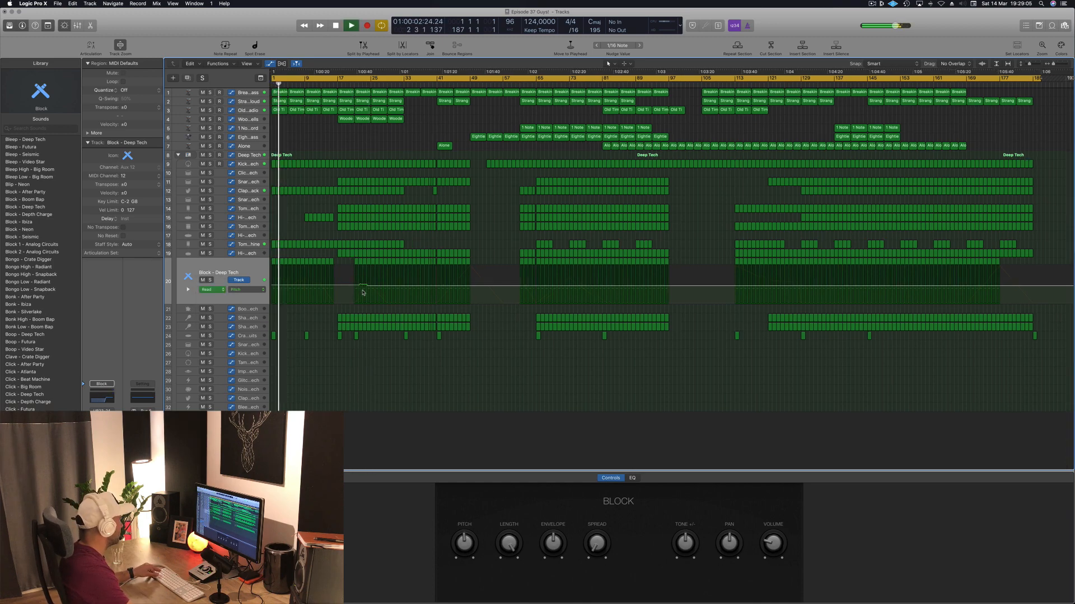
key("super+Right")
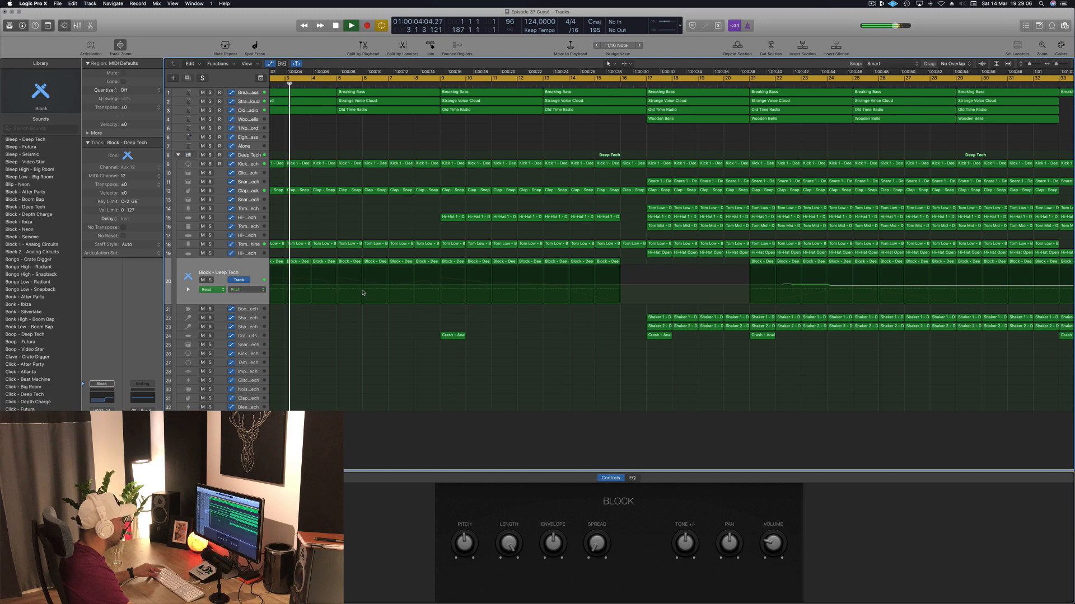
left_click(240, 273)
left_click_drag(237, 304, 237, 393)
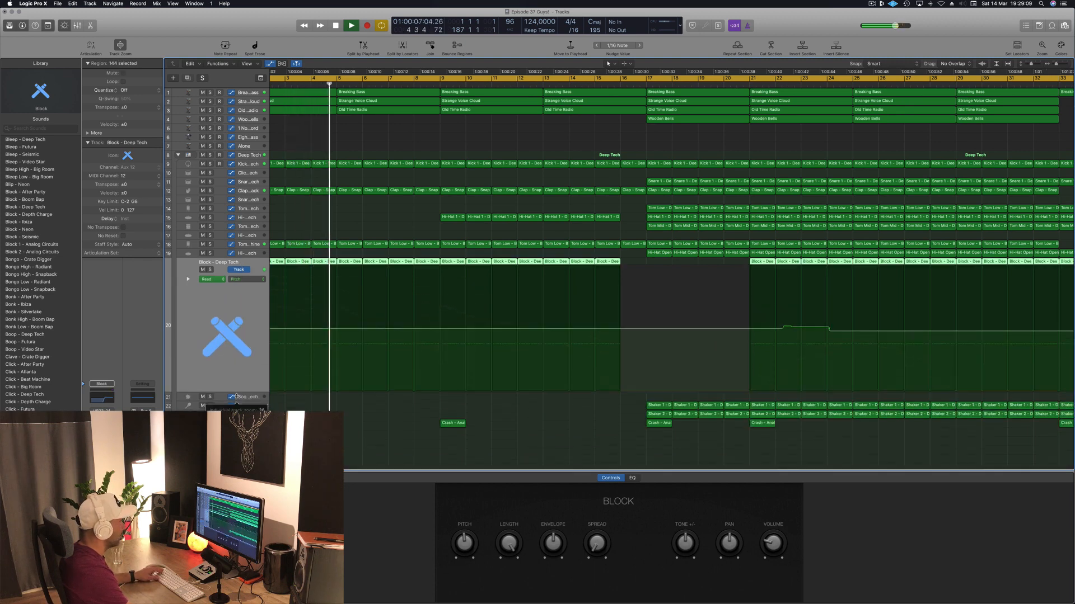
Flatten the recorded pitch bump by moving its points from about bars 22 to 24 back to bar 21.
left_click_drag(829, 332, 749, 327)
key("super+Left")
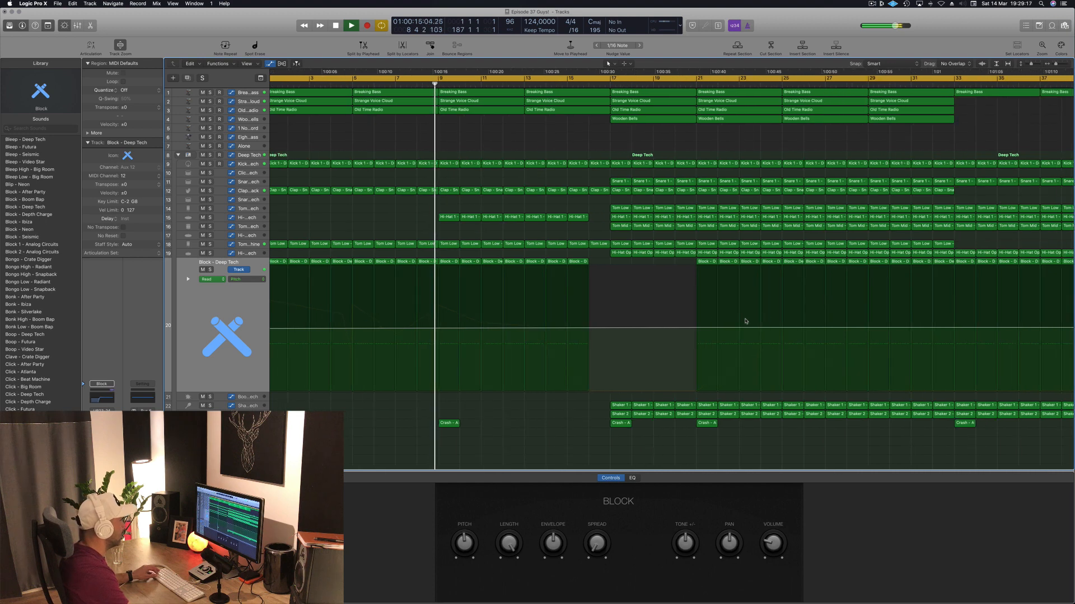
key("super+Left")
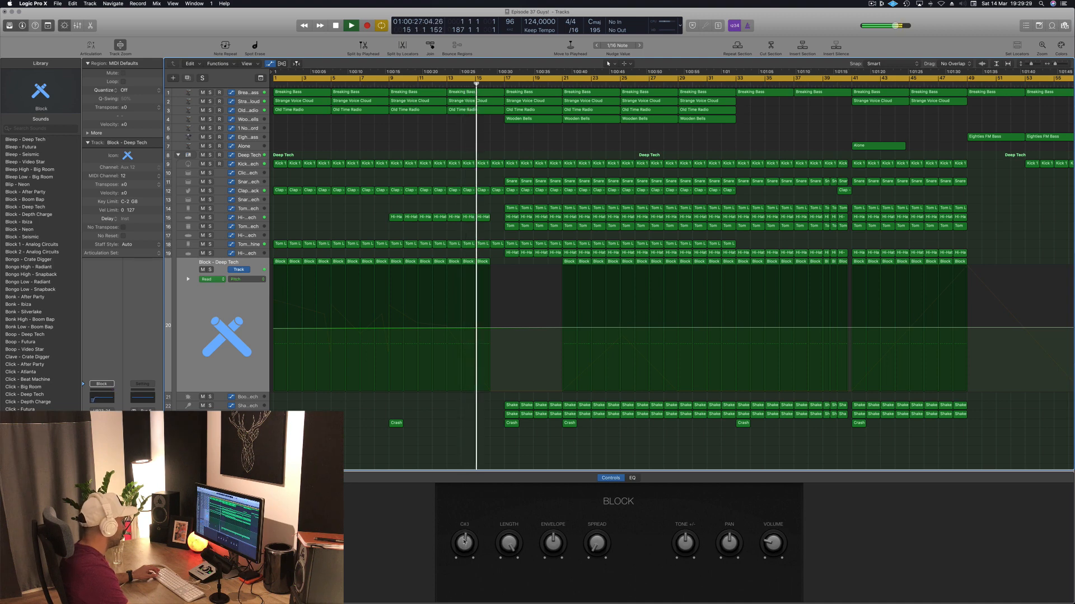
Shape the Block pitch automation to rise from bar 21 to F#3 at bar 25 and return to C3 at bar 29.
mouse_move(464, 542)
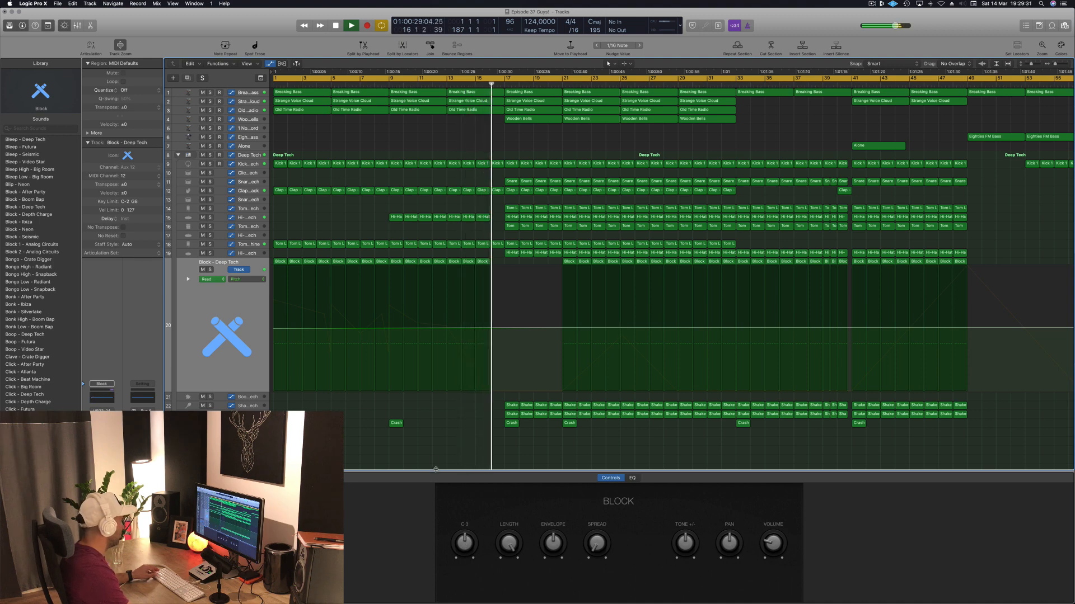
scroll(434, 457, "down", 1)
scroll(433, 456, "down", 3)
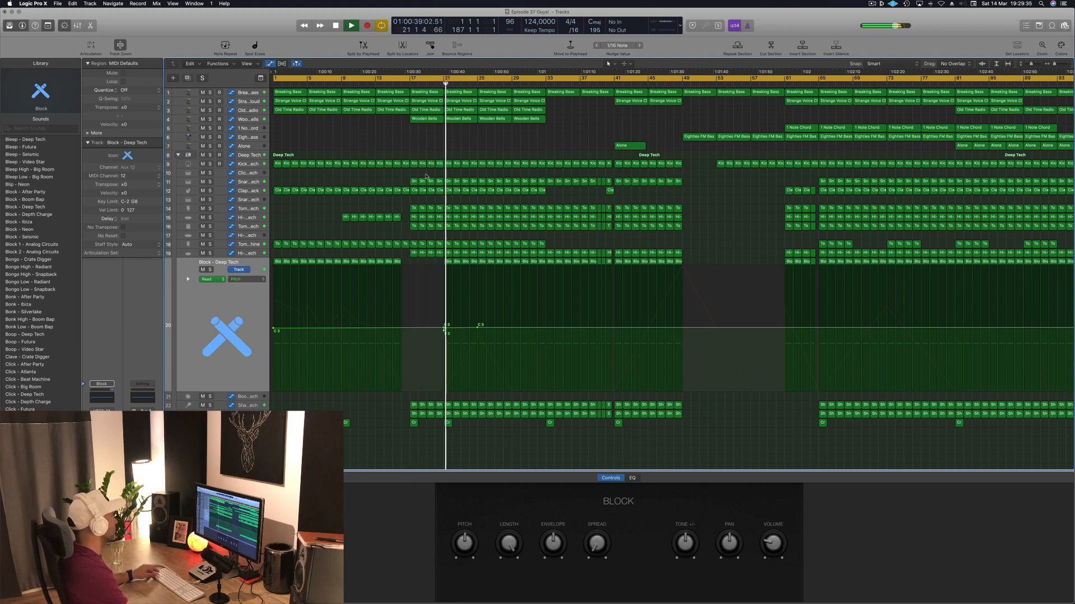
scroll(426, 176, "down", 2)
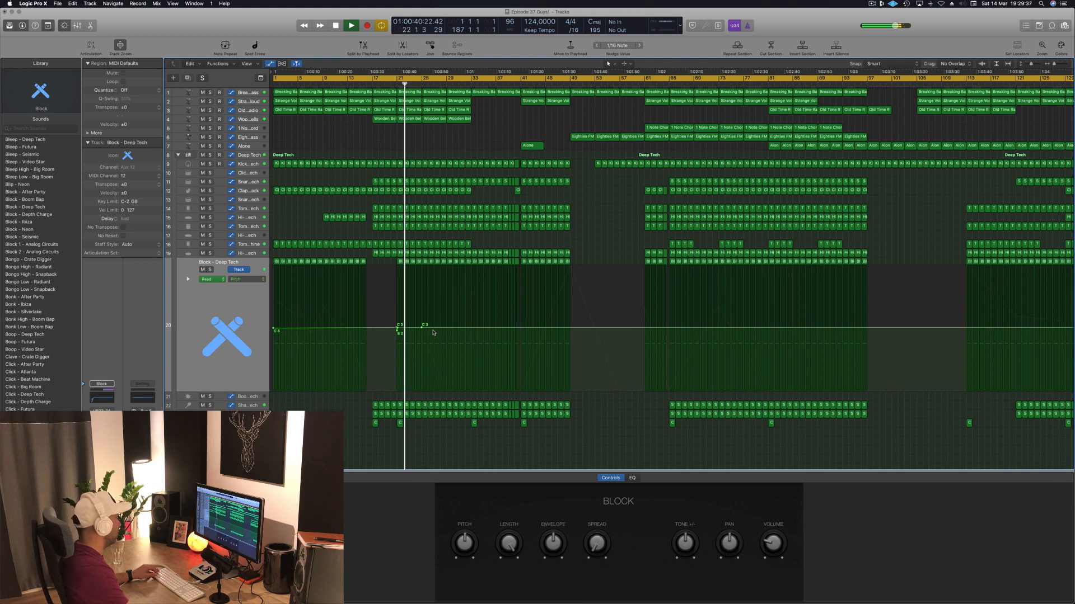
scroll(432, 332, "up", 1)
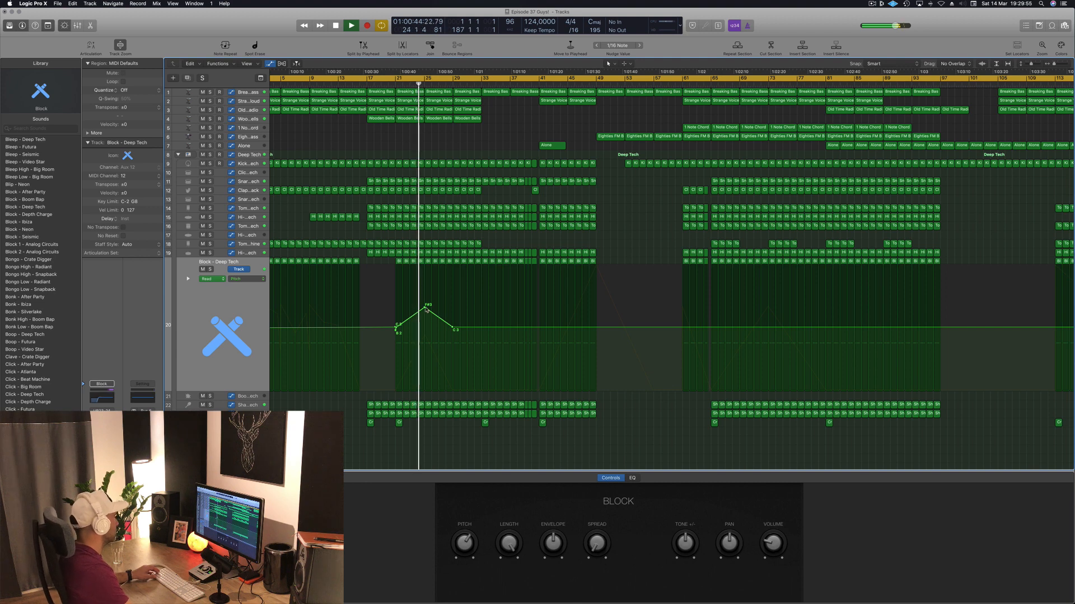
Add a C3 pitch point before bar 41, raise the bar 29 point to the lane's upper edge, and drop back to C3 there.
left_click(464, 330)
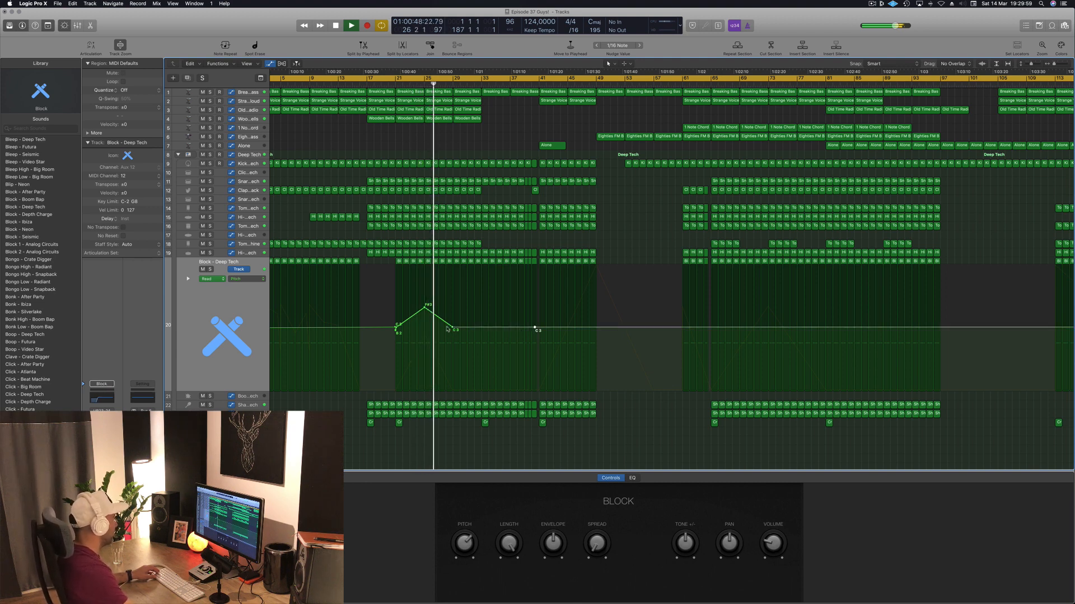
left_click_drag(452, 329, 453, 268)
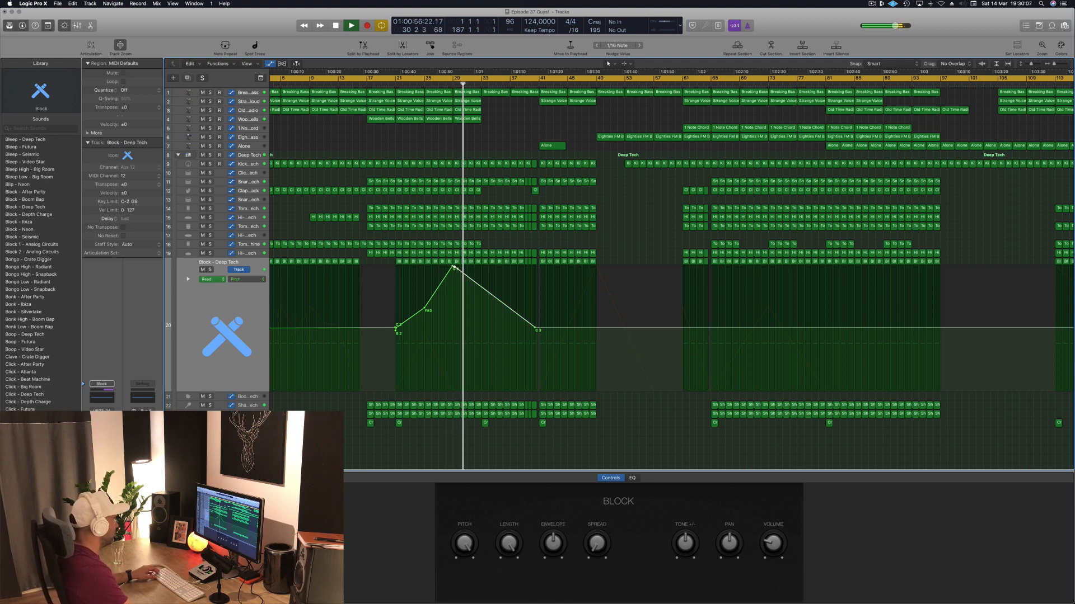
left_click_drag(455, 270, 454, 330)
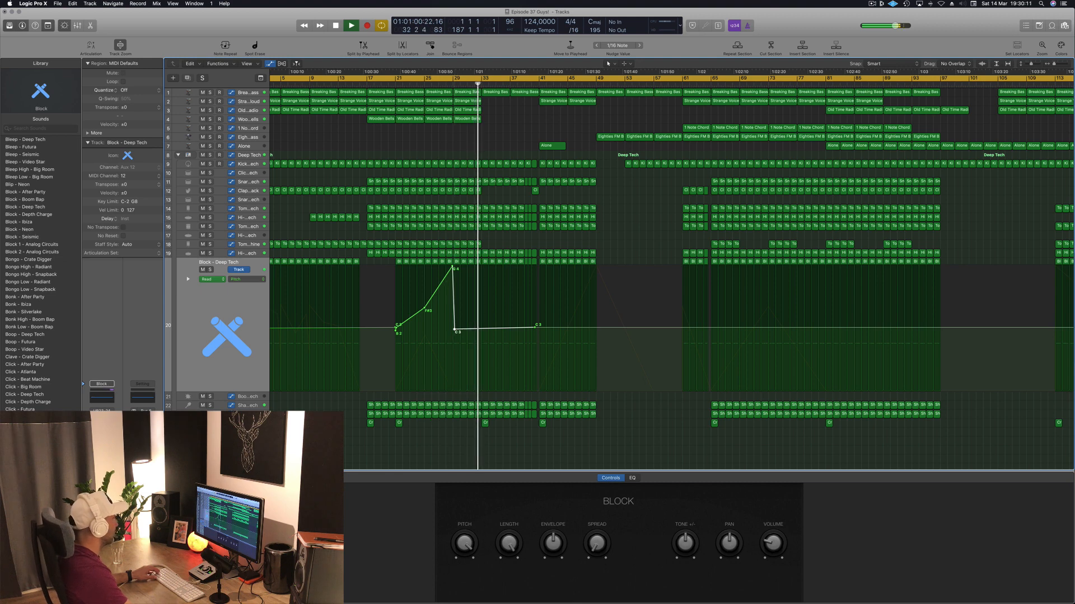
Replay from about bar 20 and remove the Block pitch point at bar 25 to make one straight rise to bar 29.
left_click(389, 85)
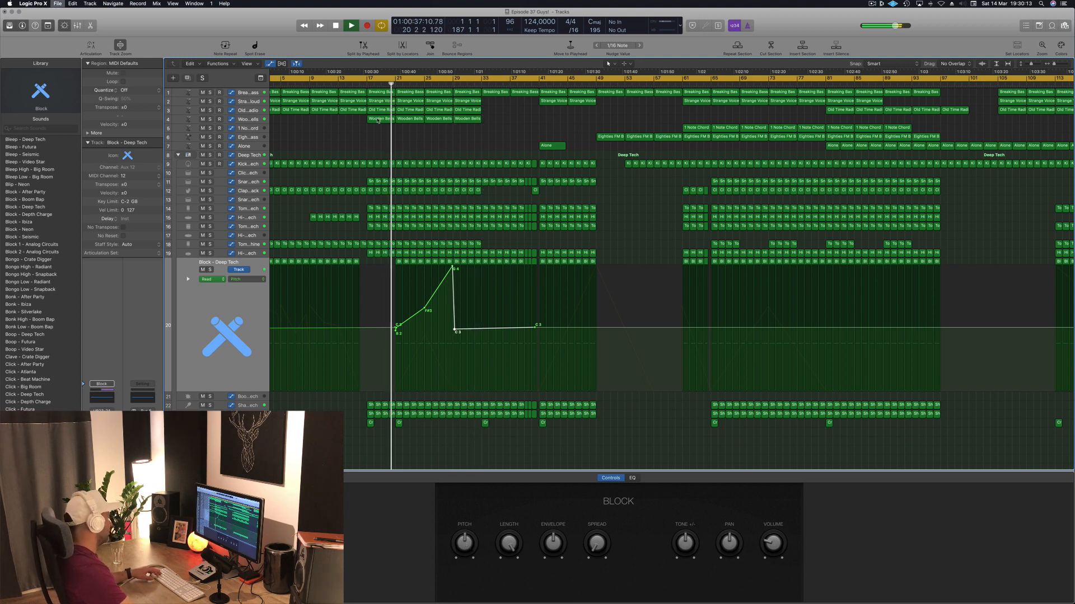
key("super+Left")
key("super+Left")
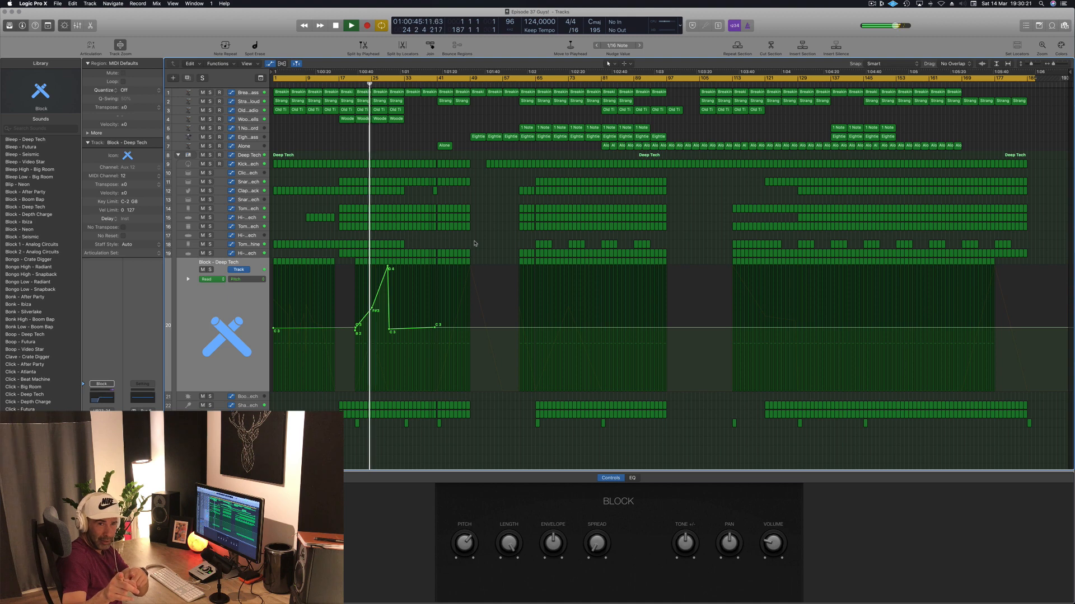
scroll(475, 244, "down", 1)
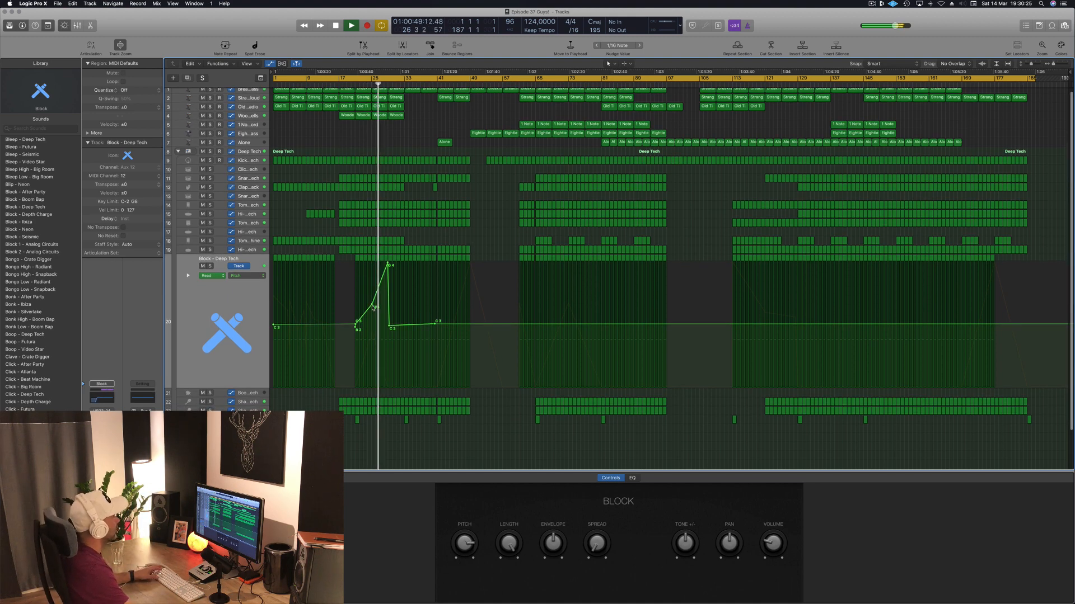
left_click(373, 306)
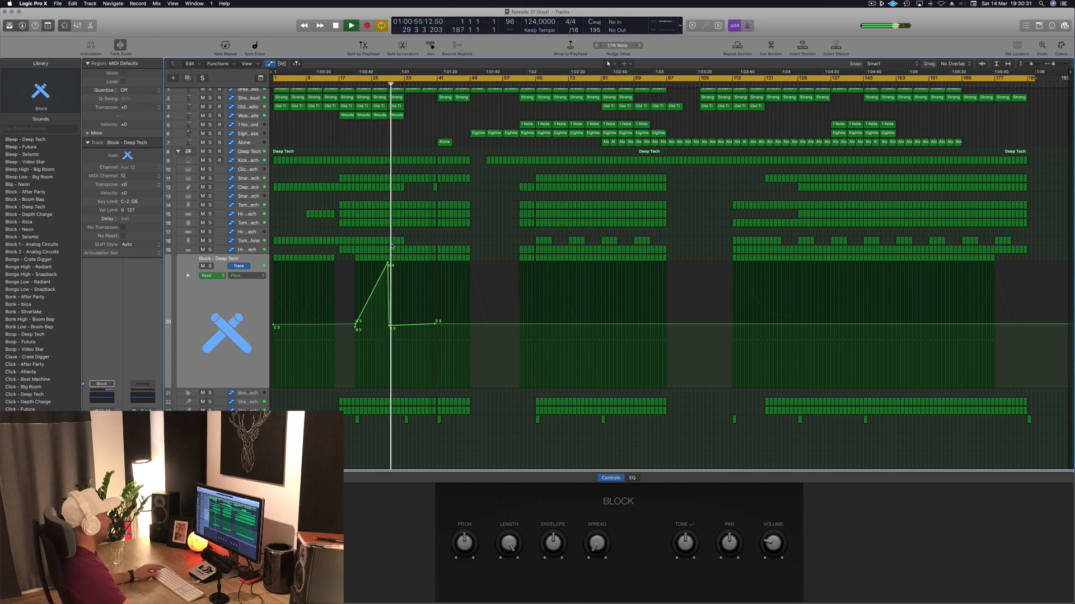
Align the C3 pitch point under the bar 29 peak for a vertical drop, and set the rise at bar 21 to start from C3.
key("super+Right")
key("super+Right")
key("super+Right")
key("super+Right")
key("super+Right")
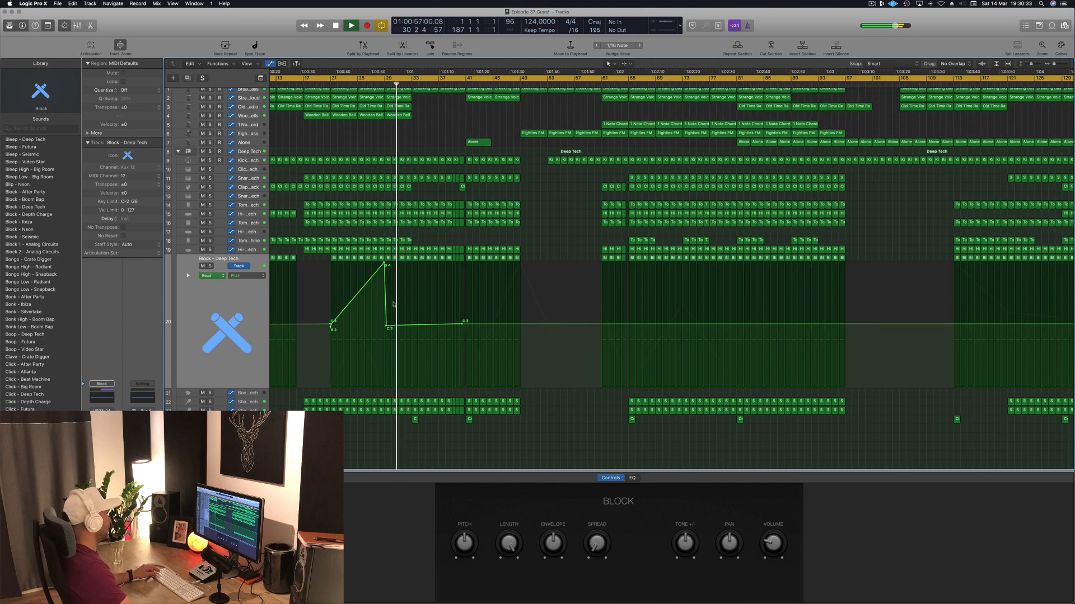
key("super+Right")
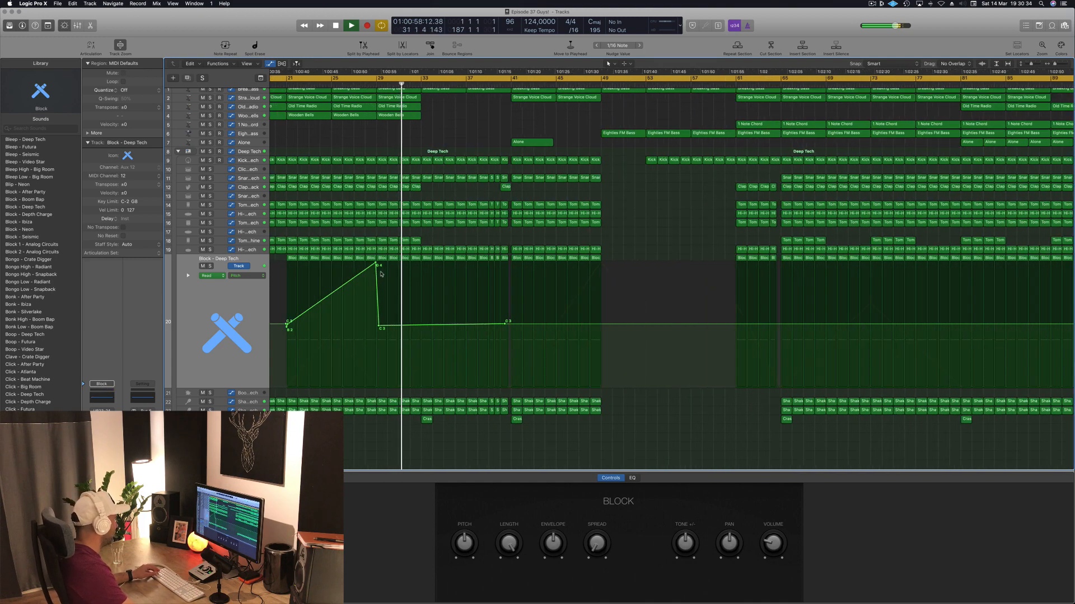
left_click(379, 325)
left_click_drag(379, 325, 376, 325)
Replay from the start and again from bar 17, and shift the cycle range to begin at bar 9.
key("Return")
key("super+Left")
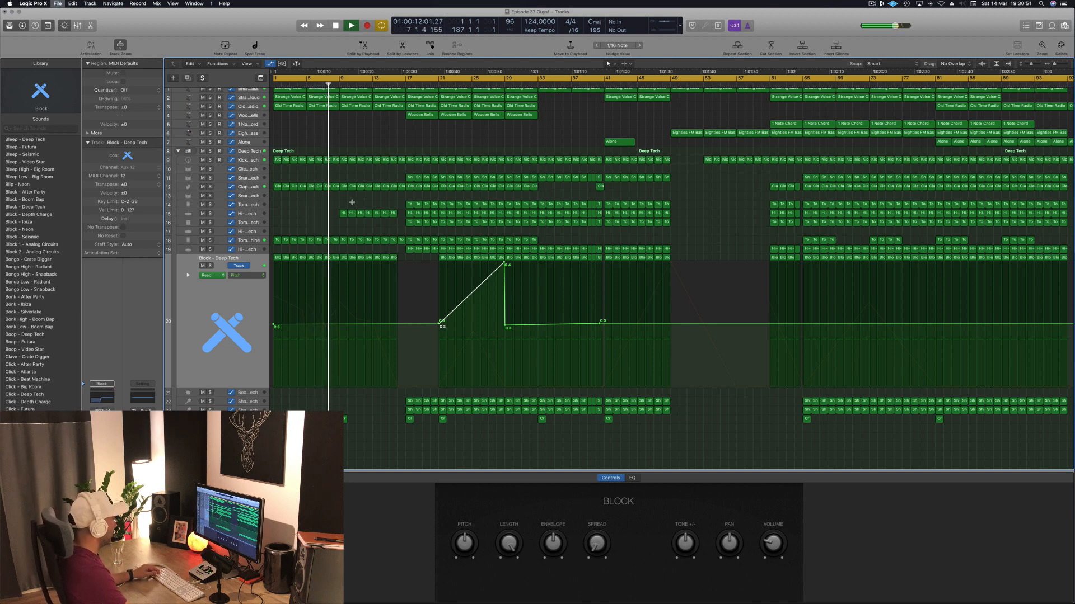
key("super+Left")
key("Return")
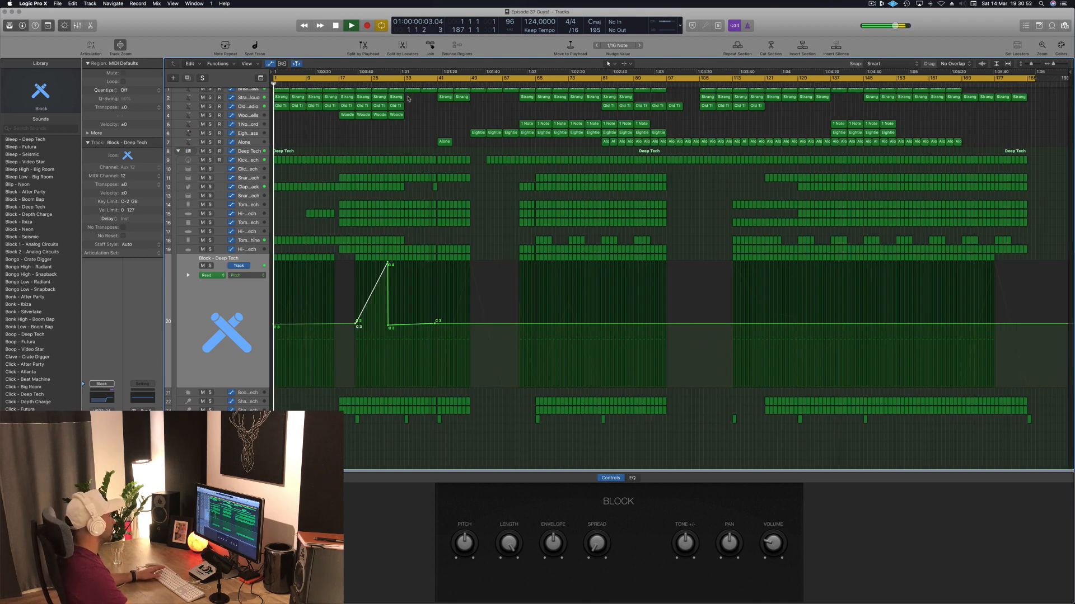
left_click(339, 82)
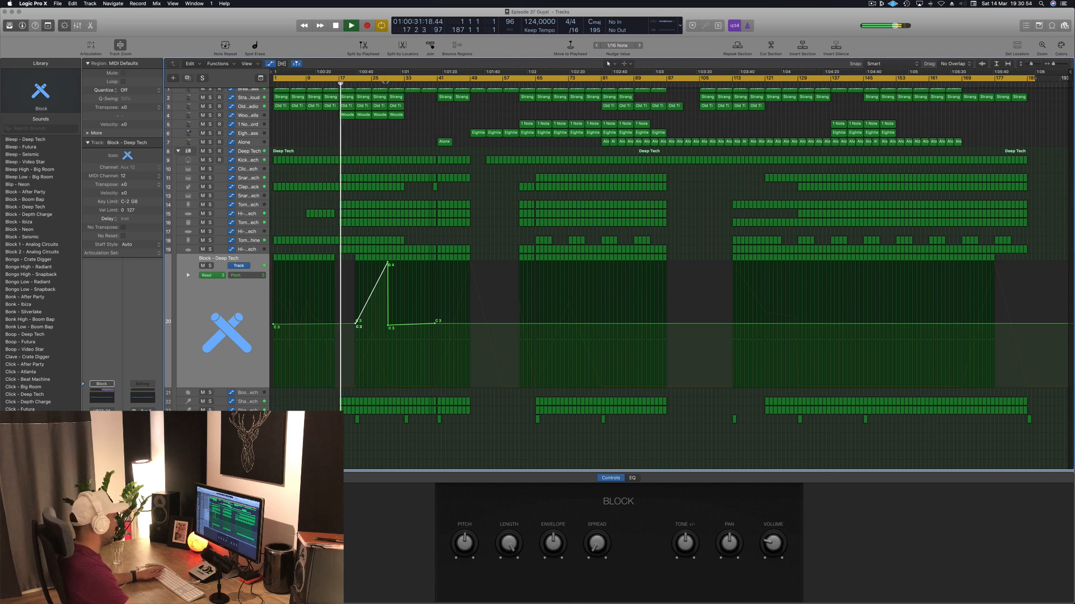
left_click_drag(407, 79, 463, 79)
scroll(390, 121, "up", 1)
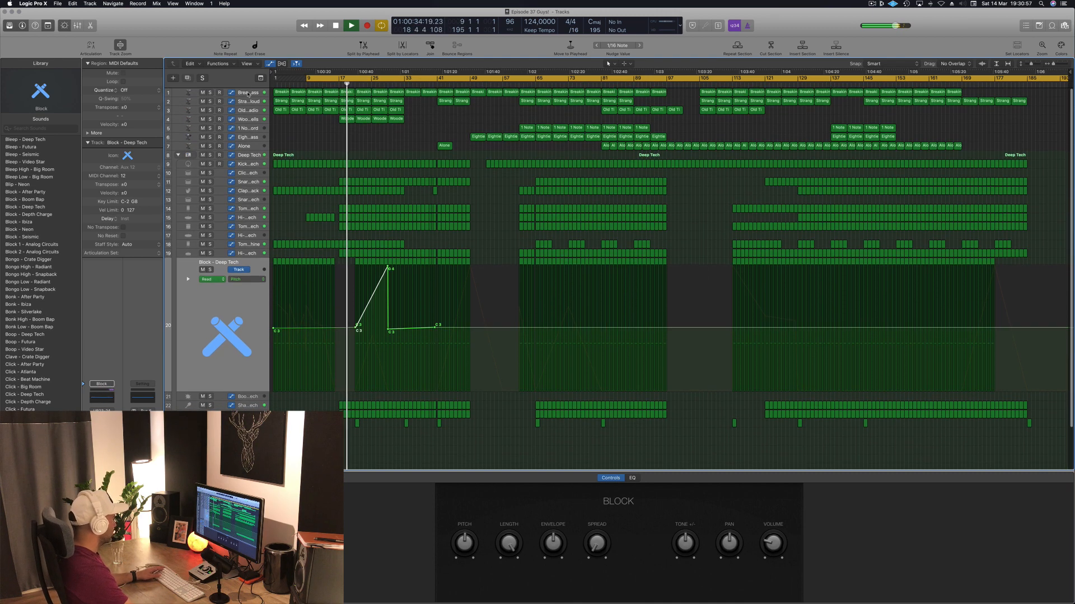
Check the Breaking Bass and Kick 1 tracks one after the other by soloing and unsoloing each during playback.
left_click(246, 101)
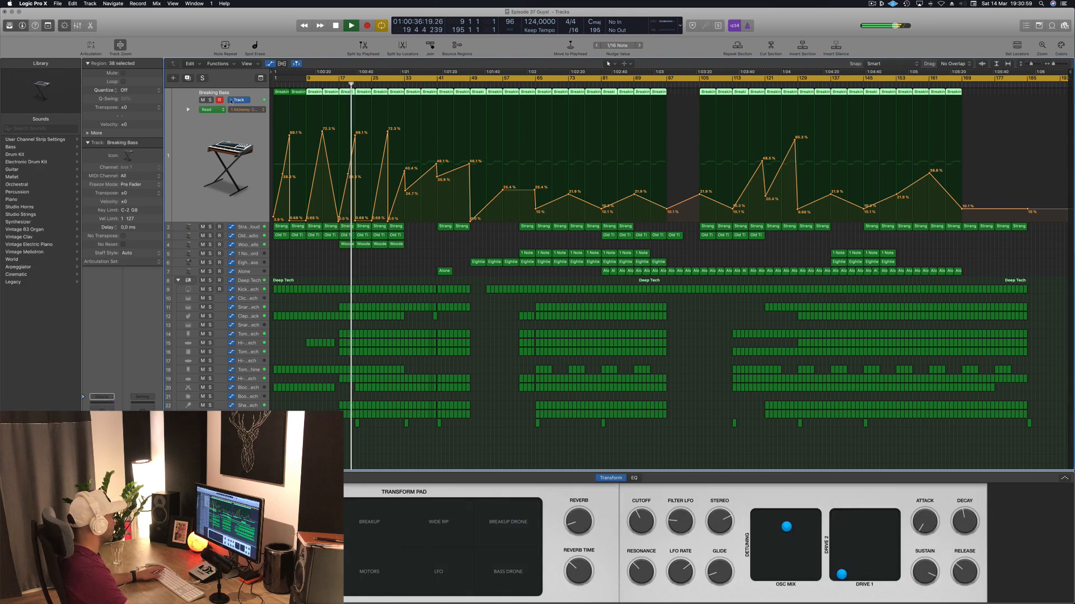
left_click(210, 100)
left_click(210, 100)
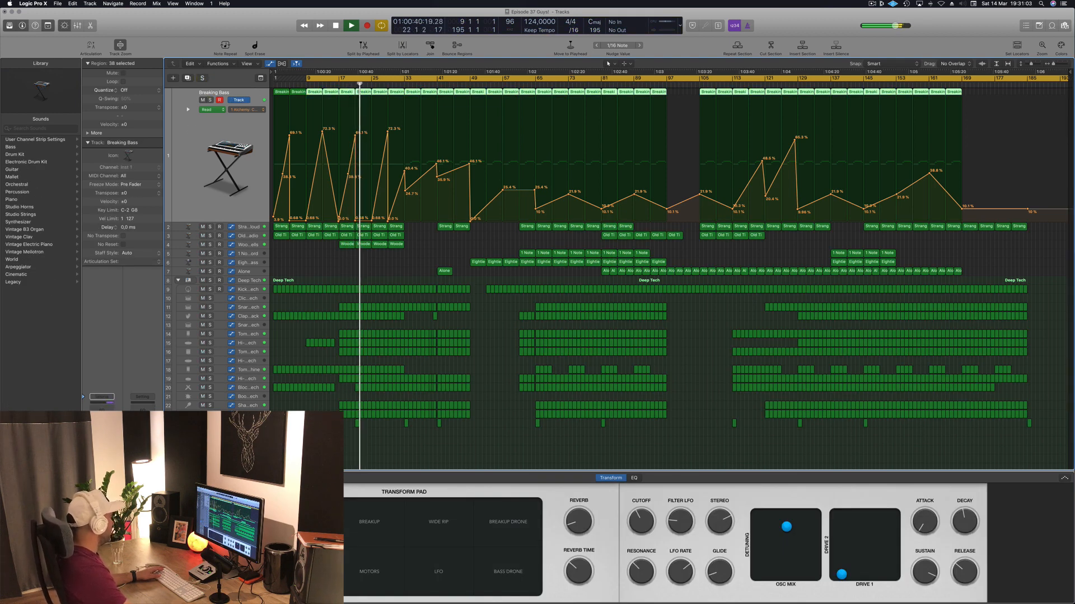
left_click(252, 289)
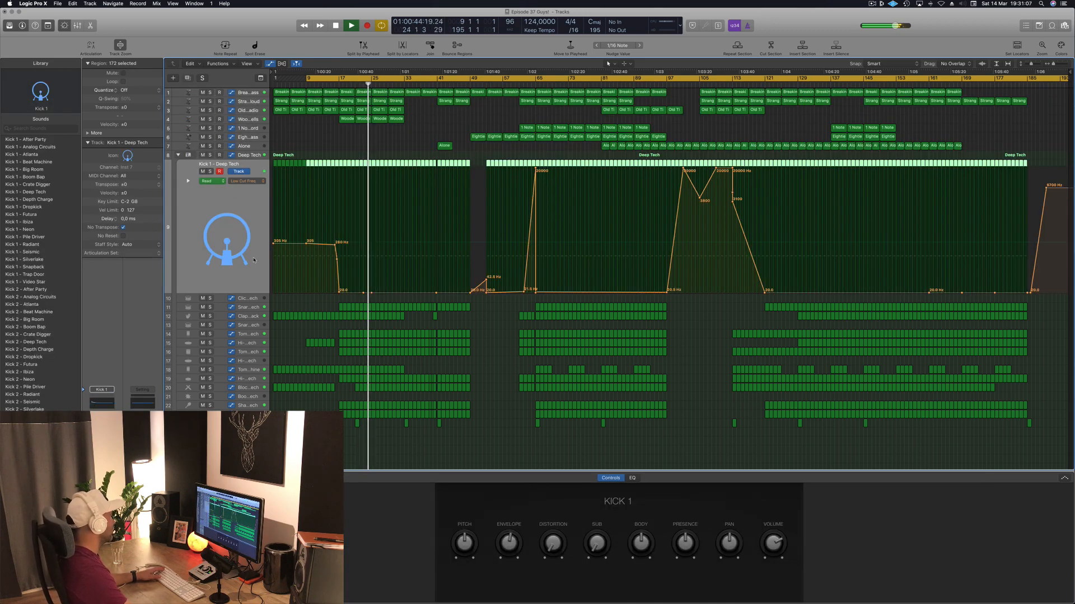
key("s")
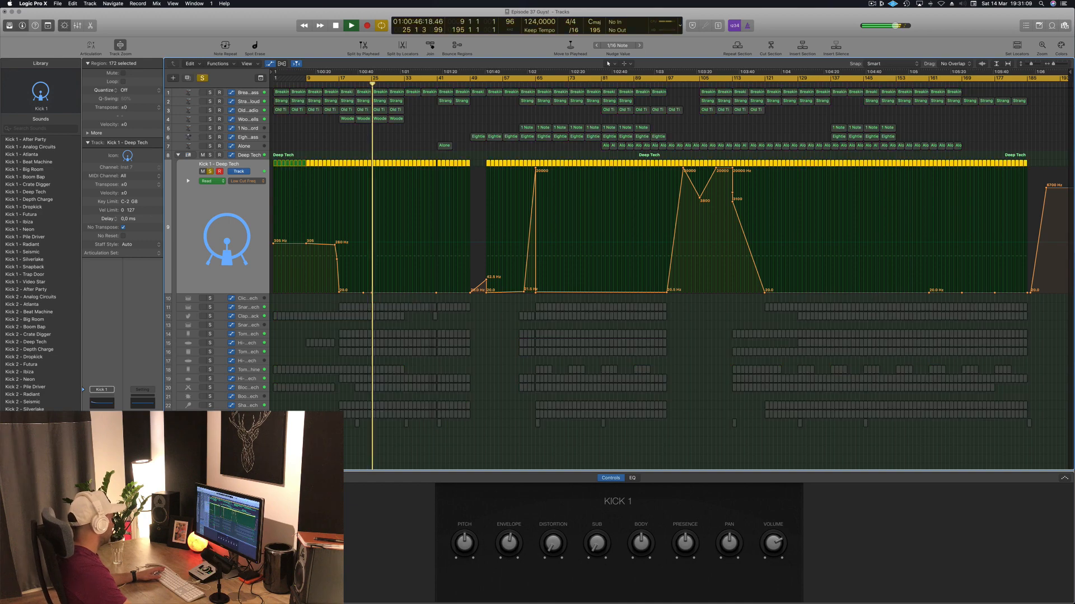
key("s")
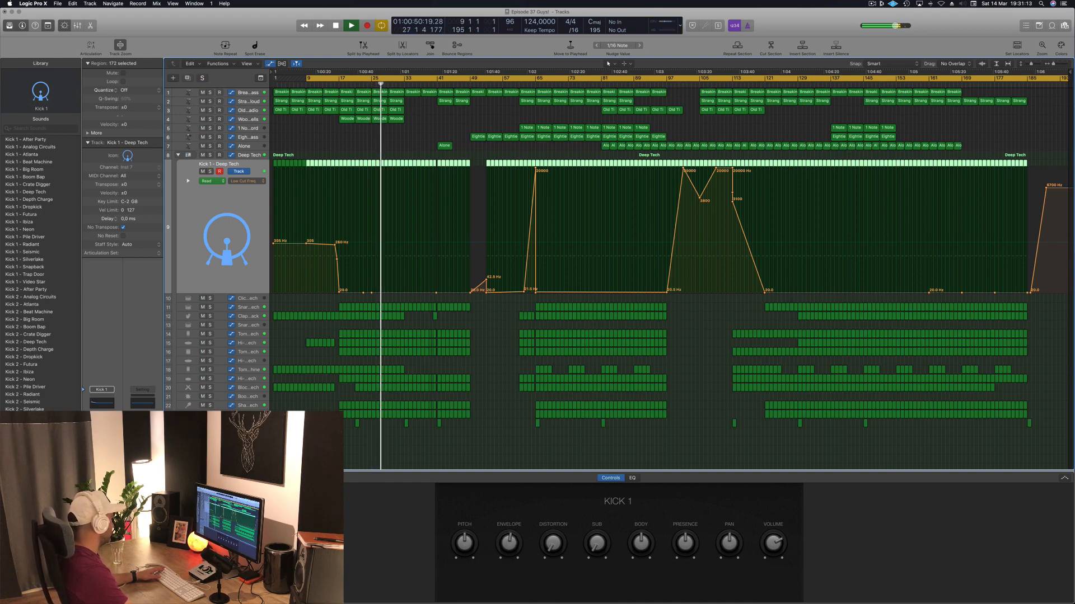
On Kick 1's Channel EQ, cut the third band by 5.5 dB at 112 Hz and widen it to a Q of 0.31.
key("v")
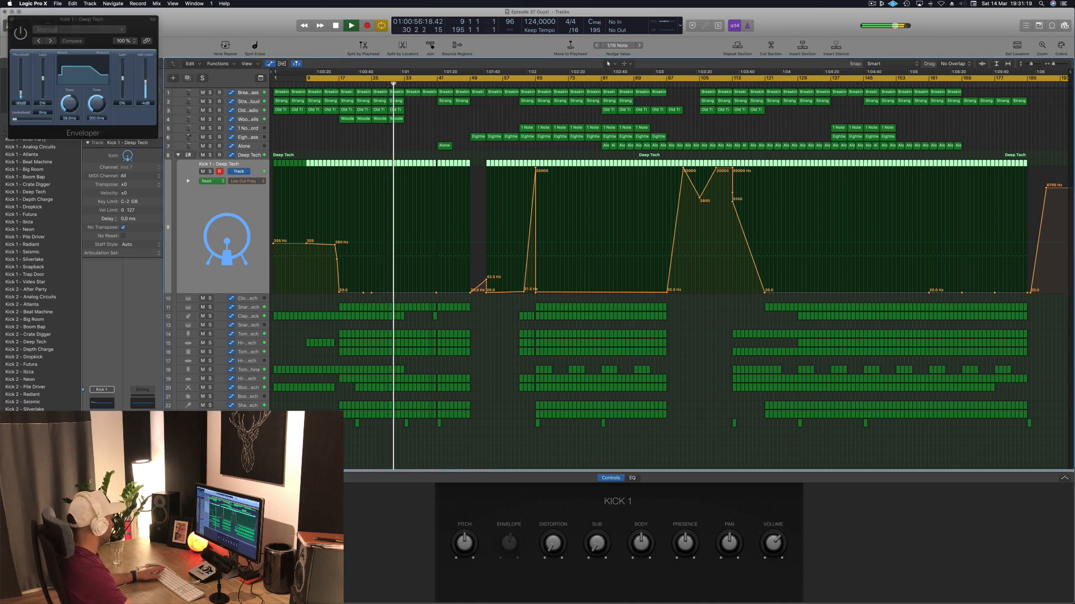
left_click(102, 403)
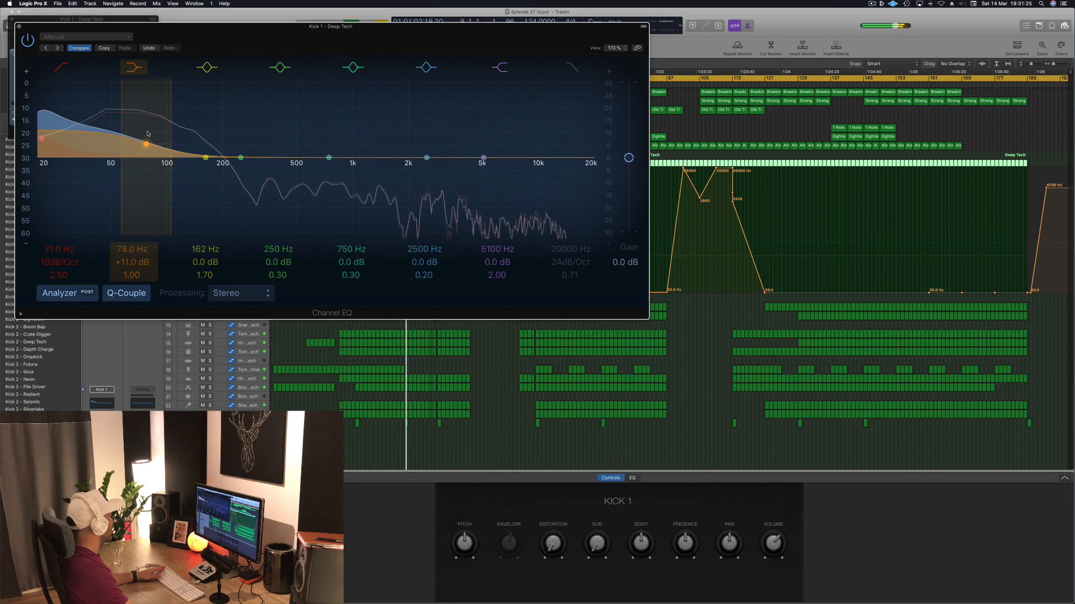
left_click_drag(205, 158, 173, 178)
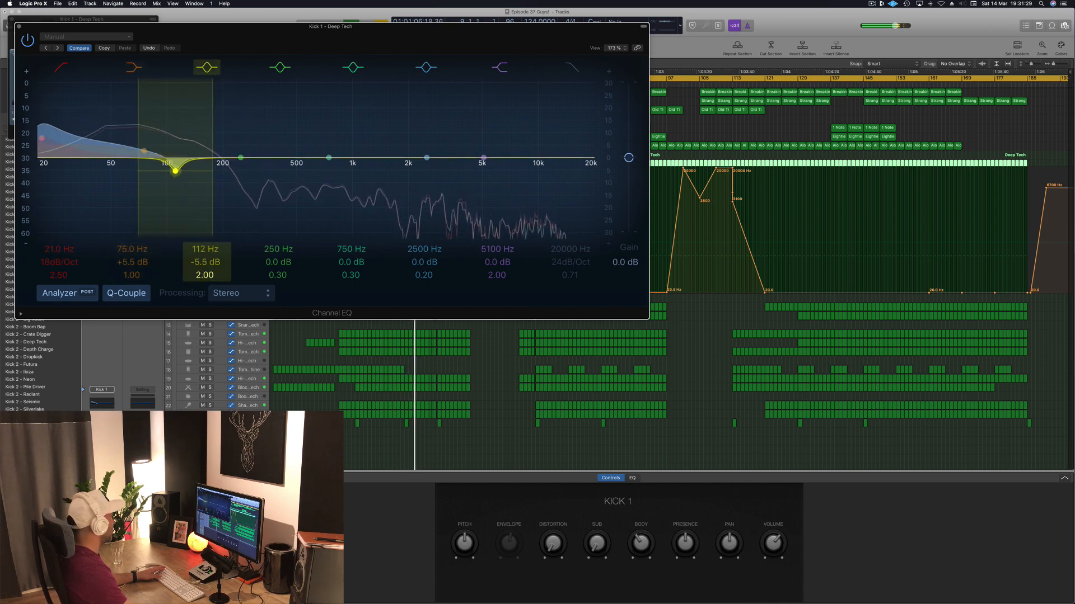
left_click_drag(205, 276, 205, 295)
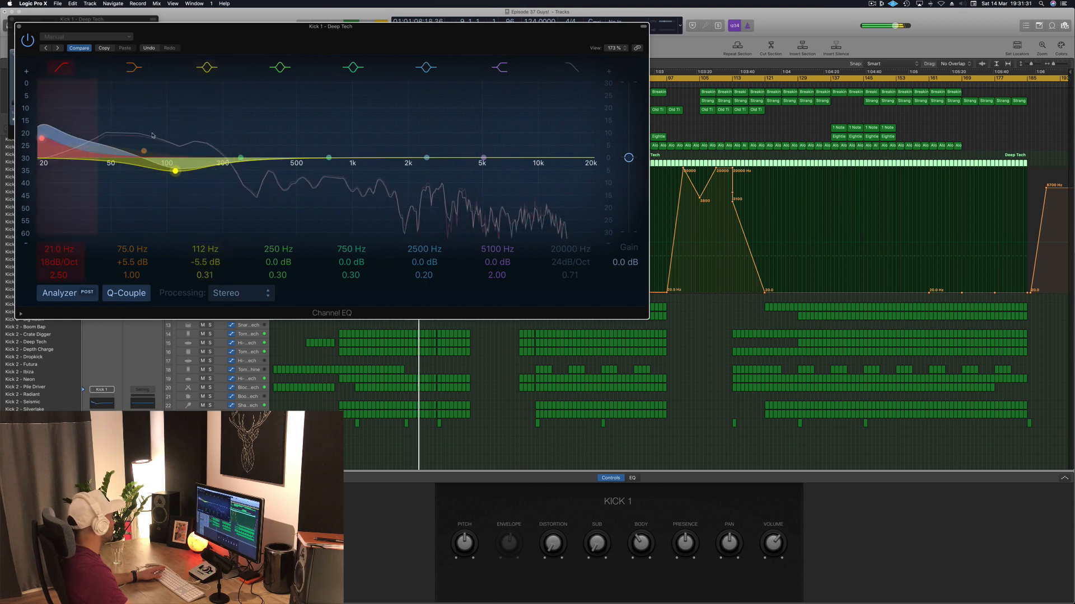
Boost the low shelf of Kick 1's EQ by 11.5 dB at 98 Hz and close the Kick 1 plug-in windows.
mouse_move(145, 144)
left_mouse_down()
mouse_move(159, 137)
mouse_move(152, 148)
left_mouse_up()
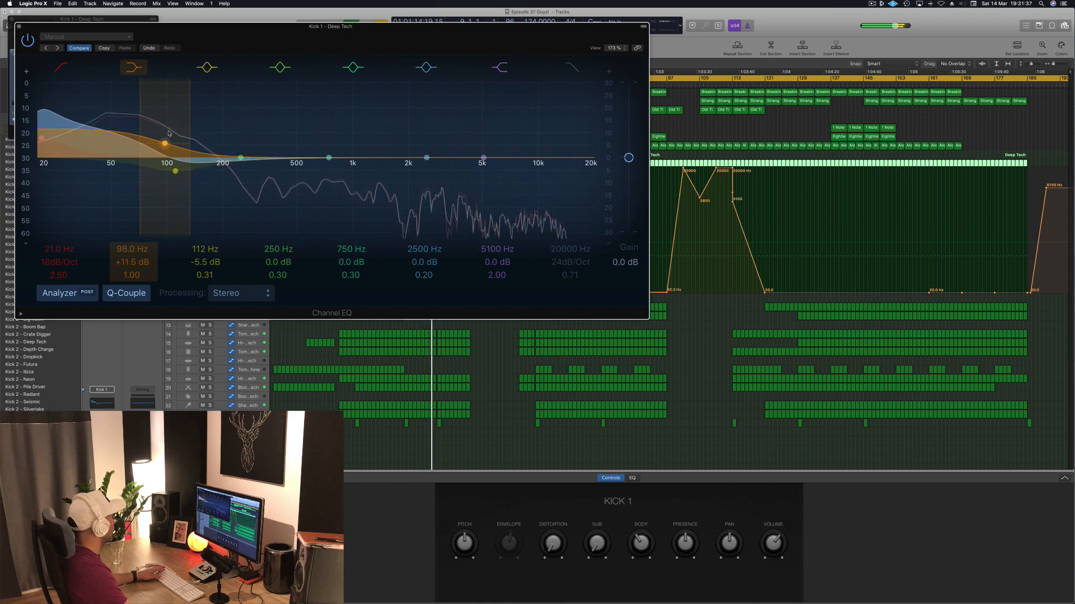
left_click(18, 26)
left_click_drag(44, 20, 269, 56)
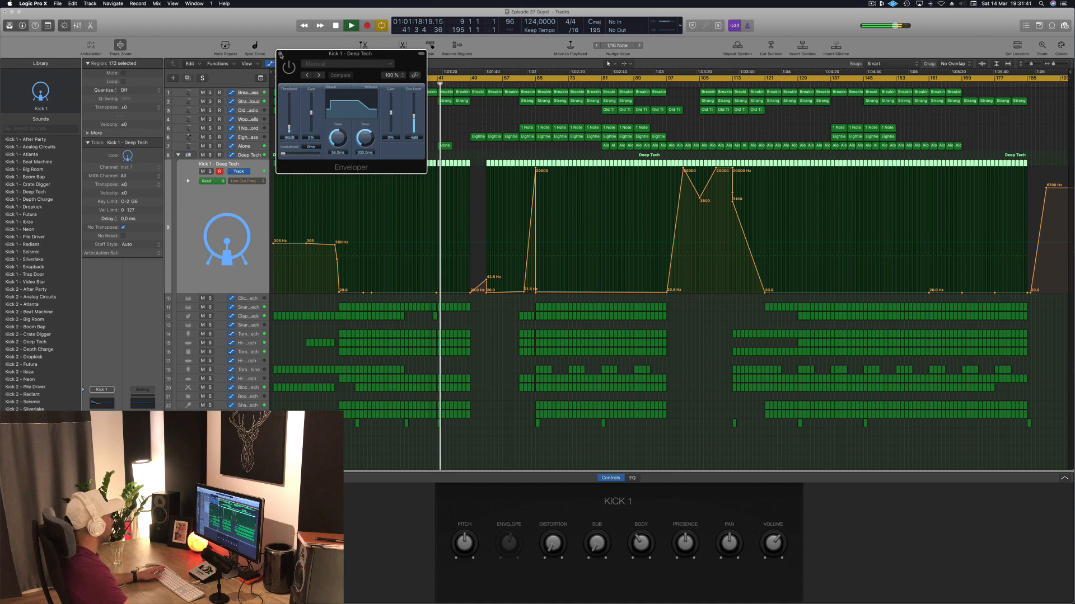
left_click(280, 54)
left_click(463, 128)
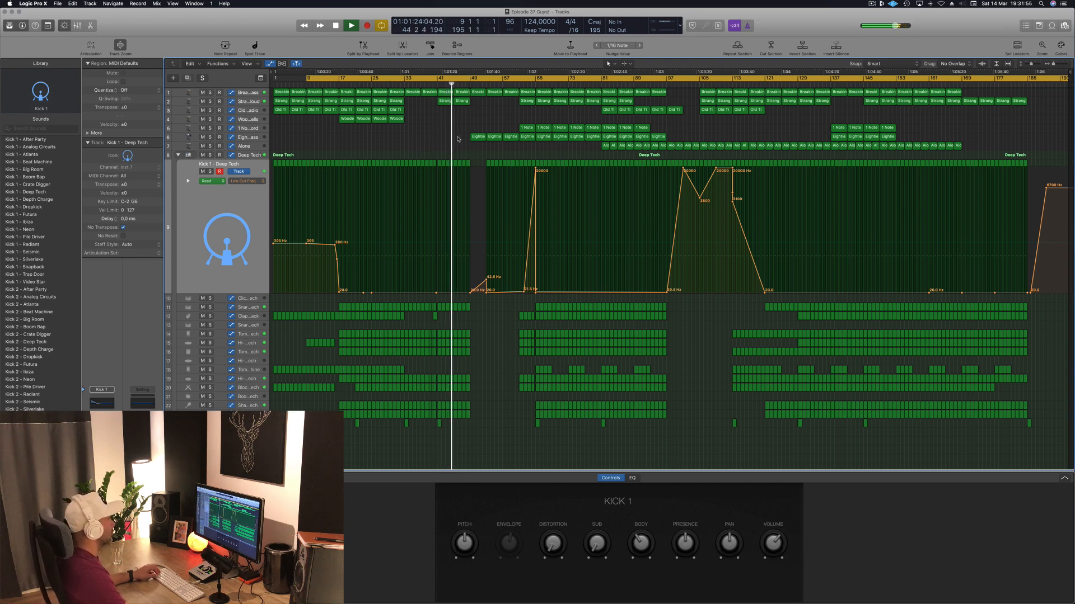
Play from bar 65 and check 1 Note Chord by muting and unmuting it, and Eighties FM Bass by soloing and unsoloing it.
left_click(534, 86)
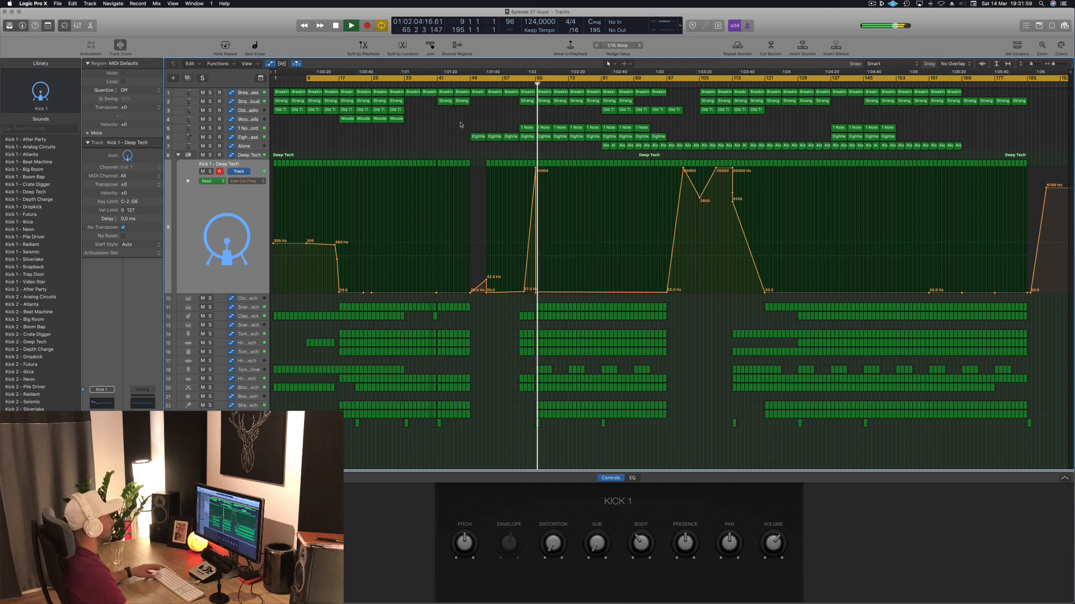
left_click(197, 128)
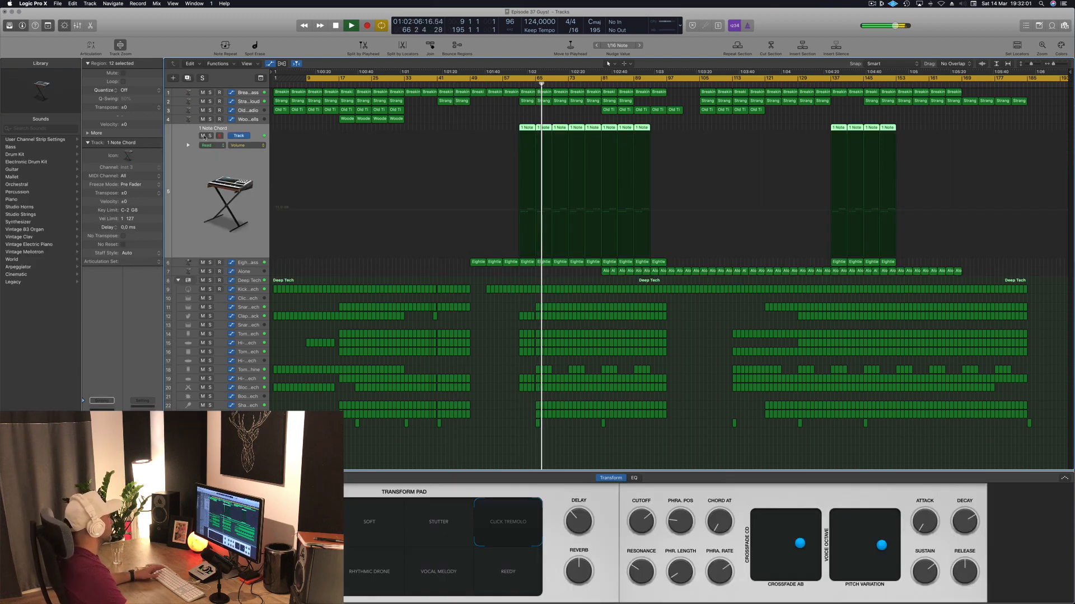
left_click(202, 136)
left_click(202, 136)
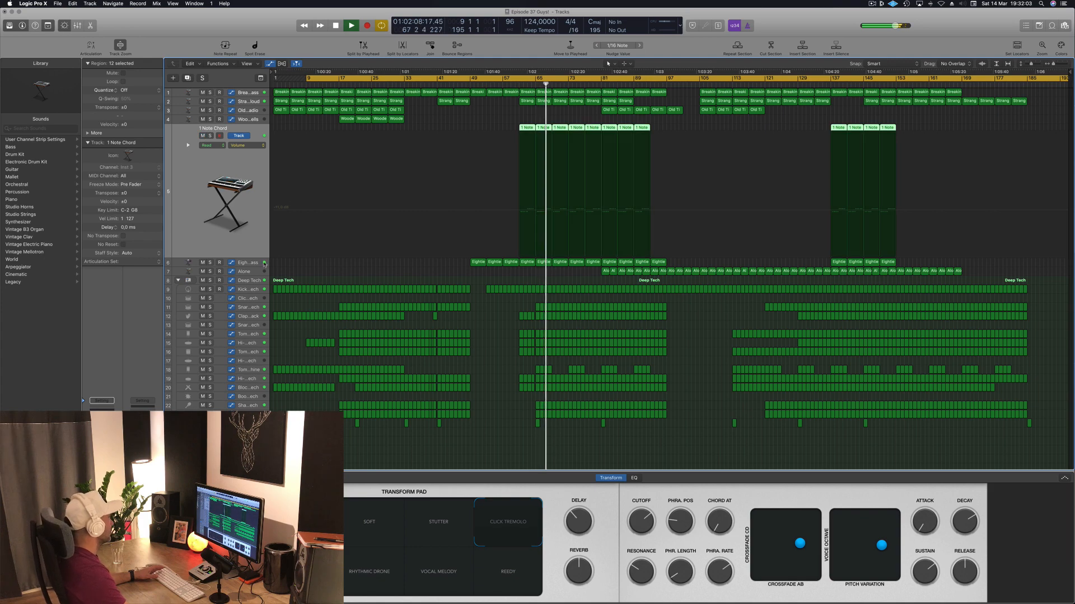
left_click(264, 265)
left_click(210, 145)
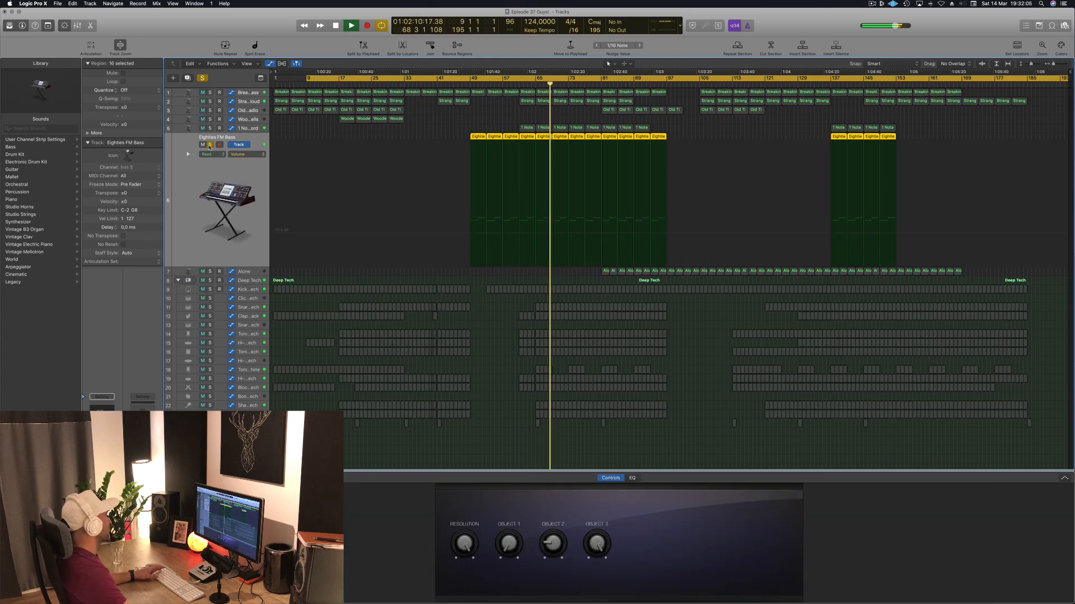
left_click(210, 145)
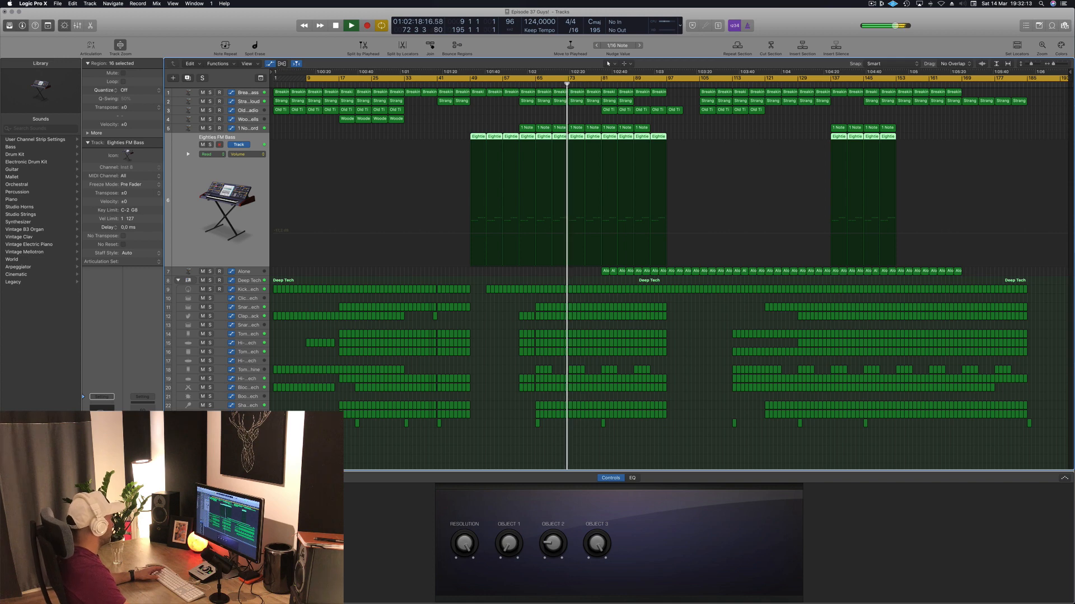
Add a Compressor to Eighties FM Bass, side-chain it to Bus 12 fed by Kick 1, and adjust its ratio, attack and release.
left_click(185, 476)
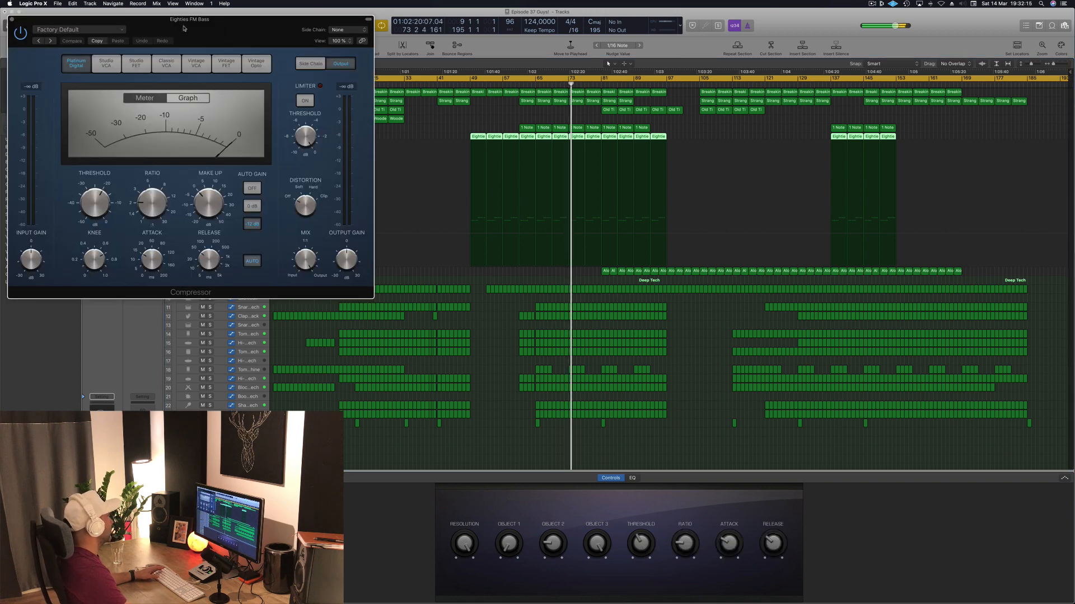
left_click_drag(184, 28, 481, 74)
left_click(642, 77)
mouse_move(644, 99)
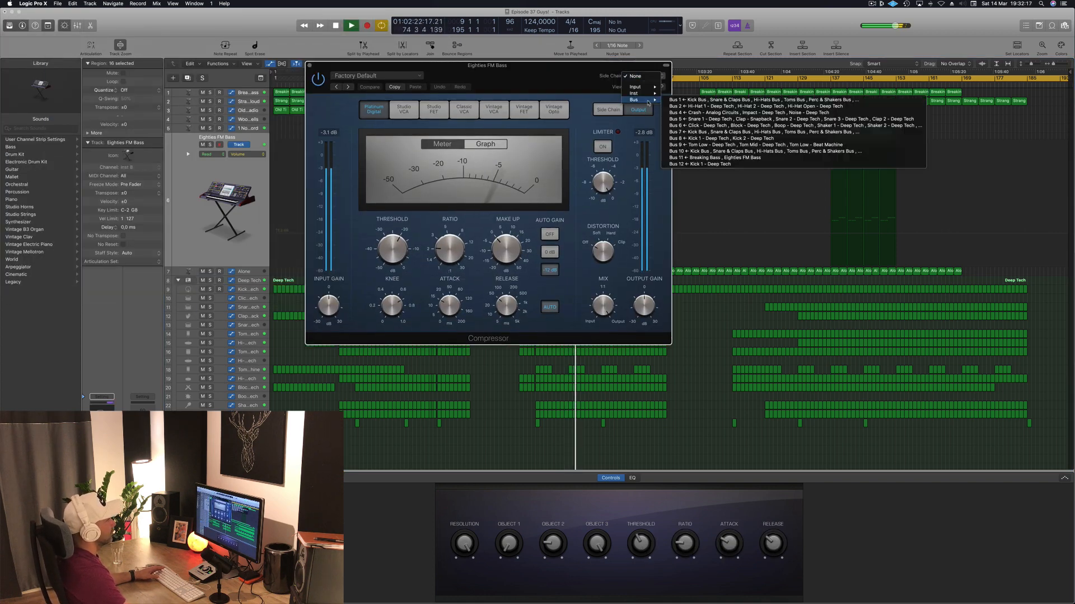
left_click(717, 164)
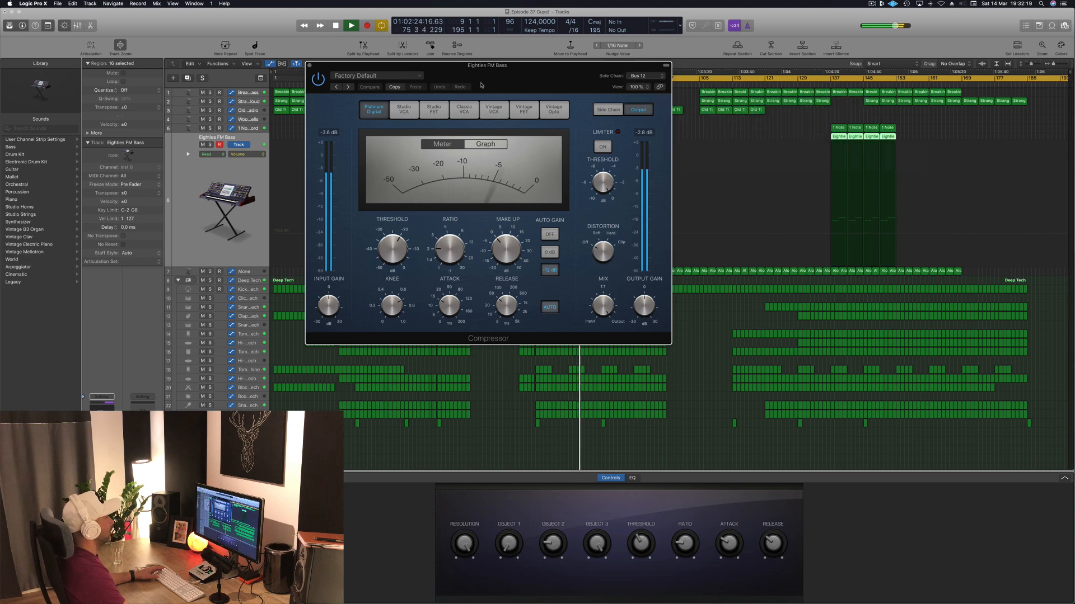
left_click_drag(426, 211, 402, 217)
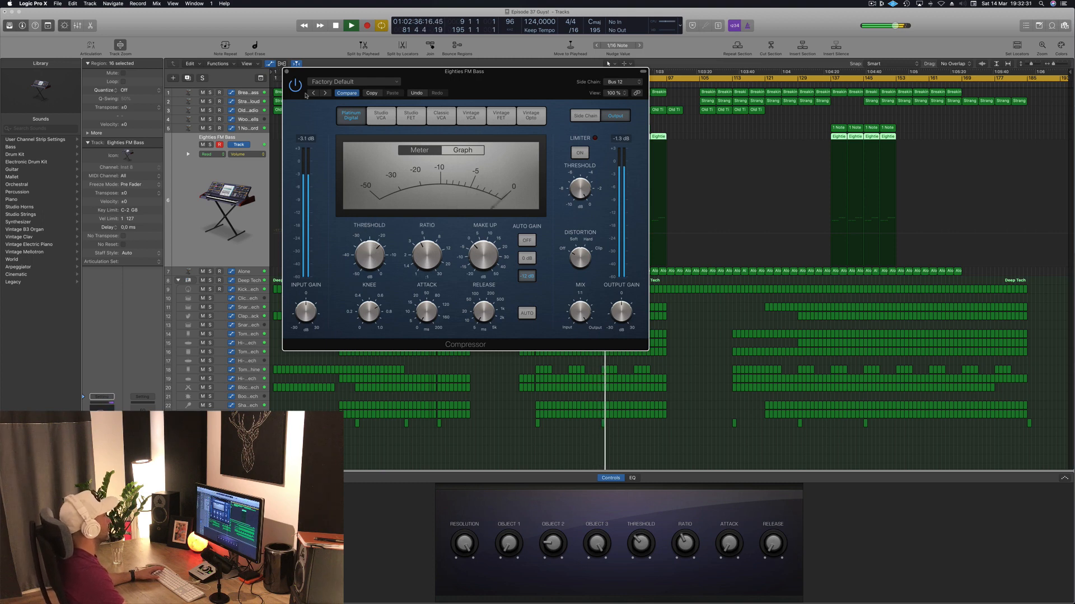
left_click(286, 72)
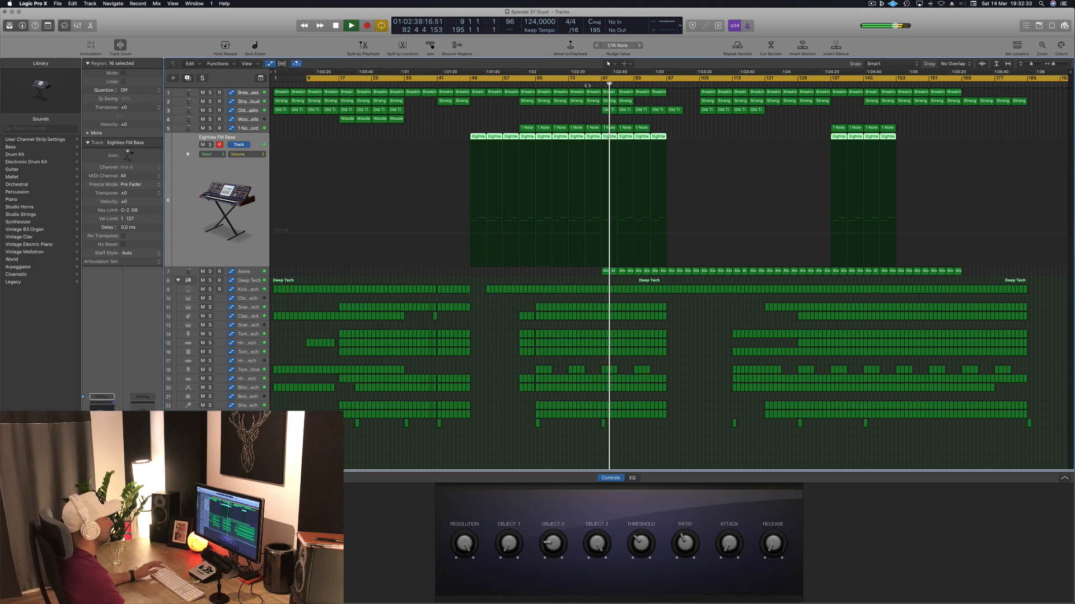
Set the cycle range to bars 65 to 97 and play the start of the loop.
left_click(250, 272)
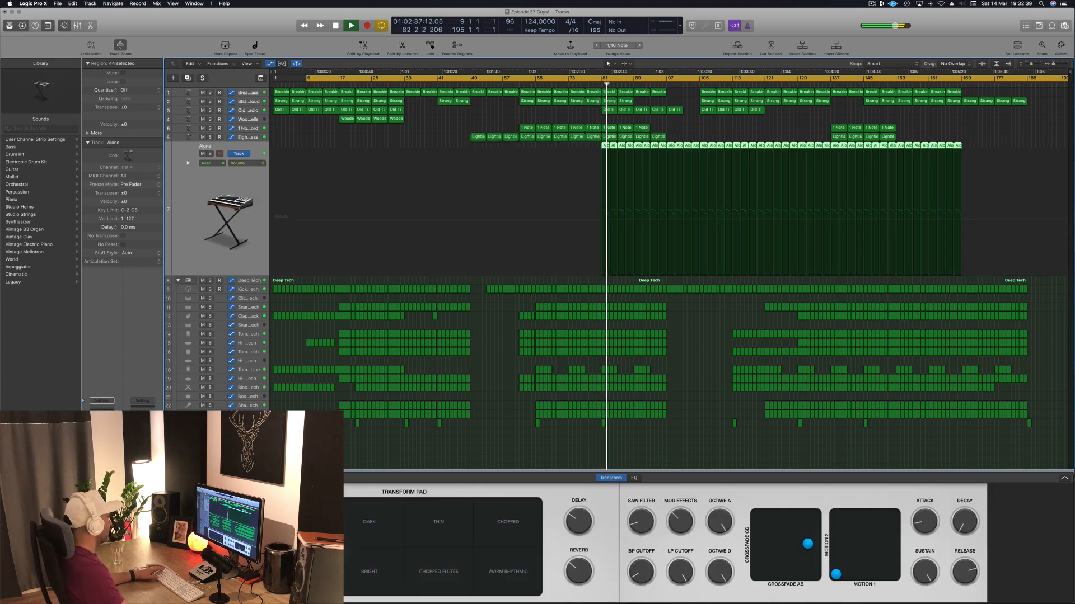
key("space")
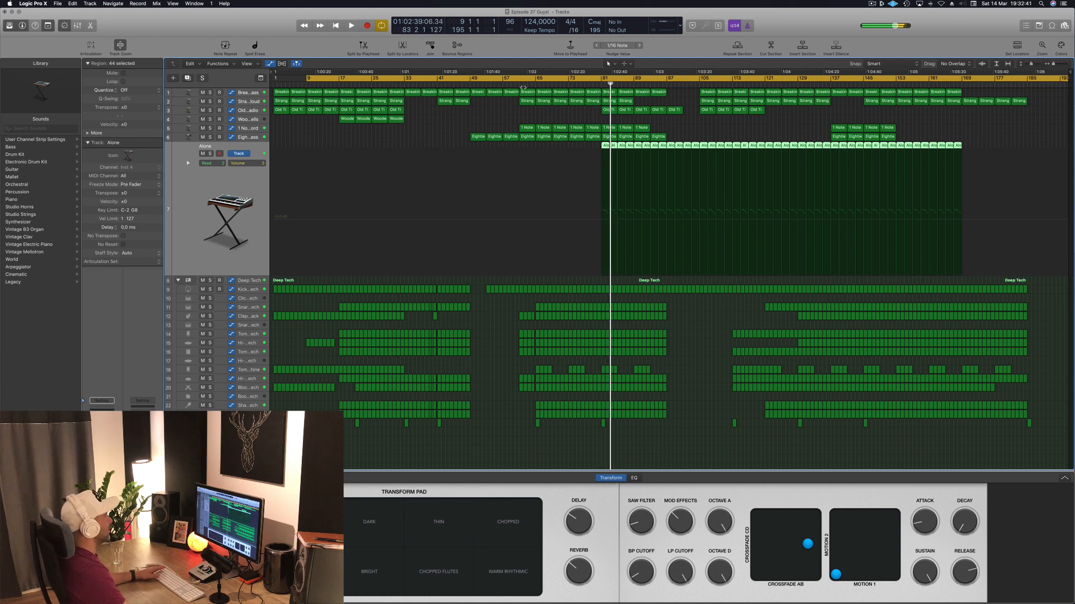
left_click(553, 80)
left_click_drag(534, 82, 665, 90)
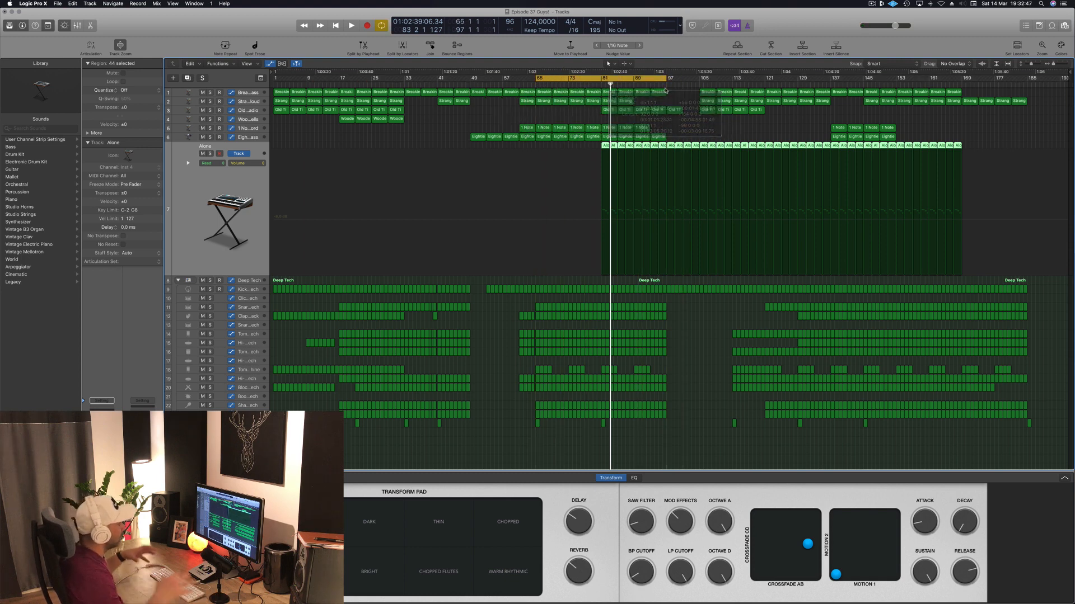
key("space")
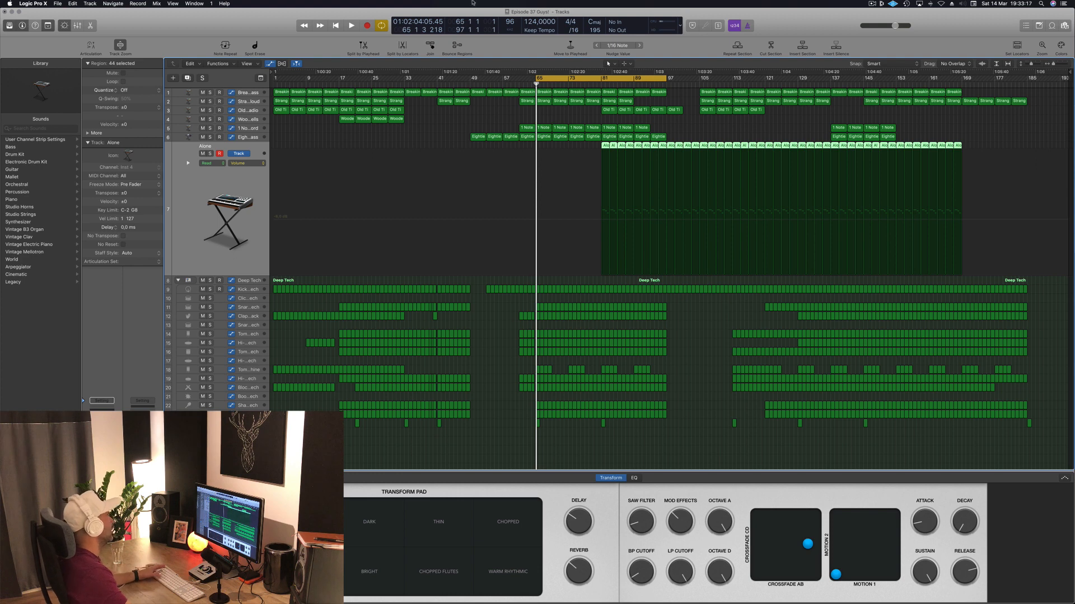
left_click(456, 116)
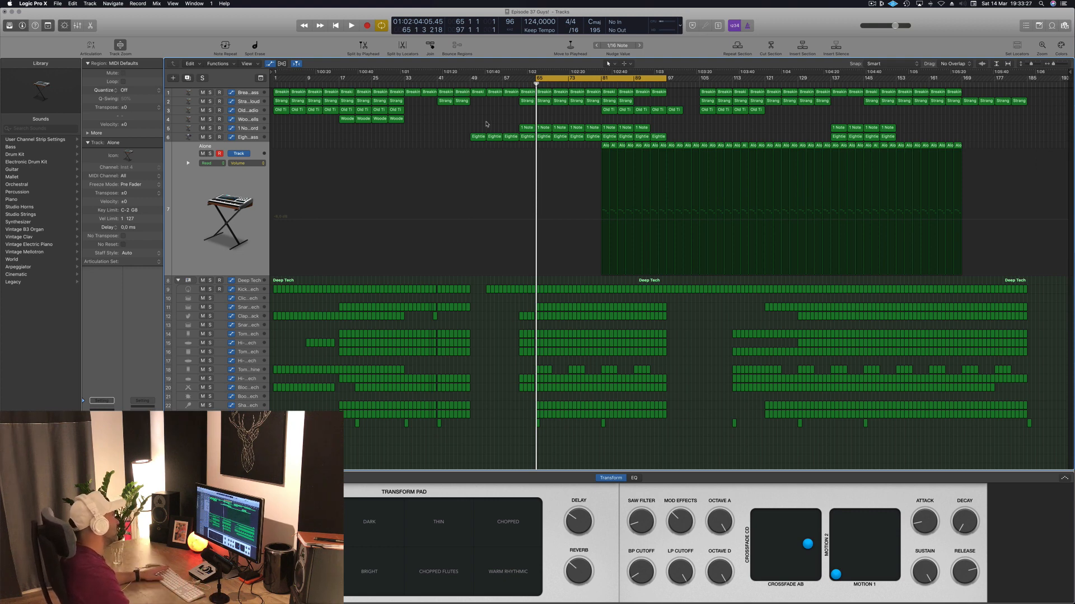
key("space")
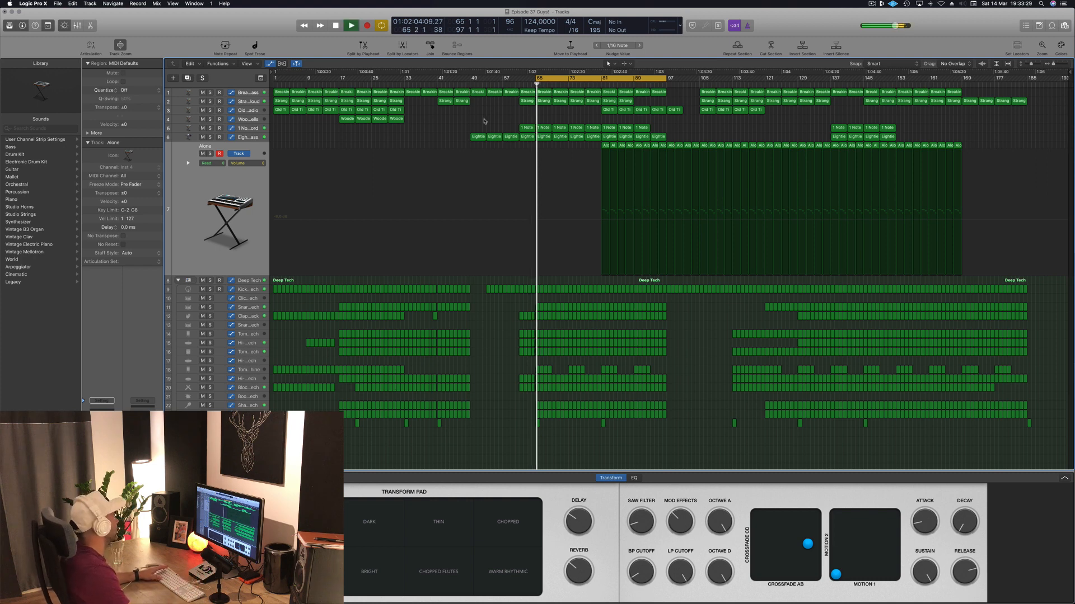
key("space")
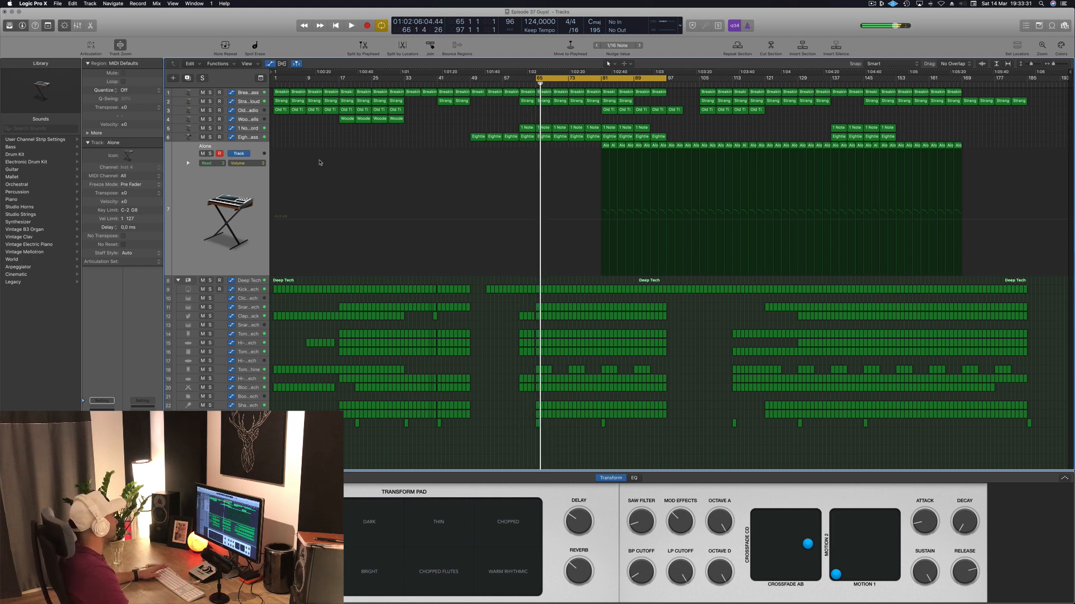
Select the Eighties FM Bass track and replay the loop briefly from bar 65.
left_click(255, 189)
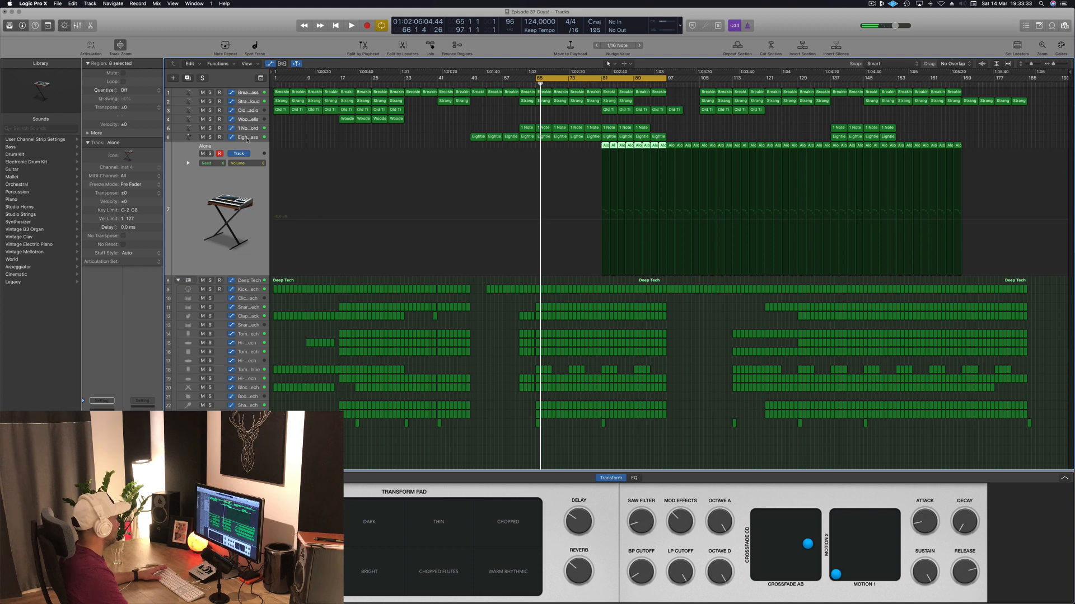
left_click(248, 137)
key("space")
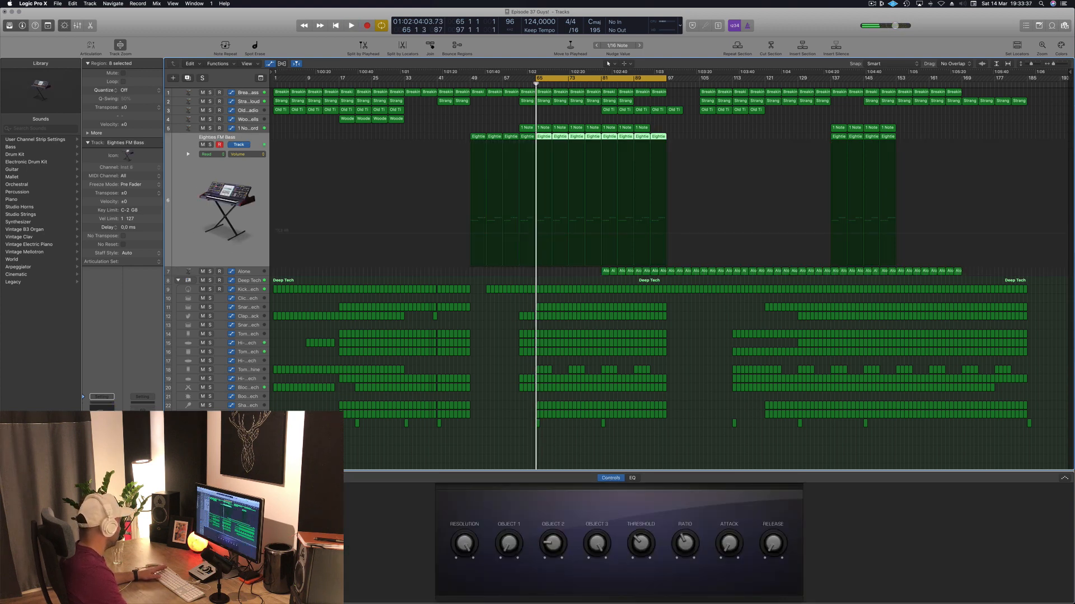
key("space")
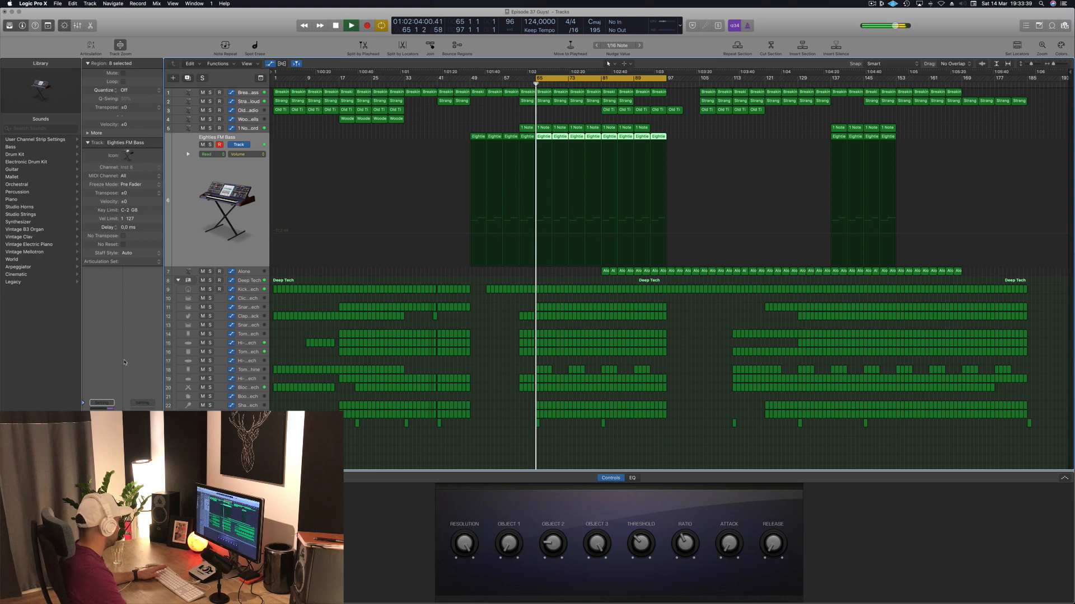
key("space")
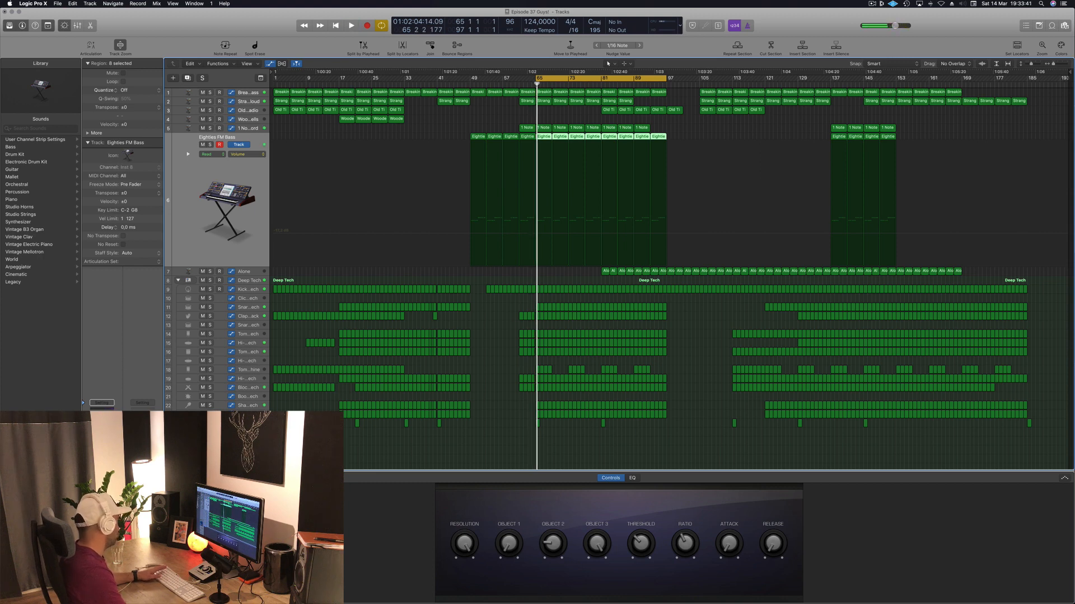
Send Eighties FM Bass to a bus with ChromaVerb on Aux 35 and load the Generic Synth Hall preset from Synth Reverbs.
left_click(145, 449)
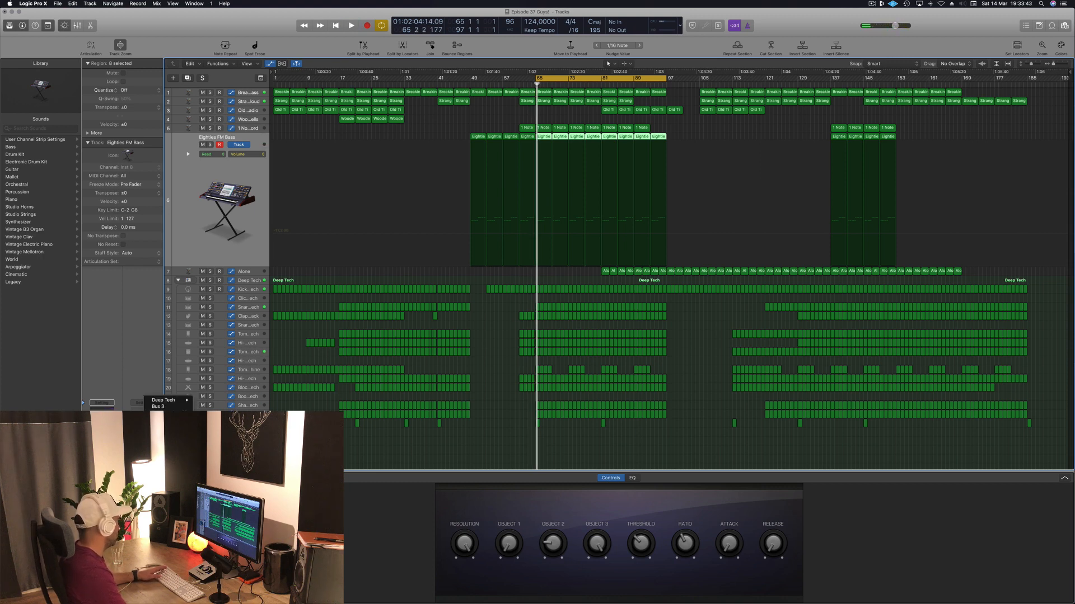
left_click(161, 421)
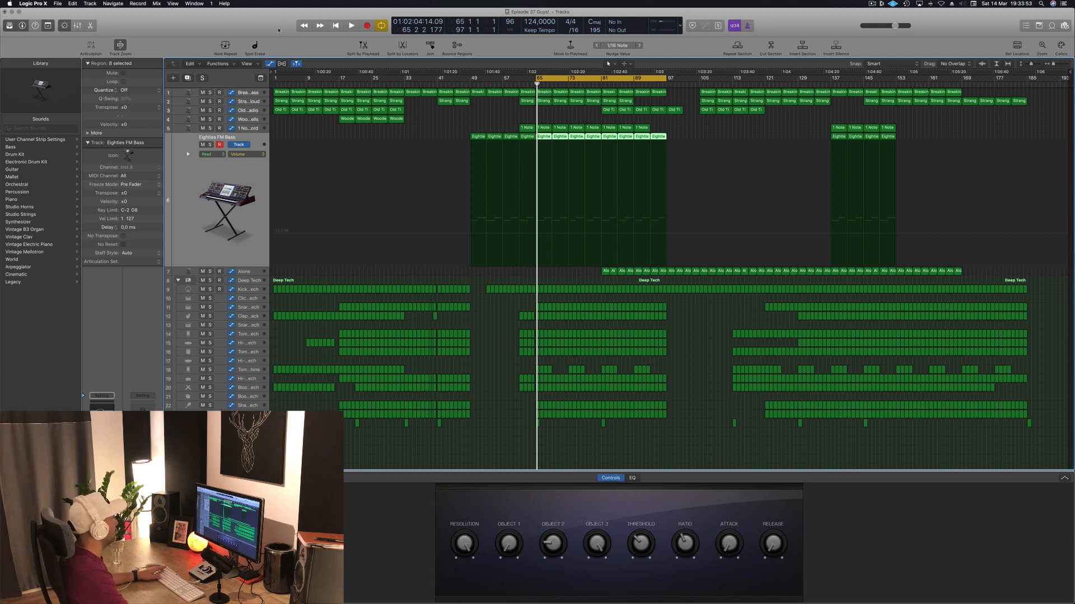
key("v")
left_click_drag(297, 38, 605, 58)
left_click(386, 53)
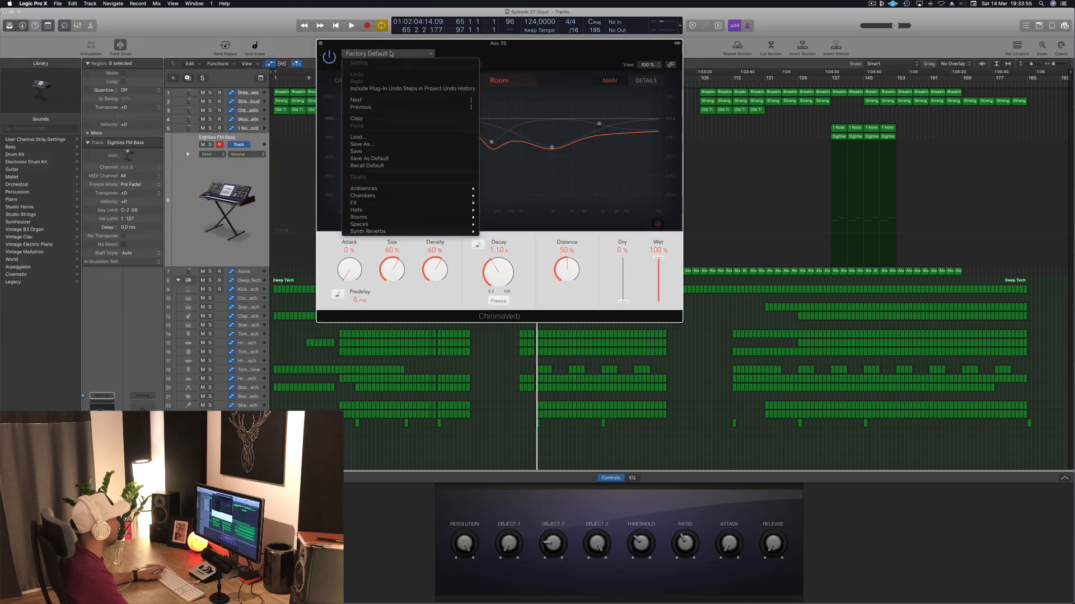
mouse_move(395, 210)
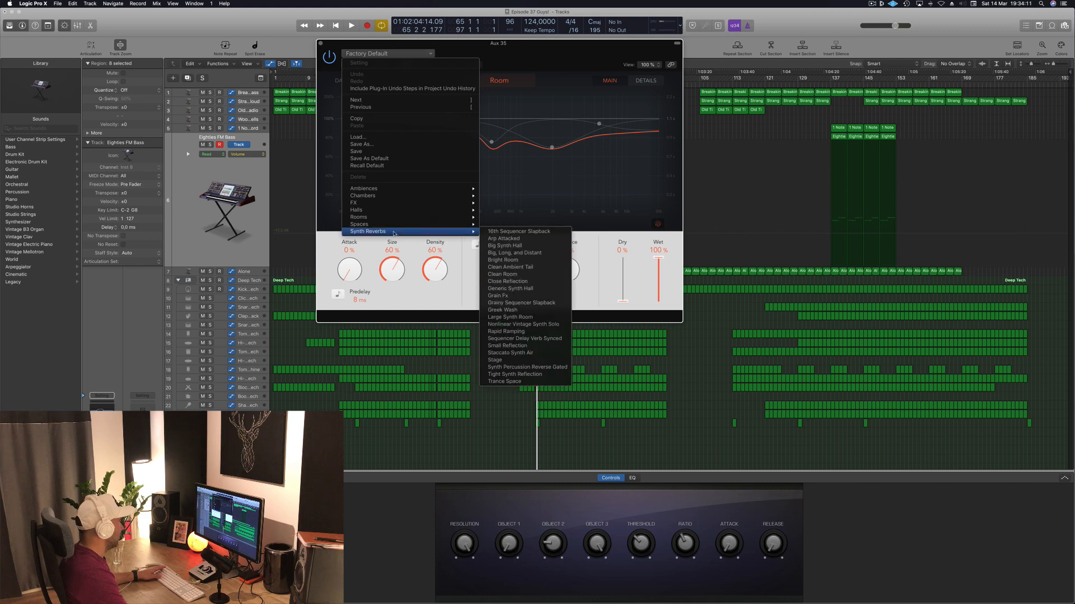
left_click(535, 289)
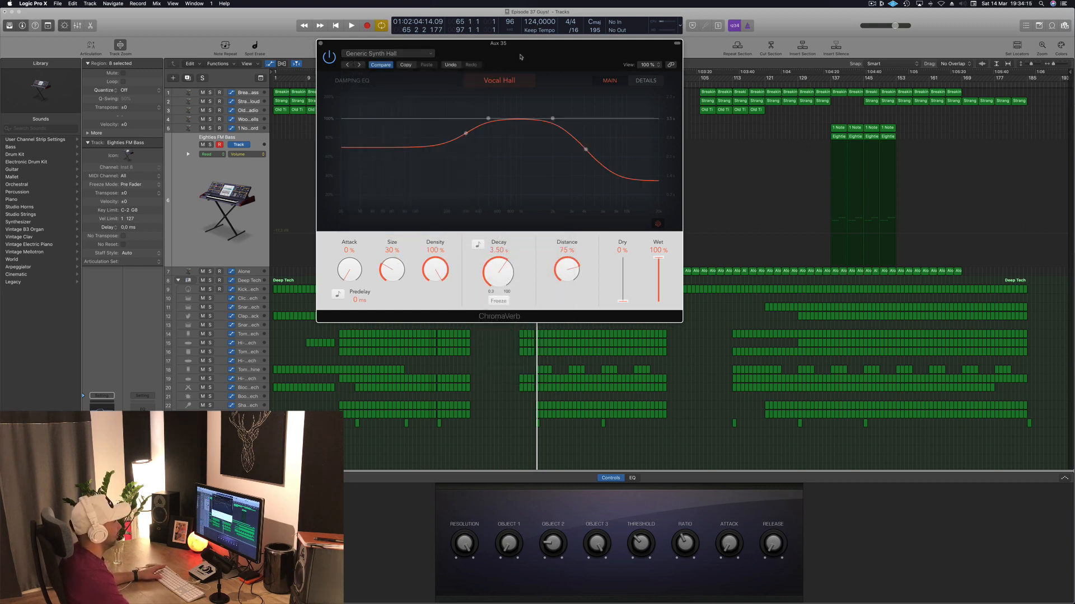
Move the ChromaVerb window clear of the arrangement and listen to the reverb on Eighties FM Bass from bar 65.
left_click_drag(521, 57, 903, 89)
key("space")
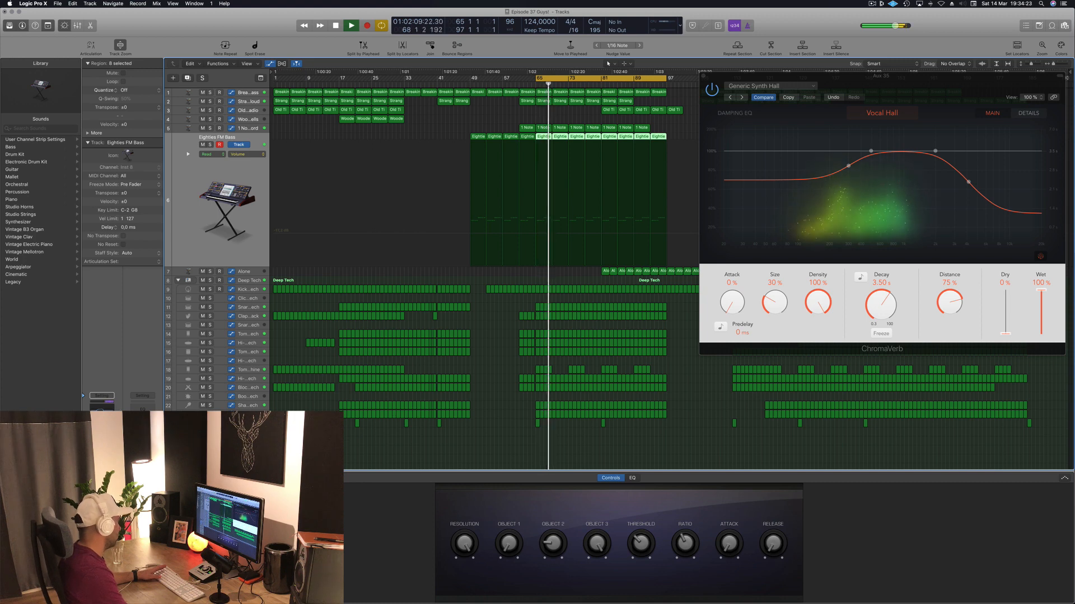
key("space")
left_click_drag(929, 84, 673, 85)
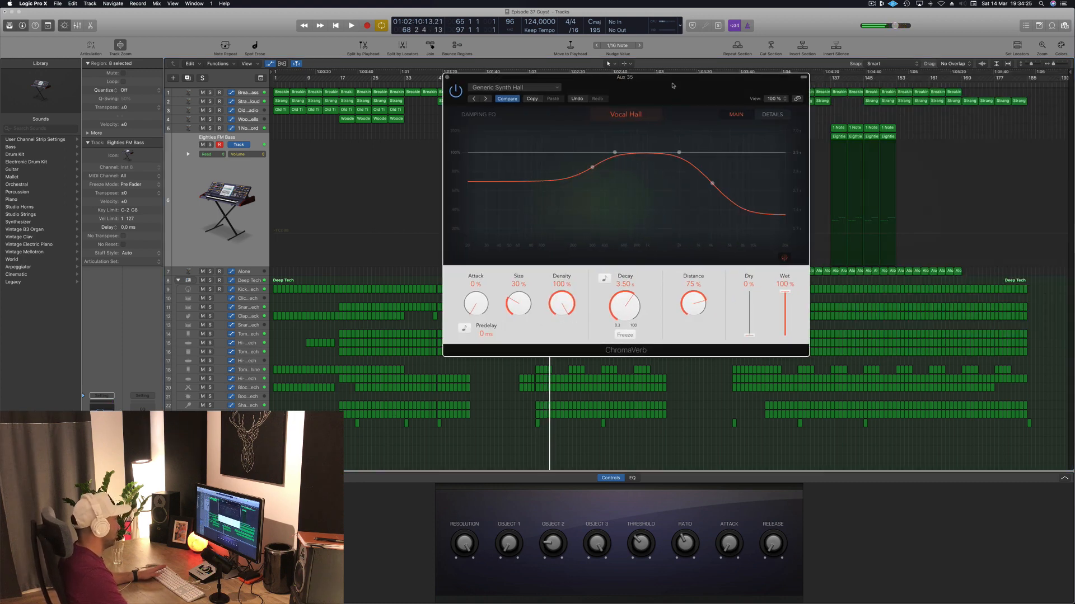
Replay the loop from bar 65 to hear the reverb on Eighties FM Bass, and close the ChromaVerb window.
key("space")
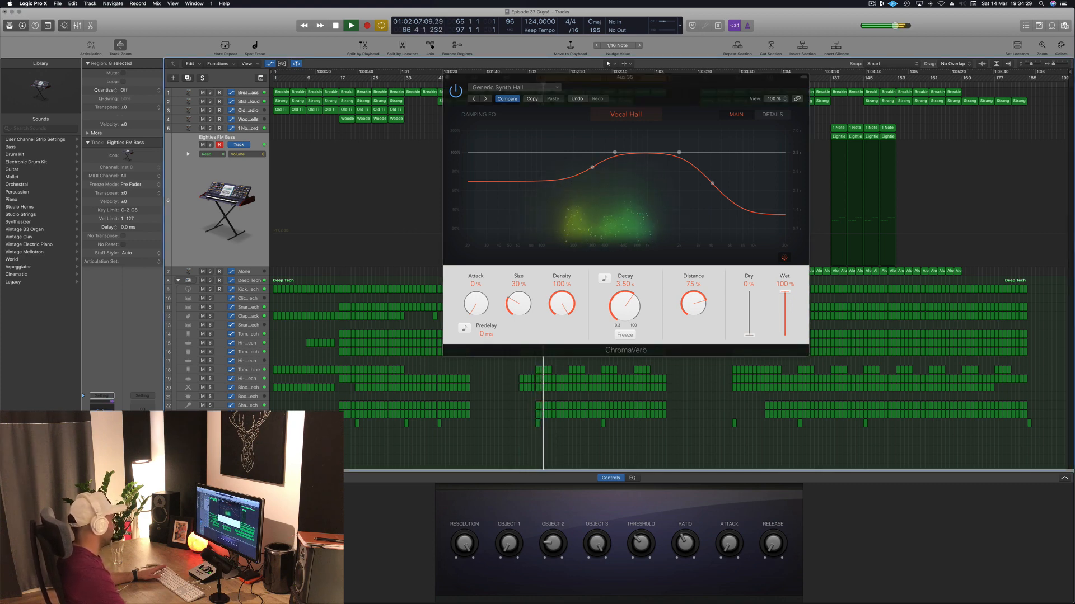
left_click_drag(497, 77, 317, 148)
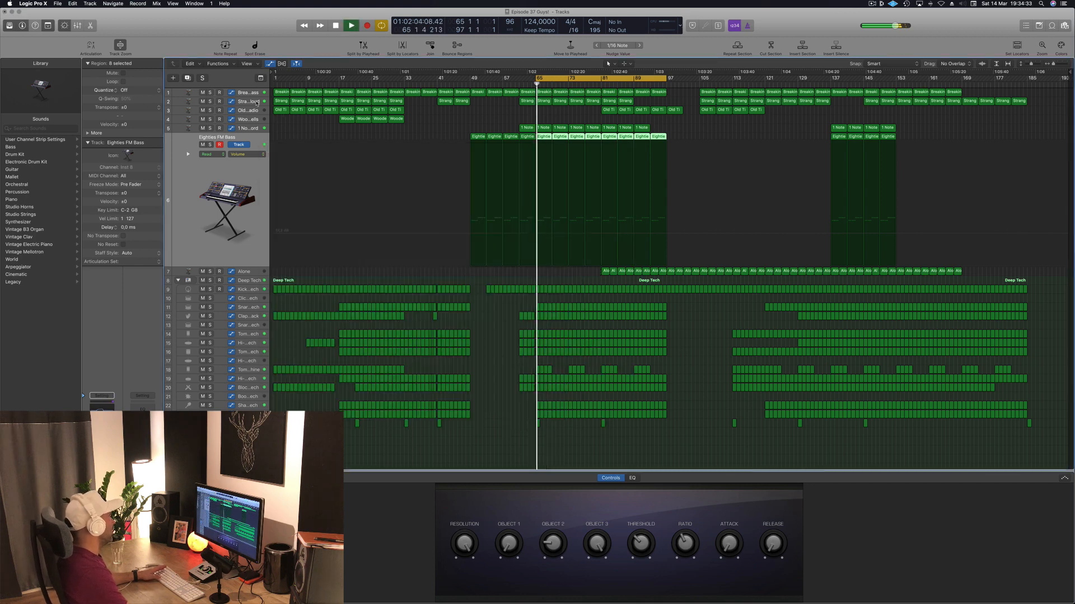
Solo Strange Voice Cloud, open the bus choices for its send, and audition the track alone and in the full mix from bar 65.
left_click(257, 103)
left_click(210, 109)
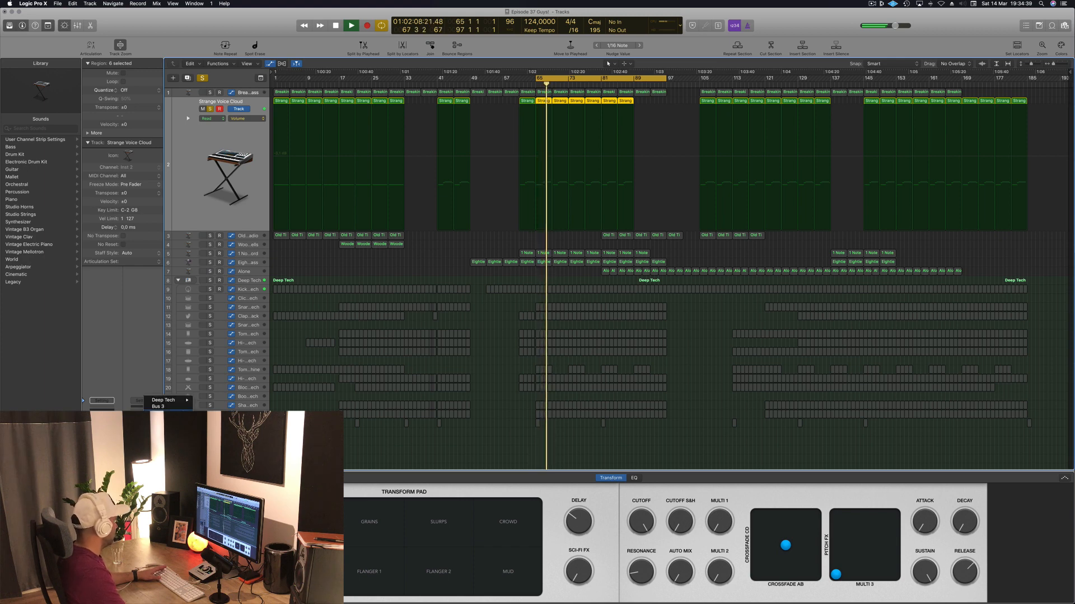
key("space")
key("space")
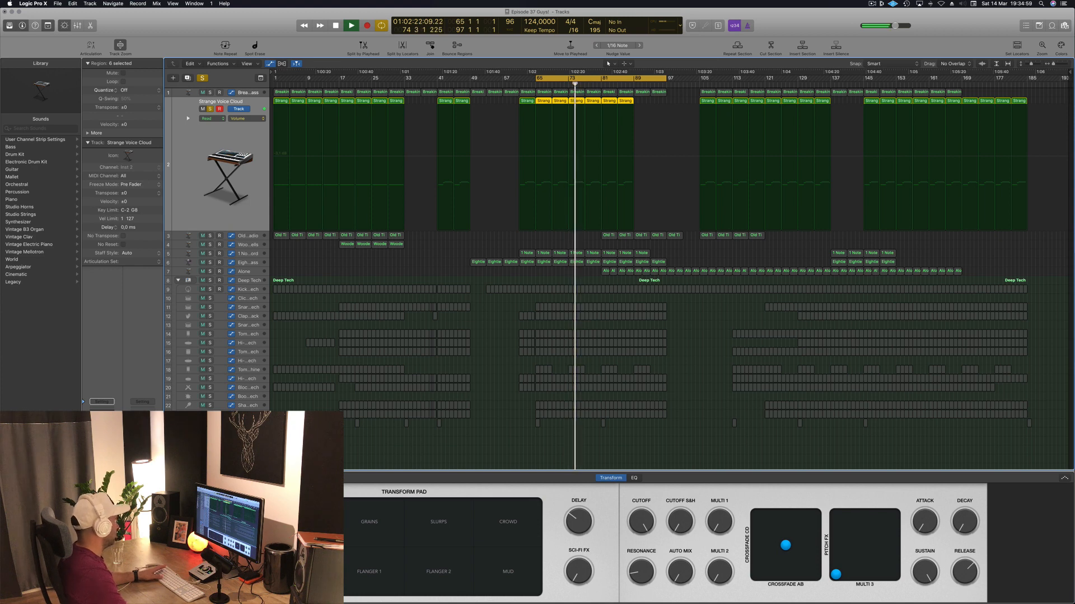
key("ctrl+s")
key("shift+space")
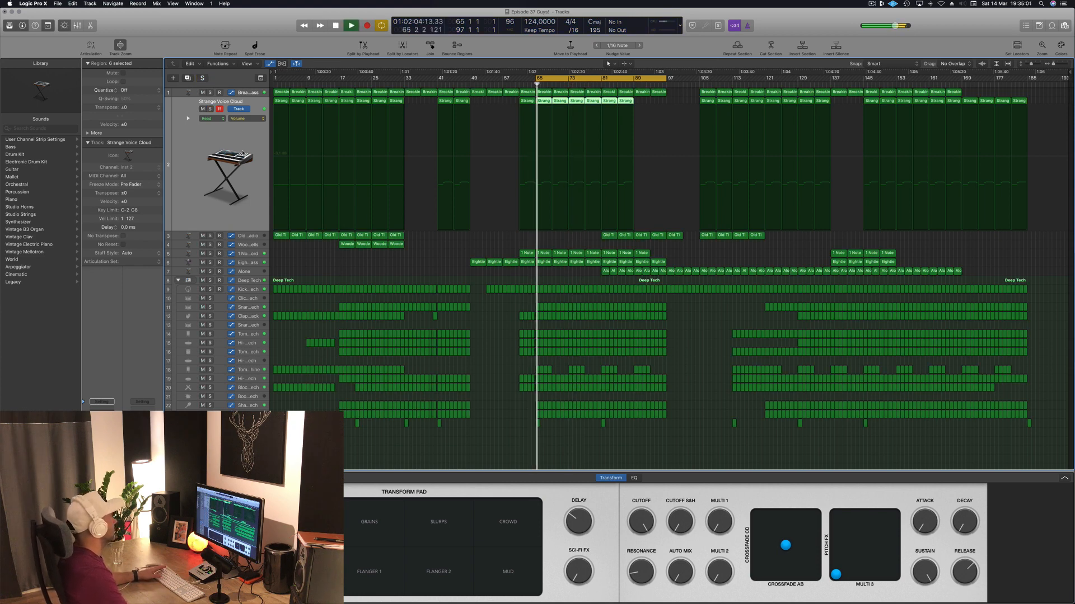
Audition 1 Note Chord soloed and in the full mix, and check the Eighties FM Bass and Alone tracks during the loop.
left_click(247, 253)
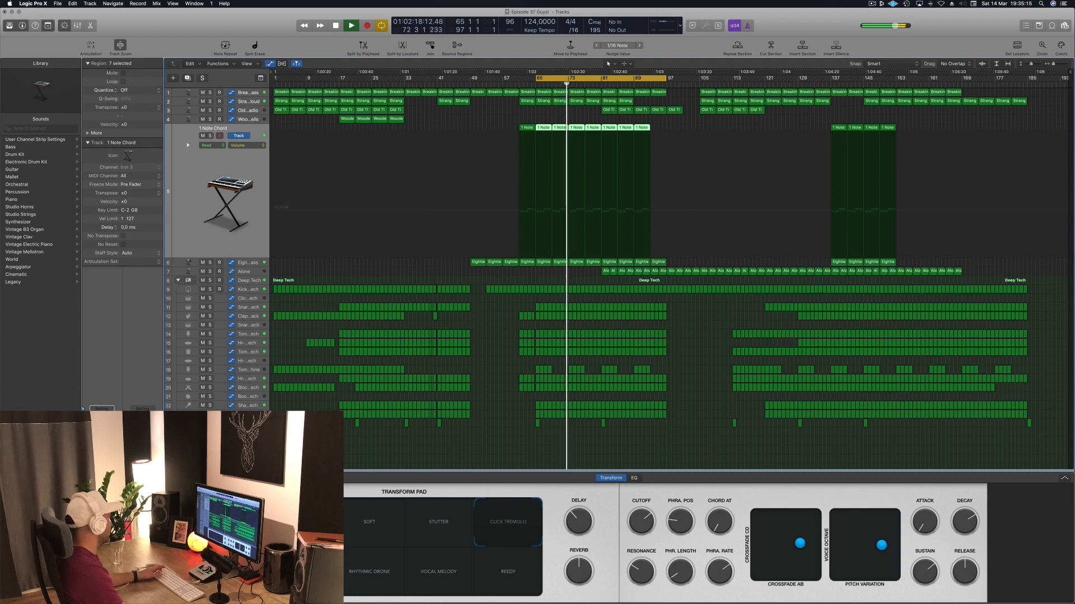
key("s")
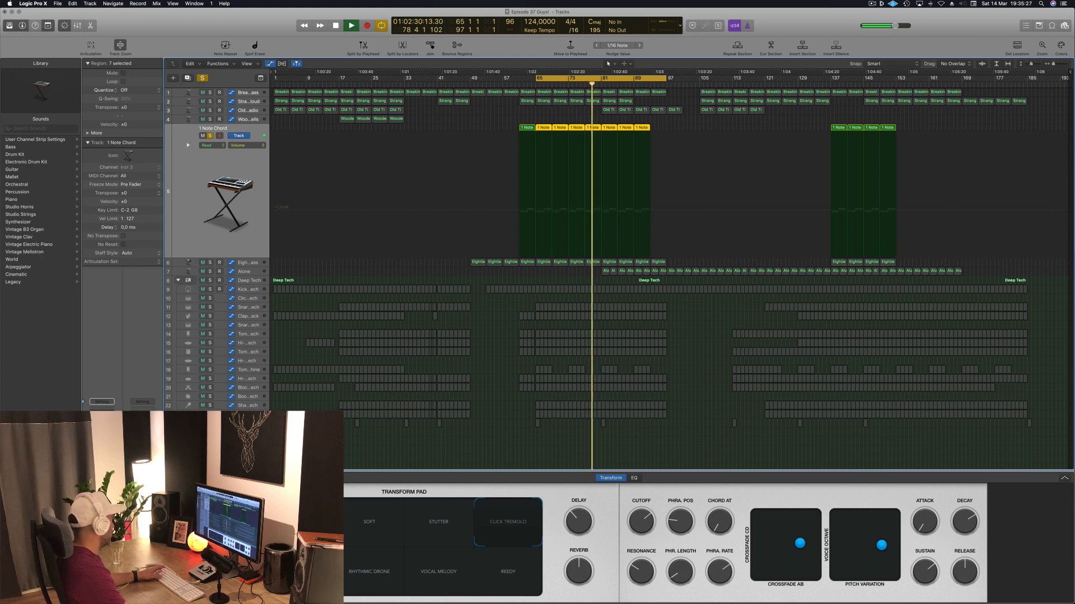
key("s")
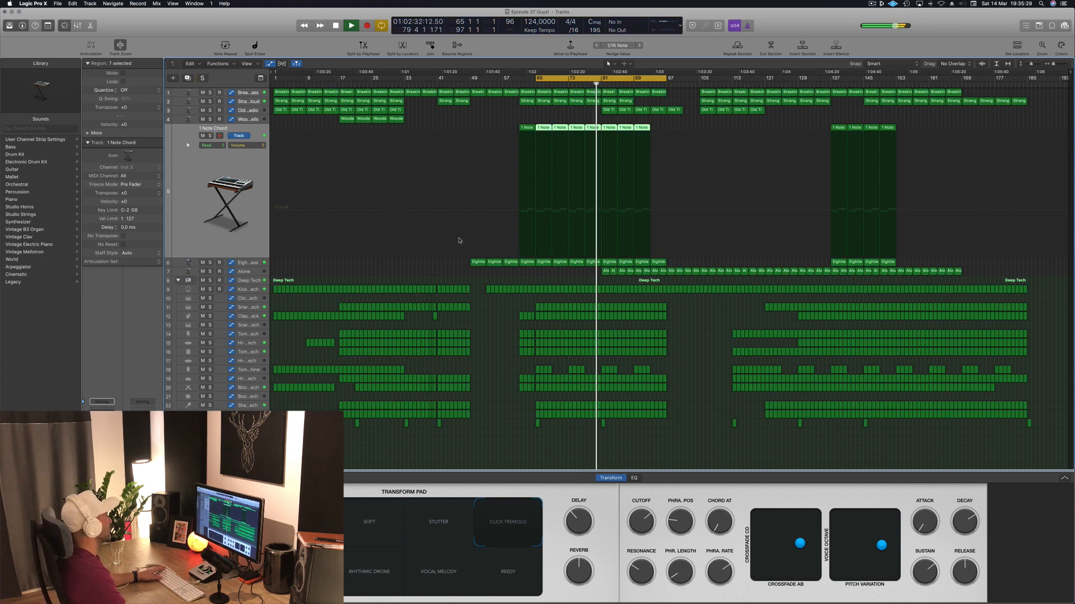
left_click(255, 263)
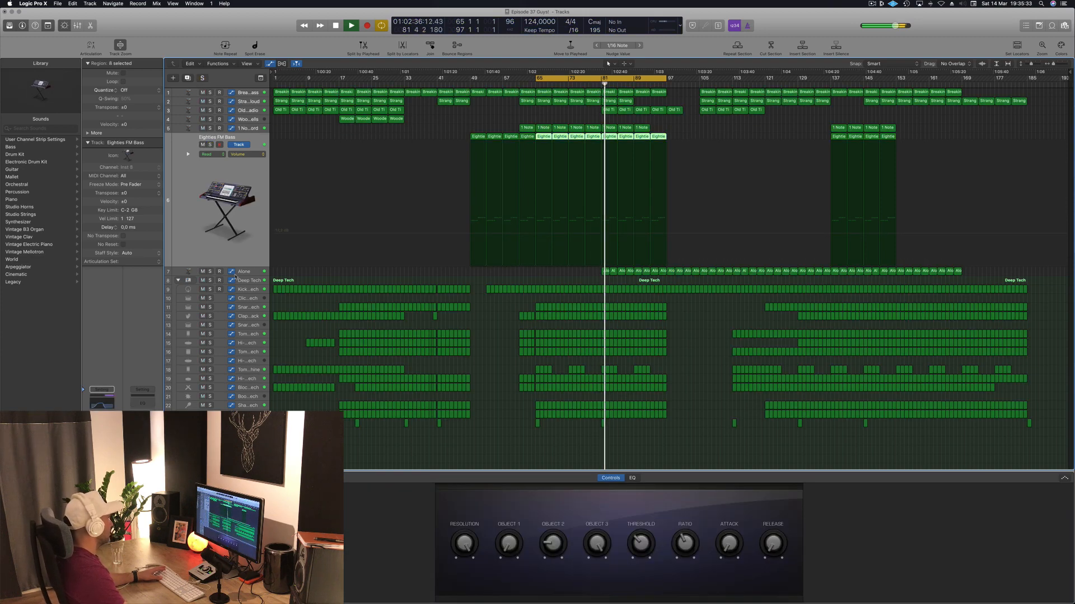
left_click(243, 273)
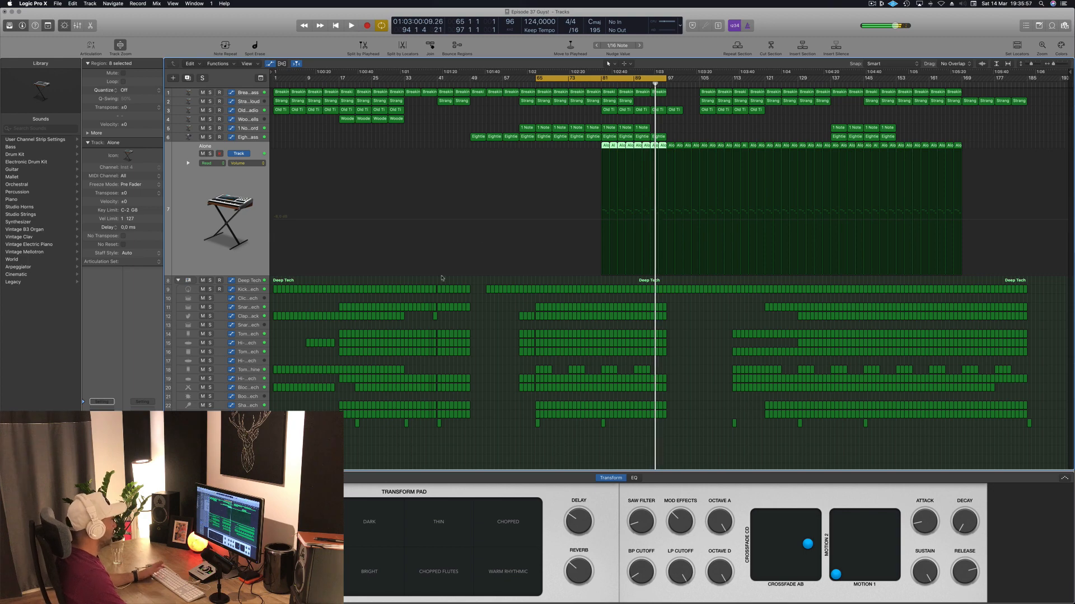
Replay the loop from bar 65 and audition Block - Deep Tech soloed and in the full mix.
left_click(249, 388)
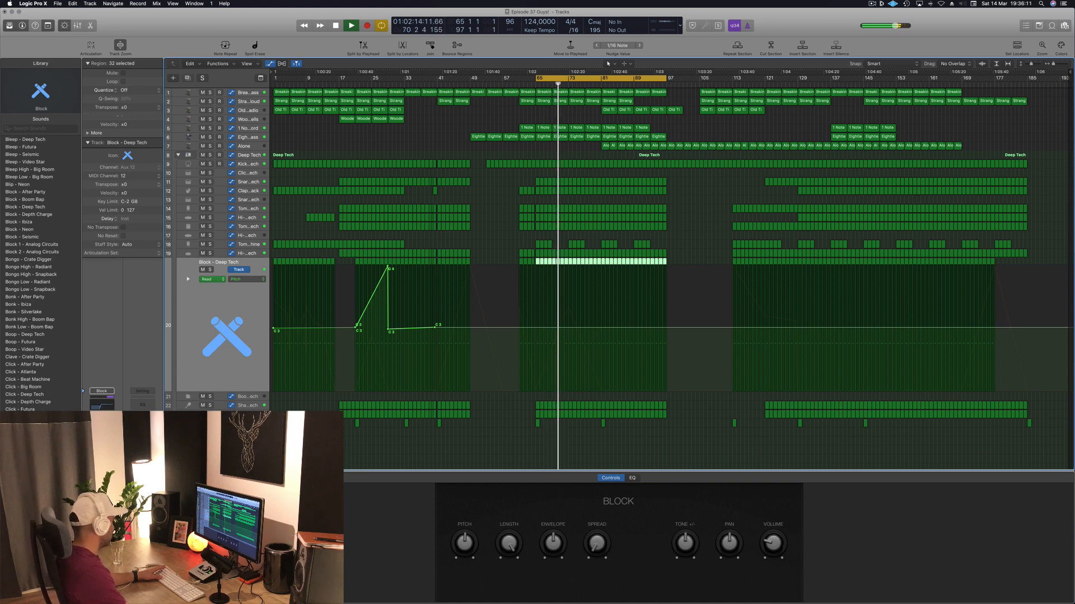
key("space")
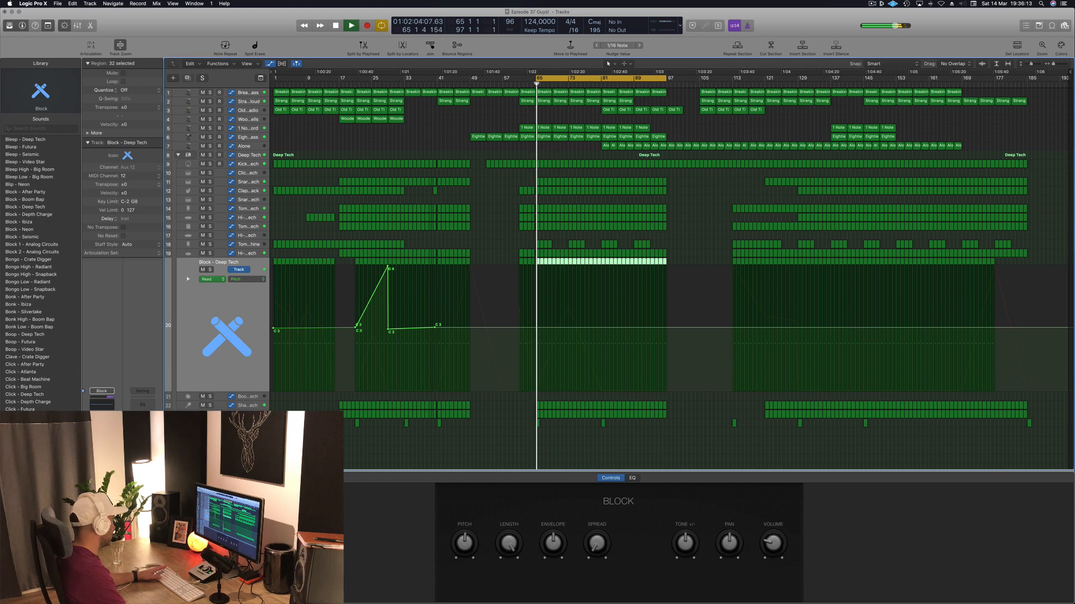
key("s")
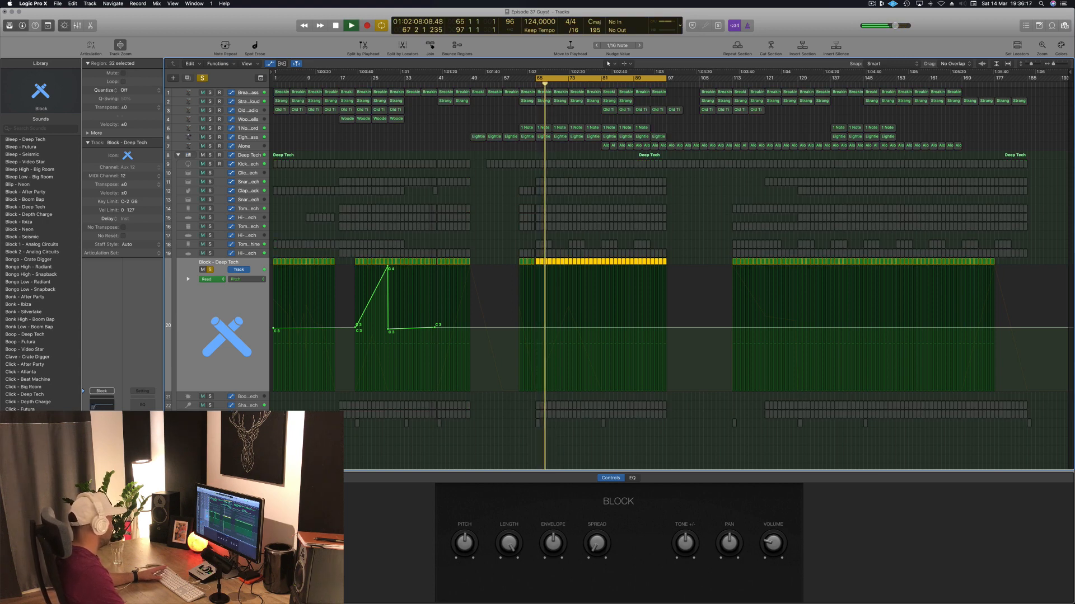
key("s")
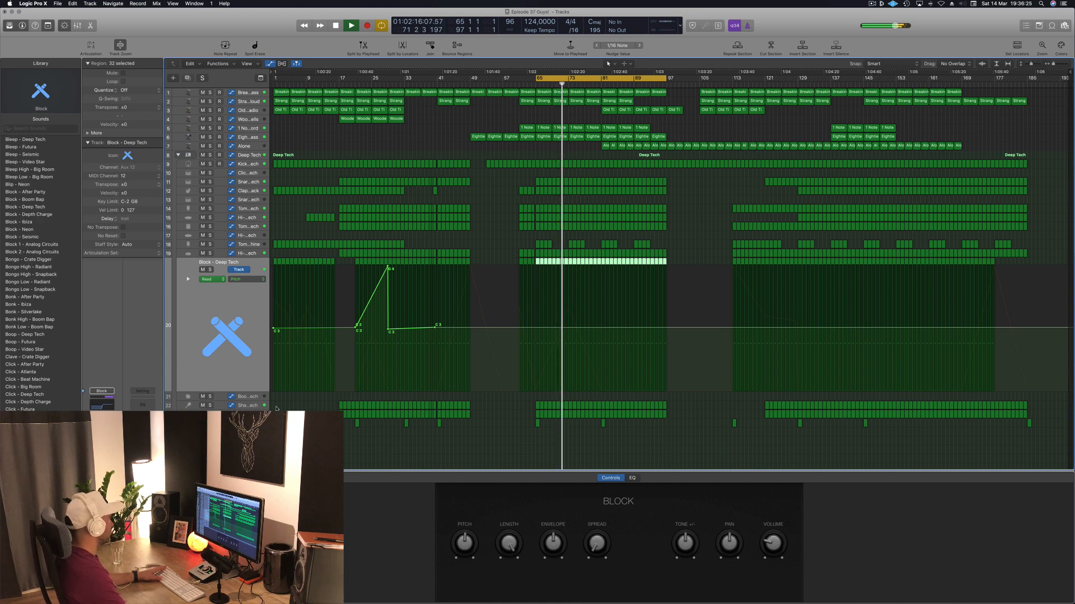
left_click(498, 200)
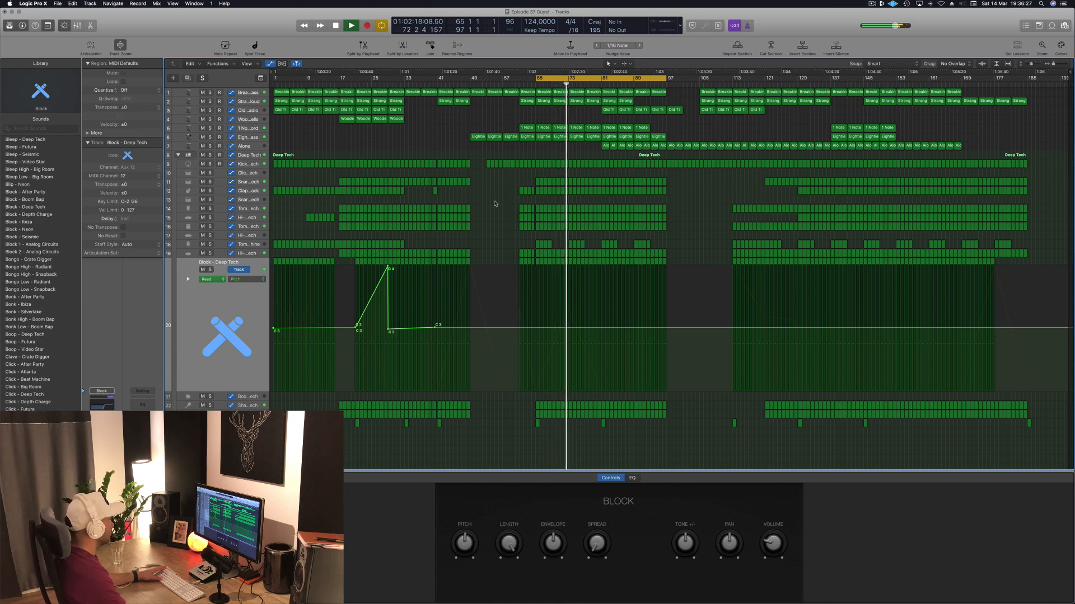
Add a bus send to Snare 1 - Deep Tech and listen to the snare in the playing loop.
left_click(242, 182)
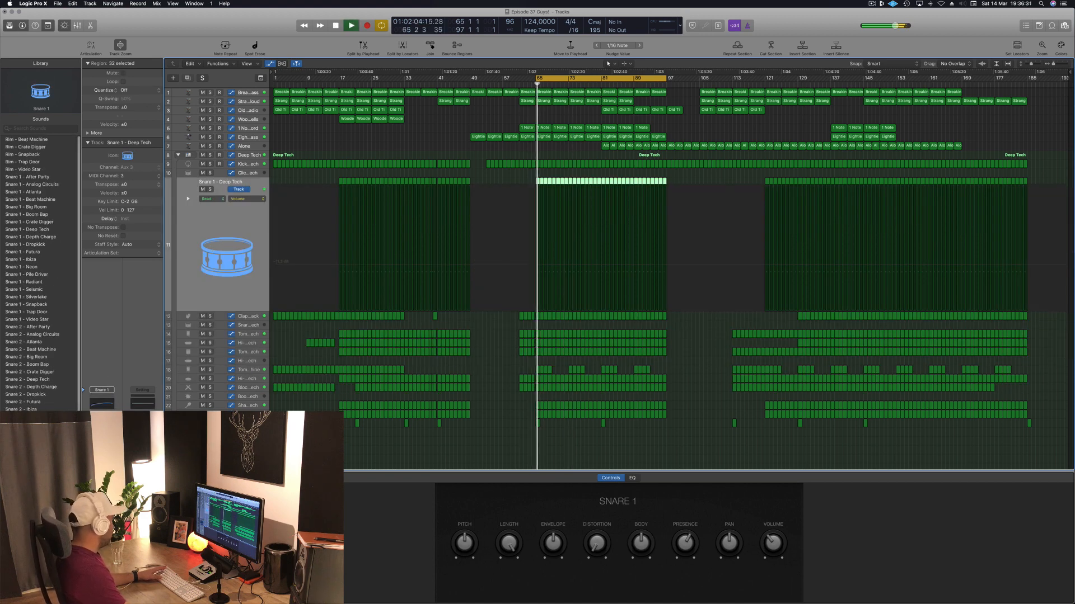
left_click(101, 448)
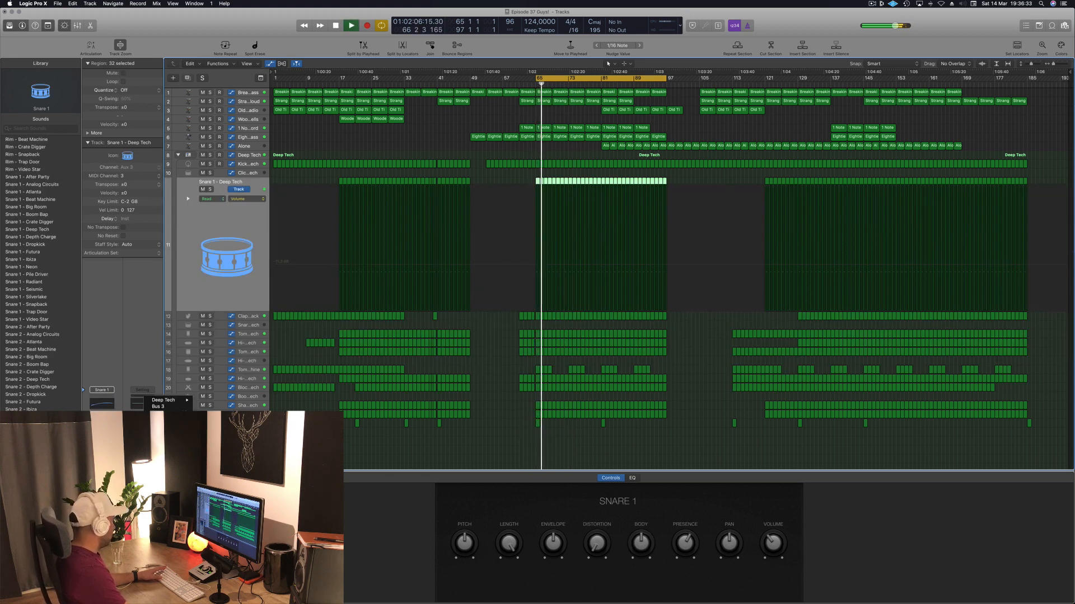
left_click(163, 448)
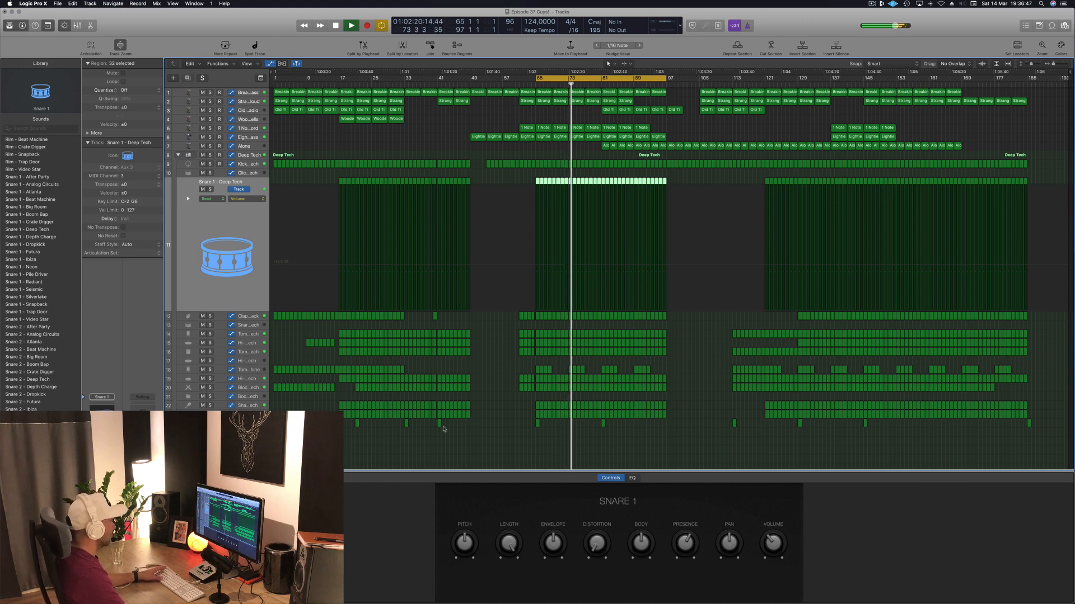
left_click(194, 370)
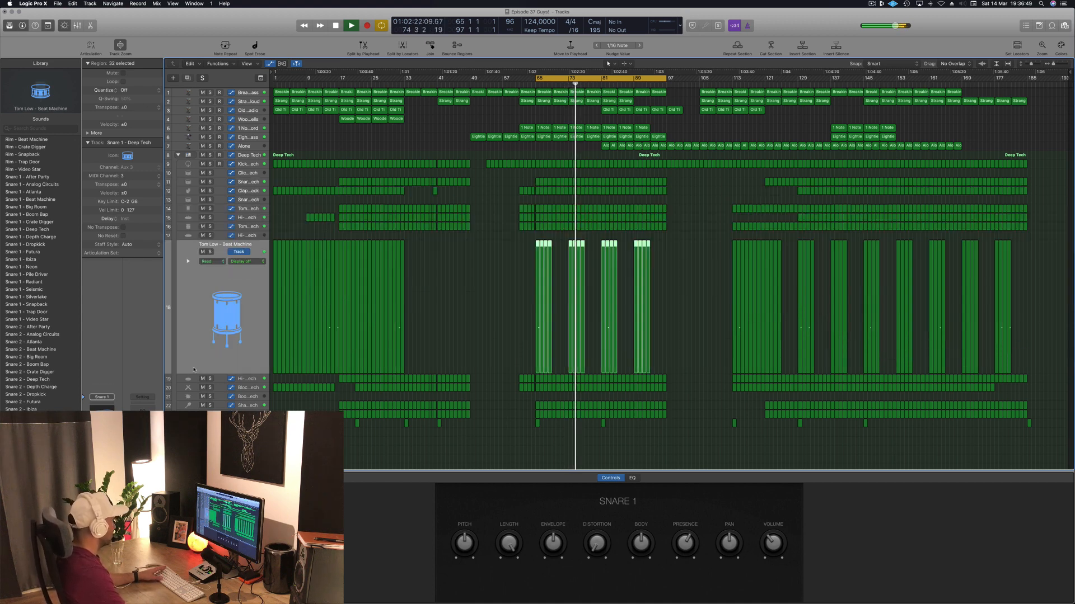
left_click(271, 182)
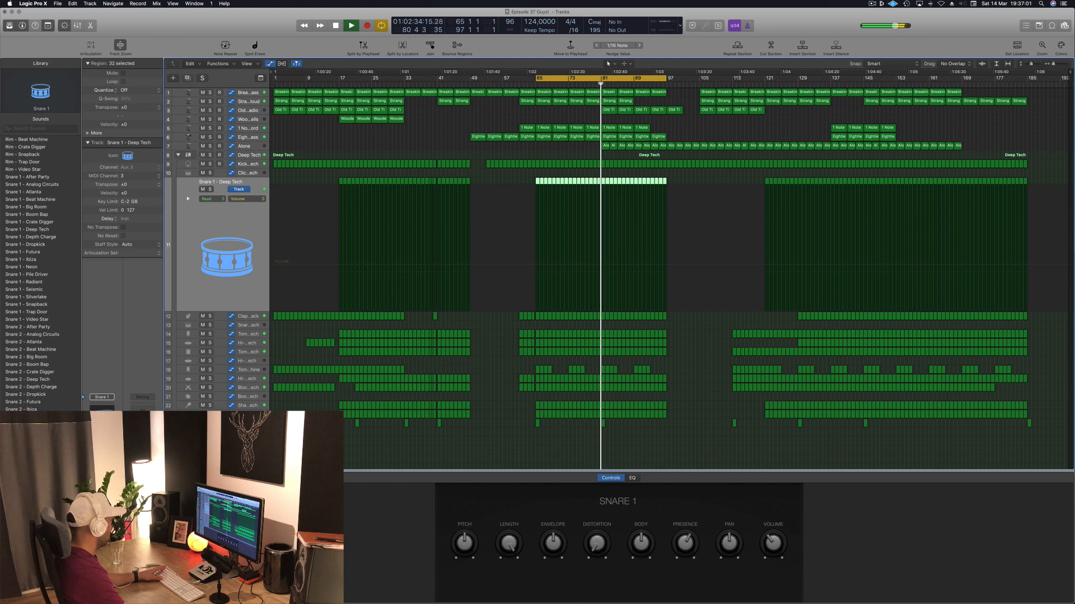
left_click(497, 448)
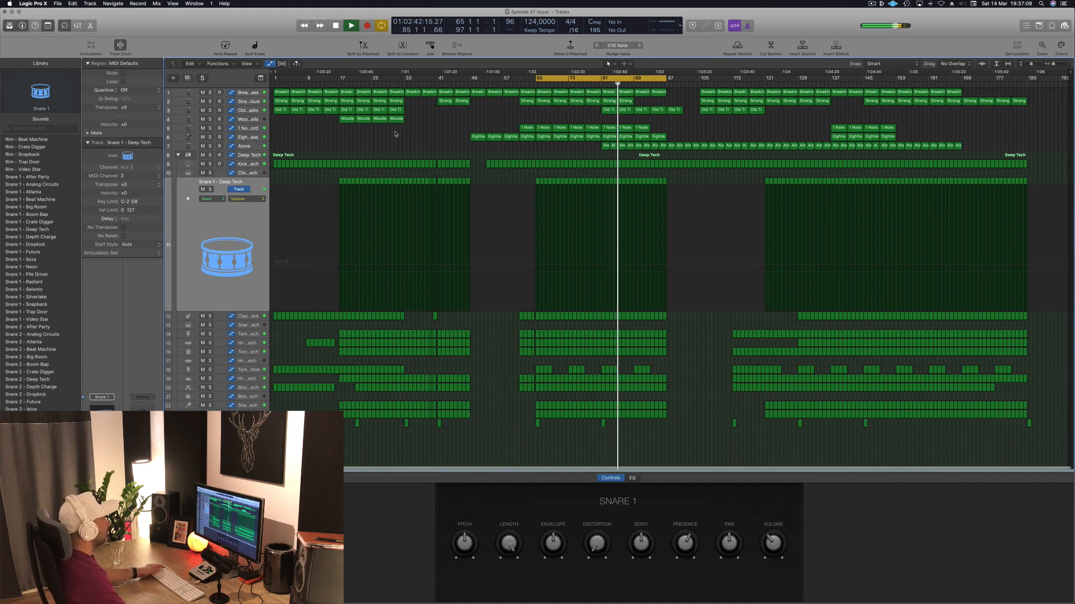
Select the Old Time Radio track and briefly solo it to check its sound against the full mix.
left_click(243, 111)
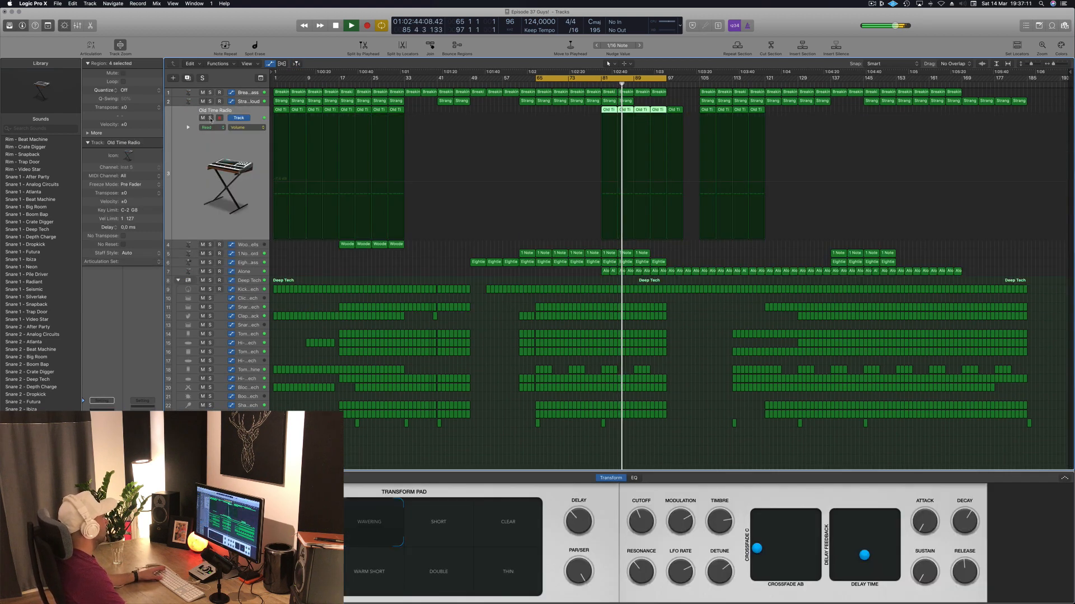
left_click(211, 118)
left_click(210, 118)
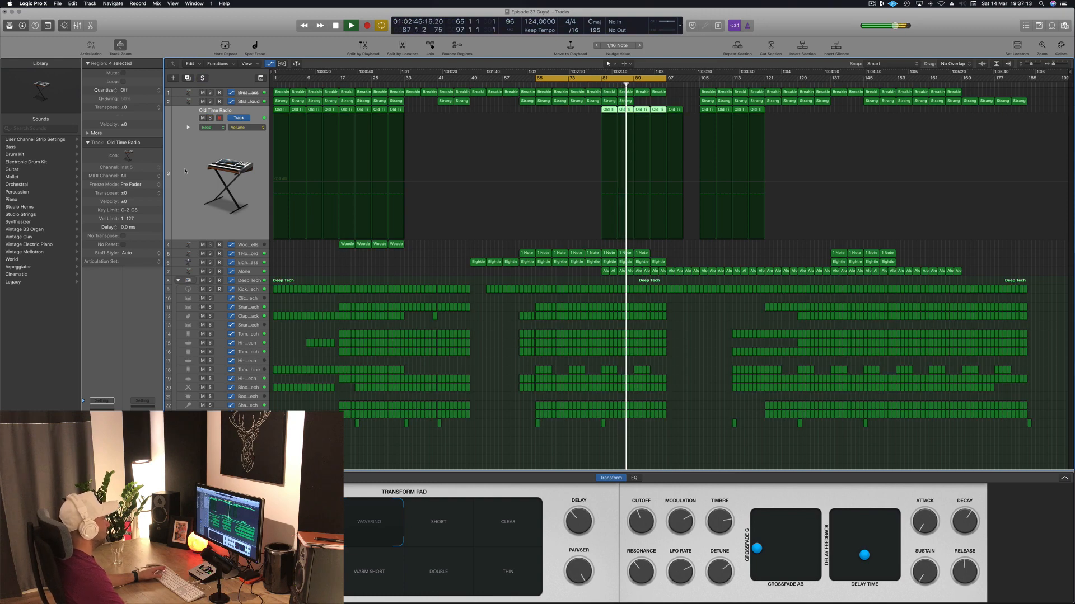
Extend the start of the cycle range back to bar 1 and play the arrangement from the beginning.
key("space")
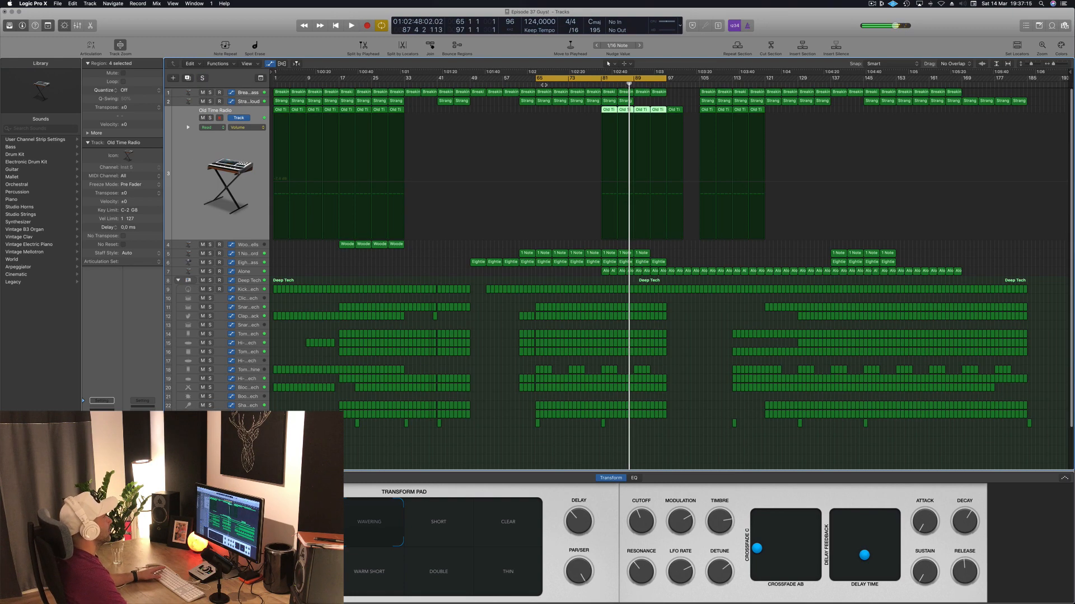
left_click_drag(540, 84, 190, 115)
key("space")
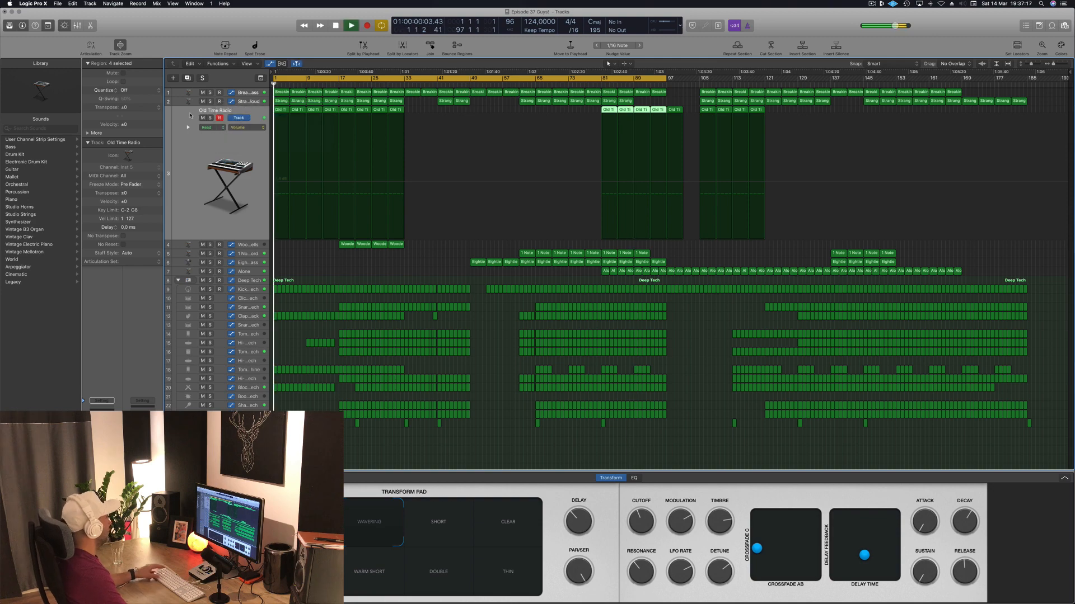